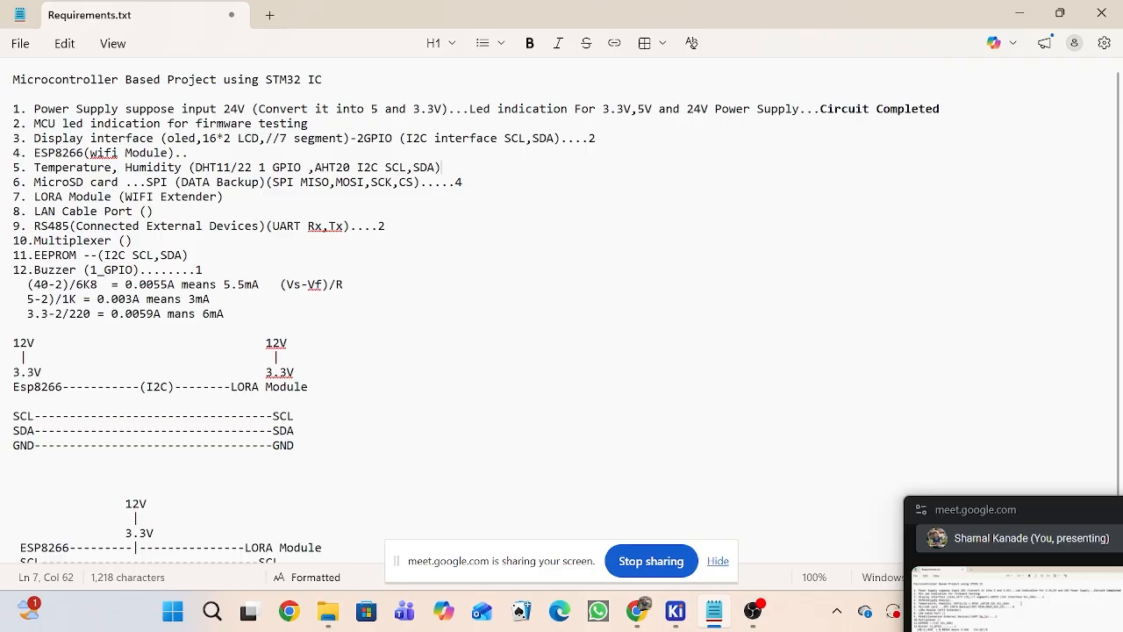
Step: Append "---Circuit Completed" to the Temperature, Humidity requirement on line 5 of the list
{"action": "type", "text": "---"}
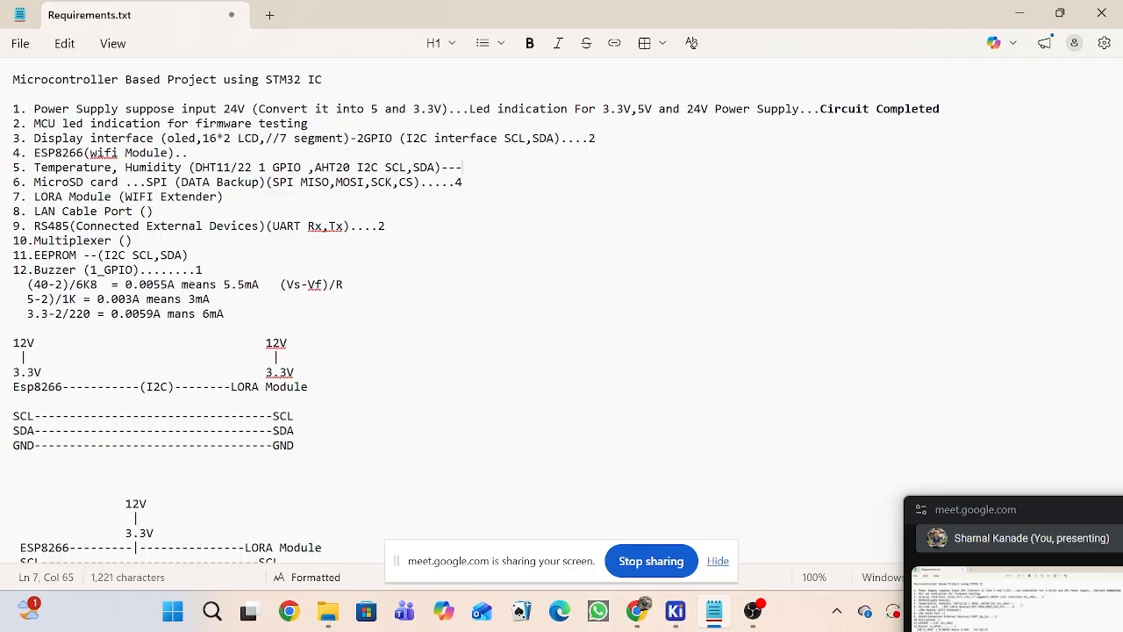
{"action": "type", "text": "Circuit Complw"}
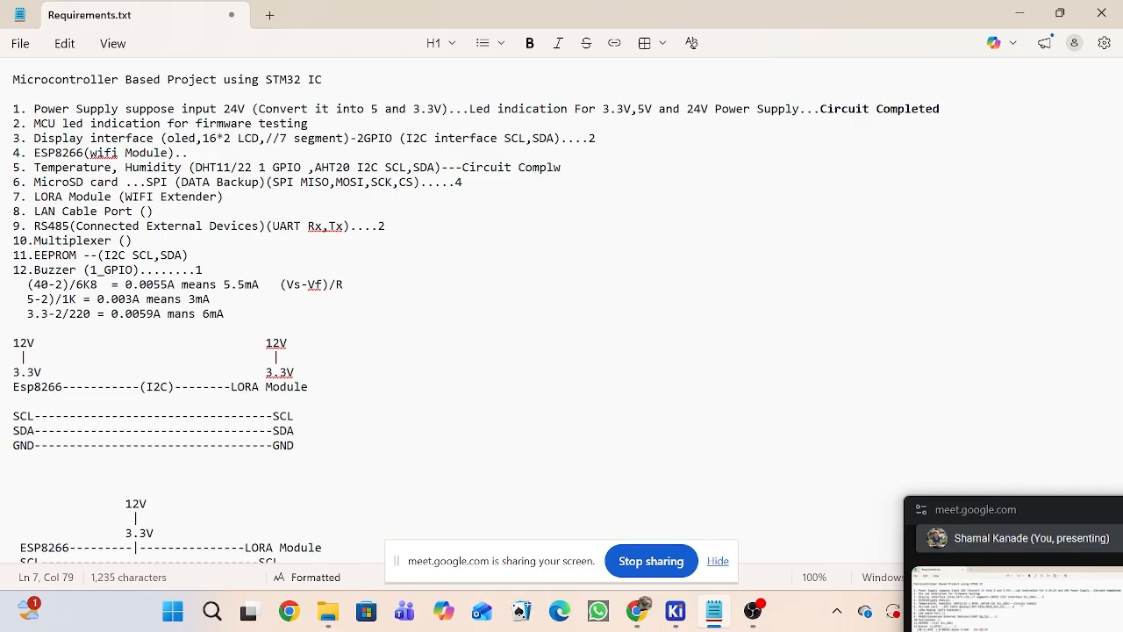
{"action": "key", "text": "BackSpace"}
{"action": "type", "text": "eted"}
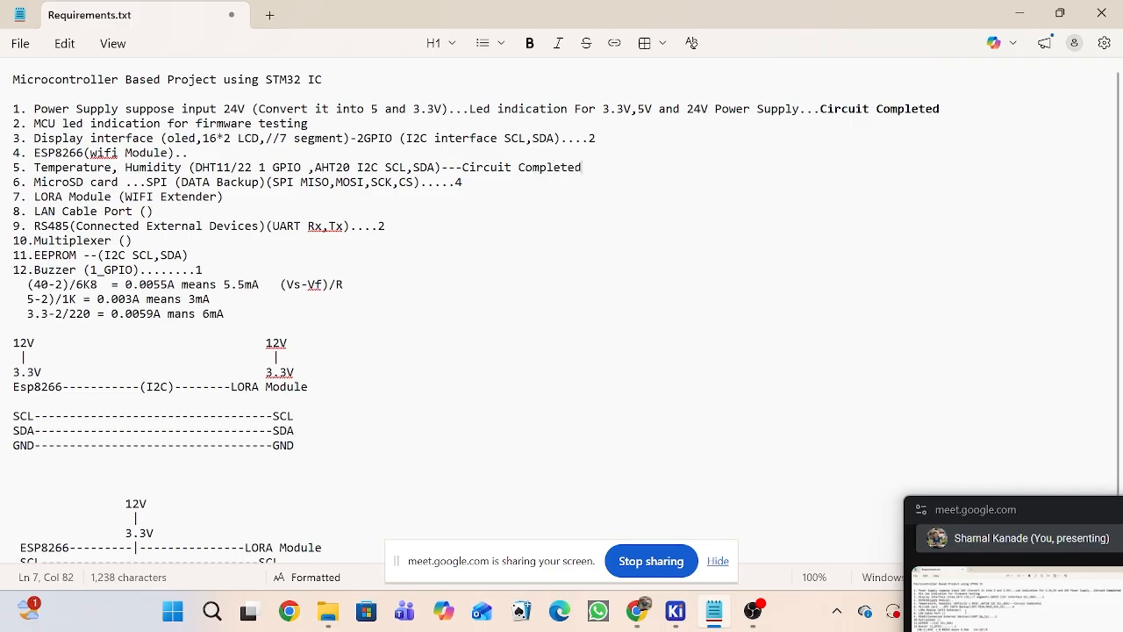
Step: Append "-----Circuit Completed" to the MicroSD card requirement, reusing the status text from the Temperature, Humidity item
{"action": "left_click", "coordinate": [464, 182]}
{"action": "type", "text": "-----"}
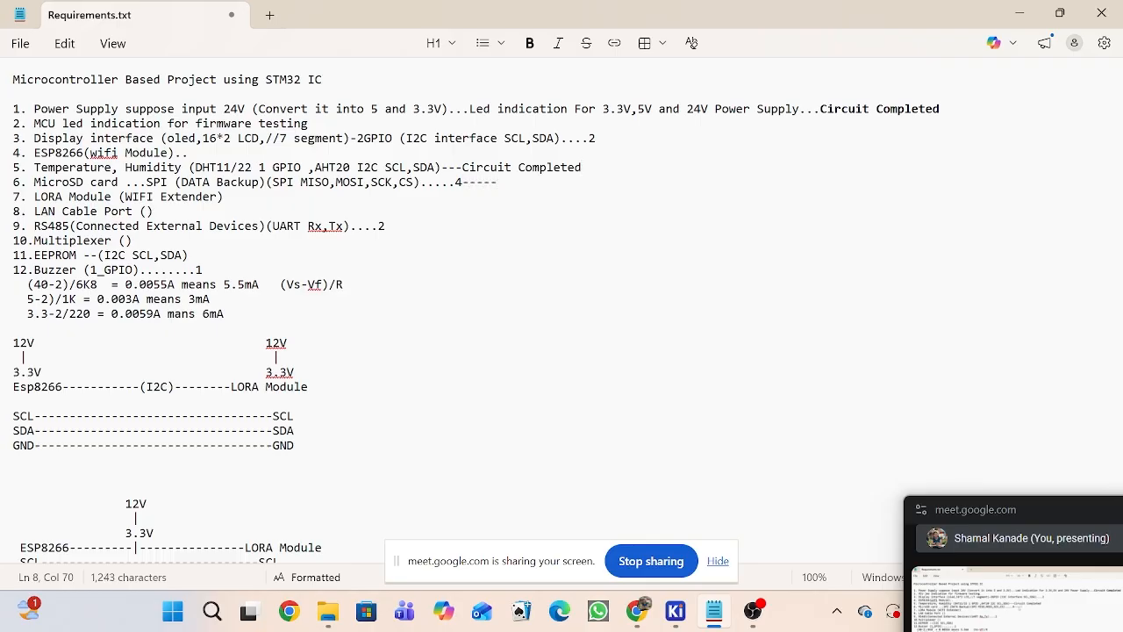
{"action": "type", "text": "Circy"}
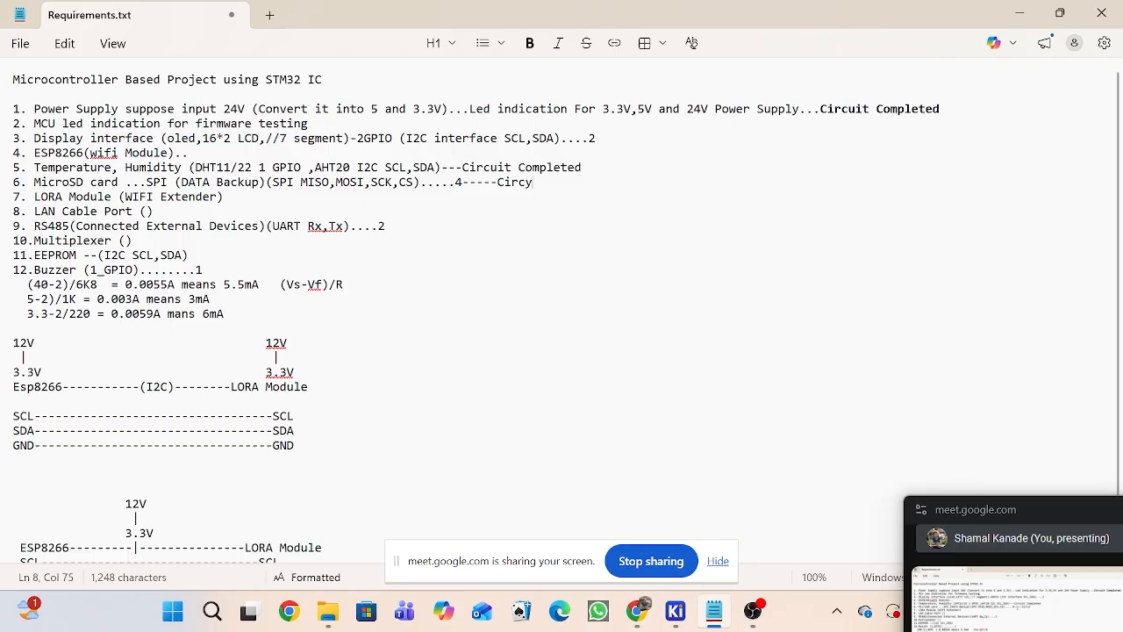
{"action": "left_click_drag", "start_coordinate": [463, 166], "coordinate": [590, 173]}
{"action": "key", "text": "ctrl+c"}
{"action": "key", "text": "End"}
{"action": "key", "text": "ctrl+Left"}
{"action": "key", "text": "shift+Right"}
{"action": "key", "text": "shift+Right"}
{"action": "key", "text": "shift+Right"}
{"action": "key", "text": "shift+Right"}
{"action": "key", "text": "shift+Right"}
{"action": "key", "text": "shift+Right"}
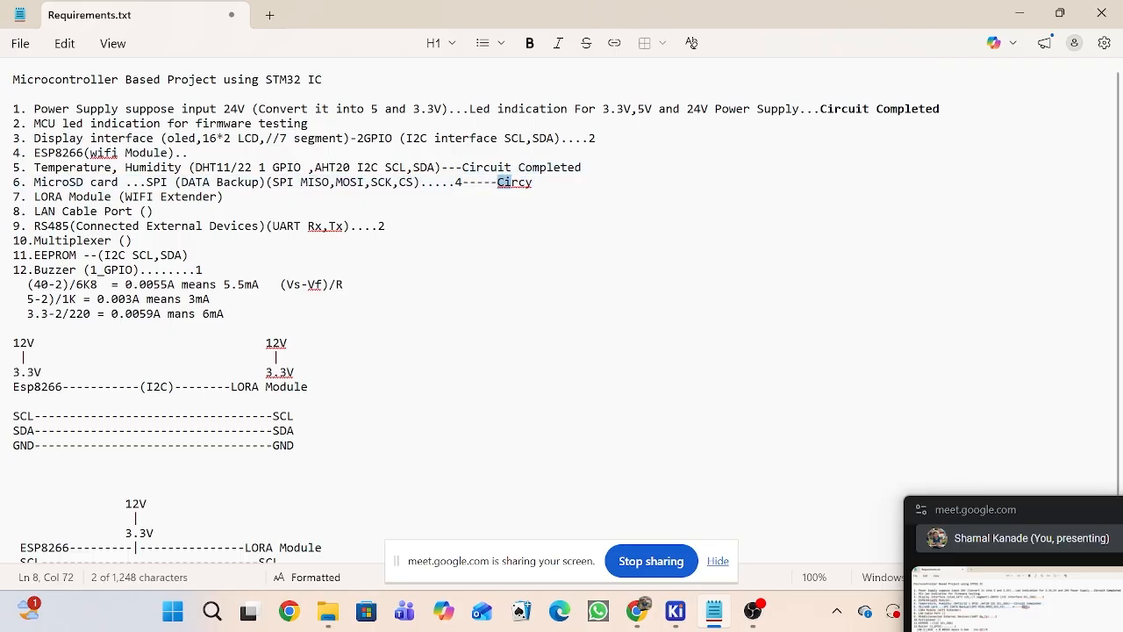
{"action": "key", "text": "ctrl+v"}
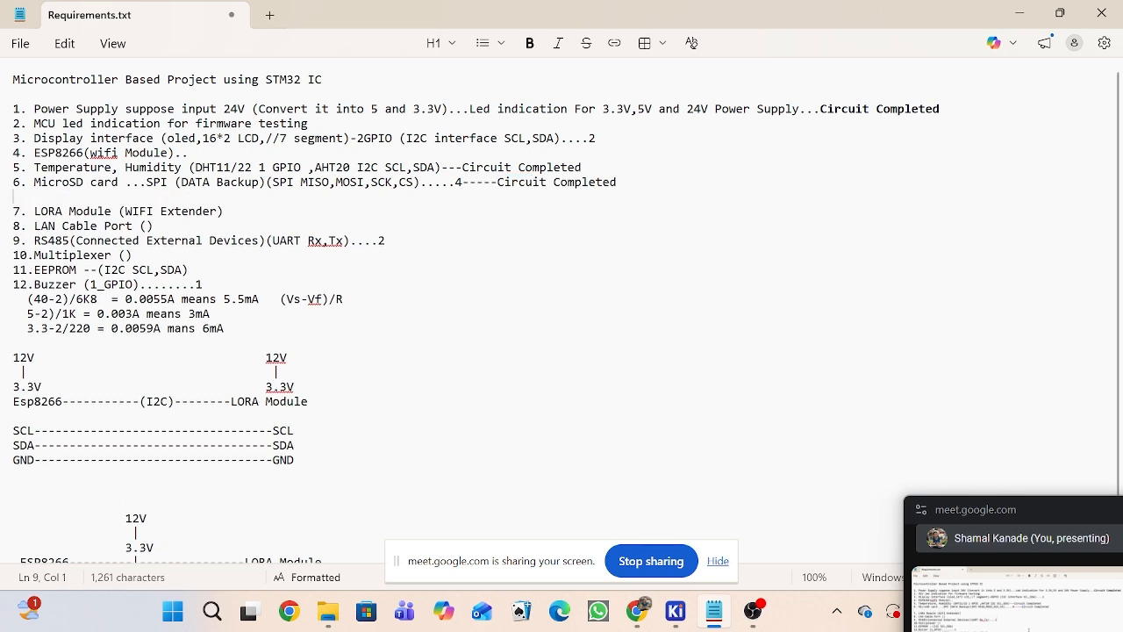
{"action": "key", "text": "BackSpace"}
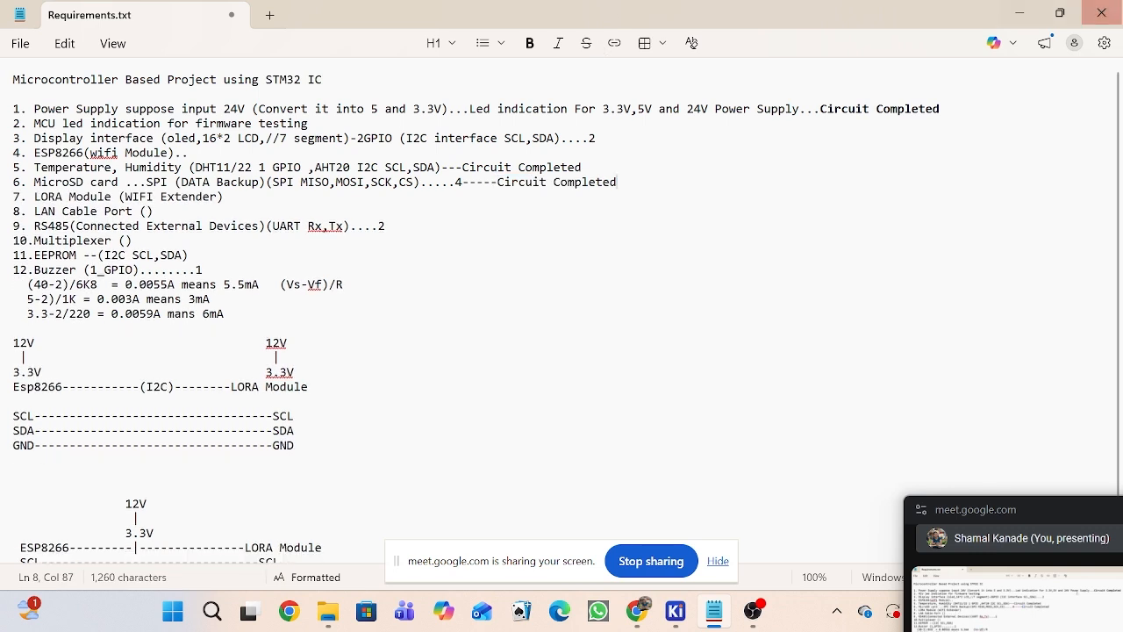
Step: Review the open requirements in the list, highlighting the MCU led indication, RS485, Multiplexer and Buzzer items
{"action": "key", "text": "Down"}
{"action": "key", "text": "Down"}
{"action": "key", "text": "Down"}
{"action": "key", "text": "Down"}
{"action": "key", "text": "Down"}
{"action": "key", "text": "Down"}
{"action": "key", "text": "Down"}
{"action": "key", "text": "Down"}
{"action": "key", "text": "Down"}
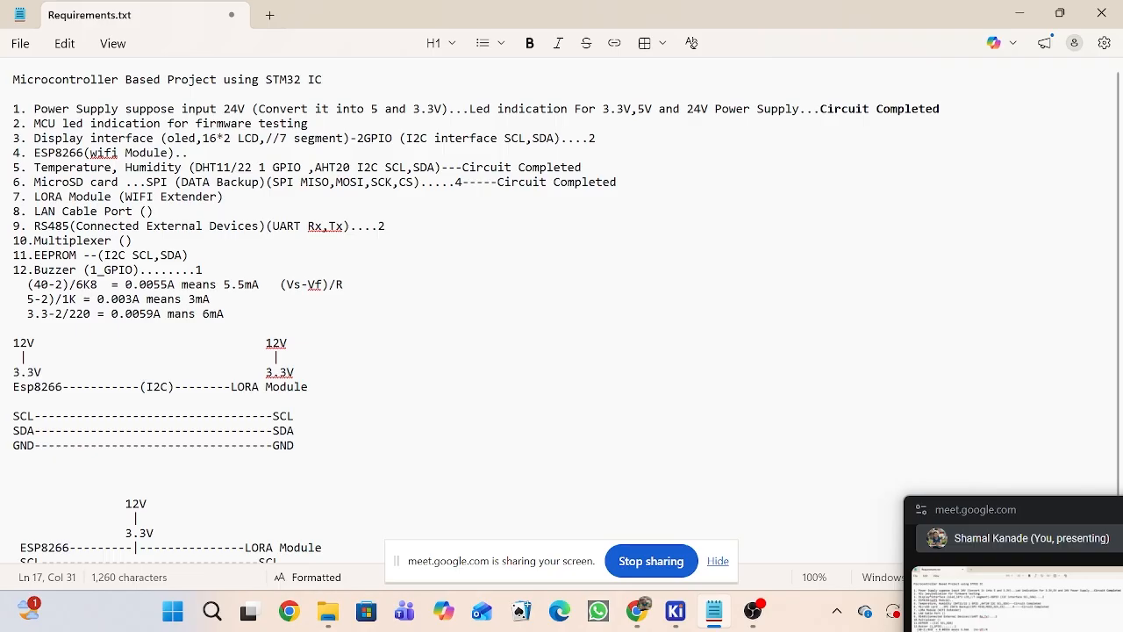
{"action": "key", "text": "Up"}
{"action": "key", "text": "Up"}
{"action": "key", "text": "Up"}
{"action": "key", "text": "Up"}
{"action": "key", "text": "Up"}
{"action": "key", "text": "Up"}
{"action": "key", "text": "Up"}
{"action": "key", "text": "Up"}
{"action": "key", "text": "Up"}
{"action": "key", "text": "Up"}
{"action": "key", "text": "Up"}
{"action": "key", "text": "Up"}
{"action": "key", "text": "Up"}
{"action": "key", "text": "shift+Right"}
{"action": "key", "text": "shift+Right"}
{"action": "key", "text": "shift+Right"}
{"action": "key", "text": "shift+Right"}
{"action": "key", "text": "shift+Right"}
{"action": "key", "text": "shift+Right"}
{"action": "key", "text": "shift+Right"}
{"action": "key", "text": "shift+Right"}
{"action": "key", "text": "shift+Right"}
{"action": "key", "text": "shift+Right"}
{"action": "key", "text": "shift+Right"}
{"action": "key", "text": "shift+Right"}
{"action": "key", "text": "shift+Right"}
{"action": "key", "text": "shift+Right"}
{"action": "key", "text": "shift+Right"}
{"action": "key", "text": "shift+Right"}
{"action": "key", "text": "shift+Right"}
{"action": "key", "text": "shift+Right"}
{"action": "key", "text": "shift+Right"}
{"action": "key", "text": "shift+Right"}
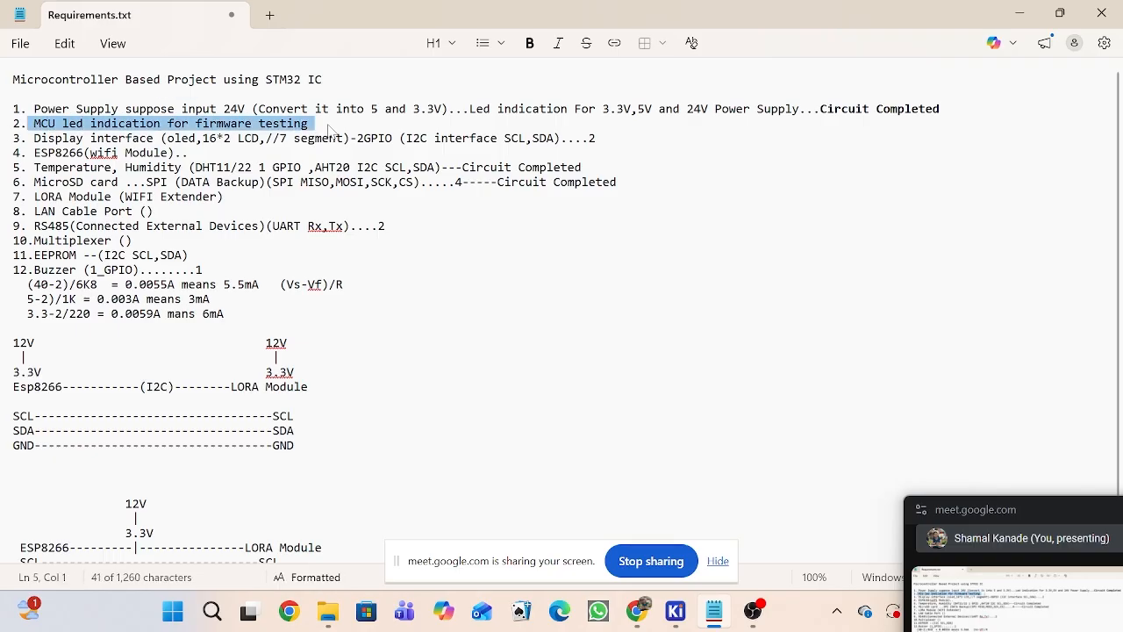
{"action": "key", "text": "Down"}
{"action": "key", "text": "Down"}
{"action": "key", "text": "Down"}
{"action": "key", "text": "Down"}
{"action": "key", "text": "Down"}
{"action": "key", "text": "Down"}
{"action": "key", "text": "Down"}
{"action": "key", "text": "Down"}
{"action": "key", "text": "Down"}
{"action": "key", "text": "Down"}
{"action": "key", "text": "Down"}
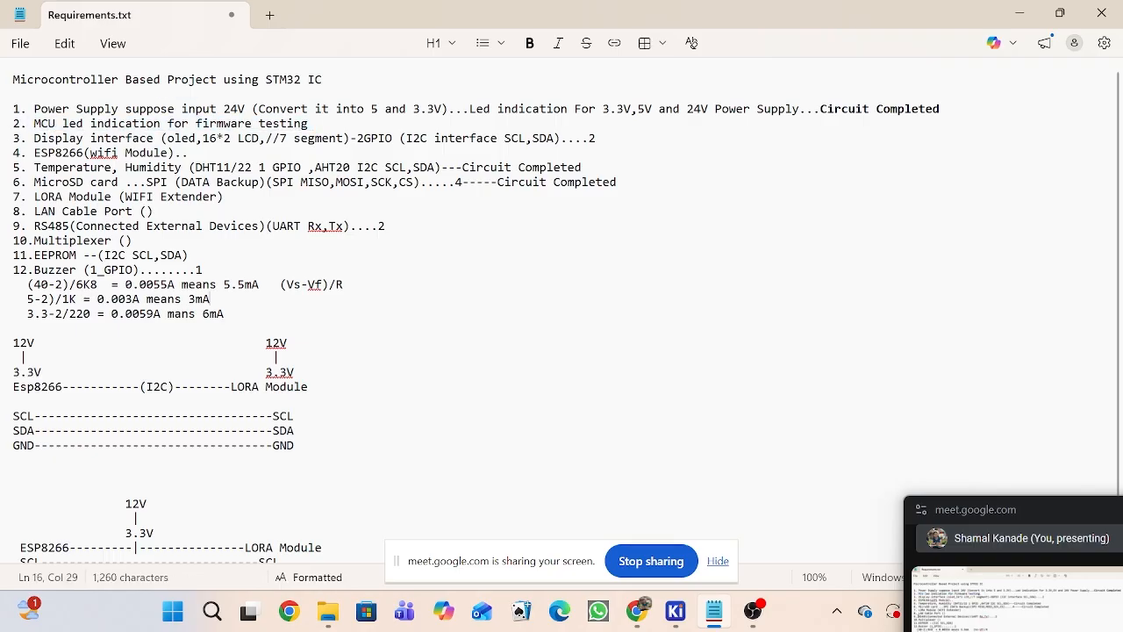
{"action": "left_click_drag", "start_coordinate": [34, 226], "coordinate": [231, 242]}
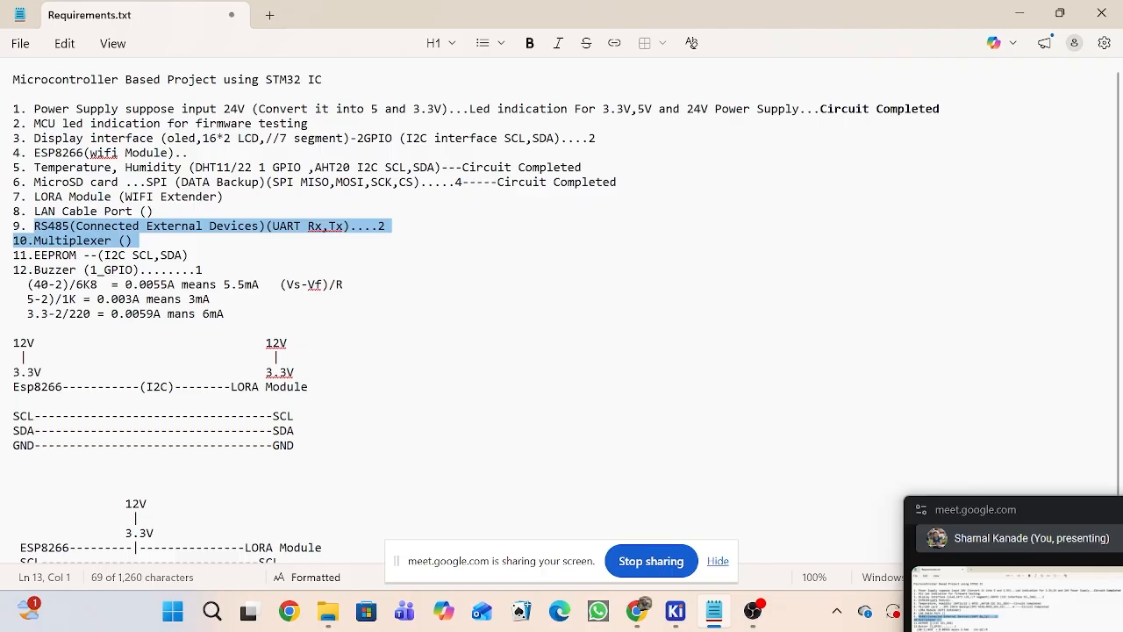
{"action": "left_click", "coordinate": [77, 256]}
{"action": "key", "text": "Down"}
{"action": "key", "text": "Left"}
{"action": "key", "text": "Left"}
{"action": "key", "text": "Left"}
{"action": "key", "text": "Left"}
{"action": "key", "text": "Left"}
{"action": "key", "text": "shift+Right"}
{"action": "key", "text": "shift+Right"}
{"action": "key", "text": "shift+Right"}
{"action": "key", "text": "shift+Right"}
{"action": "key", "text": "shift+Right"}
{"action": "key", "text": "shift+Right"}
{"action": "key", "text": "shift+Right"}
{"action": "key", "text": "shift+Right"}
{"action": "key", "text": "shift+Right"}
{"action": "key", "text": "shift+Right"}
{"action": "key", "text": "shift+Right"}
{"action": "key", "text": "shift+Right"}
{"action": "key", "text": "shift+Right"}
{"action": "key", "text": "shift+Right"}
{"action": "key", "text": "shift+Right"}
{"action": "key", "text": "shift+Right"}
{"action": "key", "text": "shift+Right"}
{"action": "key", "text": "shift+Right"}
{"action": "key", "text": "shift+Right"}
{"action": "key", "text": "shift+Right"}
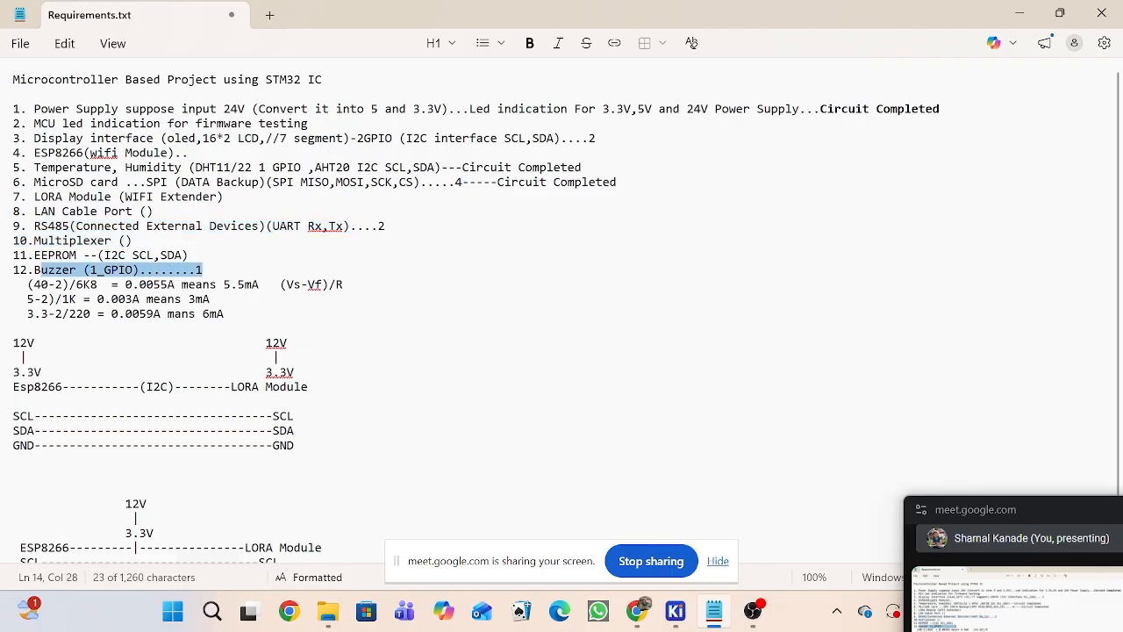
Step: Switch to the KiCad Schematic Editor and open the Controller sheet at the ESP-12F module
{"action": "left_click", "coordinate": [675, 611]}
{"action": "left_click", "coordinate": [727, 558]}
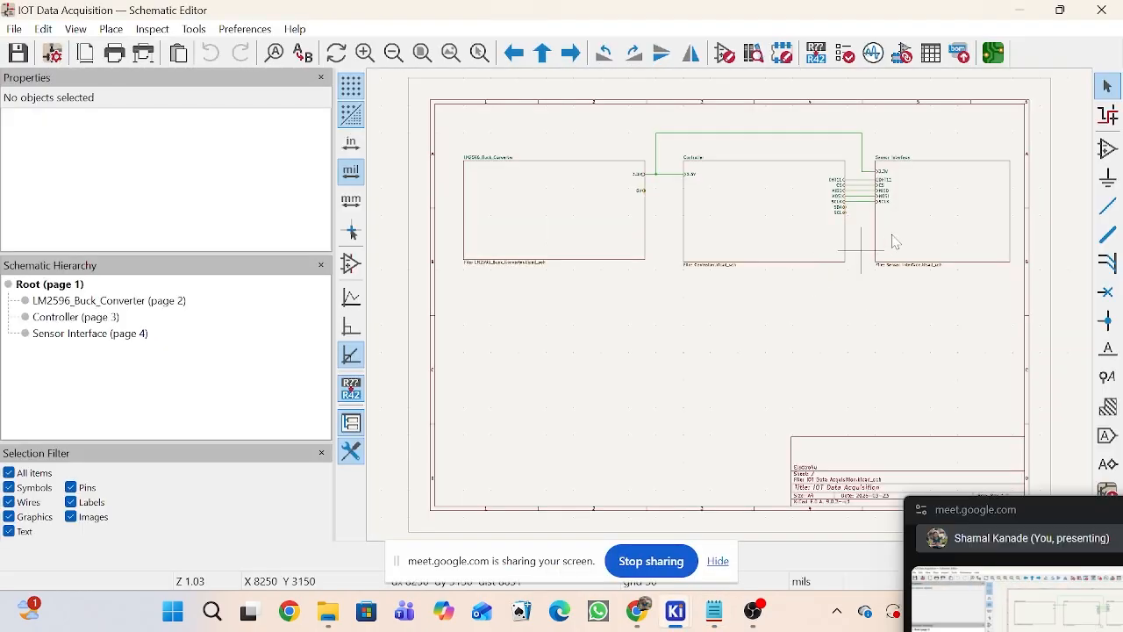
{"action": "double_click", "coordinate": [767, 232]}
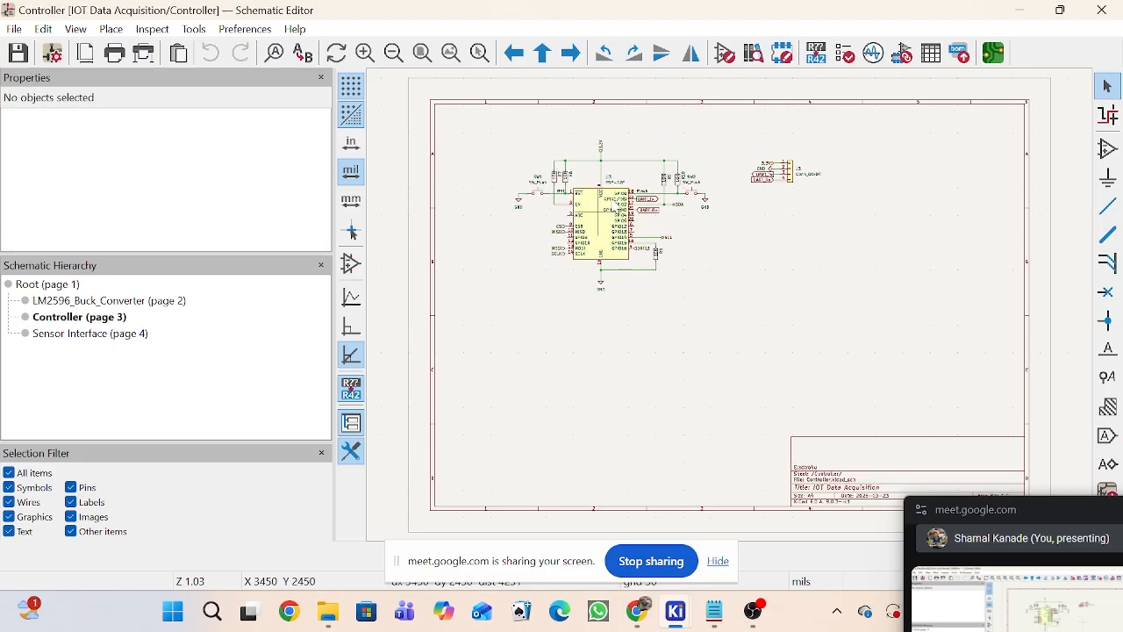
{"action": "scroll", "coordinate": [596, 215], "scroll_direction": "up", "scroll_amount": 2}
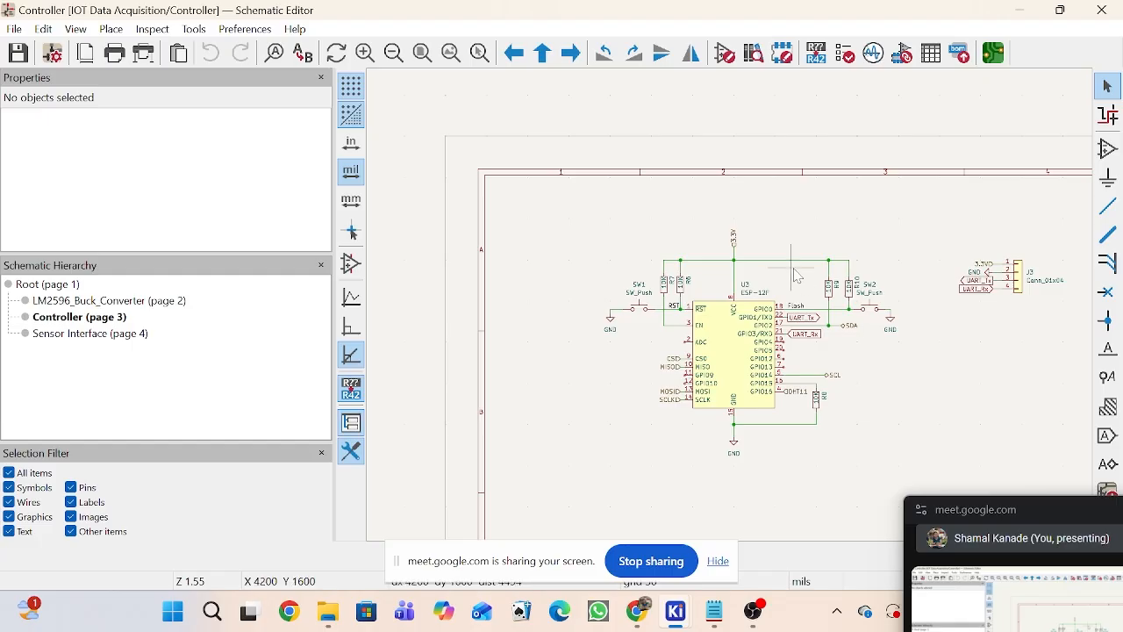
{"action": "scroll", "coordinate": [736, 312], "scroll_direction": "up", "scroll_amount": 3}
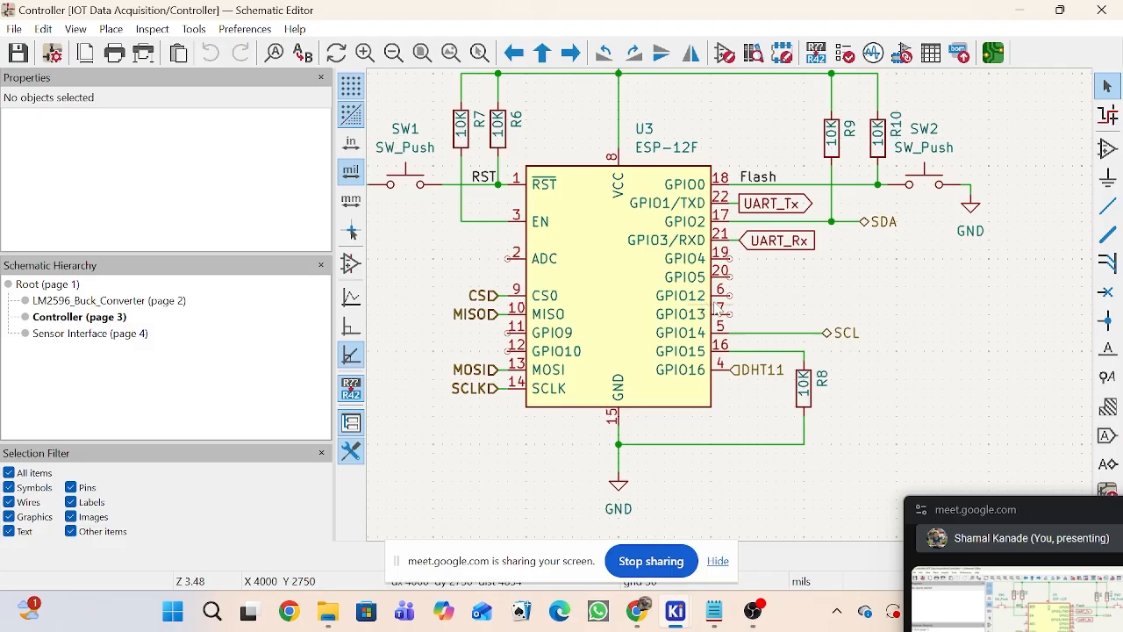
Step: Find the LED (light emitting diode) symbol and place one beside the ESP-12F's GPIO13 pin
{"action": "left_click", "coordinate": [1109, 149]}
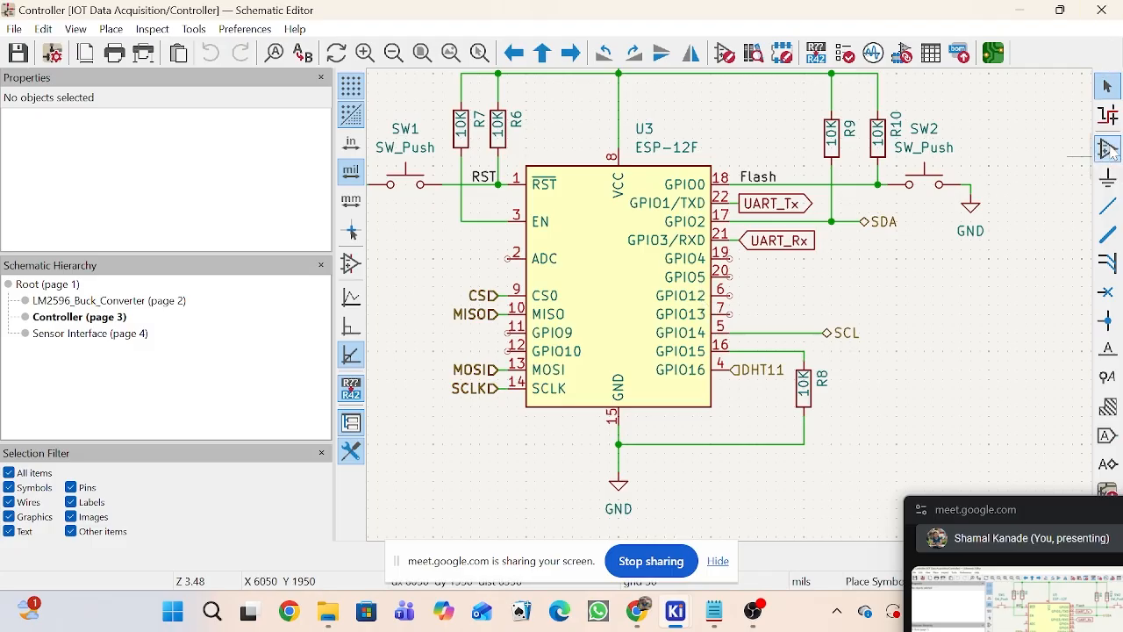
{"action": "left_click", "coordinate": [885, 320]}
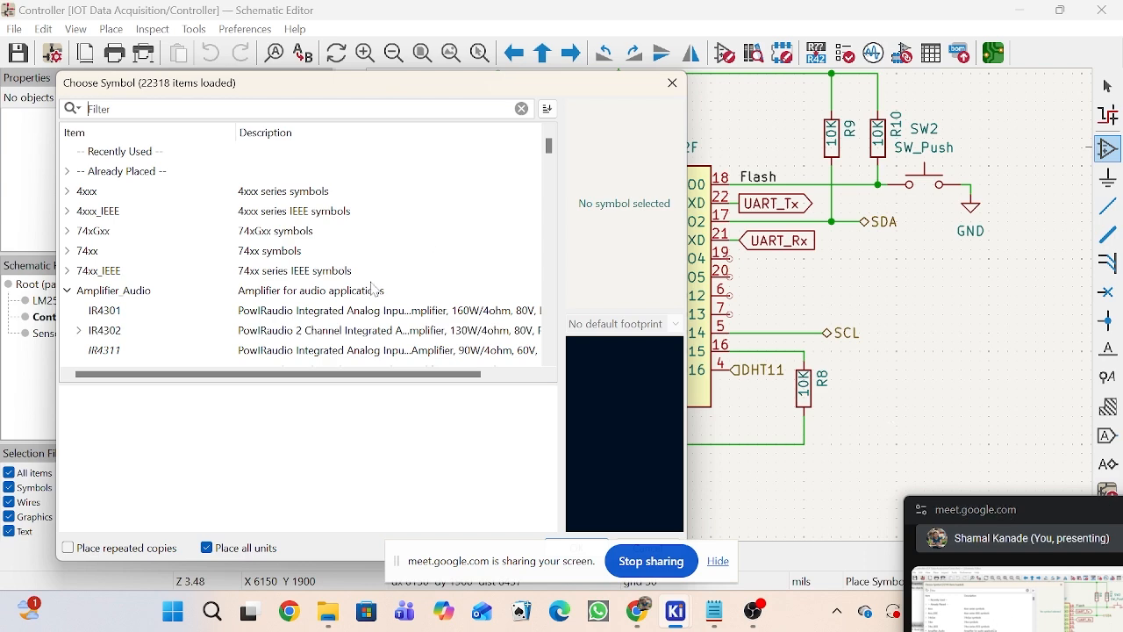
{"action": "type", "text": "led"}
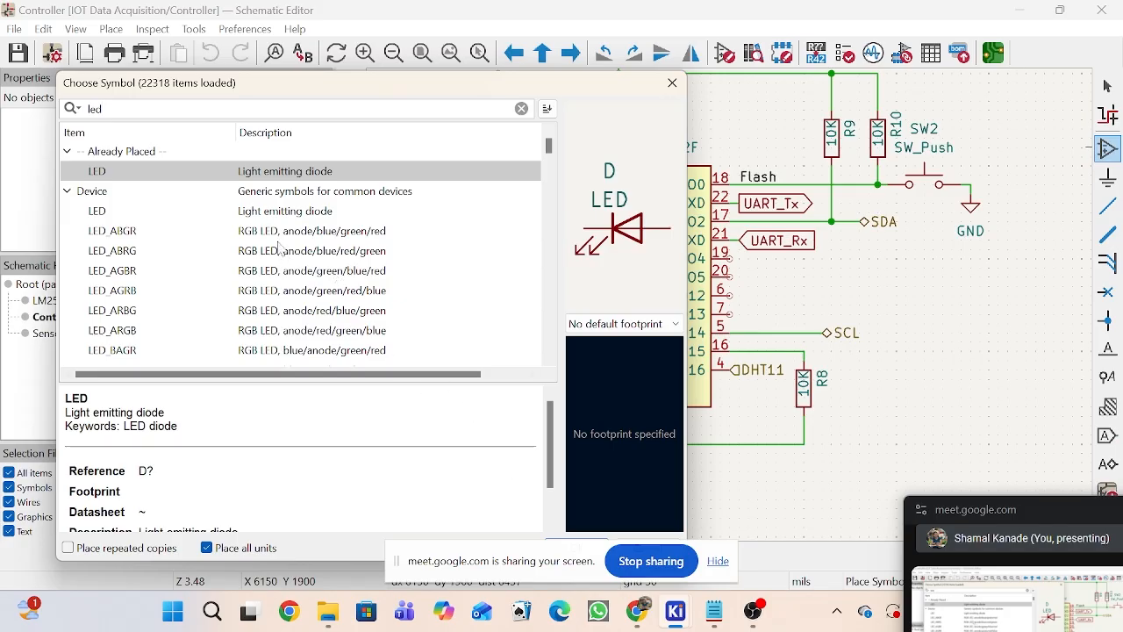
{"action": "left_click", "coordinate": [297, 178]}
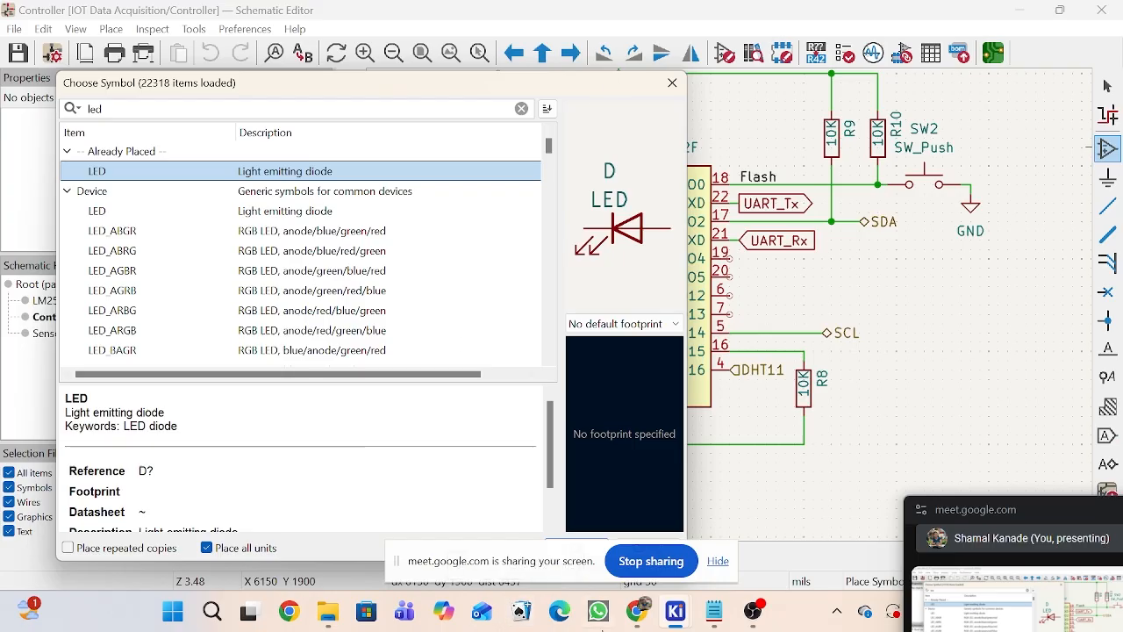
{"action": "left_click_drag", "start_coordinate": [507, 89], "coordinate": [529, 18]}
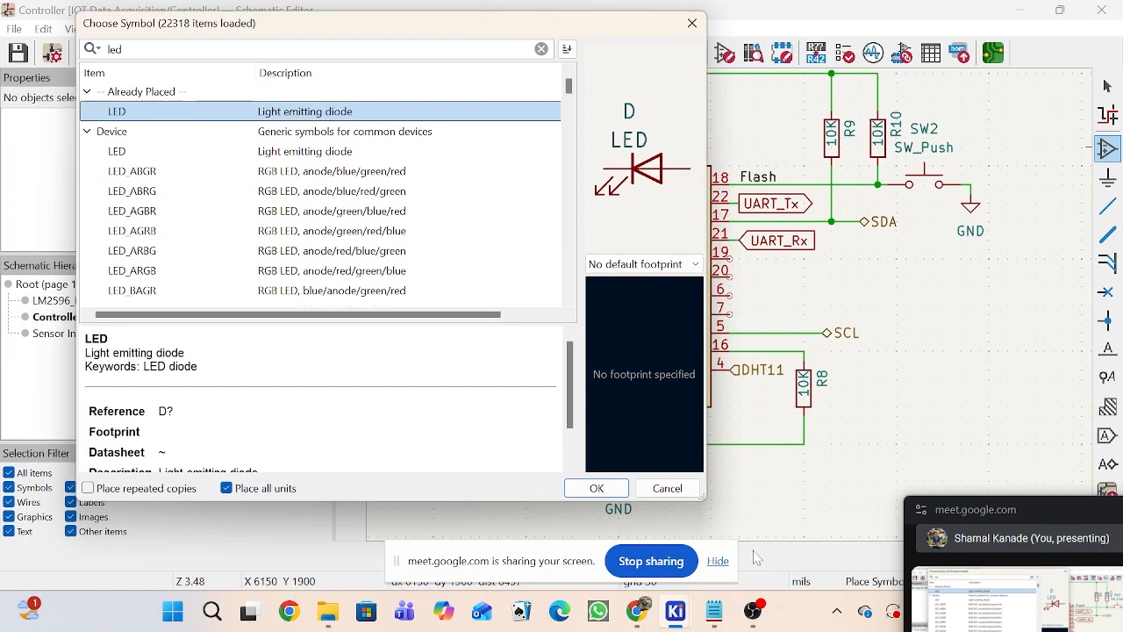
{"action": "left_click", "coordinate": [602, 486]}
{"action": "scroll", "coordinate": [738, 311], "scroll_direction": "up", "scroll_amount": 2}
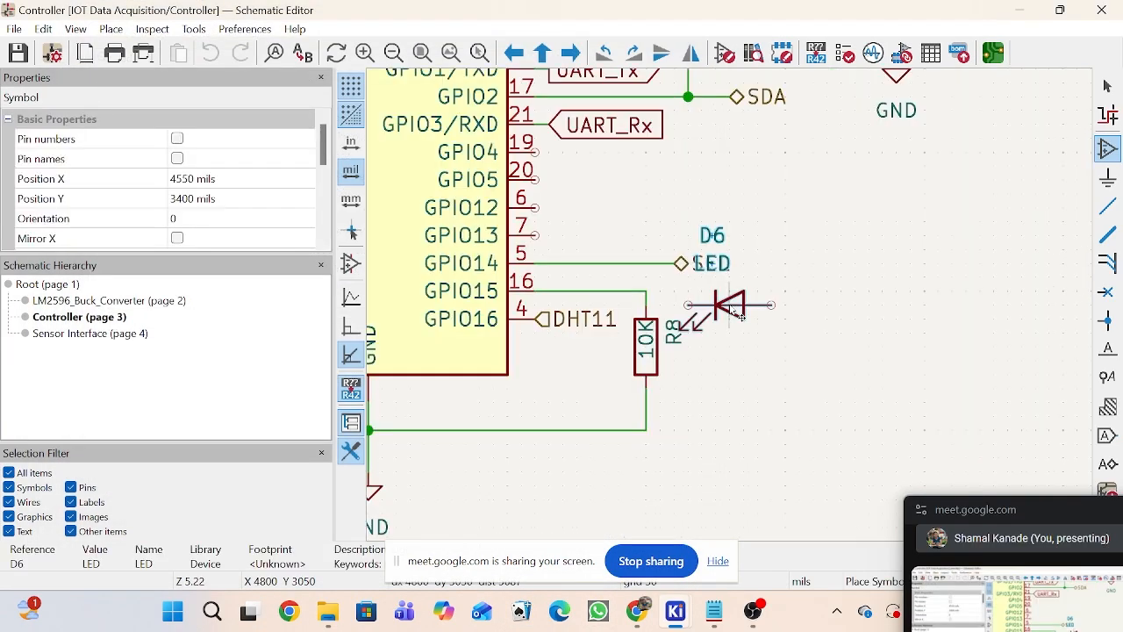
{"action": "scroll", "coordinate": [676, 224], "scroll_direction": "up", "scroll_amount": 2}
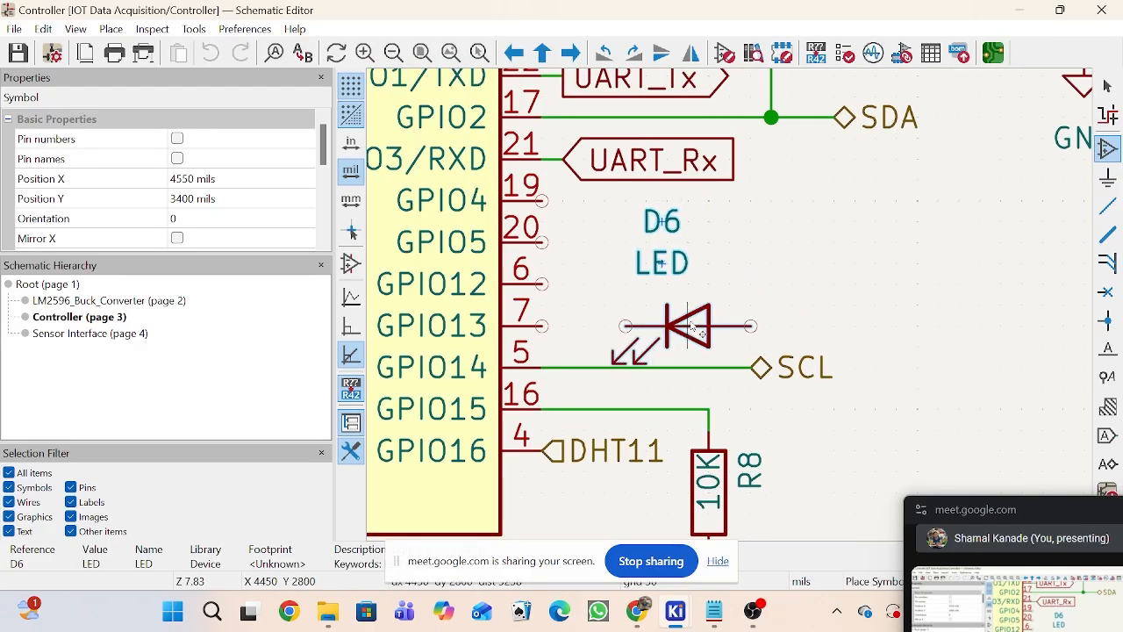
{"action": "left_click", "coordinate": [693, 306]}
Step: Move the LED into line with the GPIO13 pin, at X 4350 and Y 2800 mils
{"action": "scroll", "coordinate": [713, 305], "scroll_direction": "up", "scroll_amount": 2}
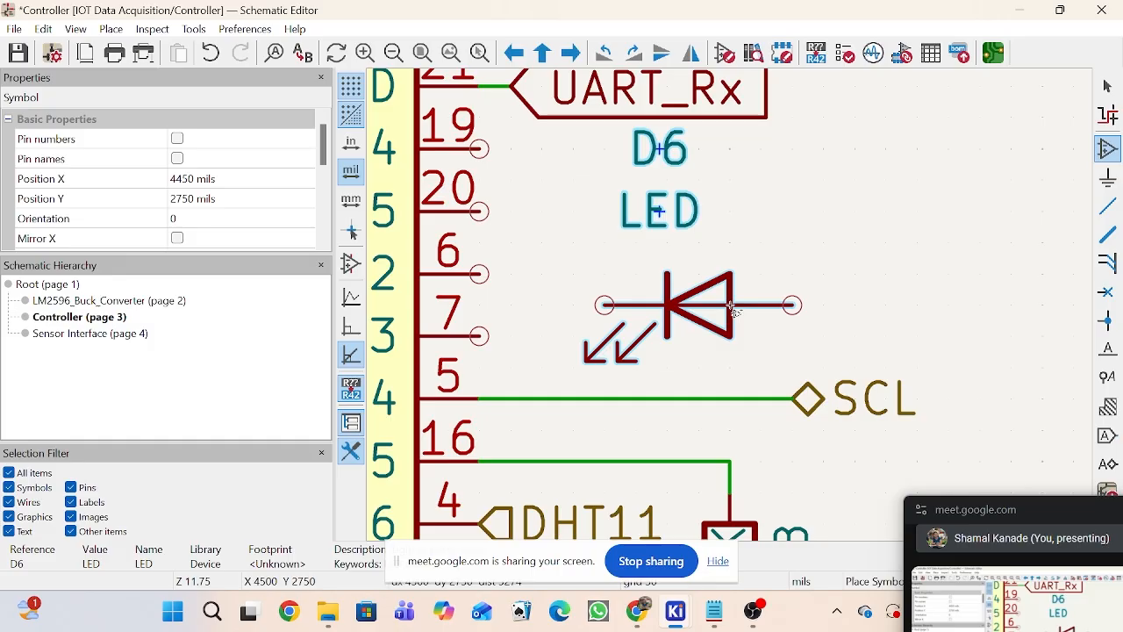
{"action": "key", "text": "m"}
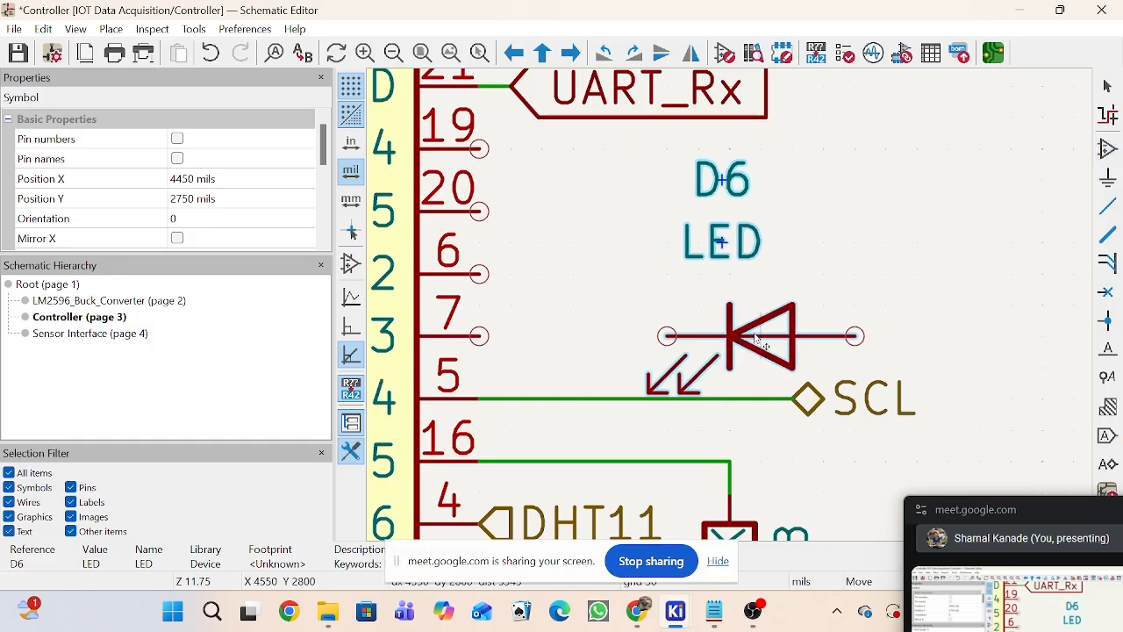
{"action": "left_click", "coordinate": [734, 342]}
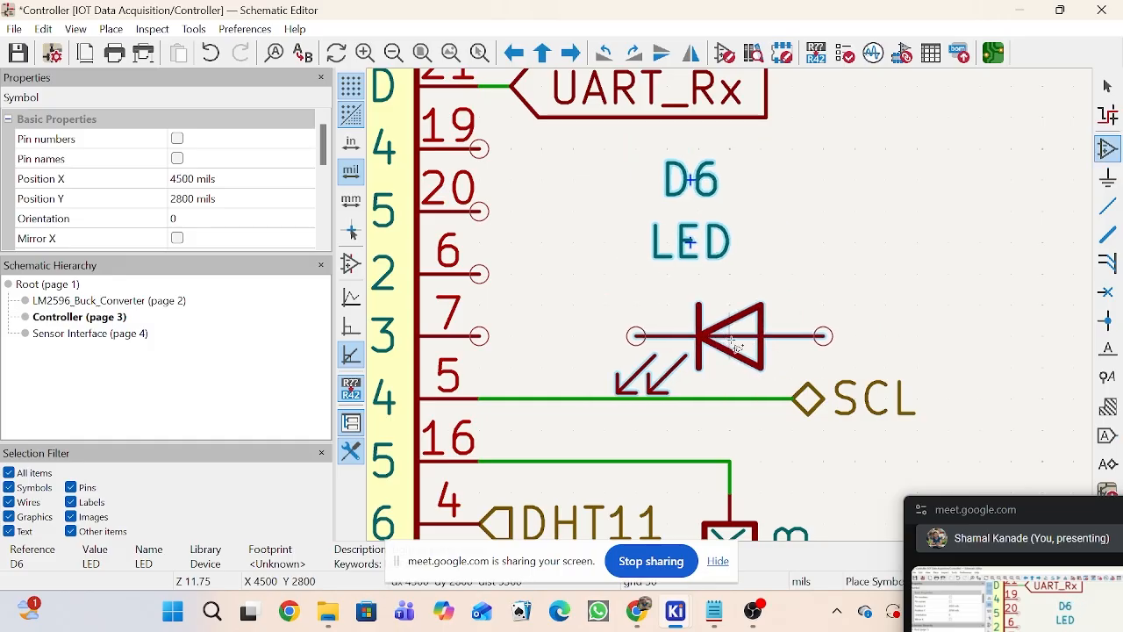
{"action": "left_click_drag", "start_coordinate": [734, 342], "coordinate": [640, 342]}
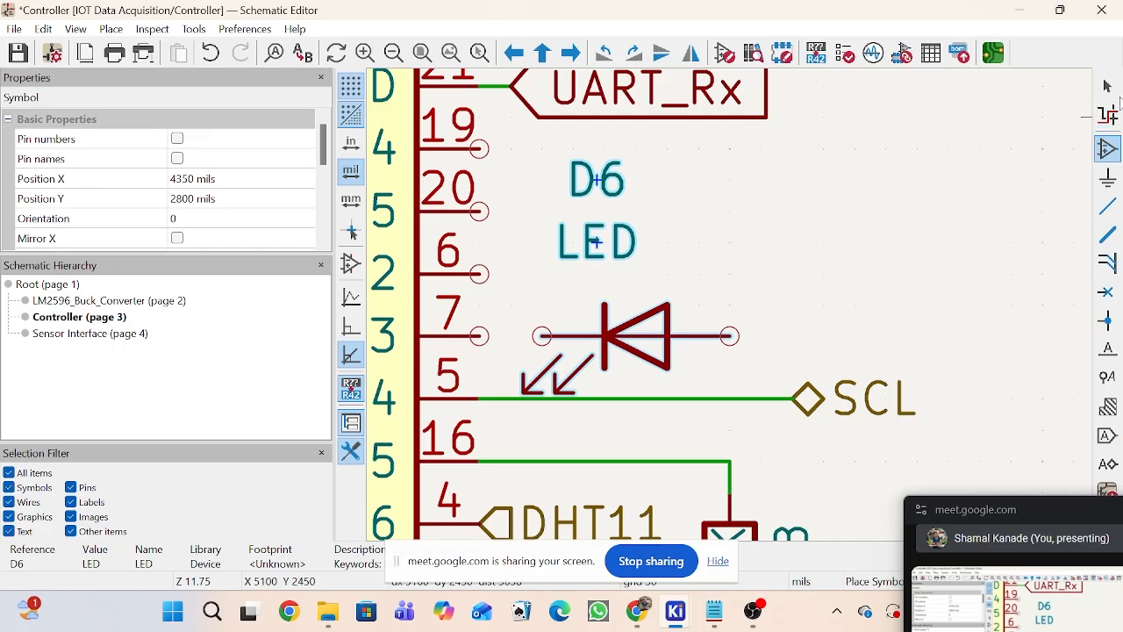
Step: Move the LED's value and reference texts side by side to the upper right of the diode
{"action": "left_click", "coordinate": [1106, 87]}
{"action": "left_click_drag", "start_coordinate": [520, 126], "coordinate": [699, 274]}
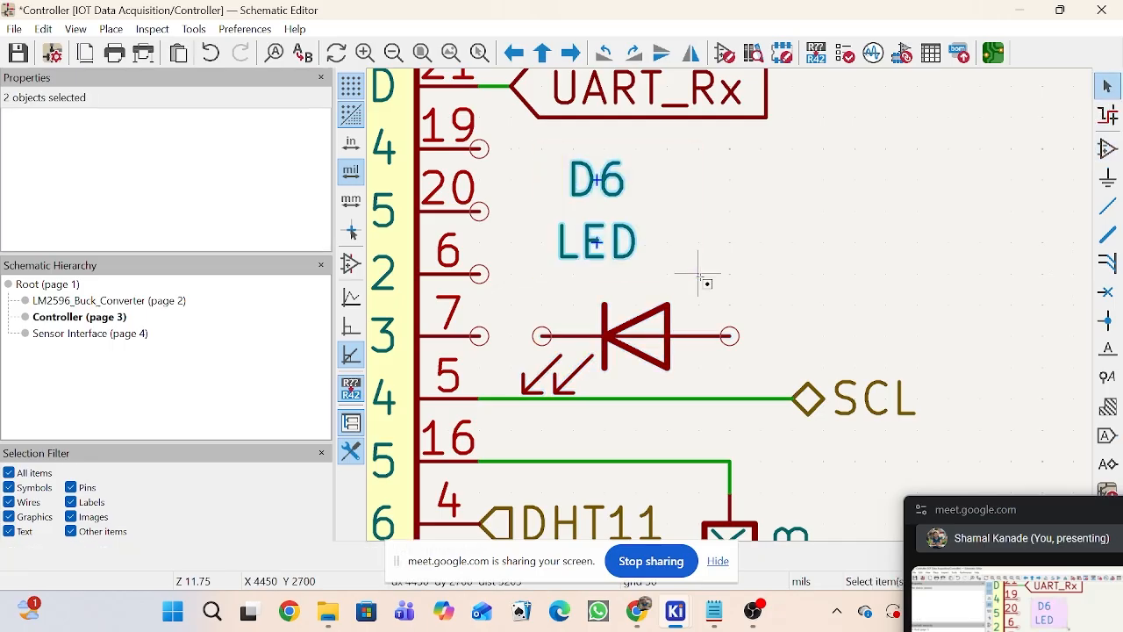
{"action": "left_click_drag", "start_coordinate": [624, 267], "coordinate": [746, 325]}
{"action": "left_click", "coordinate": [731, 245]}
{"action": "left_click_drag", "start_coordinate": [731, 248], "coordinate": [825, 305]}
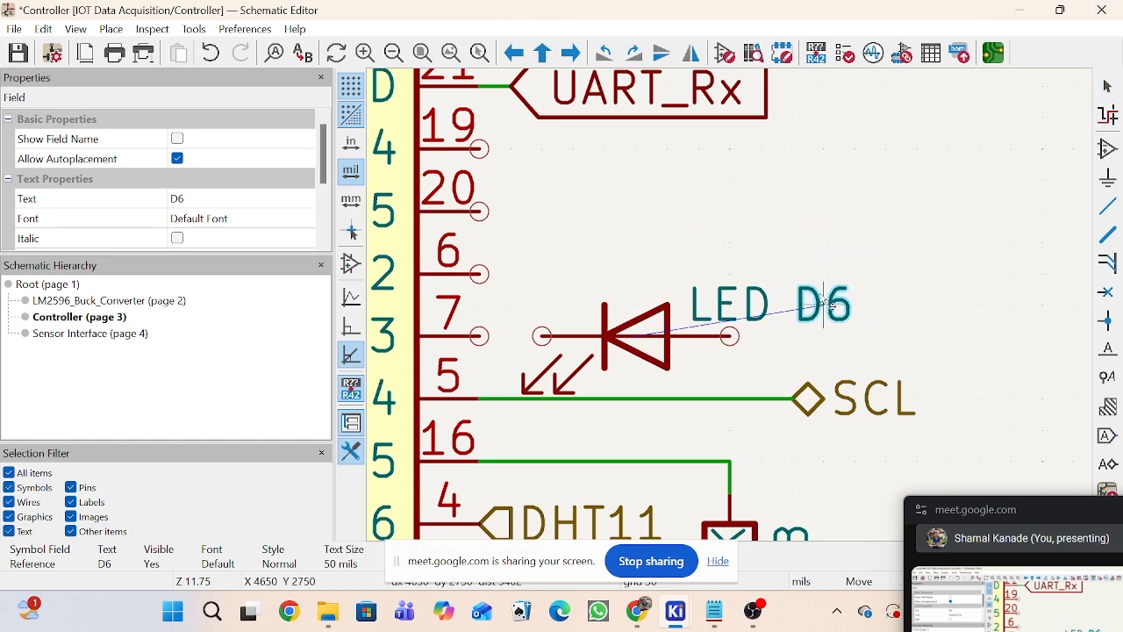
Step: Wire the ESP-12F's GPIO13 pin to the LED's cathode
{"action": "left_click", "coordinate": [1108, 206]}
{"action": "left_click", "coordinate": [481, 337]}
{"action": "left_click", "coordinate": [544, 337]}
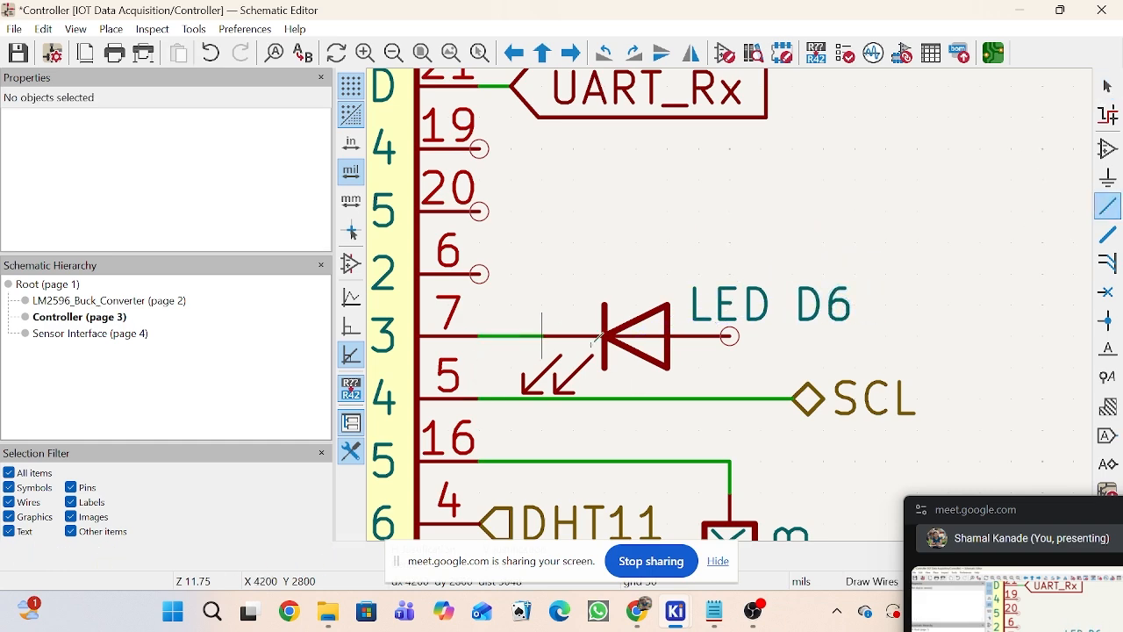
Step: Duplicate resistor R10 and place the copy horizontally beside the LED, in line with GPIO13, at X 4800 and Y 2800 mils
{"action": "scroll", "coordinate": [544, 336], "scroll_direction": "down", "scroll_amount": 5}
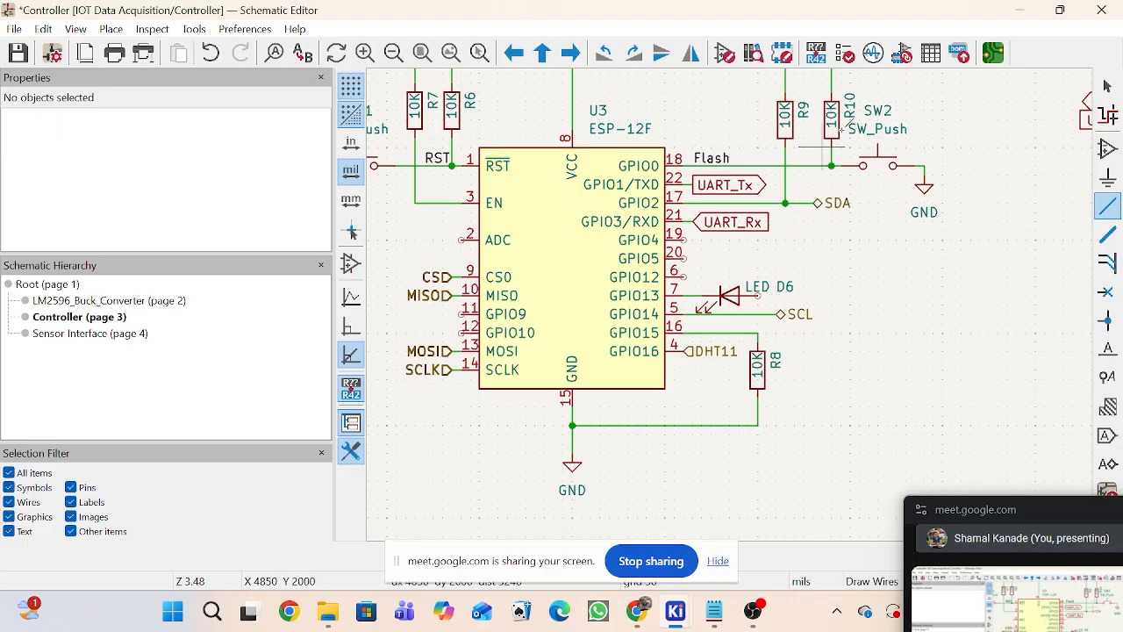
{"action": "left_click", "coordinate": [1108, 86]}
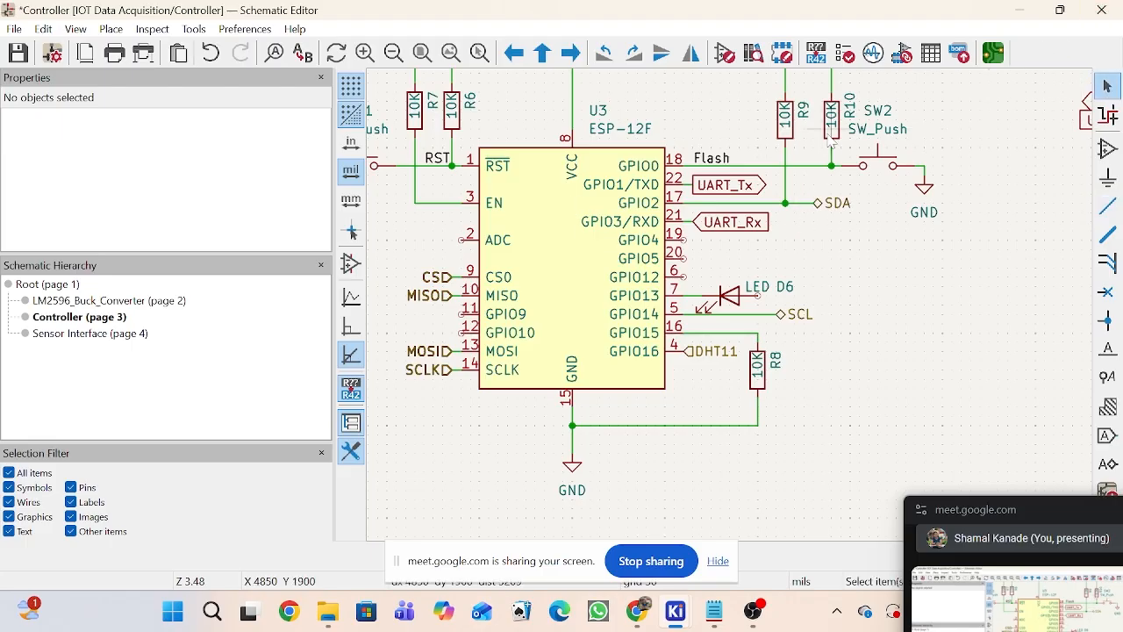
{"action": "left_click", "coordinate": [835, 139]}
{"action": "key", "text": "ctrl+d"}
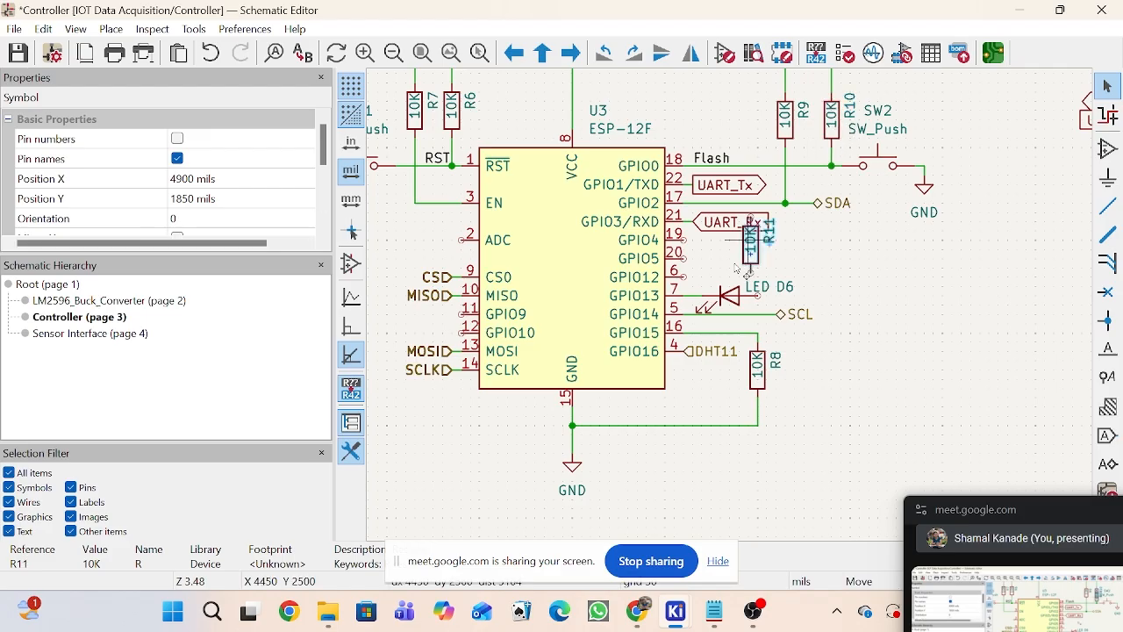
{"action": "scroll", "coordinate": [786, 308], "scroll_direction": "up", "scroll_amount": 5}
{"action": "key", "text": "r"}
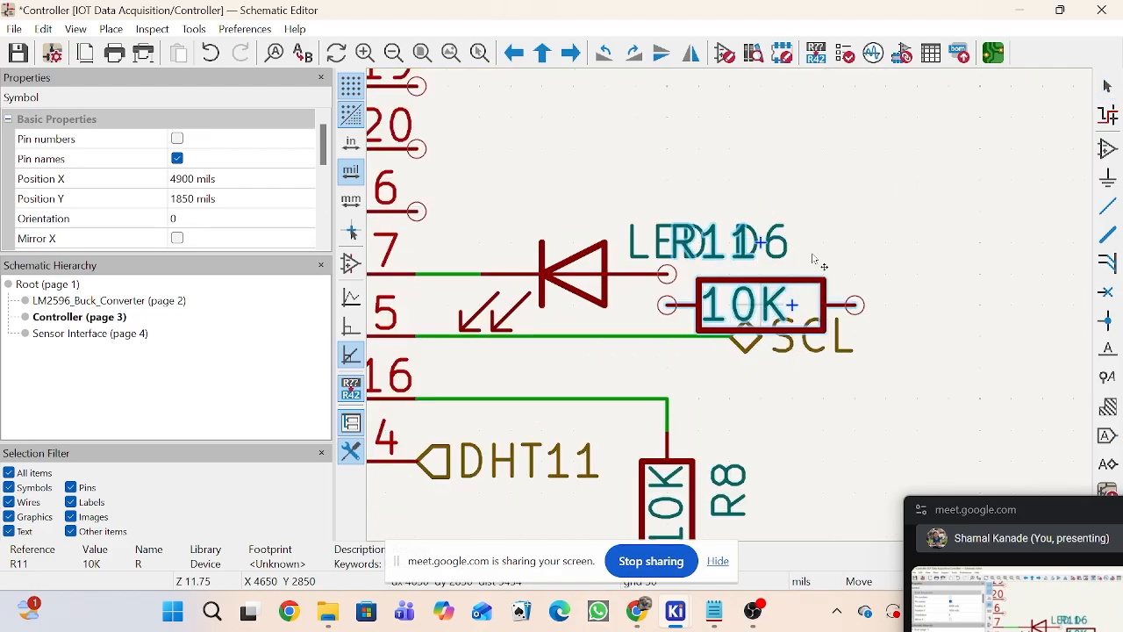
{"action": "left_click", "coordinate": [828, 188]}
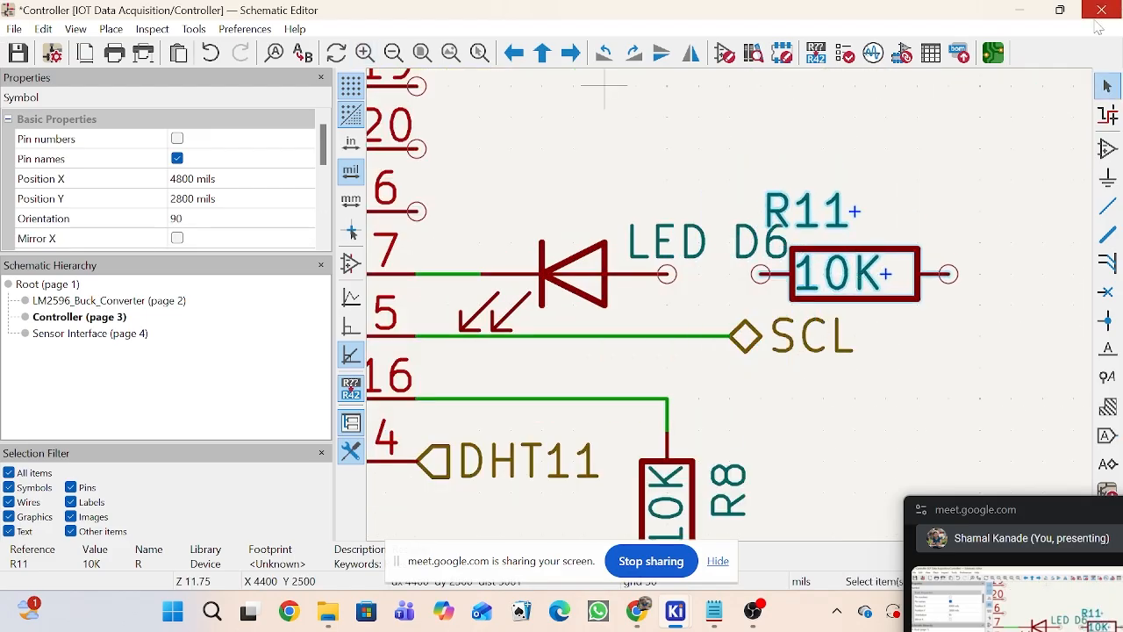
{"action": "left_click", "coordinate": [1107, 87]}
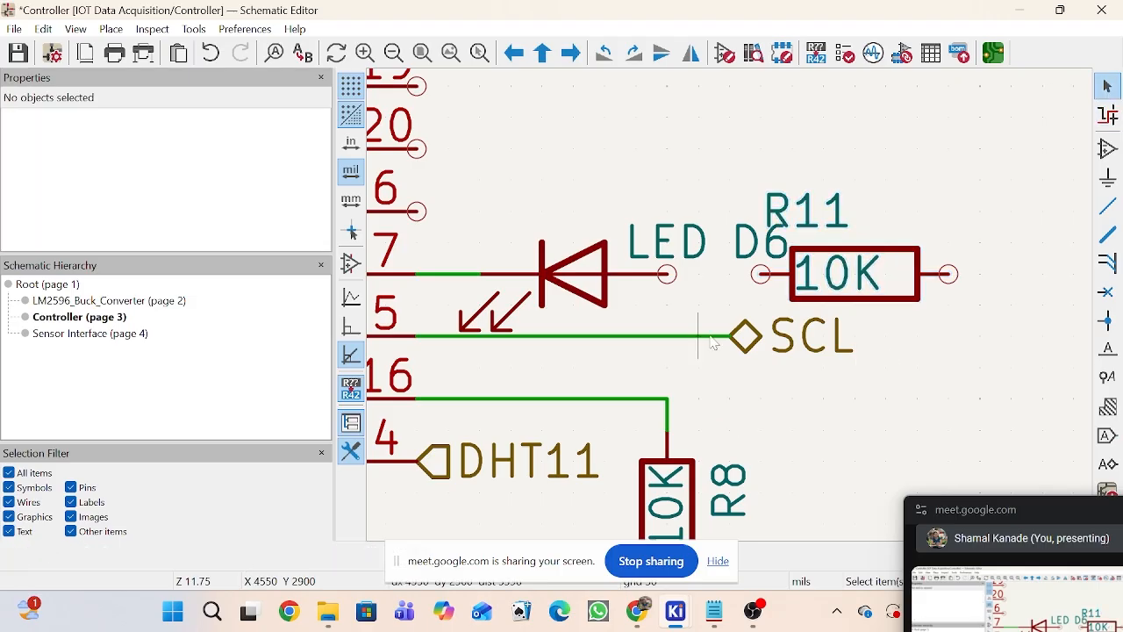
Step: Move the D6 reference text to the upper left of the diode and wire the LED's anode to R11
{"action": "left_click", "coordinate": [776, 246]}
{"action": "left_click_drag", "start_coordinate": [776, 249], "coordinate": [484, 256]}
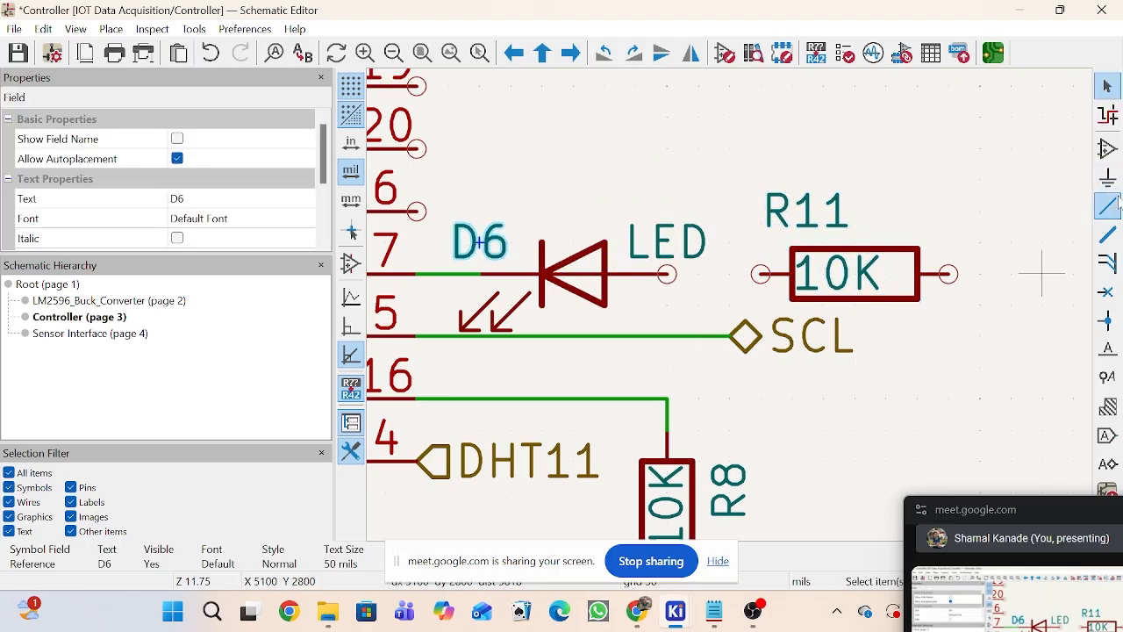
{"action": "left_click", "coordinate": [1108, 205]}
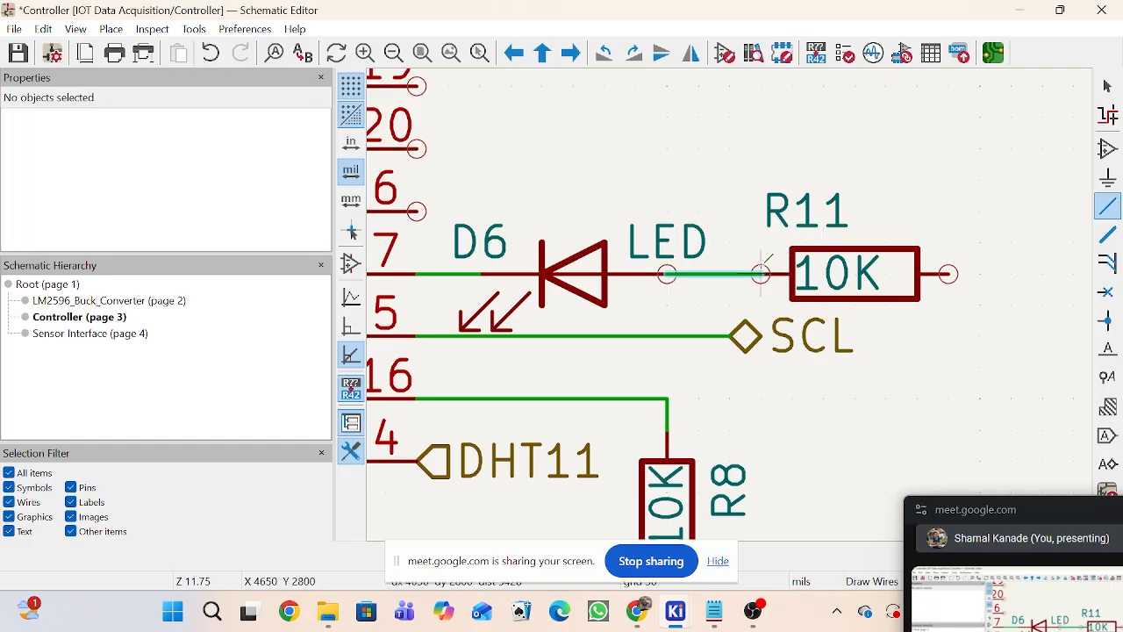
{"action": "scroll", "coordinate": [730, 305], "scroll_direction": "down", "scroll_amount": 3}
{"action": "scroll", "coordinate": [730, 305], "scroll_direction": "down", "scroll_amount": 3}
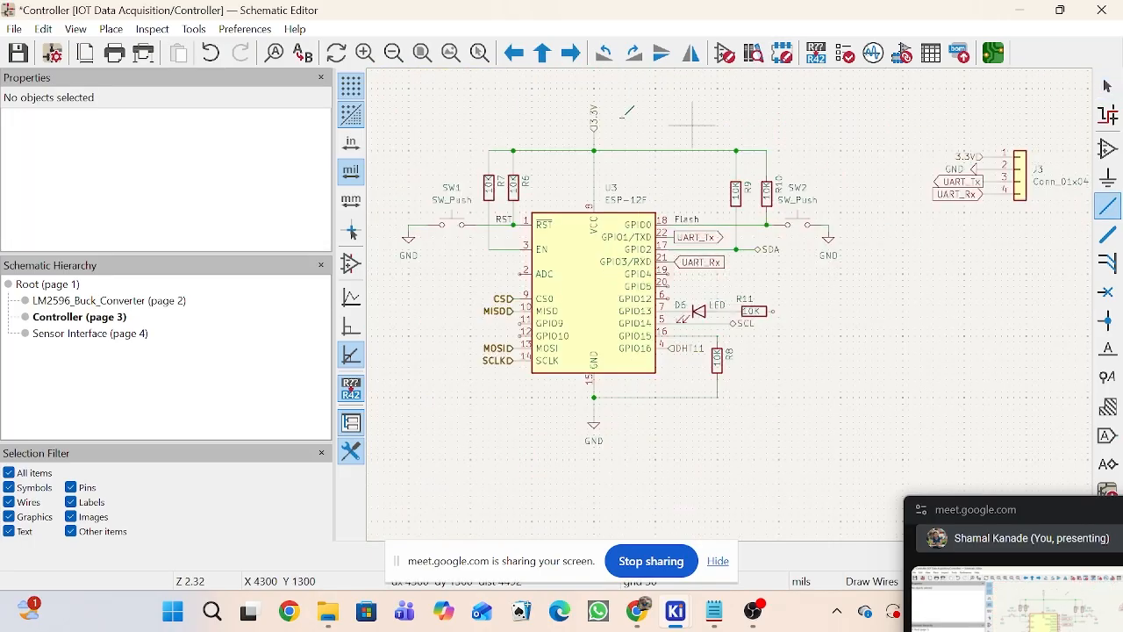
{"action": "left_click", "coordinate": [1107, 85]}
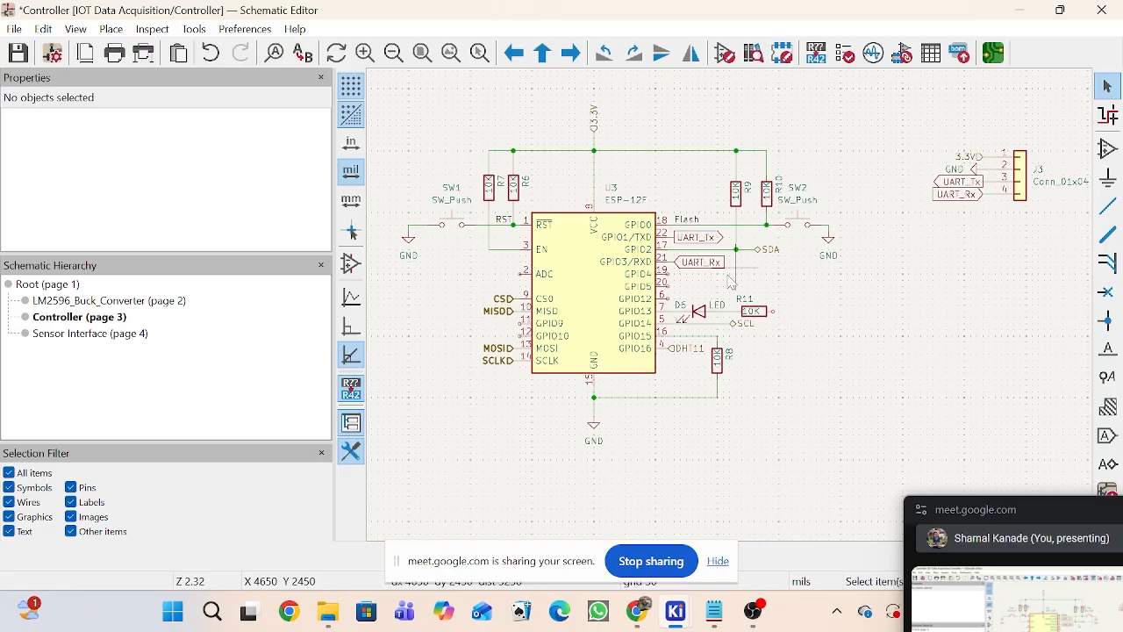
Step: Shift R11 closer to the LED, to X 4750 and Y 2800 mils
{"action": "scroll", "coordinate": [707, 294], "scroll_direction": "up", "scroll_amount": 3}
{"action": "scroll", "coordinate": [816, 348], "scroll_direction": "up", "scroll_amount": 5}
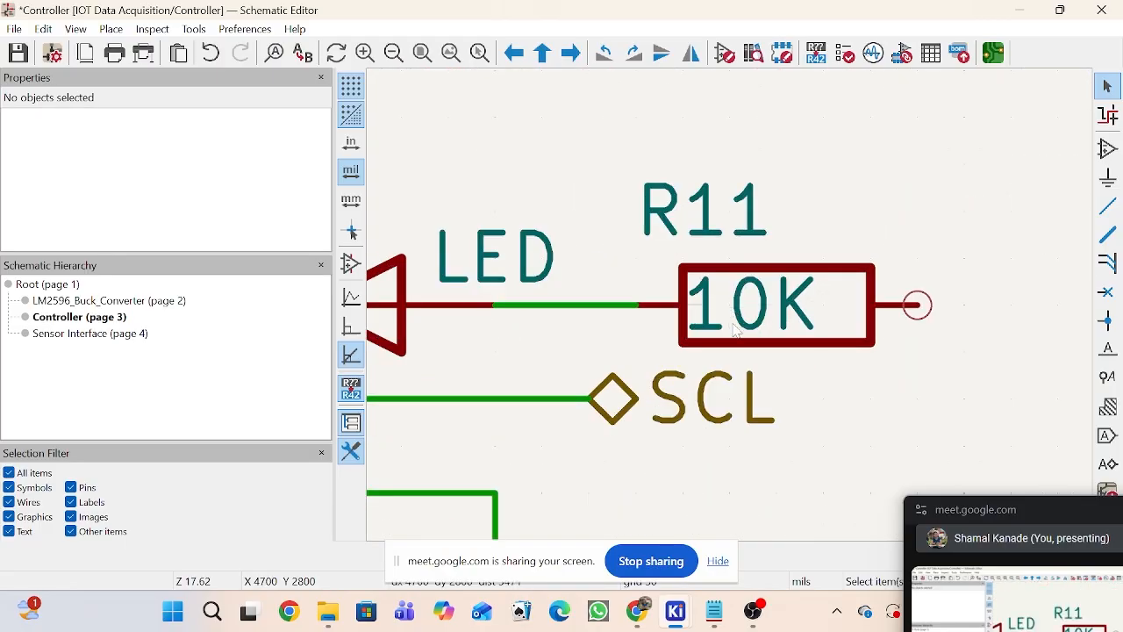
{"action": "left_click", "coordinate": [867, 327]}
{"action": "left_click", "coordinate": [797, 321]}
{"action": "left_click_drag", "start_coordinate": [853, 313], "coordinate": [716, 305]}
{"action": "scroll", "coordinate": [684, 299], "scroll_direction": "down", "scroll_amount": 3}
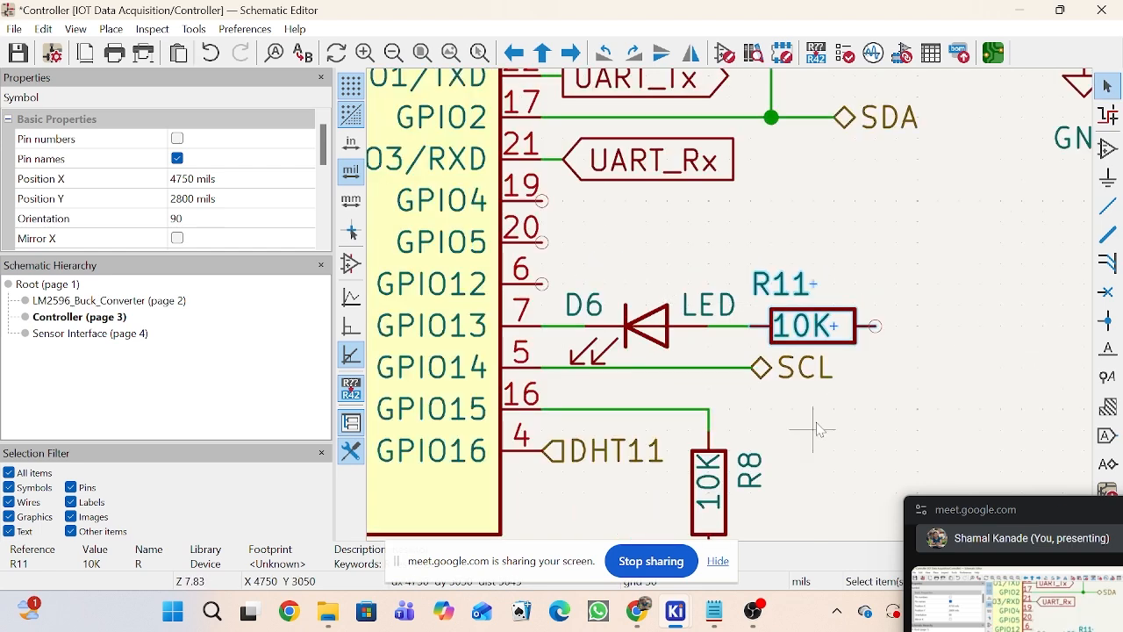
Step: Attach the 3.3V hierarchical label to R11's free pin at X 4900 and Y 2800 mils, turned horizontal and facing right
{"action": "scroll", "coordinate": [811, 426], "scroll_direction": "down", "scroll_amount": 3}
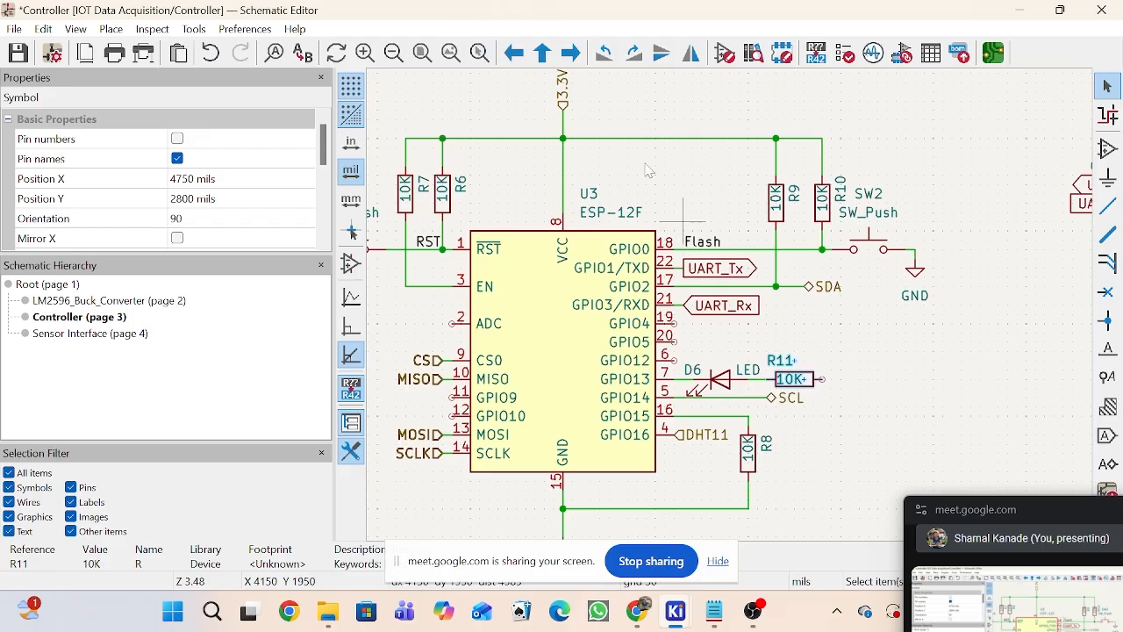
{"action": "left_click", "coordinate": [571, 114]}
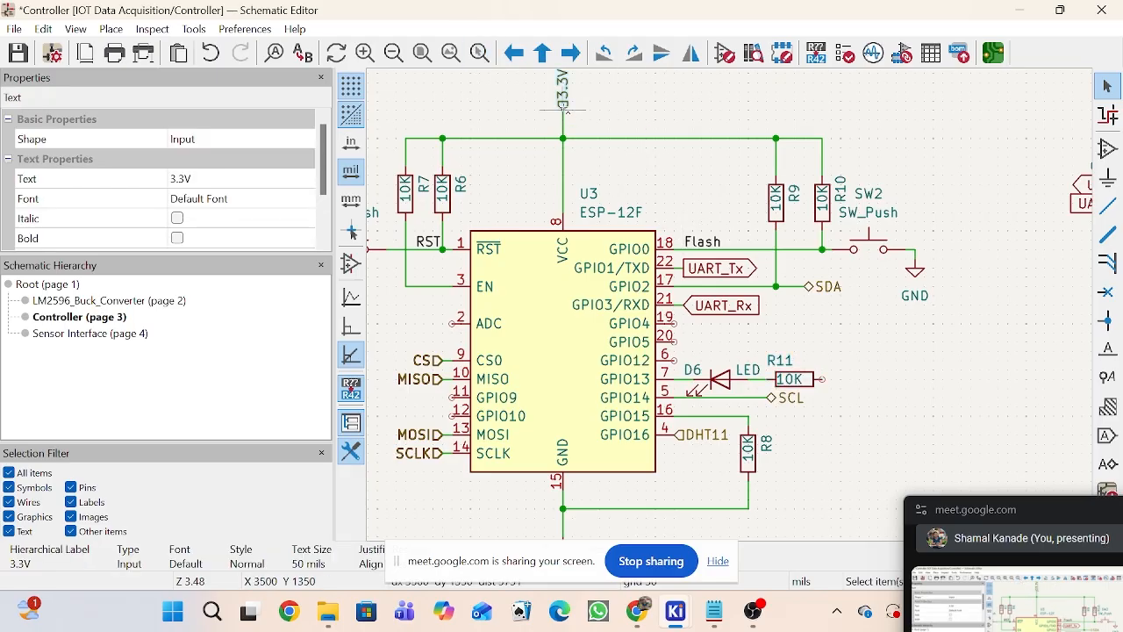
{"action": "key", "text": "m"}
{"action": "scroll", "coordinate": [1084, 290], "scroll_direction": "up", "scroll_amount": 2}
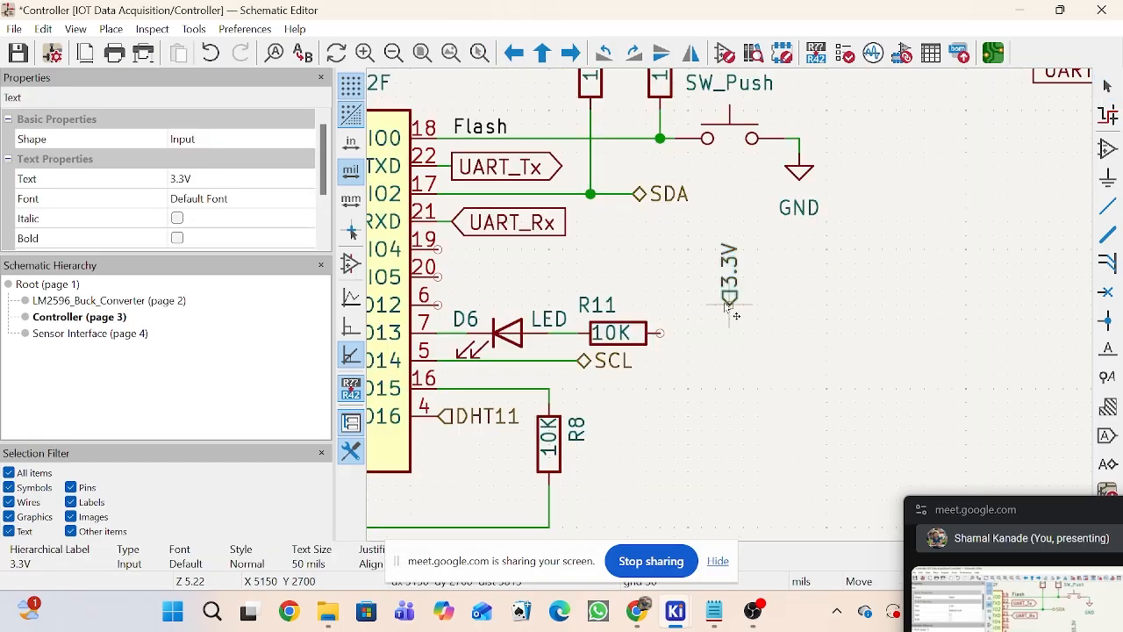
{"action": "key", "text": "r"}
{"action": "key", "text": "r"}
{"action": "key", "text": "r"}
{"action": "scroll", "coordinate": [667, 330], "scroll_direction": "up", "scroll_amount": 5}
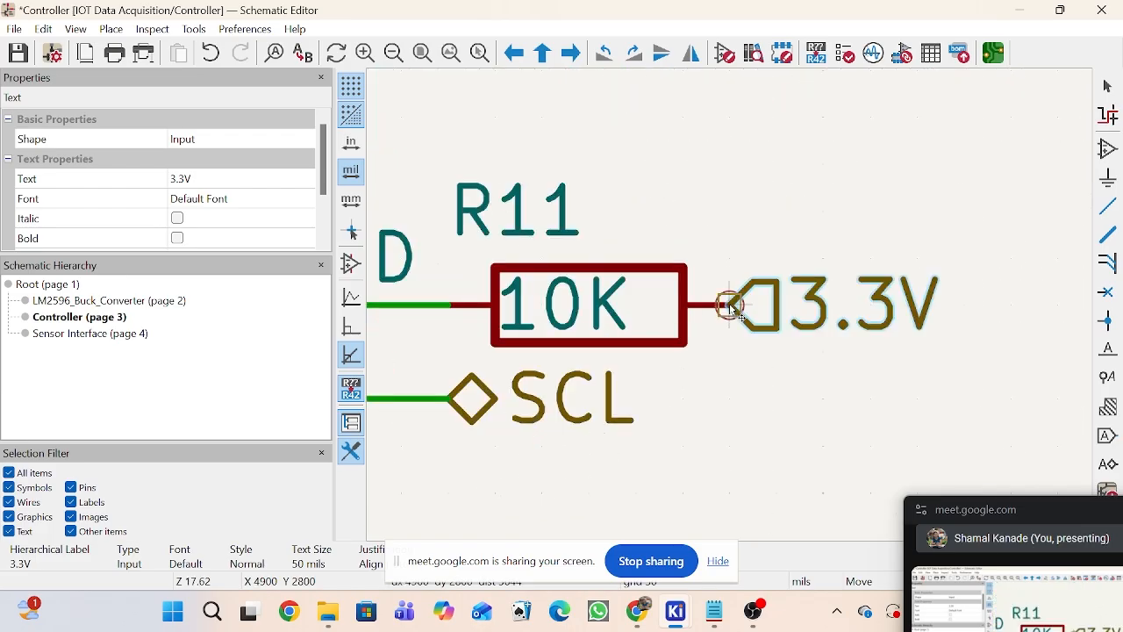
{"action": "left_click", "coordinate": [744, 316]}
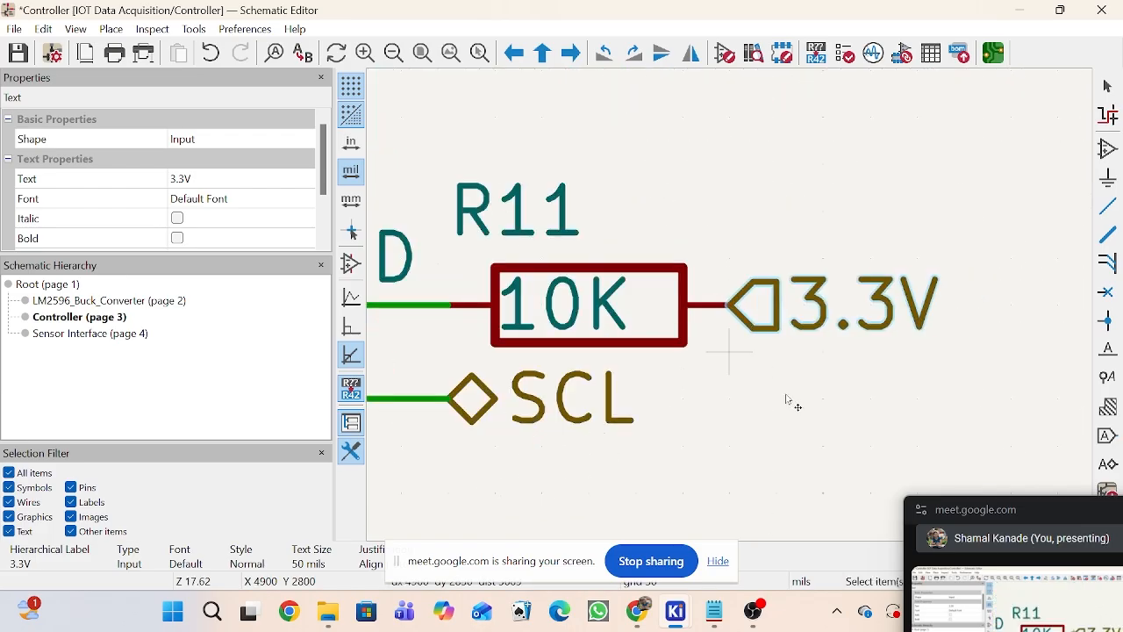
{"action": "left_click", "coordinate": [776, 398]}
Step: Check R11's value field and examine the LED branch between GPIO13 and the 3.3V label
{"action": "double_click", "coordinate": [544, 307]}
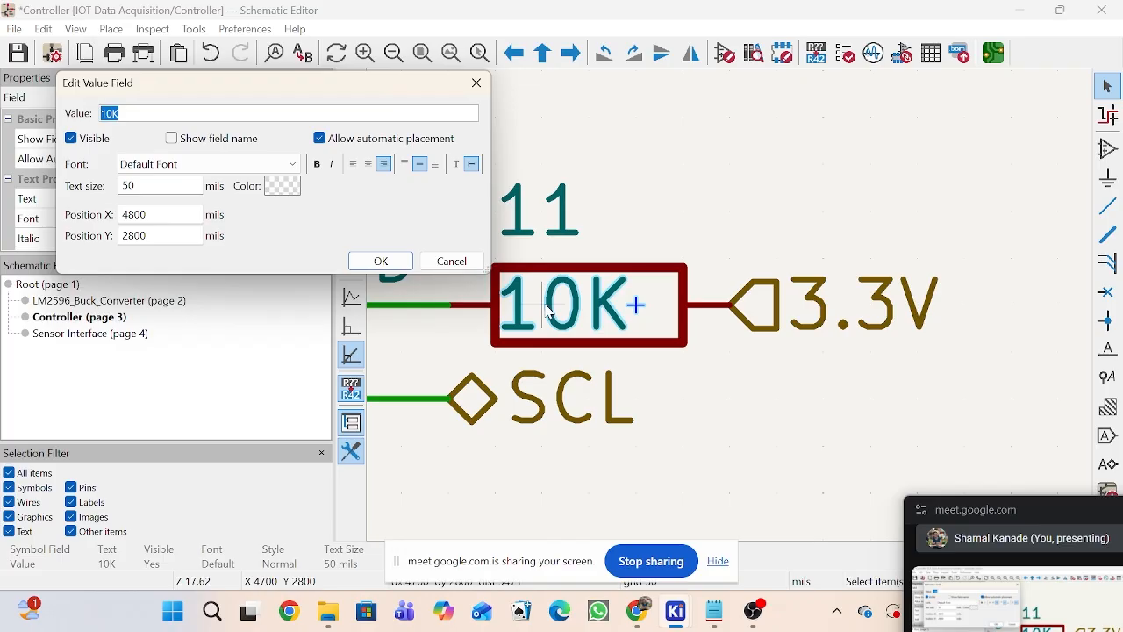
{"action": "left_click", "coordinate": [477, 83]}
{"action": "scroll", "coordinate": [533, 198], "scroll_direction": "down", "scroll_amount": 3}
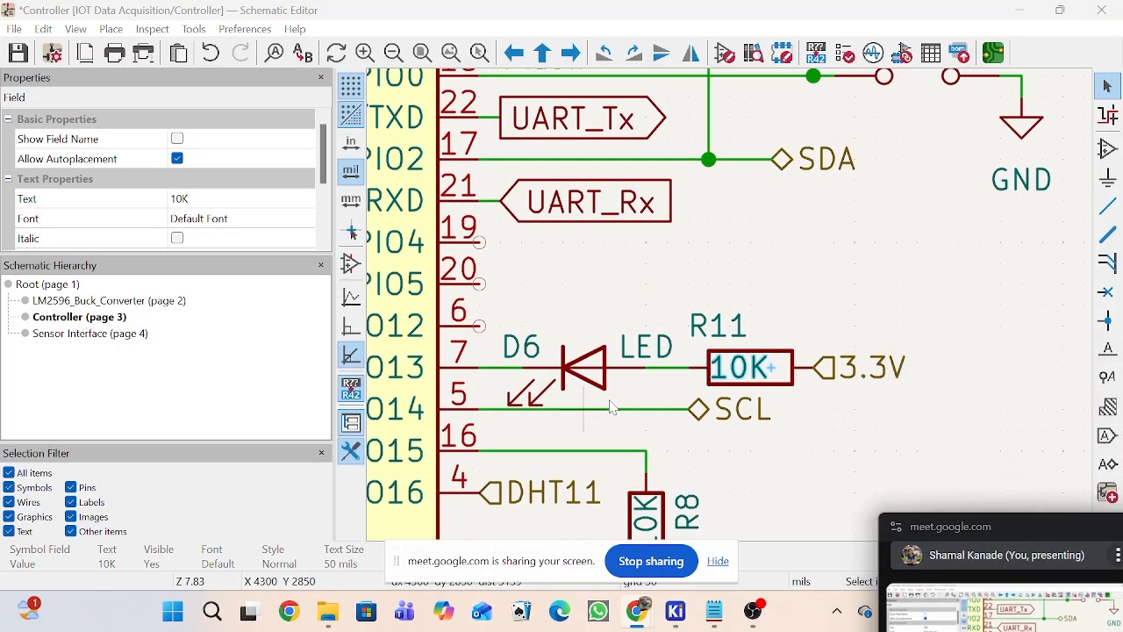
{"action": "scroll", "coordinate": [727, 392], "scroll_direction": "down", "scroll_amount": 2}
{"action": "scroll", "coordinate": [729, 318], "scroll_direction": "down", "scroll_amount": 2}
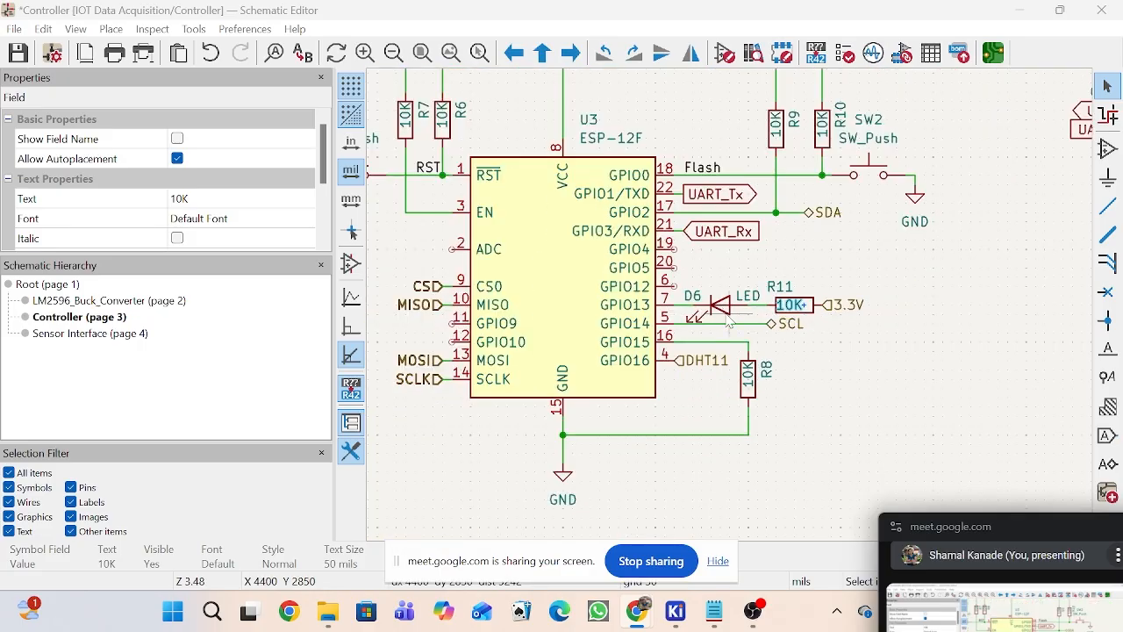
{"action": "scroll", "coordinate": [729, 321], "scroll_direction": "up", "scroll_amount": 1}
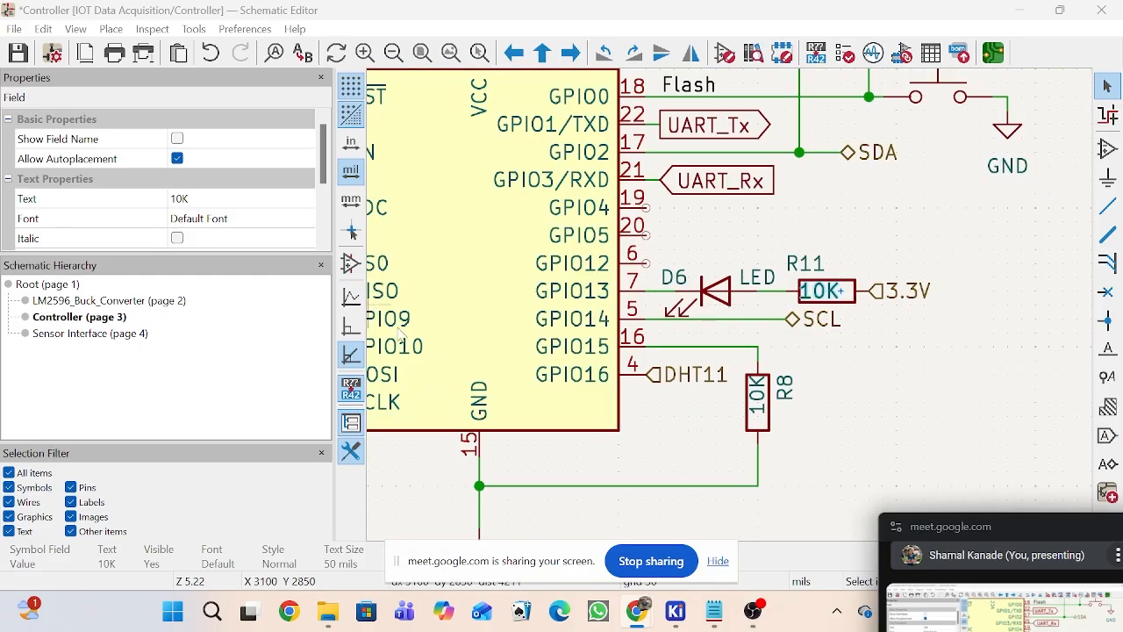
{"action": "scroll", "coordinate": [734, 314], "scroll_direction": "down", "scroll_amount": 1}
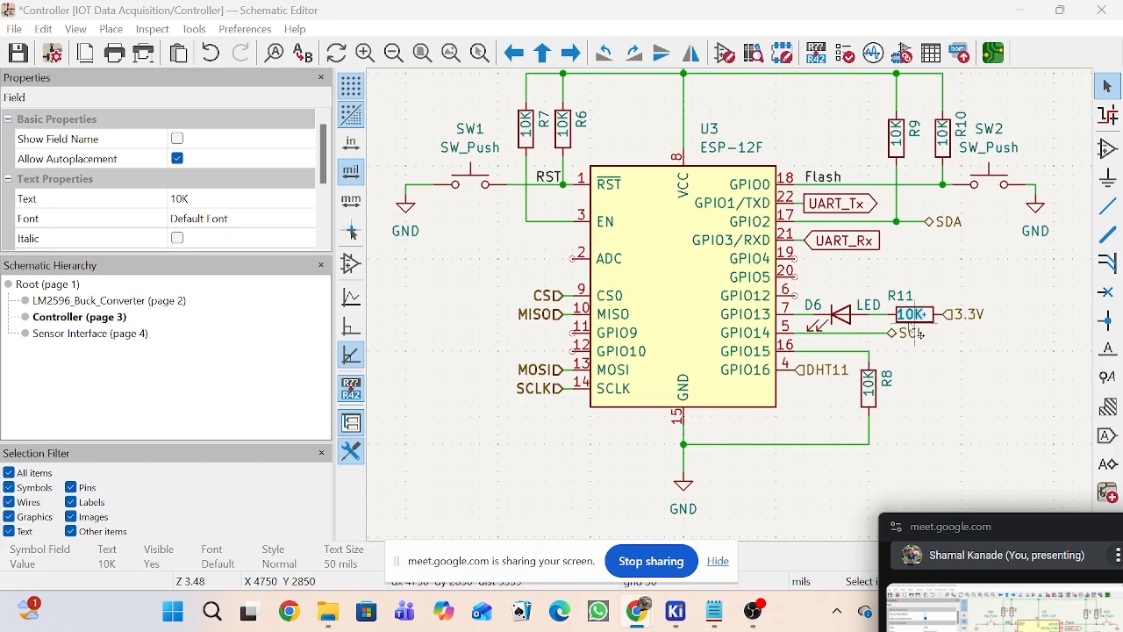
{"action": "scroll", "coordinate": [912, 316], "scroll_direction": "up", "scroll_amount": 2}
{"action": "scroll", "coordinate": [742, 318], "scroll_direction": "up", "scroll_amount": 1}
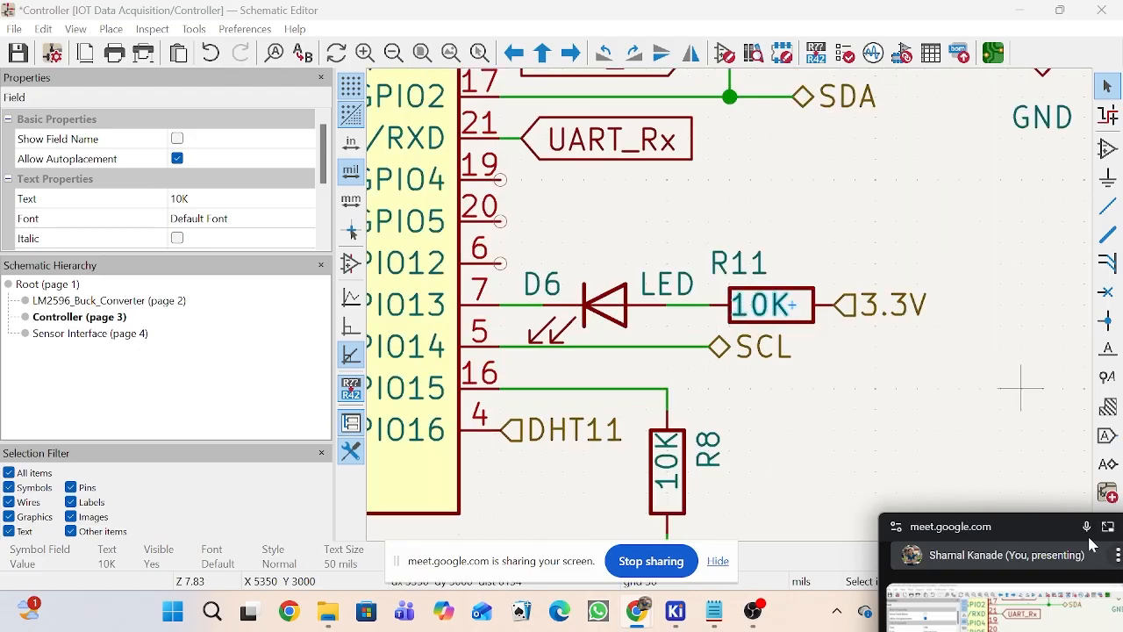
{"action": "left_click_drag", "start_coordinate": [1044, 527], "coordinate": [1046, 318]}
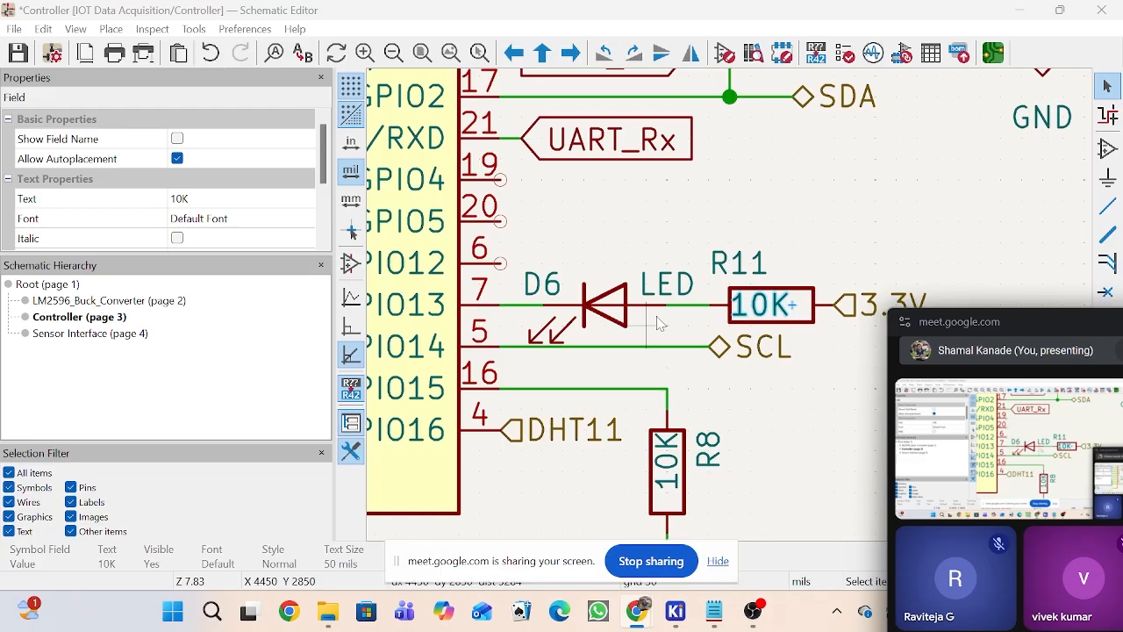
Step: Shift R11 towards the LED, to X 4700 and Y 2800 mils, keeping it connected to the 3.3V label
{"action": "left_click", "coordinate": [811, 322]}
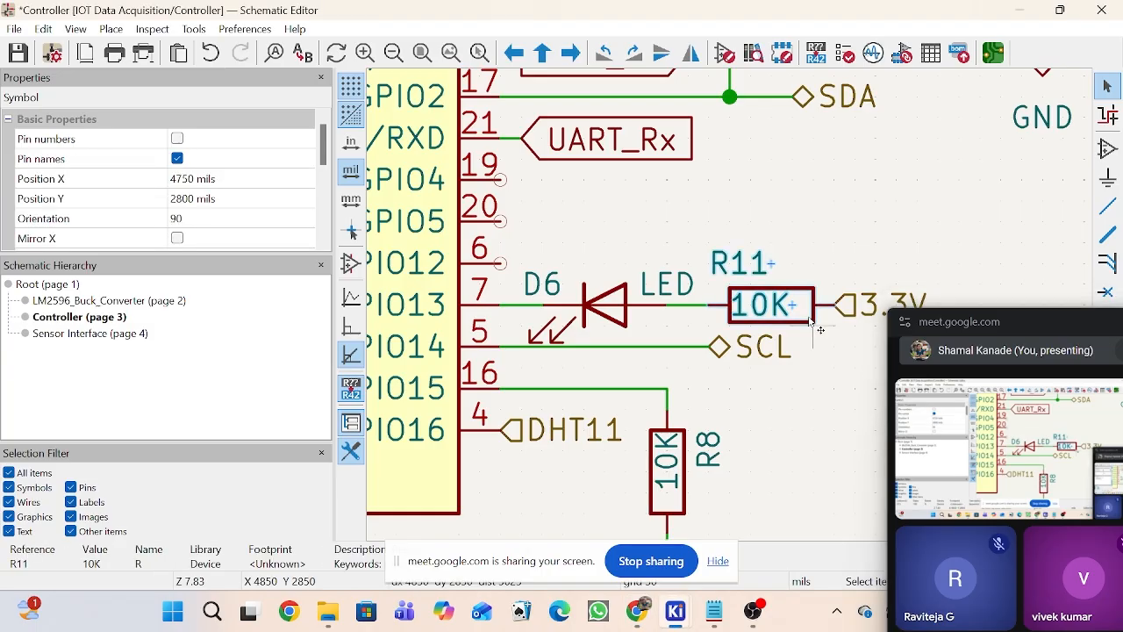
{"action": "mouse_move", "coordinate": [811, 321]}
{"action": "left_mouse_down"}
{"action": "mouse_move", "coordinate": [627, 351]}
{"action": "mouse_move", "coordinate": [478, 303]}
{"action": "mouse_move", "coordinate": [643, 325]}
{"action": "mouse_move", "coordinate": [821, 326]}
{"action": "mouse_move", "coordinate": [818, 304]}
{"action": "left_mouse_up"}
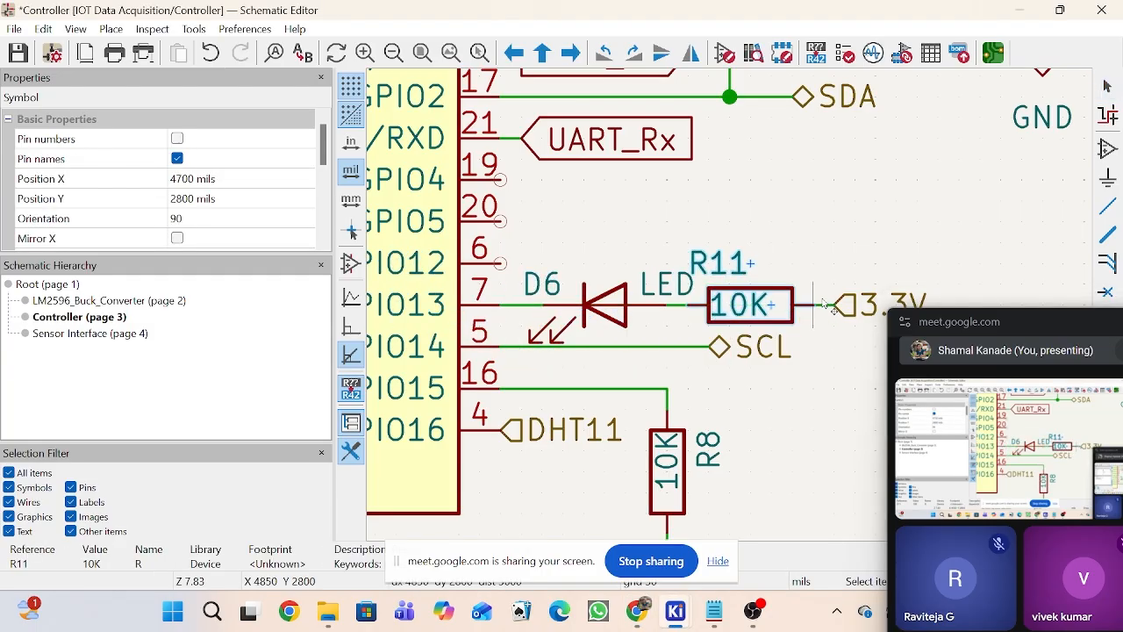
{"action": "left_click", "coordinate": [831, 356]}
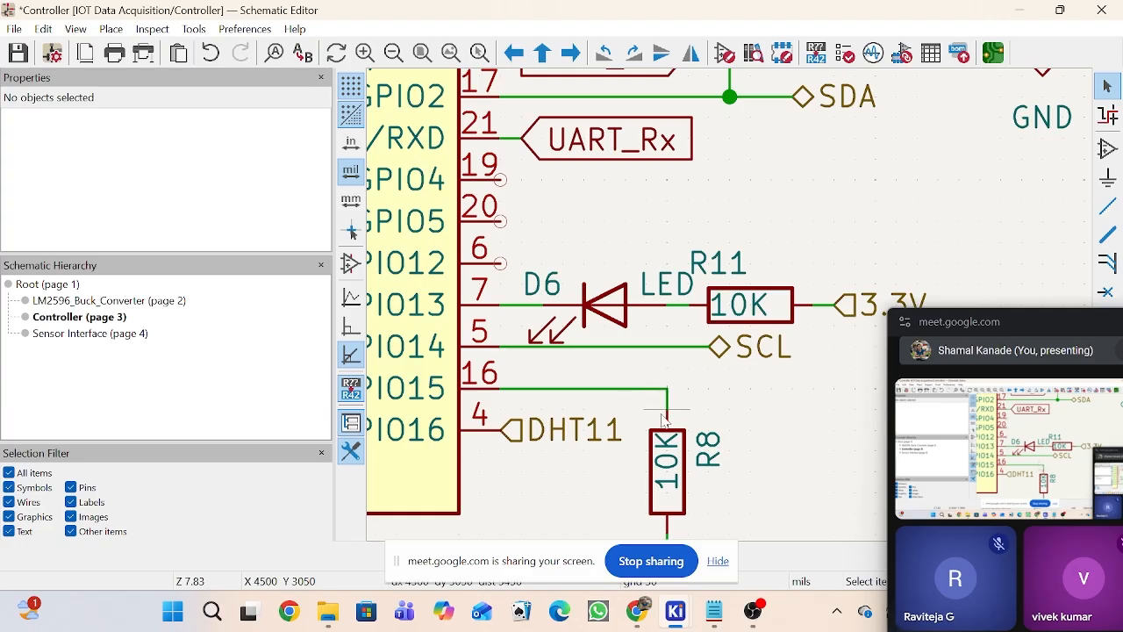
Step: Set R11's value to 221
{"action": "double_click", "coordinate": [742, 320]}
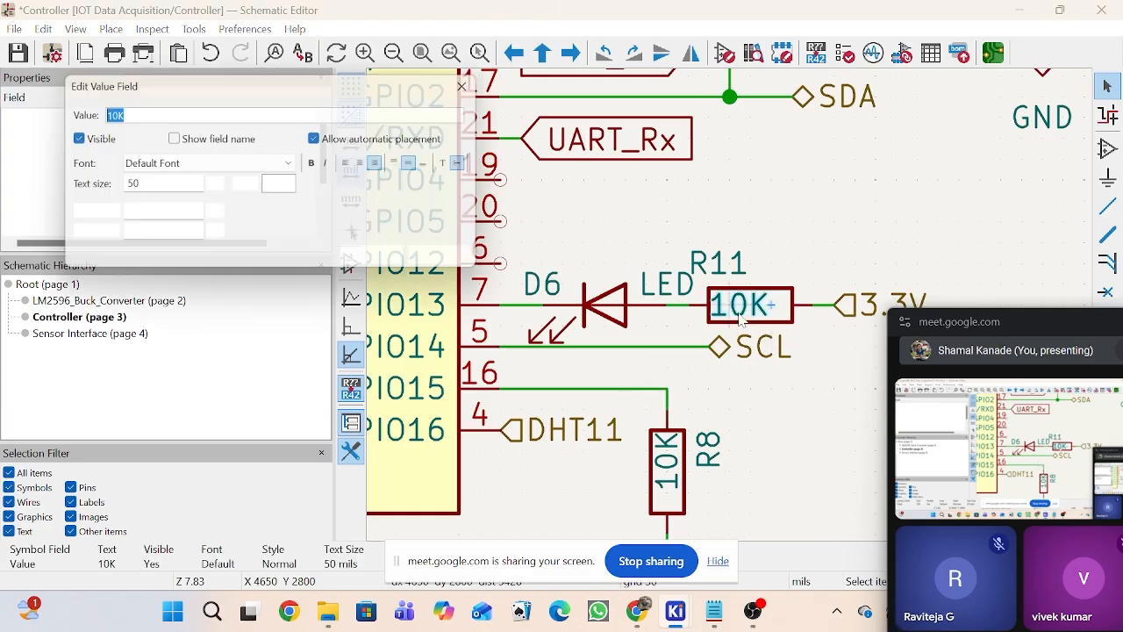
{"action": "type", "text": "221"}
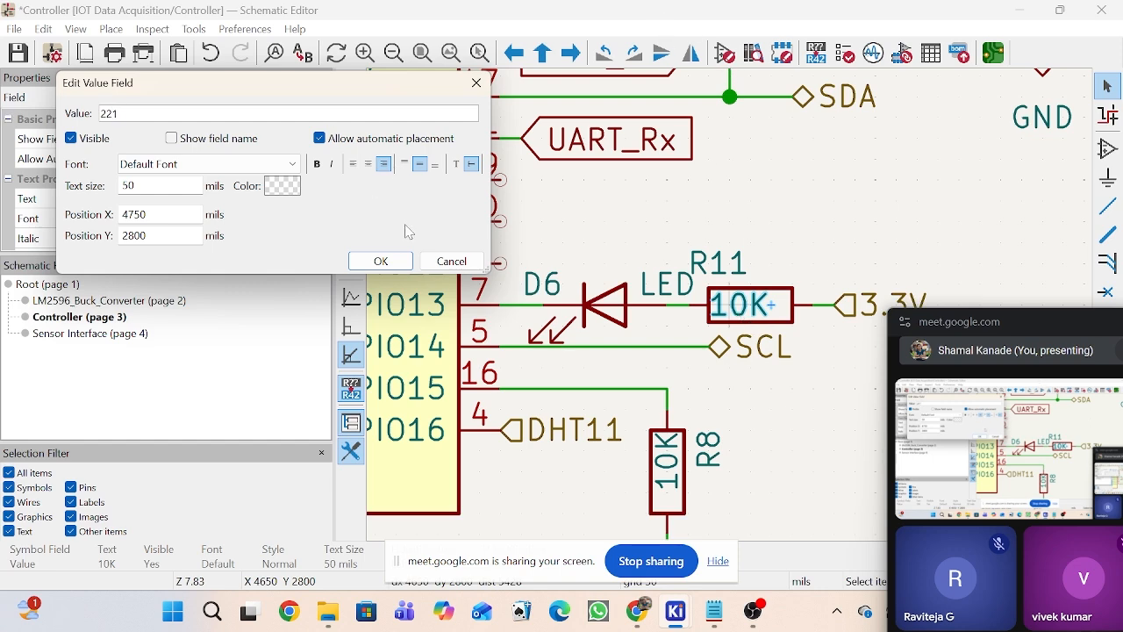
{"action": "left_click", "coordinate": [381, 262]}
{"action": "scroll", "coordinate": [646, 289], "scroll_direction": "down", "scroll_amount": 2}
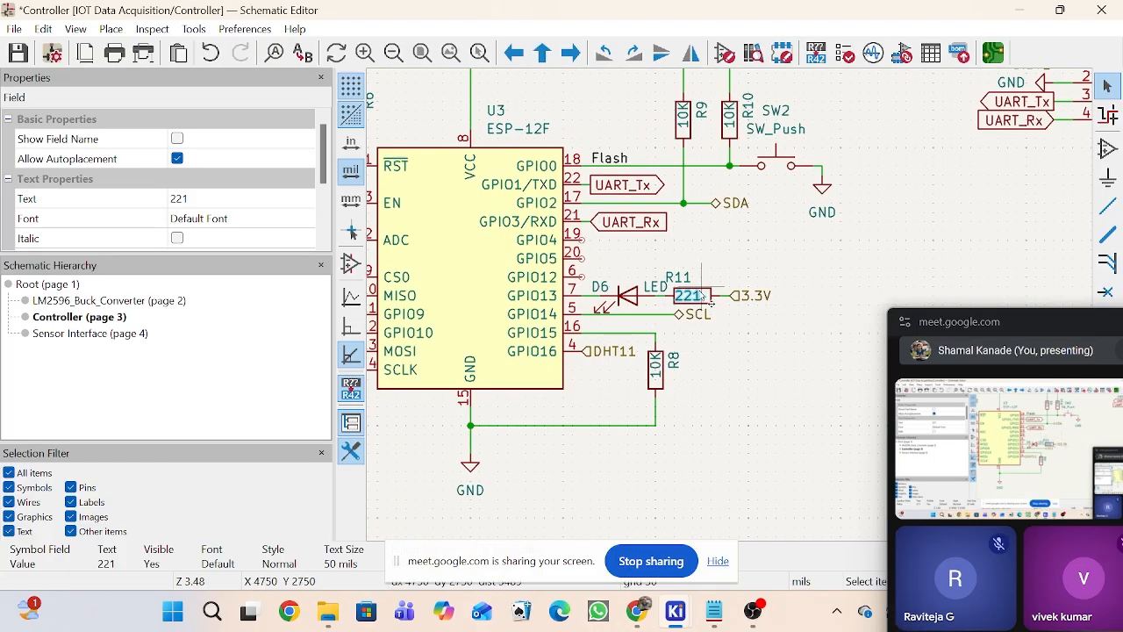
Step: Examine the LED D6 and series resistor R11 for their values and connections
{"action": "scroll", "coordinate": [680, 290], "scroll_direction": "up", "scroll_amount": 2}
{"action": "scroll", "coordinate": [746, 314], "scroll_direction": "down", "scroll_amount": 1}
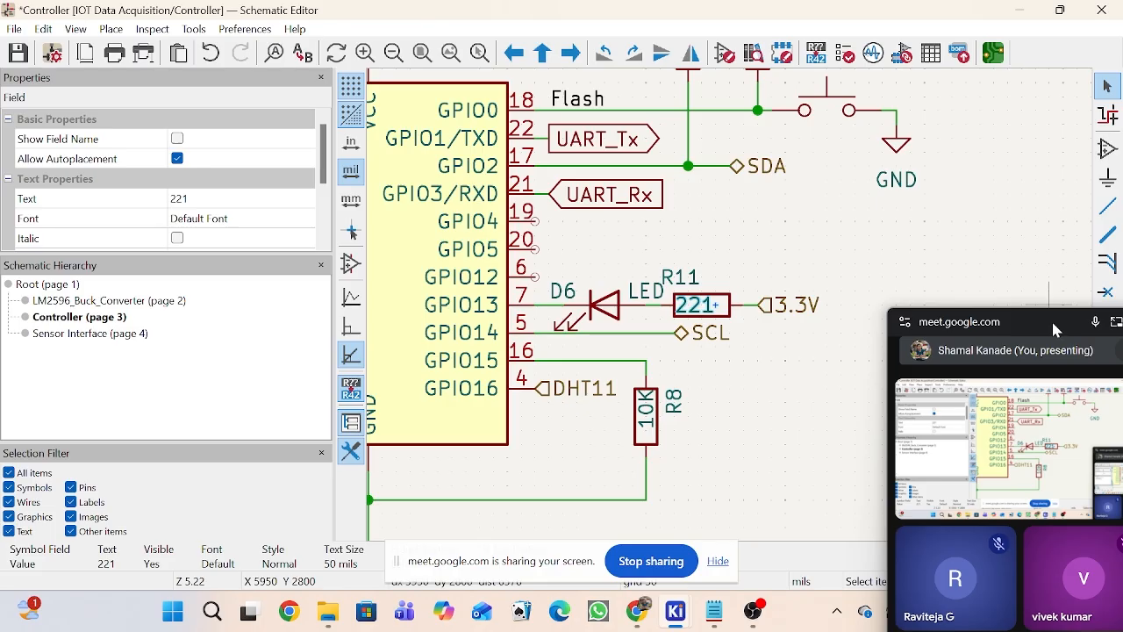
{"action": "scroll", "coordinate": [673, 301], "scroll_direction": "down", "scroll_amount": 1}
{"action": "scroll", "coordinate": [741, 321], "scroll_direction": "up", "scroll_amount": 1}
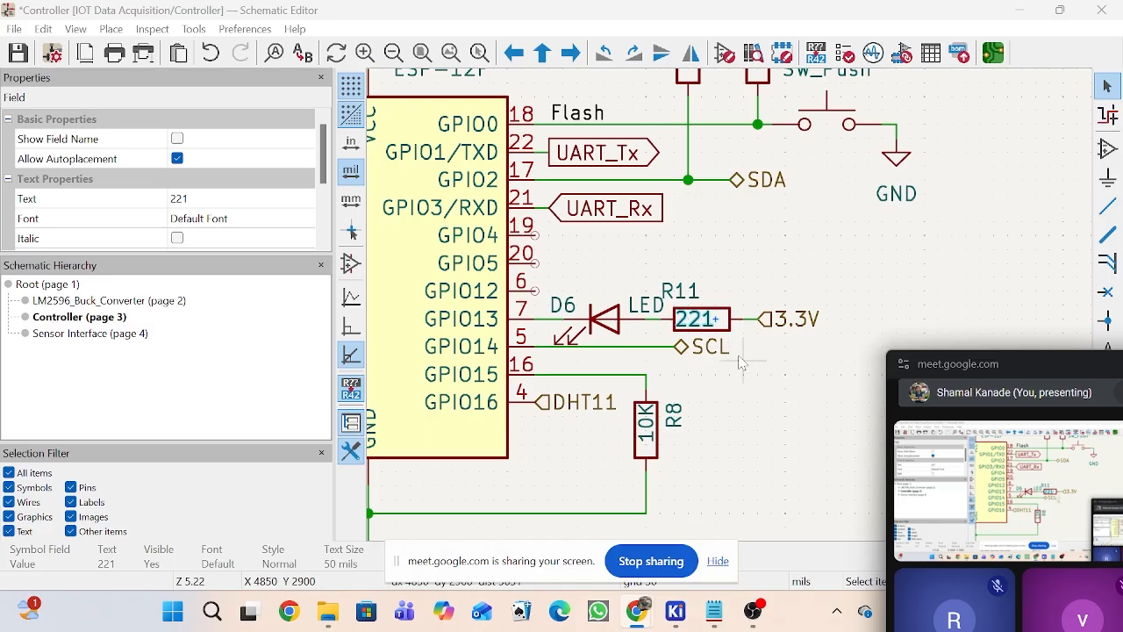
{"action": "scroll", "coordinate": [725, 317], "scroll_direction": "up", "scroll_amount": 2}
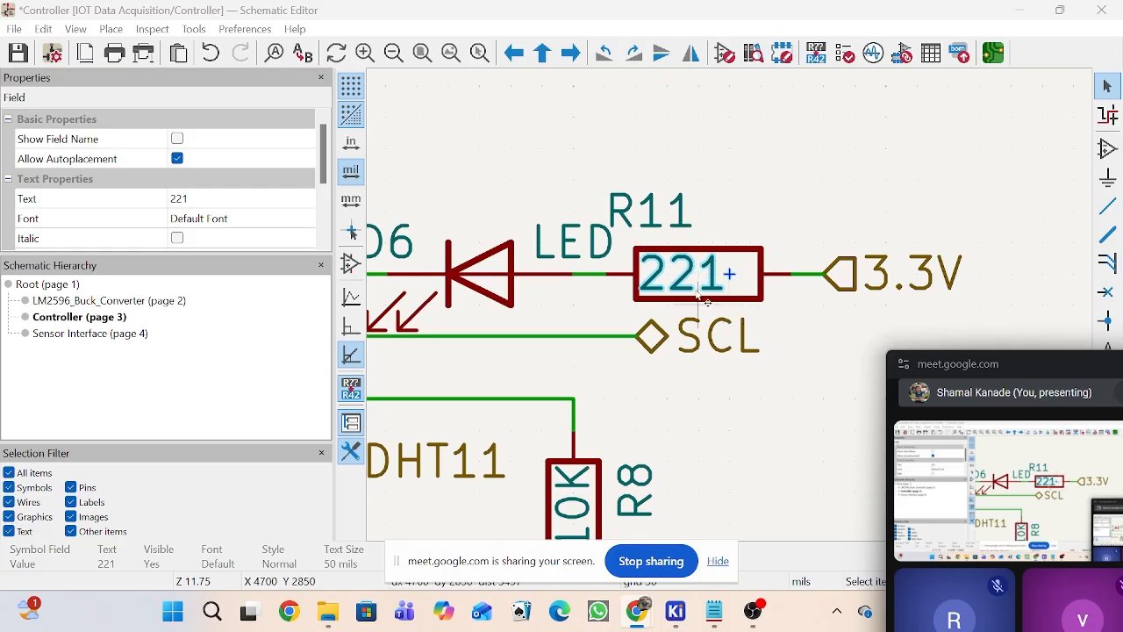
{"action": "scroll", "coordinate": [735, 312], "scroll_direction": "down", "scroll_amount": 1}
{"action": "scroll", "coordinate": [736, 312], "scroll_direction": "down", "scroll_amount": 1}
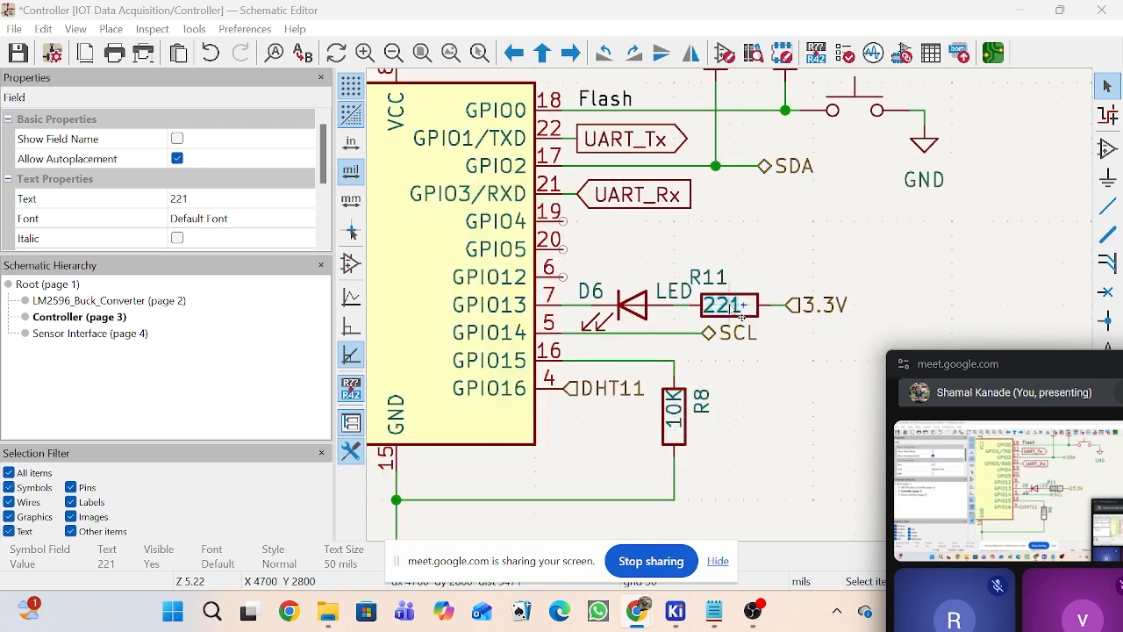
{"action": "scroll", "coordinate": [735, 312], "scroll_direction": "up", "scroll_amount": 2}
{"action": "scroll", "coordinate": [803, 302], "scroll_direction": "down", "scroll_amount": 1}
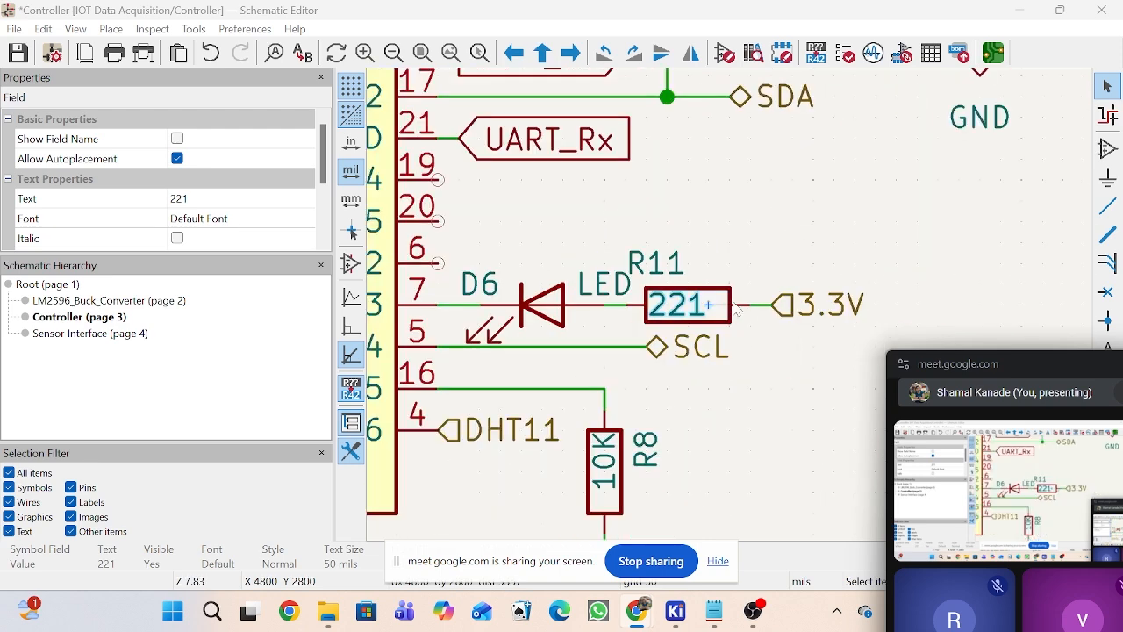
{"action": "scroll", "coordinate": [733, 315], "scroll_direction": "down", "scroll_amount": 2}
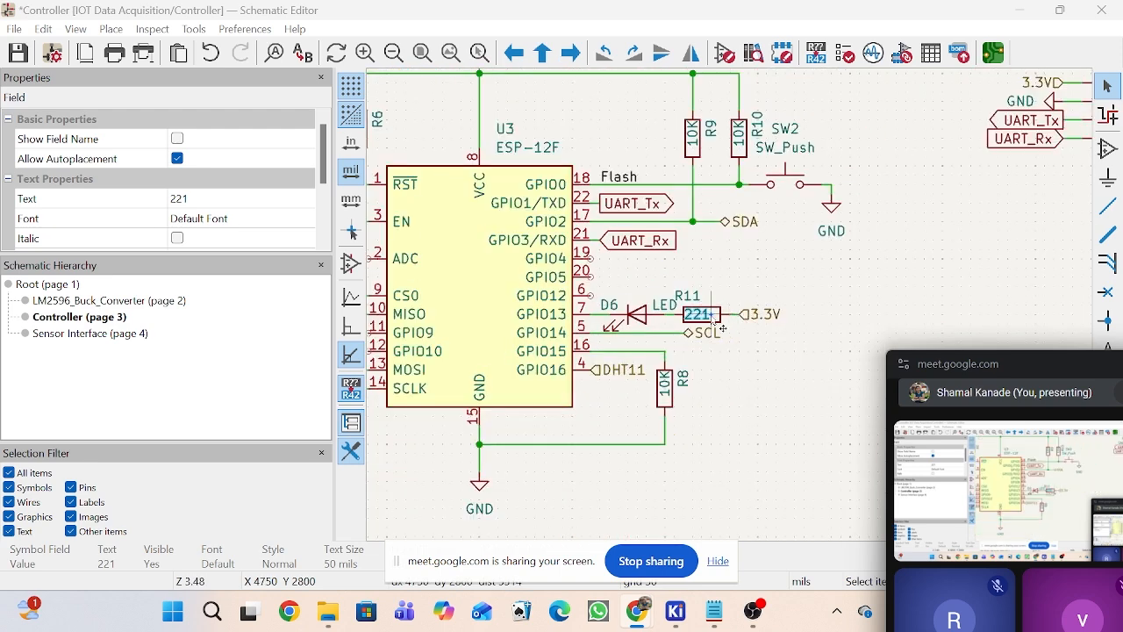
{"action": "scroll", "coordinate": [707, 318], "scroll_direction": "up", "scroll_amount": 2}
{"action": "scroll", "coordinate": [730, 307], "scroll_direction": "down", "scroll_amount": 1}
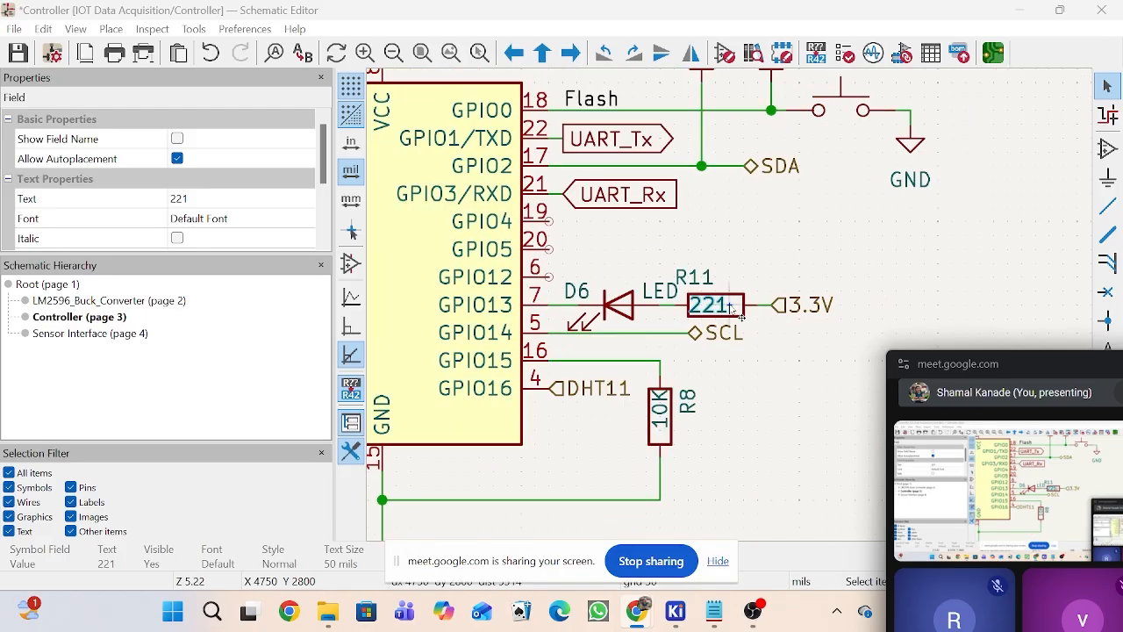
Step: Switch to Requirements.txt in Notepad and start a resistor-code note a few lines below the last SDA line with "221= 22*10"
{"action": "left_click", "coordinate": [713, 612]}
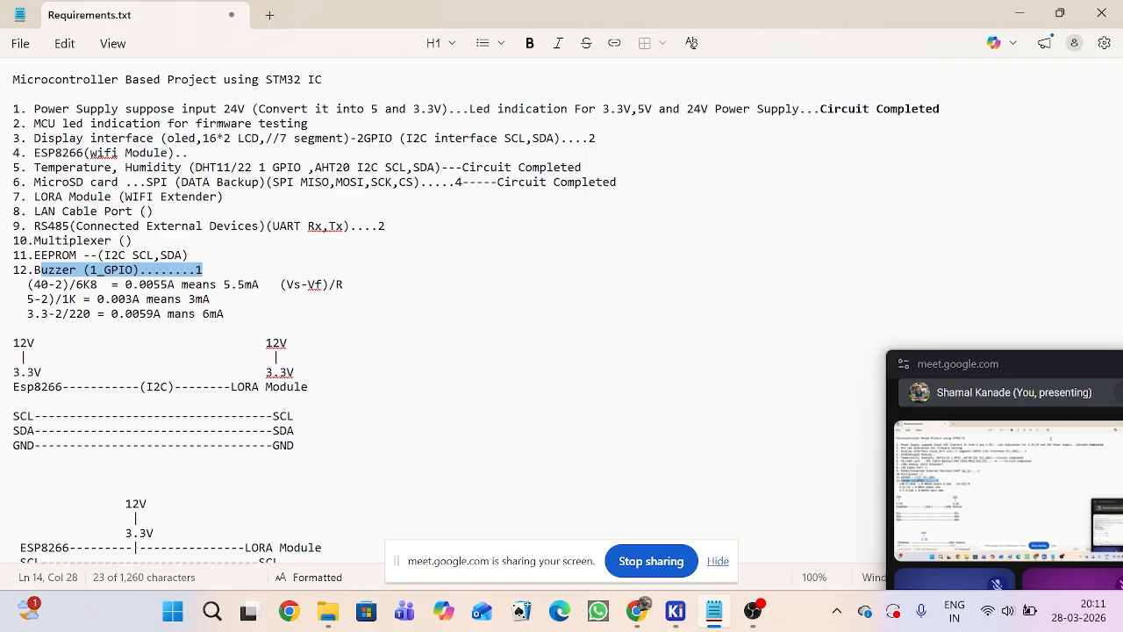
{"action": "key", "text": "Up"}
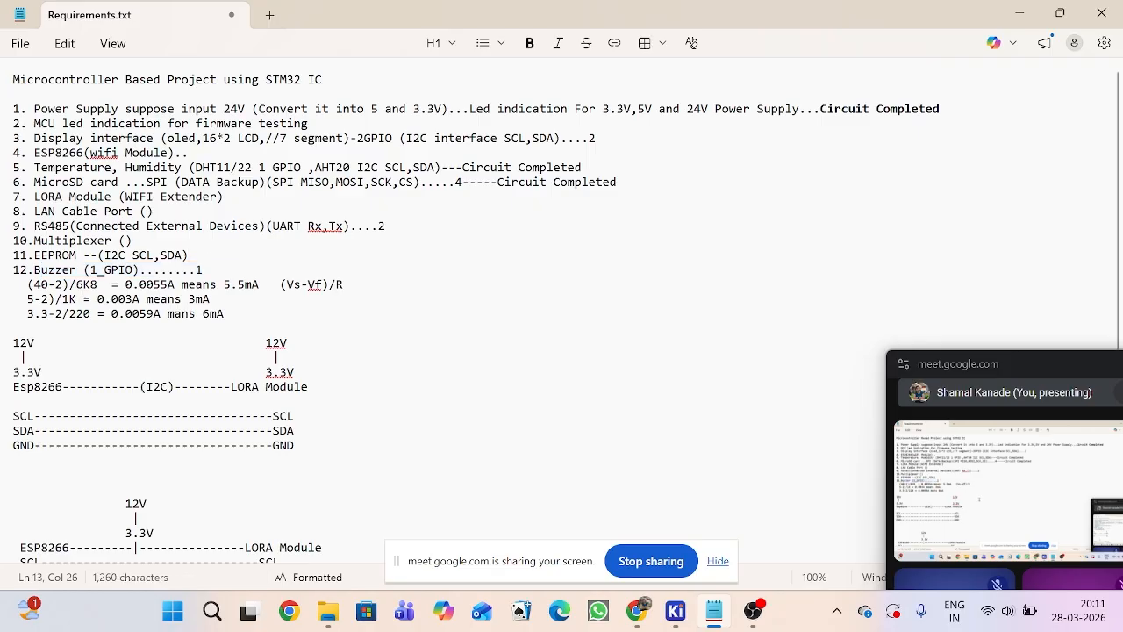
{"action": "key", "text": "ctrl+End"}
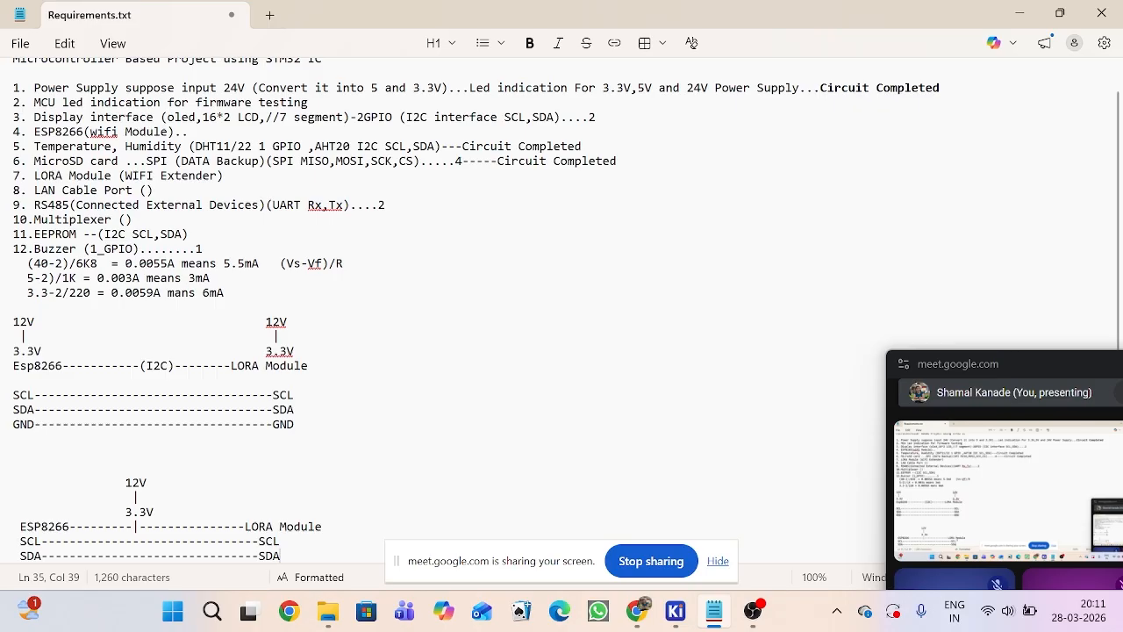
{"action": "key", "text": "Return"}
{"action": "key", "text": "Return"}
{"action": "key", "text": "Return"}
{"action": "key", "text": "Return"}
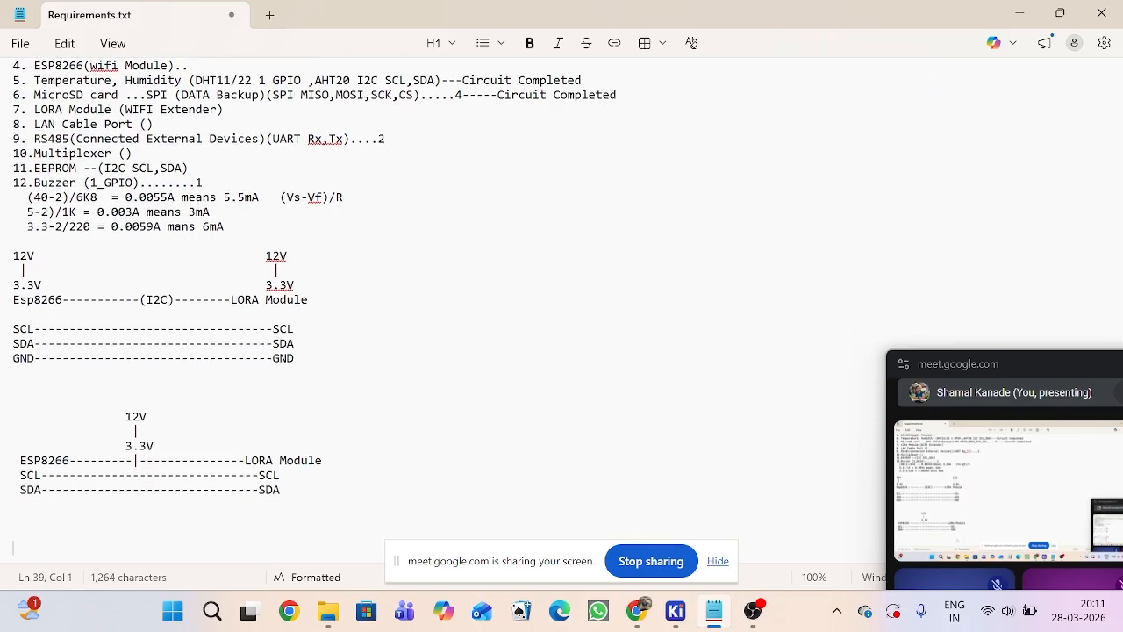
{"action": "type", "text": "221="}
{"action": "type", "text": "22p"}
{"action": "key", "text": "BackSpace"}
{"action": "type", "text": "*10"}
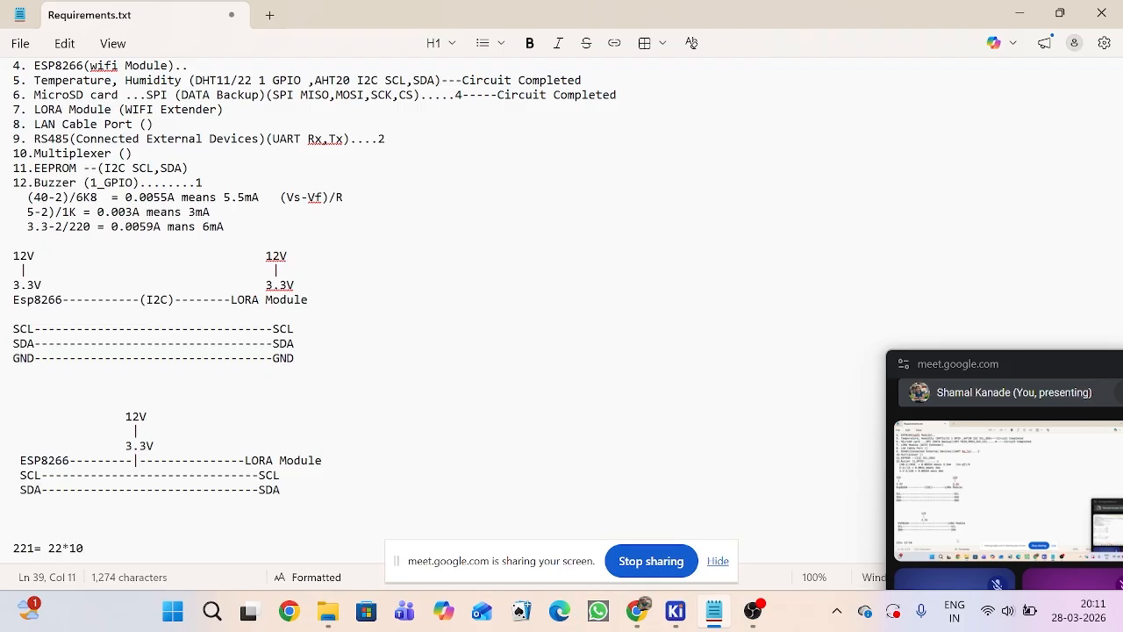
Step: Complete the resistor-code line with "power1 22*10=220 ohm" and leave blank lines beneath it
{"action": "type", "text": "power1"}
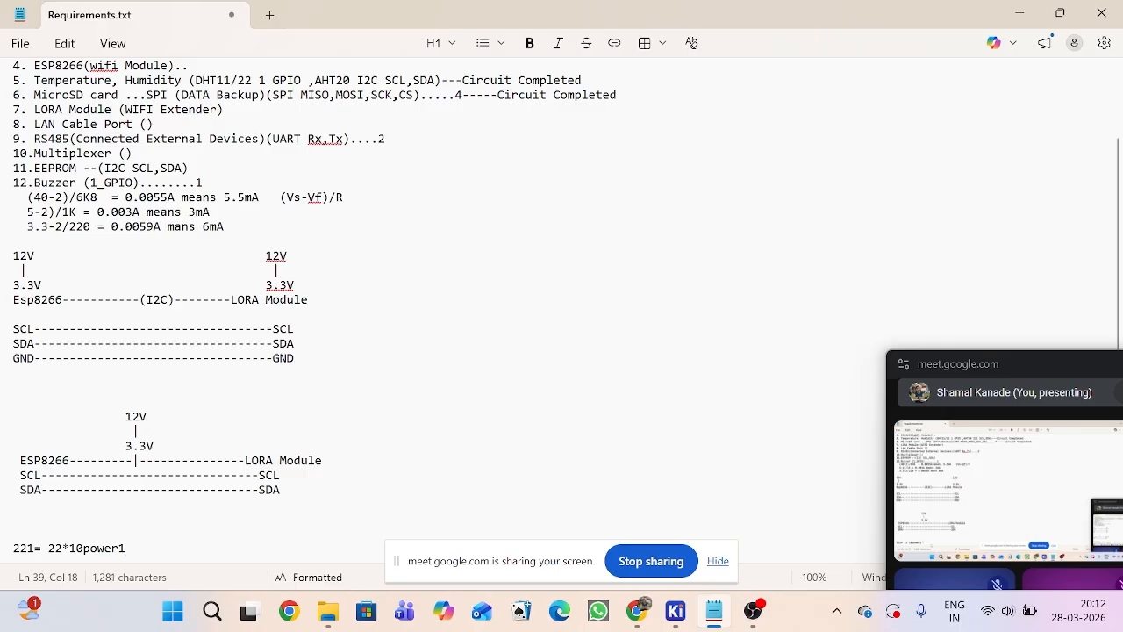
{"action": "type", "text": "22"}
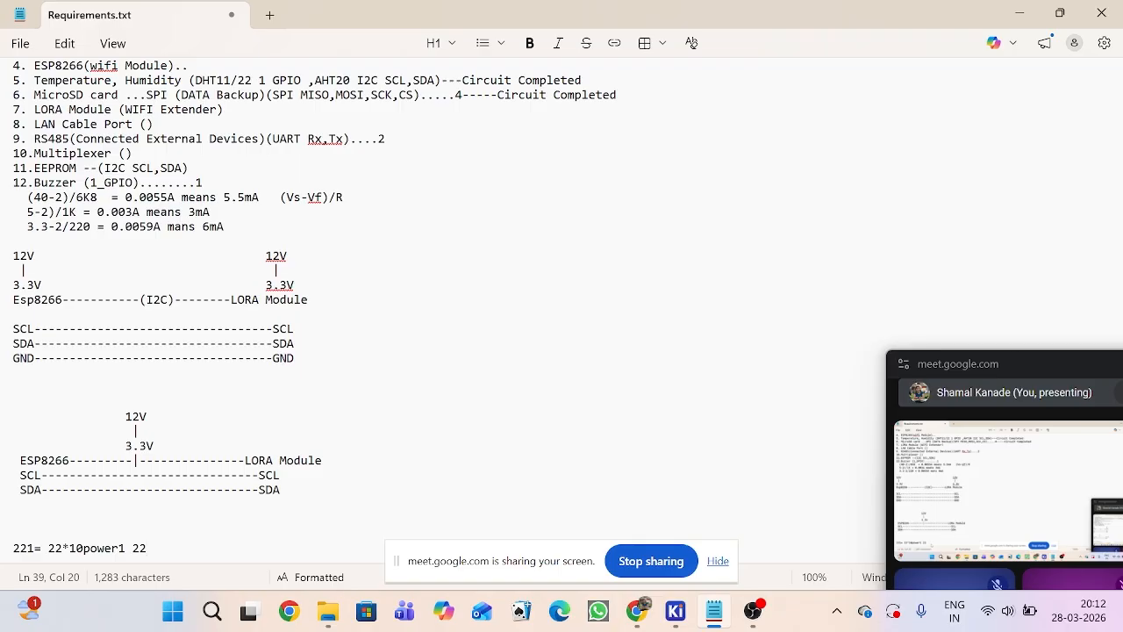
{"action": "type", "text": "*10=220"}
{"action": "key", "text": "Return"}
{"action": "key", "text": "Return"}
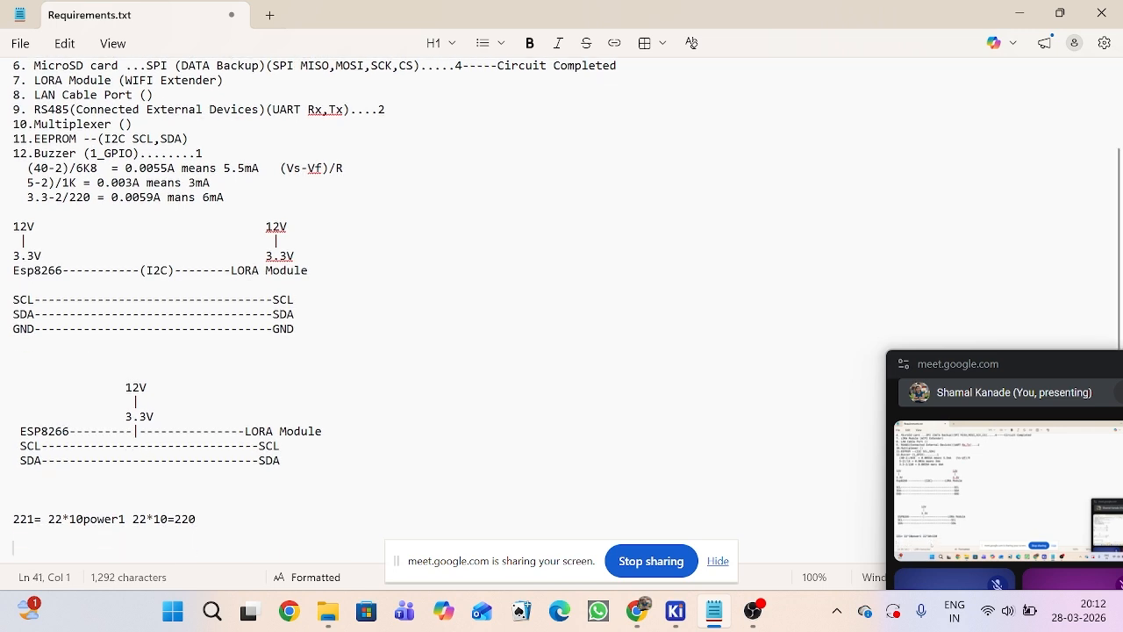
{"action": "key", "text": "Left"}
{"action": "key", "text": "Left"}
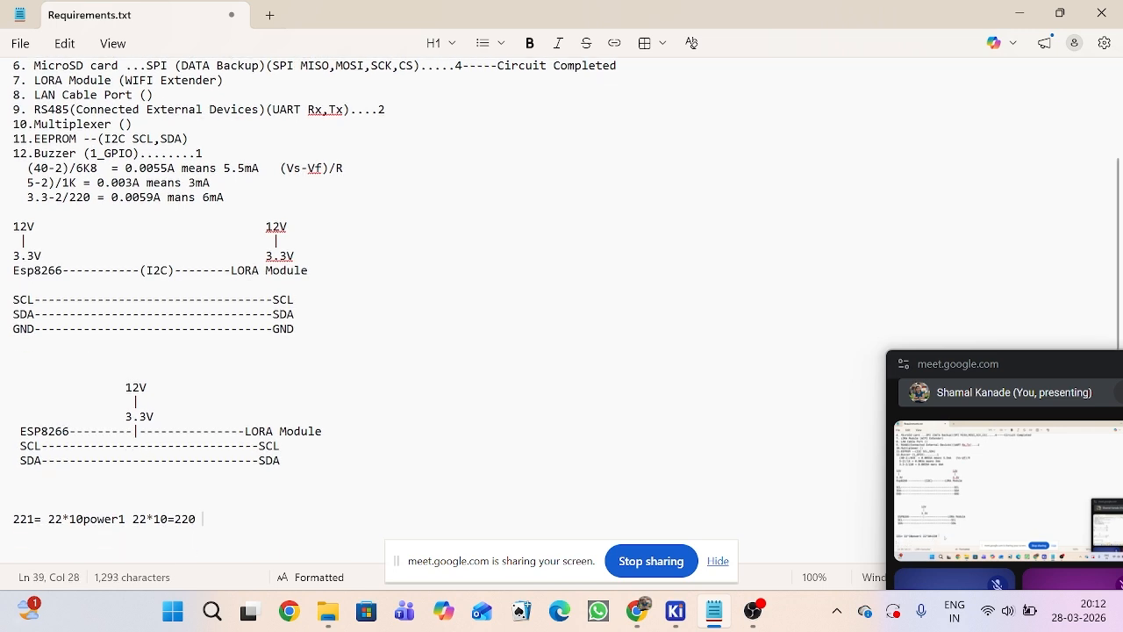
{"action": "type", "text": "ohm"}
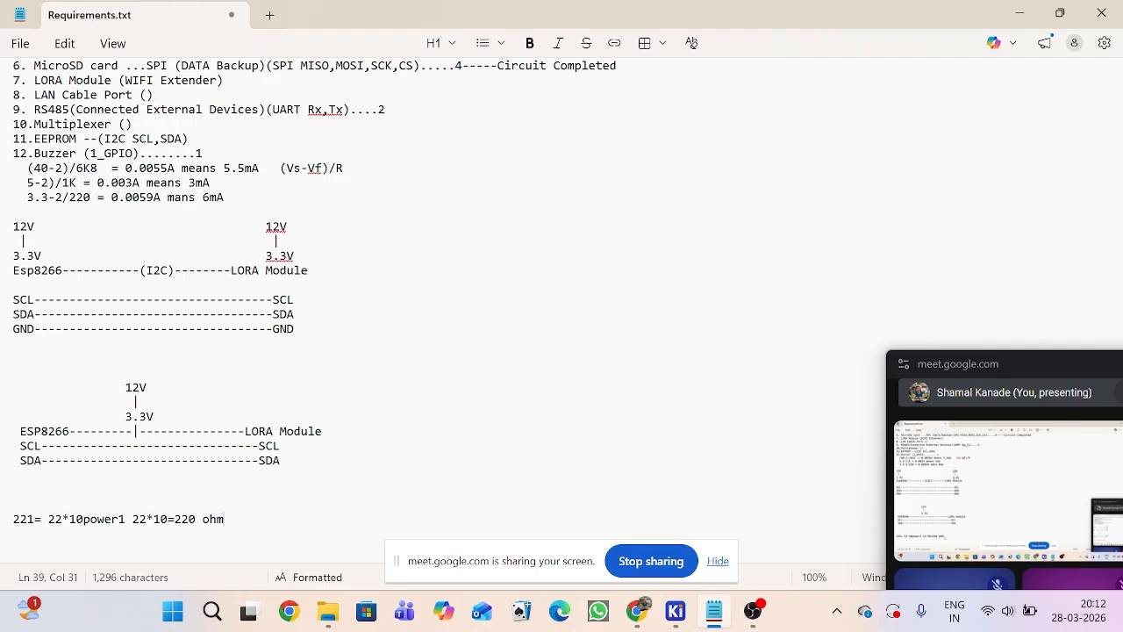
{"action": "key", "text": "Right"}
{"action": "key", "text": "Right"}
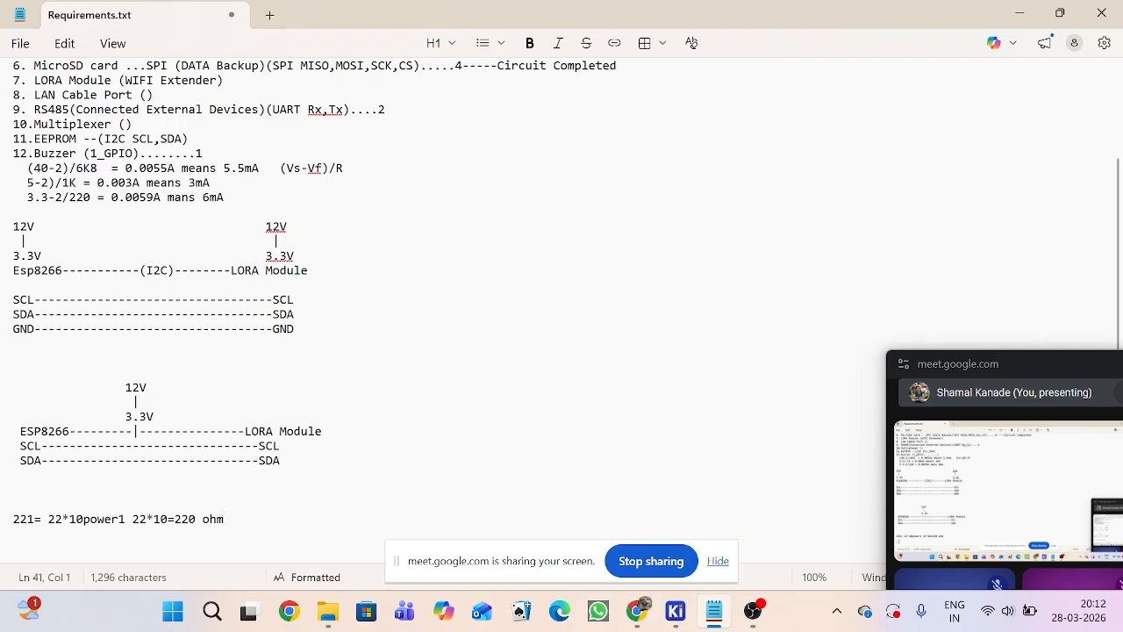
Step: Highlight the leading digits of 220 in the resistor-code line, and add two more line breaks after "ohm"
{"action": "key", "text": "Left"}
{"action": "key", "text": "Left"}
{"action": "key", "text": "Left"}
{"action": "key", "text": "Left"}
{"action": "key", "text": "Left"}
{"action": "key", "text": "Left"}
{"action": "key", "text": "Left"}
{"action": "key", "text": "Left"}
{"action": "key", "text": "Left"}
{"action": "key", "text": "shift+Right"}
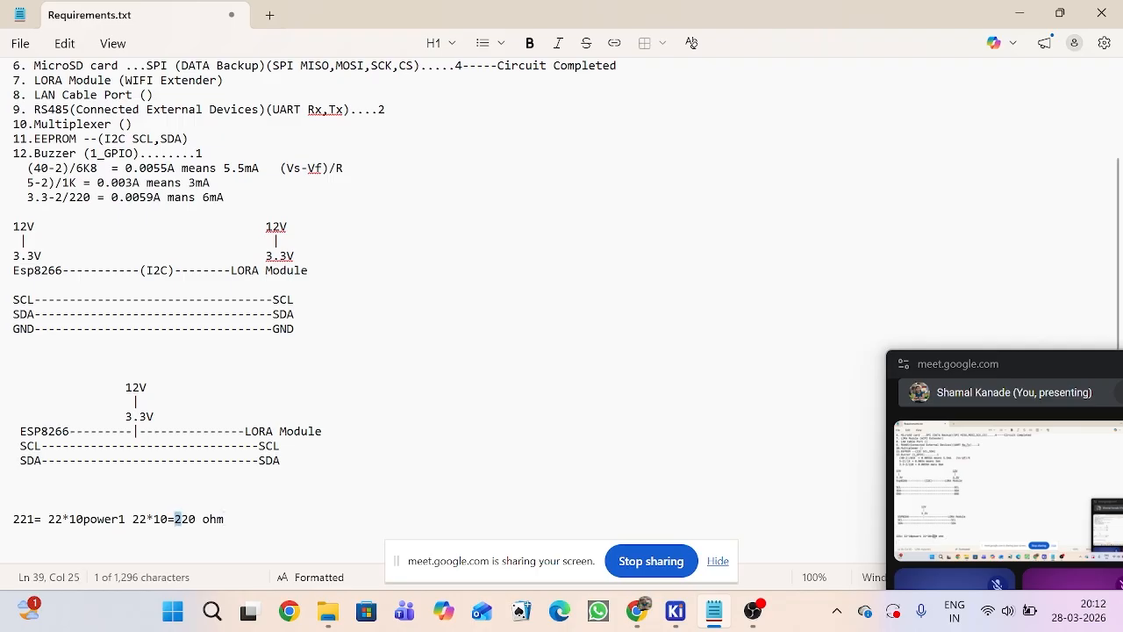
{"action": "key", "text": "shift+Right"}
{"action": "key", "text": "End"}
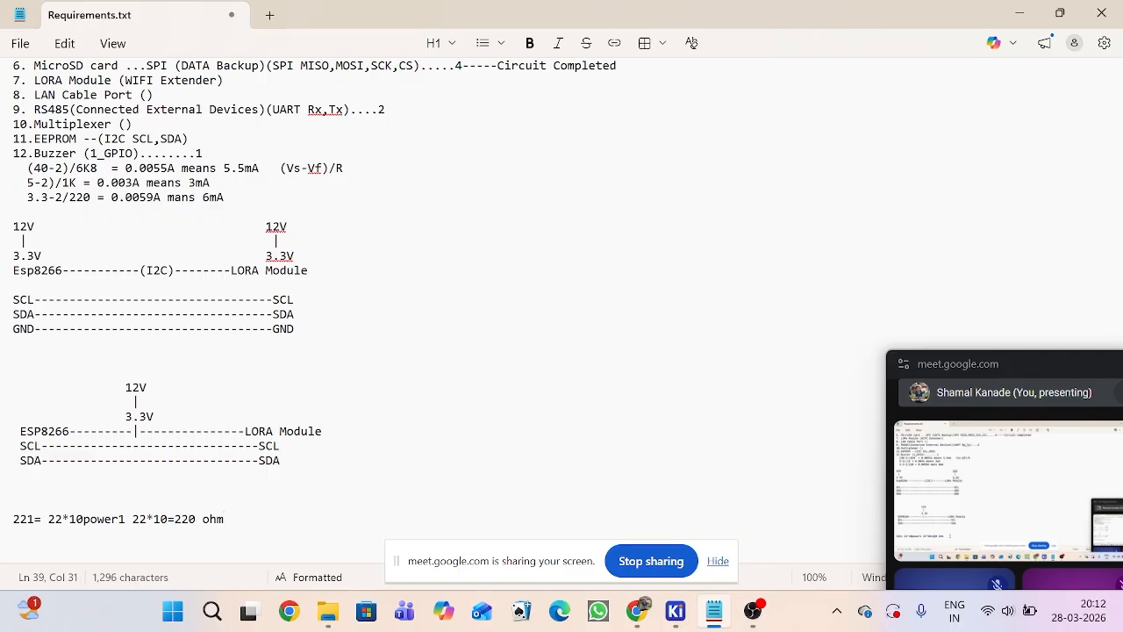
{"action": "key", "text": "Return"}
{"action": "key", "text": "Return"}
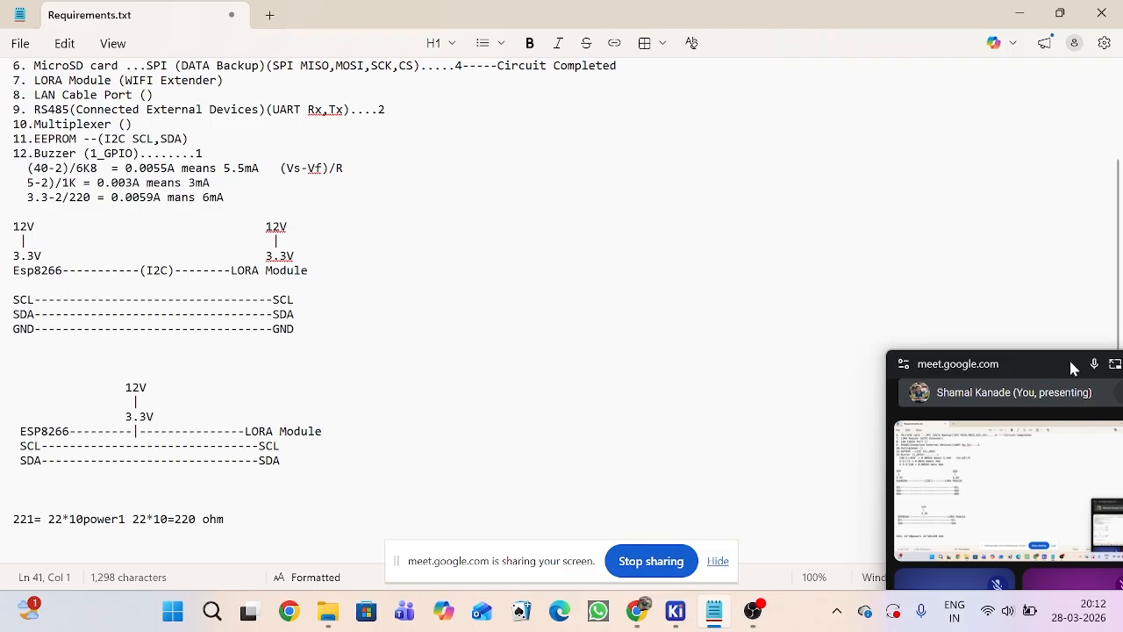
Step: Switch to Chrome, search in a new tab for "forward voltage of led colors", and examine the image charts of LED voltages
{"action": "left_click_drag", "start_coordinate": [1069, 358], "coordinate": [1008, 170]}
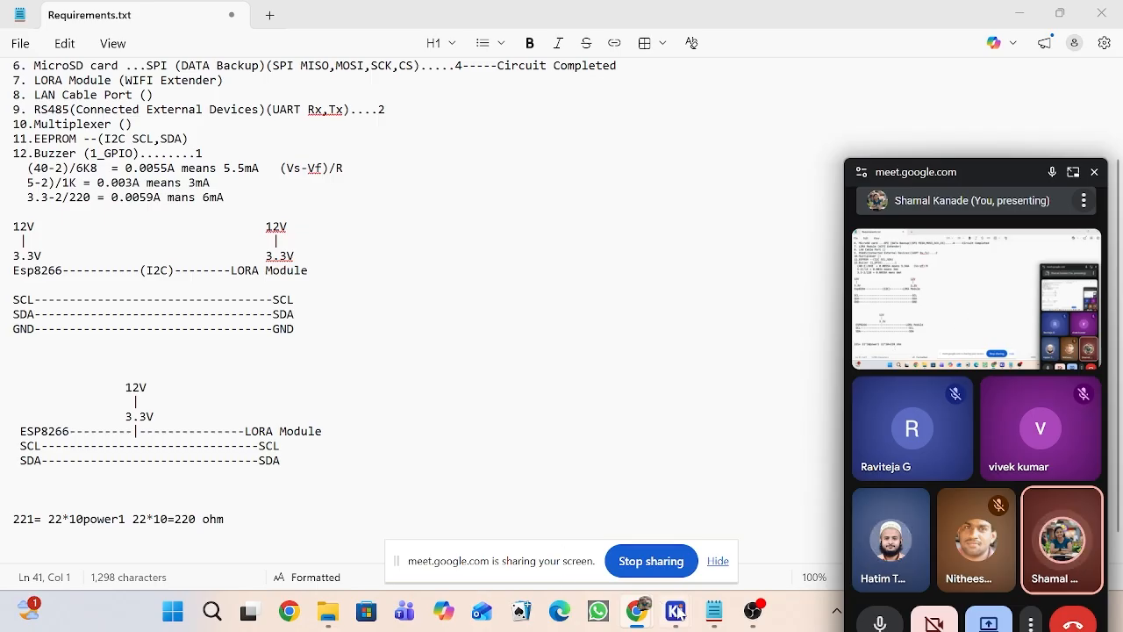
{"action": "mouse_move", "coordinate": [638, 612]}
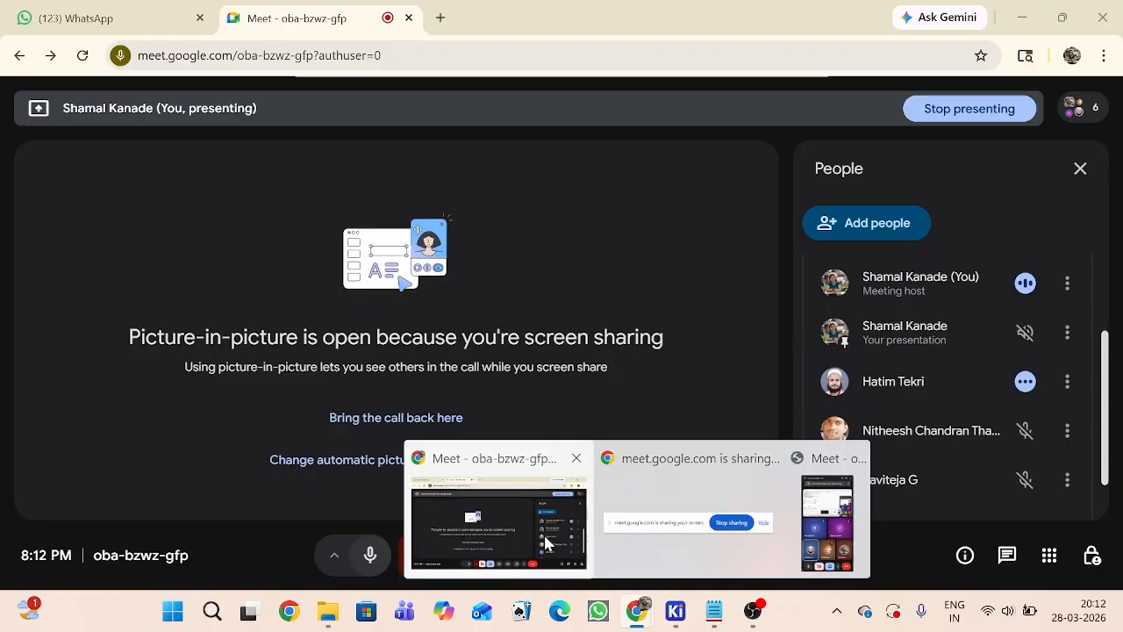
{"action": "left_click", "coordinate": [501, 518]}
{"action": "left_click", "coordinate": [441, 18]}
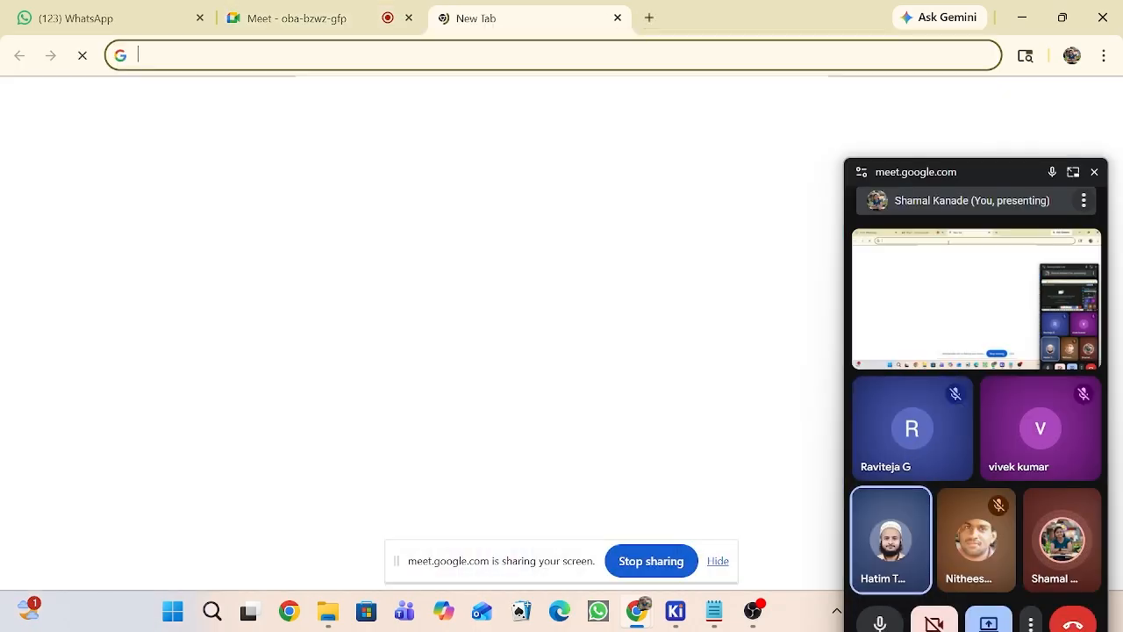
{"action": "type", "text": "for"}
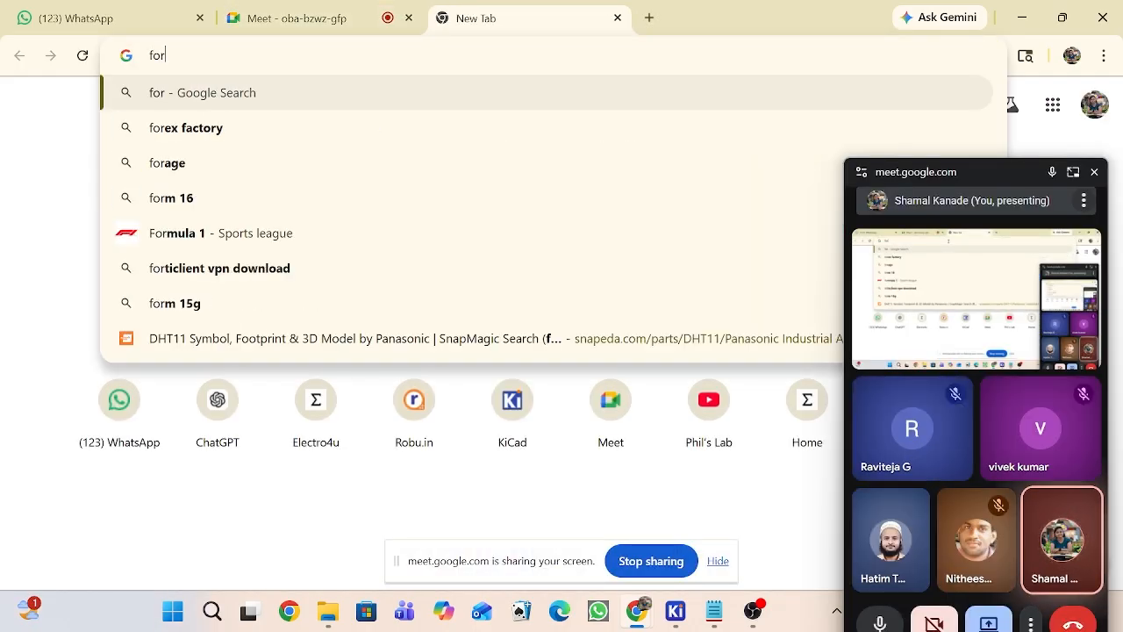
{"action": "type", "text": "ward vol"}
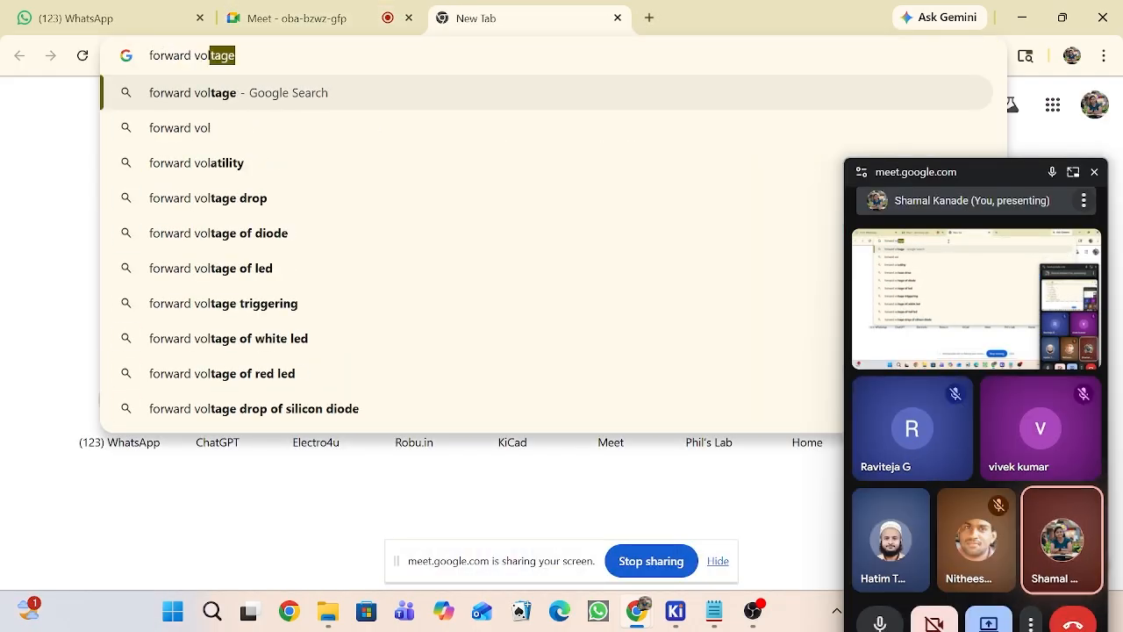
{"action": "type", "text": "tages of led"}
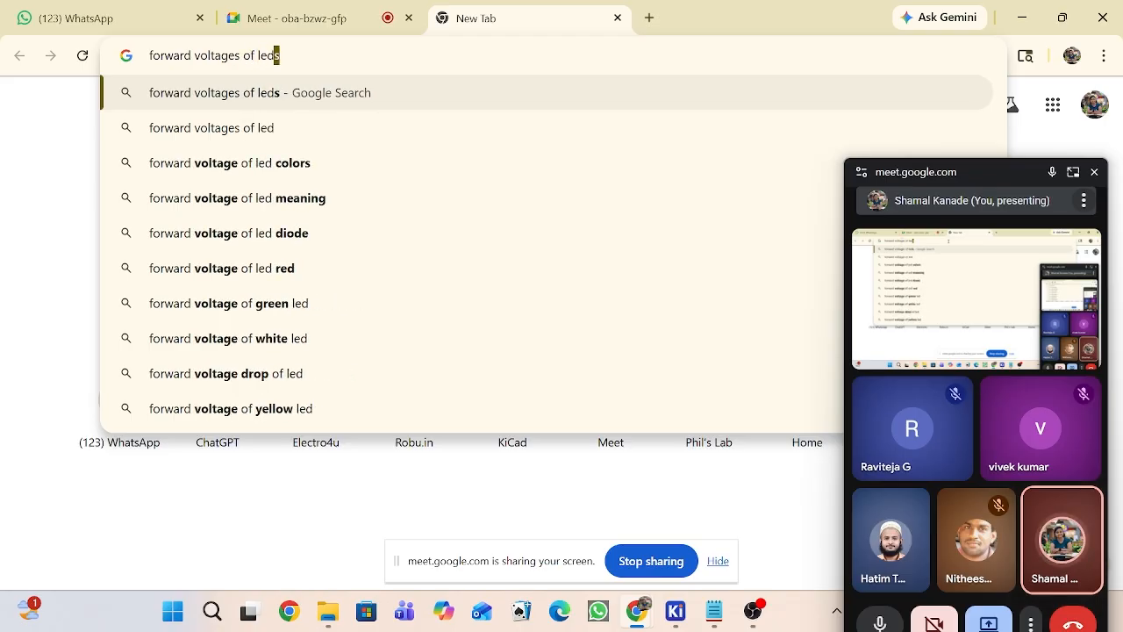
{"action": "left_click", "coordinate": [290, 166]}
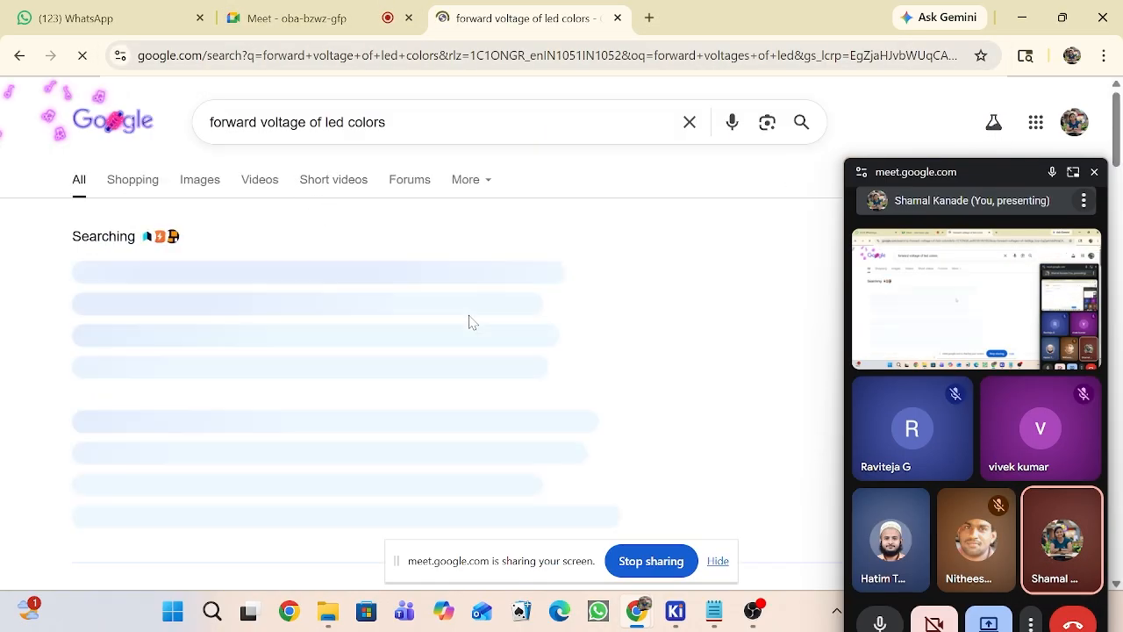
{"action": "scroll", "coordinate": [465, 290], "scroll_direction": "down", "scroll_amount": 3}
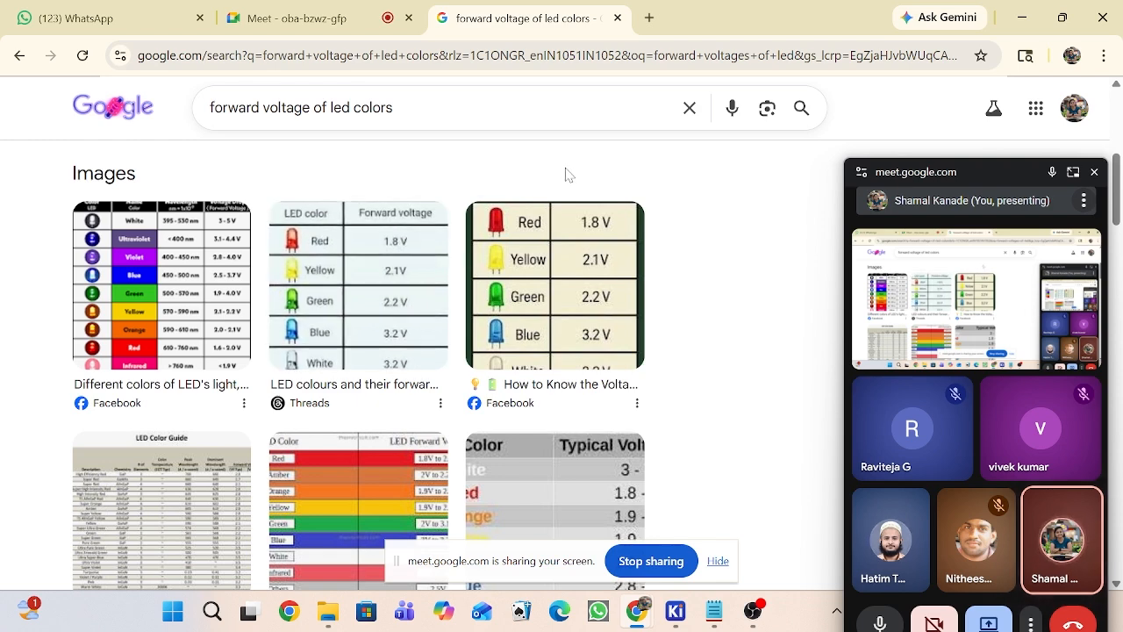
Step: Return to Requirements.txt in Notepad and write the formula "v=IR" below the resistor-code line
{"action": "left_click", "coordinate": [713, 611]}
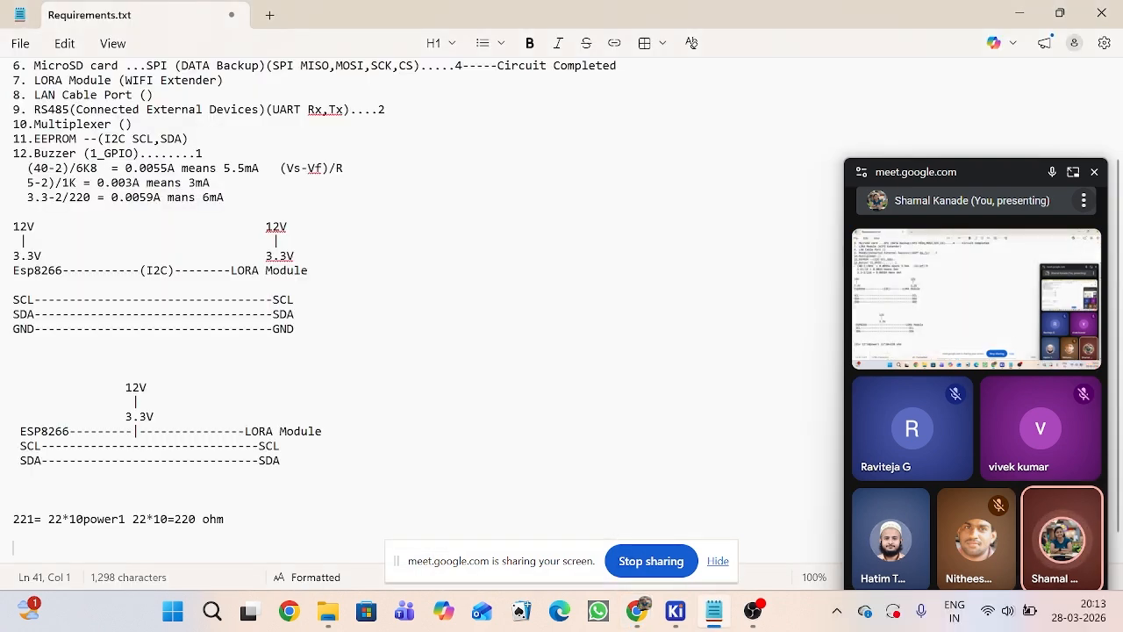
{"action": "scroll", "coordinate": [356, 458], "scroll_direction": "down", "scroll_amount": 1}
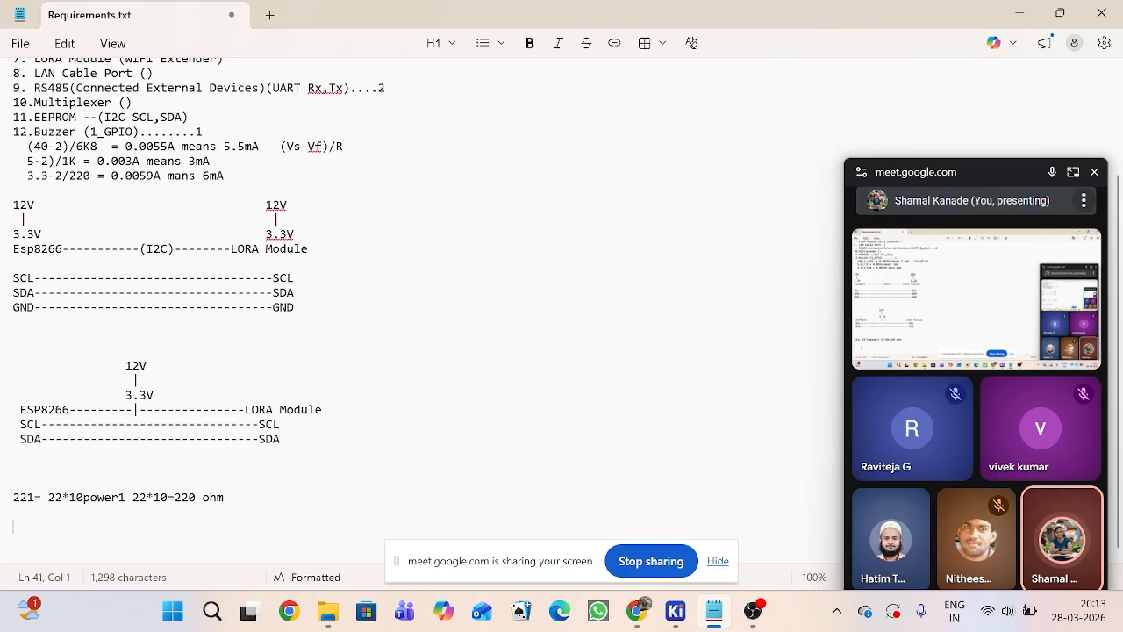
{"action": "type", "text": "v="}
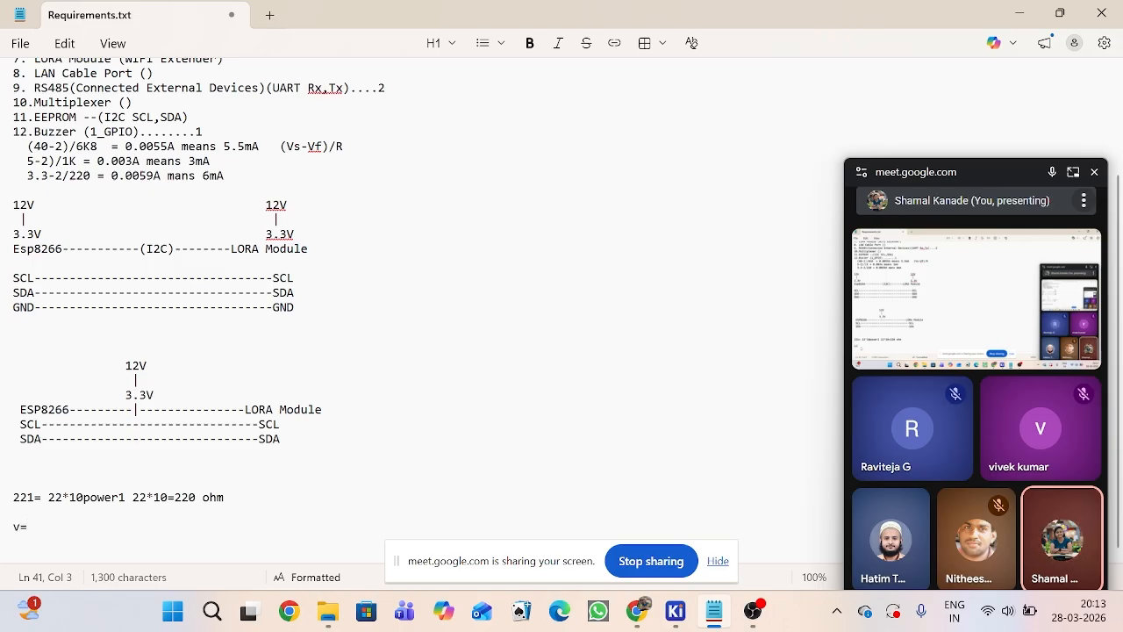
{"action": "type", "text": "IR"}
{"action": "key", "text": "Return"}
Step: Write the series-resistor calculation "3.3-1.8/5mA=R" on its own line below the v=IR formula
{"action": "type", "text": "3."}
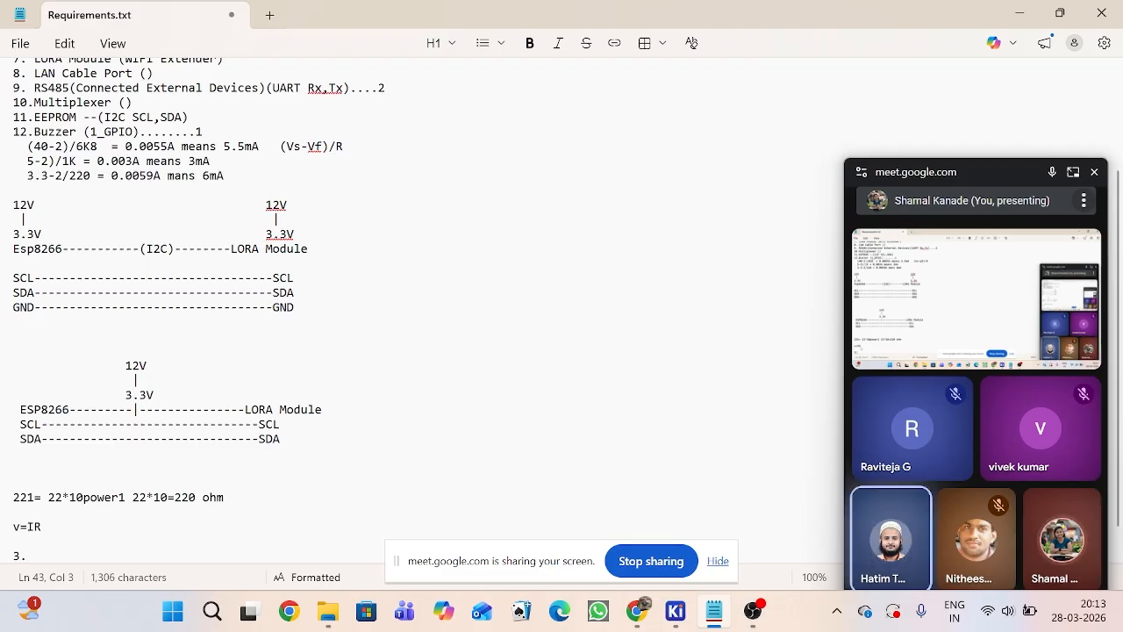
{"action": "type", "text": "3"}
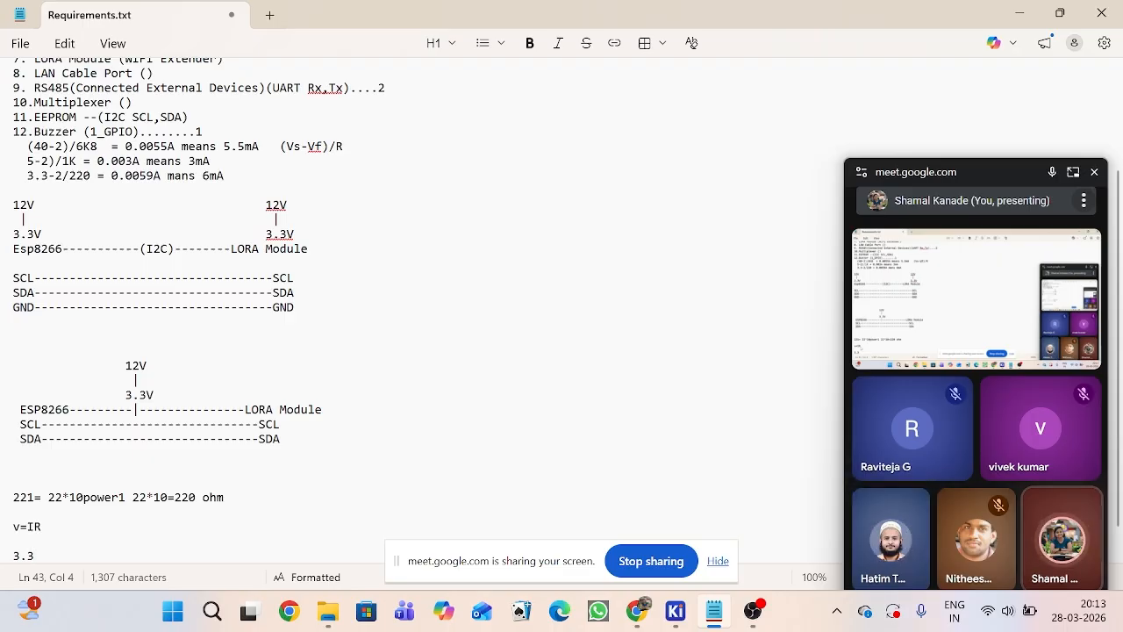
{"action": "type", "text": "-"}
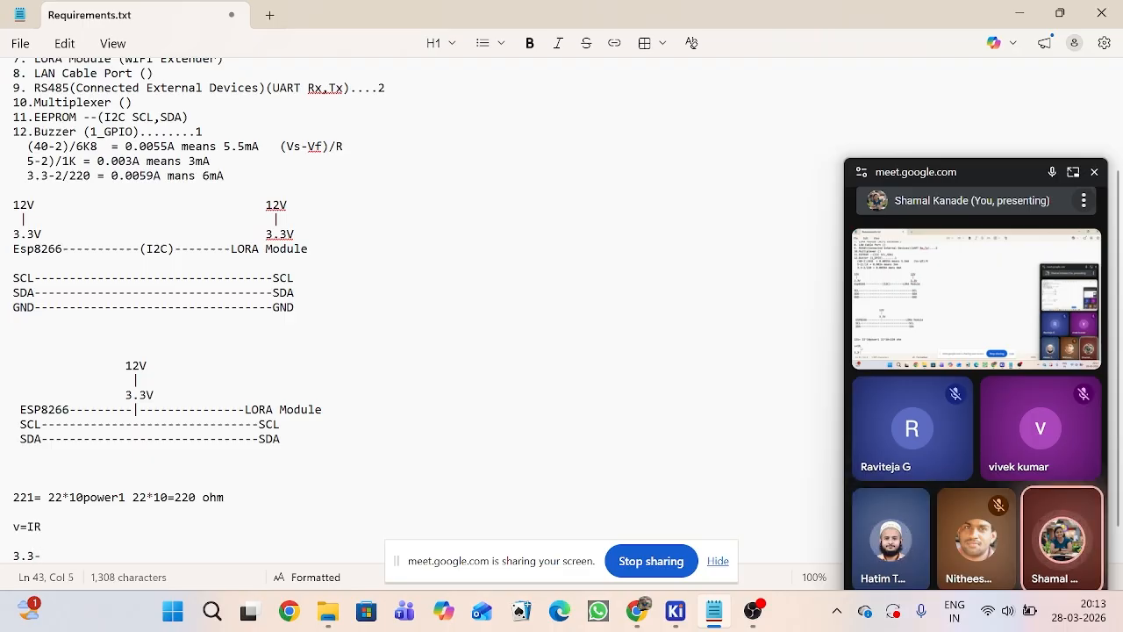
{"action": "type", "text": "1."}
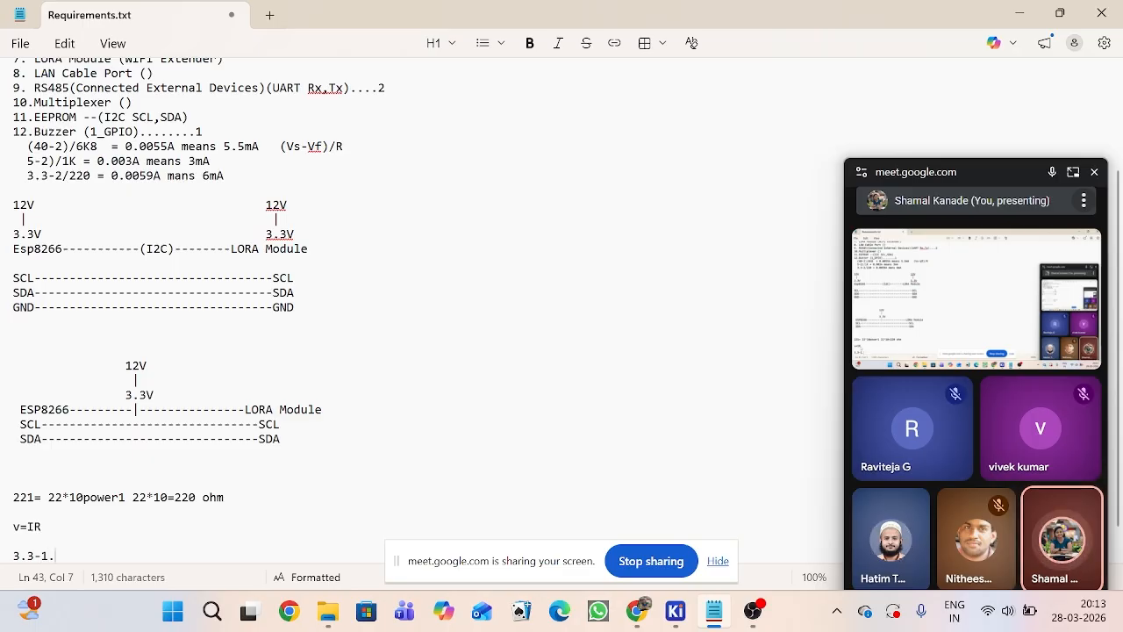
{"action": "type", "text": "8"}
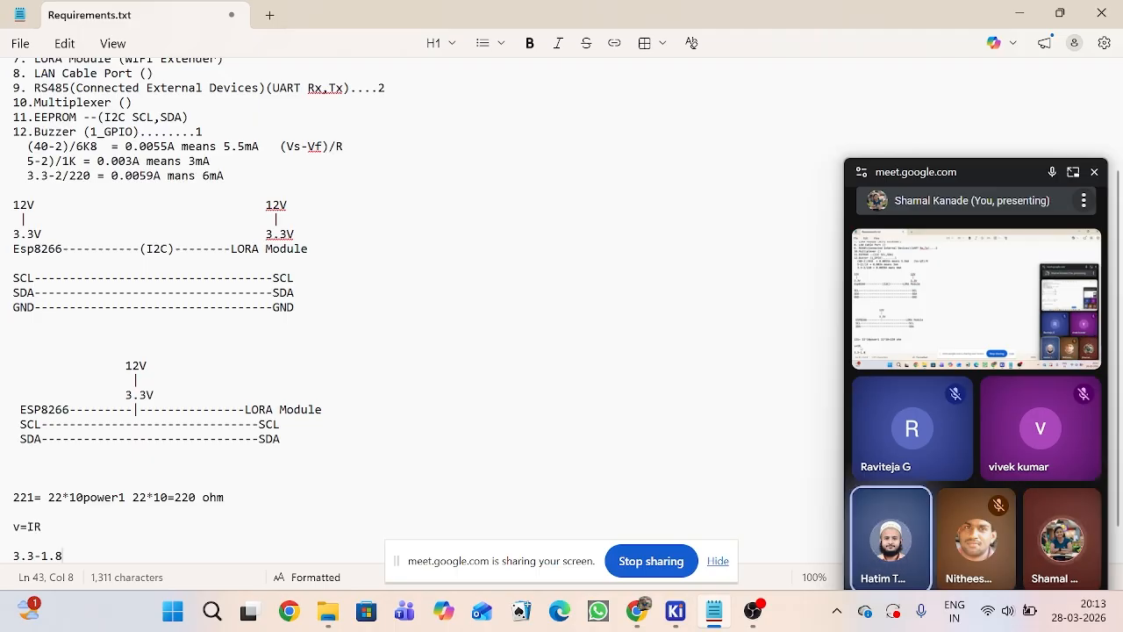
{"action": "type", "text": "/"}
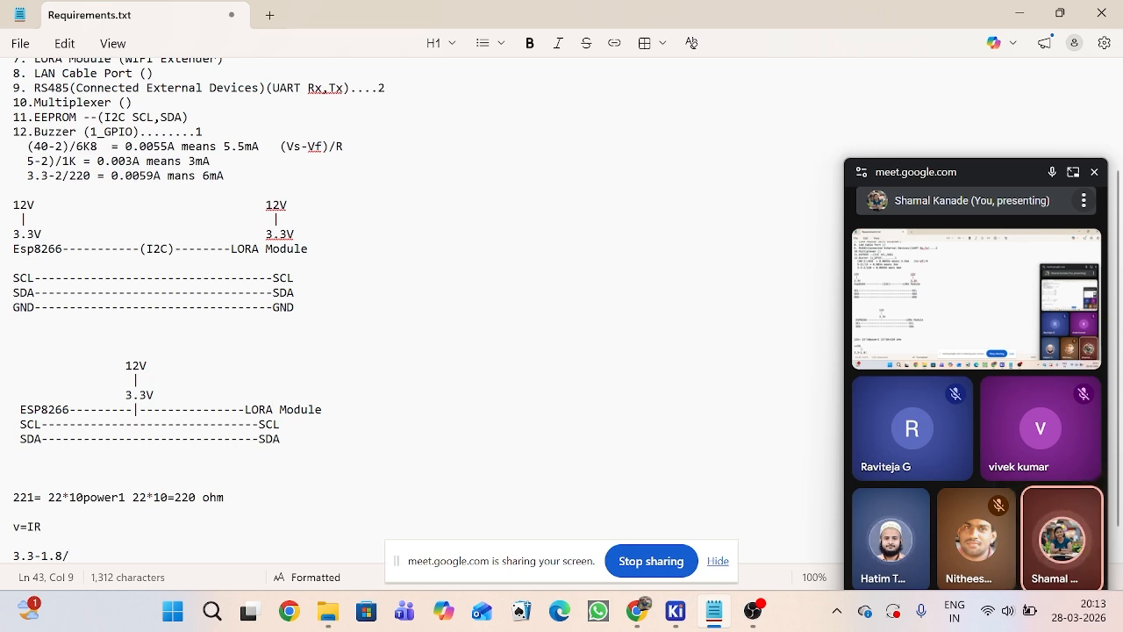
{"action": "type", "text": "5"}
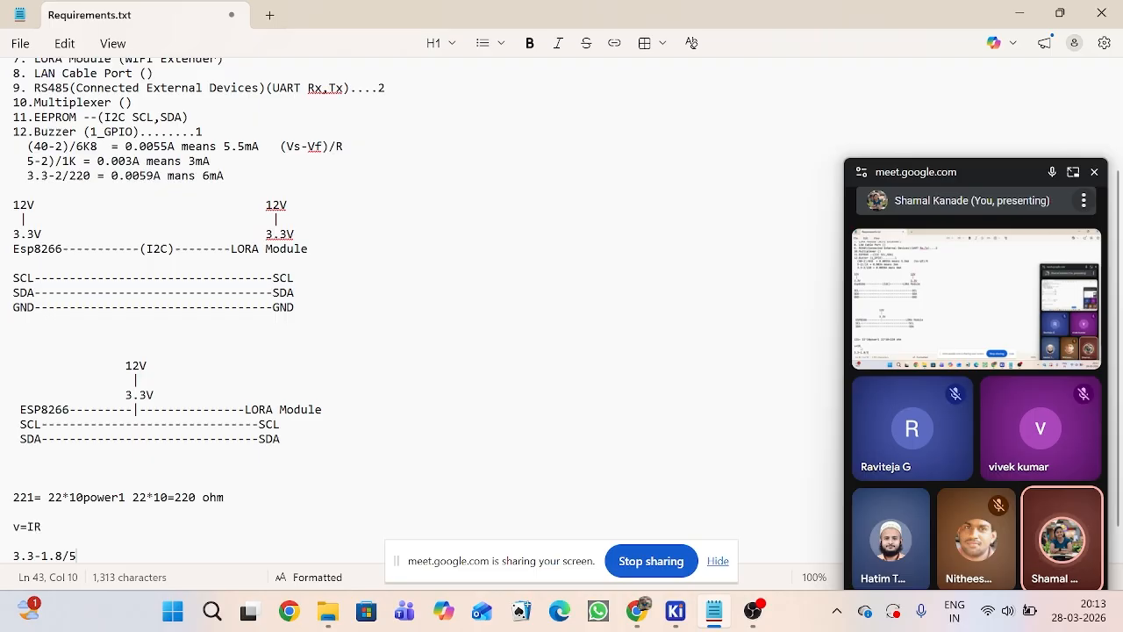
{"action": "type", "text": "MA"}
{"action": "key", "text": "BackSpace"}
{"action": "key", "text": "BackSpace"}
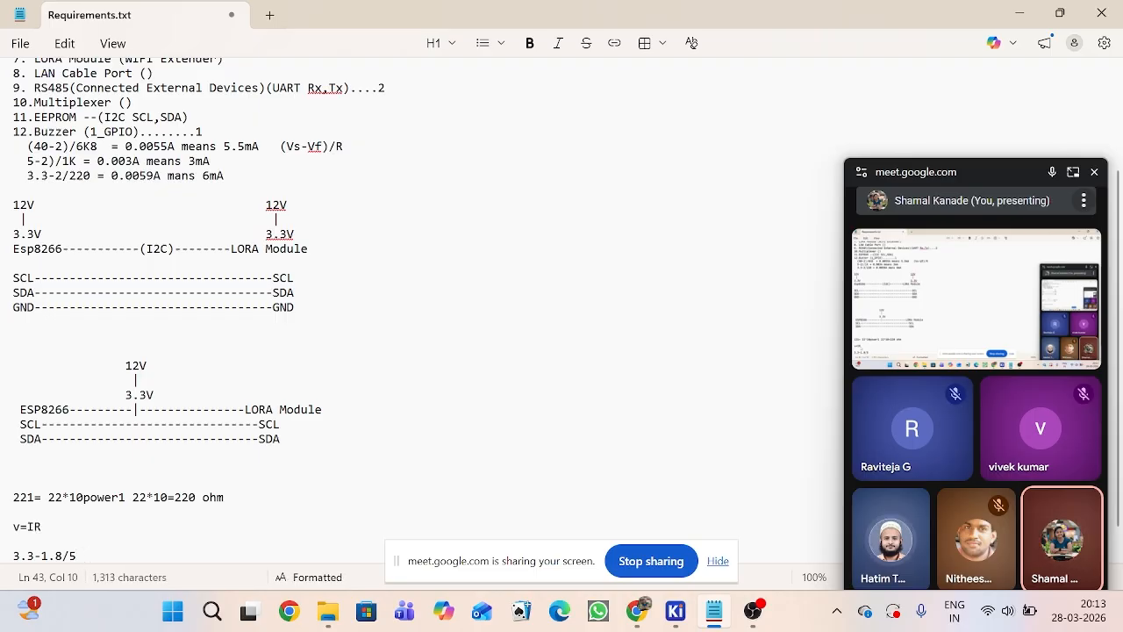
{"action": "type", "text": "mA"}
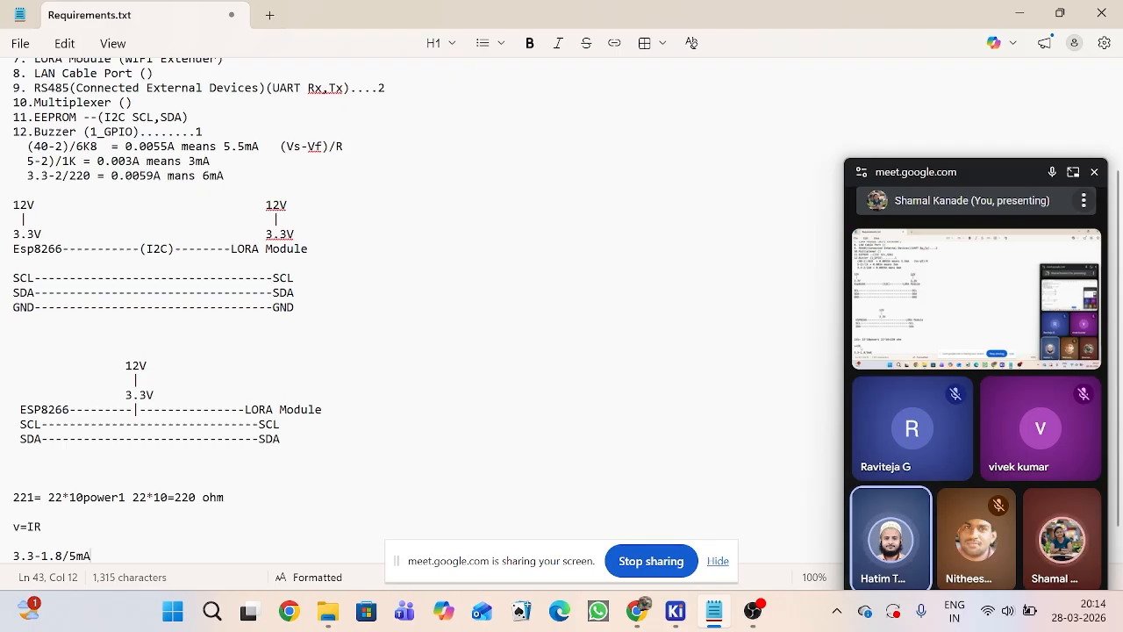
{"action": "type", "text": "="}
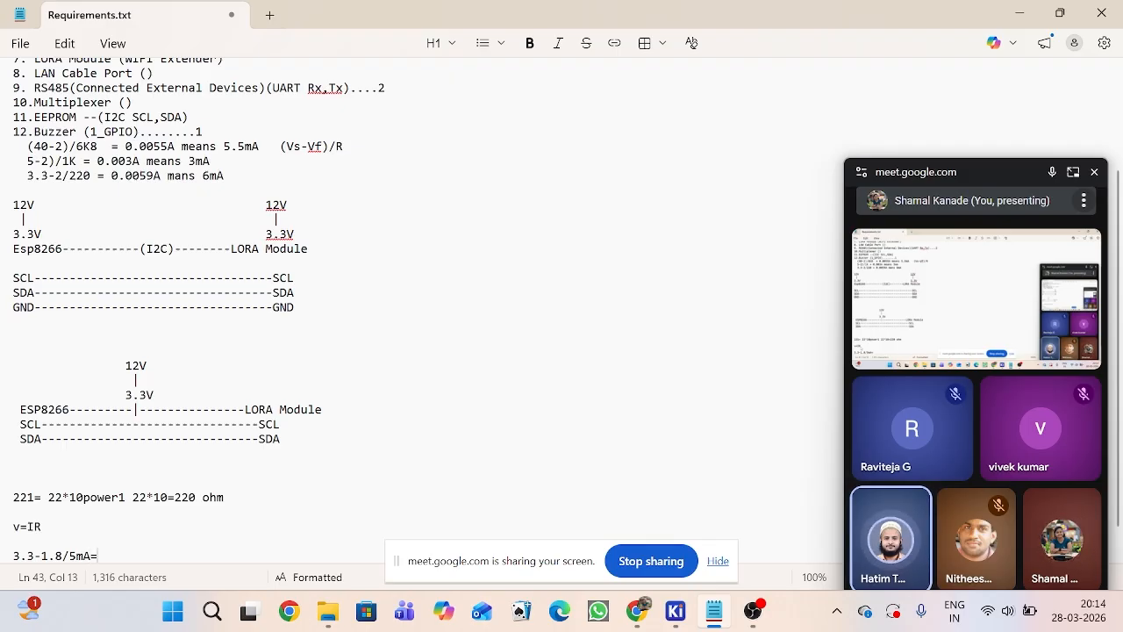
{"action": "type", "text": "R"}
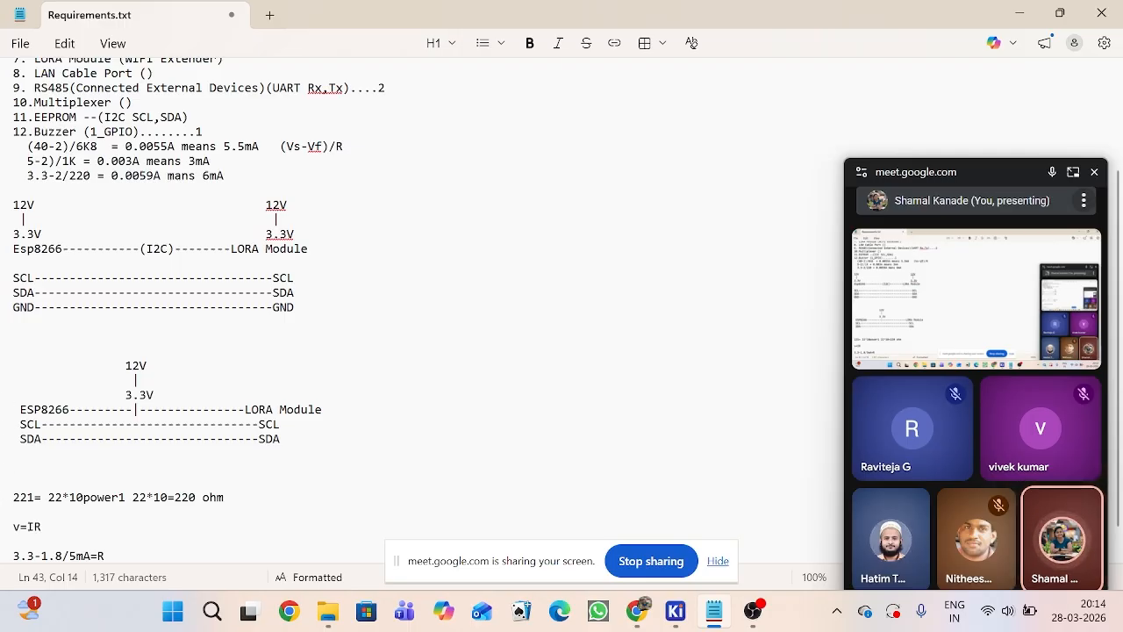
Step: Switch to Calculator, clear the screen-sharing bar off its keypad, and compute 3.3 − 1.8
{"action": "left_click", "coordinate": [212, 611]}
{"action": "type", "text": "cal"}
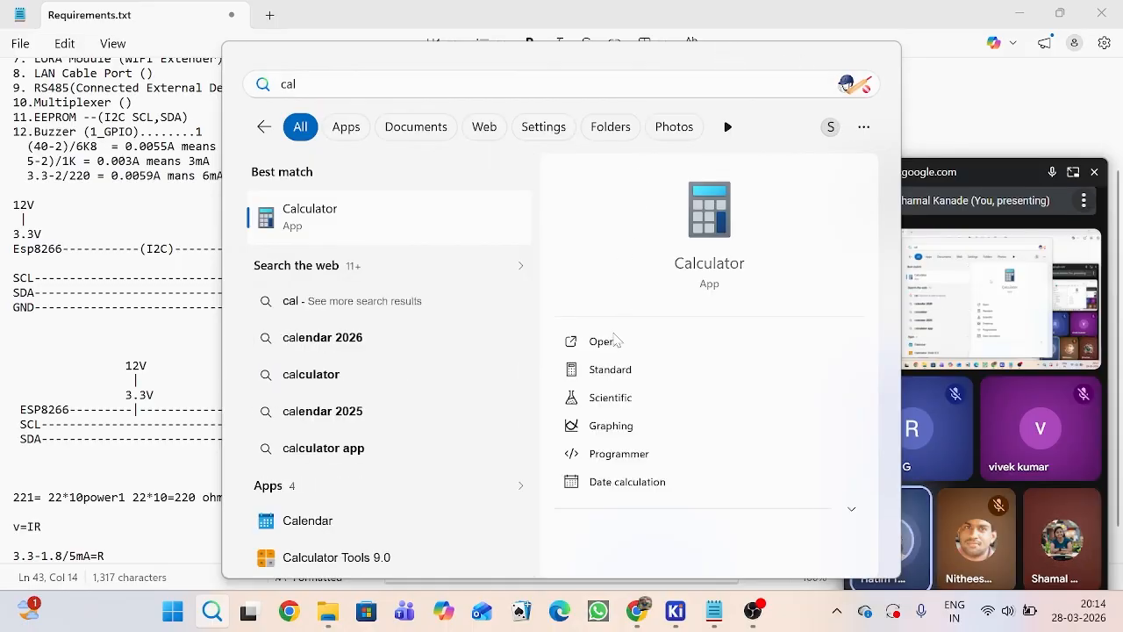
{"action": "left_click", "coordinate": [602, 340]}
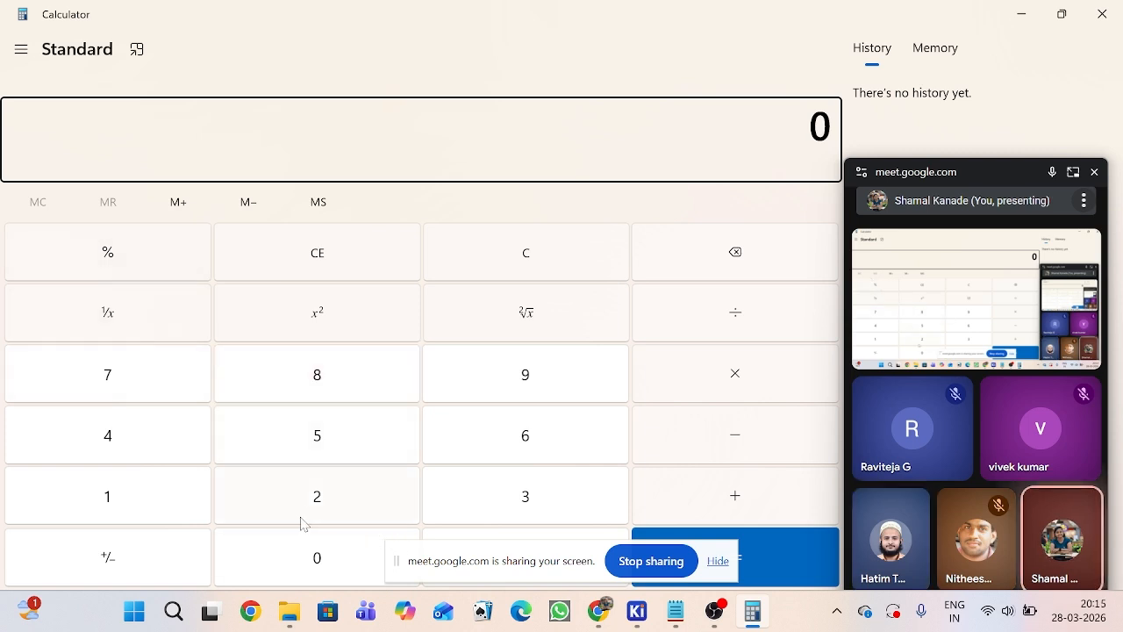
{"action": "left_click", "coordinate": [531, 513]}
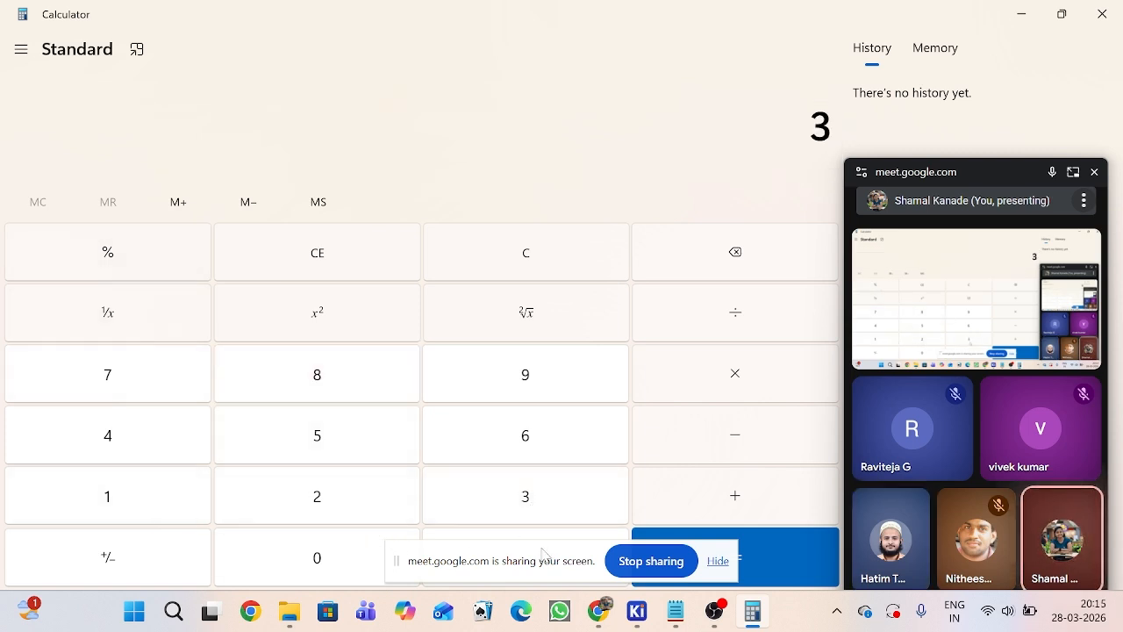
{"action": "left_click_drag", "start_coordinate": [533, 553], "coordinate": [547, 606]}
{"action": "left_click", "coordinate": [538, 559]}
{"action": "left_click", "coordinate": [591, 474]}
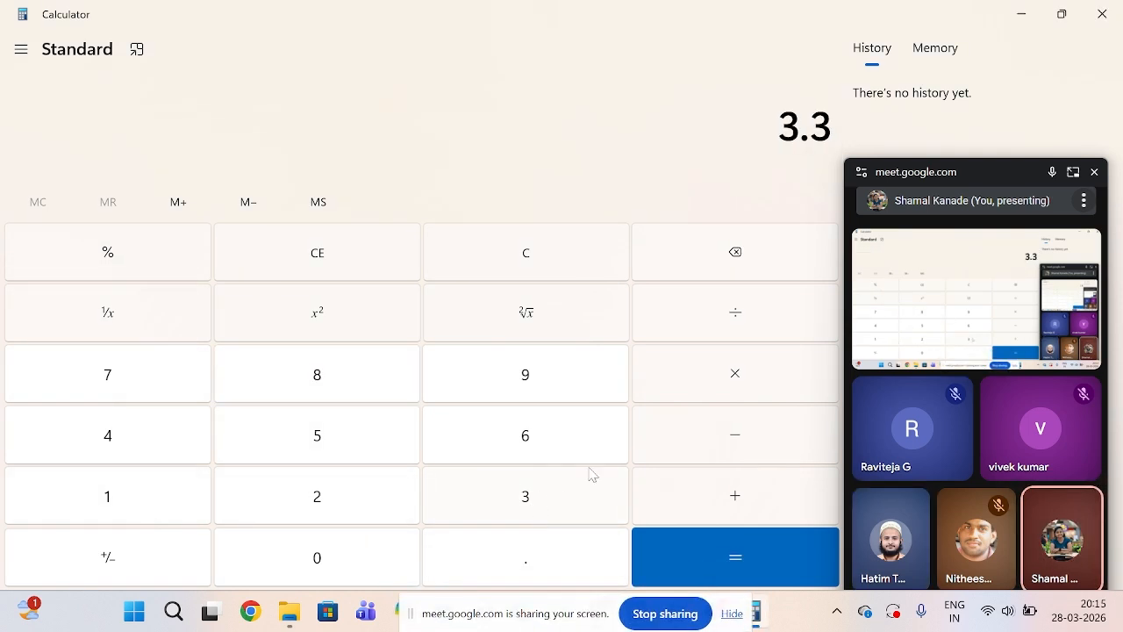
{"action": "left_click", "coordinate": [764, 445]}
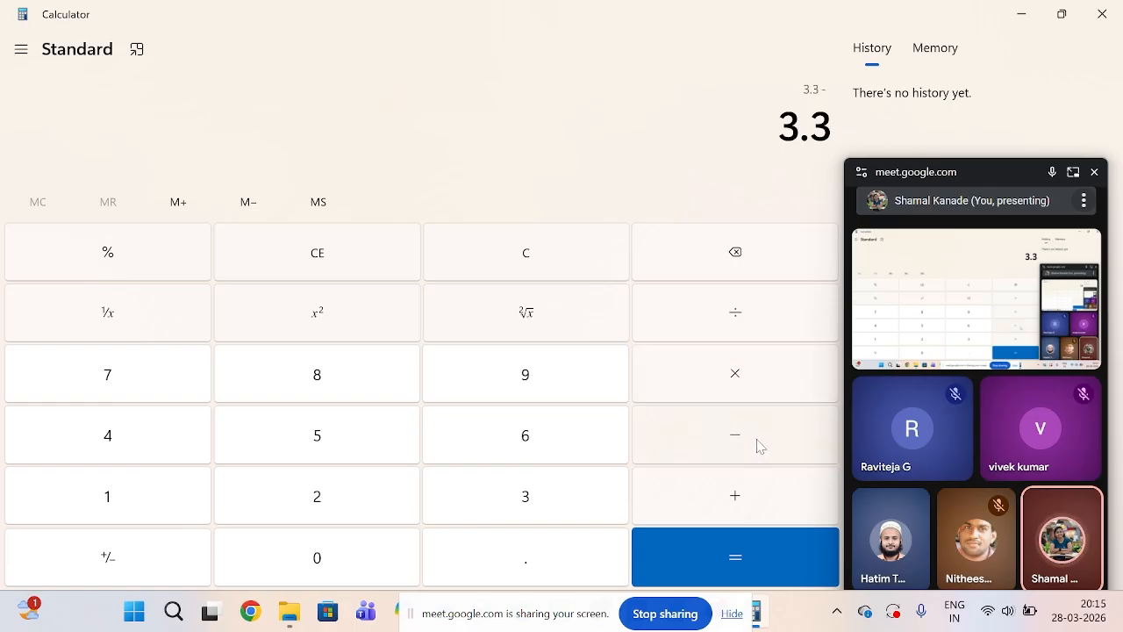
{"action": "left_click", "coordinate": [136, 492]}
{"action": "left_click", "coordinate": [595, 549]}
{"action": "left_click", "coordinate": [311, 392]}
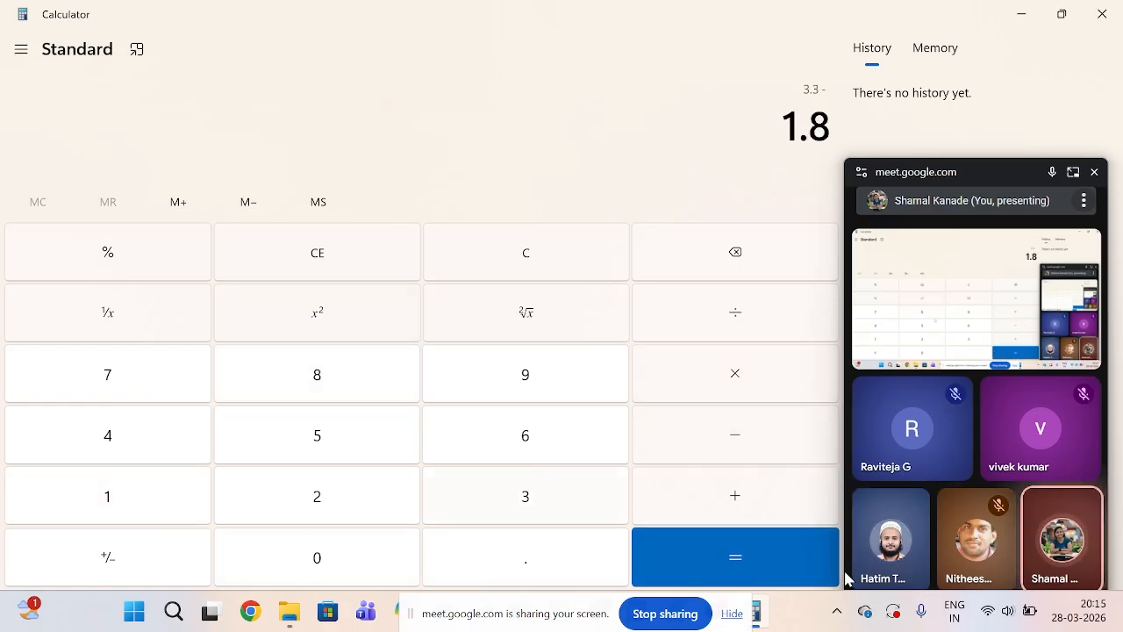
{"action": "left_click", "coordinate": [773, 554]}
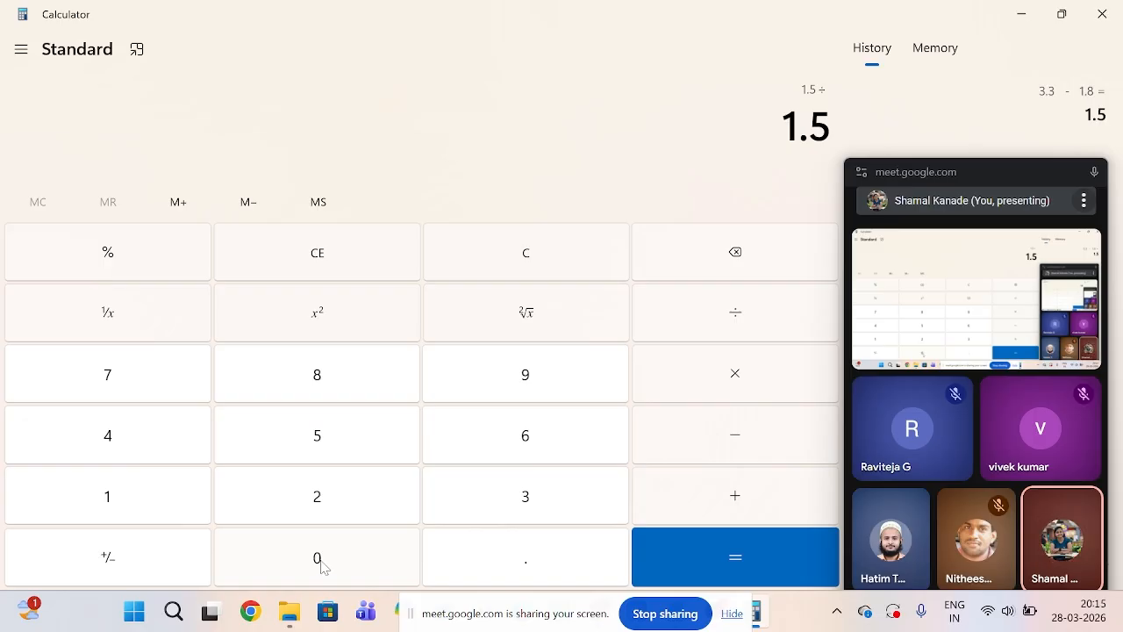
Step: Divide the calculated voltage difference by 0.005 and highlight the answer
{"action": "left_click", "coordinate": [321, 567]}
{"action": "left_click", "coordinate": [567, 574]}
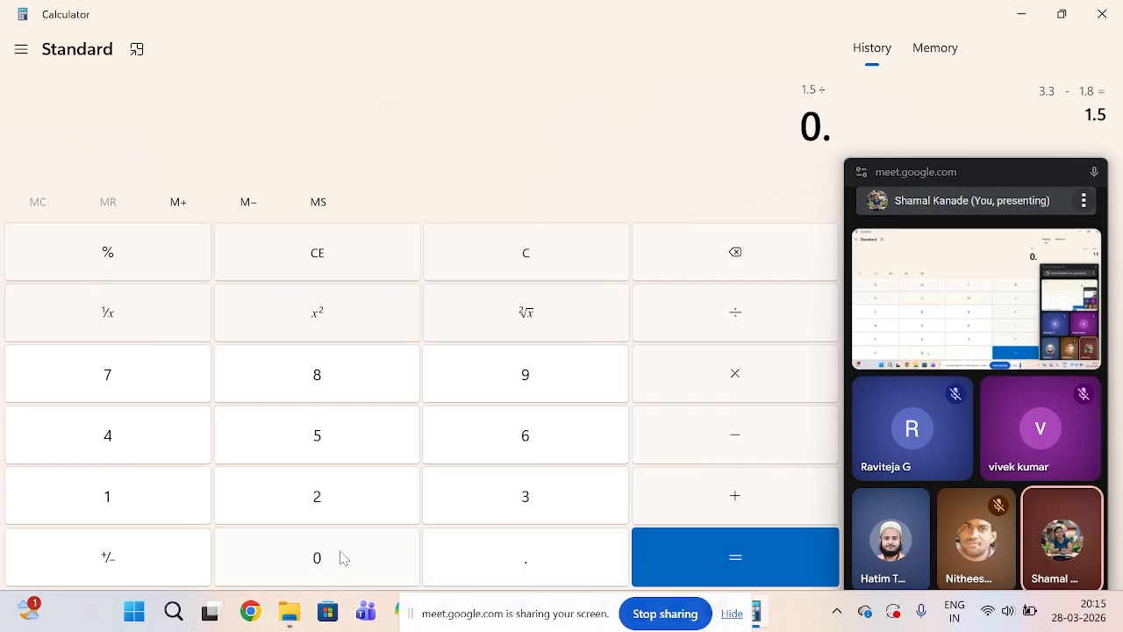
{"action": "left_click", "coordinate": [344, 553]}
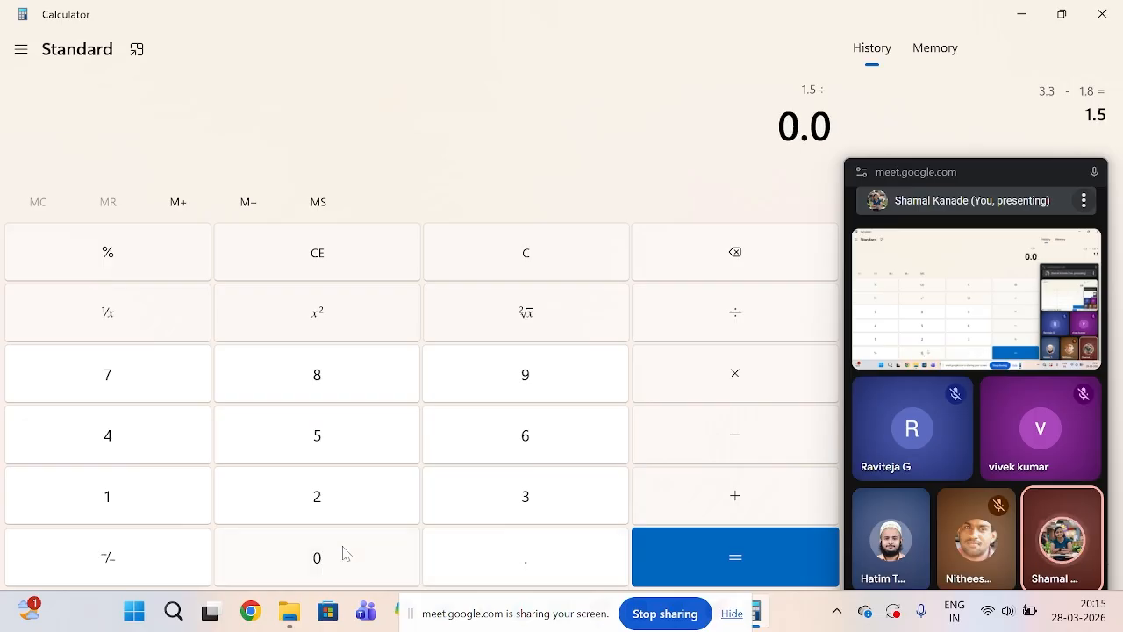
{"action": "left_click", "coordinate": [344, 553]}
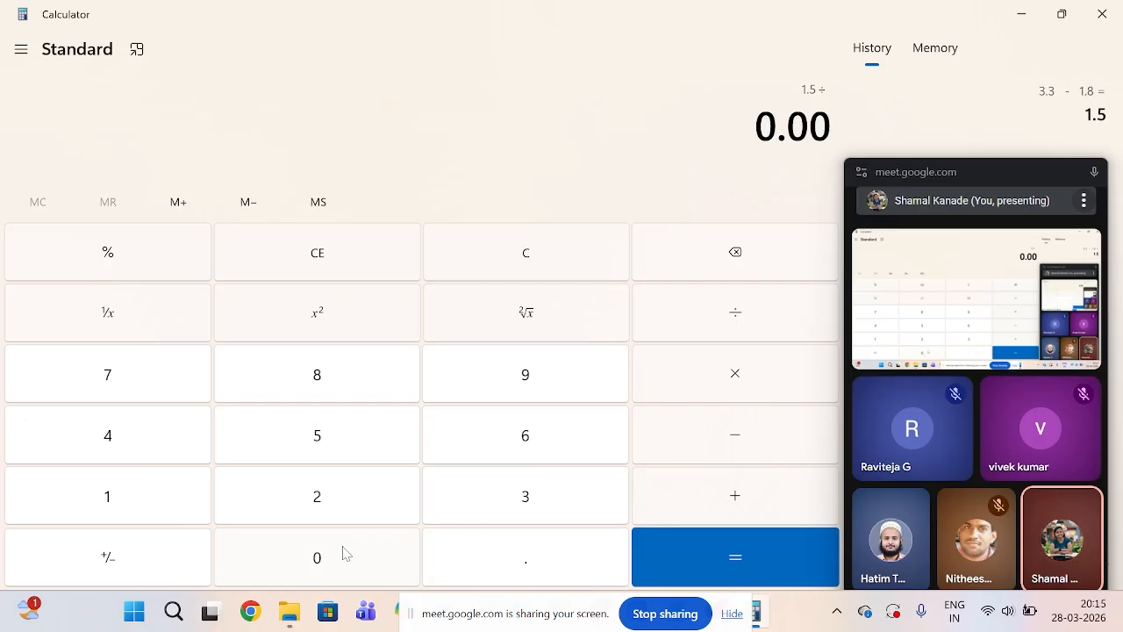
{"action": "left_click", "coordinate": [341, 450]}
{"action": "left_click", "coordinate": [715, 572]}
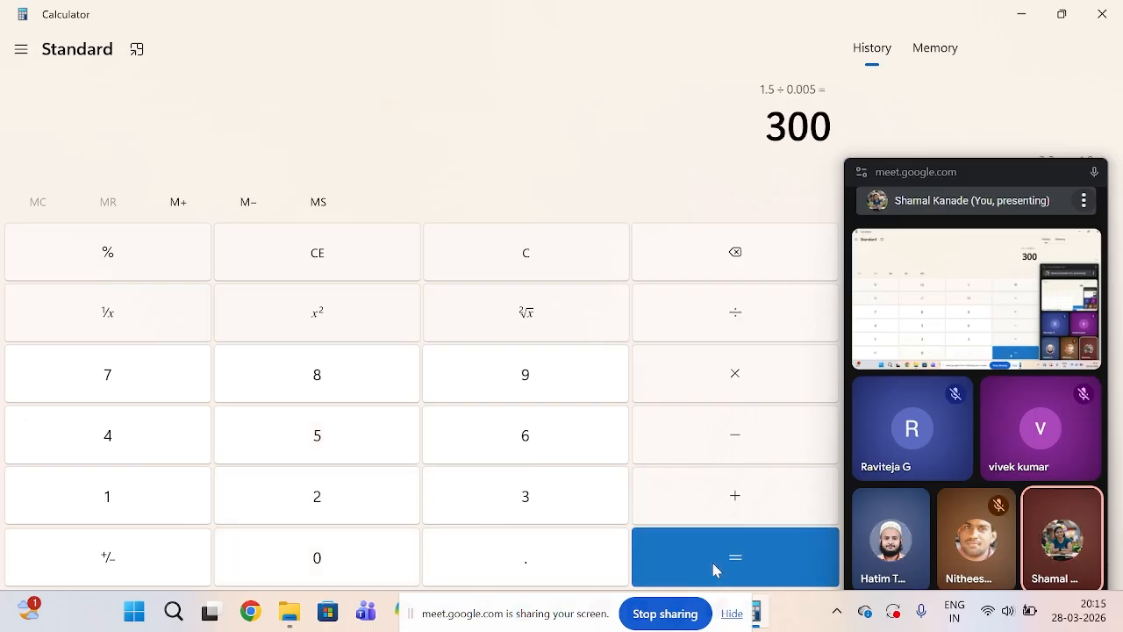
{"action": "left_click_drag", "start_coordinate": [765, 125], "coordinate": [831, 126]}
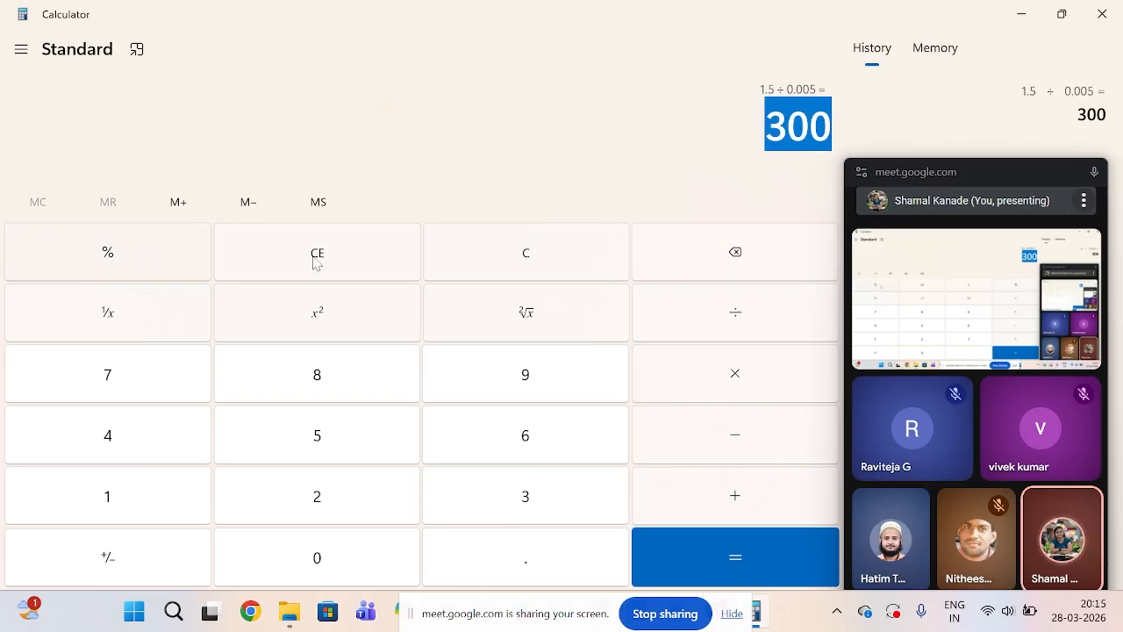
Step: Compute 1.5 ÷ 220, highlight the first three decimals of the answer, and close the calculator
{"action": "left_click", "coordinate": [342, 268]}
{"action": "left_click", "coordinate": [182, 500]}
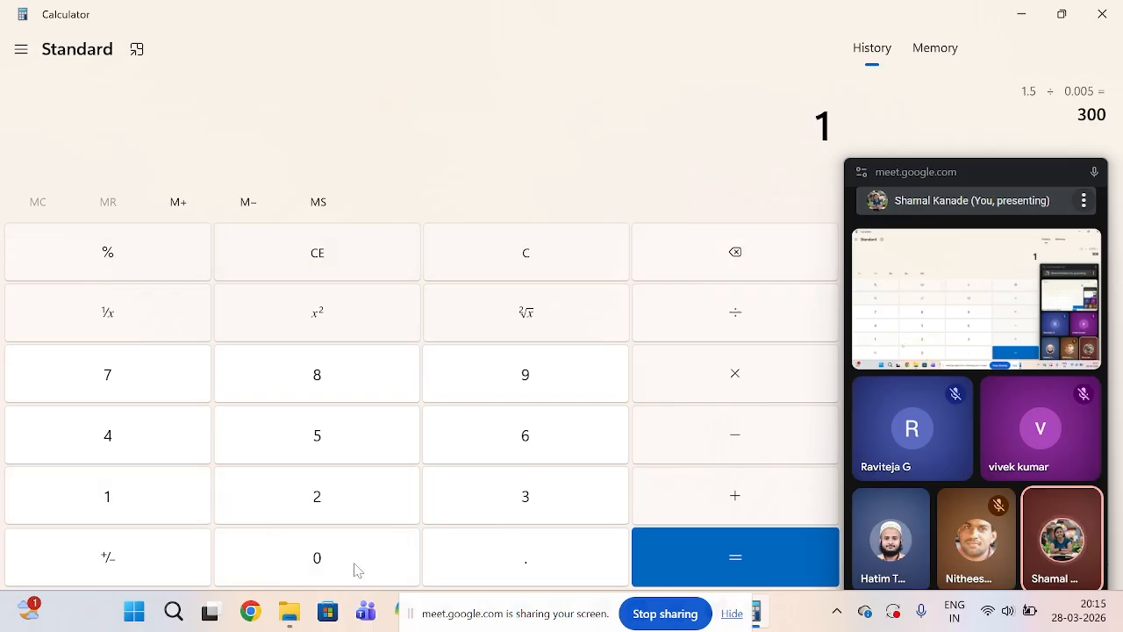
{"action": "left_click", "coordinate": [524, 569]}
{"action": "left_click", "coordinate": [374, 434]}
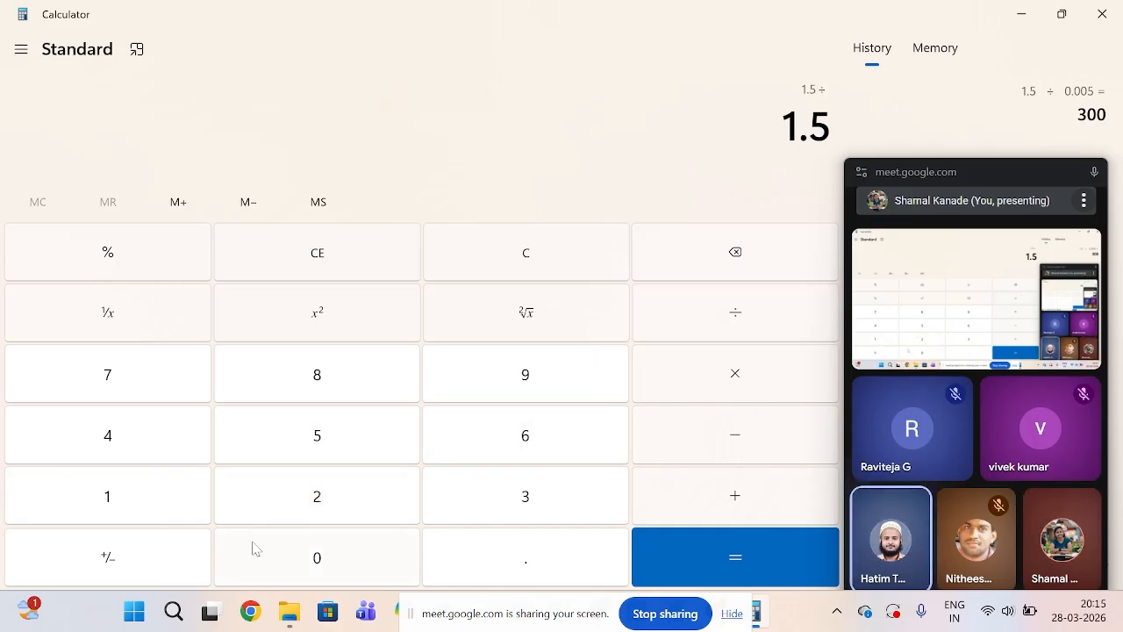
{"action": "left_click", "coordinate": [325, 502]}
{"action": "left_click", "coordinate": [338, 500]}
{"action": "left_click", "coordinate": [321, 579]}
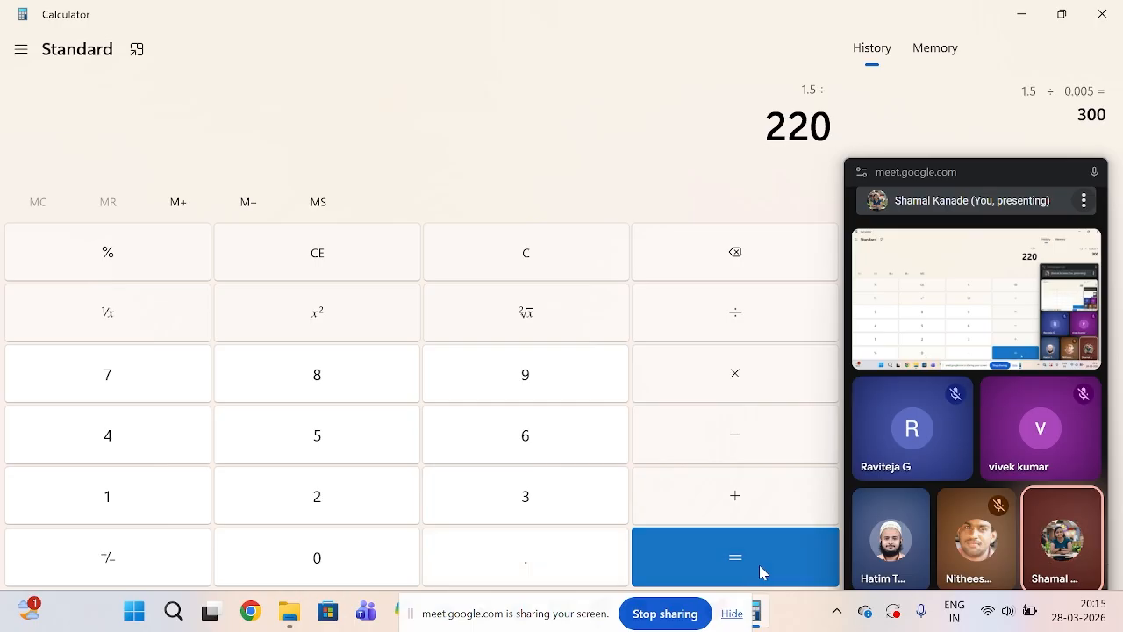
{"action": "left_click", "coordinate": [767, 559]}
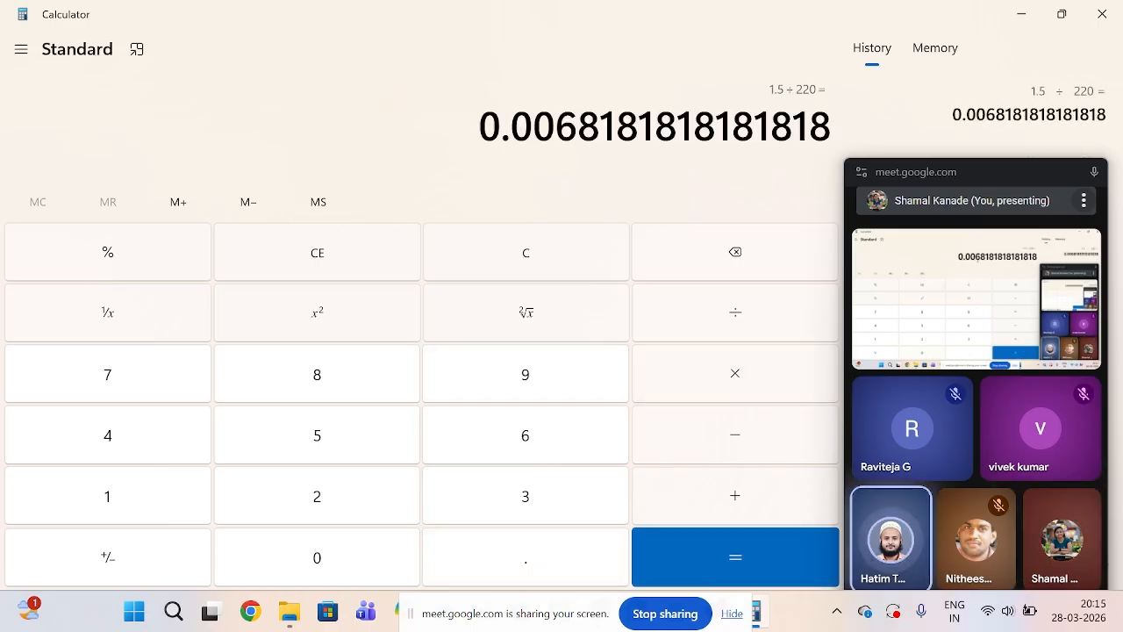
{"action": "left_click_drag", "start_coordinate": [511, 126], "coordinate": [577, 125]}
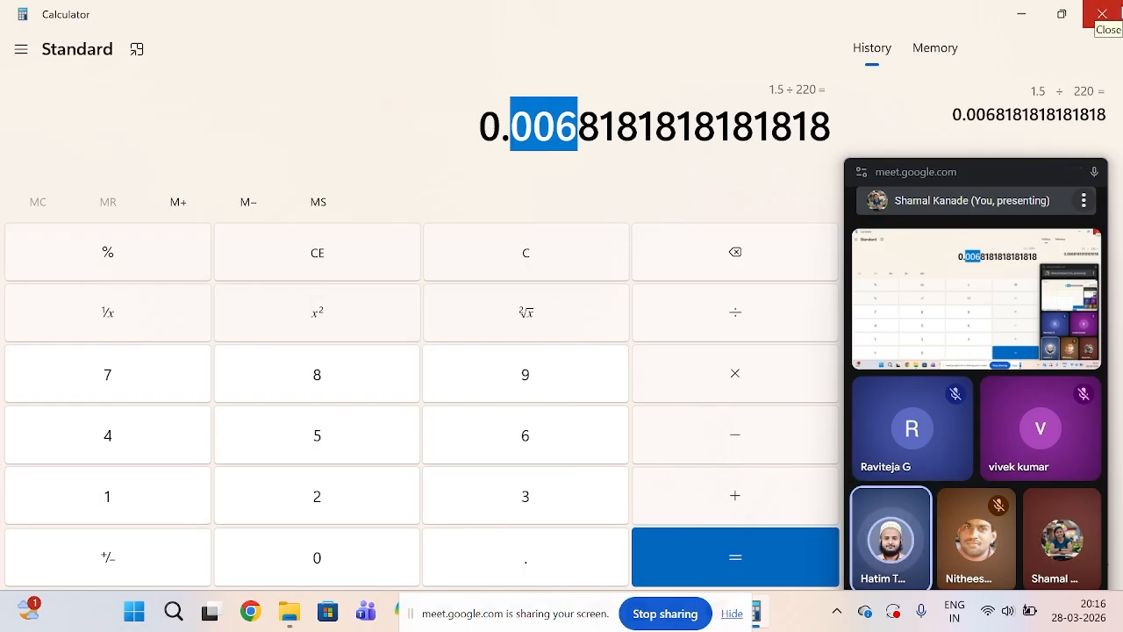
{"action": "left_click", "coordinate": [1112, 28]}
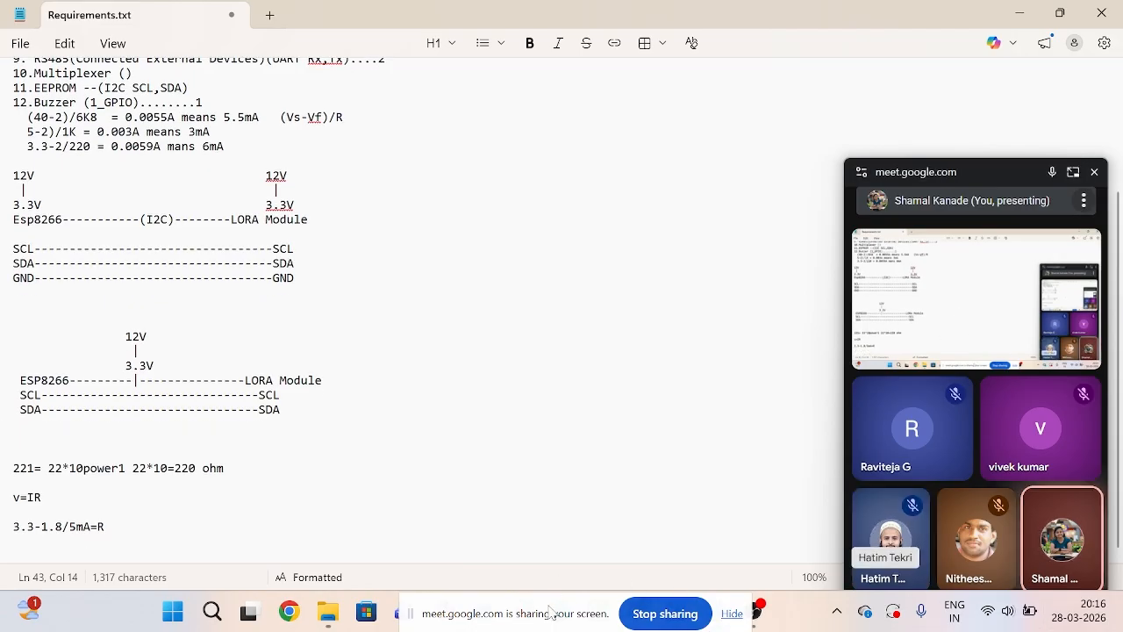
Step: Switch to the KiCad Controller schematic and move the meeting overlays aside to examine the LED and 221 resistor circuit
{"action": "left_click_drag", "start_coordinate": [545, 612], "coordinate": [242, 575]}
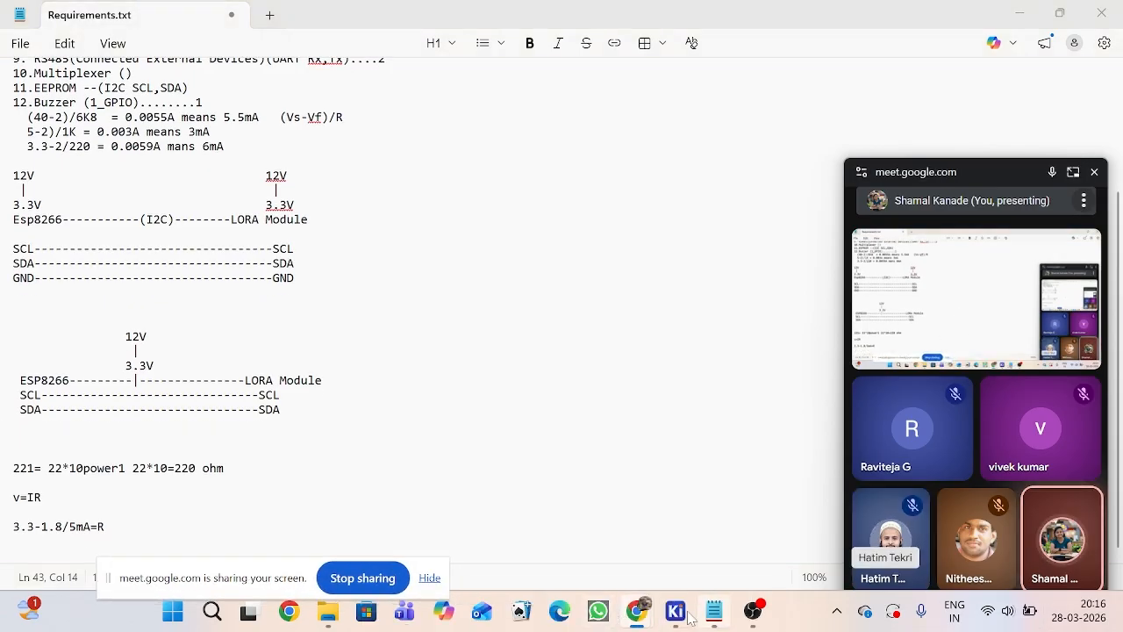
{"action": "mouse_move", "coordinate": [678, 615]}
{"action": "left_click", "coordinate": [803, 514]}
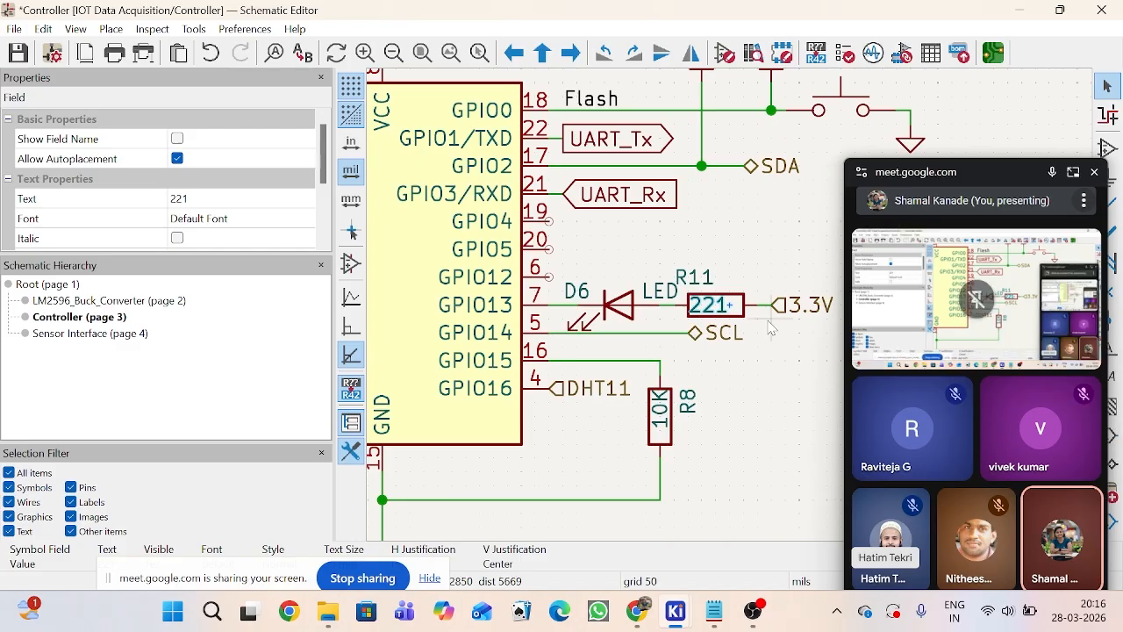
{"action": "left_click_drag", "start_coordinate": [1011, 175], "coordinate": [1121, 363]}
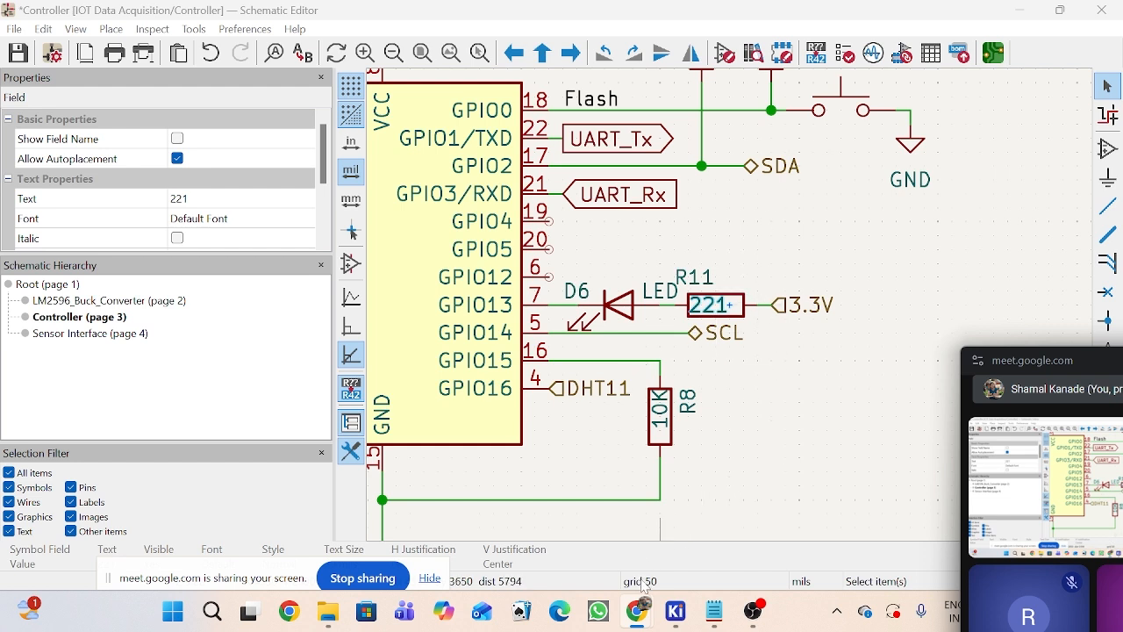
Step: Switch to Requirements.txt in Notepad and highlight the MCU LED indication item and the RS485 (UART Rx,Tx) requirement
{"action": "mouse_move", "coordinate": [642, 611]}
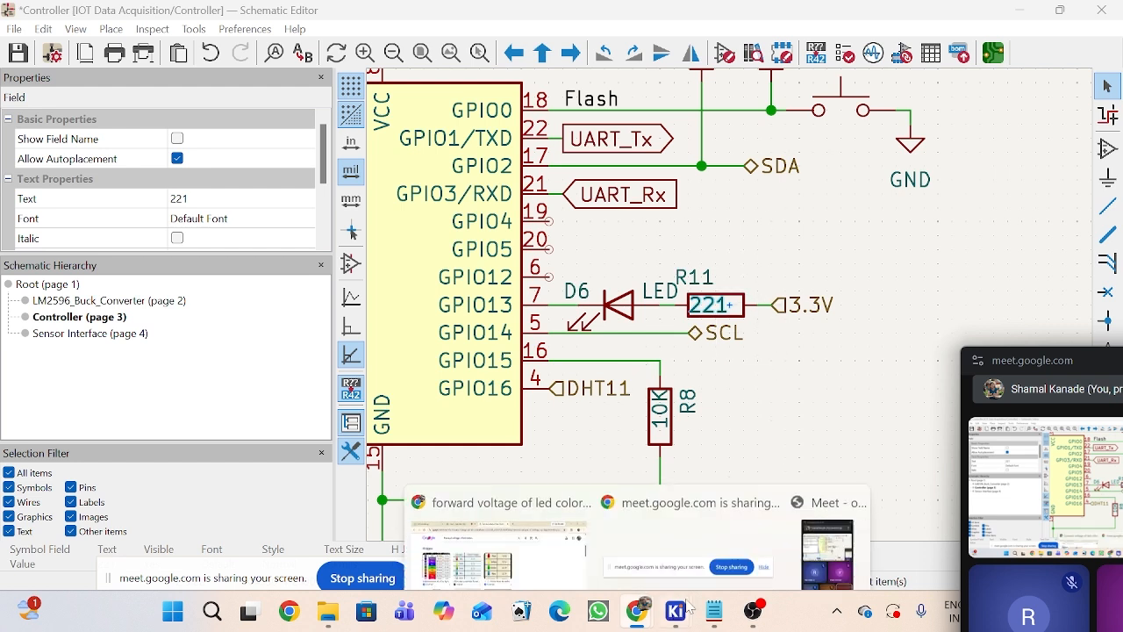
{"action": "left_click", "coordinate": [709, 612]}
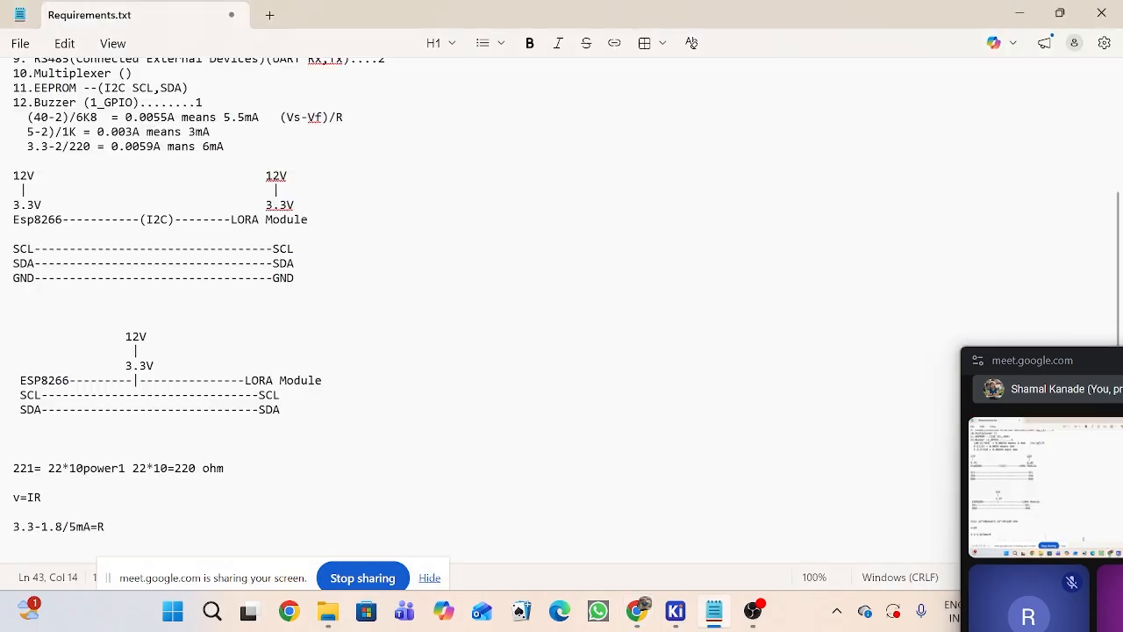
{"action": "scroll", "coordinate": [483, 316], "scroll_direction": "up", "scroll_amount": 4}
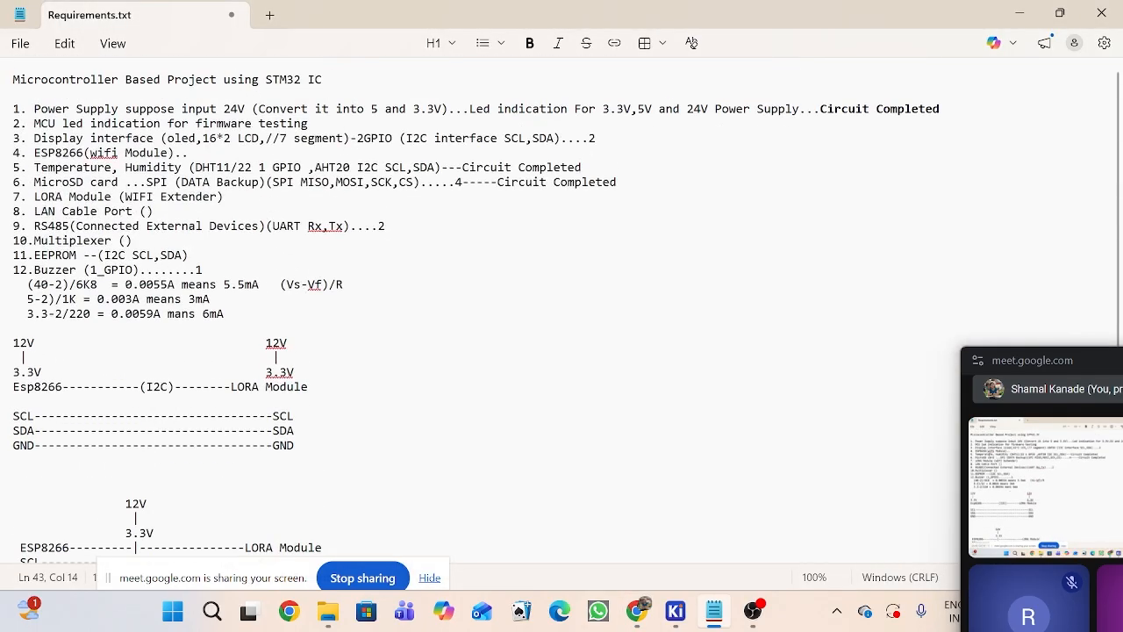
{"action": "left_click_drag", "start_coordinate": [27, 124], "coordinate": [245, 138]}
{"action": "left_click", "coordinate": [97, 227]}
{"action": "left_click_drag", "start_coordinate": [41, 227], "coordinate": [351, 227]}
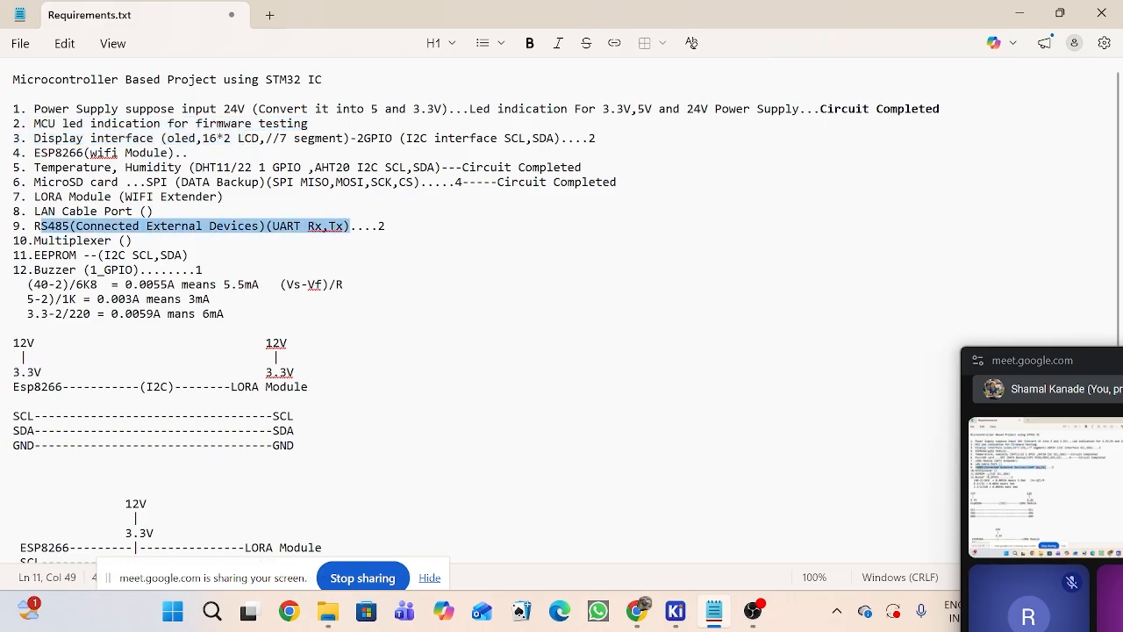
{"action": "left_click_drag", "start_coordinate": [28, 227], "coordinate": [342, 226]}
Step: Switch to the Chrome window with the LED forward voltage results and search Google for "max485 ic"
{"action": "mouse_move", "coordinate": [638, 610]}
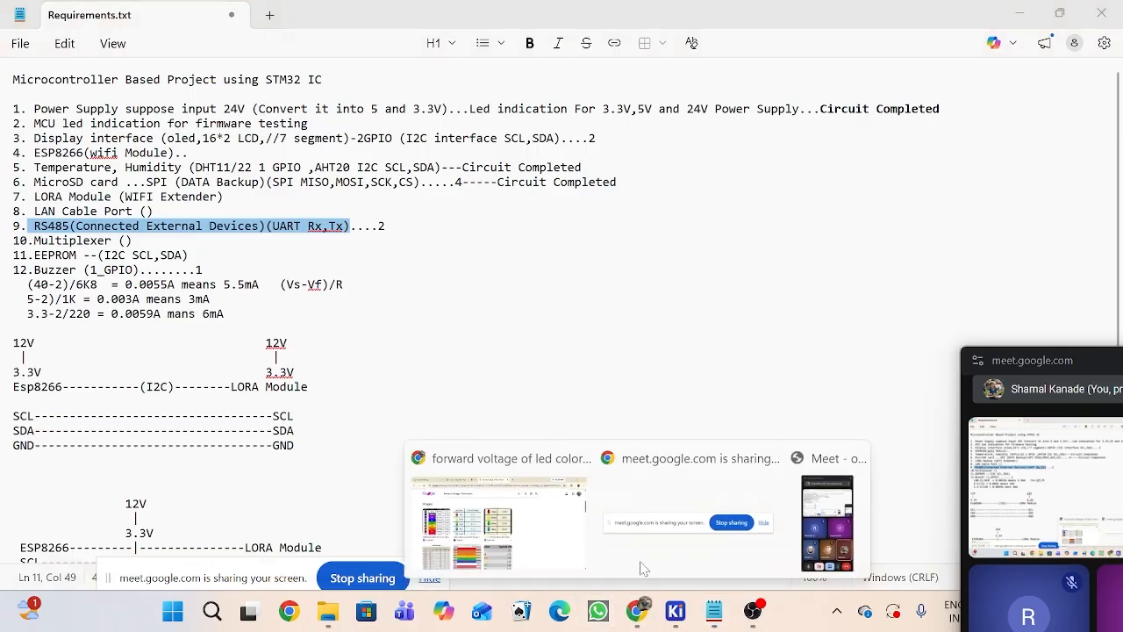
{"action": "left_click", "coordinate": [570, 531]}
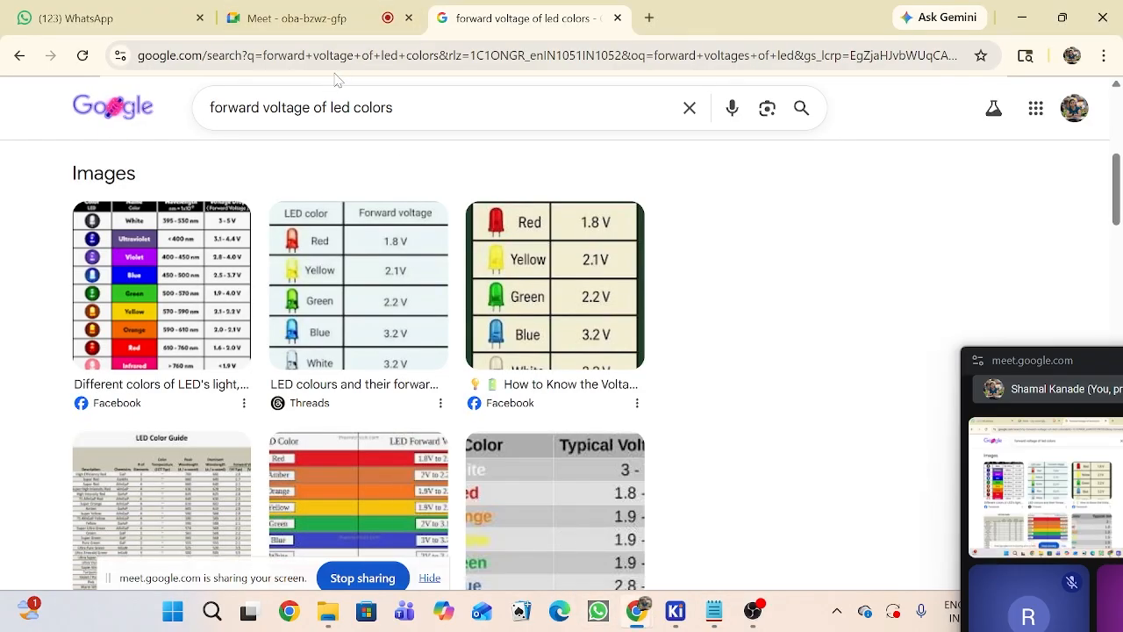
{"action": "left_click", "coordinate": [365, 56]}
{"action": "type", "text": "max4"}
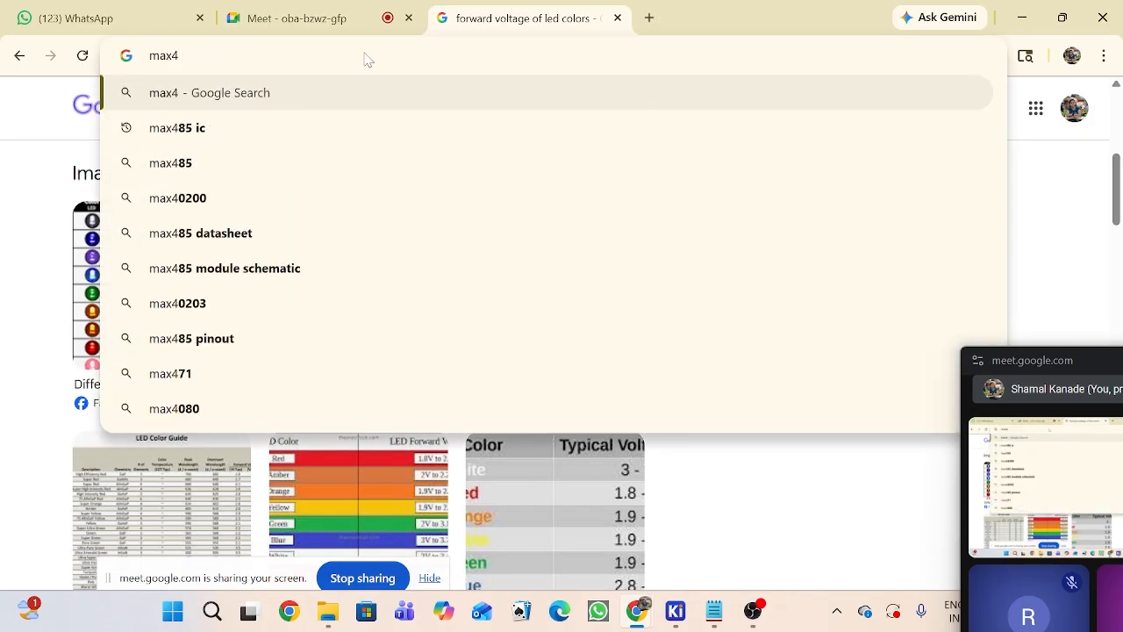
{"action": "type", "text": "85 ic"}
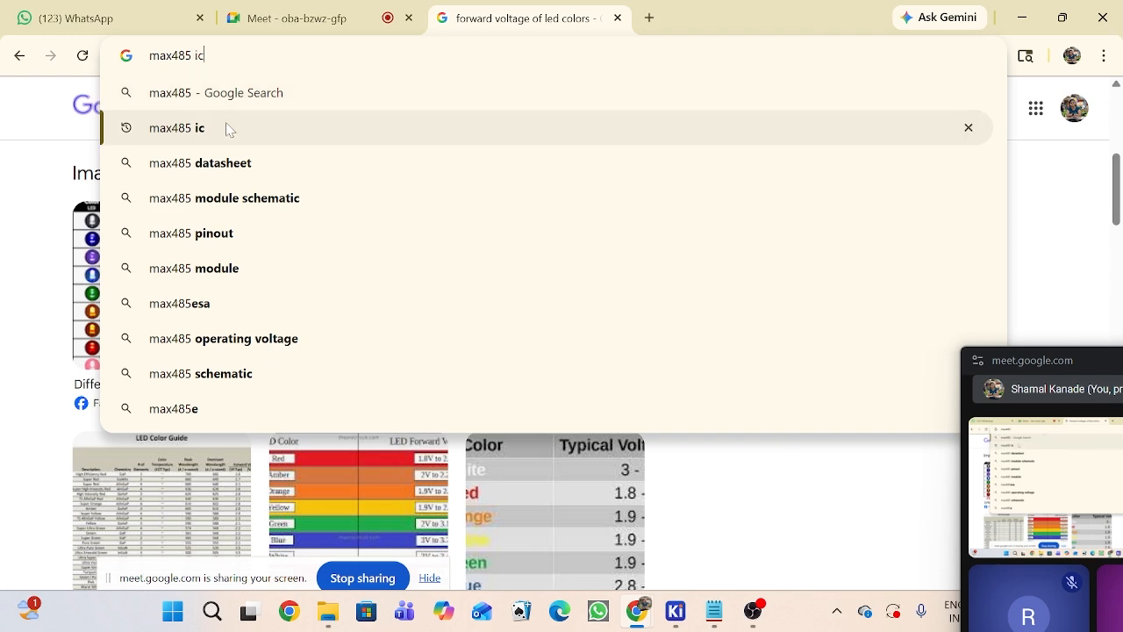
{"action": "left_click", "coordinate": [229, 128]}
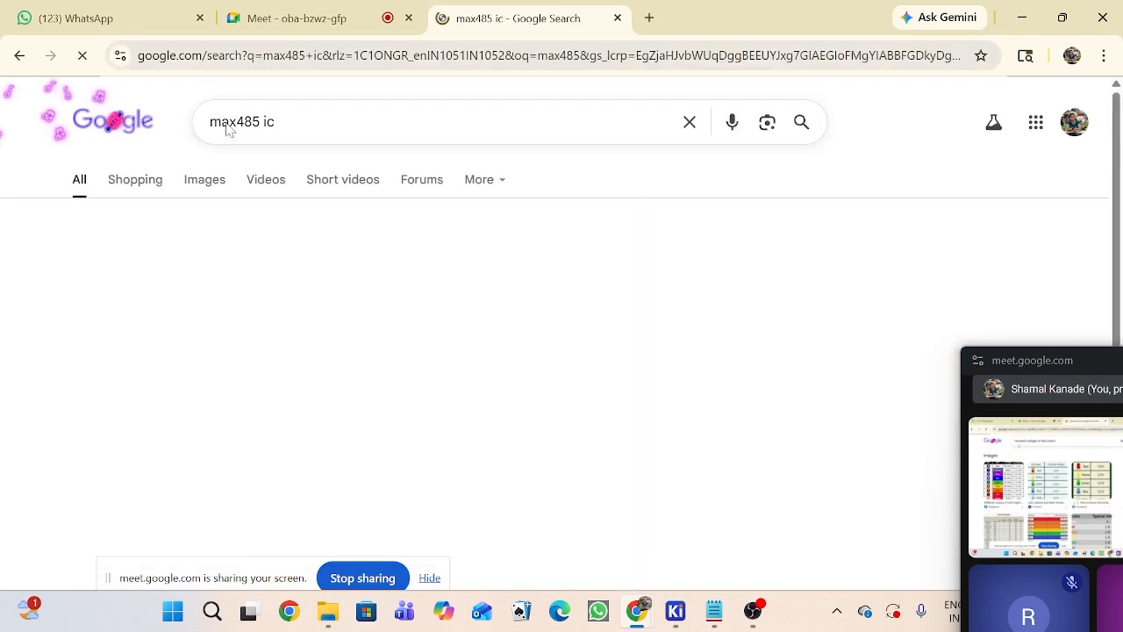
Step: Open the Analog Devices MAX485 product page, accept all cookies, and open the Rev. 11 data sheet
{"action": "left_click", "coordinate": [198, 318]}
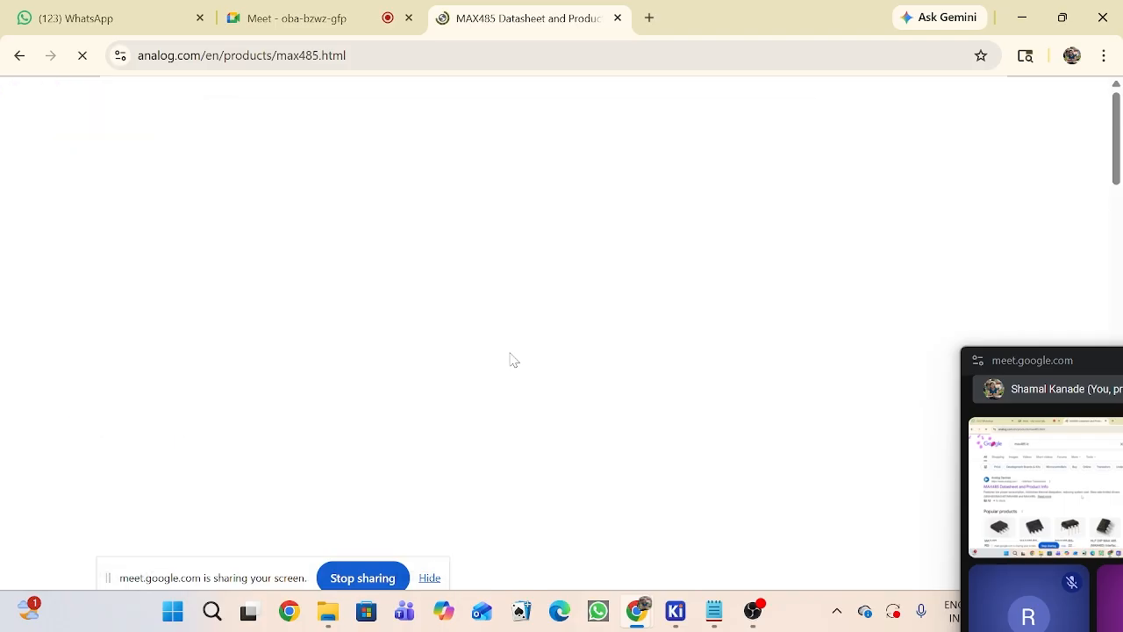
{"action": "scroll", "coordinate": [229, 283], "scroll_direction": "down", "scroll_amount": 2}
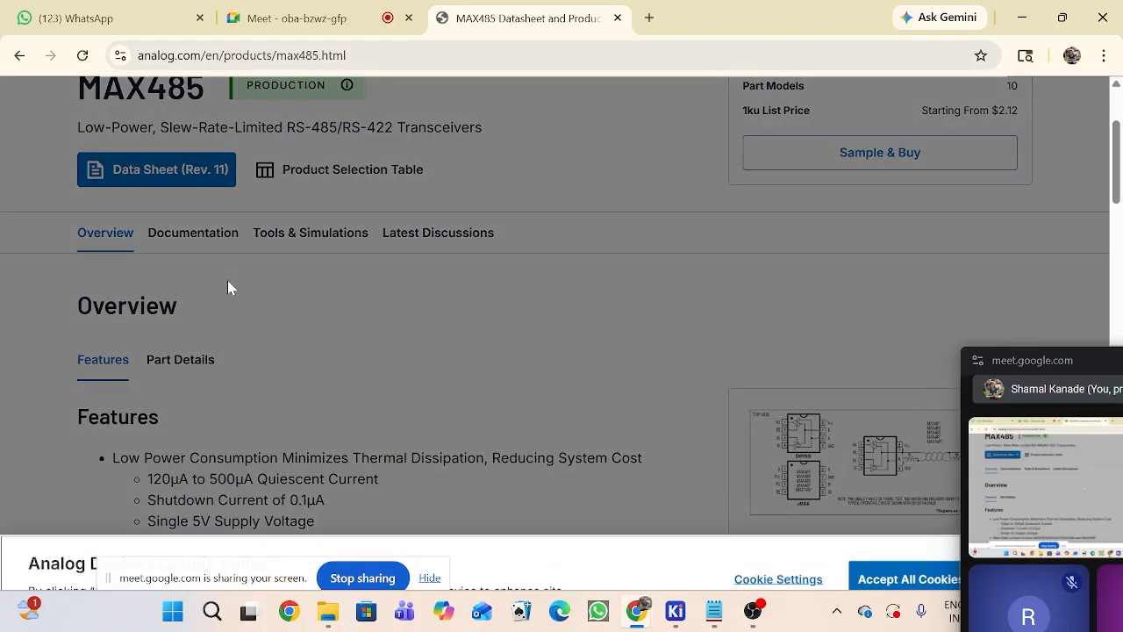
{"action": "scroll", "coordinate": [218, 224], "scroll_direction": "up", "scroll_amount": 1}
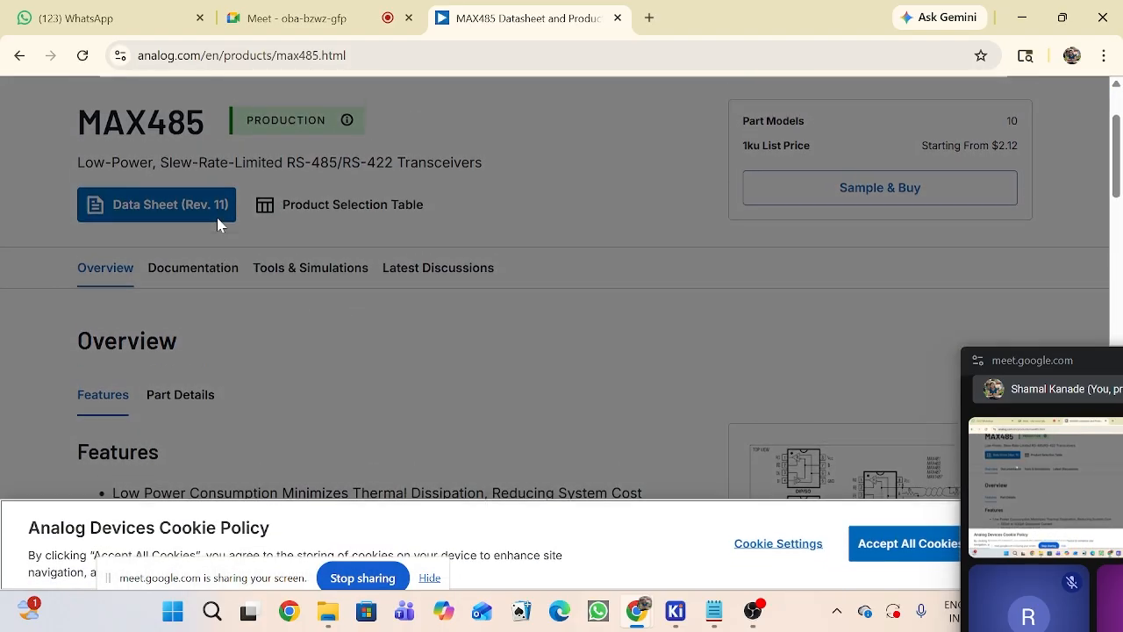
{"action": "left_click", "coordinate": [882, 542]}
{"action": "left_click", "coordinate": [176, 263]}
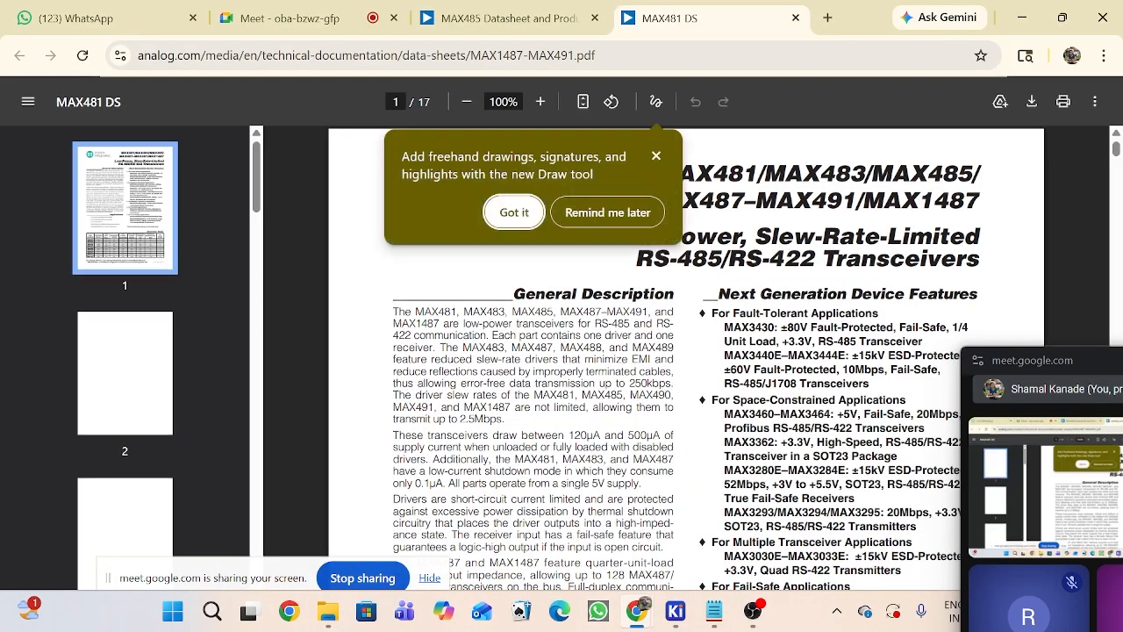
Step: Dismiss the Draw tool notice in the PDF viewer and move the floating meeting window off the datasheet text
{"action": "left_click_drag", "start_coordinate": [1049, 370], "coordinate": [1018, 430]}
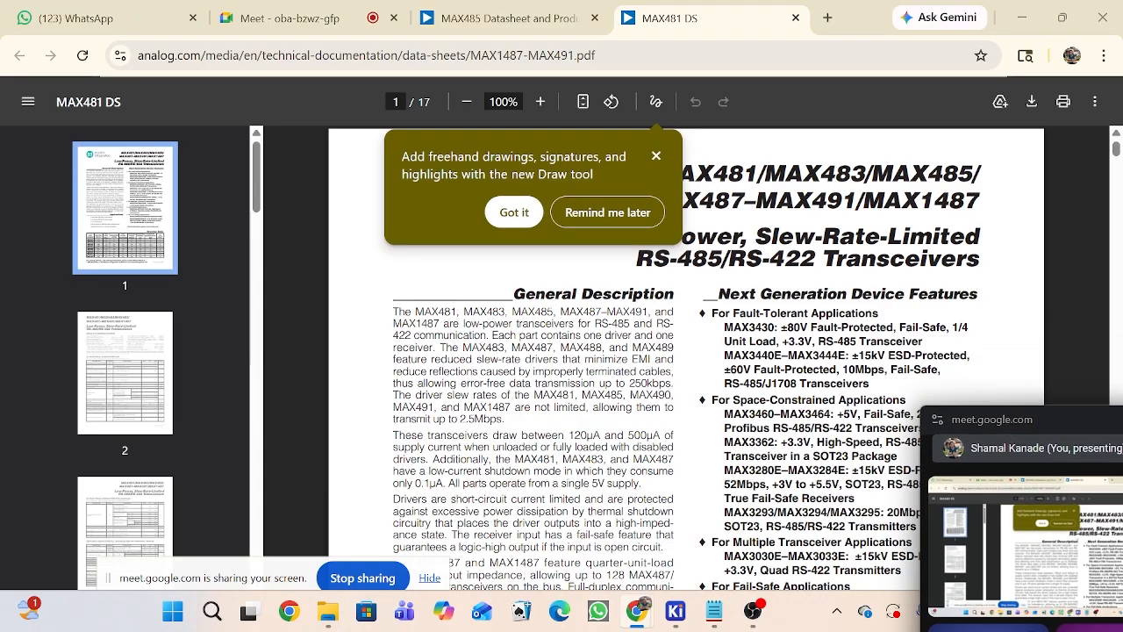
{"action": "scroll", "coordinate": [680, 154], "scroll_direction": "down", "scroll_amount": 1}
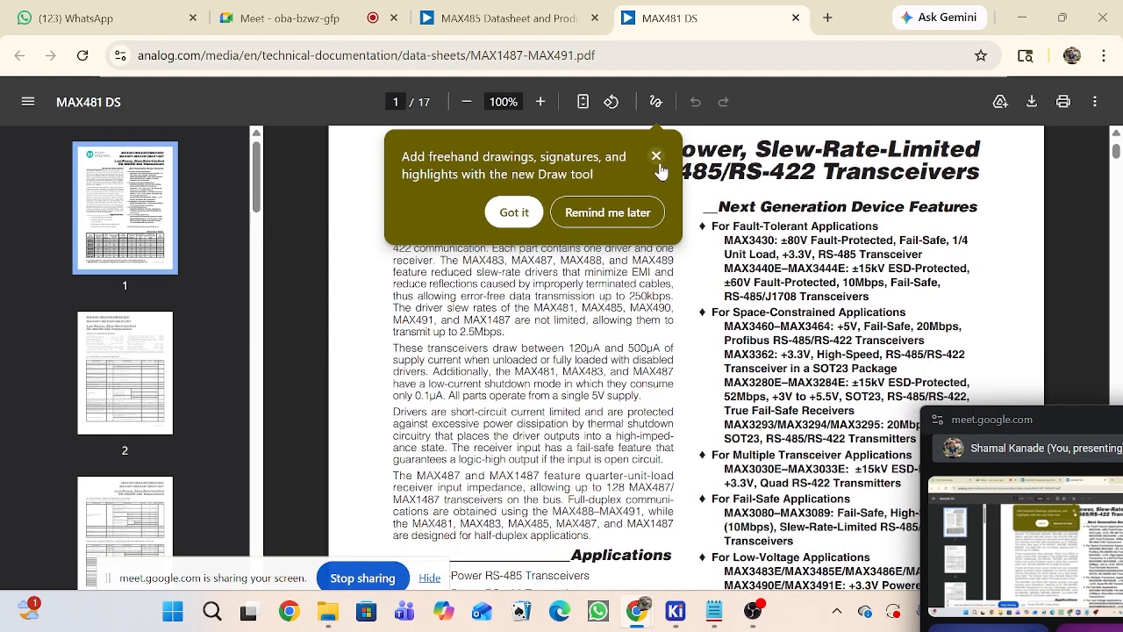
{"action": "left_click", "coordinate": [656, 158]}
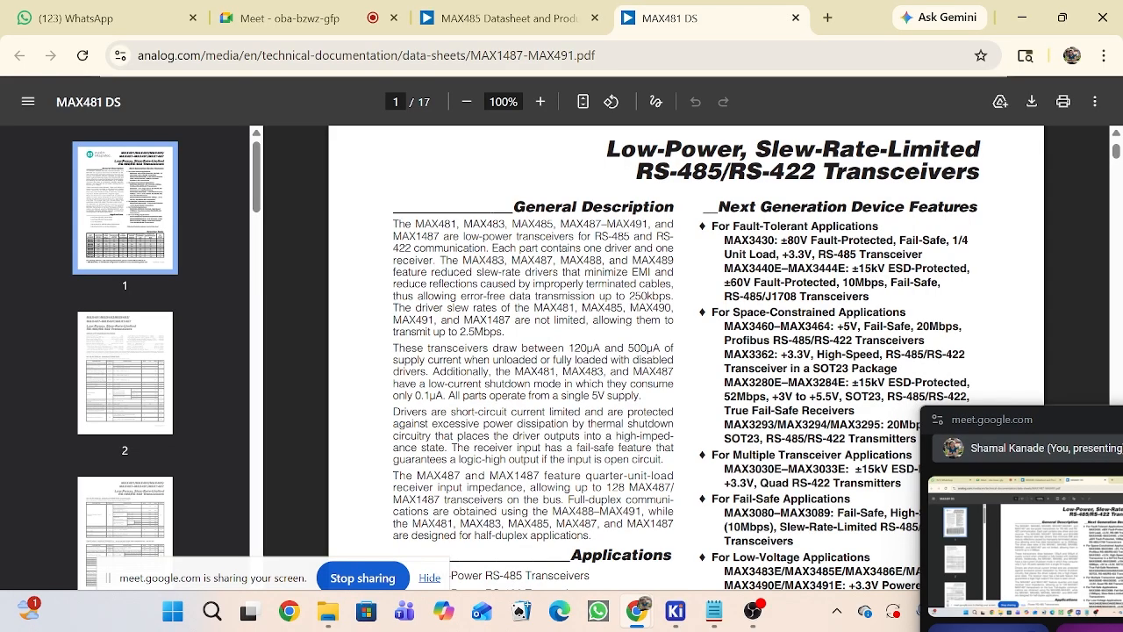
{"action": "left_click_drag", "start_coordinate": [1070, 415], "coordinate": [1033, 196]}
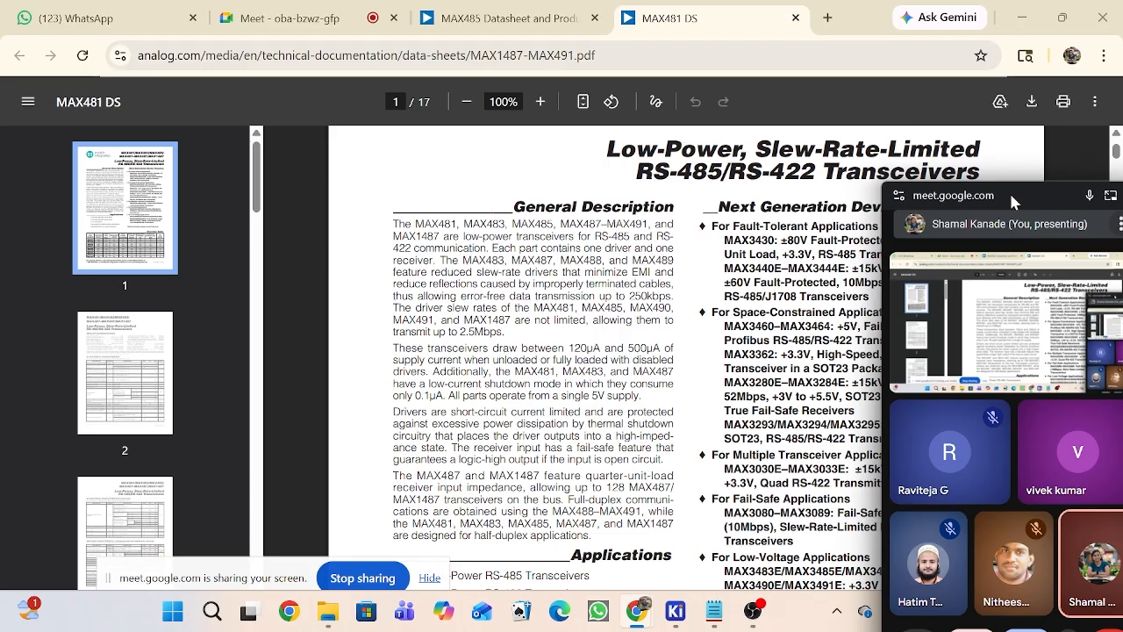
{"action": "left_click_drag", "start_coordinate": [1010, 191], "coordinate": [1069, 246]}
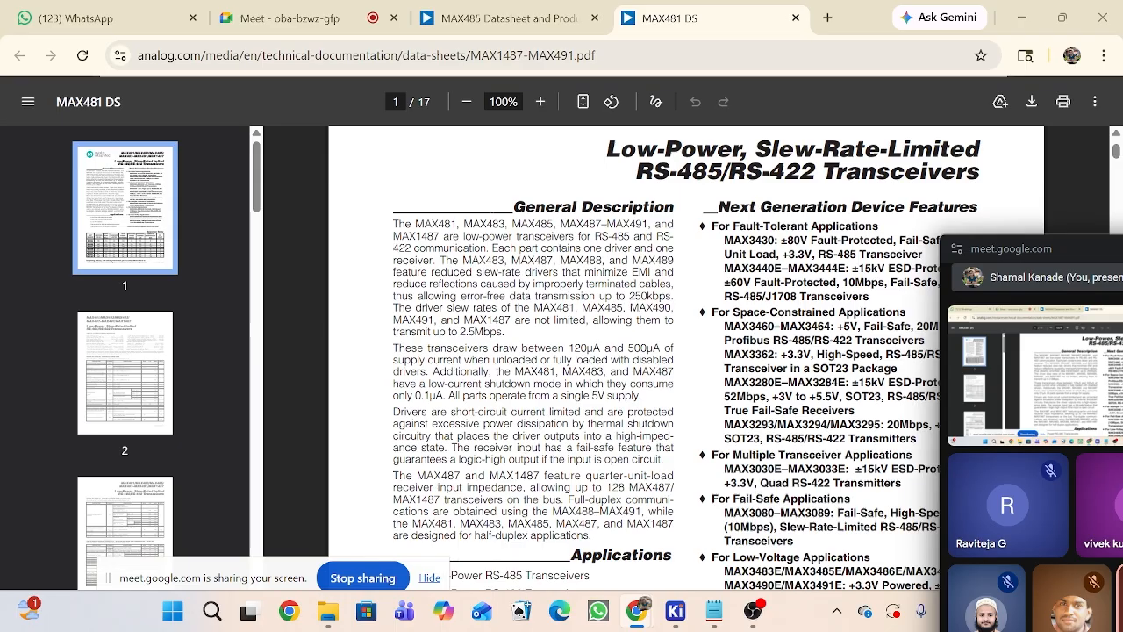
Step: Examine the datasheet's selection table, ratings and electrical characteristics, and the Figure 1 pin configuration and typical operating circuit on page 7
{"action": "scroll", "coordinate": [641, 351], "scroll_direction": "down", "scroll_amount": 4}
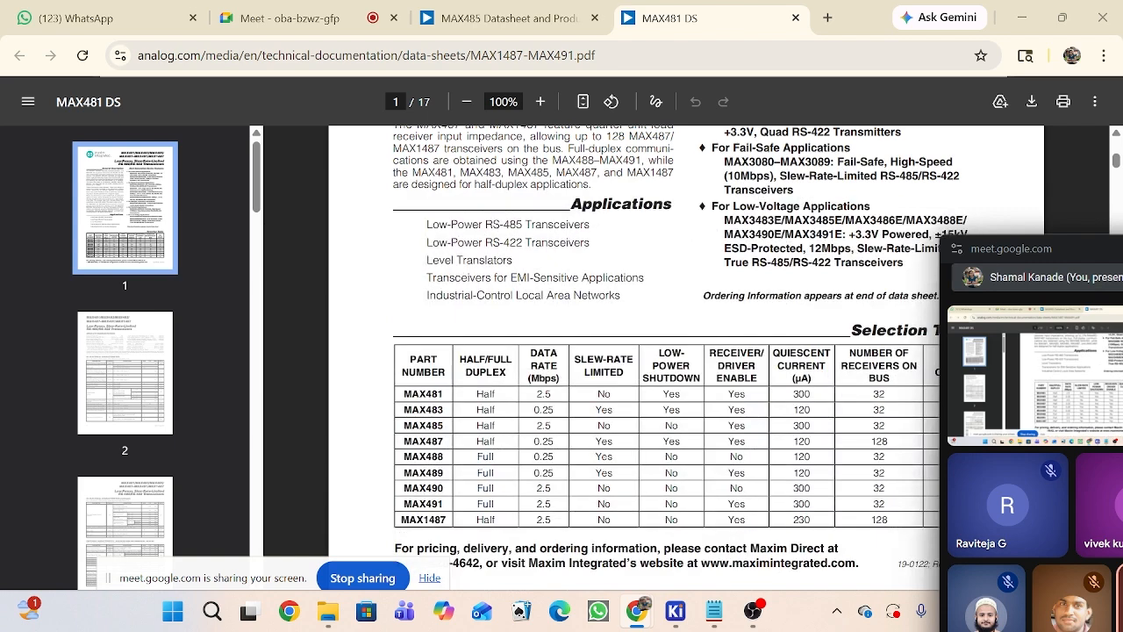
{"action": "scroll", "coordinate": [641, 351], "scroll_direction": "down", "scroll_amount": 5}
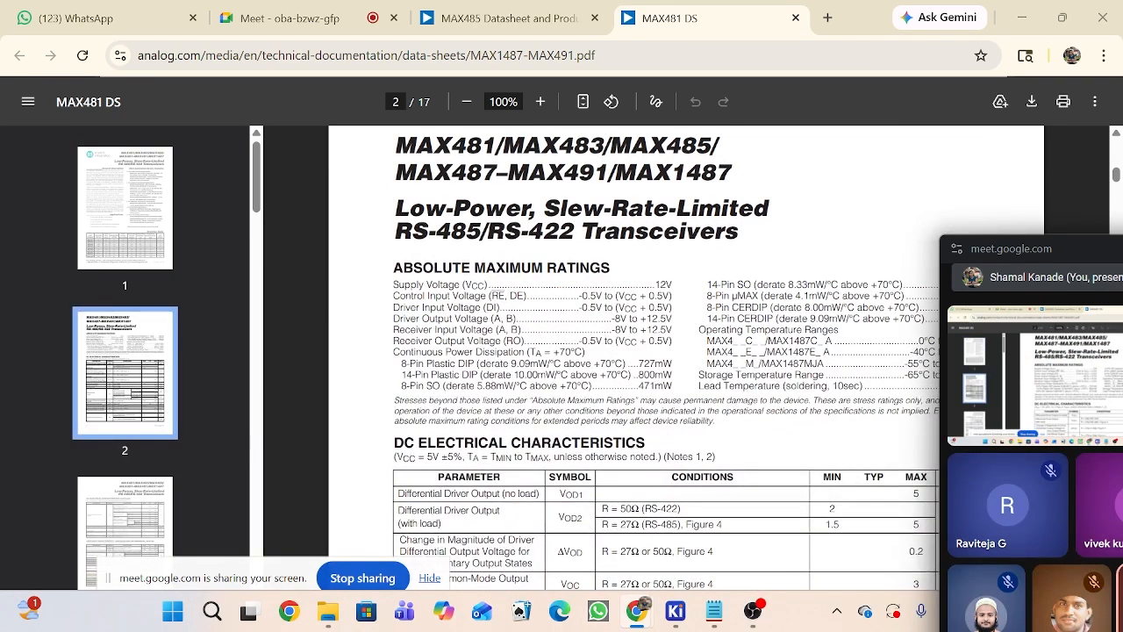
{"action": "scroll", "coordinate": [641, 351], "scroll_direction": "down", "scroll_amount": 1}
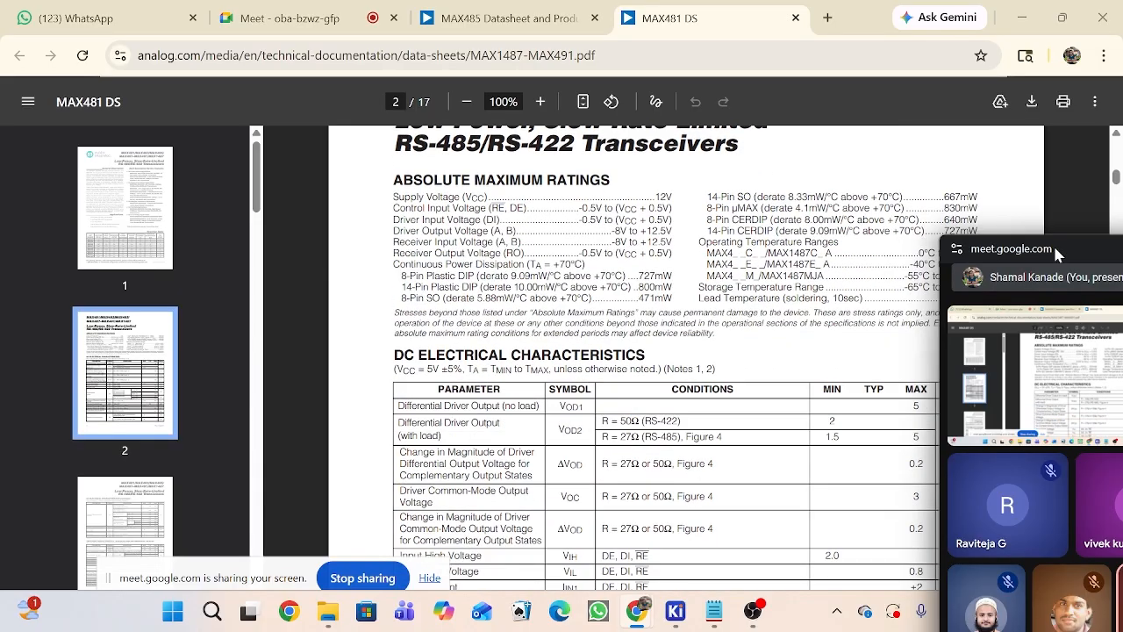
{"action": "left_click_drag", "start_coordinate": [1065, 256], "coordinate": [1122, 279]}
{"action": "scroll", "coordinate": [686, 351], "scroll_direction": "down", "scroll_amount": 2}
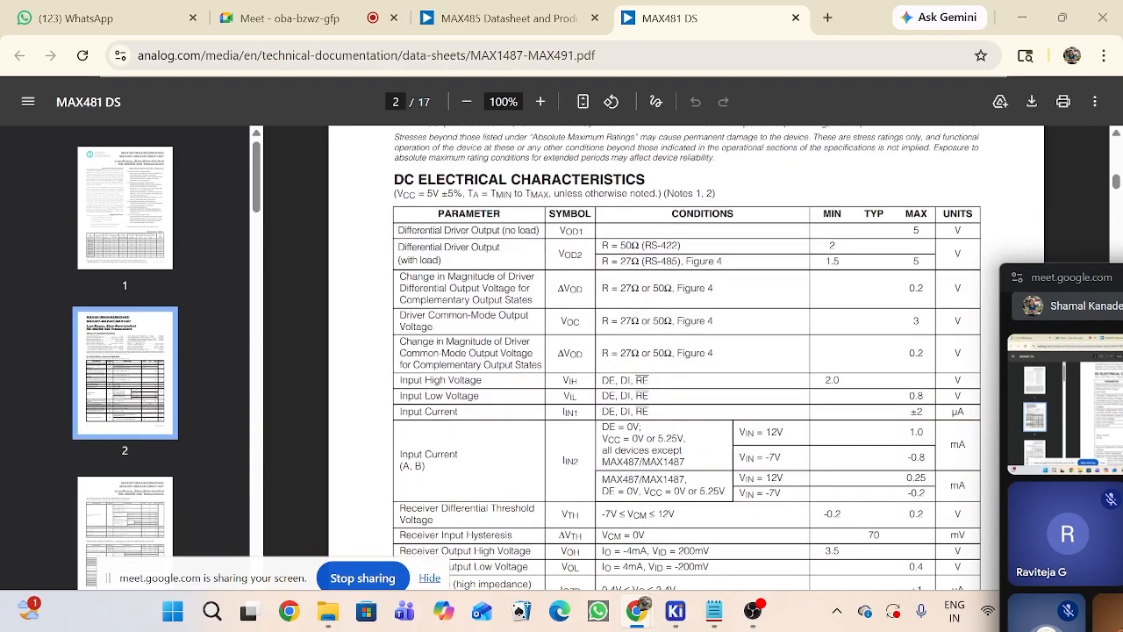
{"action": "scroll", "coordinate": [686, 352], "scroll_direction": "down", "scroll_amount": 20}
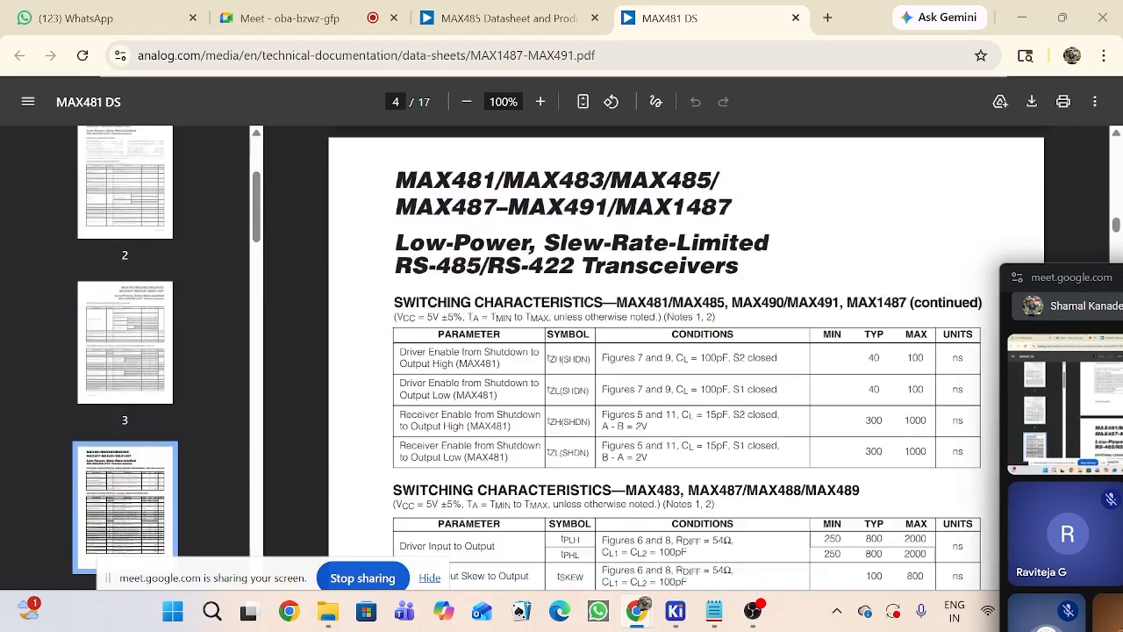
{"action": "scroll", "coordinate": [686, 351], "scroll_direction": "down", "scroll_amount": 20}
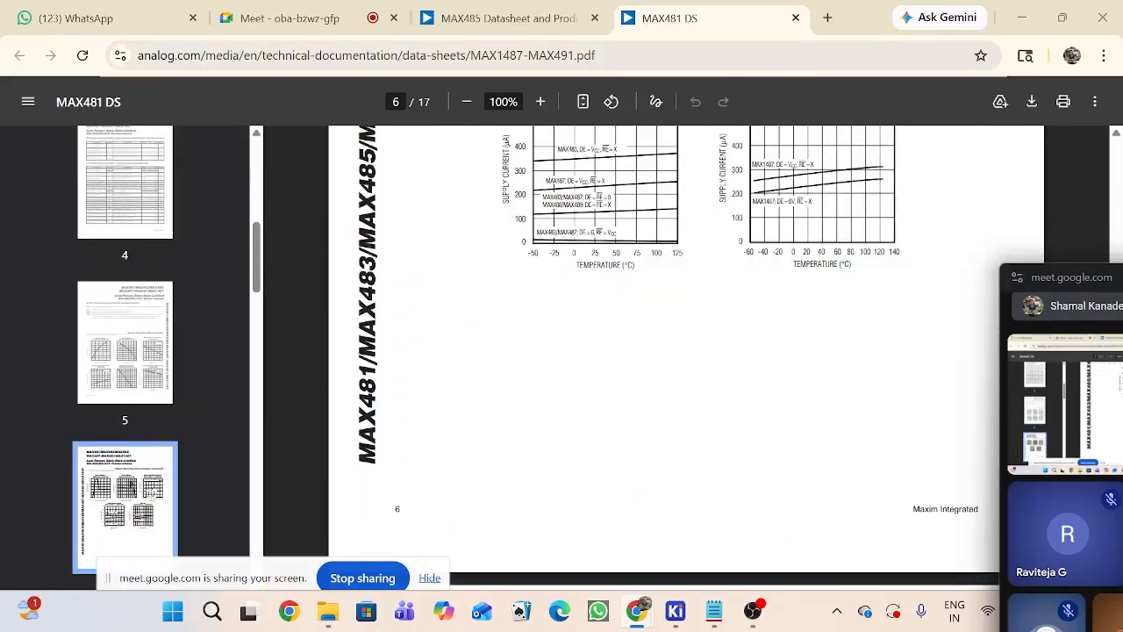
{"action": "scroll", "coordinate": [687, 352], "scroll_direction": "down", "scroll_amount": 12}
{"action": "scroll", "coordinate": [687, 351], "scroll_direction": "up", "scroll_amount": 2}
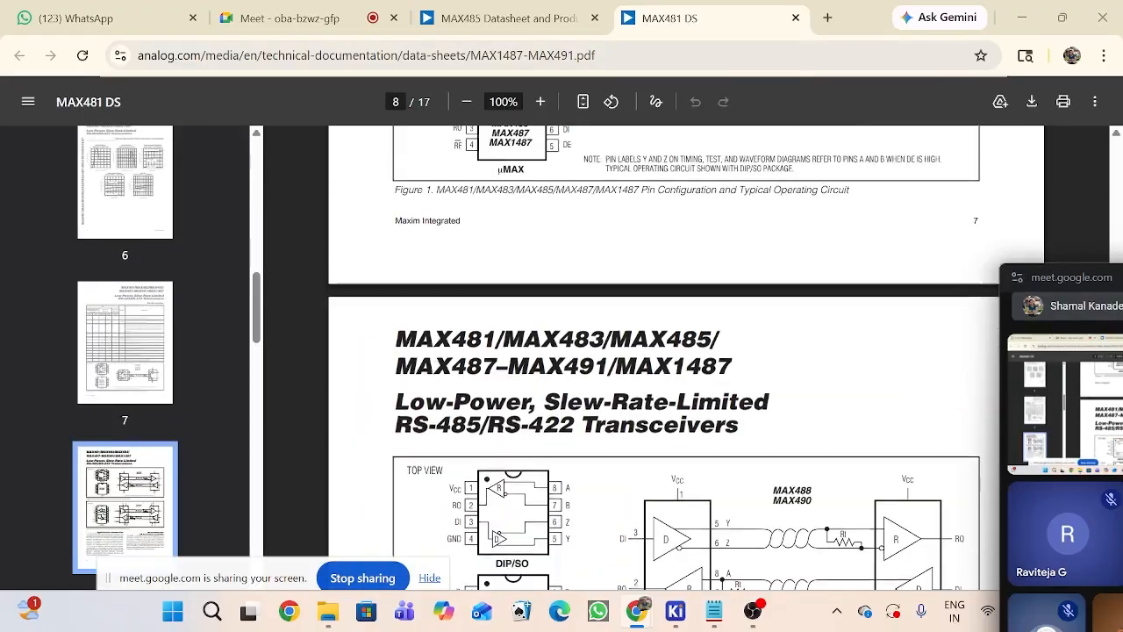
{"action": "scroll", "coordinate": [687, 351], "scroll_direction": "up", "scroll_amount": 2}
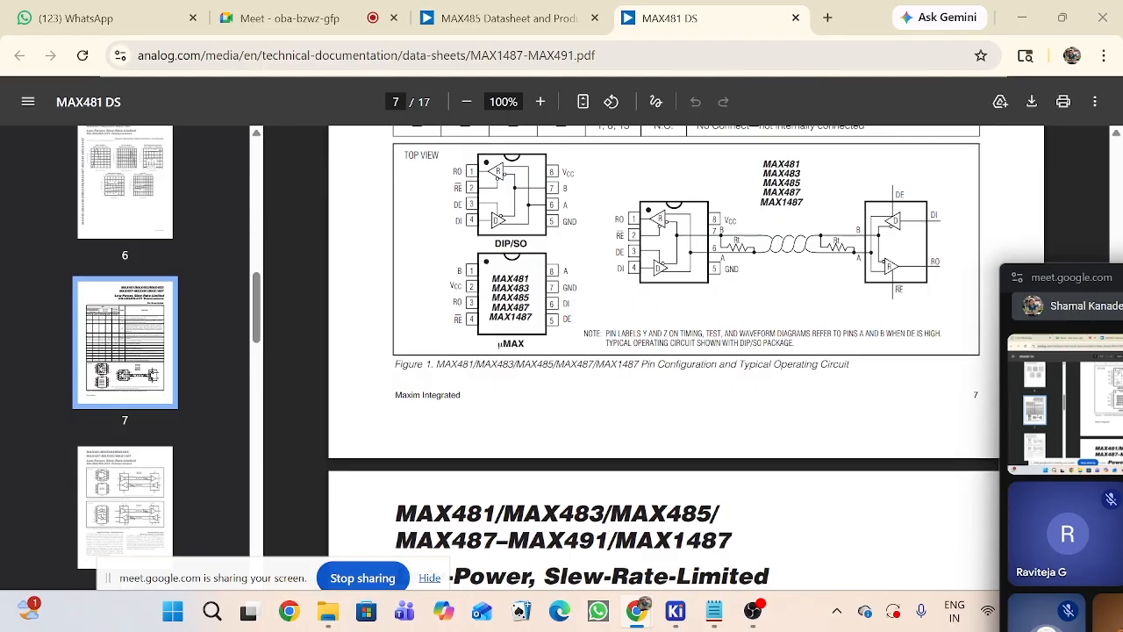
{"action": "scroll", "coordinate": [686, 351], "scroll_direction": "up", "scroll_amount": 1}
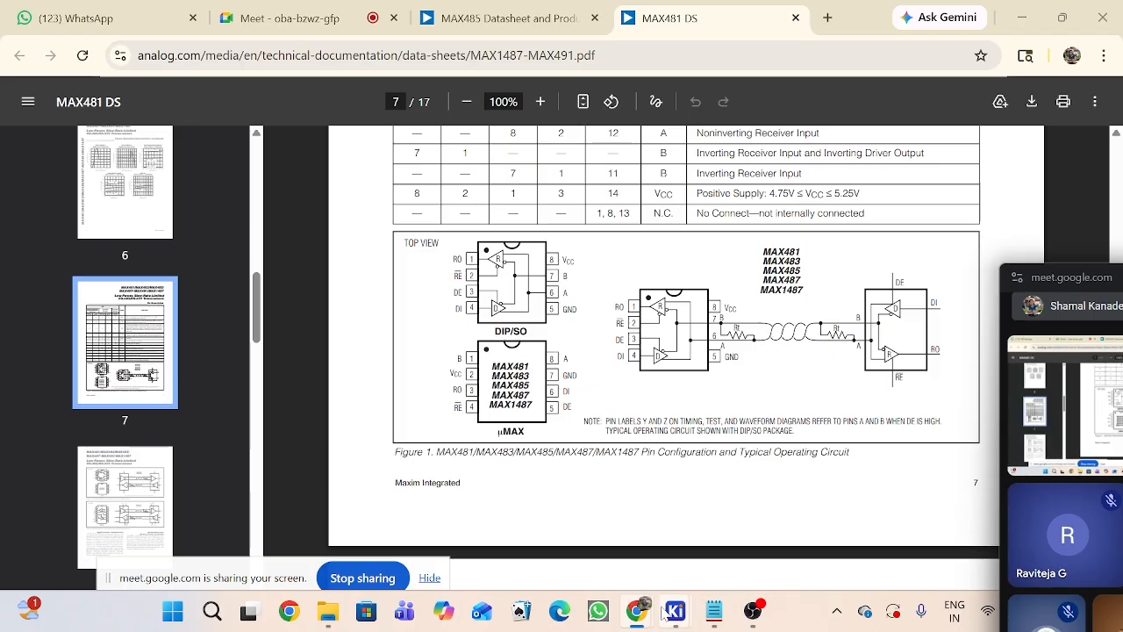
Step: Switch to the Google Meet tab, move the floating call window out of the way, and admit the waiting guest
{"action": "left_click", "coordinate": [280, 17]}
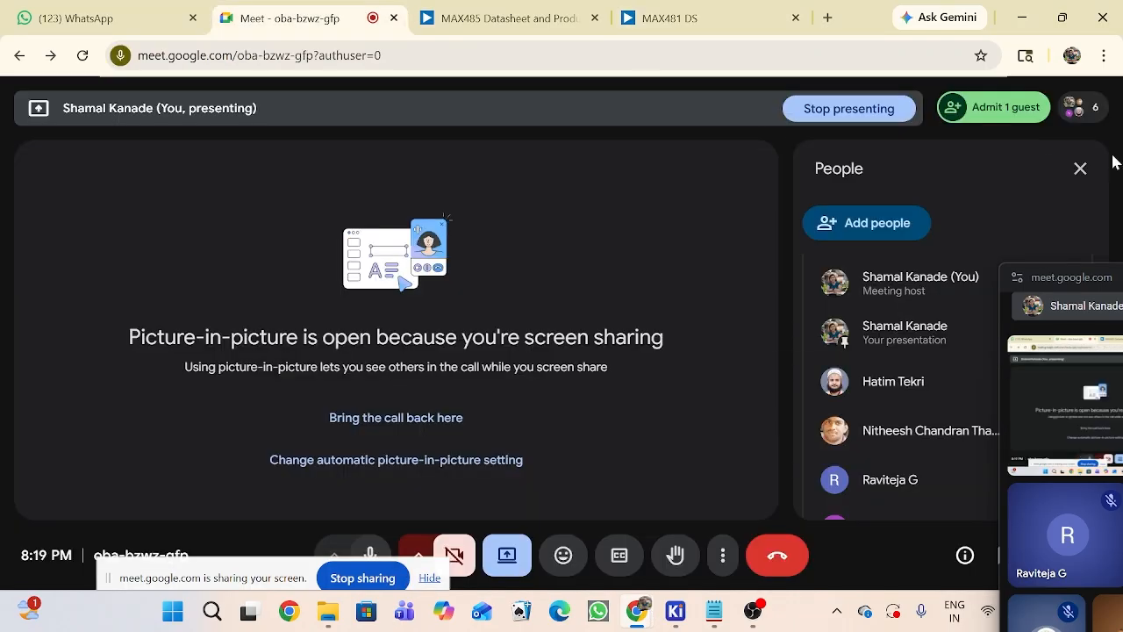
{"action": "left_click_drag", "start_coordinate": [1086, 285], "coordinate": [1028, 434]}
{"action": "left_click", "coordinate": [997, 106]}
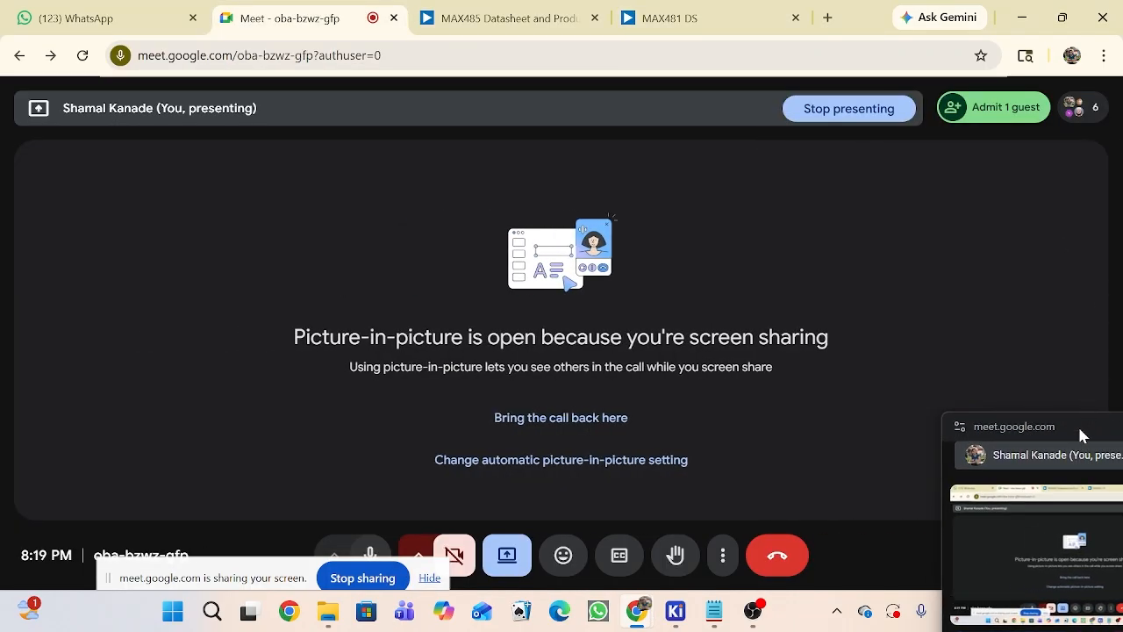
{"action": "left_click_drag", "start_coordinate": [1071, 423], "coordinate": [953, 509]}
{"action": "left_click", "coordinate": [995, 114]}
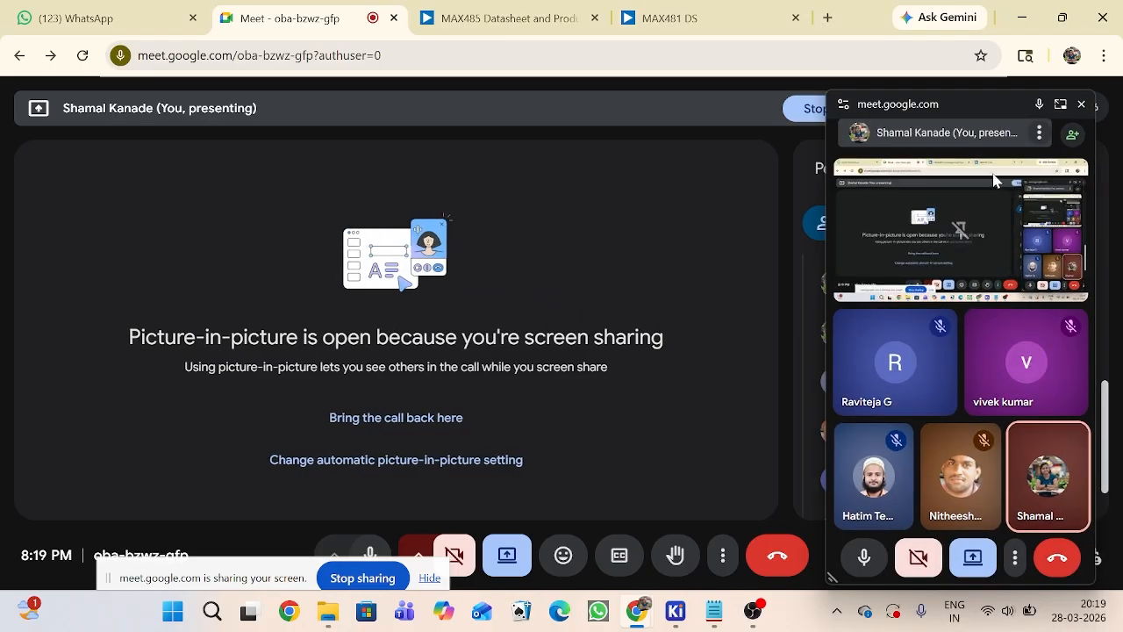
{"action": "left_click_drag", "start_coordinate": [985, 120], "coordinate": [986, 457]}
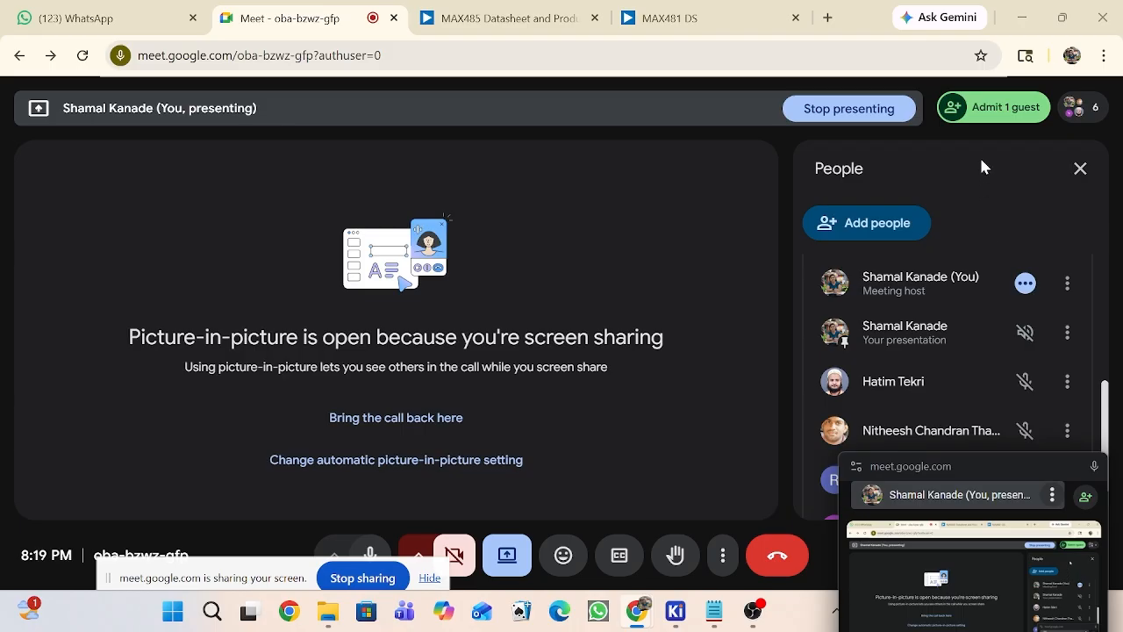
{"action": "left_click", "coordinate": [992, 121]}
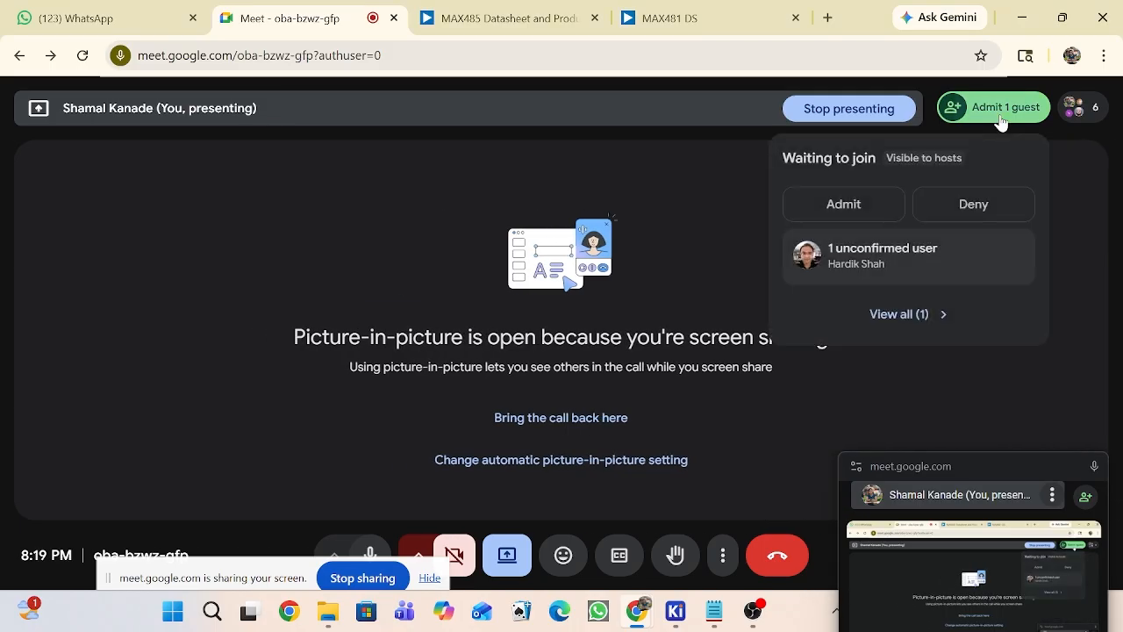
{"action": "left_click", "coordinate": [999, 118]}
{"action": "left_click_drag", "start_coordinate": [1015, 468], "coordinate": [956, 620]}
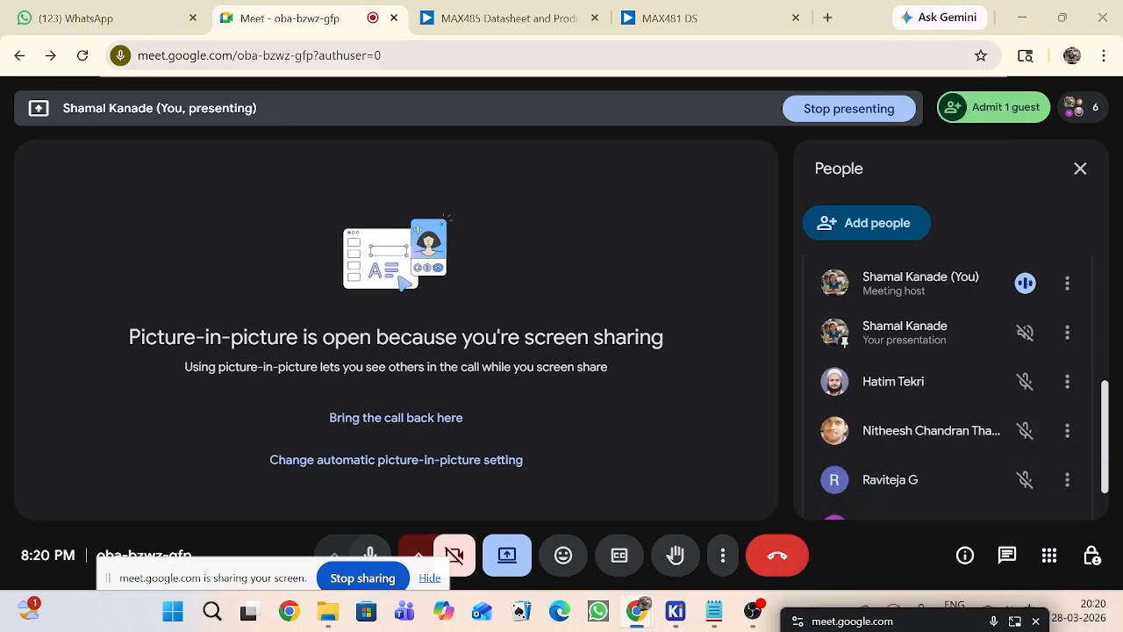
{"action": "mouse_move", "coordinate": [995, 105]}
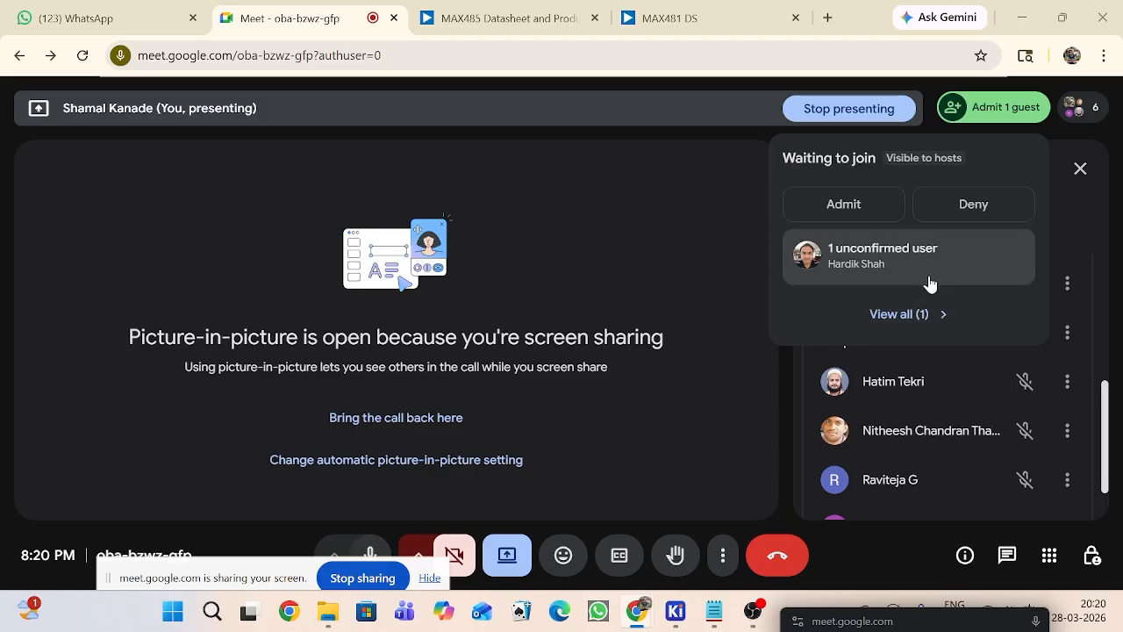
{"action": "left_click", "coordinate": [844, 205]}
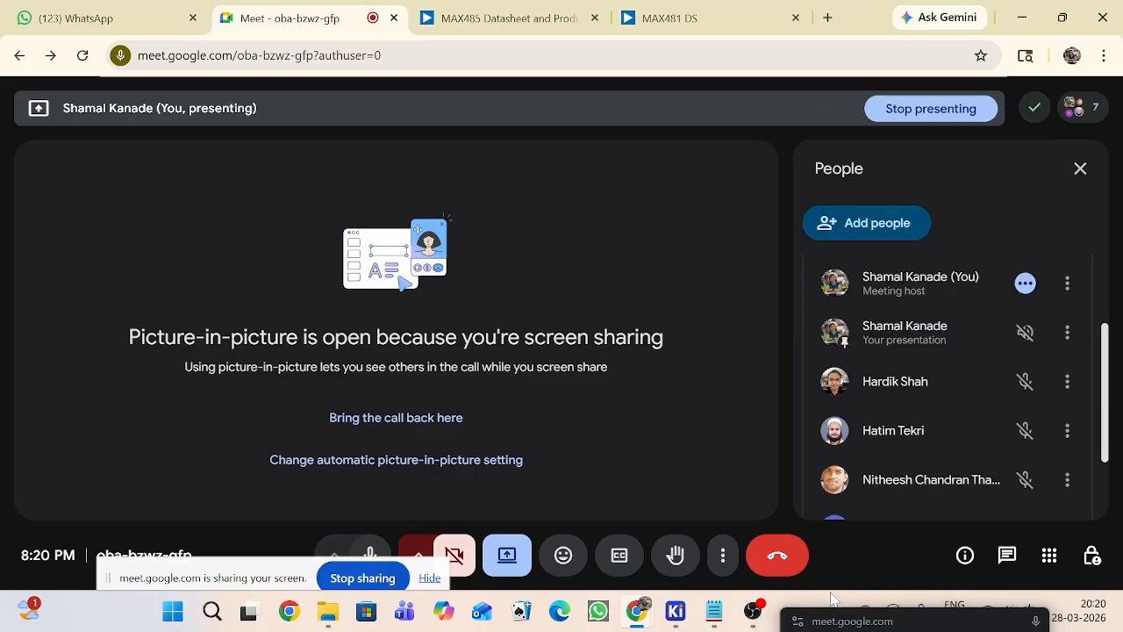
Step: Return to the MAX481 datasheet tab and examine the Figure 1 typical operating circuit, moving the floating call window as needed
{"action": "left_click_drag", "start_coordinate": [883, 620], "coordinate": [922, 272]}
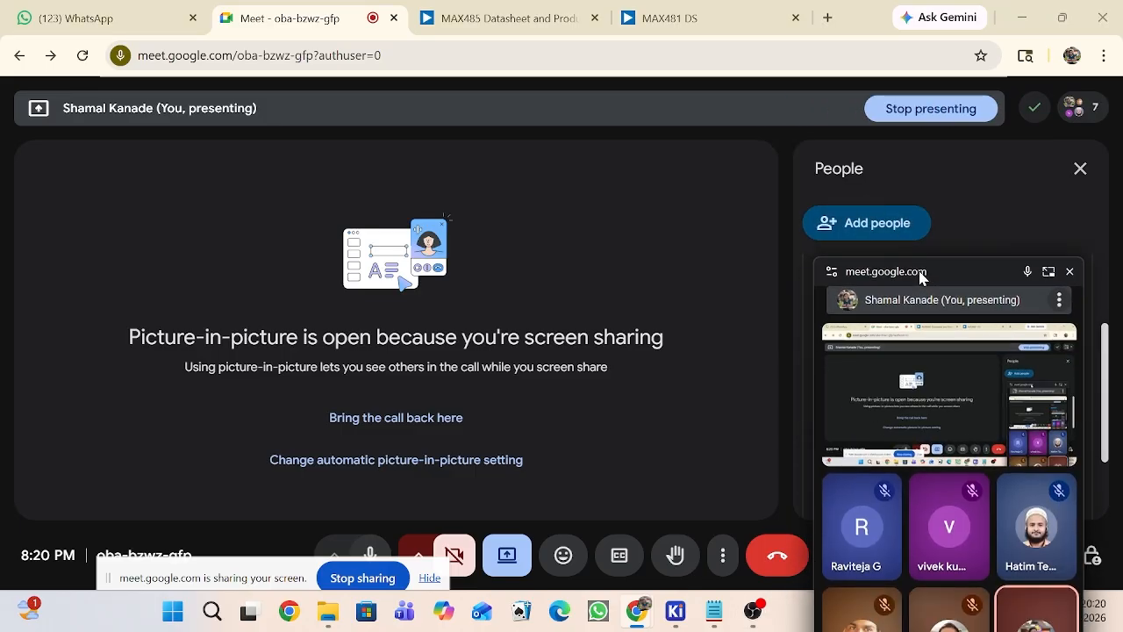
{"action": "left_click", "coordinate": [518, 17]}
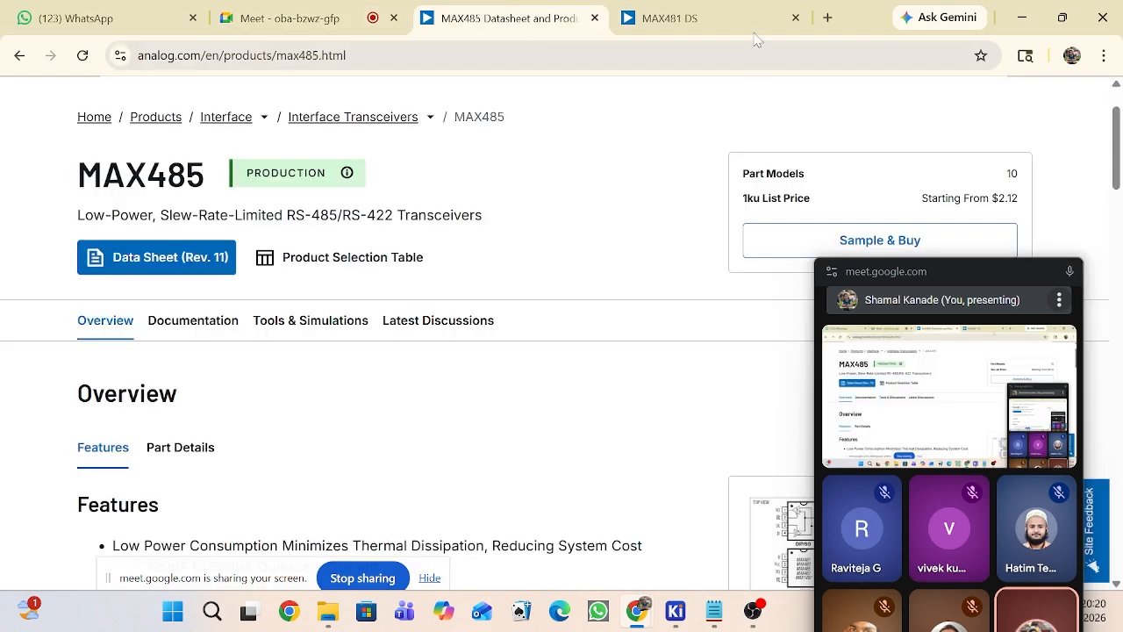
{"action": "left_click", "coordinate": [738, 25]}
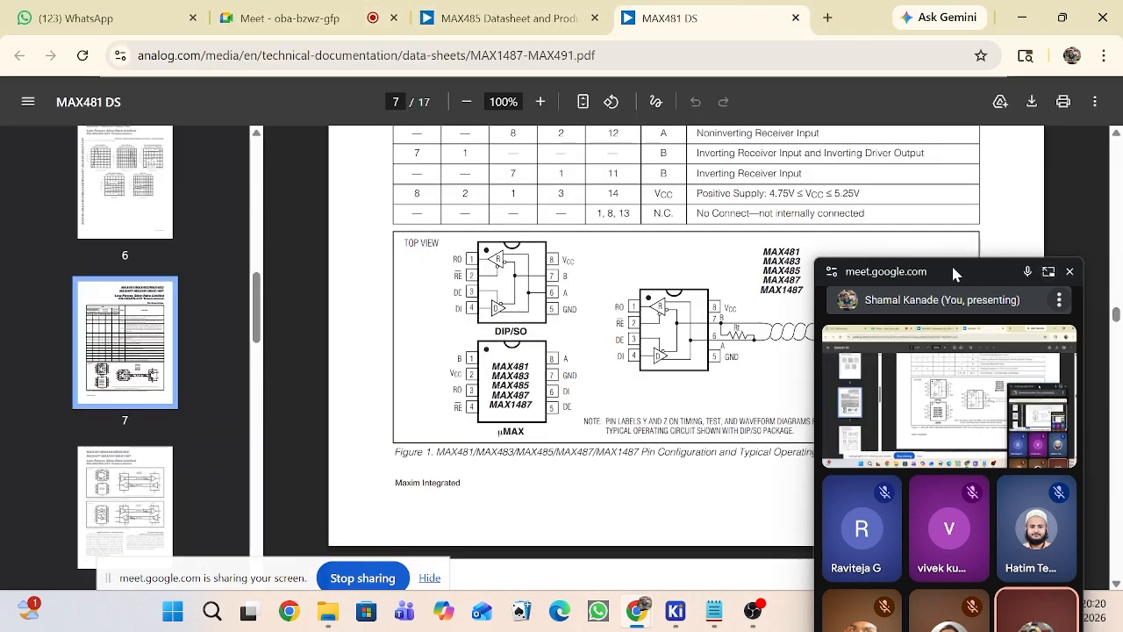
{"action": "left_click_drag", "start_coordinate": [952, 269], "coordinate": [1037, 419]}
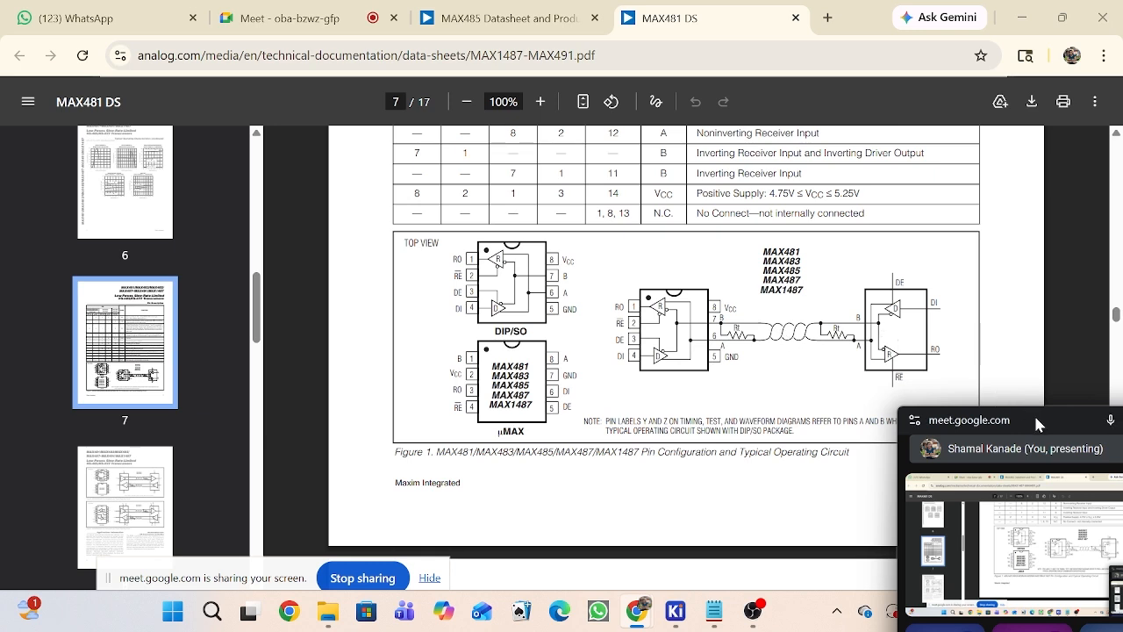
{"action": "left_click_drag", "start_coordinate": [1034, 416], "coordinate": [962, 257]}
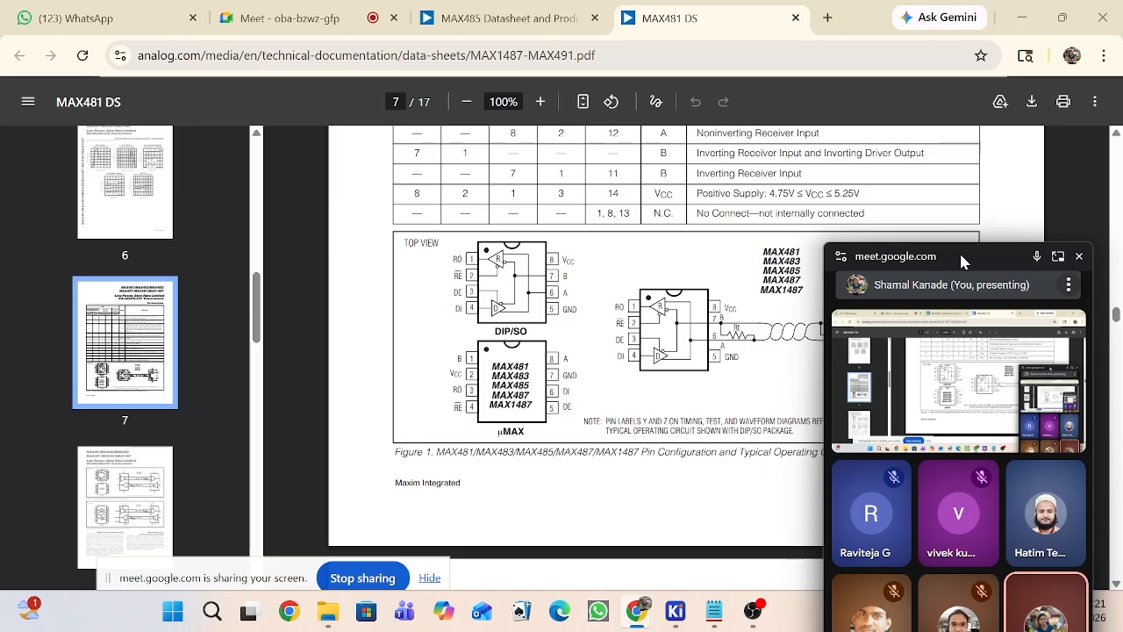
{"action": "left_click_drag", "start_coordinate": [962, 260], "coordinate": [983, 270]}
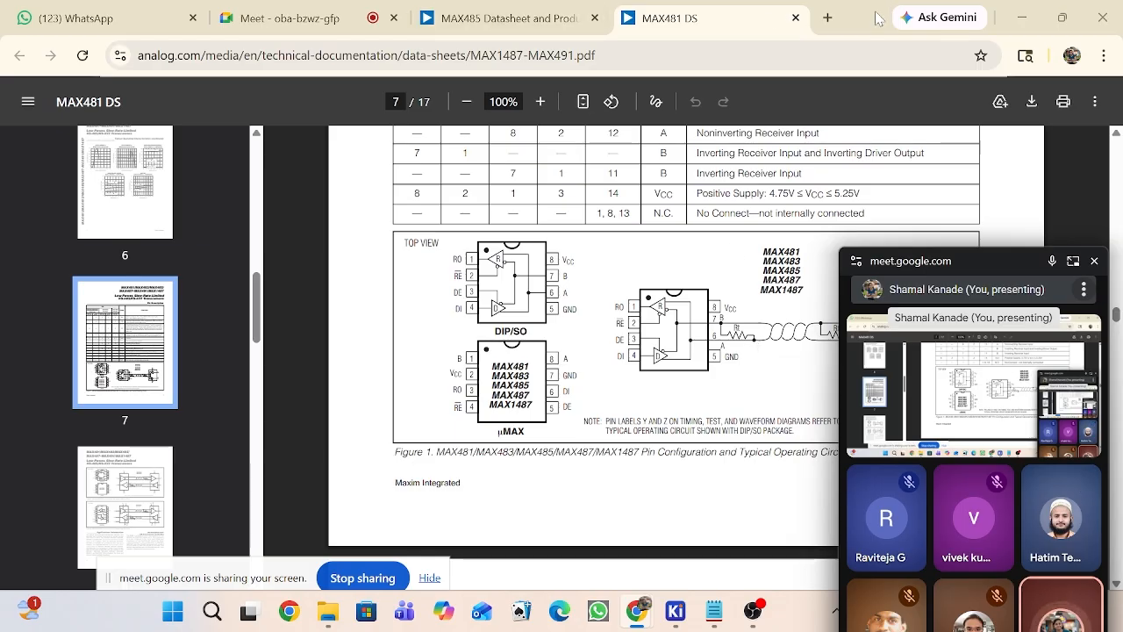
Step: Search Google in a new tab for "differential voltage to single ended" and view the image results
{"action": "left_click", "coordinate": [827, 18]}
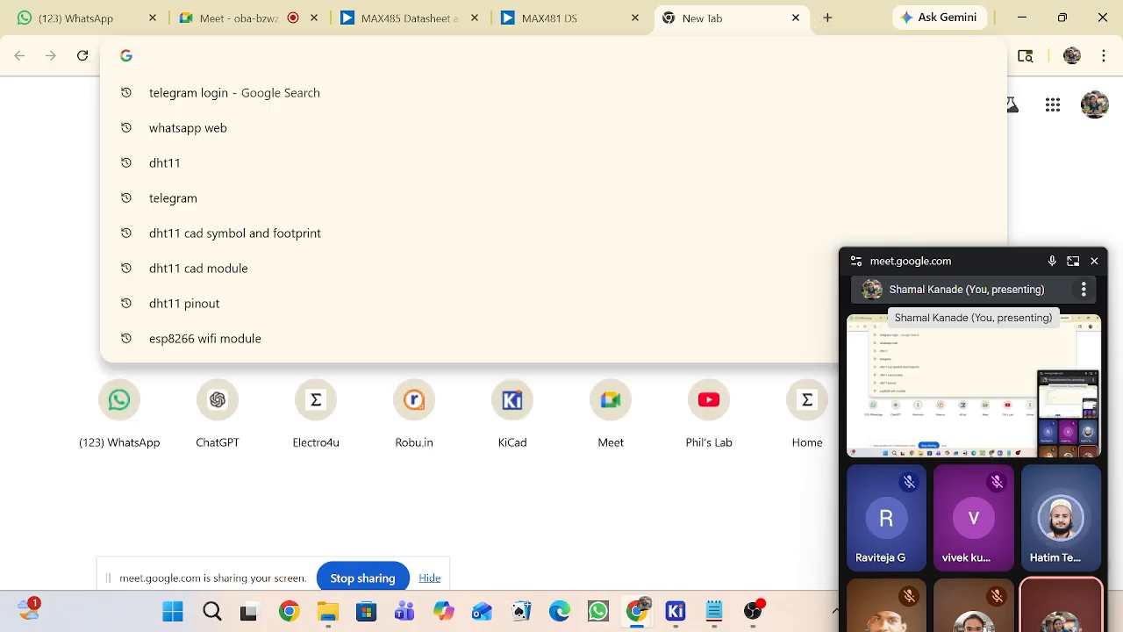
{"action": "type", "text": "diffre"}
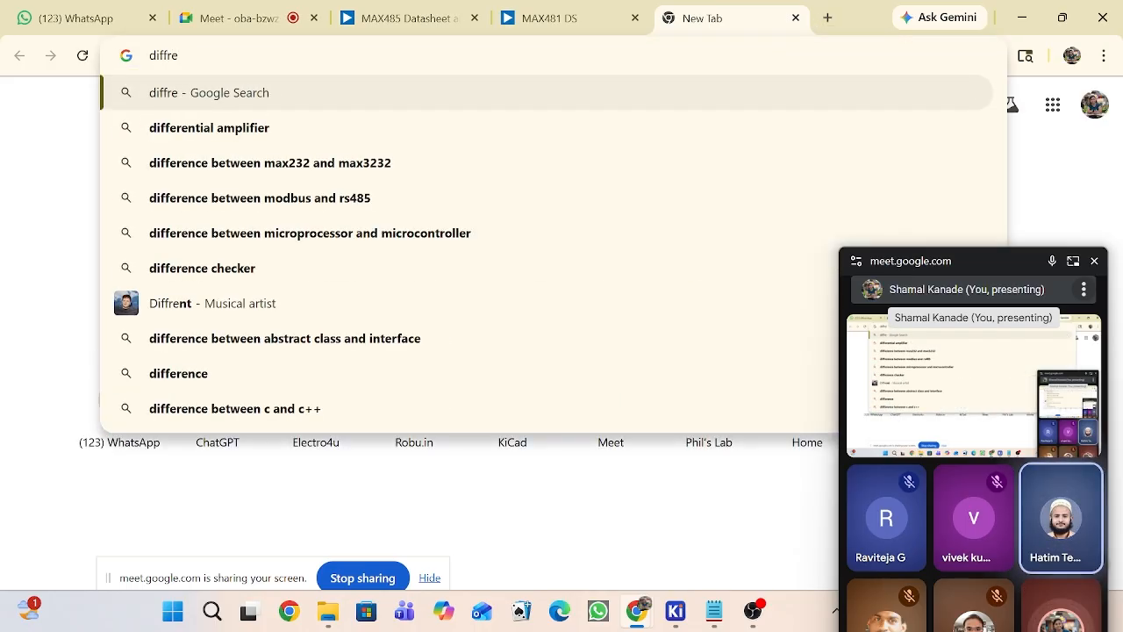
{"action": "type", "text": "ntia"}
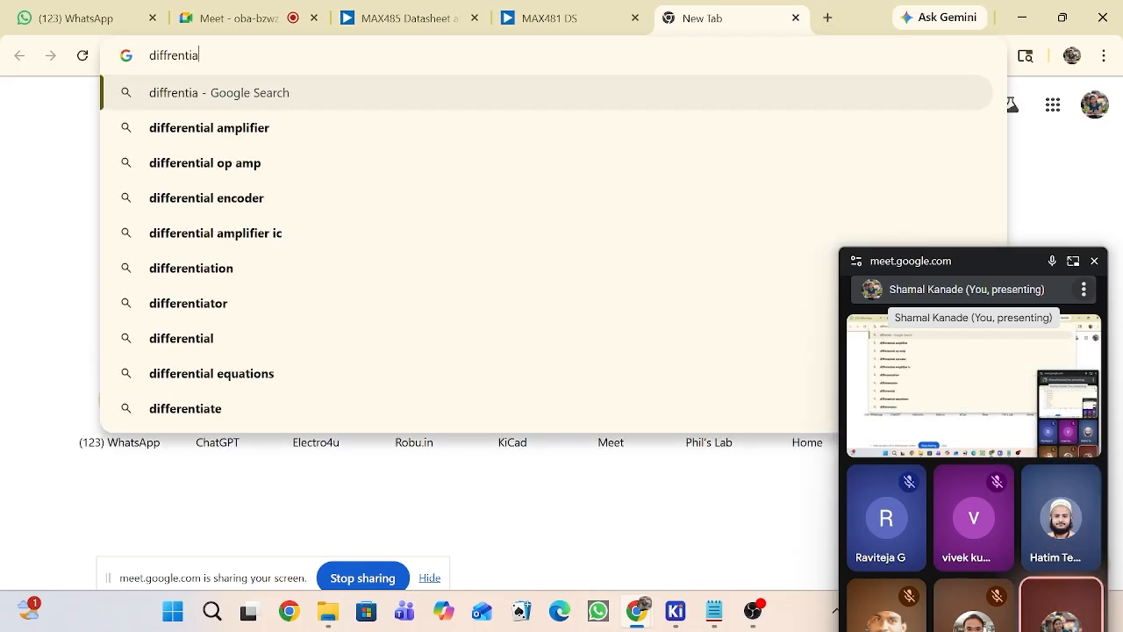
{"action": "type", "text": "l voltag"}
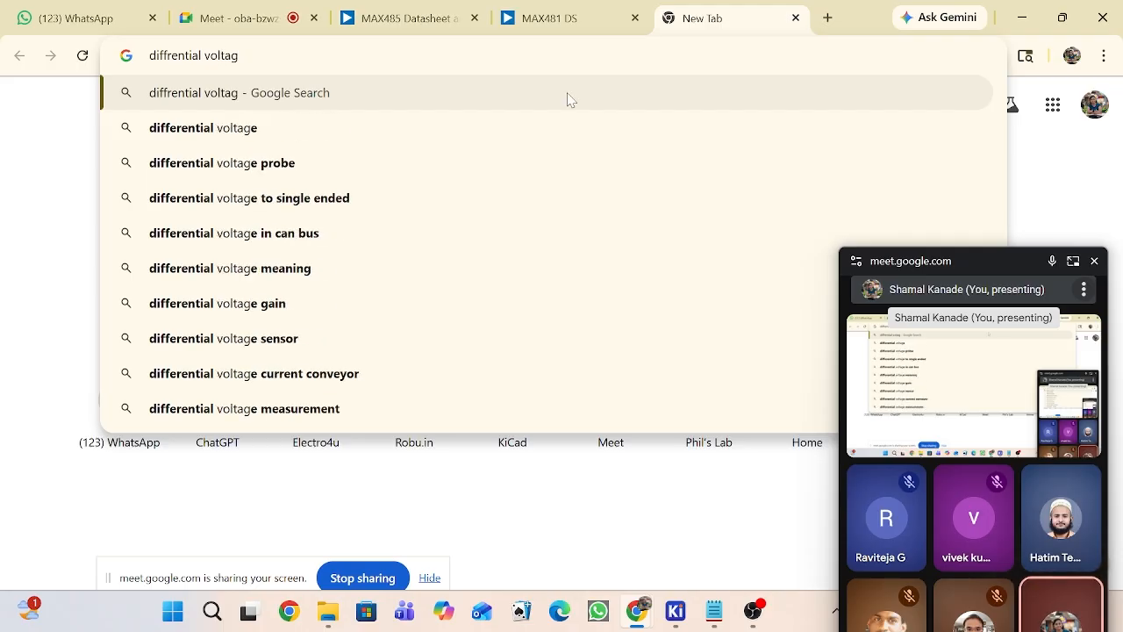
{"action": "left_click", "coordinate": [242, 212]}
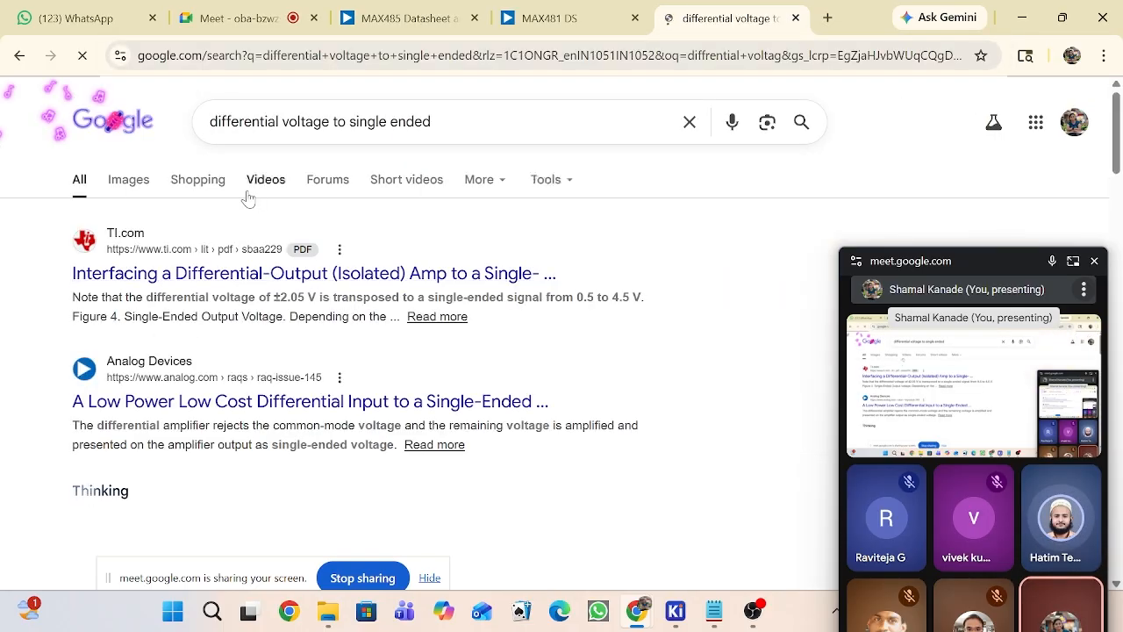
{"action": "left_click", "coordinate": [143, 182]}
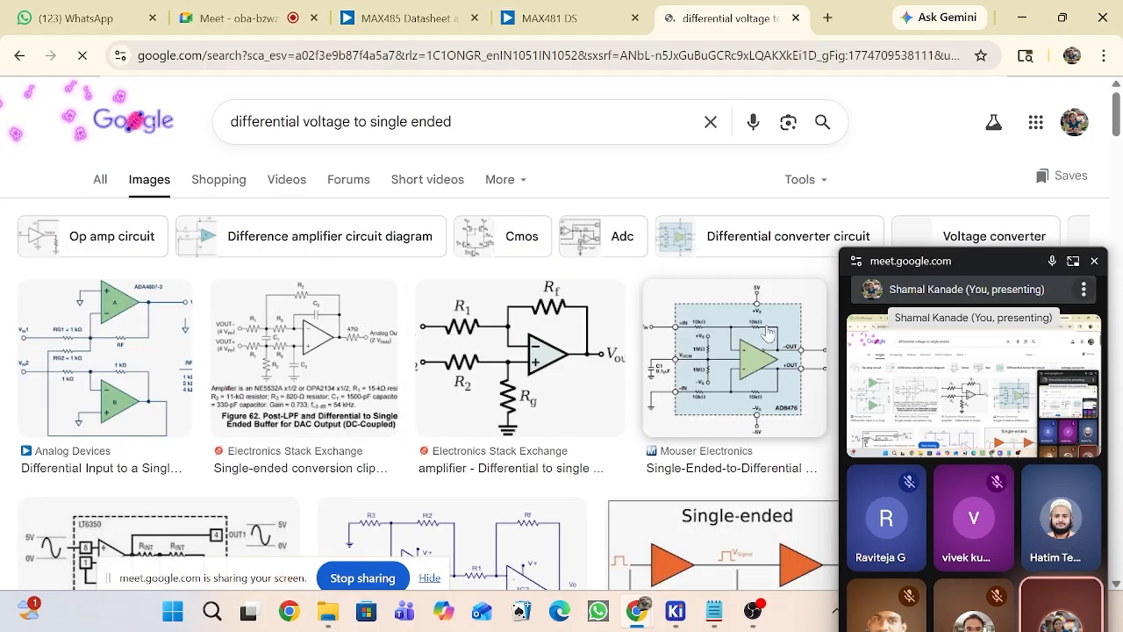
Step: Go back to the MAX481 datasheet and review the twisted-pair A and B lines in Figure 1, clear of the call window
{"action": "left_click", "coordinate": [550, 17]}
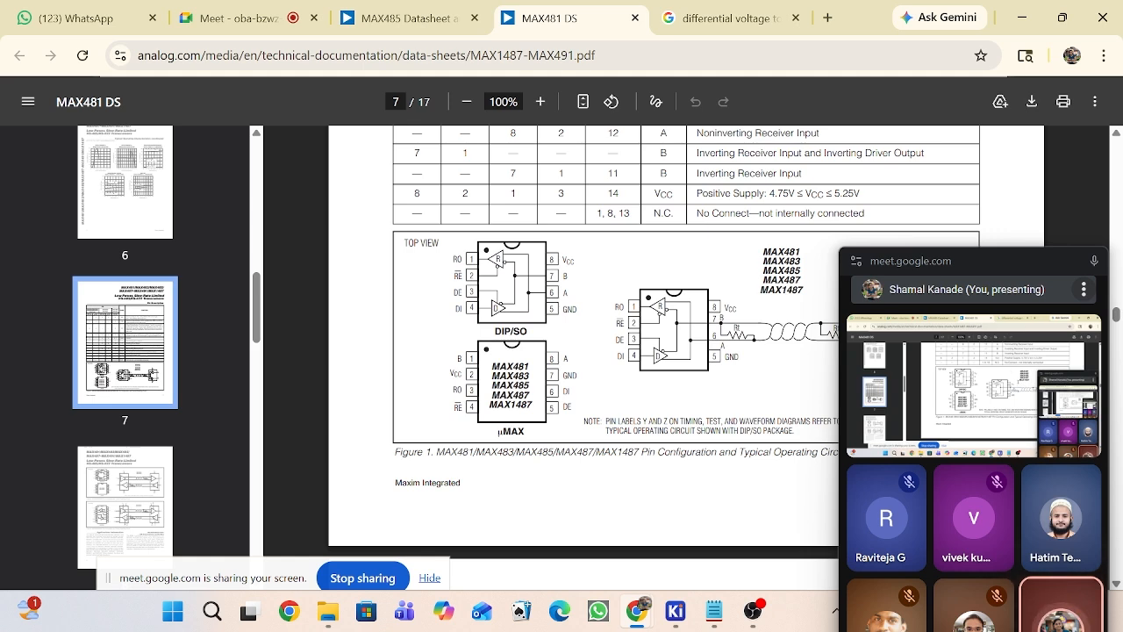
{"action": "left_click_drag", "start_coordinate": [1012, 256], "coordinate": [1030, 300]}
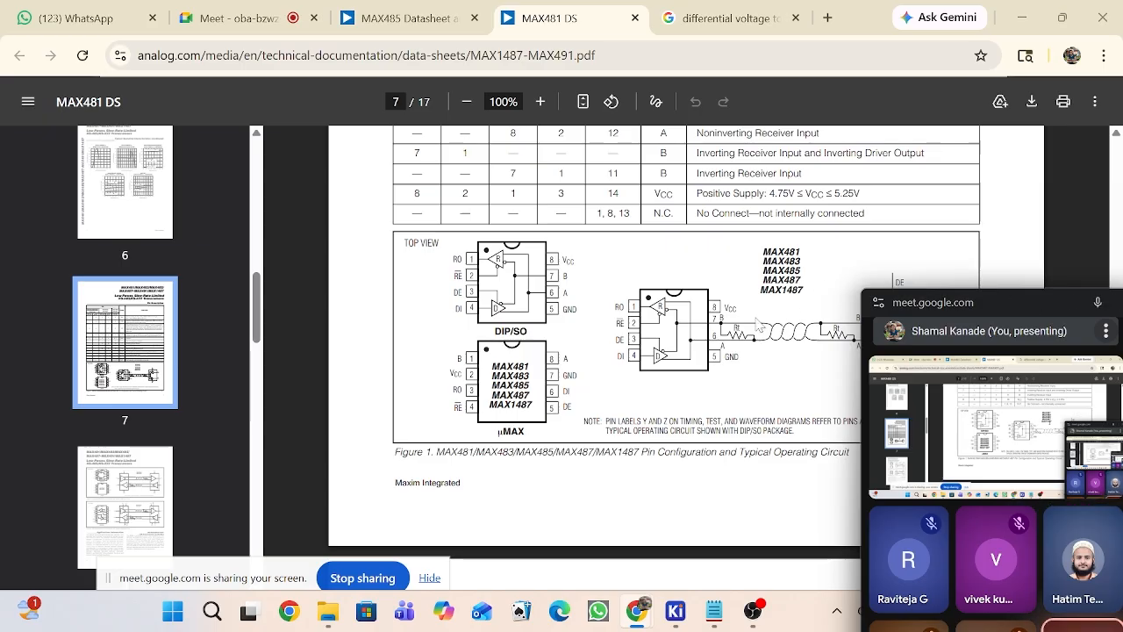
{"action": "mouse_move", "coordinate": [675, 617]}
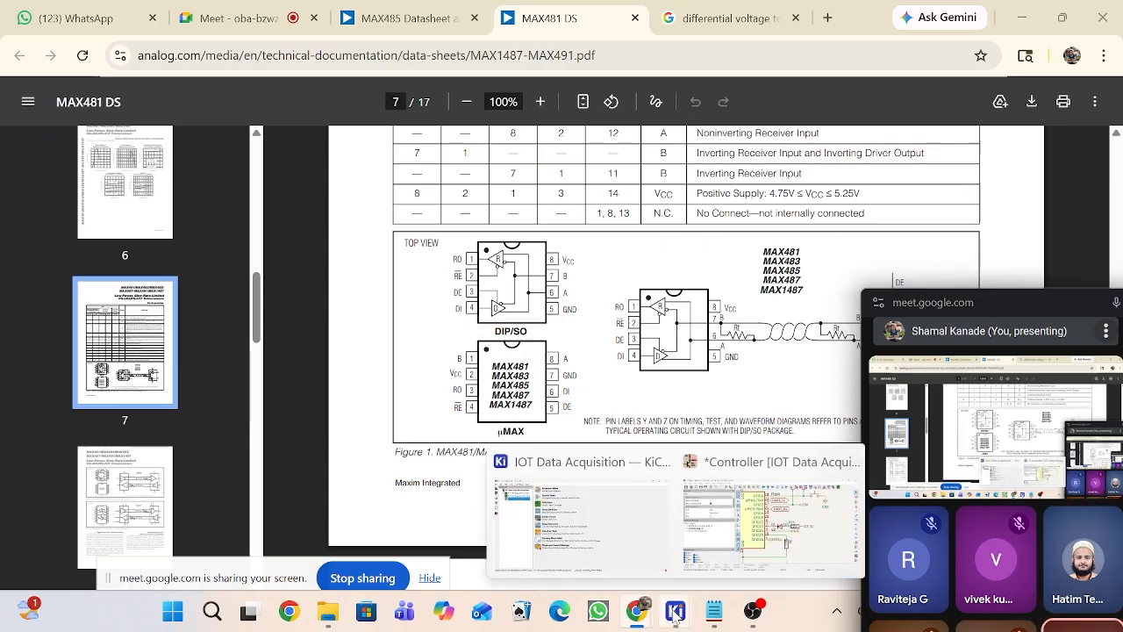
Step: Search for "teachinginfinity" in the Google results tab and open the Teach Infinity whiteboard at teachinfinity.com
{"action": "left_click", "coordinate": [693, 18]}
{"action": "left_click", "coordinate": [692, 56]}
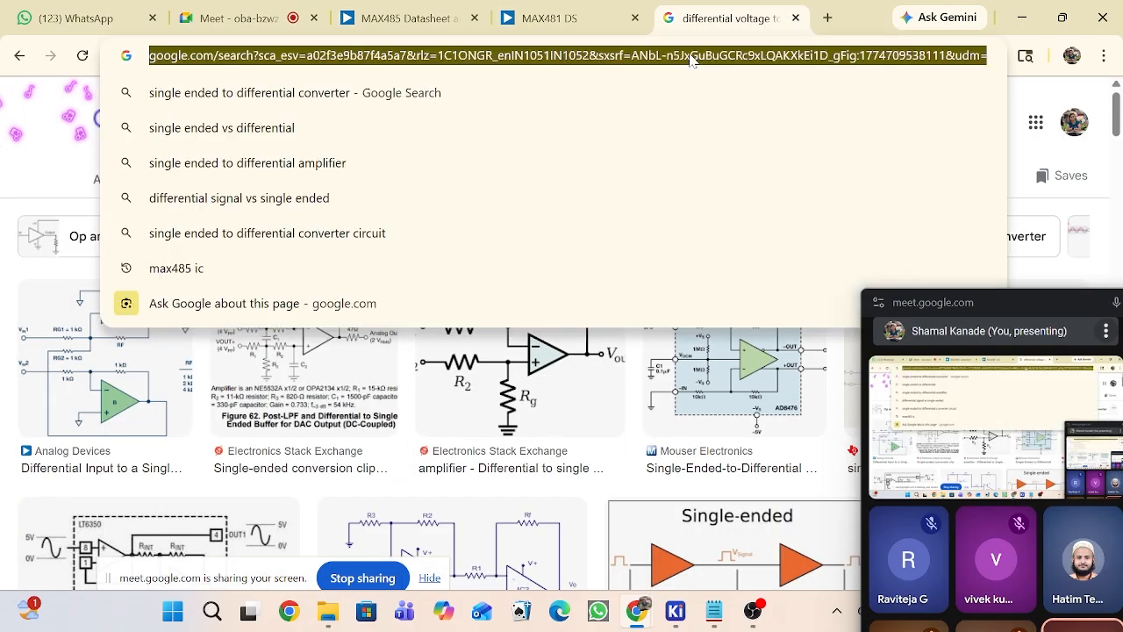
{"action": "type", "text": "teach"}
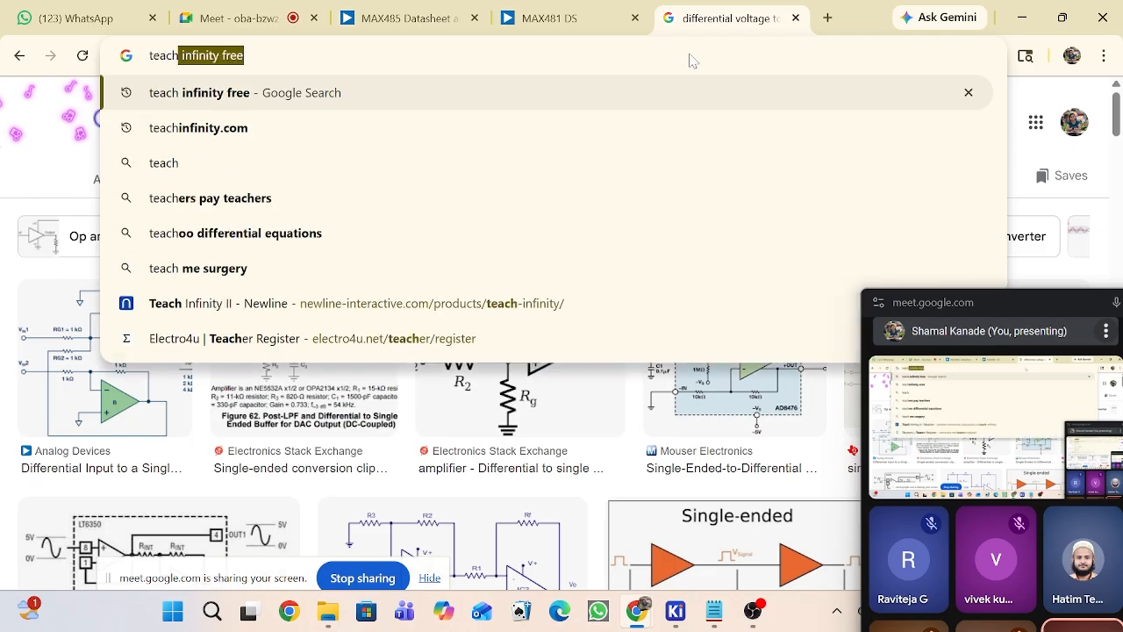
{"action": "type", "text": "ingin"}
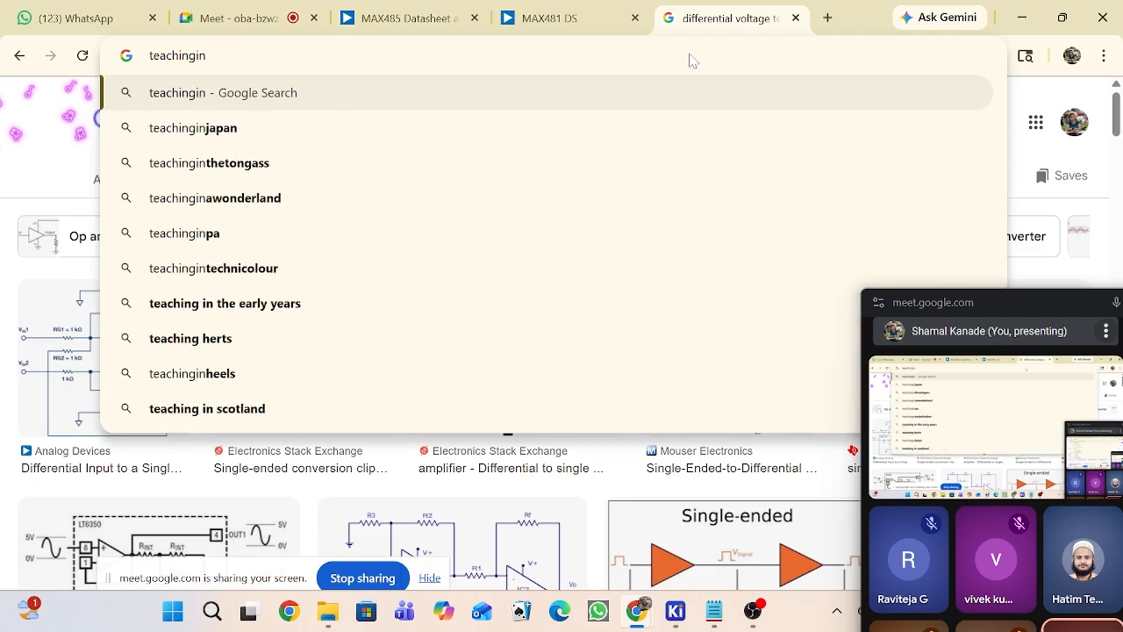
{"action": "type", "text": "finity"}
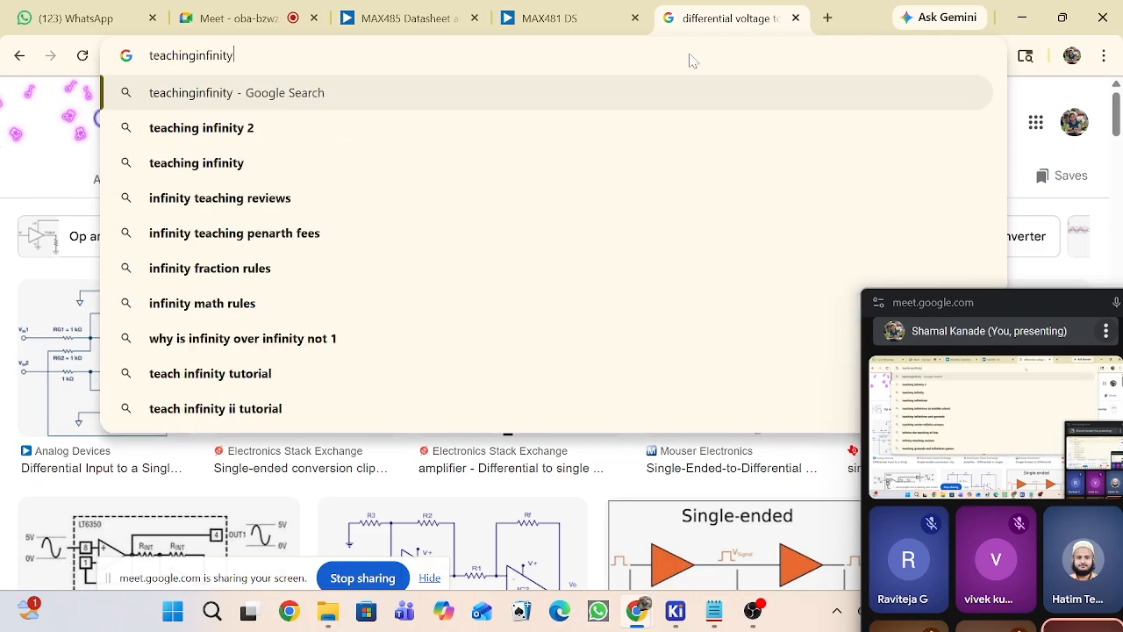
{"action": "key", "text": "Return"}
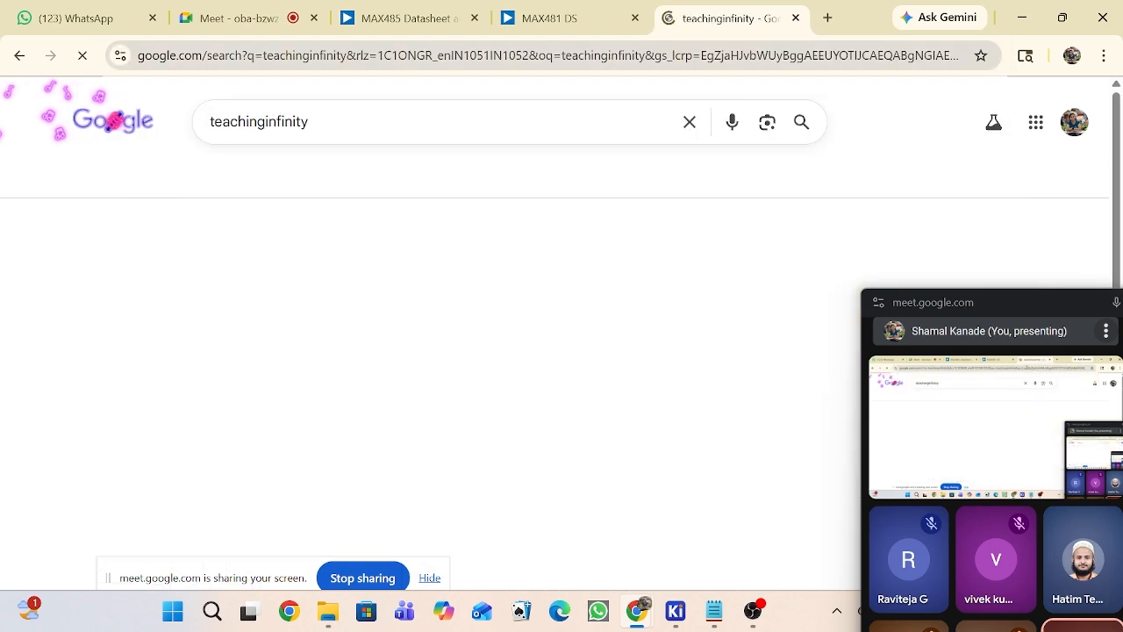
{"action": "scroll", "coordinate": [178, 297], "scroll_direction": "down", "scroll_amount": 4}
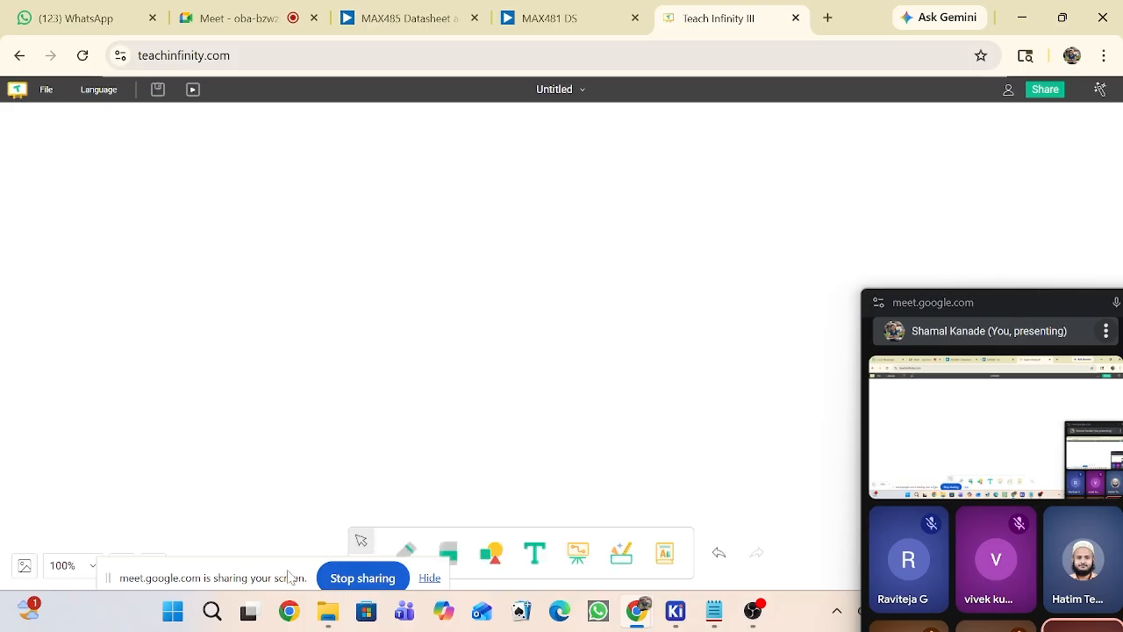
Step: Move the screen-sharing bar off the drawing tools and pen-sketch a single-ended pulse waveform with a mirrored differential pair below it
{"action": "left_click_drag", "start_coordinate": [289, 576], "coordinate": [232, 608]}
{"action": "left_click", "coordinate": [405, 562]}
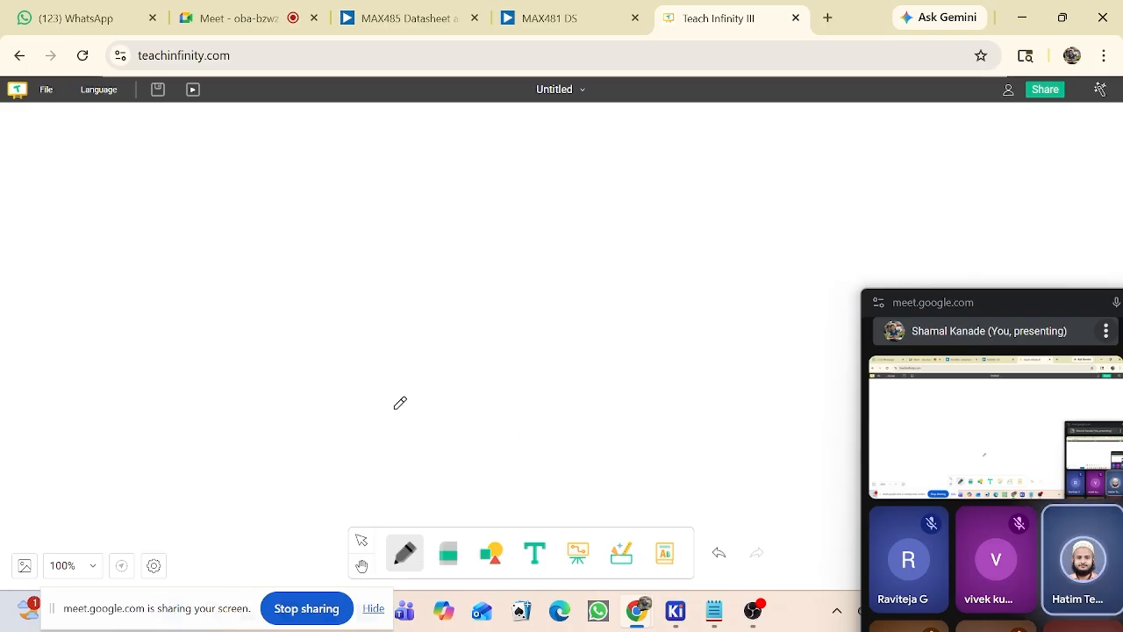
{"action": "mouse_move", "coordinate": [225, 251]}
{"action": "left_mouse_down"}
{"action": "mouse_move", "coordinate": [226, 208]}
{"action": "mouse_move", "coordinate": [296, 208]}
{"action": "mouse_move", "coordinate": [311, 260]}
{"action": "mouse_move", "coordinate": [592, 263]}
{"action": "mouse_move", "coordinate": [590, 252]}
{"action": "mouse_move", "coordinate": [735, 225]}
{"action": "mouse_move", "coordinate": [737, 254]}
{"action": "mouse_move", "coordinate": [786, 257]}
{"action": "left_mouse_up"}
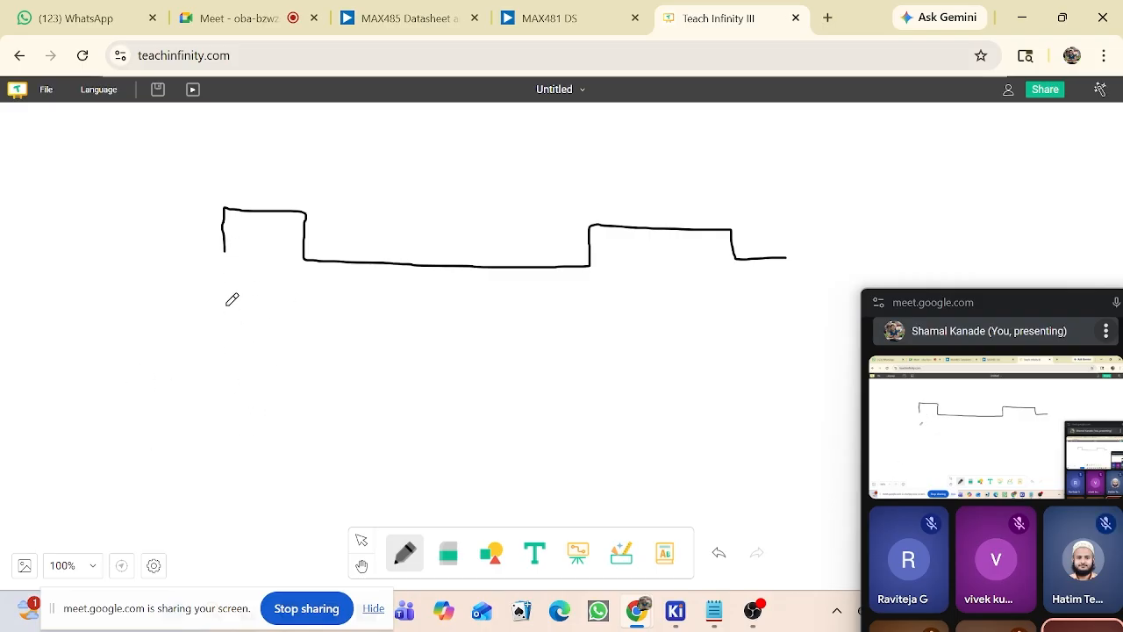
{"action": "mouse_move", "coordinate": [247, 333]}
{"action": "left_mouse_down"}
{"action": "mouse_move", "coordinate": [289, 328]}
{"action": "mouse_move", "coordinate": [292, 371]}
{"action": "mouse_move", "coordinate": [312, 384]}
{"action": "mouse_move", "coordinate": [578, 369]}
{"action": "mouse_move", "coordinate": [581, 323]}
{"action": "mouse_move", "coordinate": [731, 332]}
{"action": "mouse_move", "coordinate": [738, 395]}
{"action": "mouse_move", "coordinate": [786, 404]}
{"action": "left_mouse_up"}
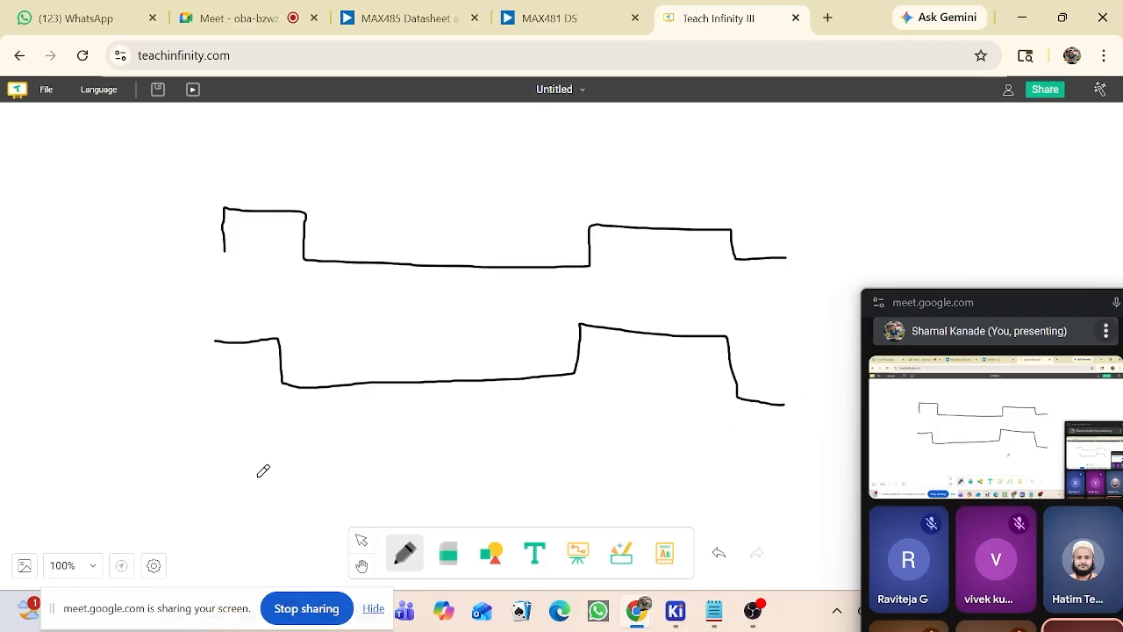
{"action": "mouse_move", "coordinate": [211, 344]}
{"action": "left_mouse_down"}
{"action": "mouse_move", "coordinate": [223, 467]}
{"action": "mouse_move", "coordinate": [290, 468]}
{"action": "mouse_move", "coordinate": [290, 382]}
{"action": "mouse_move", "coordinate": [409, 397]}
{"action": "mouse_move", "coordinate": [579, 386]}
{"action": "mouse_move", "coordinate": [589, 466]}
{"action": "mouse_move", "coordinate": [719, 447]}
{"action": "mouse_move", "coordinate": [732, 439]}
{"action": "mouse_move", "coordinate": [735, 395]}
{"action": "mouse_move", "coordinate": [792, 409]}
{"action": "left_mouse_up"}
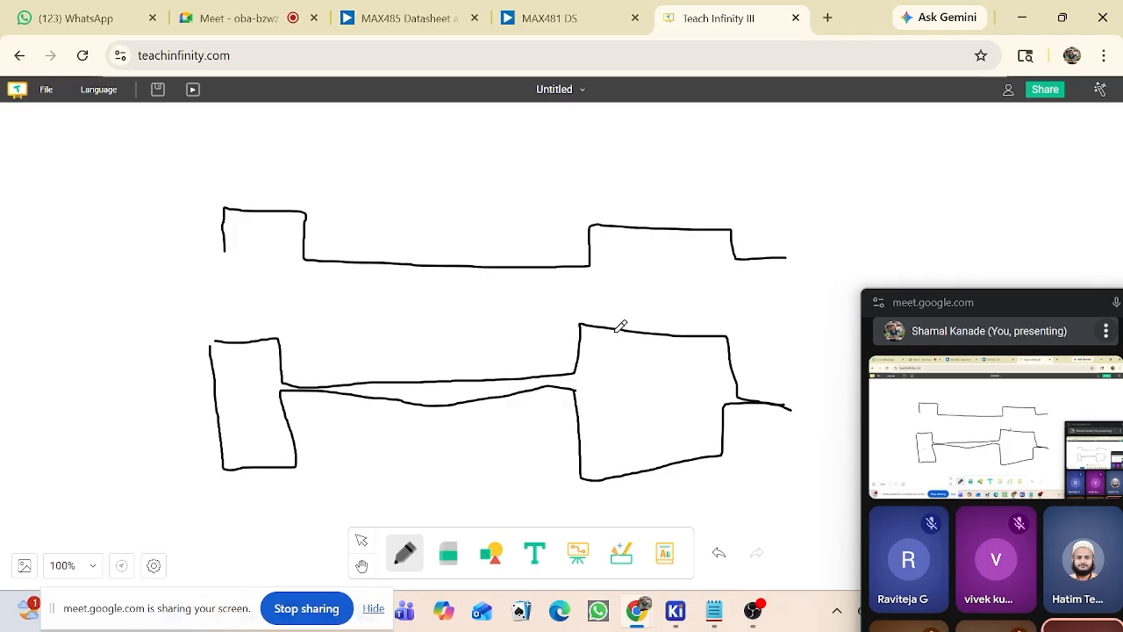
Step: Draw vertical double-headed arrows across both wide pulses of the differential pair and label the upper waveform's levels 3.3 and 0
{"action": "left_click_drag", "start_coordinate": [612, 337], "coordinate": [618, 455]}
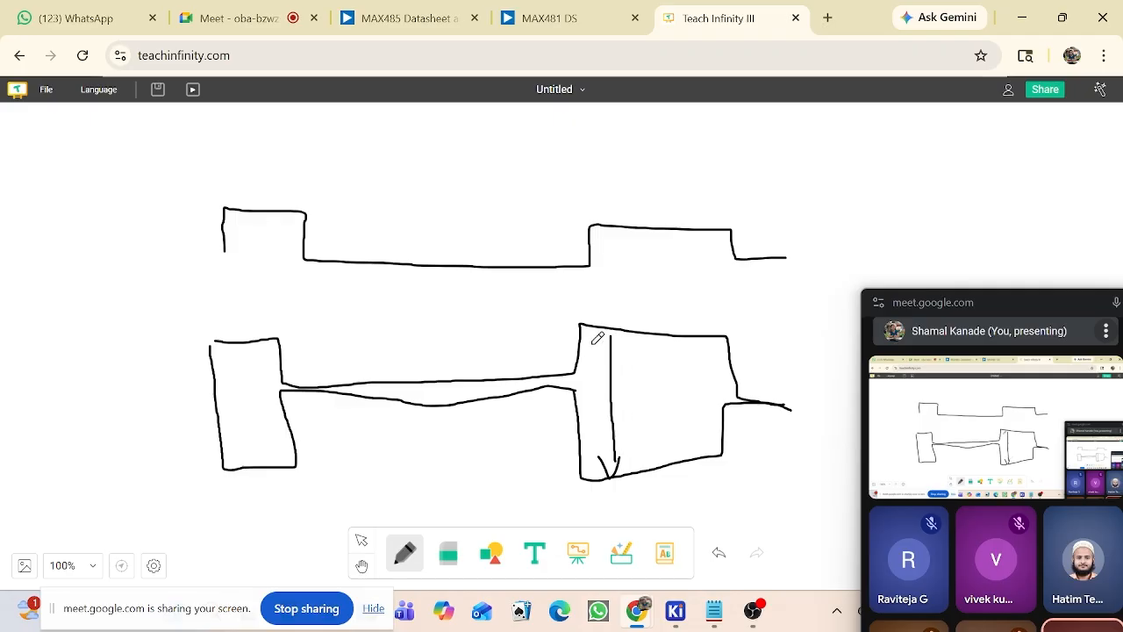
{"action": "mouse_move", "coordinate": [589, 347]}
{"action": "left_mouse_down"}
{"action": "mouse_move", "coordinate": [612, 336]}
{"action": "mouse_move", "coordinate": [627, 363]}
{"action": "left_mouse_up"}
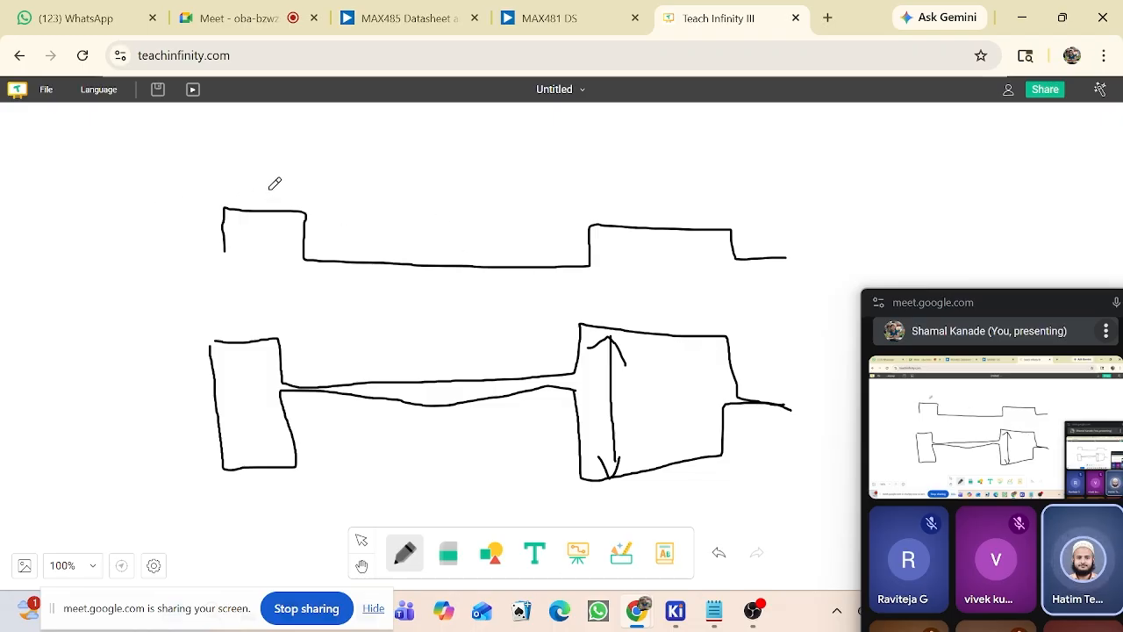
{"action": "mouse_move", "coordinate": [244, 188]}
{"action": "left_mouse_down"}
{"action": "mouse_move", "coordinate": [269, 206]}
{"action": "mouse_move", "coordinate": [278, 182]}
{"action": "mouse_move", "coordinate": [274, 214]}
{"action": "left_mouse_up"}
{"action": "mouse_move", "coordinate": [439, 226]}
{"action": "left_mouse_down"}
{"action": "mouse_move", "coordinate": [425, 252]}
{"action": "mouse_move", "coordinate": [441, 227]}
{"action": "left_mouse_up"}
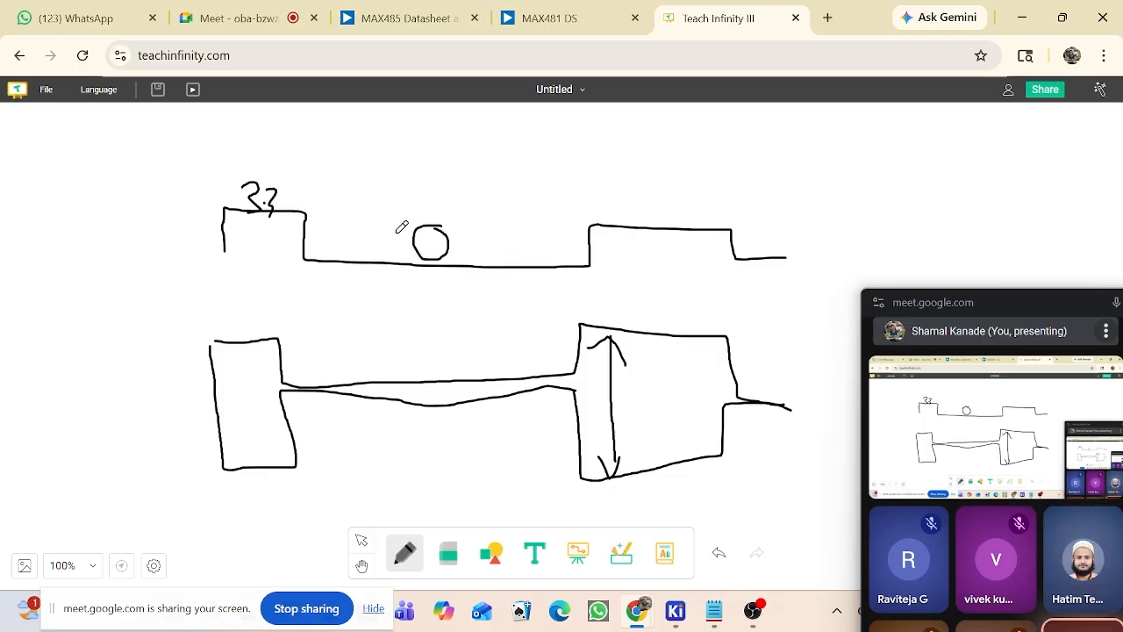
{"action": "mouse_move", "coordinate": [234, 350]}
{"action": "left_mouse_down"}
{"action": "mouse_move", "coordinate": [234, 470]}
{"action": "mouse_move", "coordinate": [245, 463]}
{"action": "left_mouse_up"}
{"action": "mouse_move", "coordinate": [225, 359]}
{"action": "left_mouse_down"}
{"action": "mouse_move", "coordinate": [231, 342]}
{"action": "mouse_move", "coordinate": [239, 358]}
{"action": "left_mouse_up"}
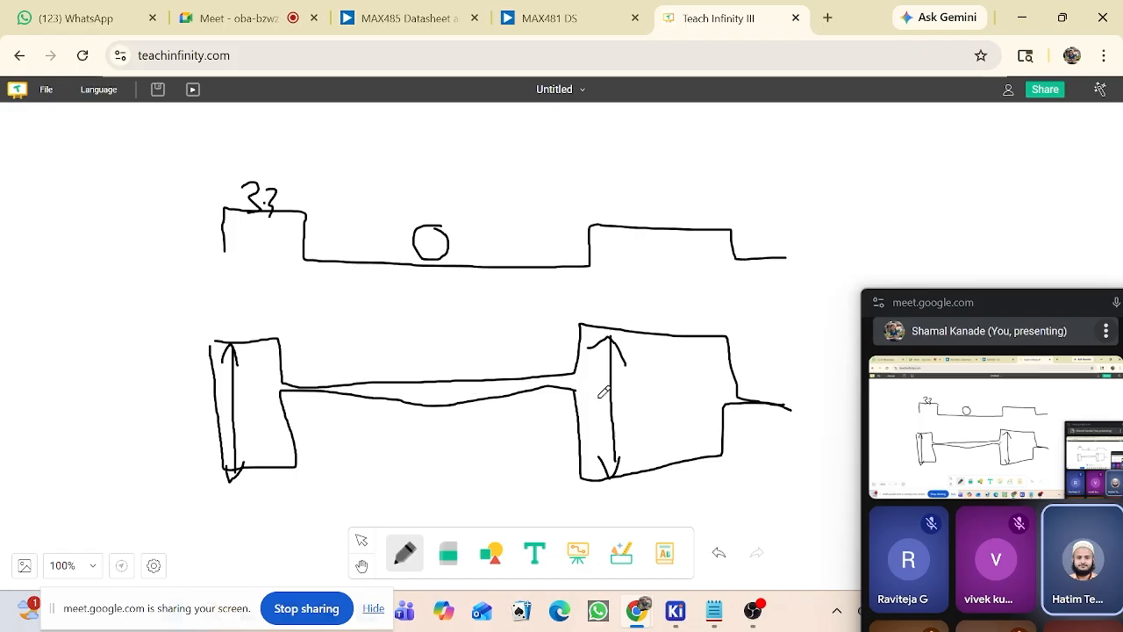
Step: Return from the whiteboard to the MAX481 datasheet and uncover the Figure 1 operating circuit by moving the floating call window
{"action": "left_click_drag", "start_coordinate": [1001, 300], "coordinate": [1006, 214]}
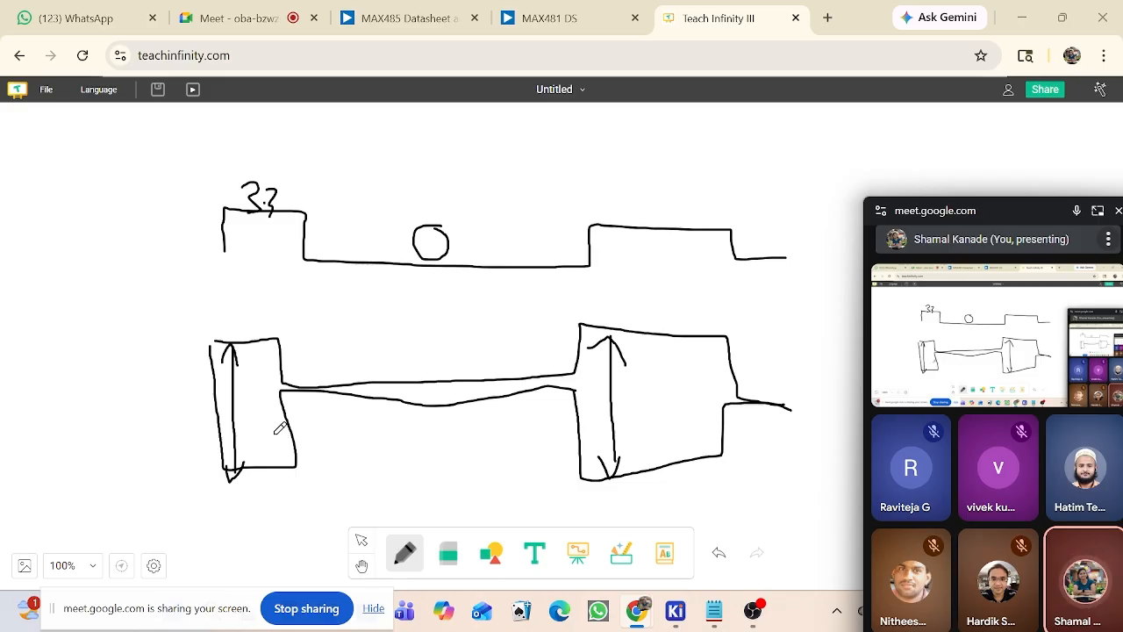
{"action": "left_click", "coordinate": [544, 18]}
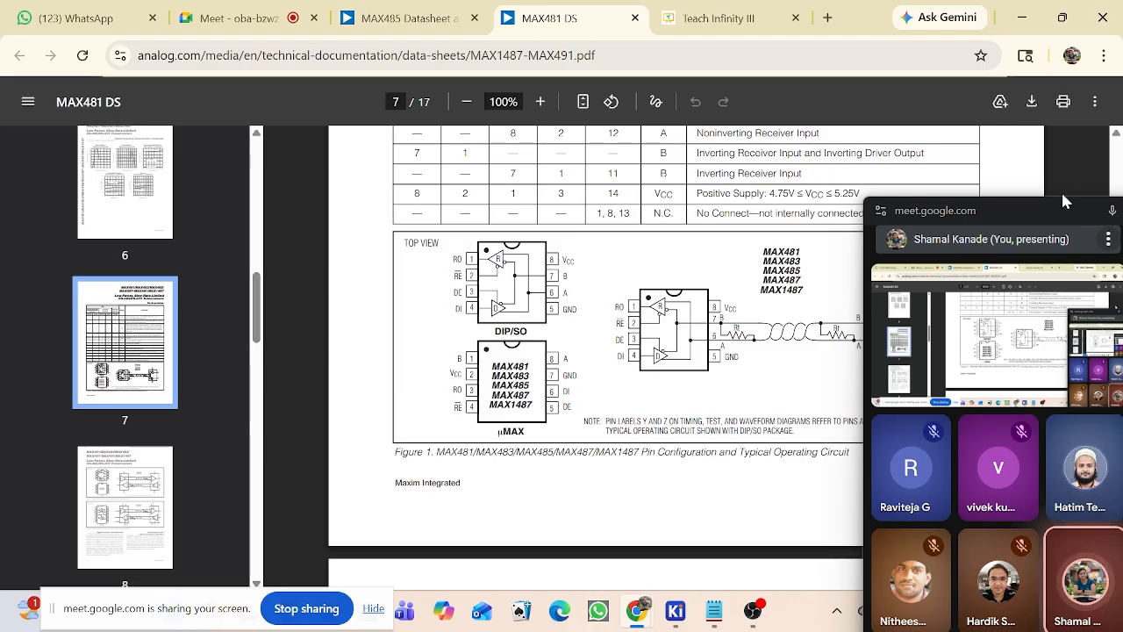
{"action": "left_click_drag", "start_coordinate": [1047, 210], "coordinate": [1078, 383]}
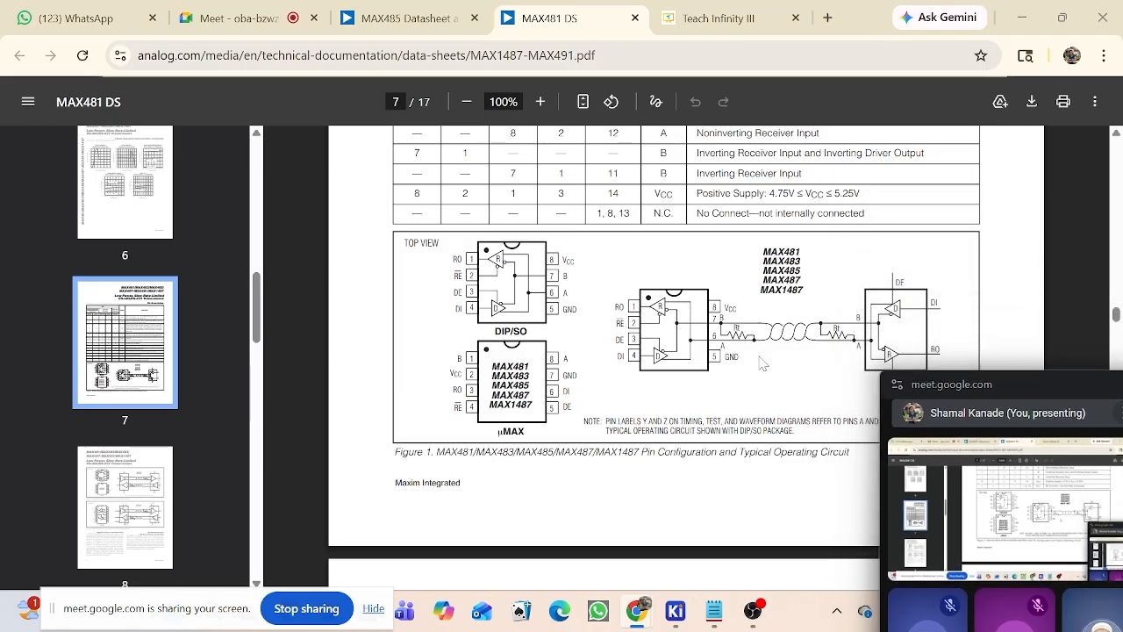
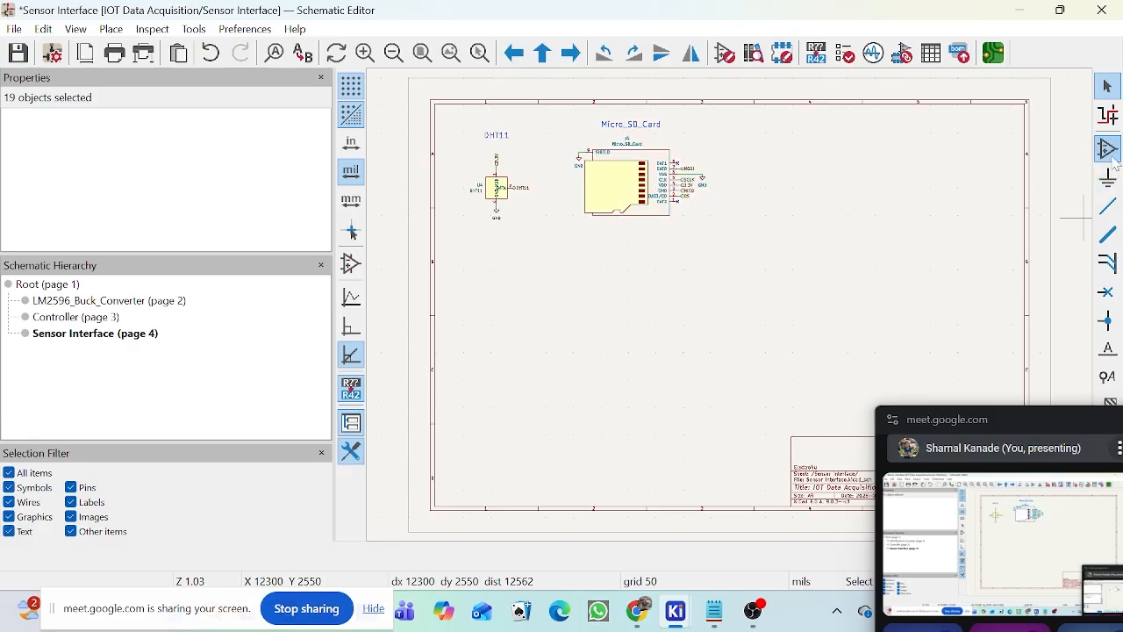
Step: Add a MAX485E transceiver symbol from the Interface_UART library to the open area beside the Micro_SD_Card circuit
{"action": "left_click", "coordinate": [898, 329]}
{"action": "type", "text": "max"}
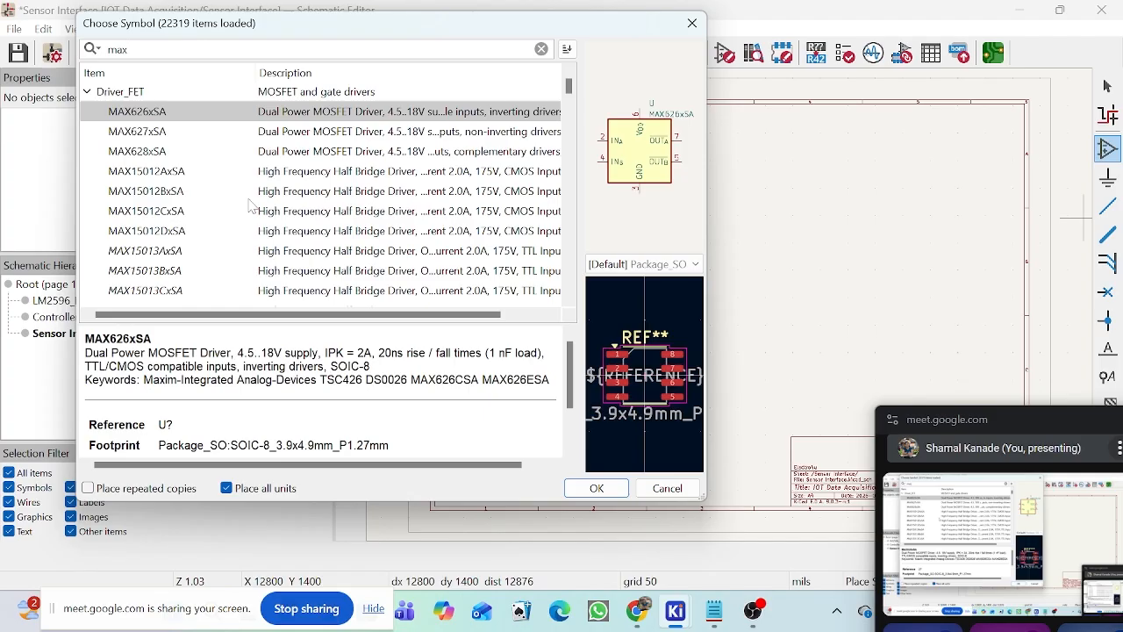
{"action": "type", "text": "485"}
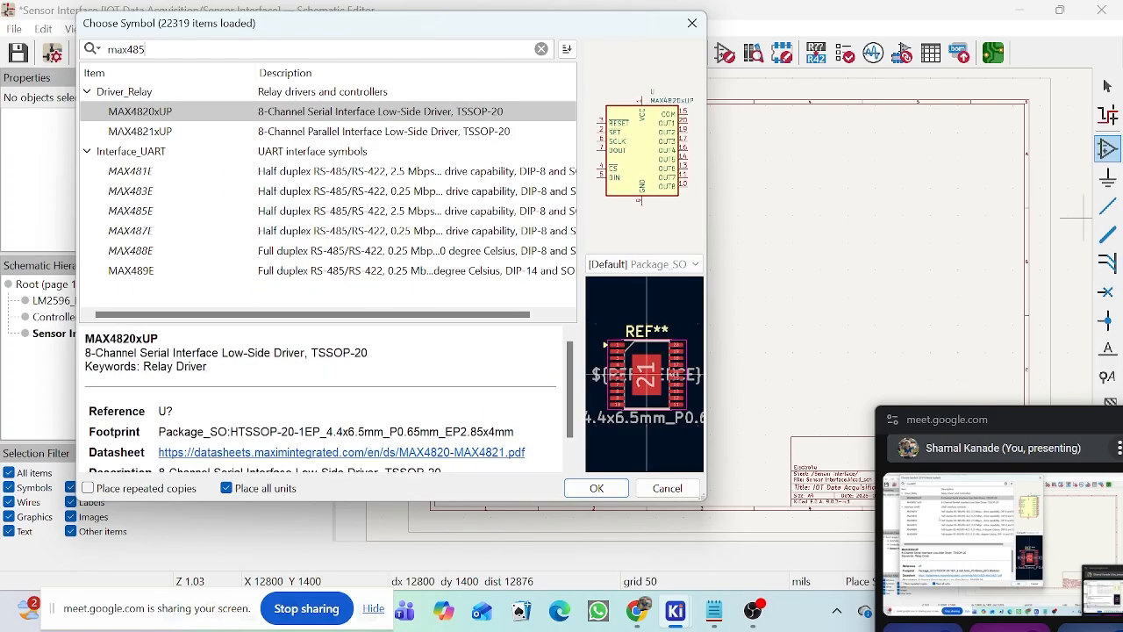
{"action": "left_click", "coordinate": [614, 488]}
{"action": "scroll", "coordinate": [865, 263], "scroll_direction": "up", "scroll_amount": 5}
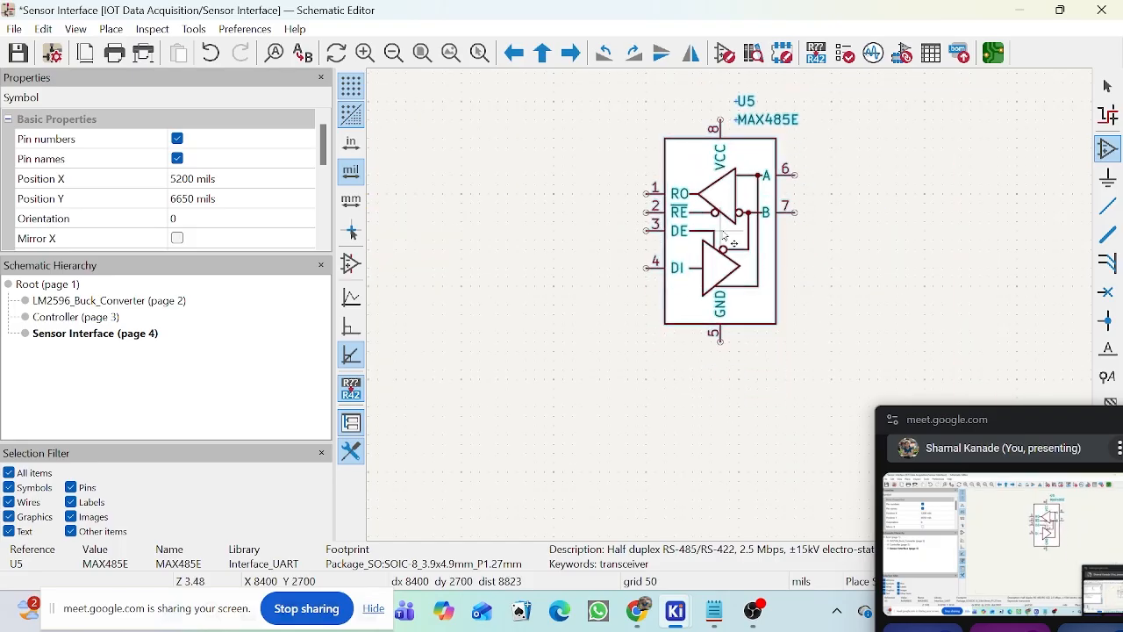
{"action": "scroll", "coordinate": [724, 237], "scroll_direction": "down", "scroll_amount": 2}
{"action": "scroll", "coordinate": [743, 304], "scroll_direction": "up", "scroll_amount": 2}
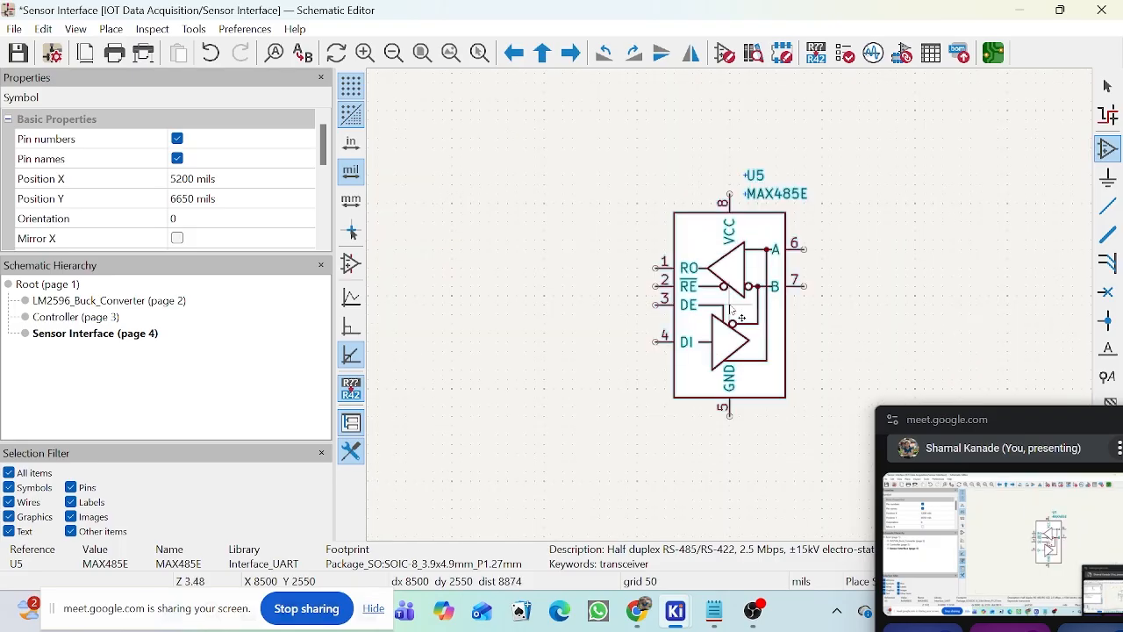
{"action": "scroll", "coordinate": [736, 311], "scroll_direction": "down", "scroll_amount": 2}
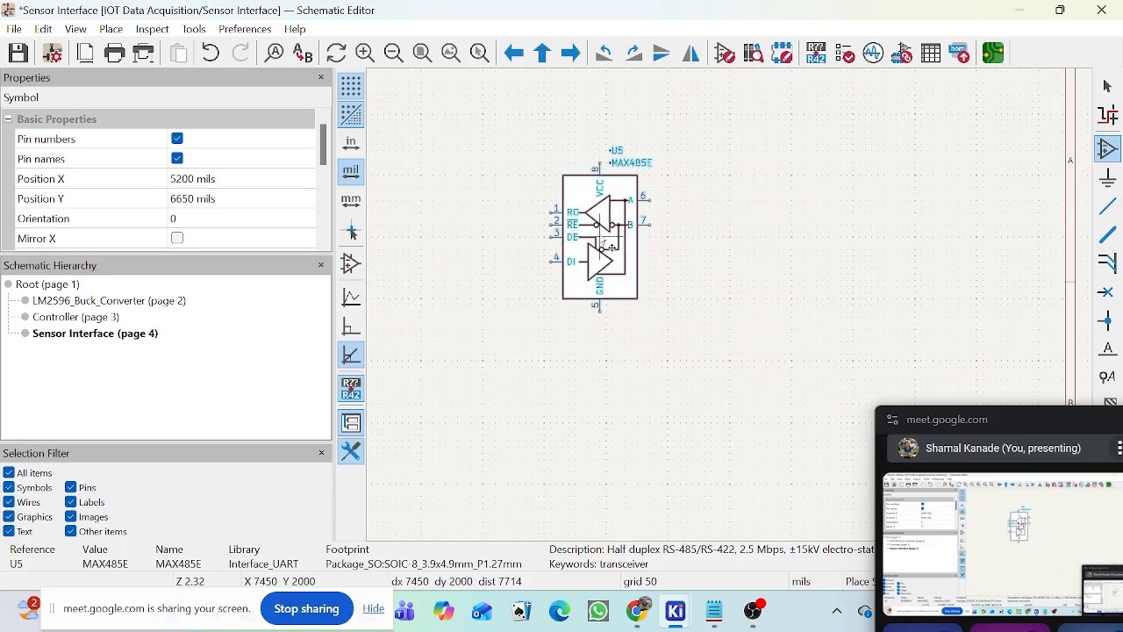
{"action": "left_click", "coordinate": [604, 246]}
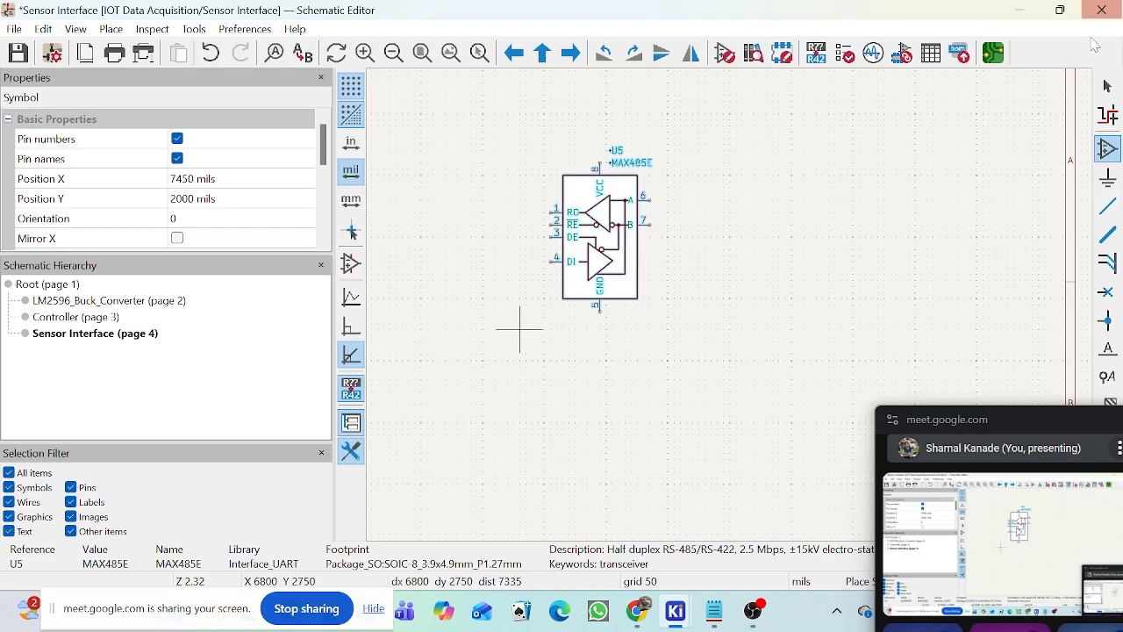
{"action": "left_click", "coordinate": [1108, 88]}
{"action": "scroll", "coordinate": [674, 316], "scroll_direction": "up", "scroll_amount": 2}
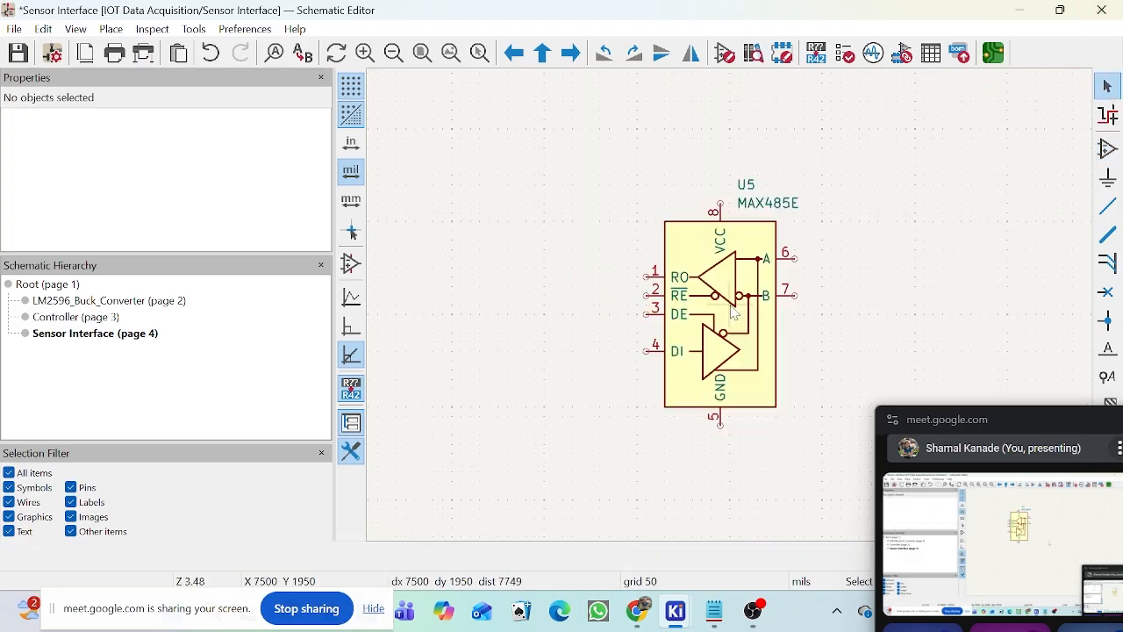
Step: Wire the MAX485E's RE and DE pins together and extend a shared wire away from the chip
{"action": "scroll", "coordinate": [674, 316], "scroll_direction": "up", "scroll_amount": 1}
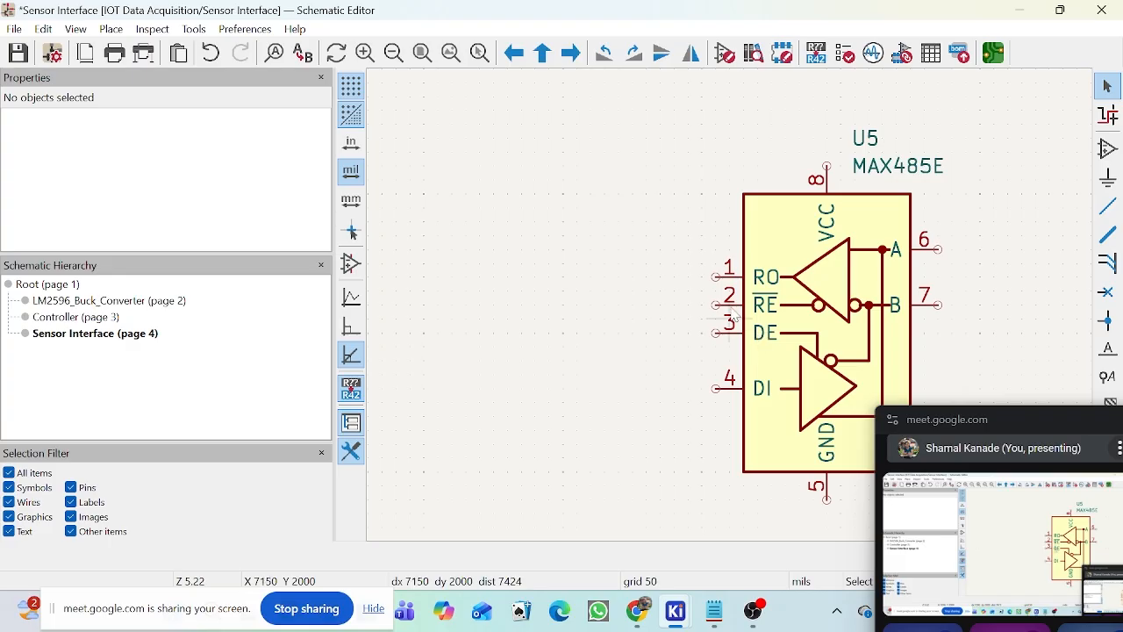
{"action": "left_click", "coordinate": [1105, 205]}
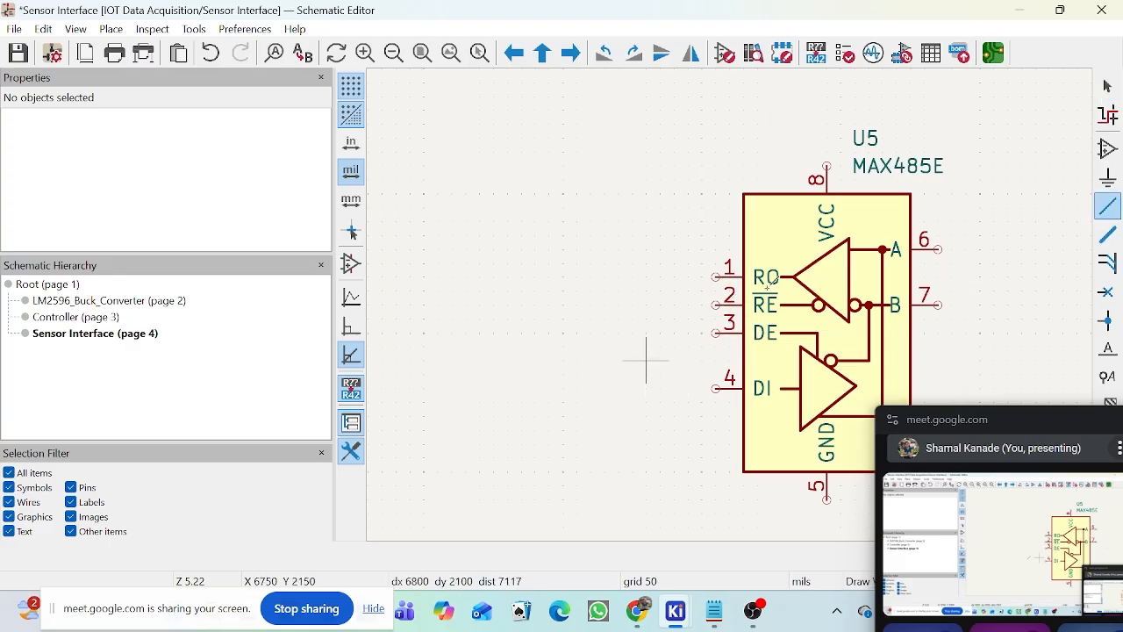
{"action": "left_click", "coordinate": [716, 304]}
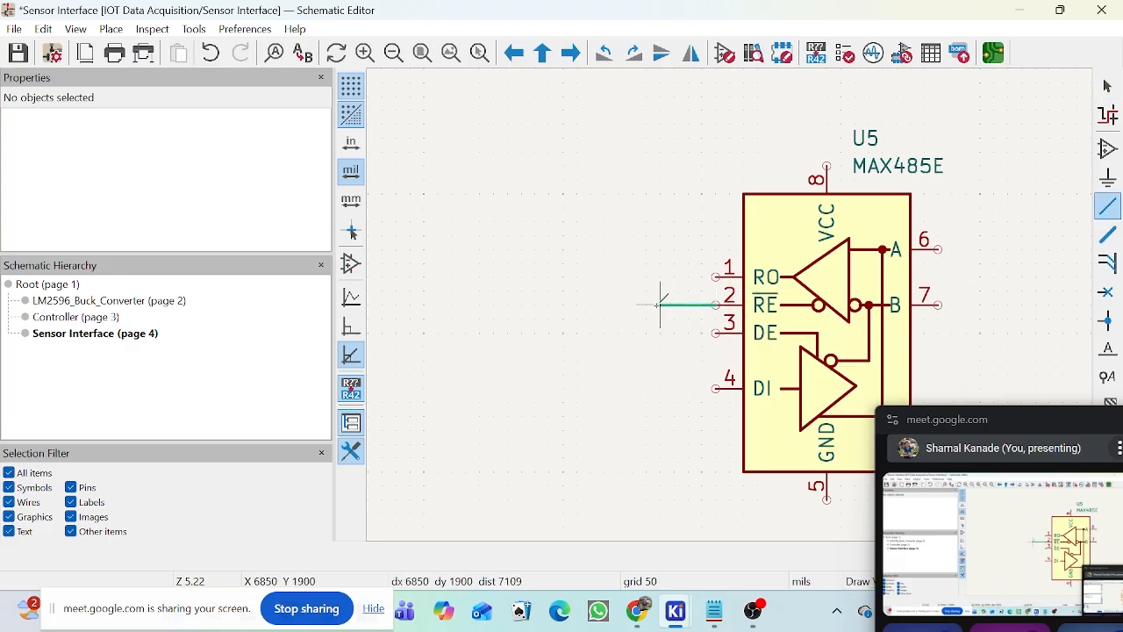
{"action": "left_click", "coordinate": [716, 333]}
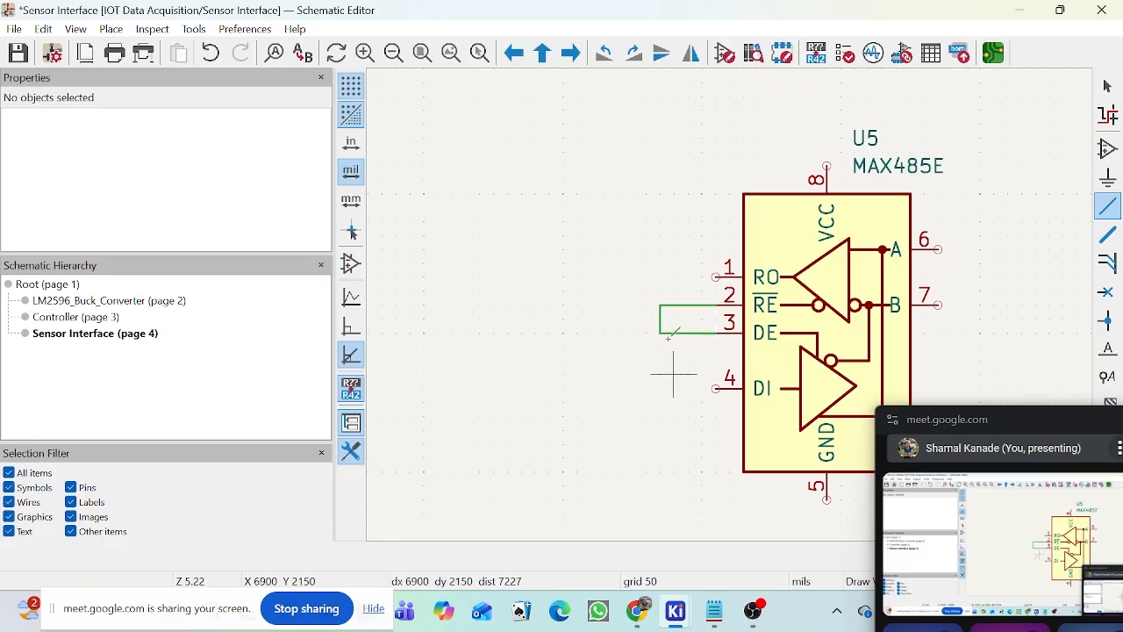
{"action": "left_click", "coordinate": [660, 305]}
{"action": "double_click", "coordinate": [591, 305]}
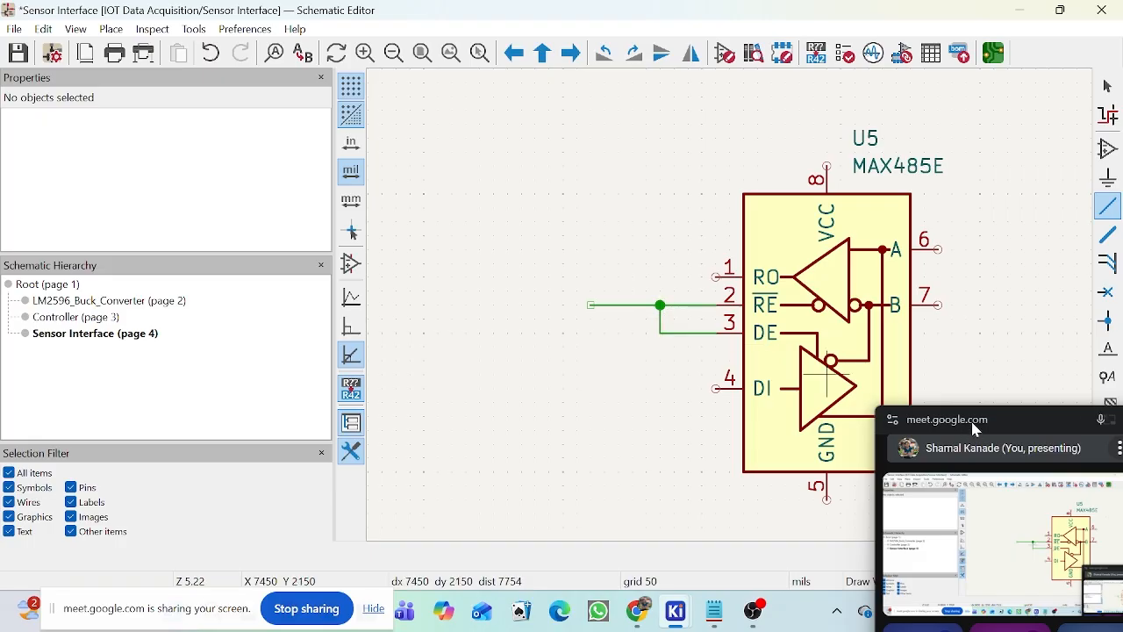
{"action": "left_click_drag", "start_coordinate": [1030, 425], "coordinate": [1017, 469]}
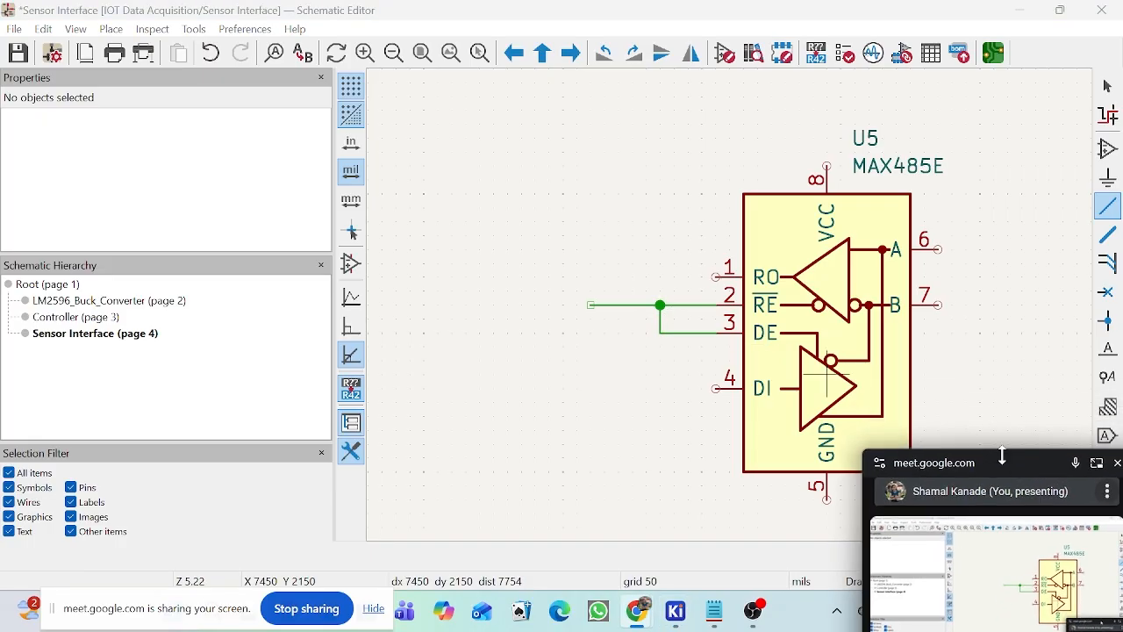
{"action": "left_click", "coordinate": [716, 387]}
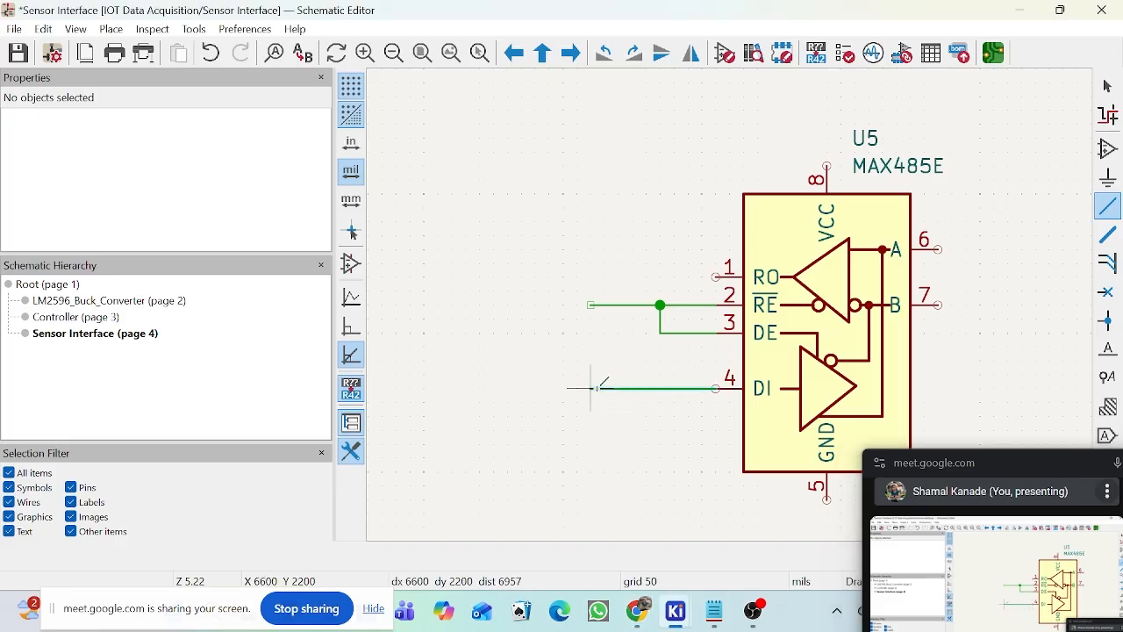
{"action": "right_click", "coordinate": [599, 388]}
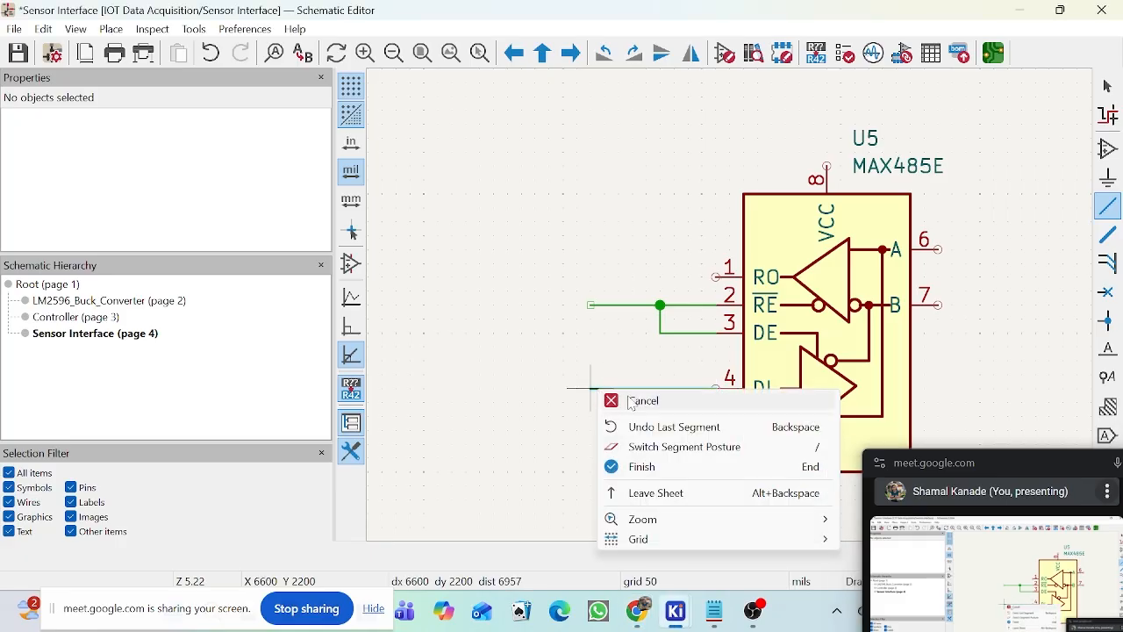
{"action": "left_click", "coordinate": [627, 401]}
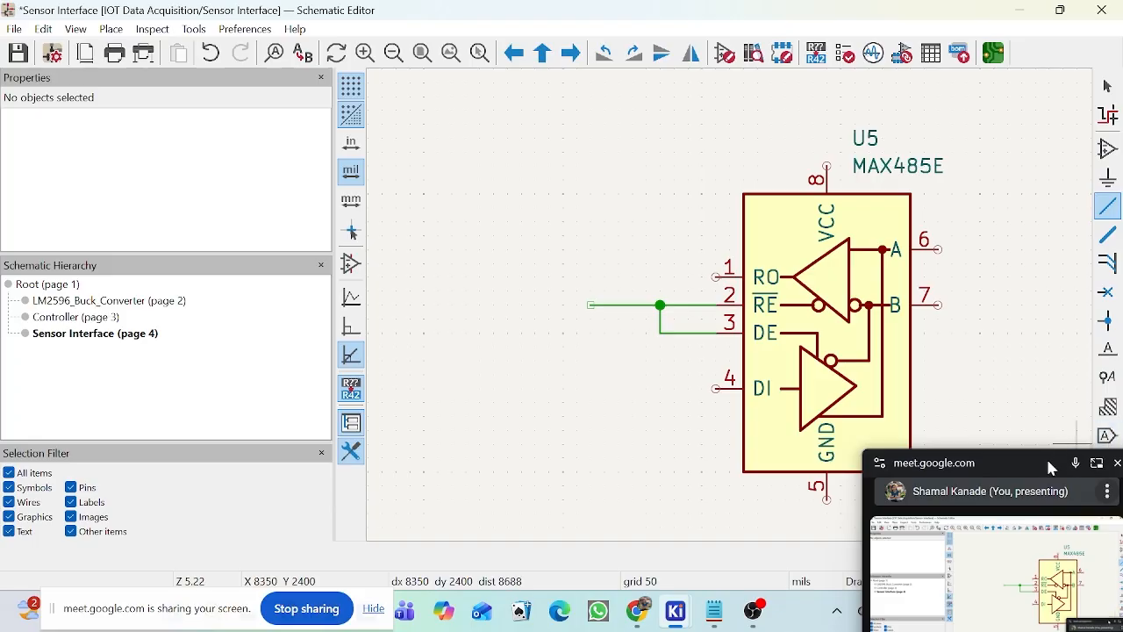
{"action": "left_click_drag", "start_coordinate": [1046, 456], "coordinate": [976, 546]}
{"action": "left_click", "coordinate": [1108, 435]}
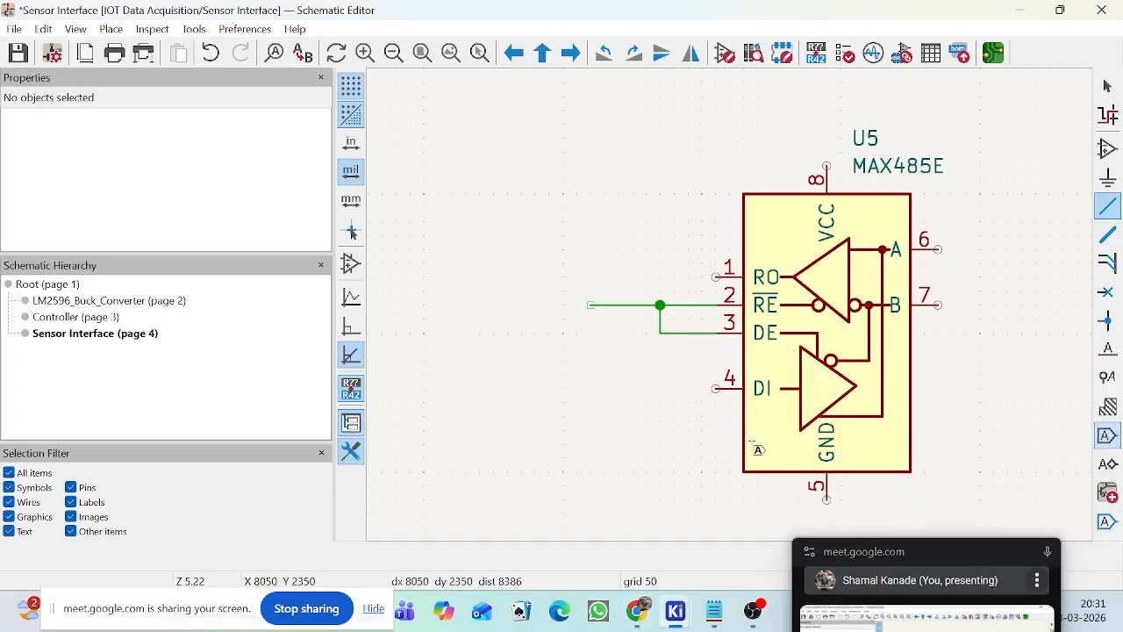
{"action": "left_click", "coordinate": [615, 407]}
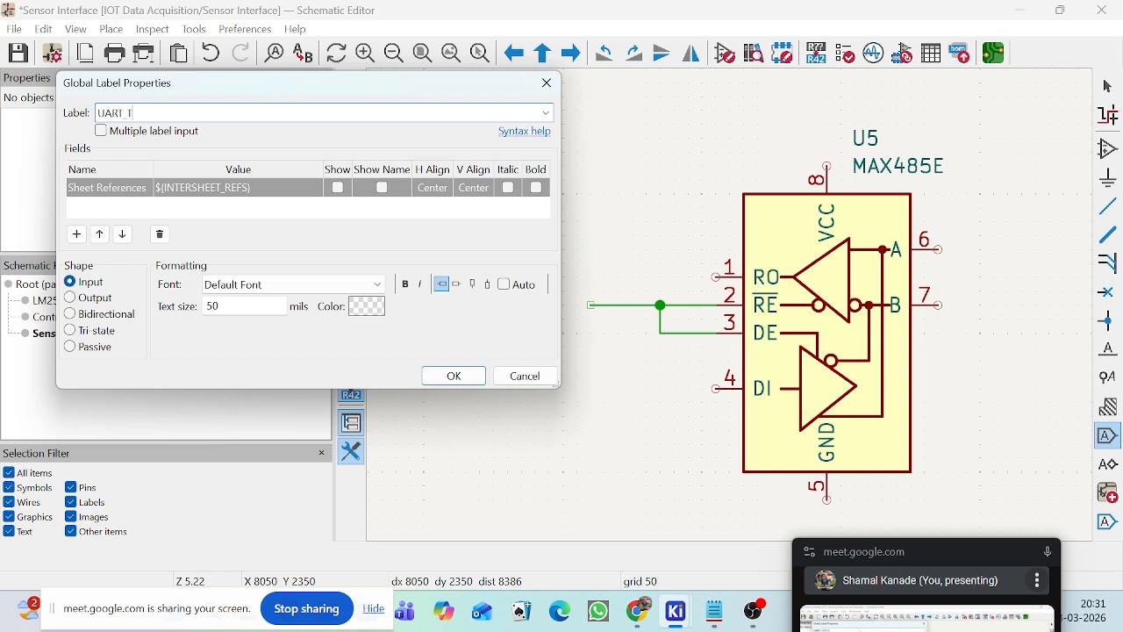
{"action": "left_click", "coordinate": [452, 376]}
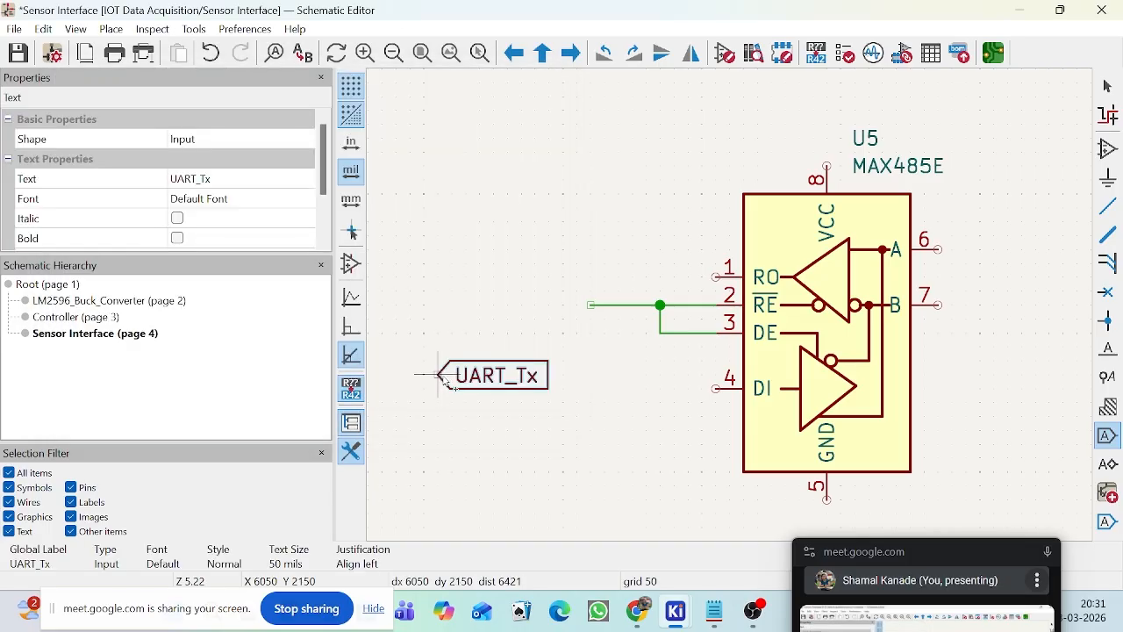
{"action": "key", "text": "Escape"}
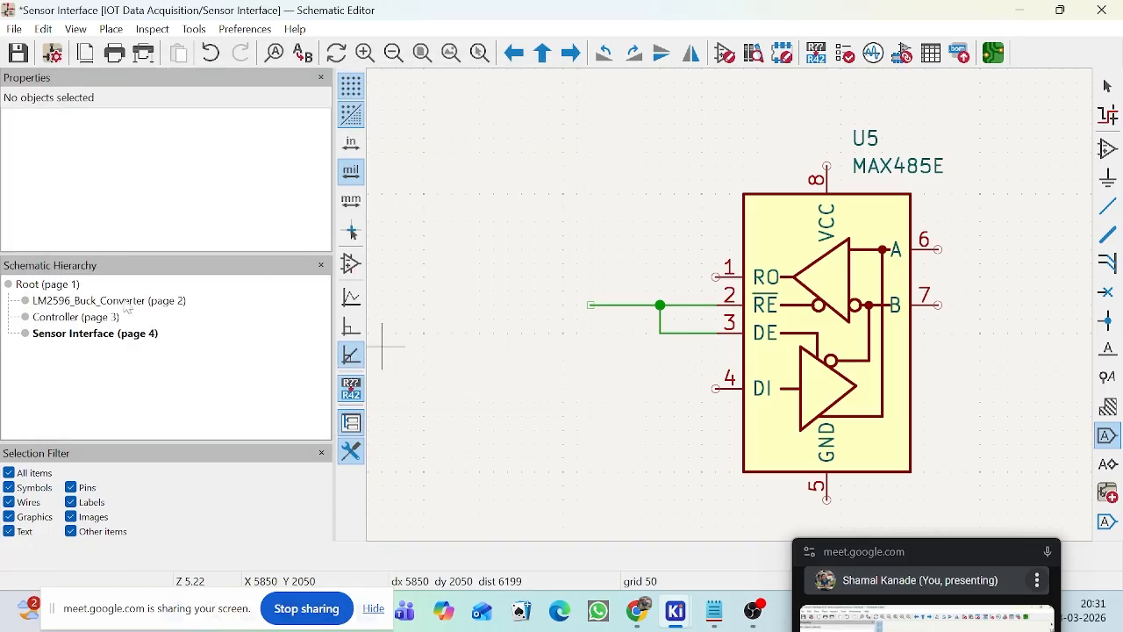
Step: Copy the UART_Tx and UART_Rx global labels from the ESP-12F on the Controller sheet and paste them beside the MAX485E's input pins
{"action": "scroll", "coordinate": [439, 325], "scroll_direction": "down", "scroll_amount": 5}
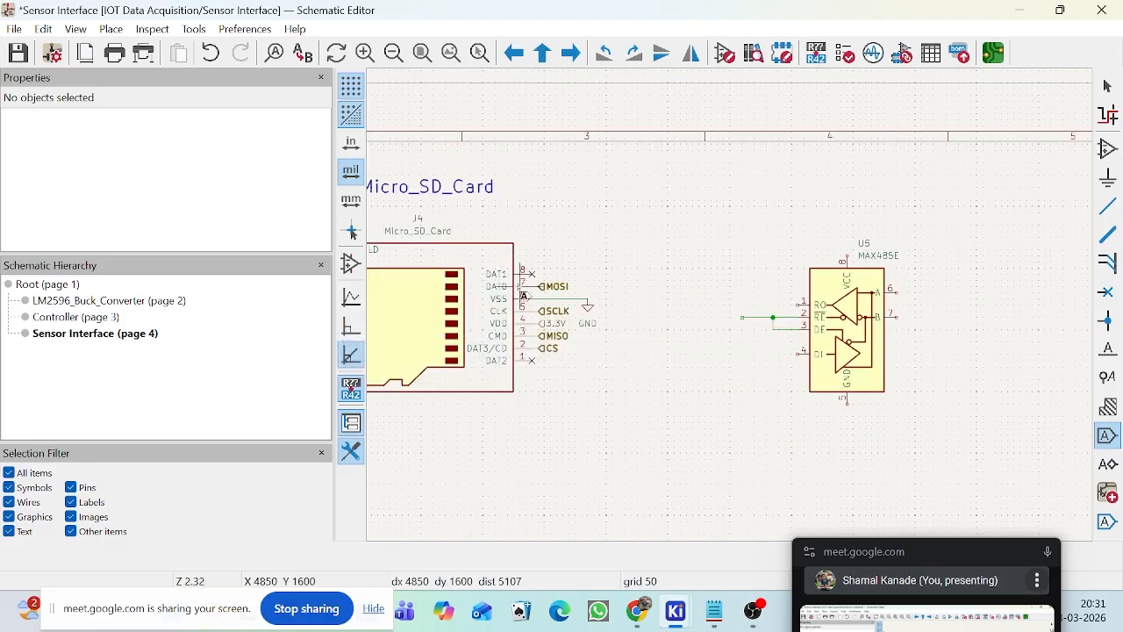
{"action": "left_click", "coordinate": [70, 316]}
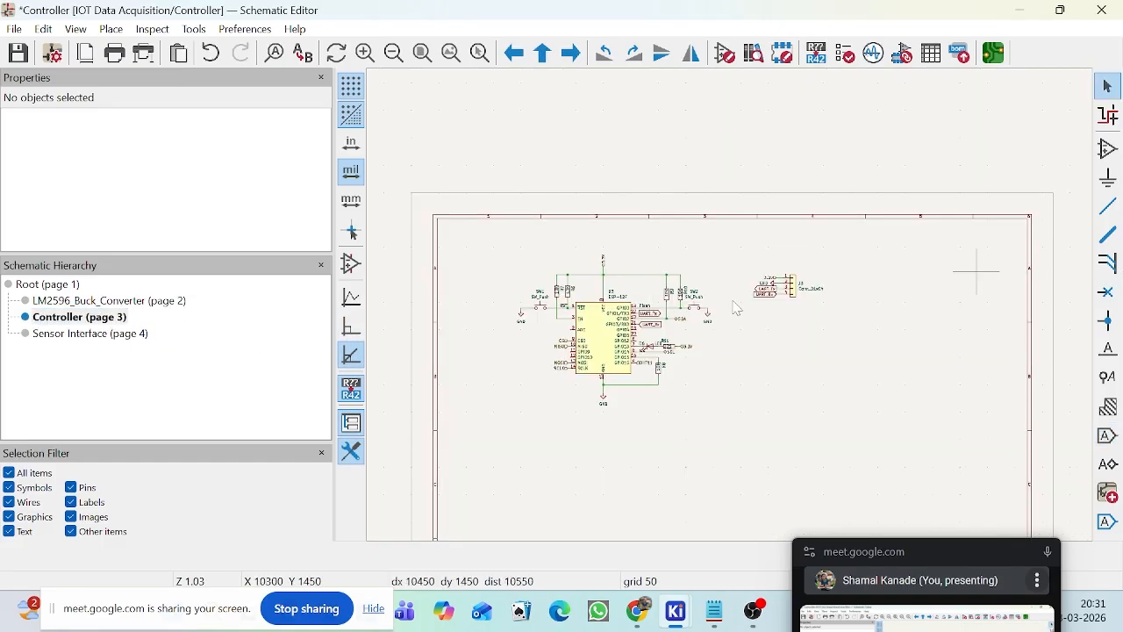
{"action": "scroll", "coordinate": [977, 271], "scroll_direction": "up", "scroll_amount": 3}
{"action": "left_click", "coordinate": [683, 250]}
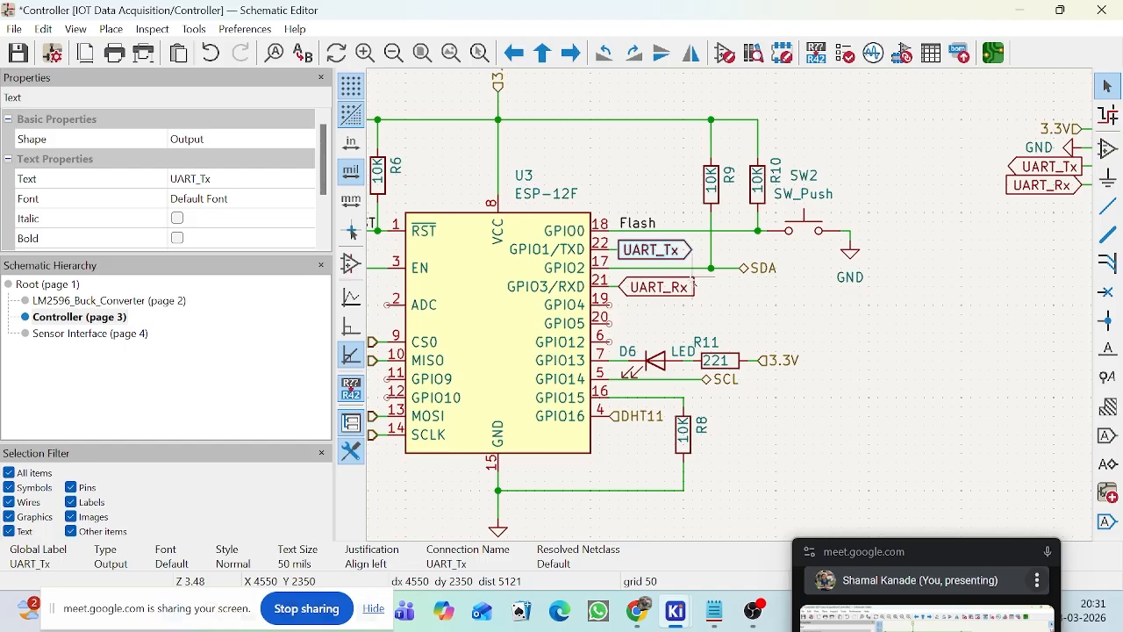
{"action": "left_click", "coordinate": [693, 287], "text": "shift"}
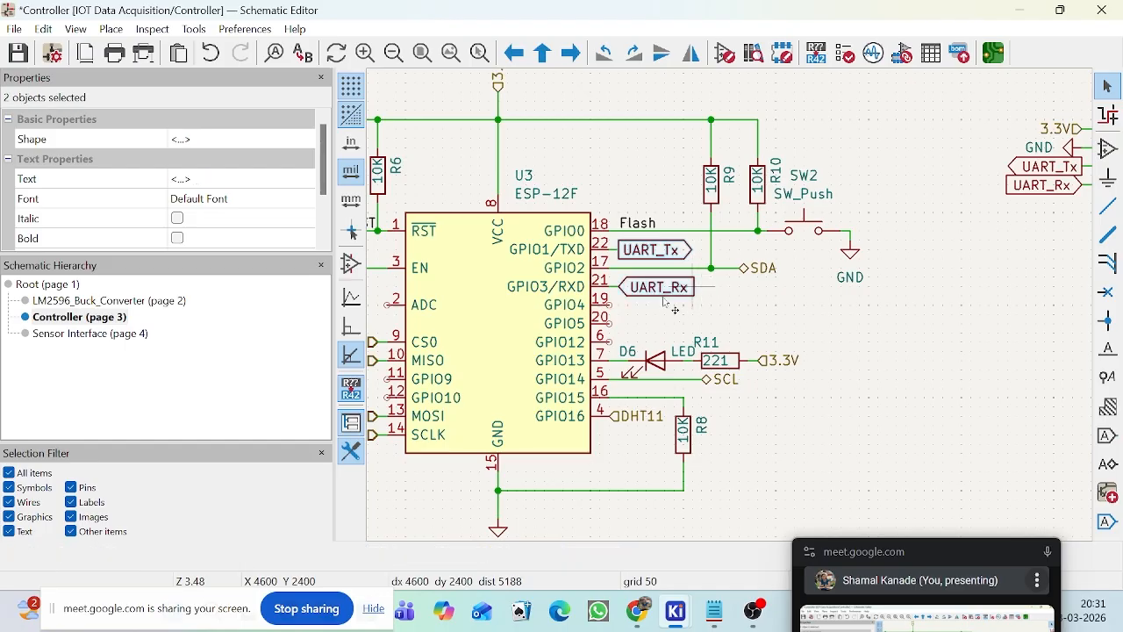
{"action": "left_click", "coordinate": [114, 335]}
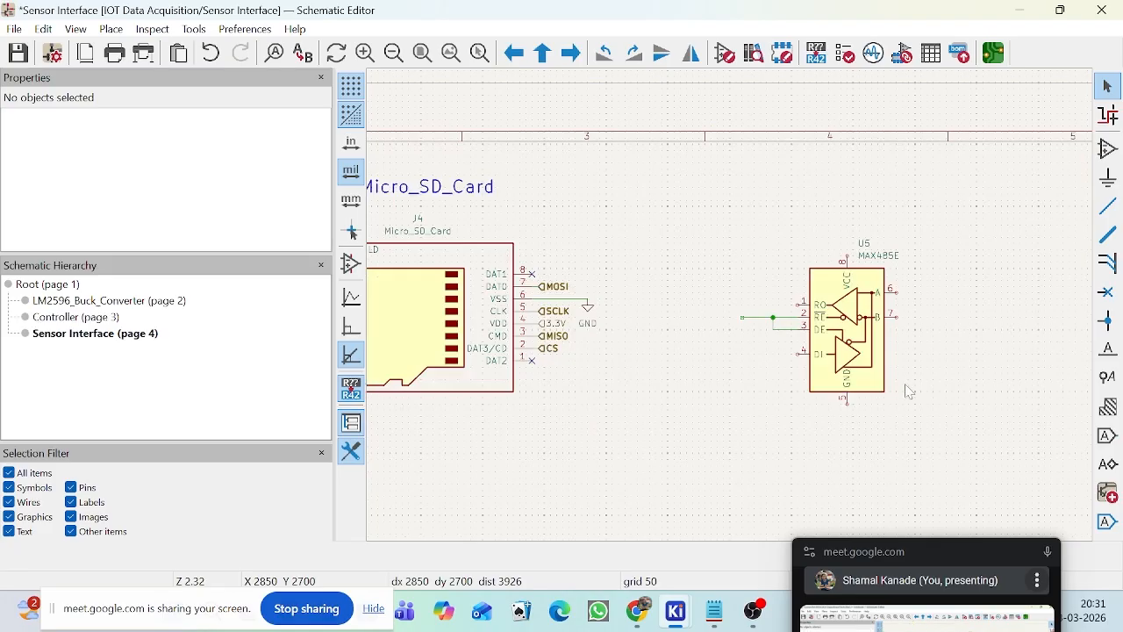
{"action": "key", "text": "ctrl+v"}
{"action": "scroll", "coordinate": [764, 327], "scroll_direction": "up", "scroll_amount": 3}
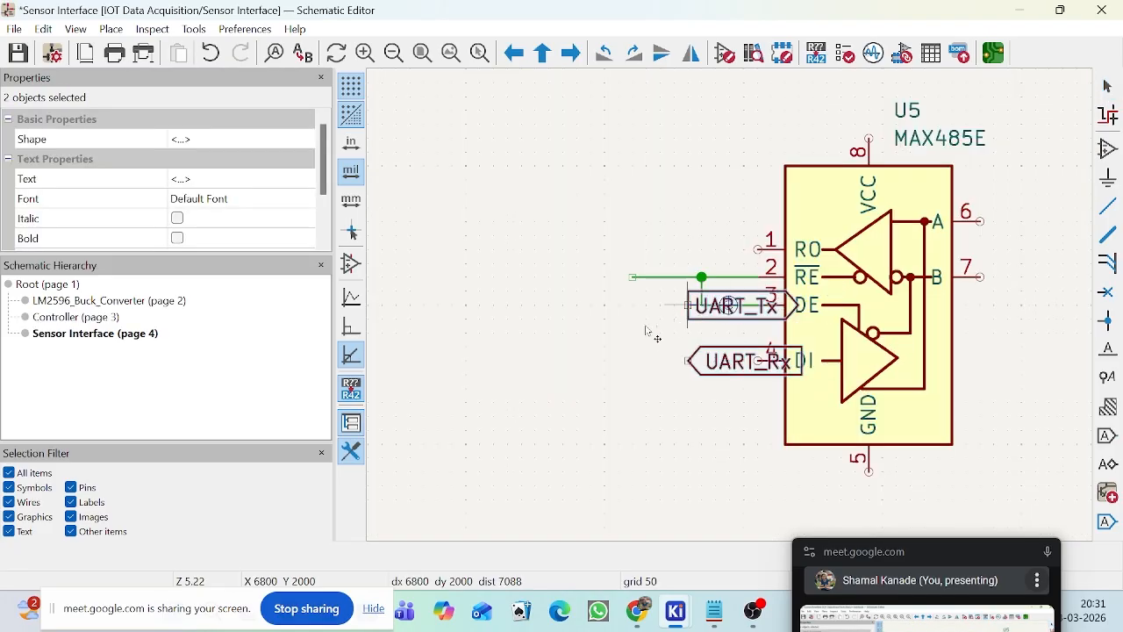
{"action": "left_click", "coordinate": [548, 333]}
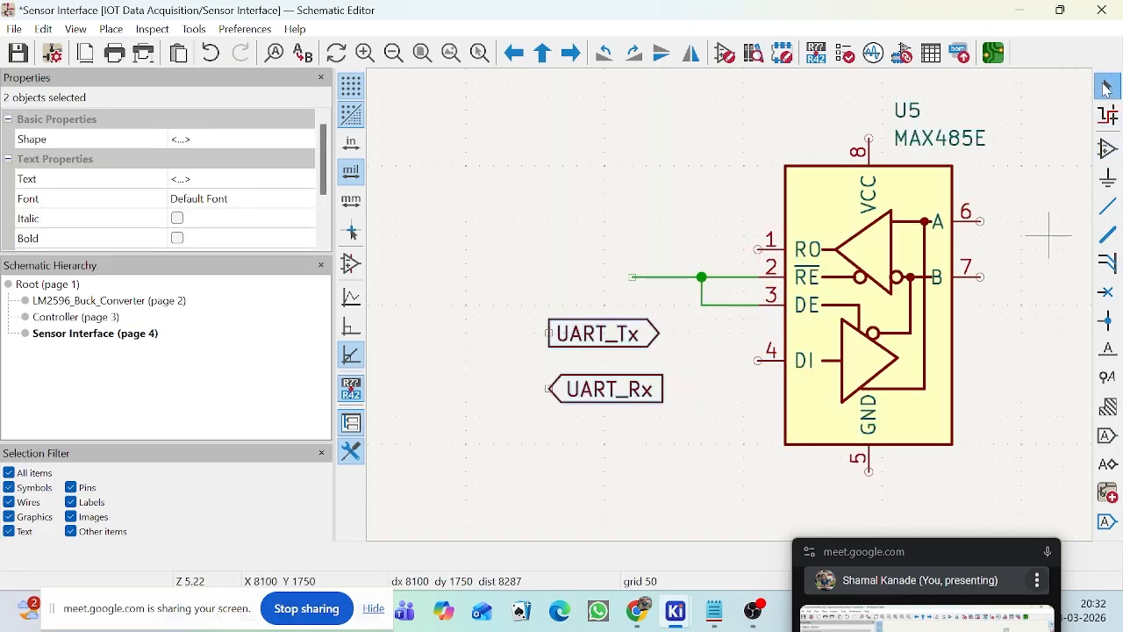
{"action": "key", "text": "Escape"}
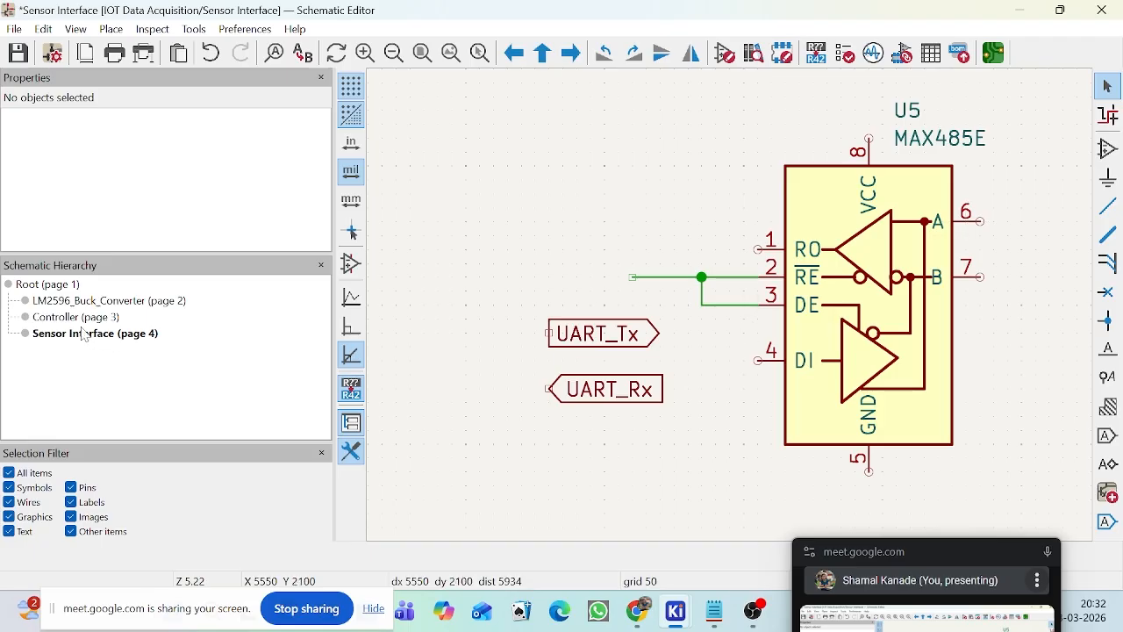
Step: Examine the root sheet's Controller-to-Sensor Interface connections and the Controller's UART labels, and return to the Sensor Interface sheet
{"action": "left_click", "coordinate": [43, 285]}
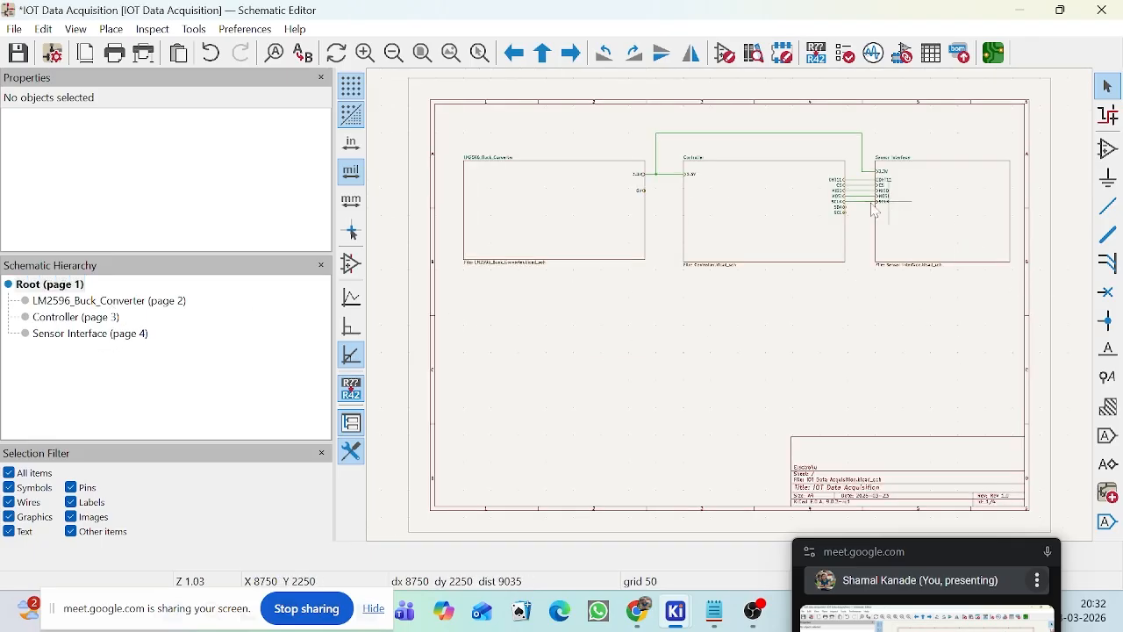
{"action": "scroll", "coordinate": [735, 313], "scroll_direction": "up", "scroll_amount": 3}
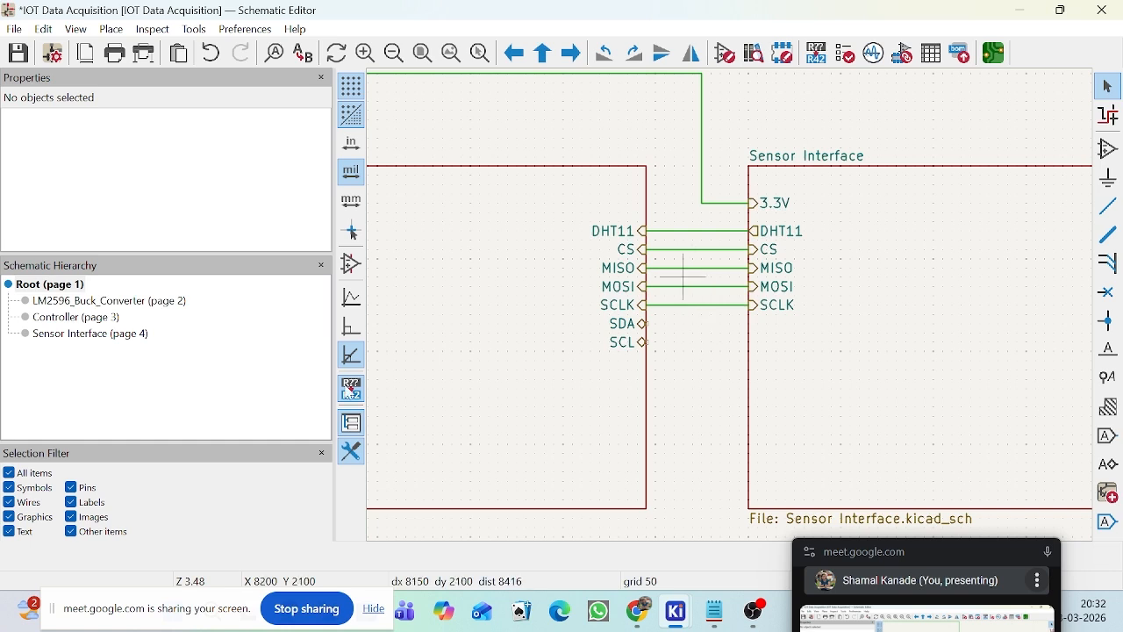
{"action": "left_click", "coordinate": [82, 318]}
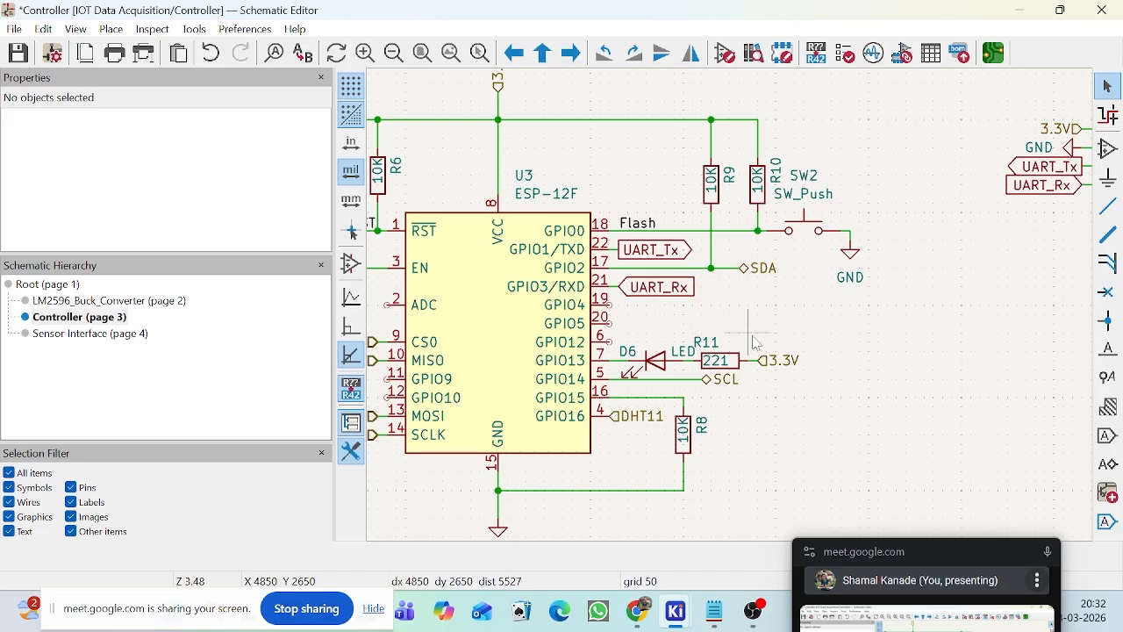
{"action": "scroll", "coordinate": [690, 255], "scroll_direction": "down", "scroll_amount": 2}
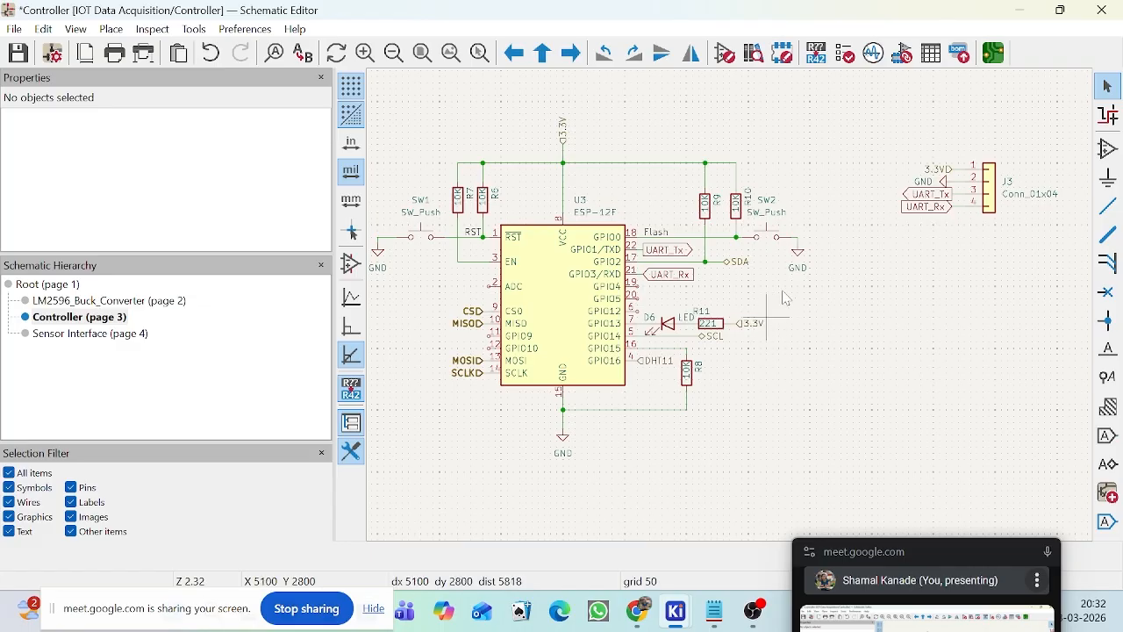
{"action": "scroll", "coordinate": [769, 238], "scroll_direction": "up", "scroll_amount": 4}
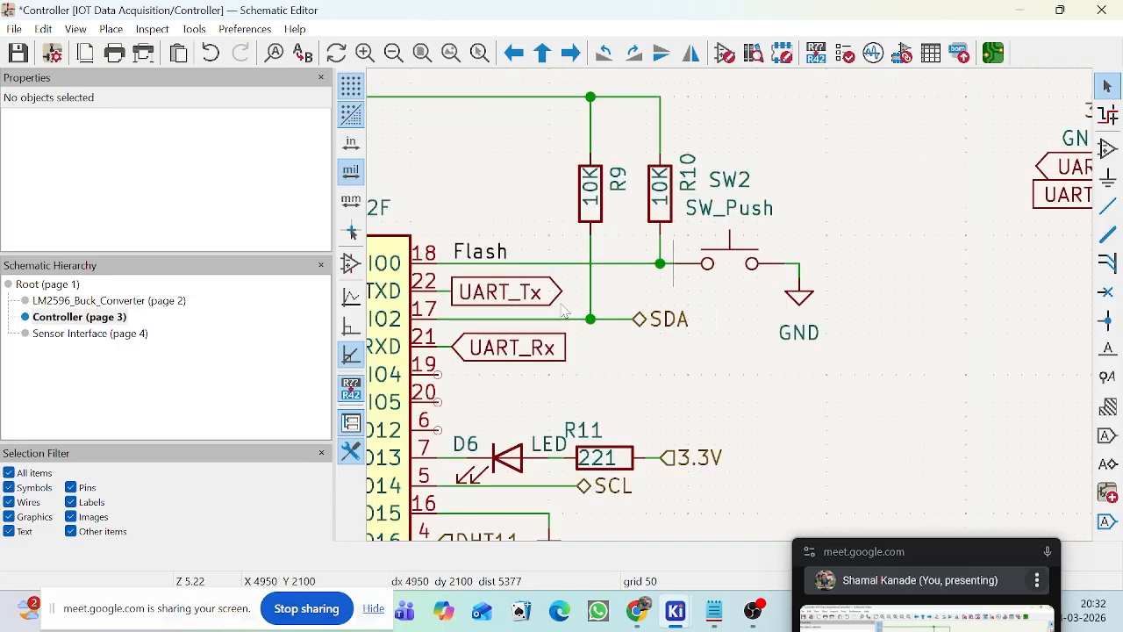
{"action": "left_click", "coordinate": [51, 286]}
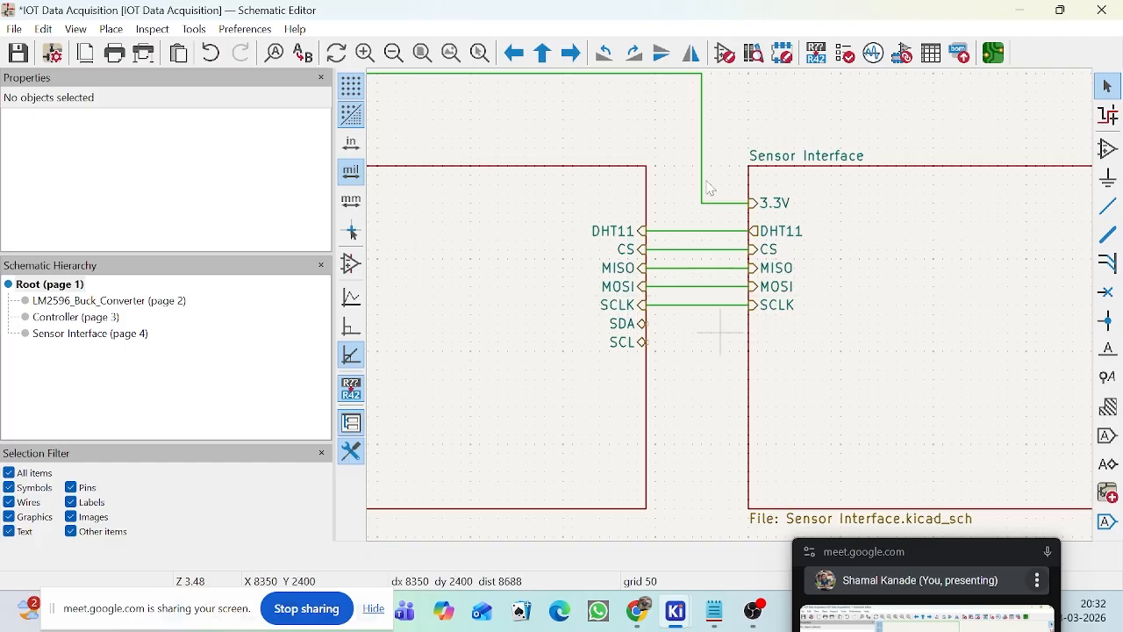
{"action": "left_click", "coordinate": [96, 334]}
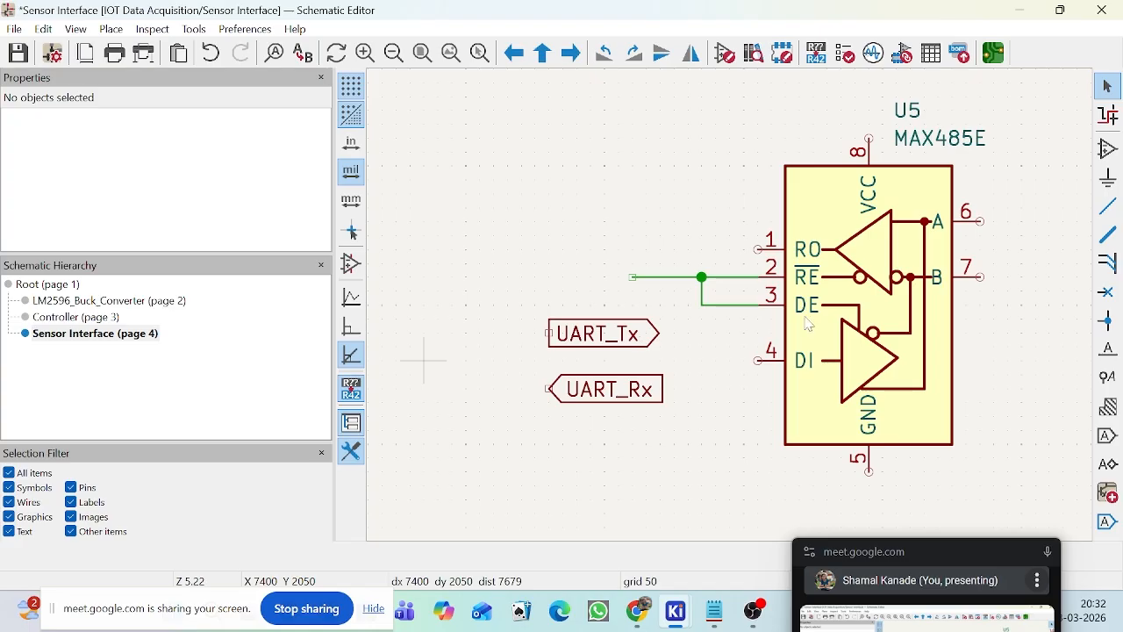
Step: Mirror the UART_Tx global label horizontally and attach it to the MAX485E's DI pin
{"action": "left_click", "coordinate": [614, 343]}
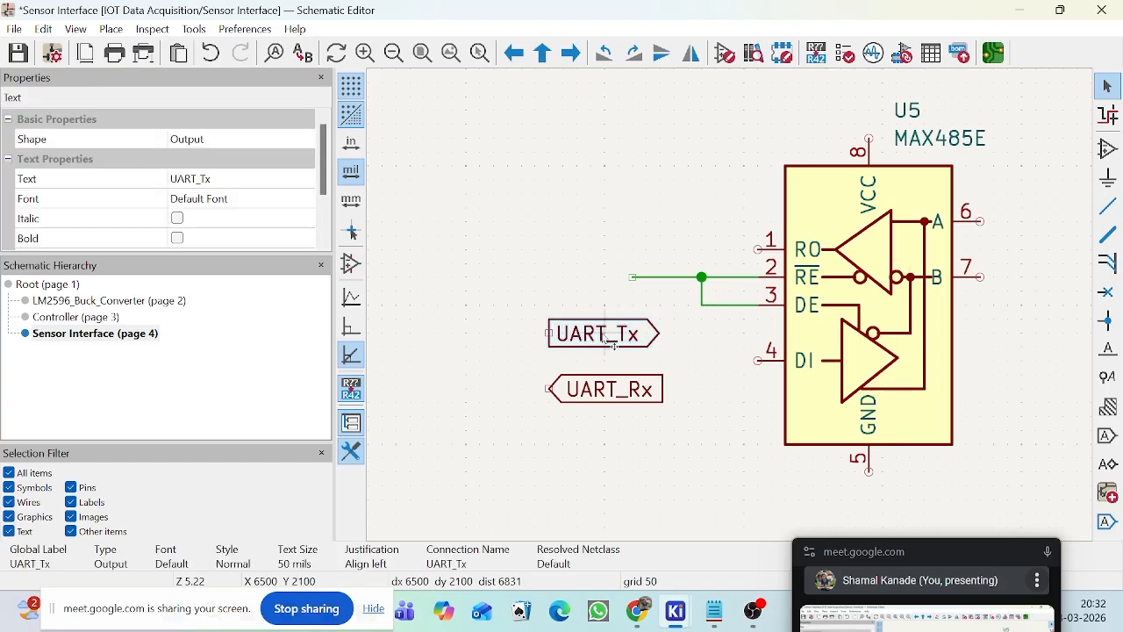
{"action": "left_click_drag", "start_coordinate": [613, 343], "coordinate": [732, 342]}
{"action": "key", "text": "x"}
{"action": "scroll", "coordinate": [758, 351], "scroll_direction": "up", "scroll_amount": 3}
{"action": "left_click", "coordinate": [732, 345]}
{"action": "scroll", "coordinate": [615, 354], "scroll_direction": "down", "scroll_amount": 4}
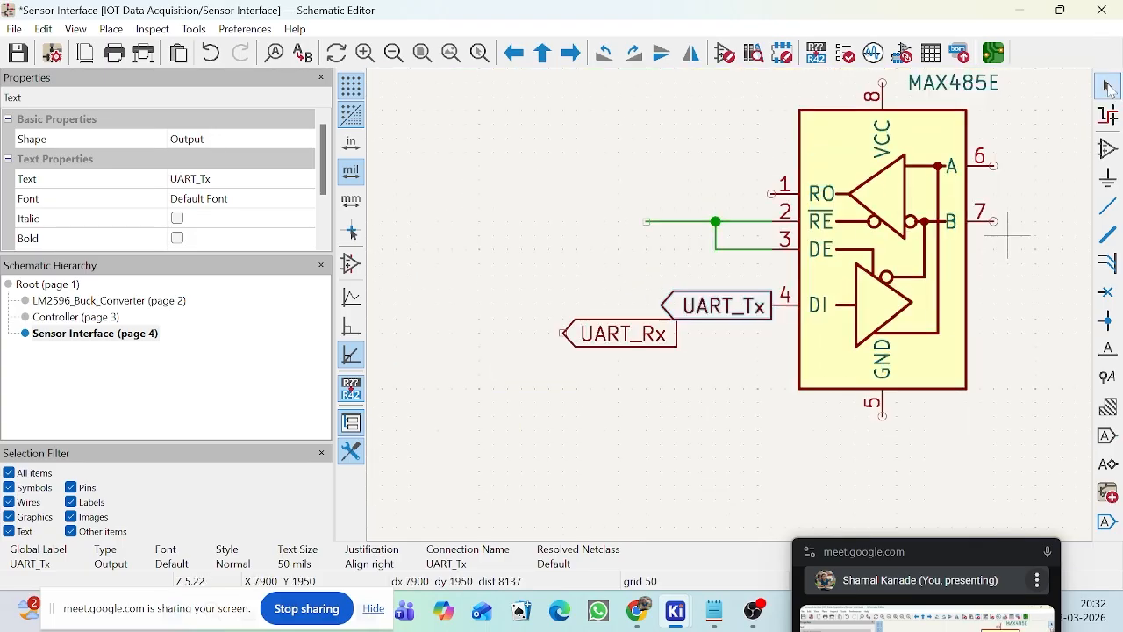
Step: Move the UART_Rx label aside and shift the UART_Tx label away from the DI pin, leaving a short connecting wire
{"action": "left_click", "coordinate": [551, 356]}
{"action": "left_click", "coordinate": [609, 342]}
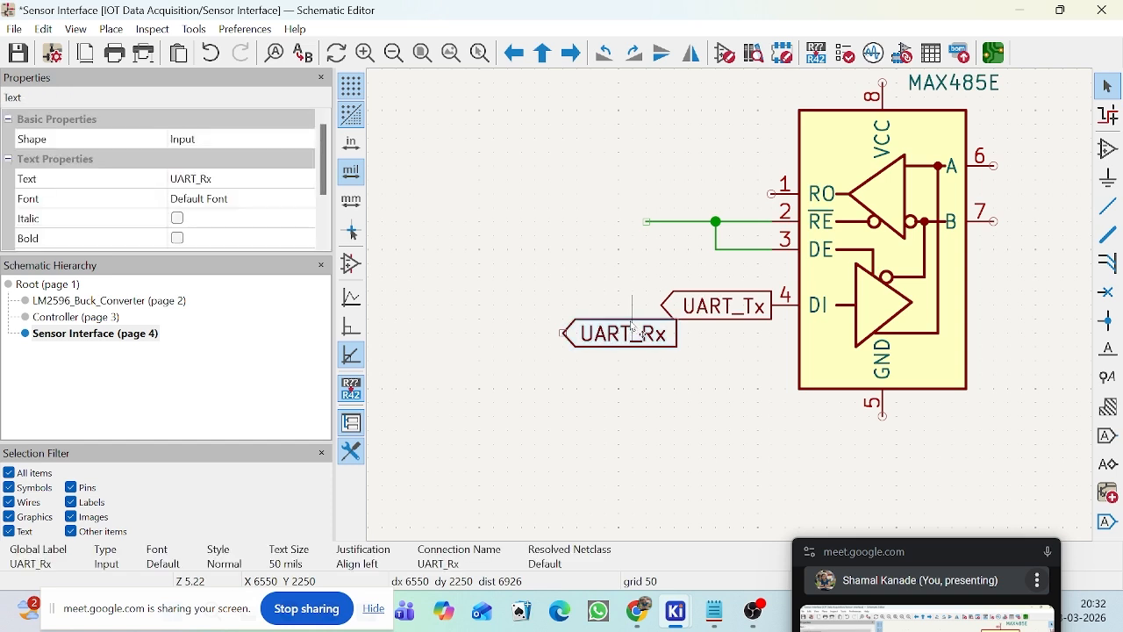
{"action": "left_click_drag", "start_coordinate": [614, 335], "coordinate": [470, 338]}
{"action": "left_click", "coordinate": [768, 308]}
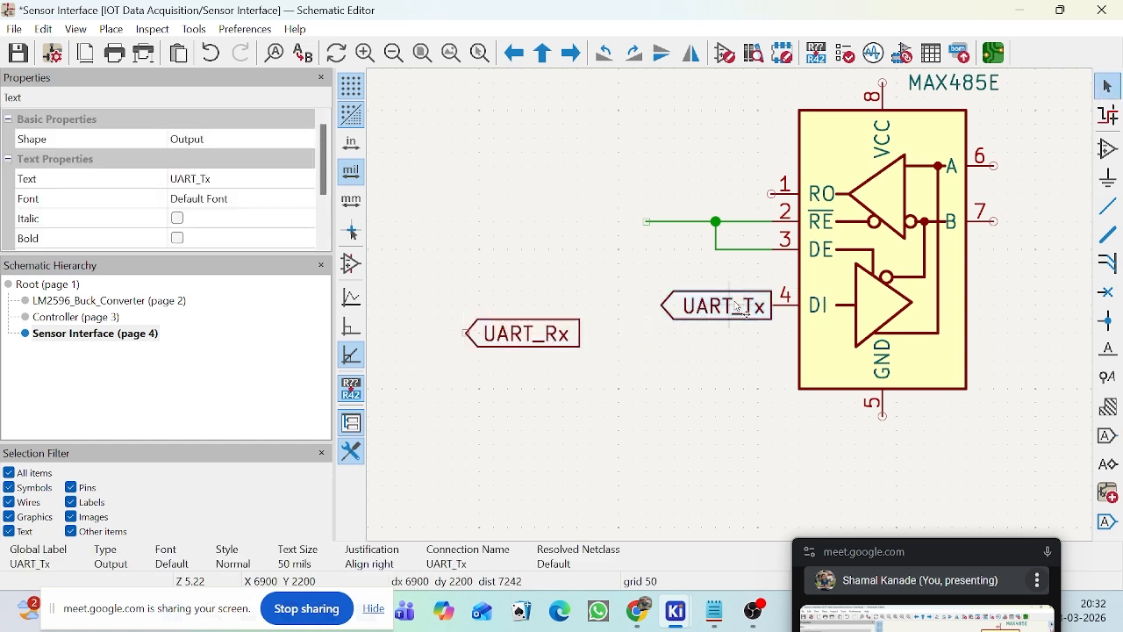
{"action": "left_click_drag", "start_coordinate": [773, 311], "coordinate": [758, 311]}
Step: Rotate the UART_Rx label 180° and connect it to the MAX485E's RO pin through a short wire
{"action": "left_click", "coordinate": [530, 345]}
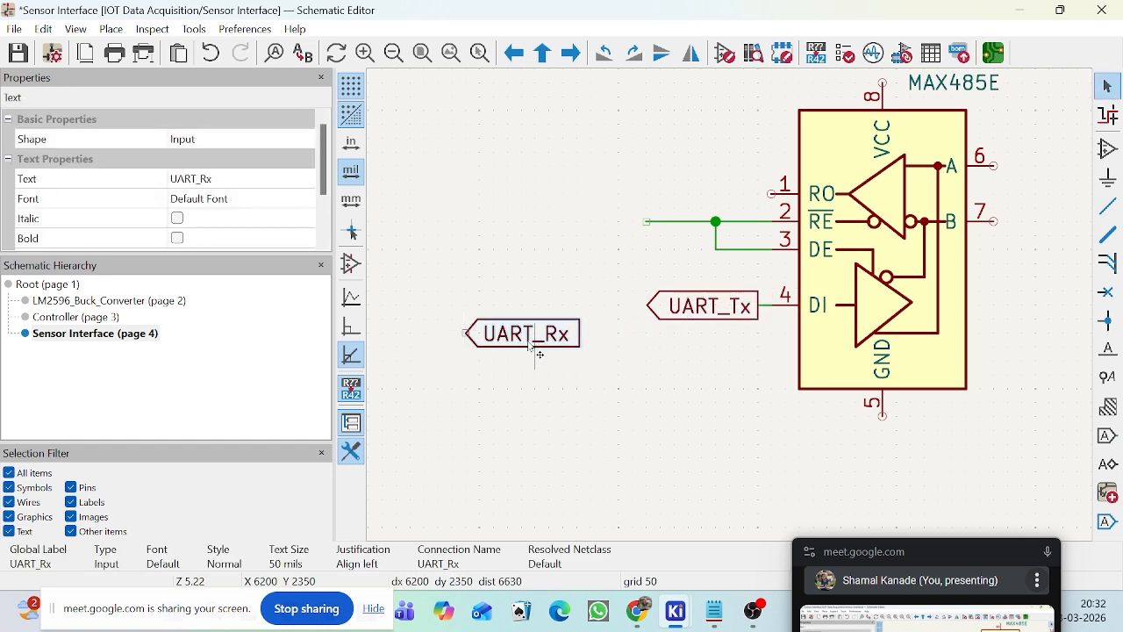
{"action": "key", "text": "r"}
{"action": "key", "text": "r"}
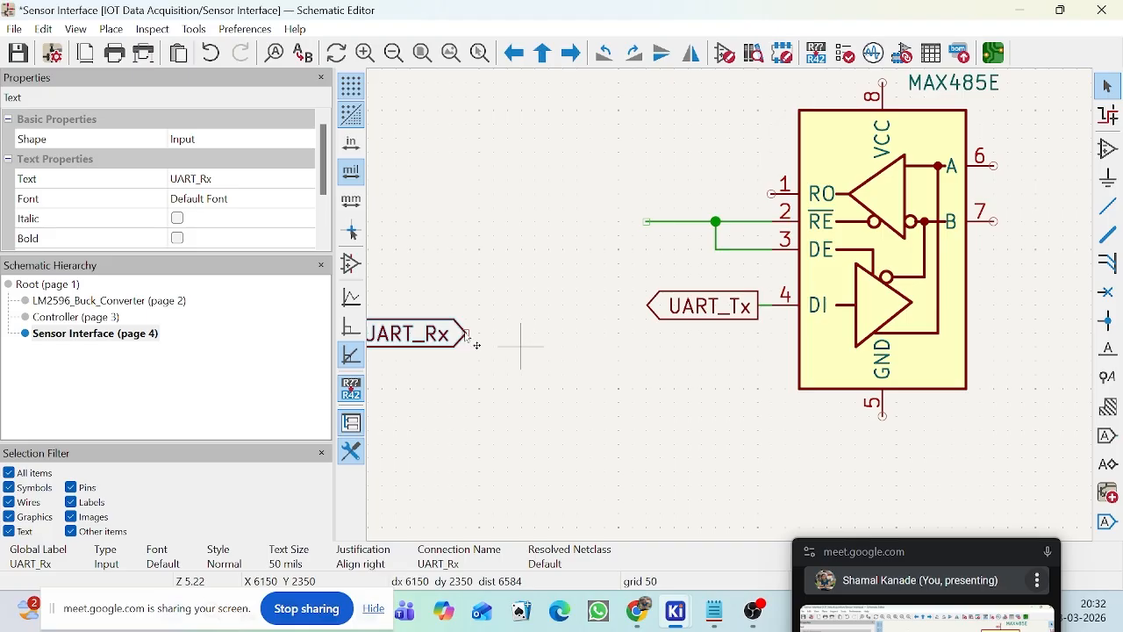
{"action": "key", "text": "m"}
{"action": "scroll", "coordinate": [720, 193], "scroll_direction": "up", "scroll_amount": 3}
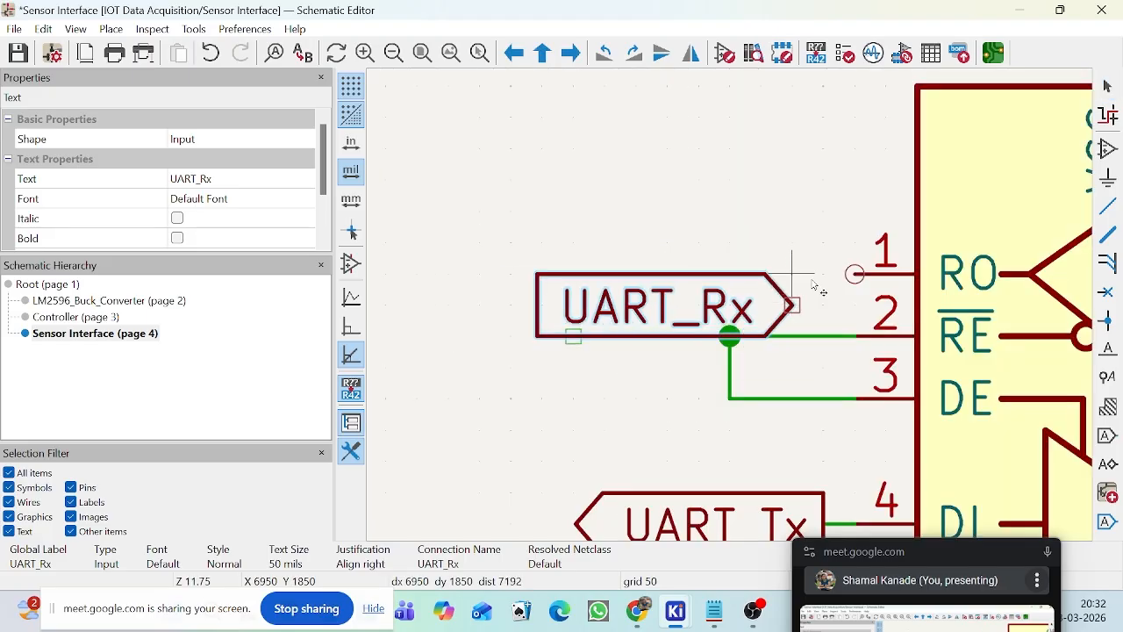
{"action": "left_click", "coordinate": [854, 274]}
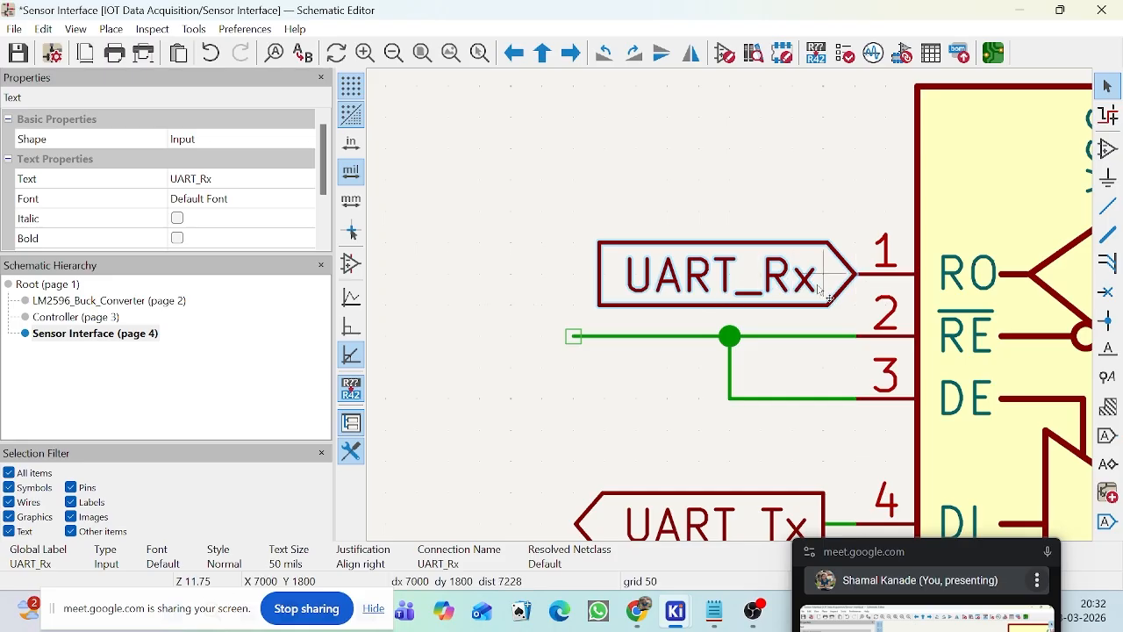
{"action": "left_click_drag", "start_coordinate": [838, 274], "coordinate": [821, 275]}
{"action": "scroll", "coordinate": [857, 241], "scroll_direction": "down", "scroll_amount": 1}
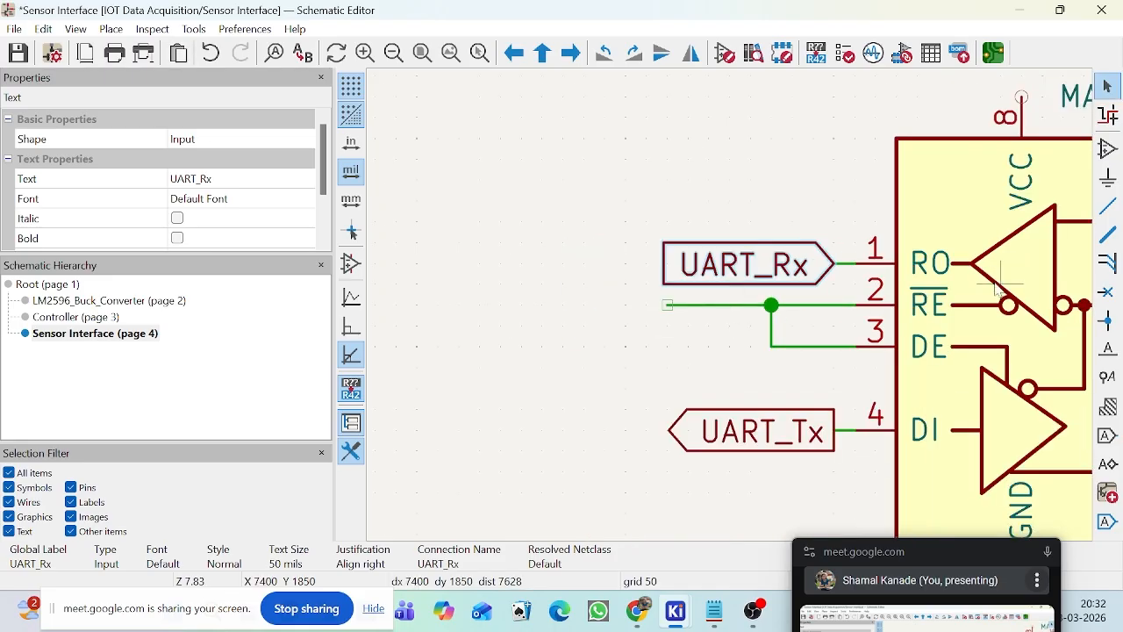
Step: Add an Input global label named DE/RE, rotated to face the chip, at the free end of the shared RE and DE wire
{"action": "left_click", "coordinate": [1109, 437]}
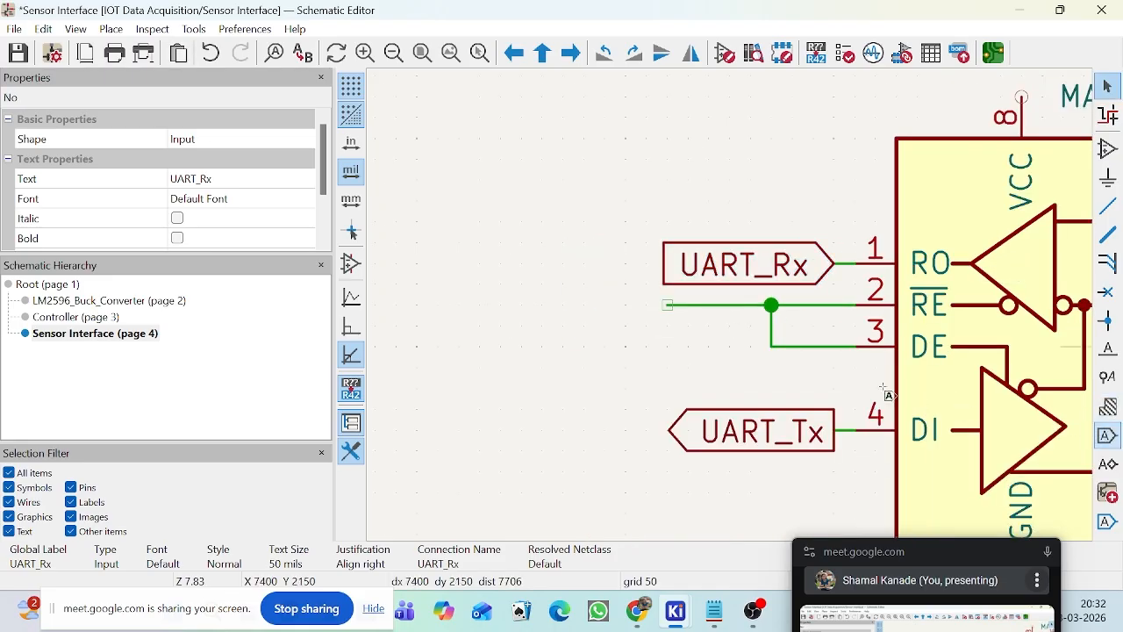
{"action": "left_click", "coordinate": [648, 318]}
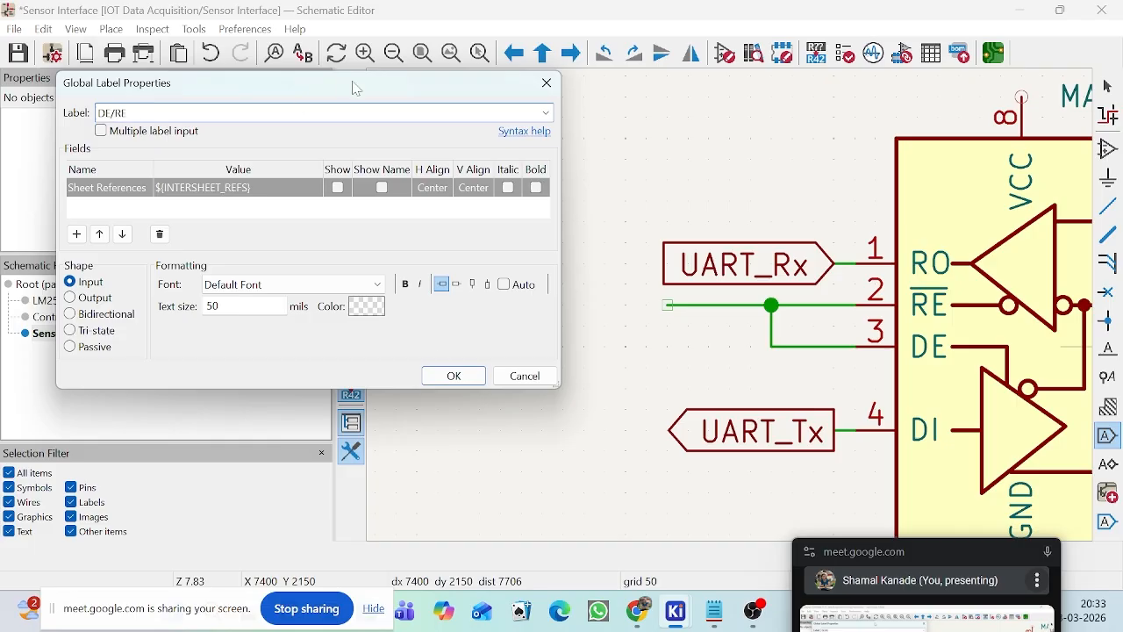
{"action": "left_click", "coordinate": [455, 375]}
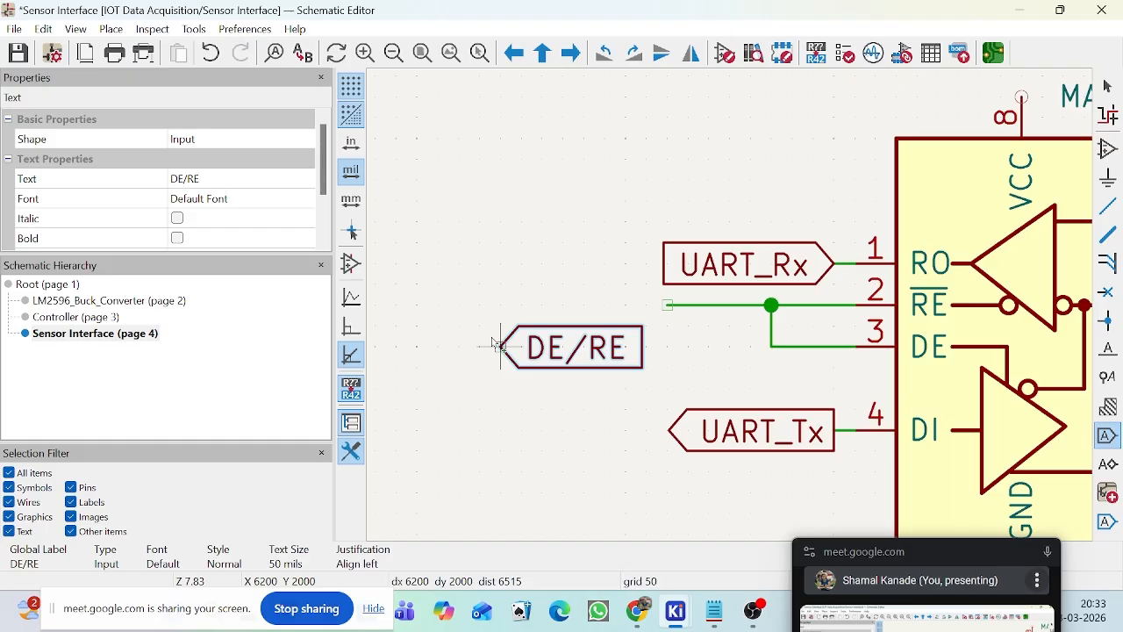
{"action": "key", "text": "r"}
{"action": "key", "text": "r"}
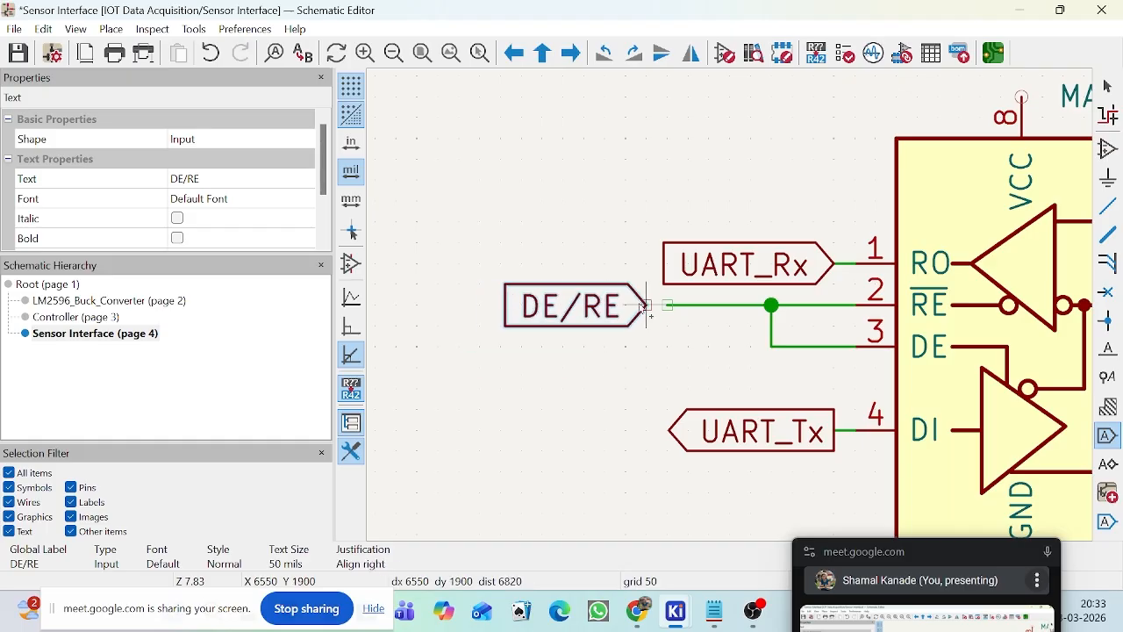
{"action": "left_click", "coordinate": [670, 307]}
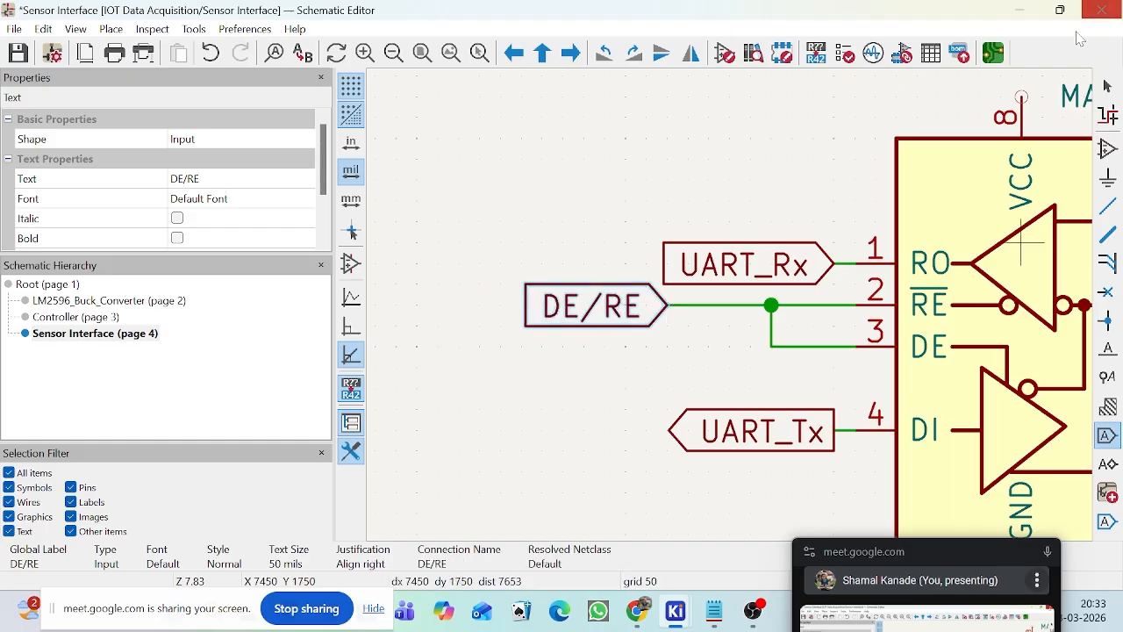
{"action": "left_click", "coordinate": [1109, 88]}
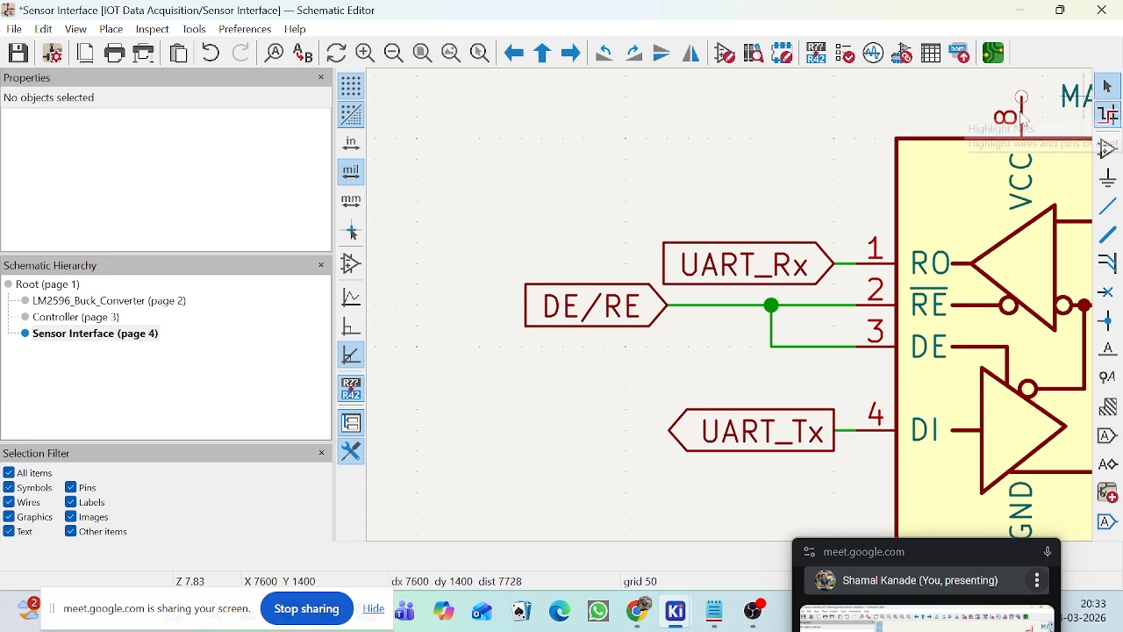
Step: Move the DE/RE label closer to the MAX485E to shorten the shared RE and DE wire
{"action": "scroll", "coordinate": [980, 154], "scroll_direction": "down", "scroll_amount": 2}
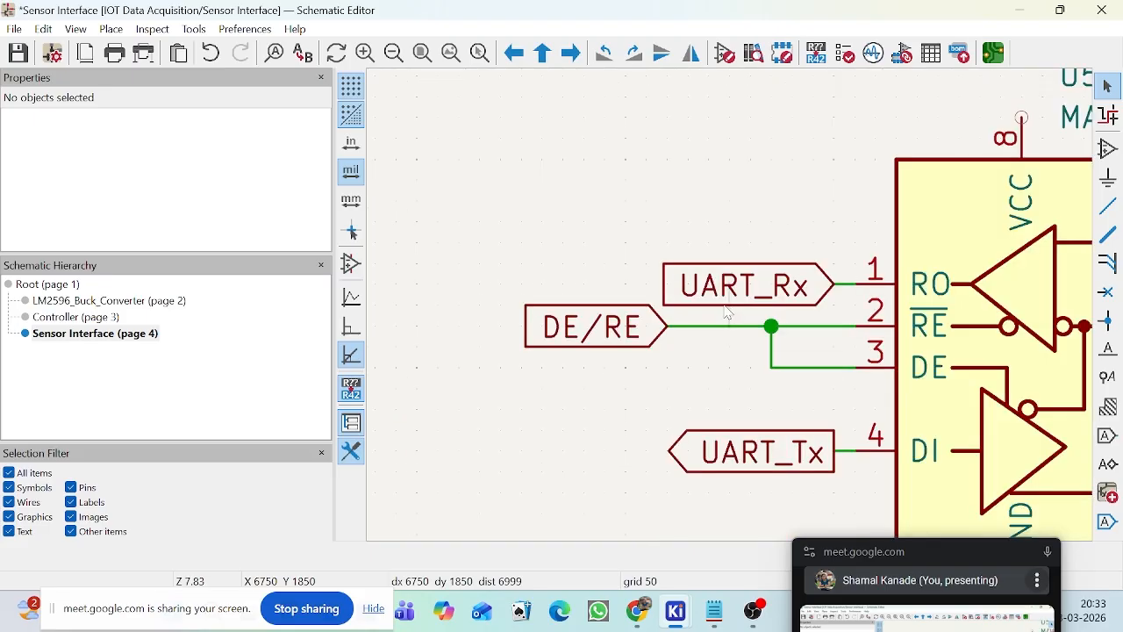
{"action": "left_click", "coordinate": [658, 326]}
{"action": "left_click_drag", "start_coordinate": [668, 327], "coordinate": [725, 329]}
{"action": "scroll", "coordinate": [725, 329], "scroll_direction": "down", "scroll_amount": 5}
{"action": "scroll", "coordinate": [796, 340], "scroll_direction": "up", "scroll_amount": 3}
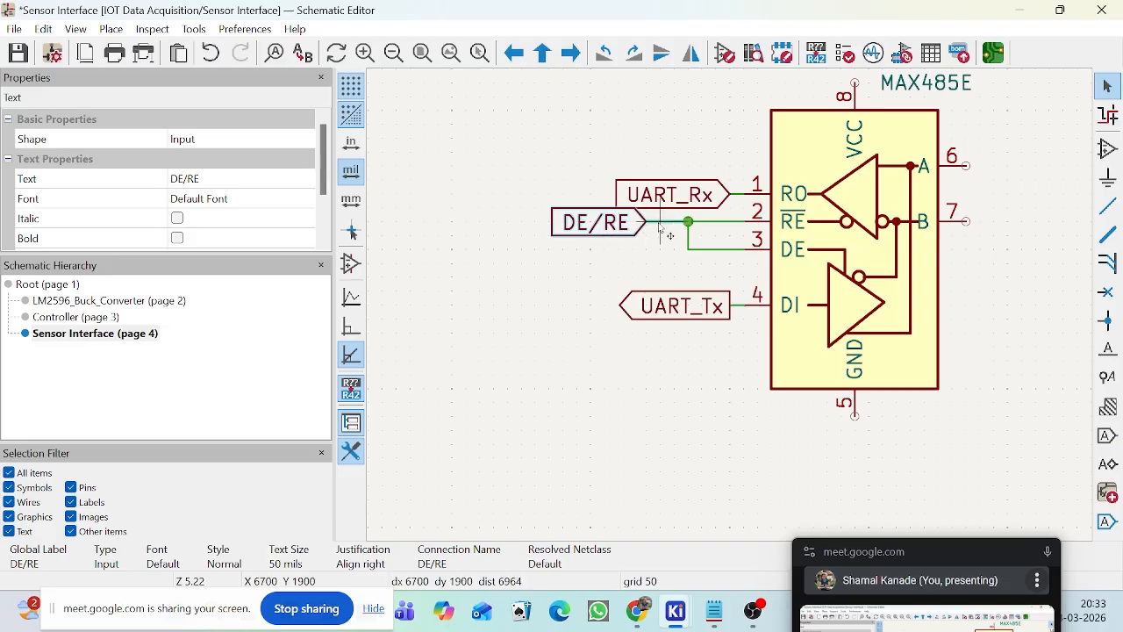
Step: Draw horizontal wires outward from the MAX485E's A and B pins, ending them in line with each other
{"action": "scroll", "coordinate": [672, 272], "scroll_direction": "down", "scroll_amount": 5}
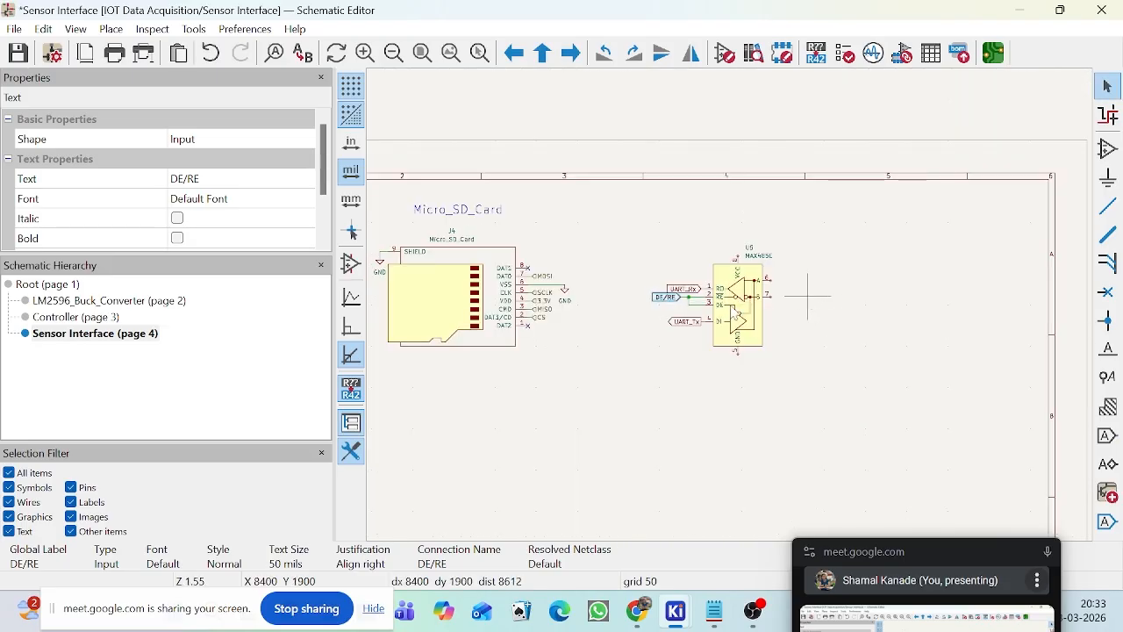
{"action": "scroll", "coordinate": [739, 318], "scroll_direction": "up", "scroll_amount": 5}
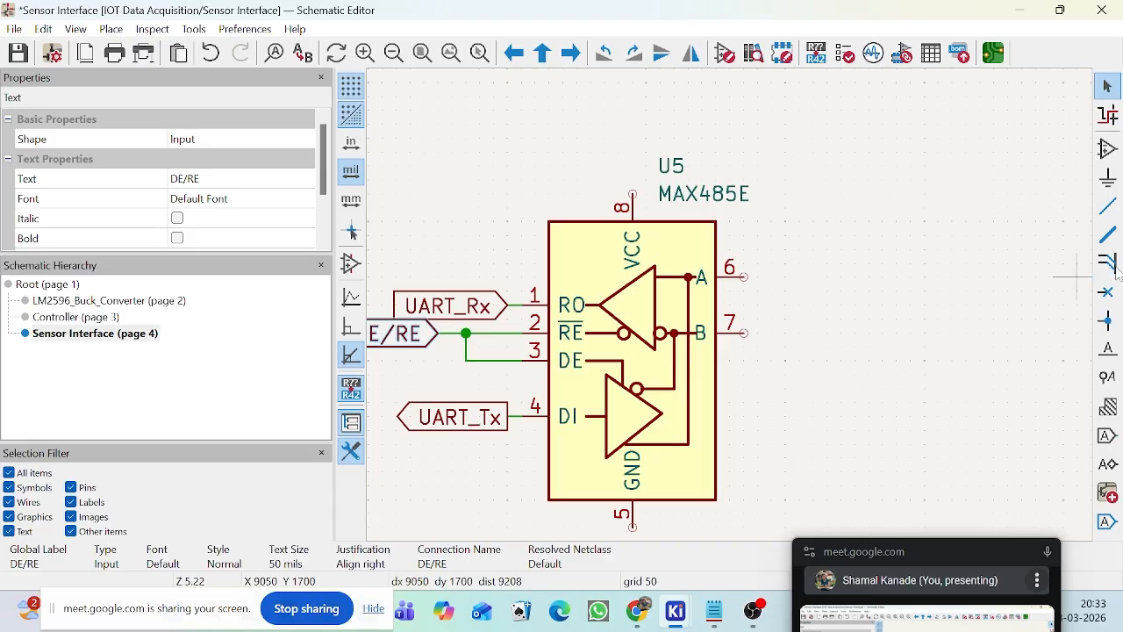
{"action": "left_click", "coordinate": [1108, 206]}
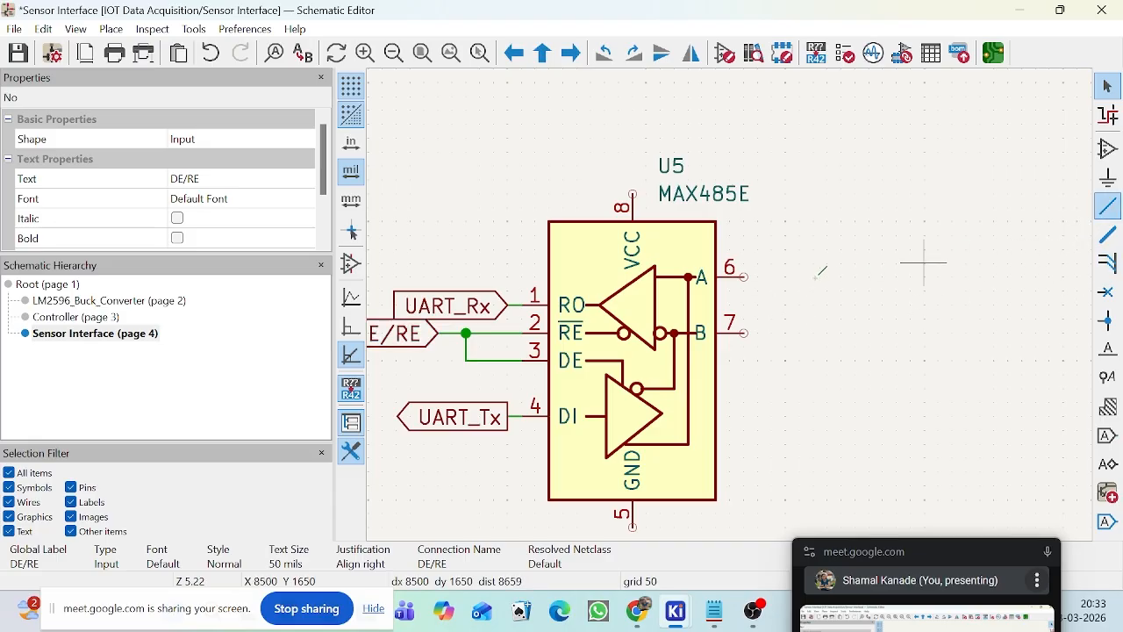
{"action": "left_click", "coordinate": [745, 278]}
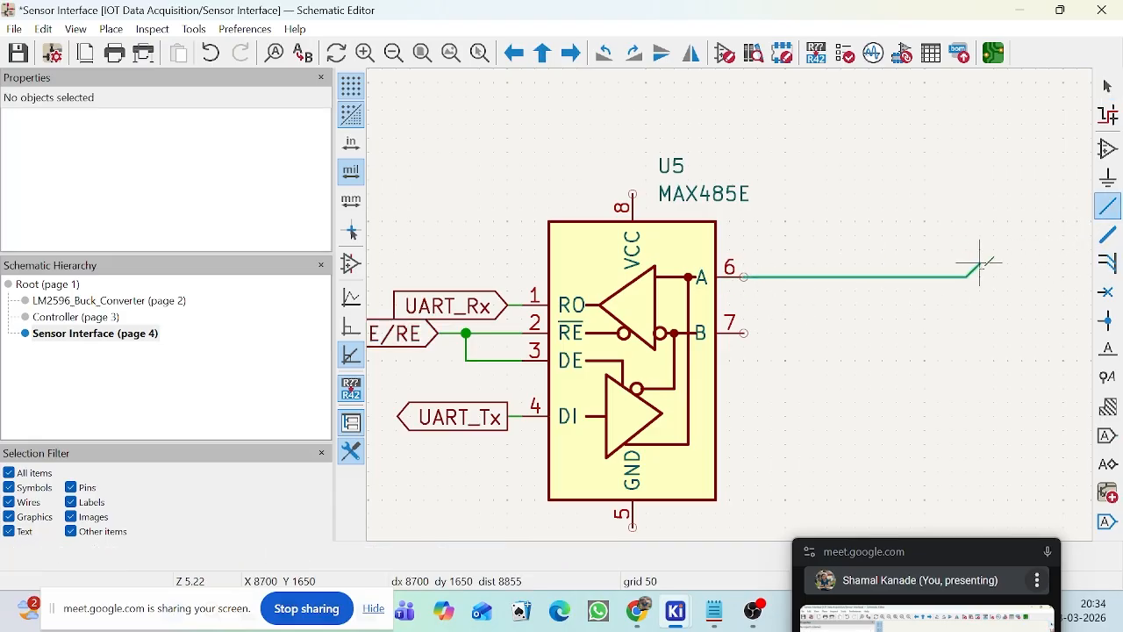
{"action": "left_click", "coordinate": [745, 333]}
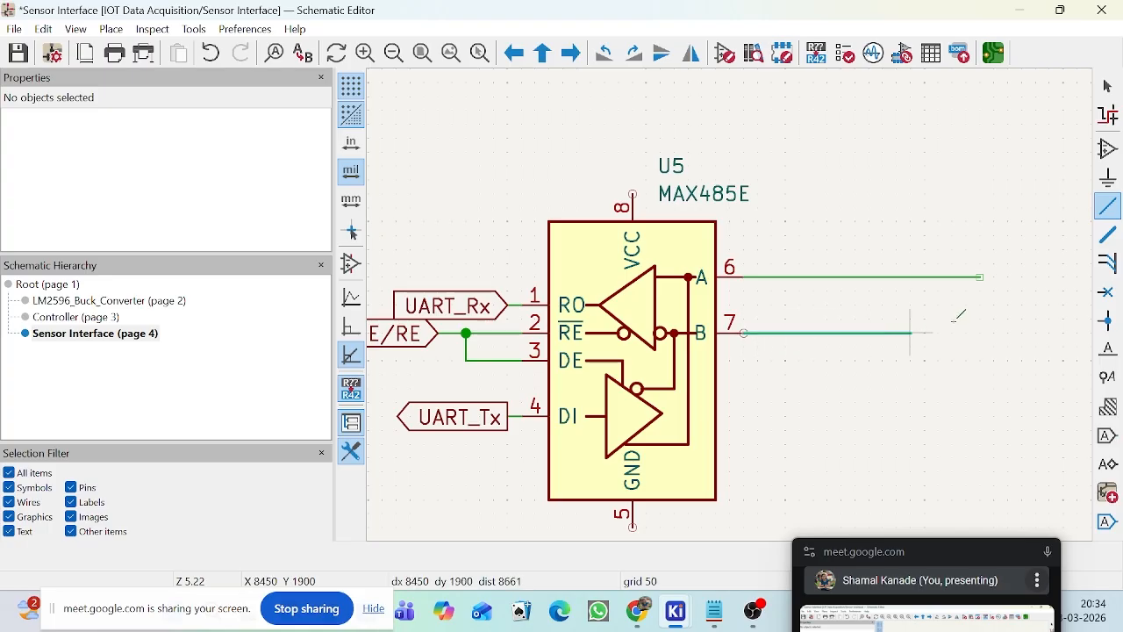
{"action": "double_click", "coordinate": [981, 333]}
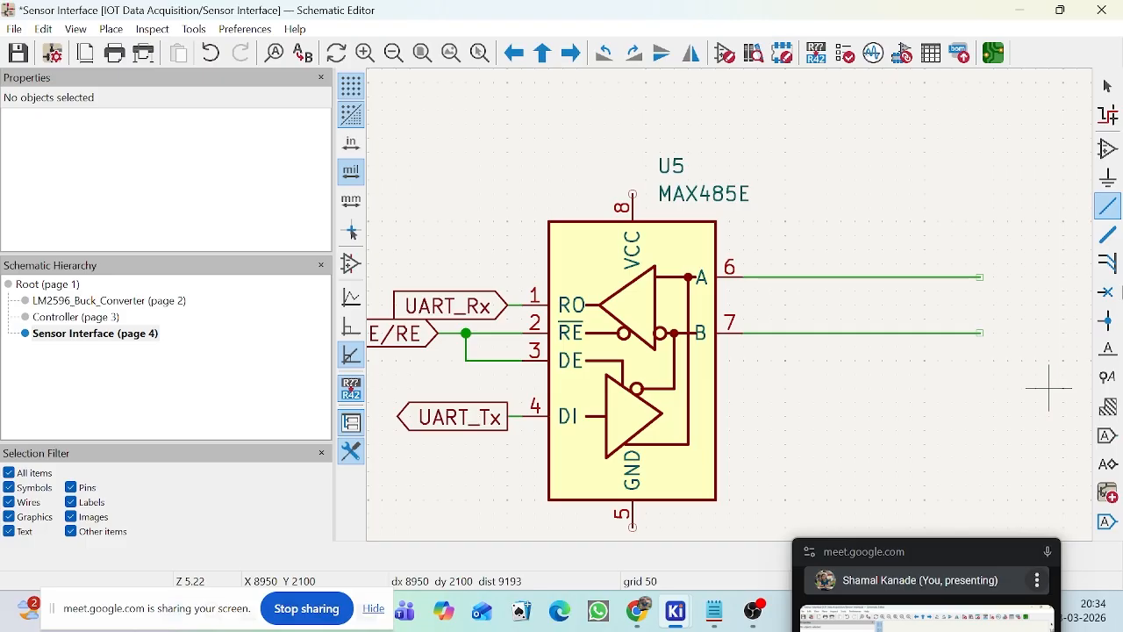
Step: Check the root sheet's Controller-to-Sensor Interface connections, then review the MAX485E circuit on the Sensor Interface sheet
{"action": "left_click", "coordinate": [44, 285]}
{"action": "scroll", "coordinate": [737, 312], "scroll_direction": "down", "scroll_amount": 2}
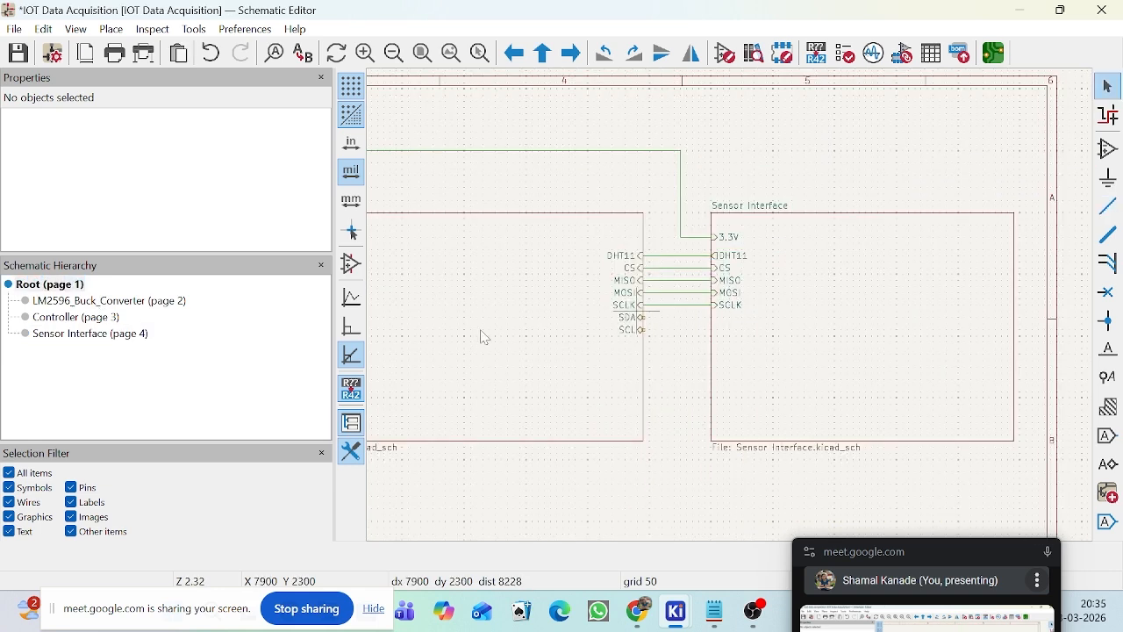
{"action": "left_click", "coordinate": [87, 339]}
{"action": "scroll", "coordinate": [821, 329], "scroll_direction": "down", "scroll_amount": 1}
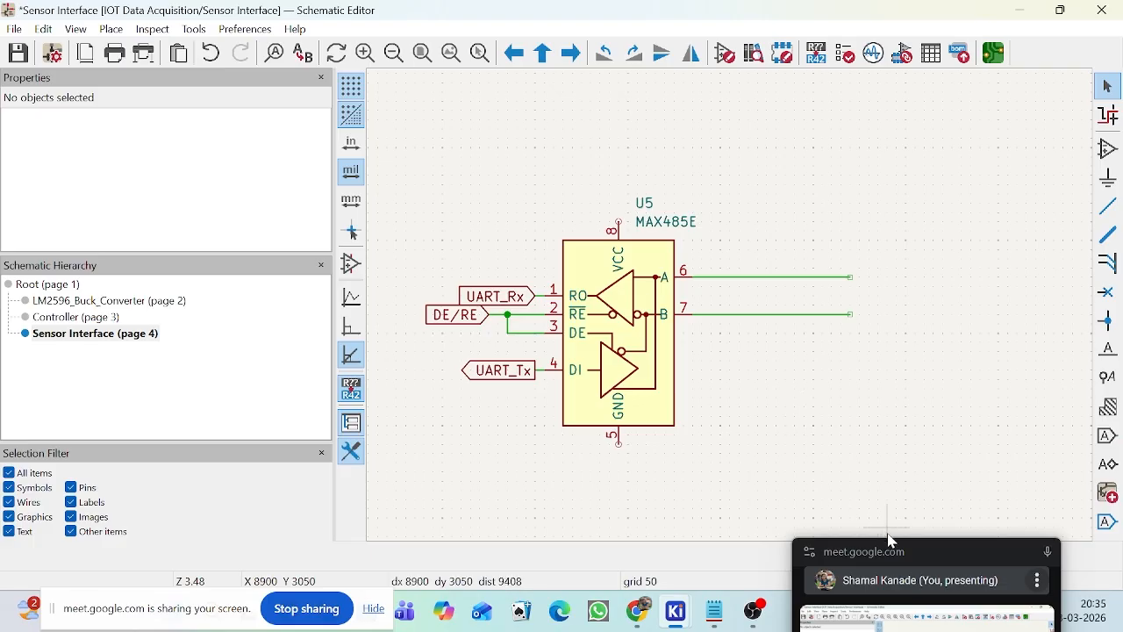
{"action": "left_click_drag", "start_coordinate": [921, 549], "coordinate": [979, 280]}
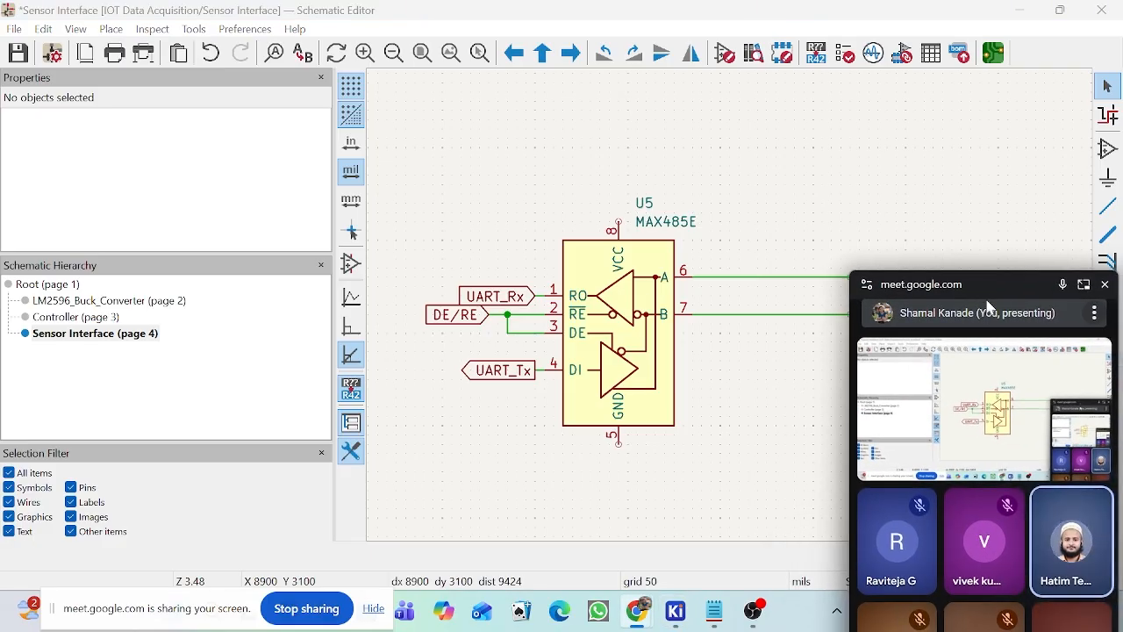
{"action": "left_click_drag", "start_coordinate": [999, 291], "coordinate": [996, 246]}
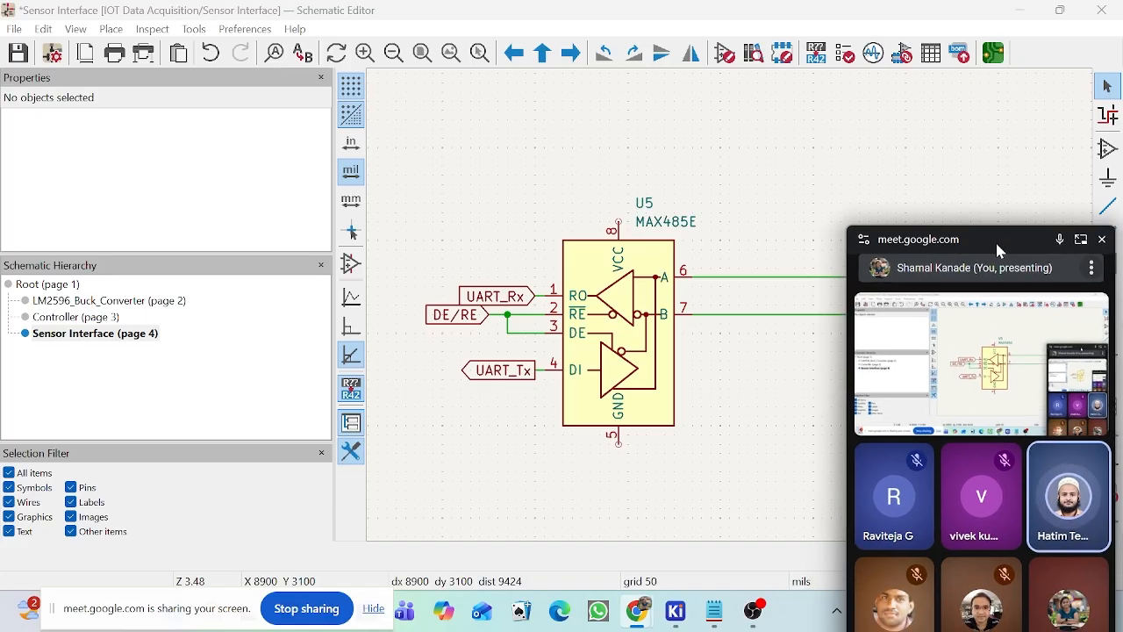
{"action": "scroll", "coordinate": [744, 377], "scroll_direction": "down", "scroll_amount": 3}
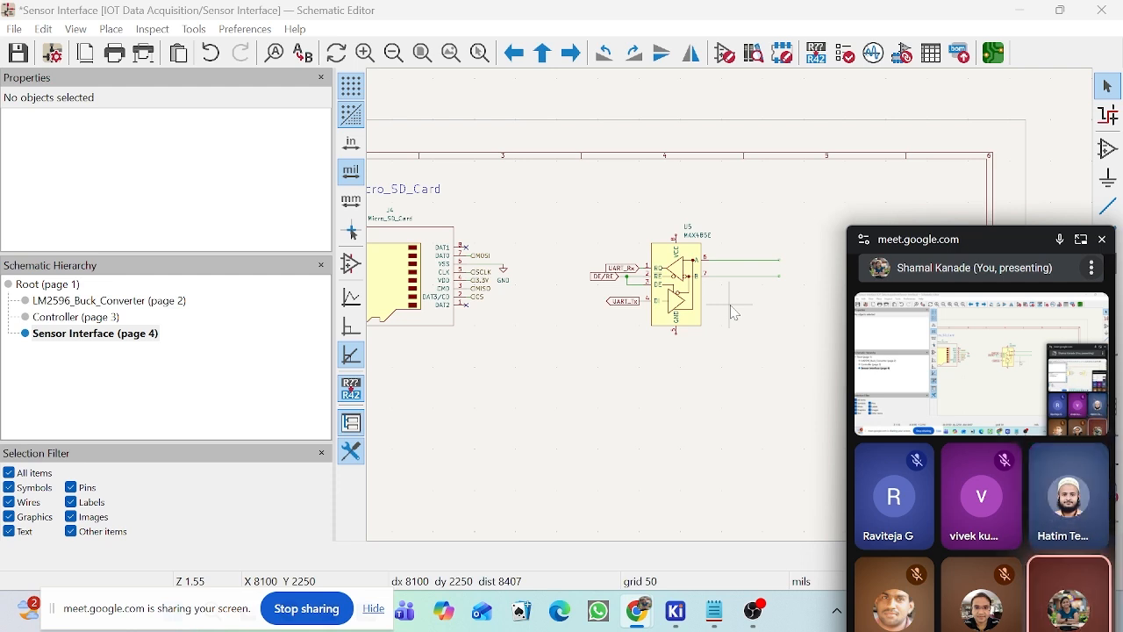
Step: Examine the 40V to 5V and 5V to 3.3V converter circuits on the LM2596_Buck_Converter sheet, including the ground connections and 40V input connector
{"action": "left_click", "coordinate": [122, 301]}
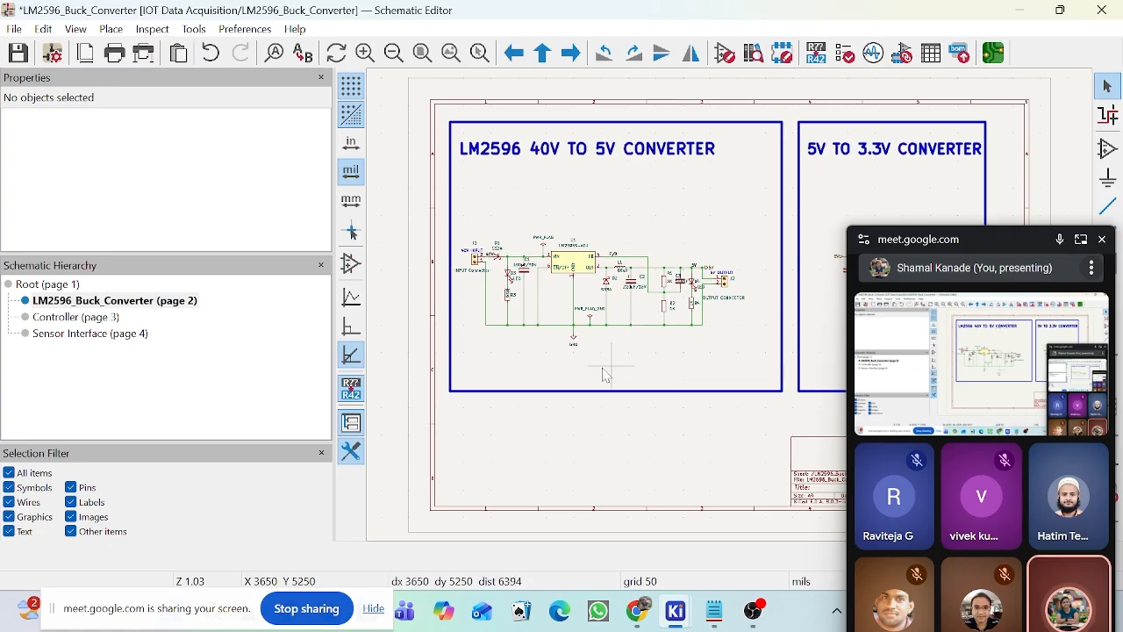
{"action": "scroll", "coordinate": [595, 356], "scroll_direction": "up", "scroll_amount": 5}
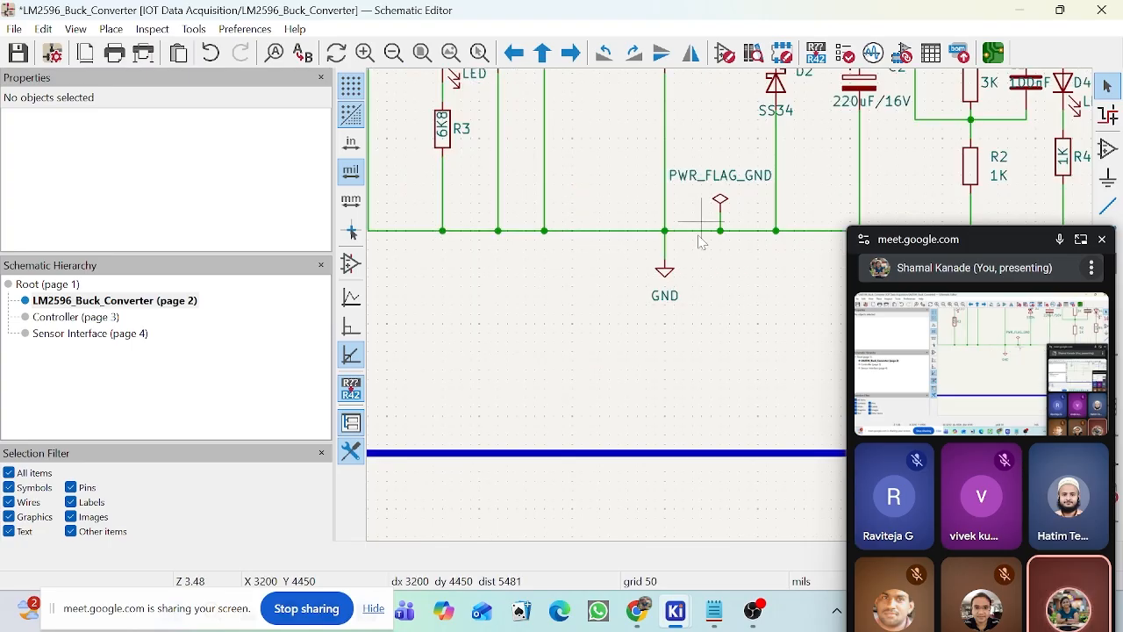
{"action": "scroll", "coordinate": [720, 263], "scroll_direction": "down", "scroll_amount": 5}
{"action": "scroll", "coordinate": [734, 313], "scroll_direction": "down", "scroll_amount": 2}
{"action": "left_click_drag", "start_coordinate": [1009, 233], "coordinate": [1028, 403]}
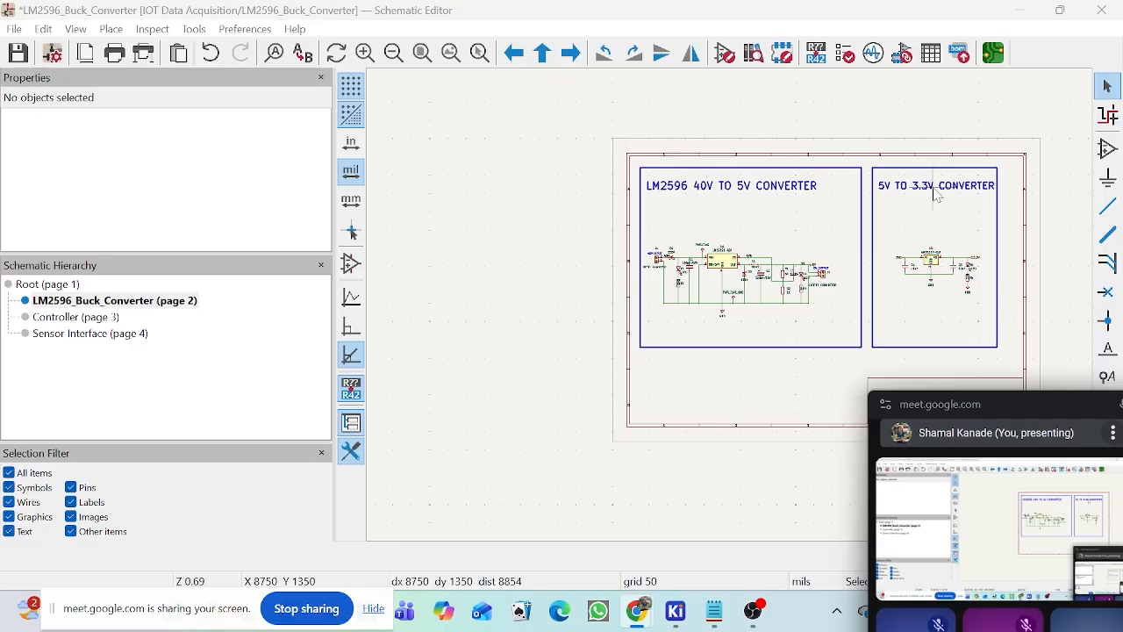
{"action": "scroll", "coordinate": [931, 268], "scroll_direction": "up", "scroll_amount": 6}
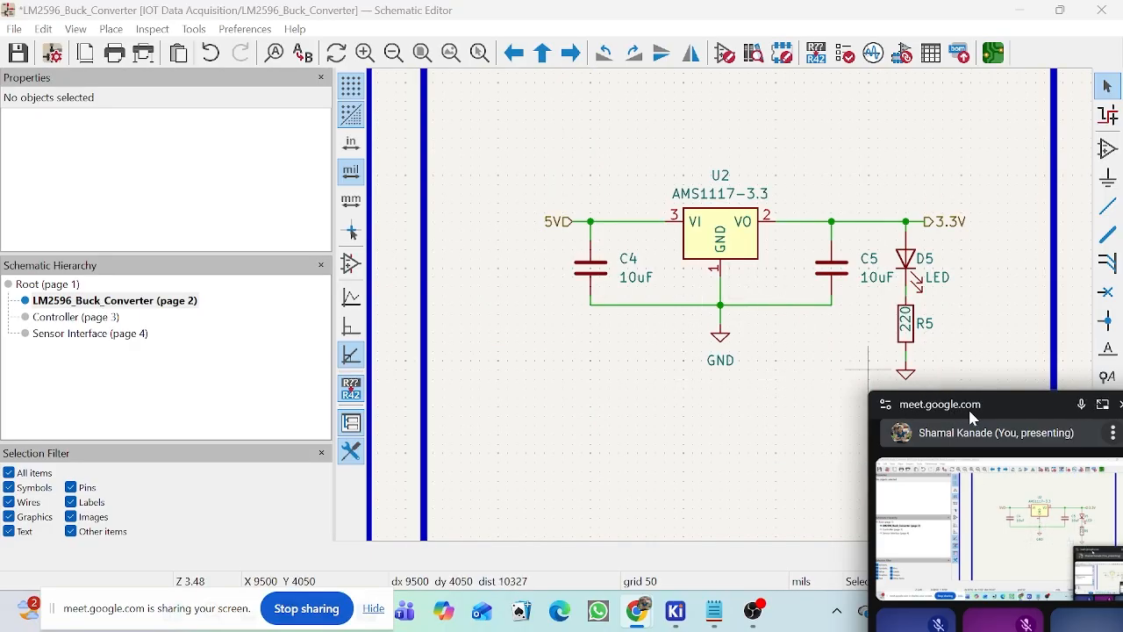
{"action": "left_click_drag", "start_coordinate": [1008, 403], "coordinate": [993, 403]}
{"action": "scroll", "coordinate": [725, 273], "scroll_direction": "down", "scroll_amount": 3}
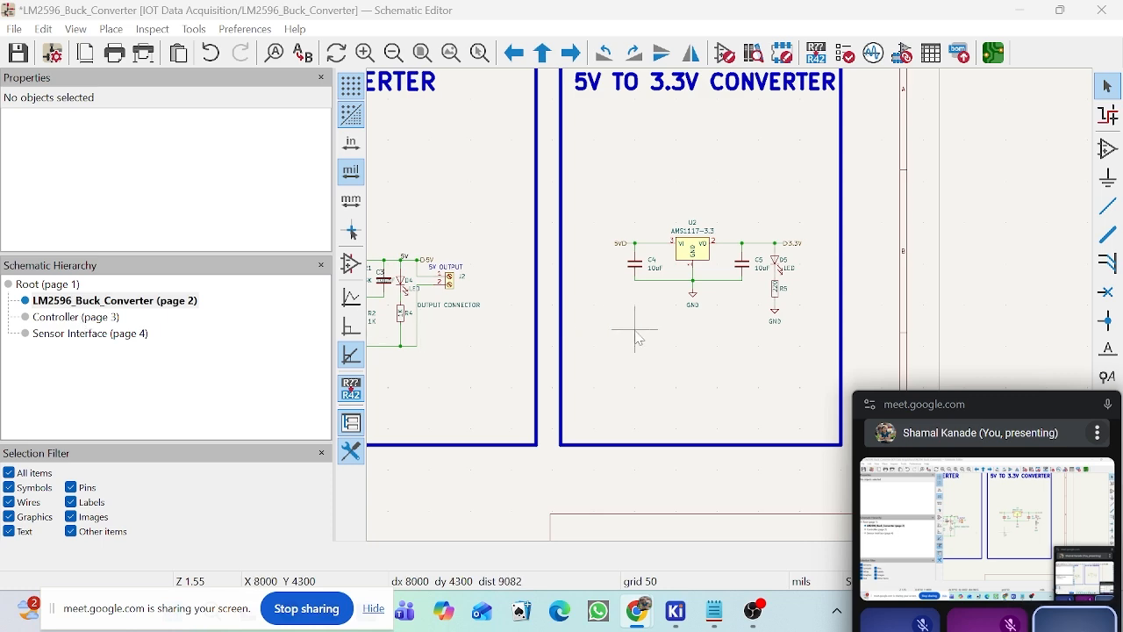
{"action": "scroll", "coordinate": [736, 314], "scroll_direction": "down", "scroll_amount": 3}
{"action": "scroll", "coordinate": [736, 313], "scroll_direction": "up", "scroll_amount": 6}
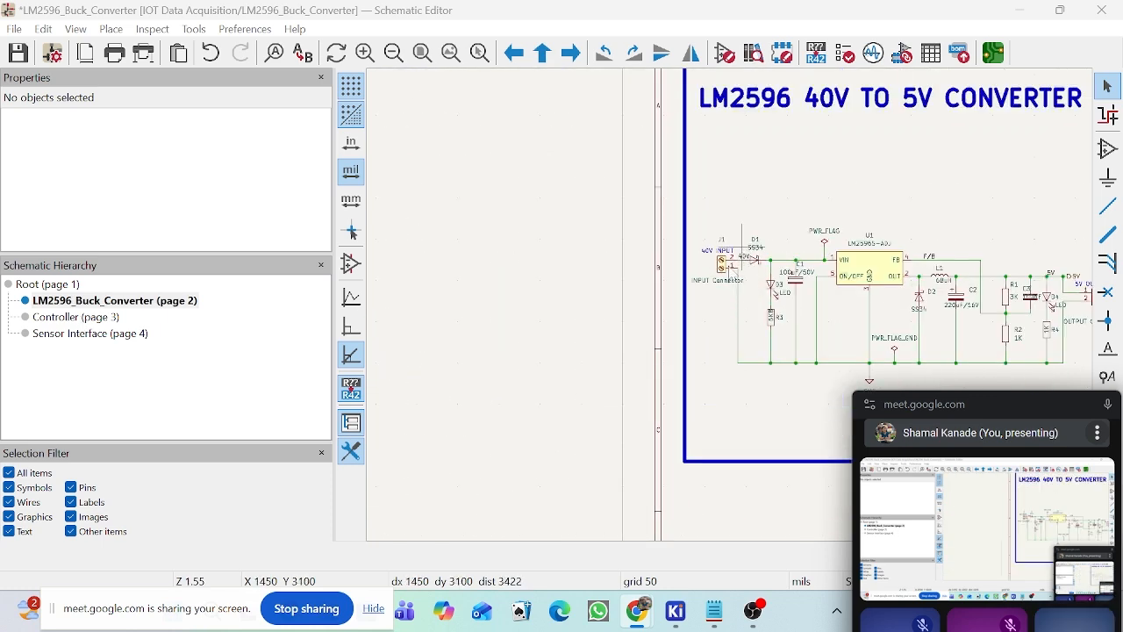
{"action": "scroll", "coordinate": [735, 312], "scroll_direction": "up", "scroll_amount": 2}
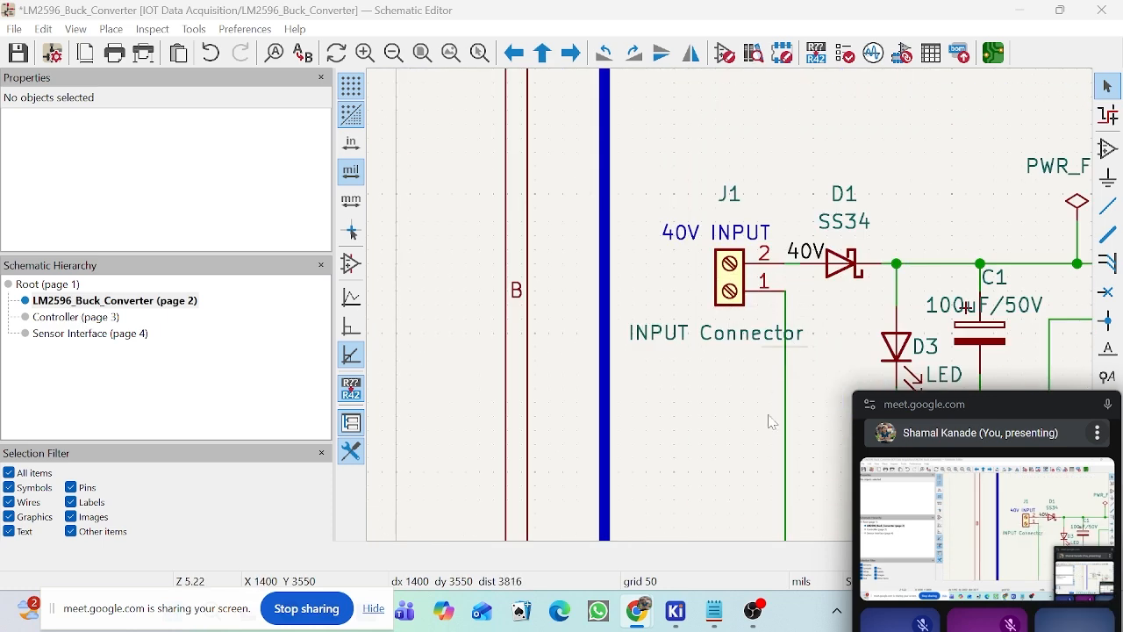
Step: Open the Sensor Interface sheet and place a D+ net label on the wire from the MAX485E's A pin
{"action": "scroll", "coordinate": [814, 303], "scroll_direction": "down", "scroll_amount": 5}
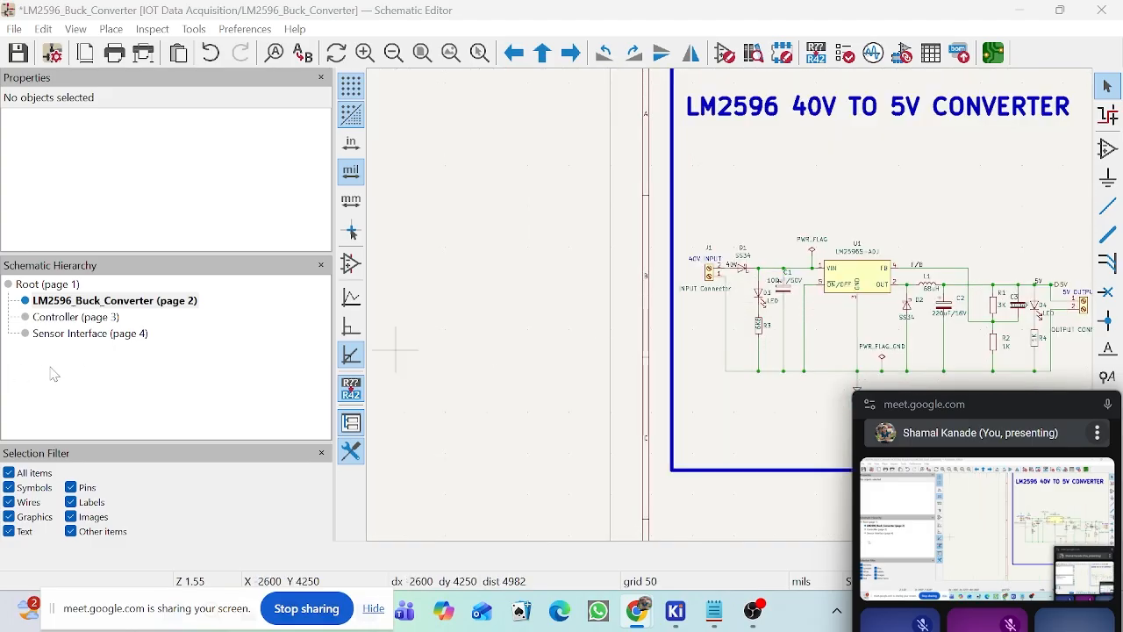
{"action": "left_click", "coordinate": [88, 333]}
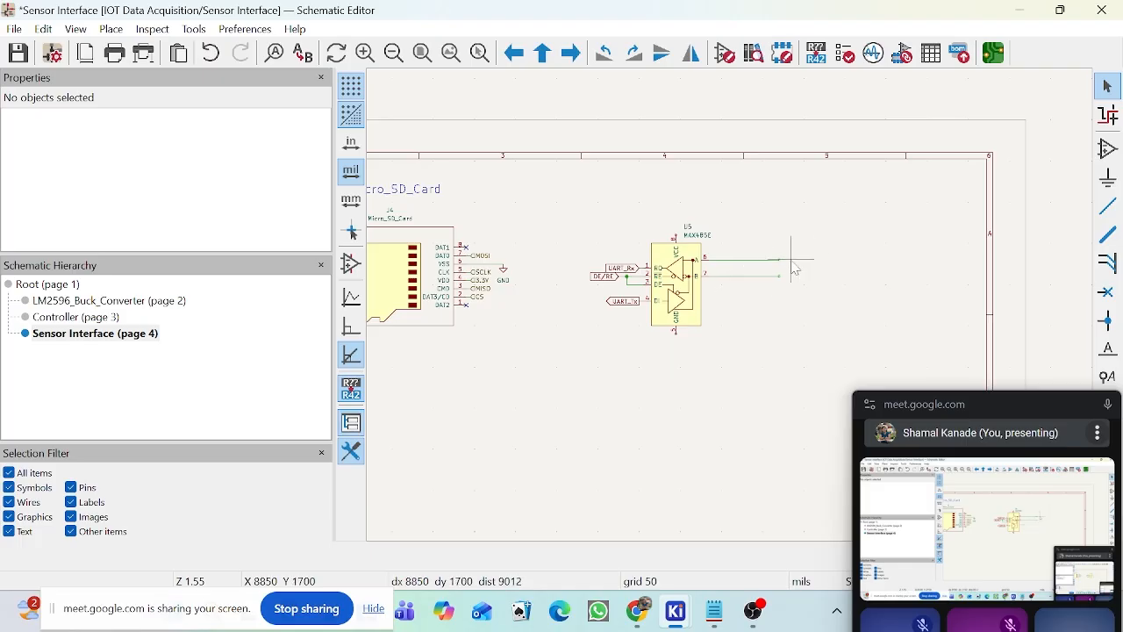
{"action": "scroll", "coordinate": [735, 313], "scroll_direction": "up", "scroll_amount": 2}
{"action": "scroll", "coordinate": [735, 314], "scroll_direction": "up", "scroll_amount": 2}
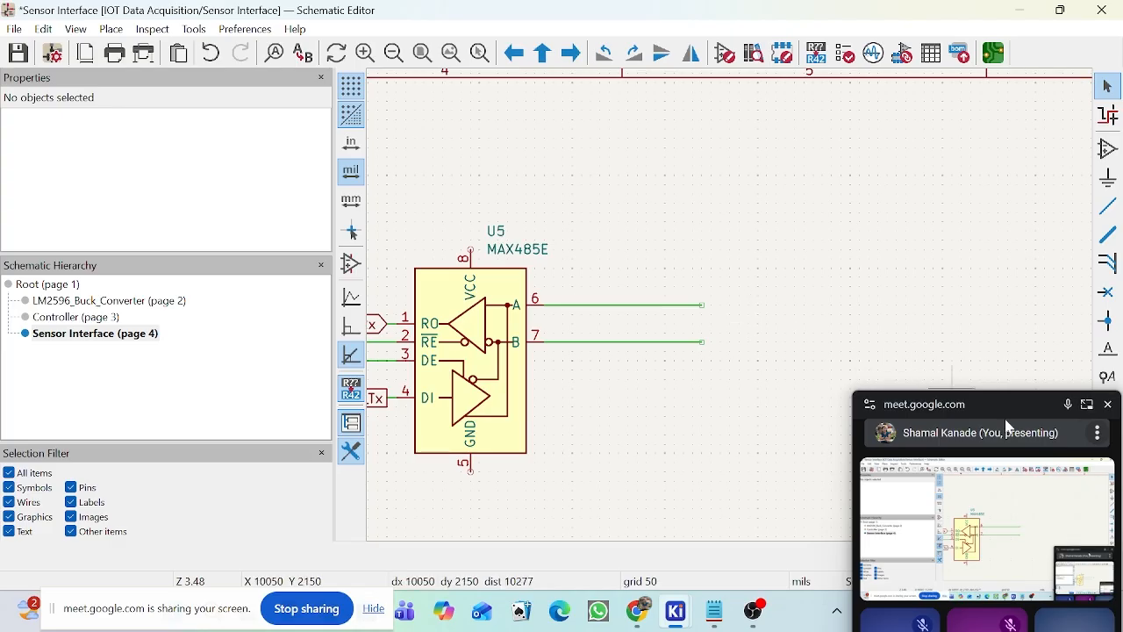
{"action": "left_click_drag", "start_coordinate": [1005, 419], "coordinate": [1001, 460]}
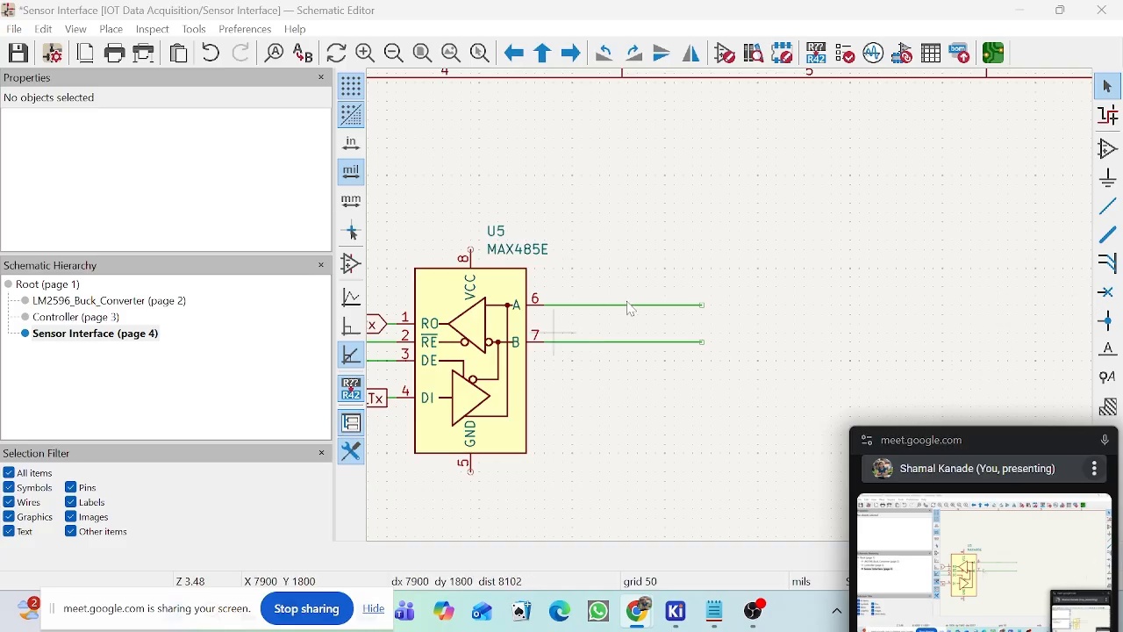
{"action": "left_click", "coordinate": [1109, 349]}
{"action": "left_click", "coordinate": [704, 301]}
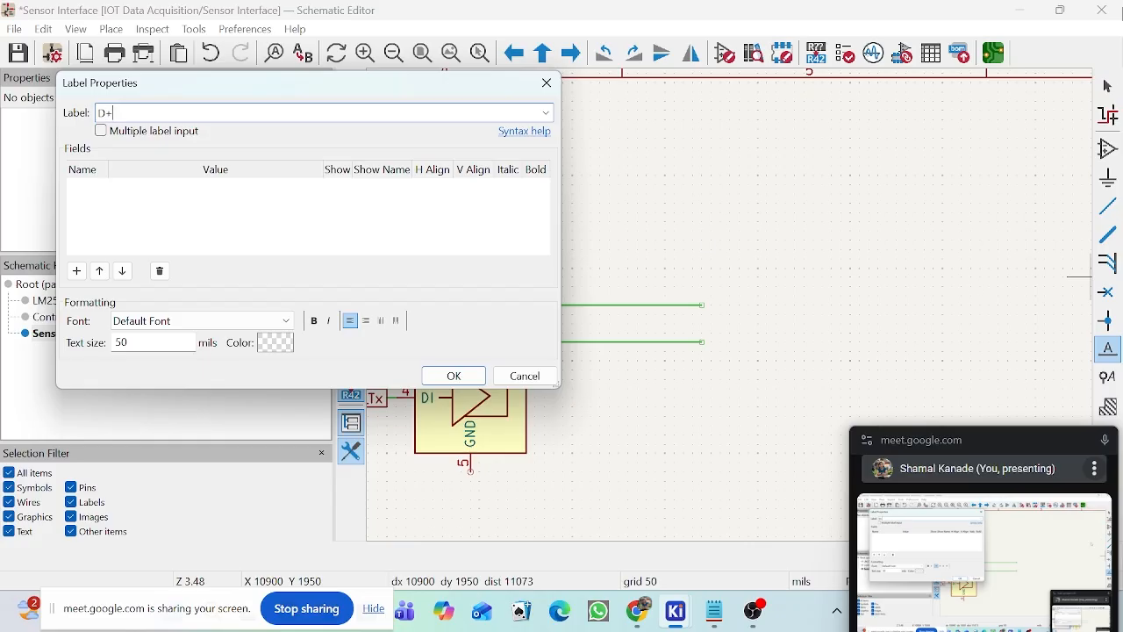
{"action": "left_click", "coordinate": [454, 375]}
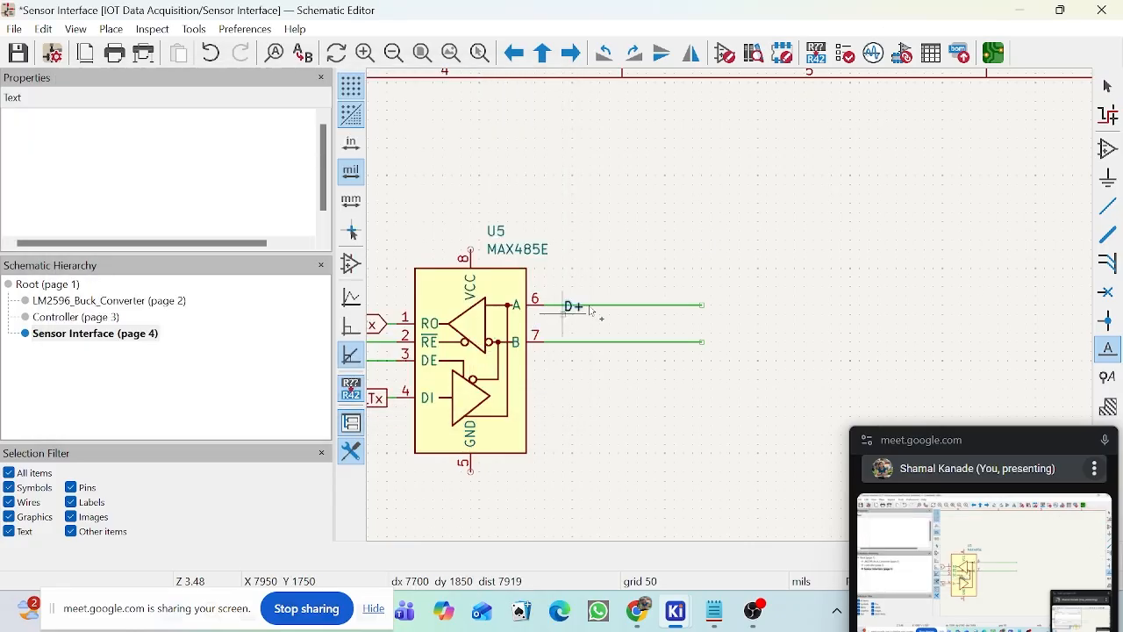
{"action": "scroll", "coordinate": [591, 312], "scroll_direction": "up", "scroll_amount": 3}
{"action": "left_click", "coordinate": [669, 305]}
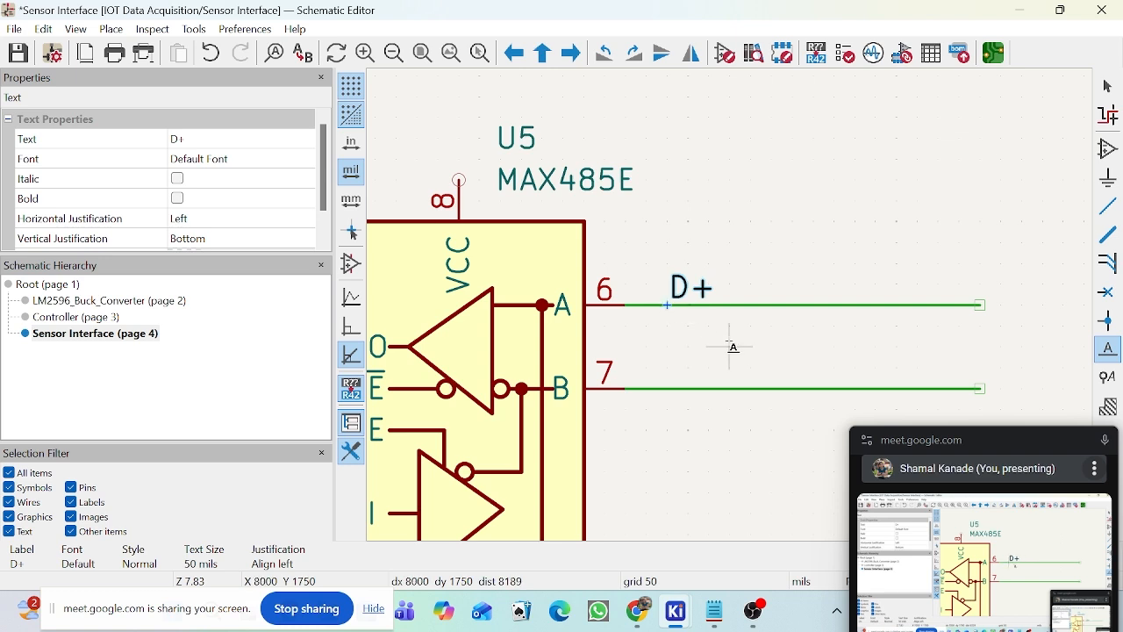
{"action": "scroll", "coordinate": [730, 346], "scroll_direction": "down", "scroll_amount": 2}
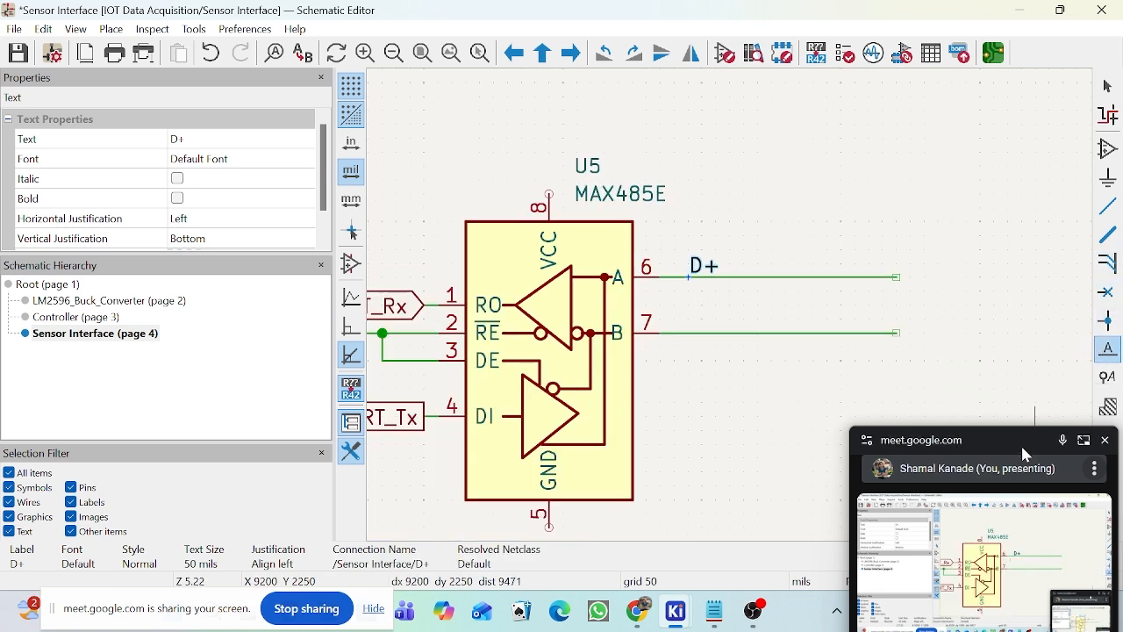
Step: Place a D- net label on the wire from the MAX485E's B pin, aligned below the D+ label
{"action": "left_click_drag", "start_coordinate": [1007, 444], "coordinate": [1005, 457]}
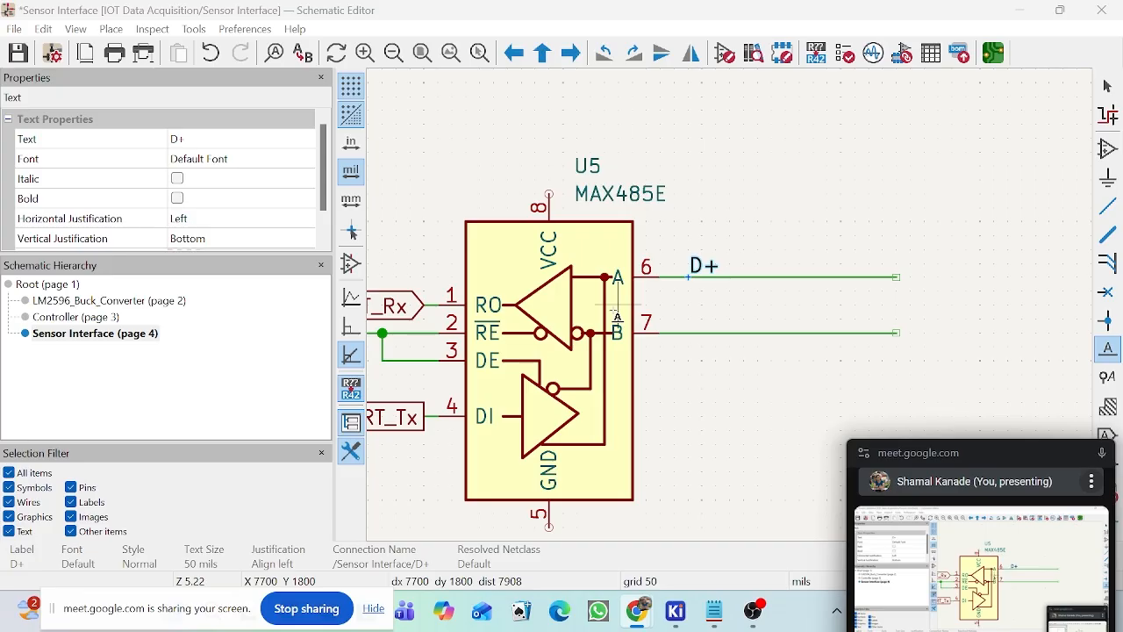
{"action": "left_click", "coordinate": [709, 330]}
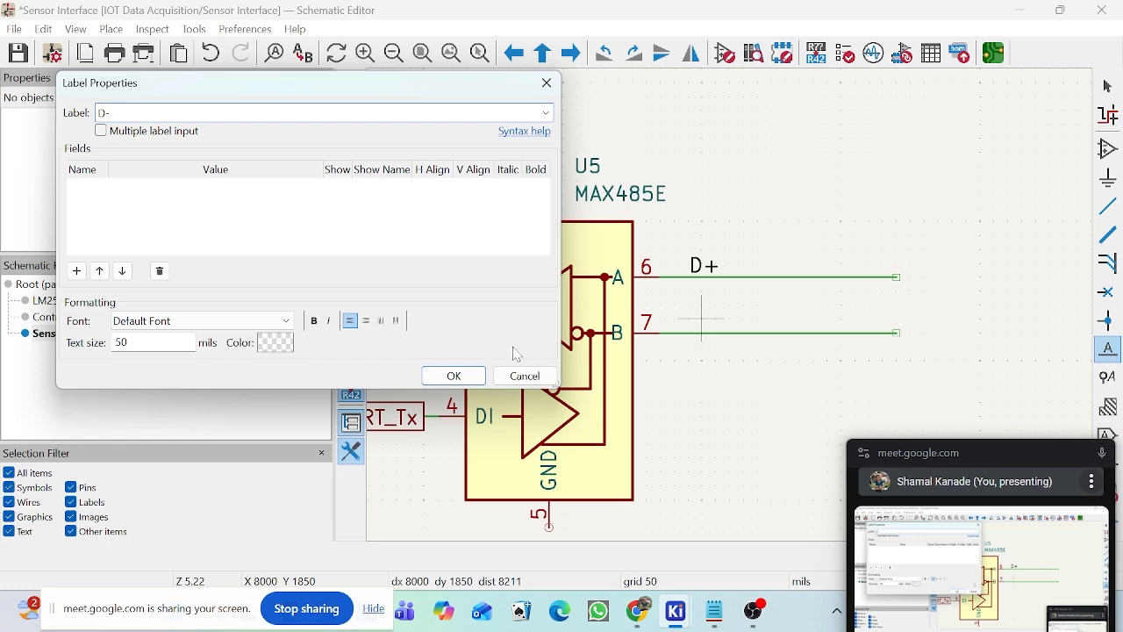
{"action": "left_click", "coordinate": [455, 376]}
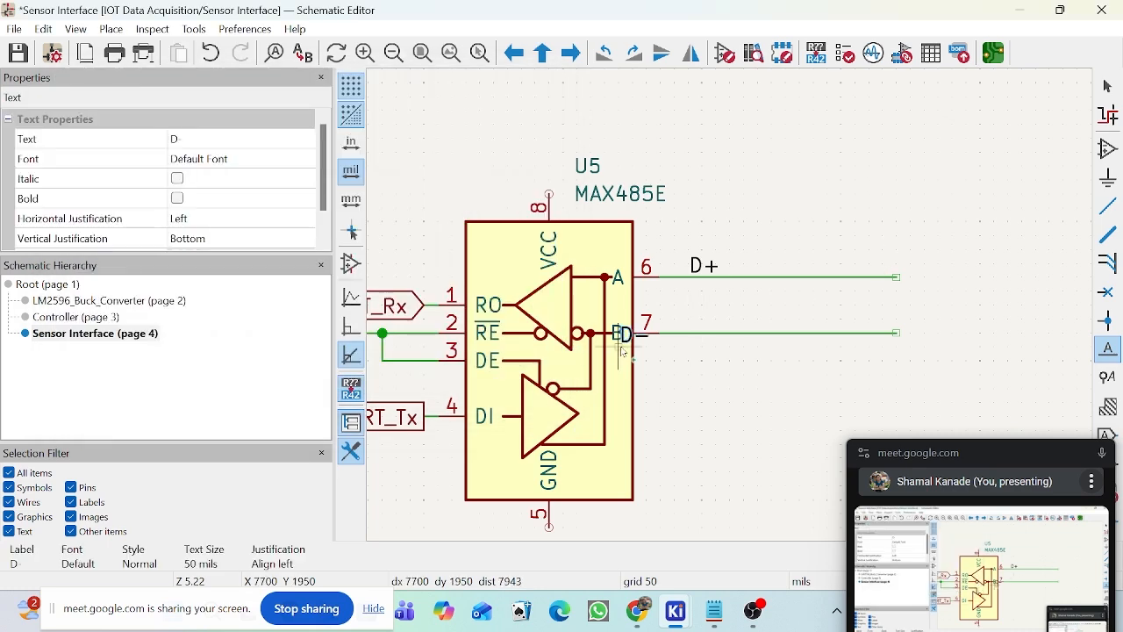
{"action": "scroll", "coordinate": [614, 326], "scroll_direction": "up", "scroll_amount": 5}
{"action": "scroll", "coordinate": [731, 310], "scroll_direction": "down", "scroll_amount": 3}
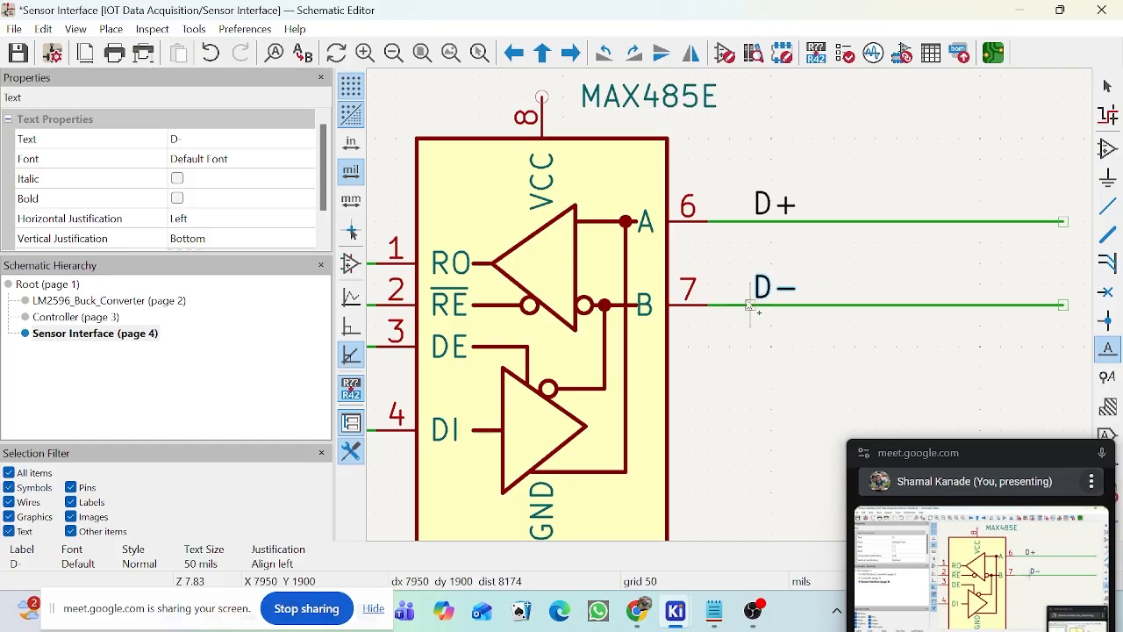
{"action": "left_click", "coordinate": [750, 304]}
{"action": "scroll", "coordinate": [746, 305], "scroll_direction": "down", "scroll_amount": 2}
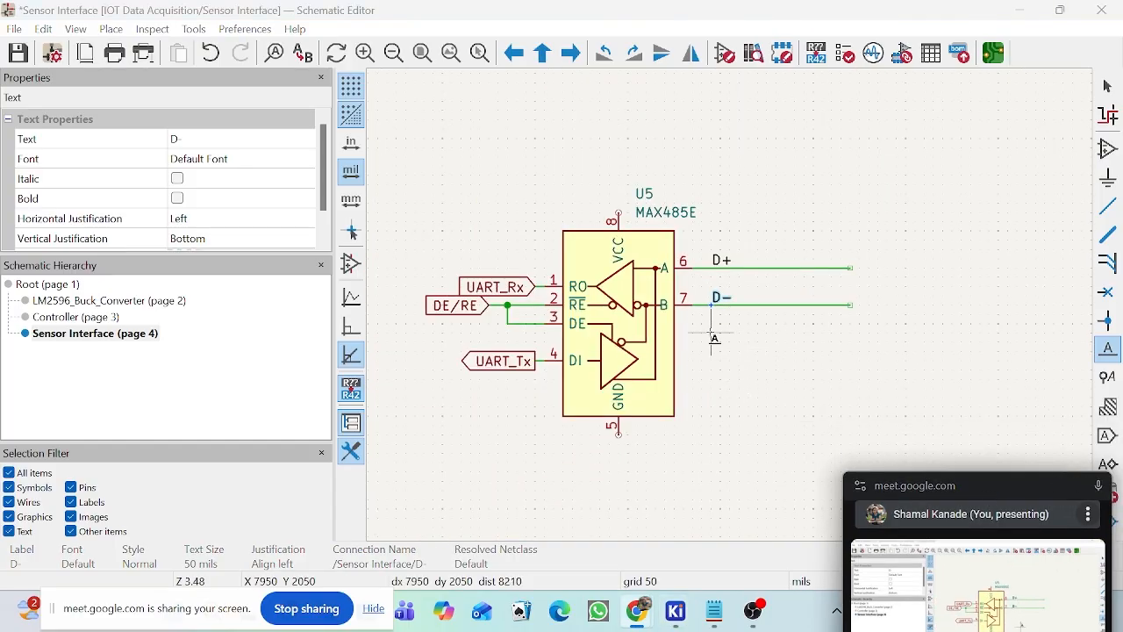
Step: Place a Screw_Terminal_01x03 connector with pins 1 and 3 on the open ends of the D+ and D- wires
{"action": "scroll", "coordinate": [702, 312], "scroll_direction": "up", "scroll_amount": 2}
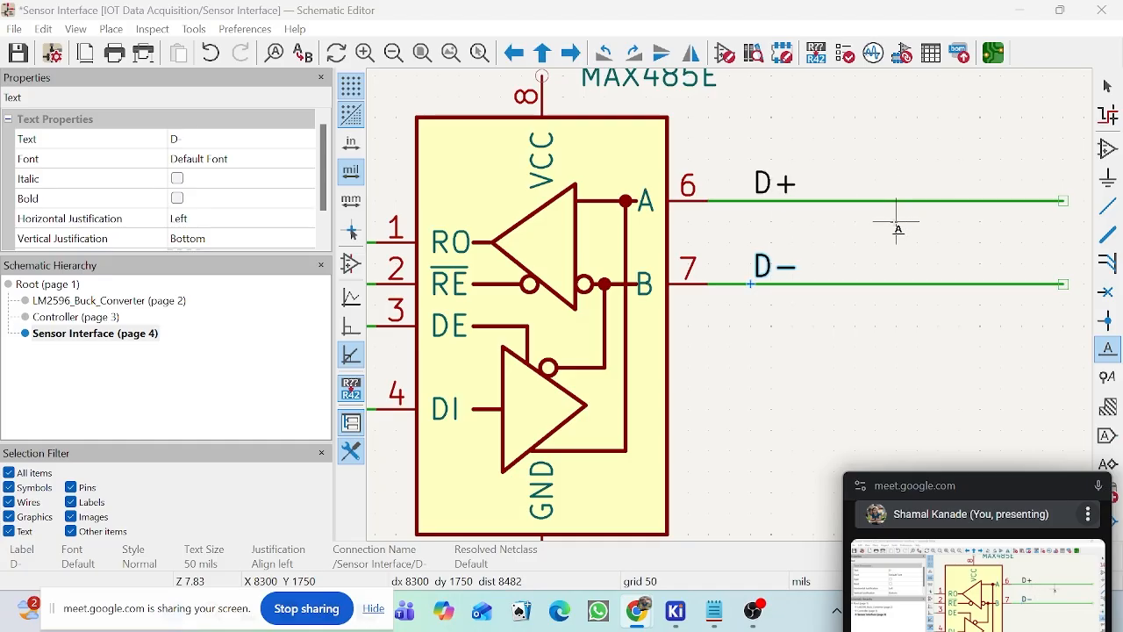
{"action": "scroll", "coordinate": [897, 227], "scroll_direction": "down", "scroll_amount": 3}
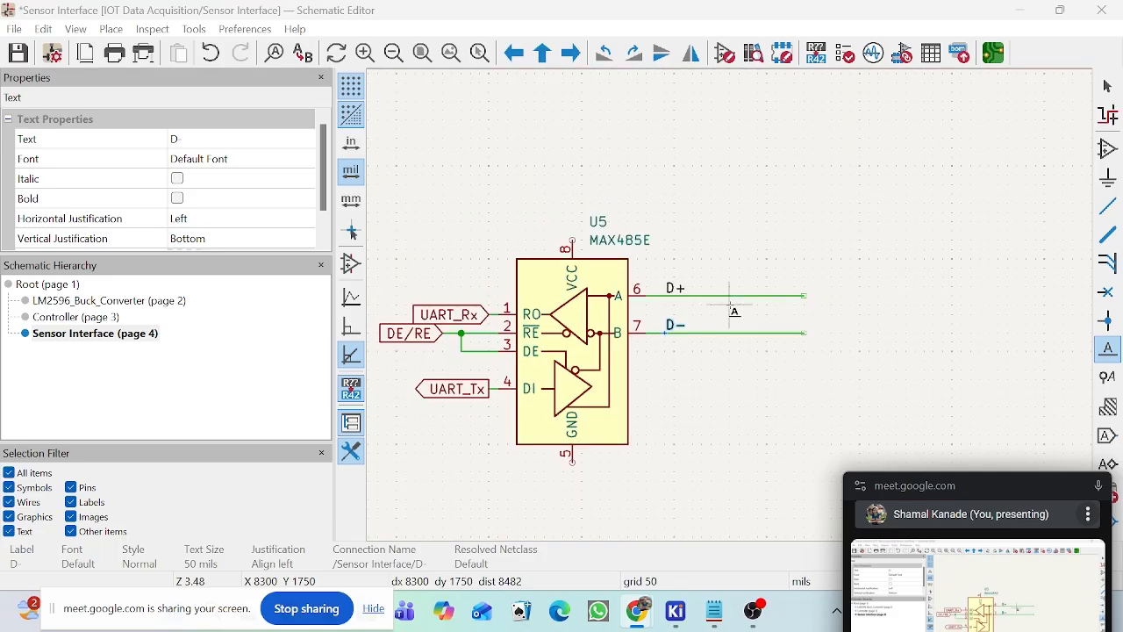
{"action": "scroll", "coordinate": [731, 311], "scroll_direction": "up", "scroll_amount": 2}
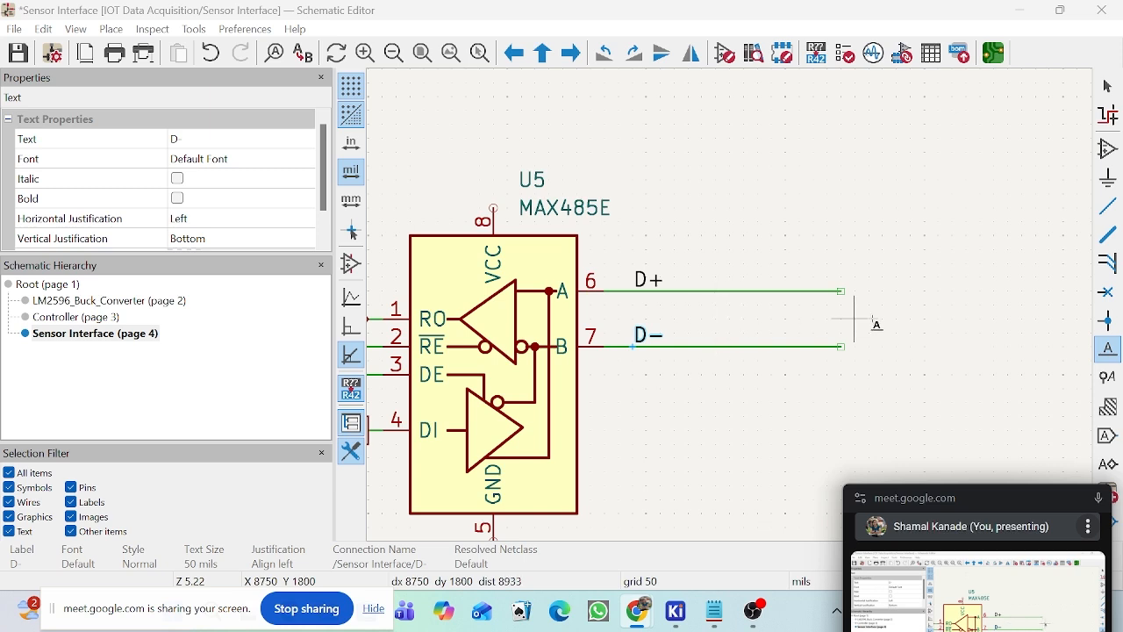
{"action": "left_click", "coordinate": [1109, 149]}
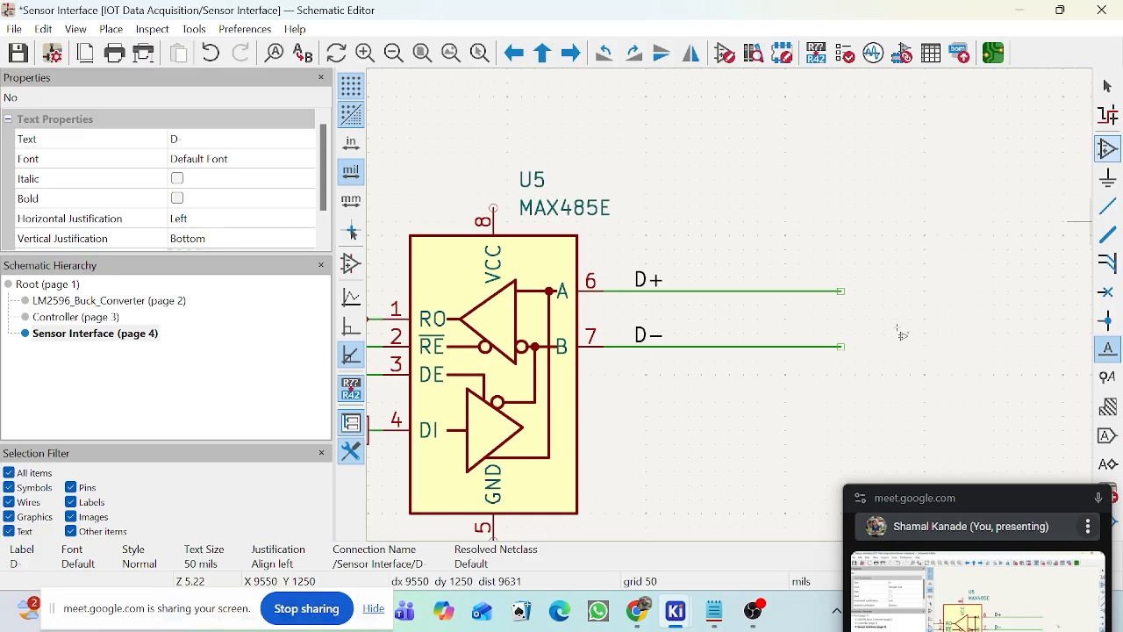
{"action": "left_click", "coordinate": [817, 260]}
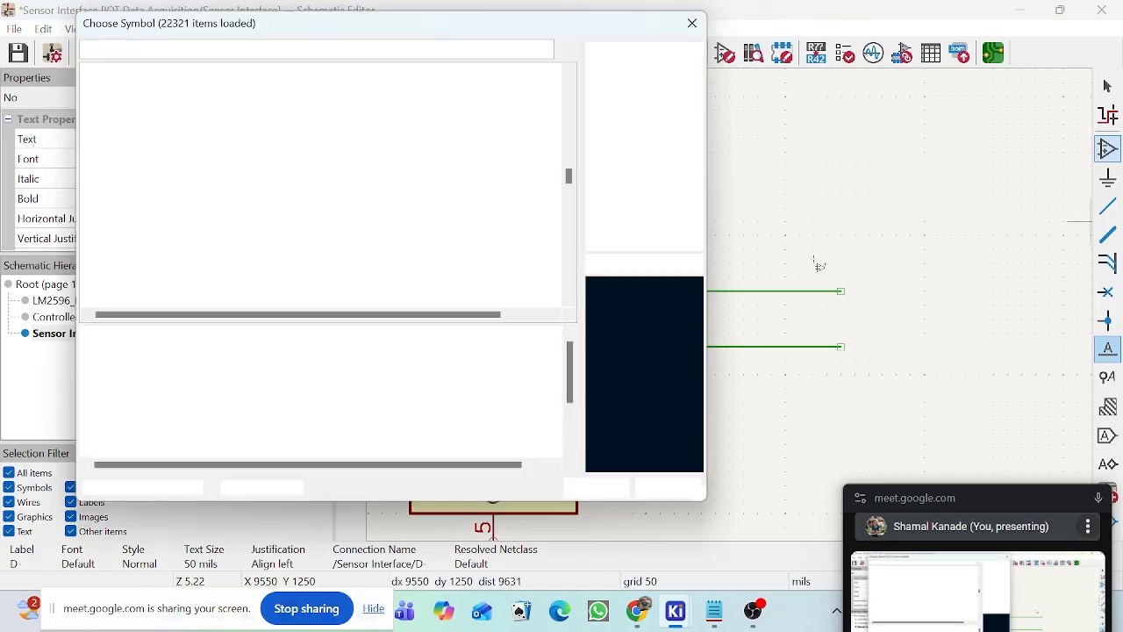
{"action": "type", "text": "scr"}
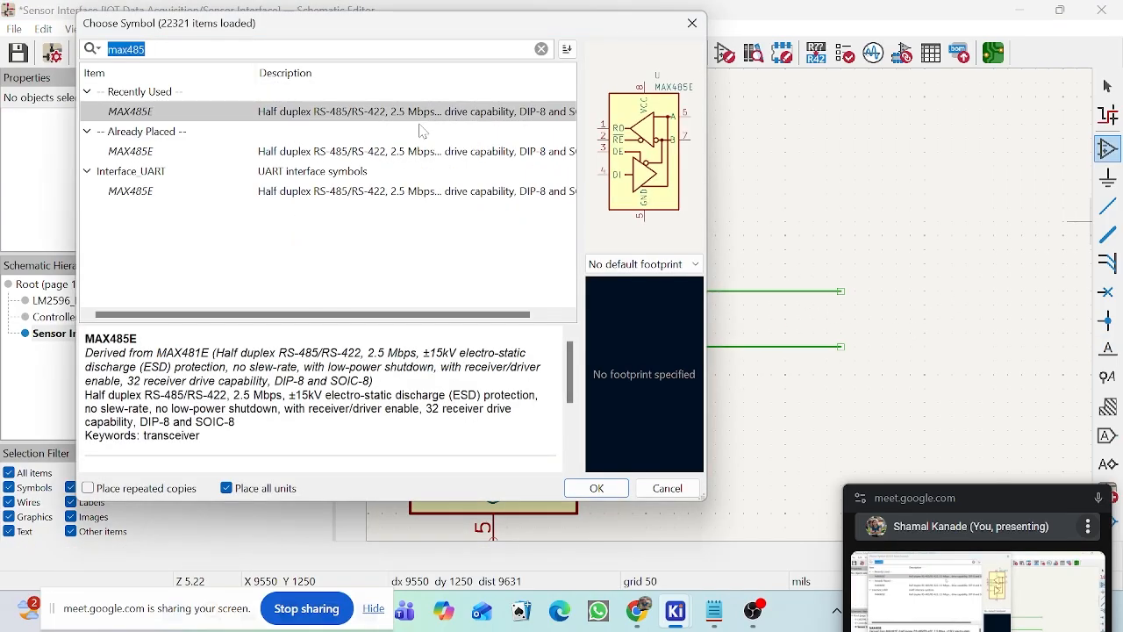
{"action": "type", "text": "e"}
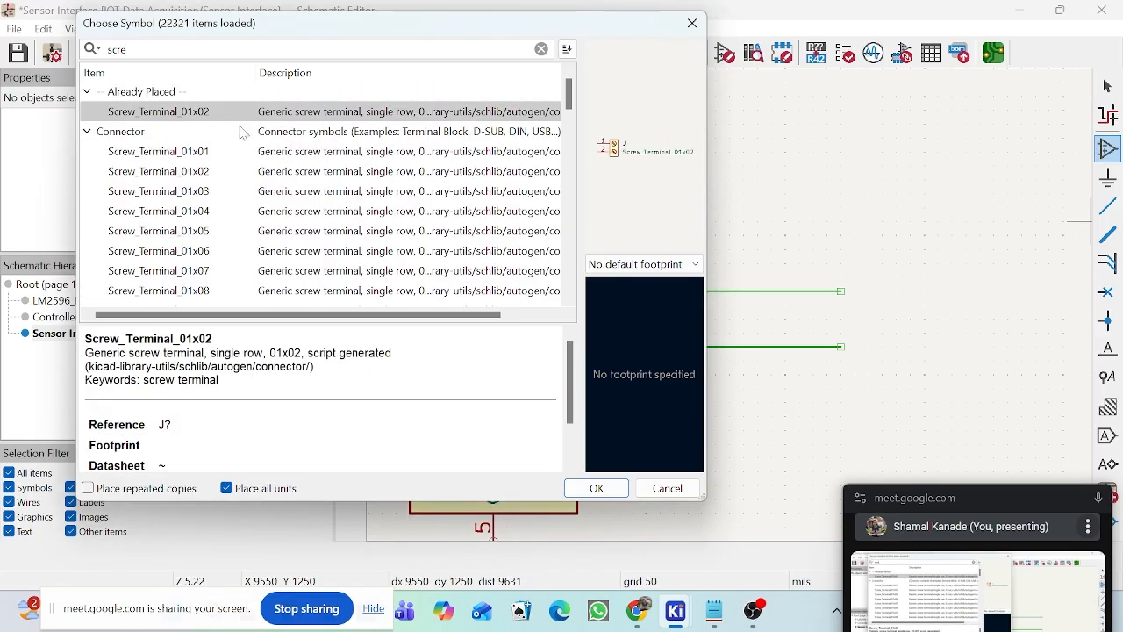
{"action": "left_click", "coordinate": [211, 191]}
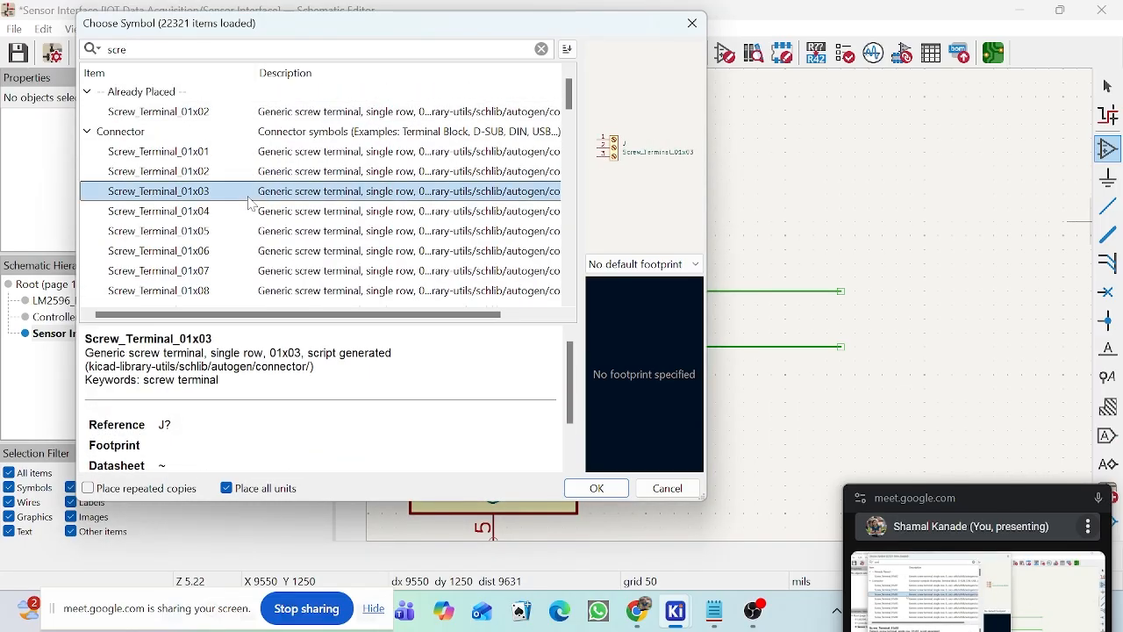
{"action": "left_click", "coordinate": [614, 488]}
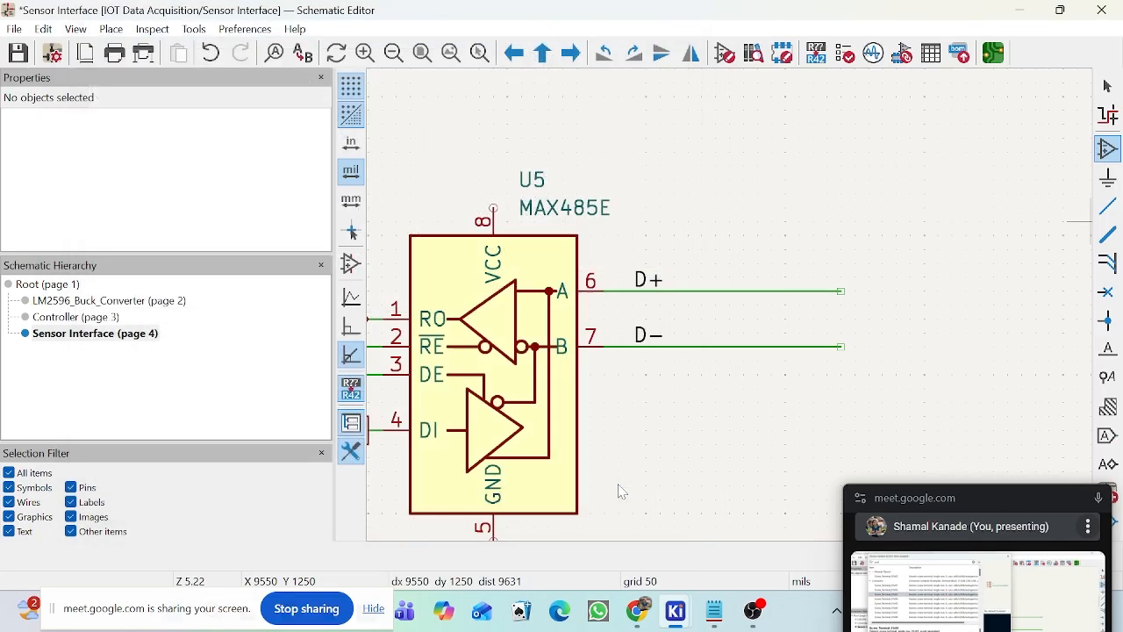
{"action": "scroll", "coordinate": [764, 307], "scroll_direction": "down", "scroll_amount": 3}
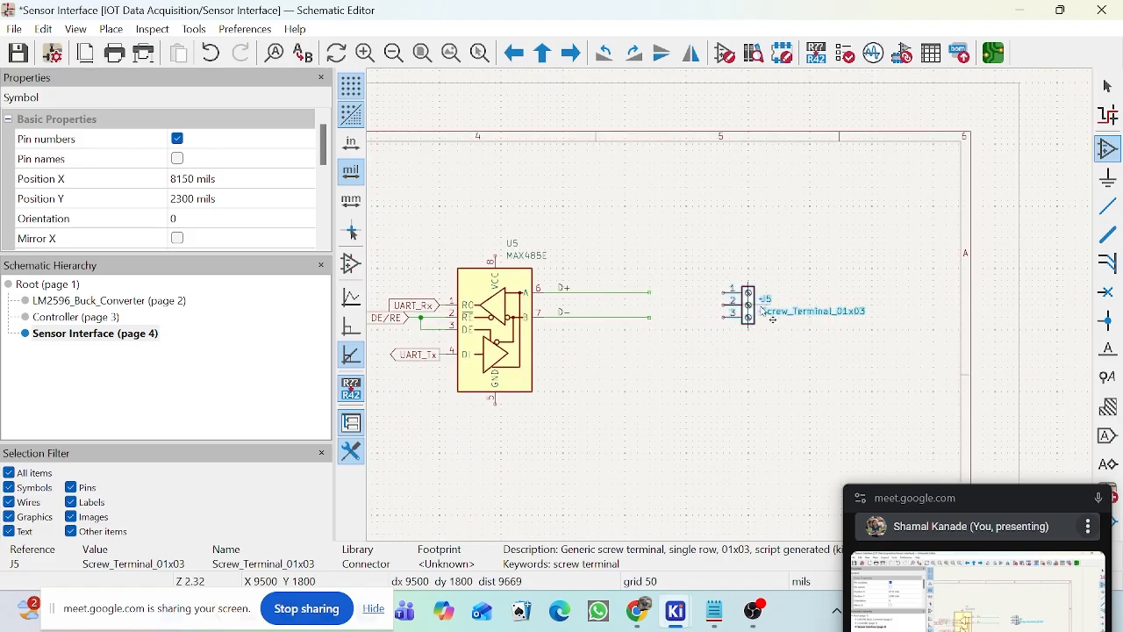
{"action": "scroll", "coordinate": [741, 316], "scroll_direction": "up", "scroll_amount": 2}
{"action": "scroll", "coordinate": [741, 316], "scroll_direction": "up", "scroll_amount": 3}
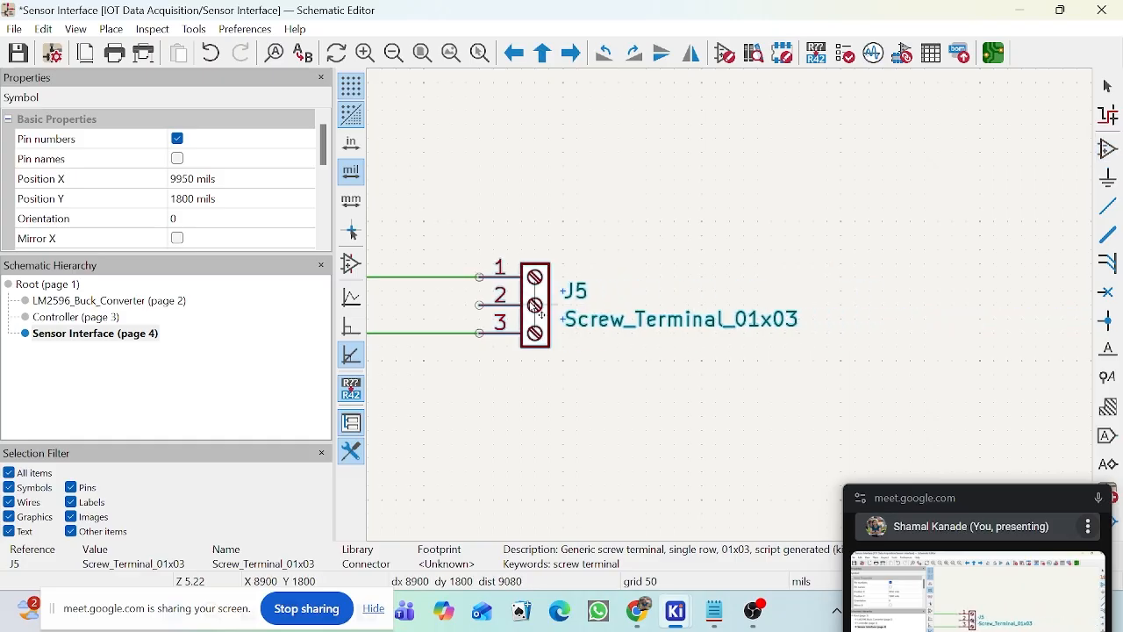
{"action": "left_click", "coordinate": [483, 295]}
Step: Delete the D- wire between the MAX485E's B pin and pin 3 of the screw terminal
{"action": "scroll", "coordinate": [483, 295], "scroll_direction": "up", "scroll_amount": 2}
{"action": "scroll", "coordinate": [728, 334], "scroll_direction": "down", "scroll_amount": 2}
{"action": "scroll", "coordinate": [732, 311], "scroll_direction": "up", "scroll_amount": 1}
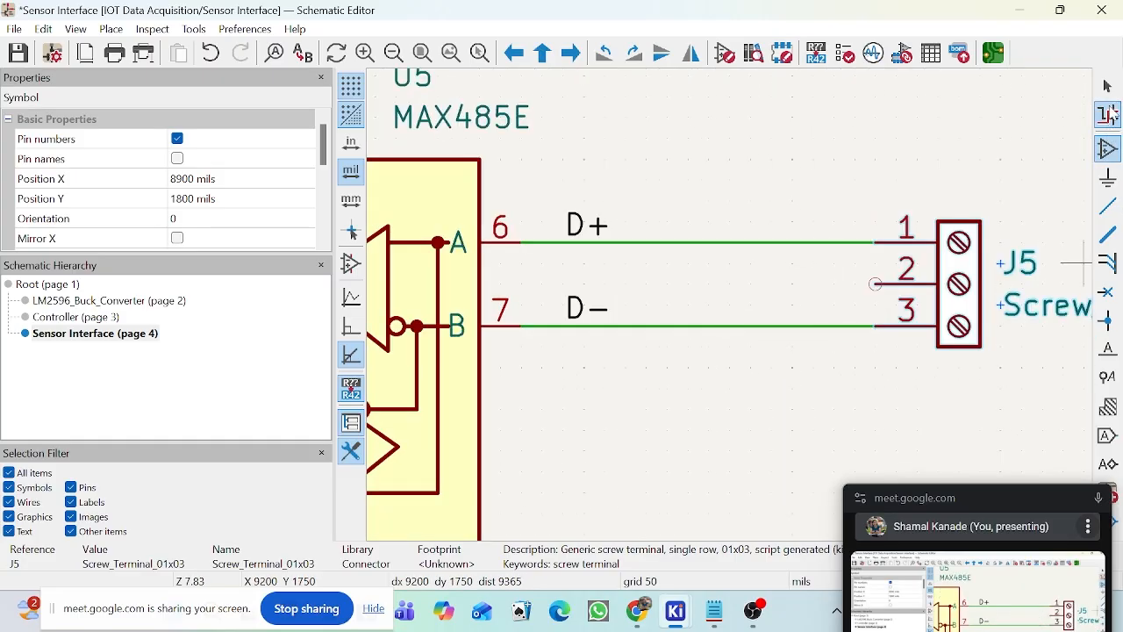
{"action": "left_click", "coordinate": [1107, 87]}
{"action": "left_click", "coordinate": [844, 328]}
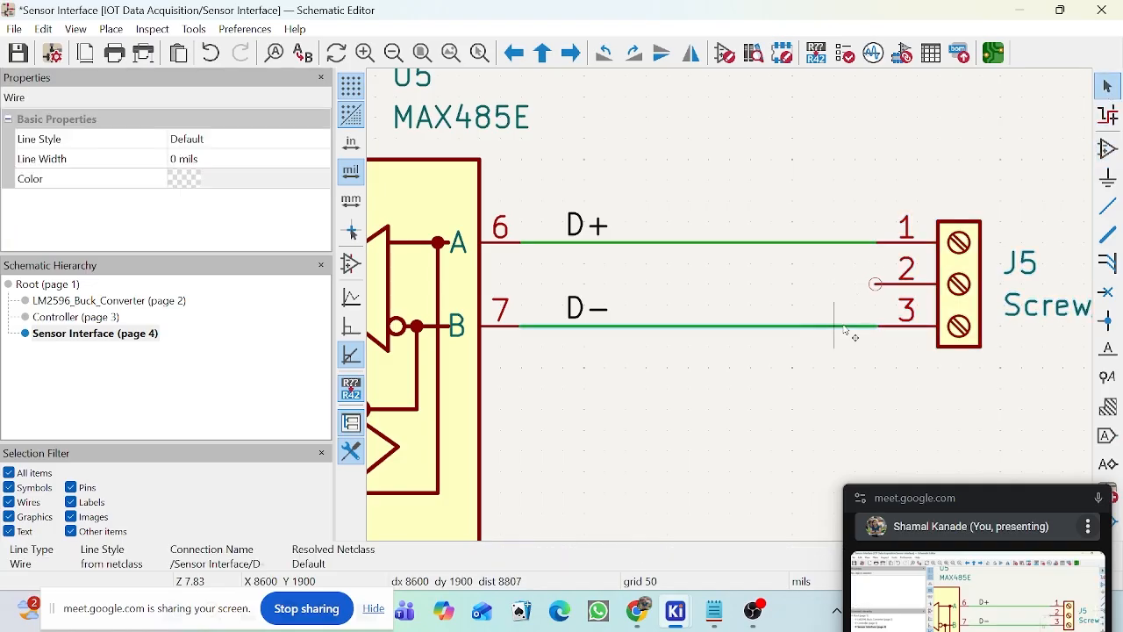
{"action": "key", "text": "Delete"}
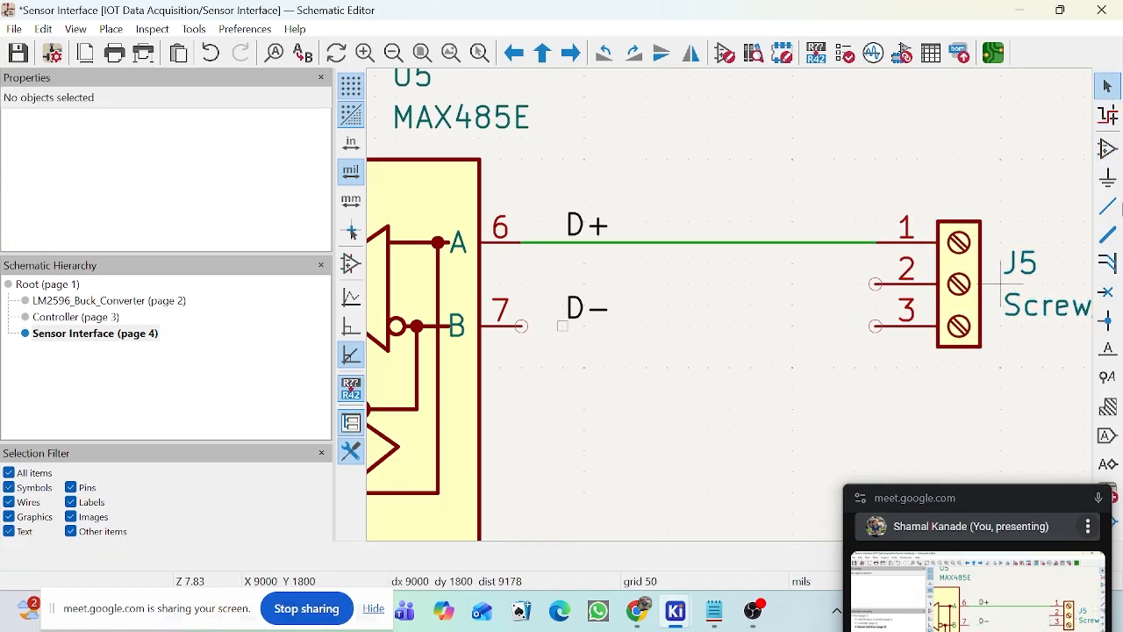
Step: Draw a stepped wire from pin 2 of the screw terminal to the MAX485E's B pin, passing under the D- label
{"action": "left_click", "coordinate": [1108, 206]}
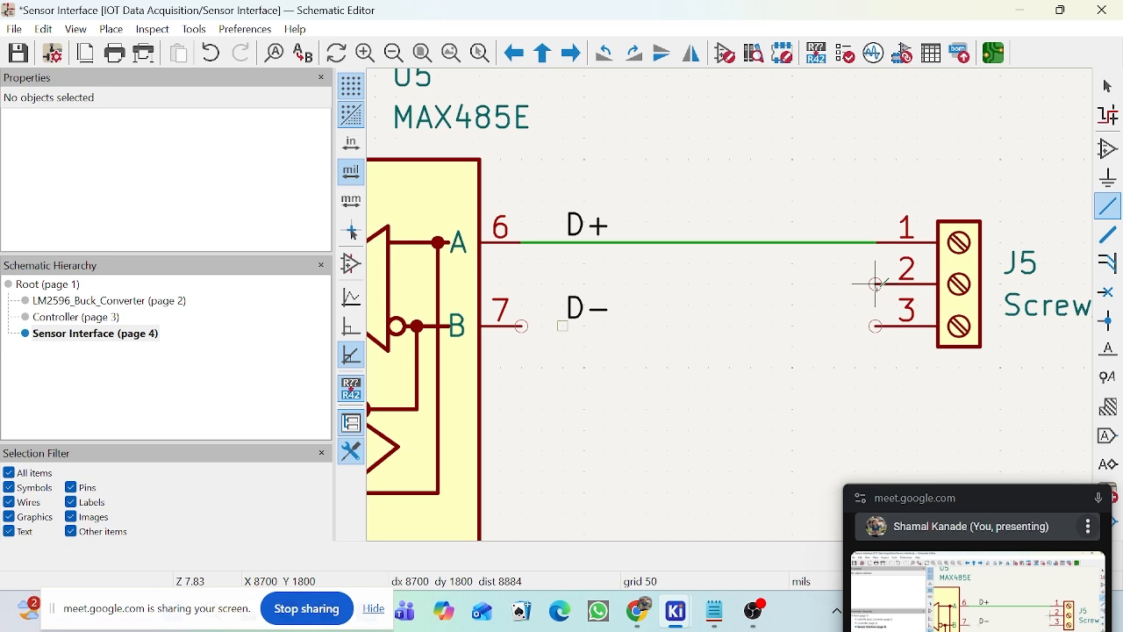
{"action": "left_click", "coordinate": [876, 283]}
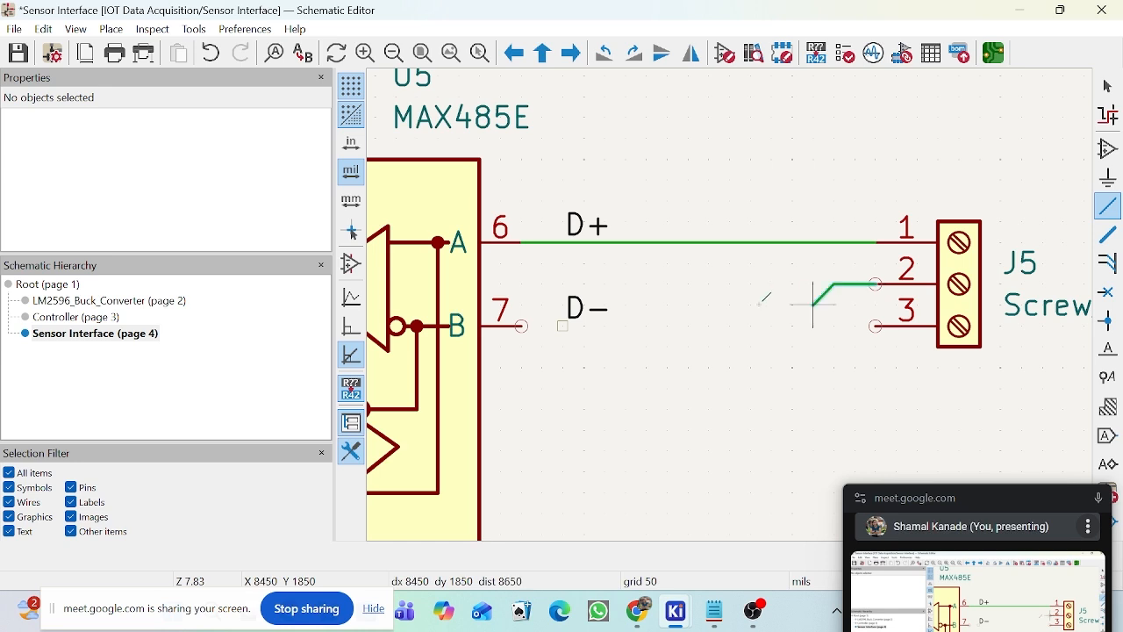
{"action": "left_click", "coordinate": [668, 327]}
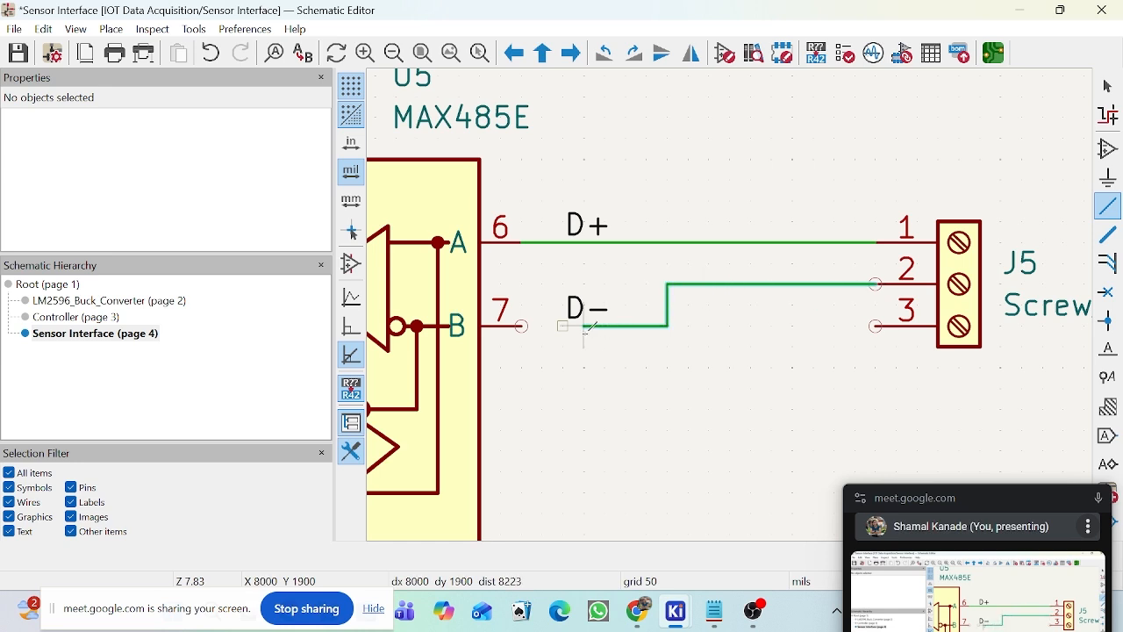
{"action": "left_click", "coordinate": [524, 326]}
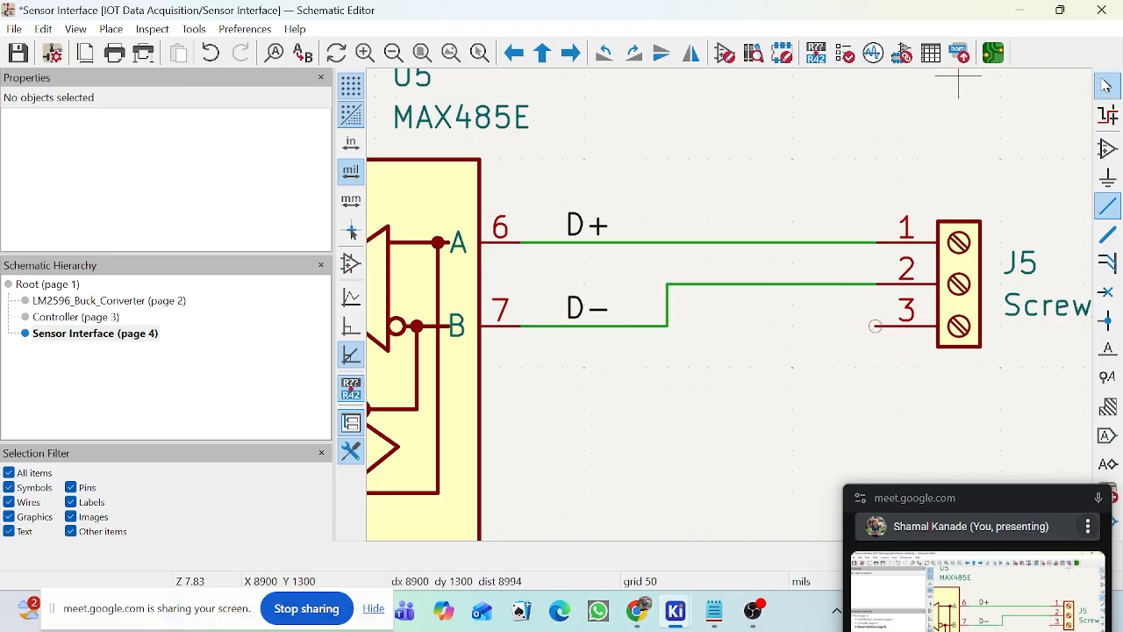
{"action": "left_click", "coordinate": [1109, 86]}
Step: Duplicate the micro SD card's GND symbol beside its VSS pin and place the copy 50 mils below the MAX485E's GND pin 5
{"action": "scroll", "coordinate": [876, 327], "scroll_direction": "down", "scroll_amount": 1}
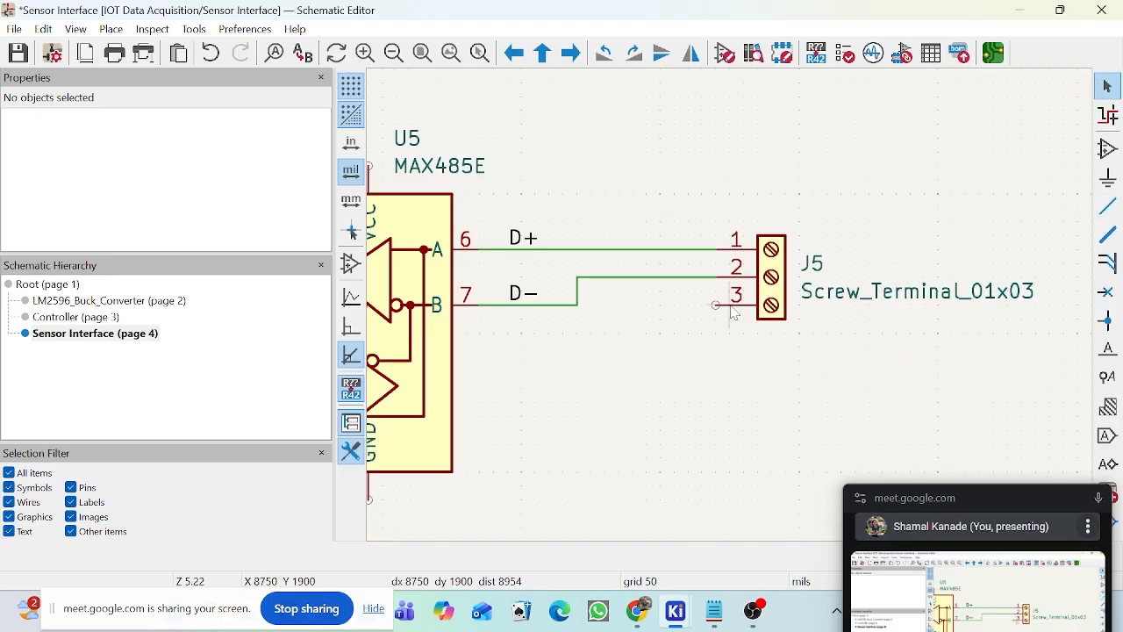
{"action": "scroll", "coordinate": [730, 305], "scroll_direction": "up", "scroll_amount": 1}
{"action": "scroll", "coordinate": [730, 304], "scroll_direction": "up", "scroll_amount": 1}
{"action": "scroll", "coordinate": [650, 317], "scroll_direction": "down", "scroll_amount": 3}
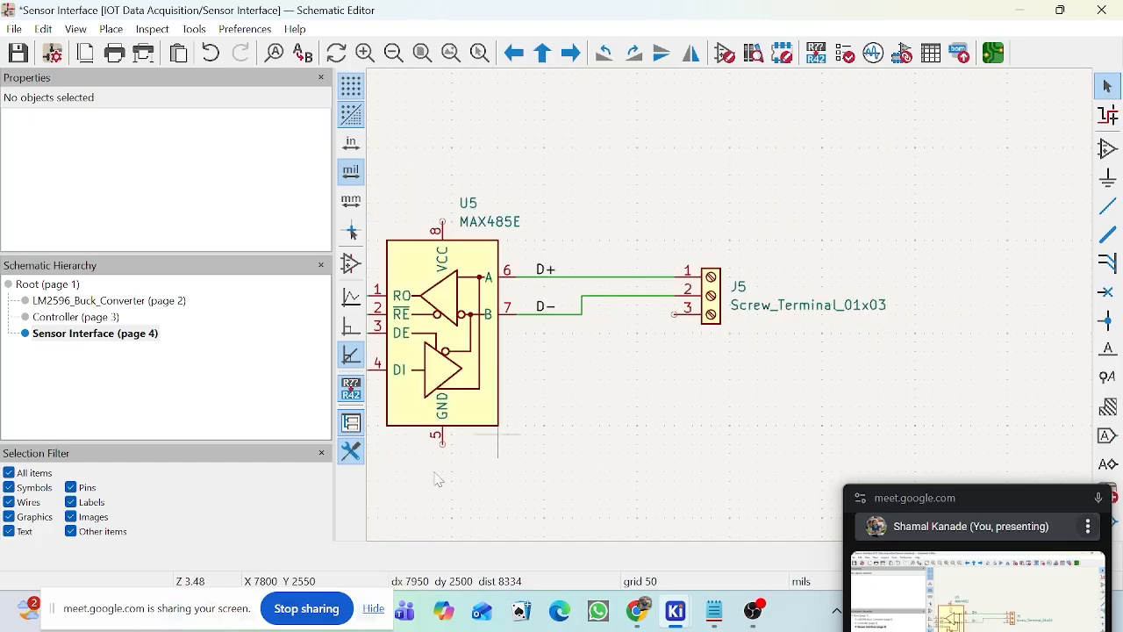
{"action": "scroll", "coordinate": [447, 440], "scroll_direction": "down", "scroll_amount": 3}
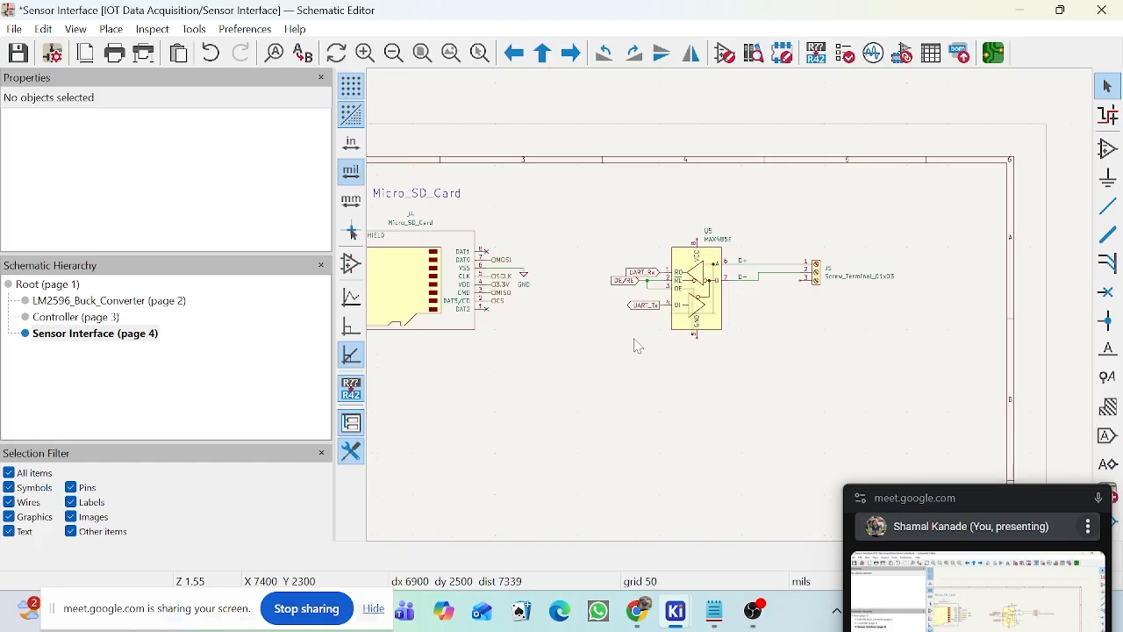
{"action": "left_click", "coordinate": [527, 281]}
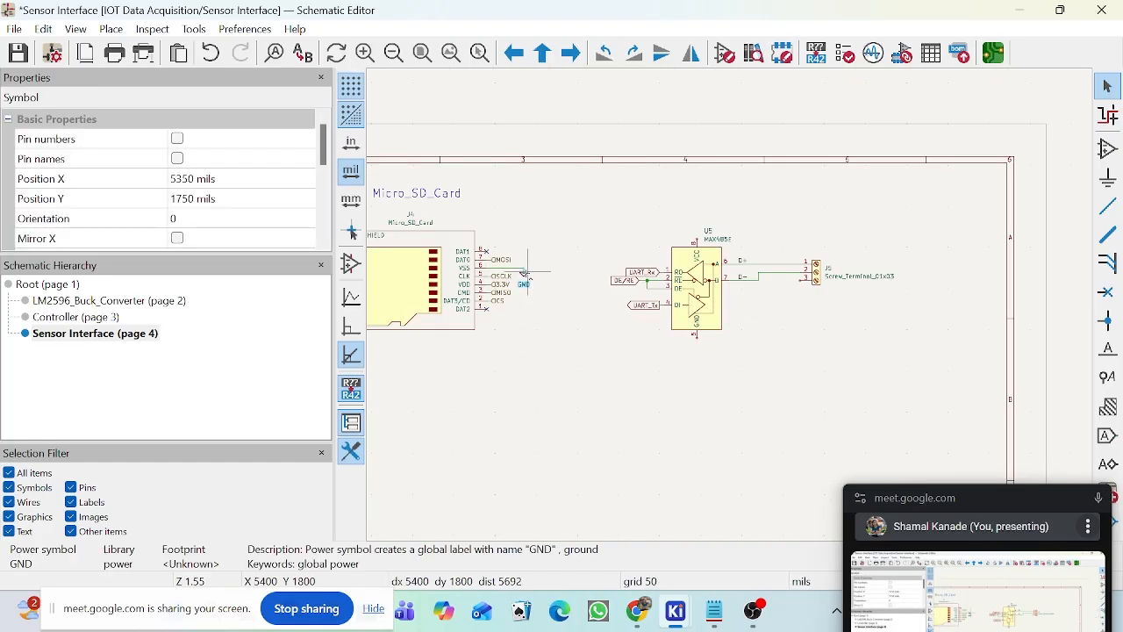
{"action": "key", "text": "ctrl+d"}
{"action": "scroll", "coordinate": [647, 335], "scroll_direction": "up", "scroll_amount": 3}
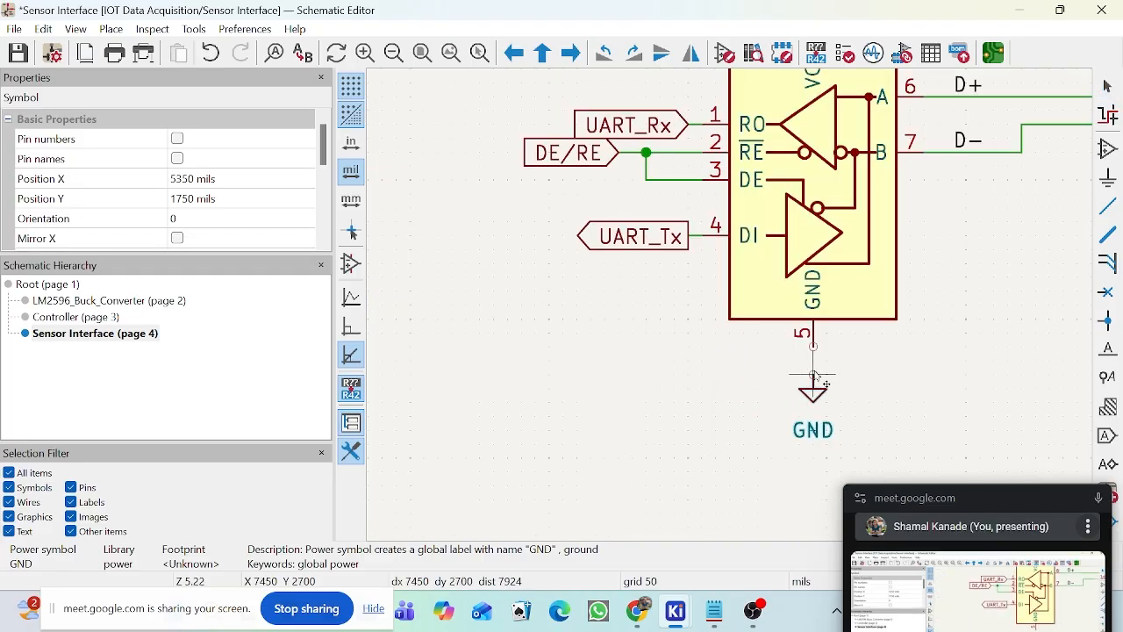
{"action": "left_click", "coordinate": [813, 365]}
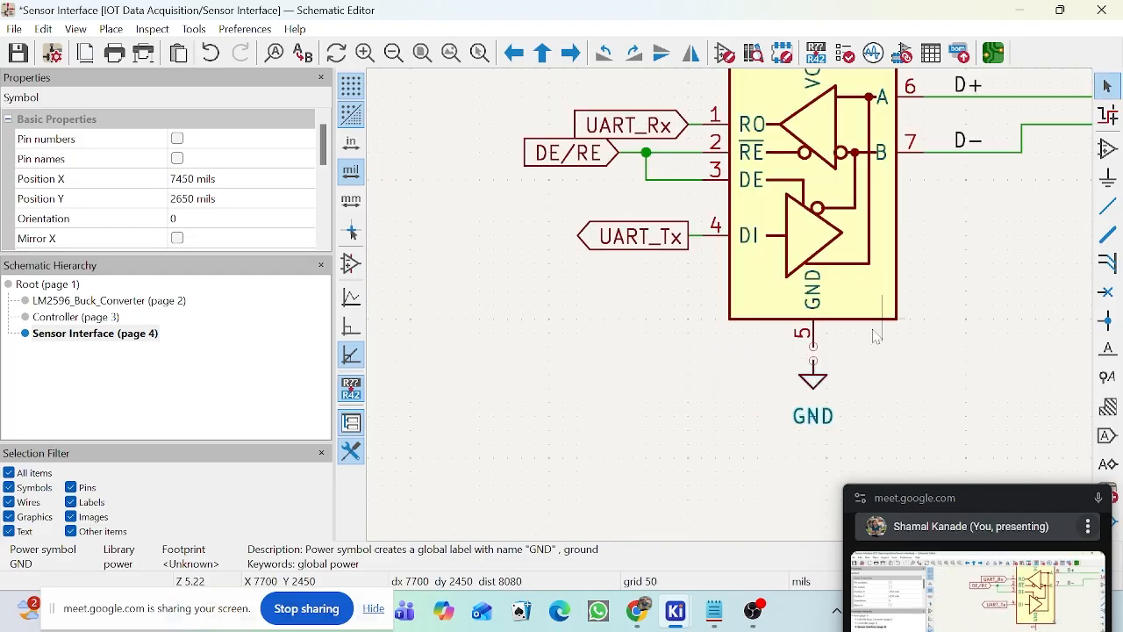
Step: Place another GND symbol copy 100 mils below pin 3 of the screw terminal
{"action": "scroll", "coordinate": [730, 309], "scroll_direction": "down", "scroll_amount": 2}
{"action": "key", "text": "ctrl+v"}
{"action": "scroll", "coordinate": [758, 295], "scroll_direction": "up", "scroll_amount": 2}
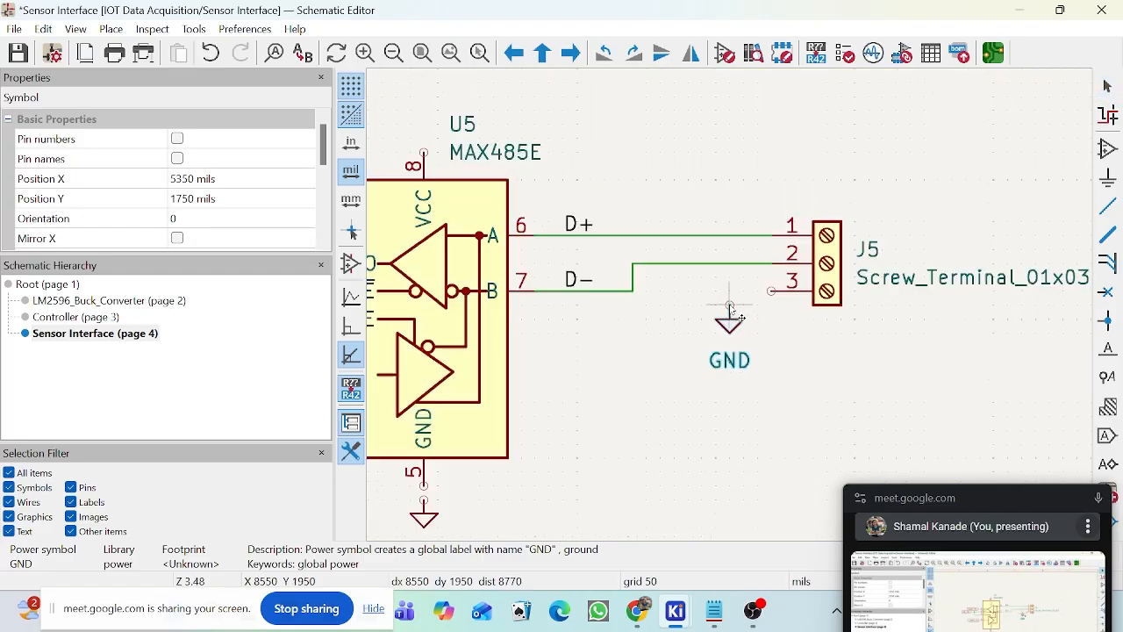
{"action": "left_click", "coordinate": [771, 319]}
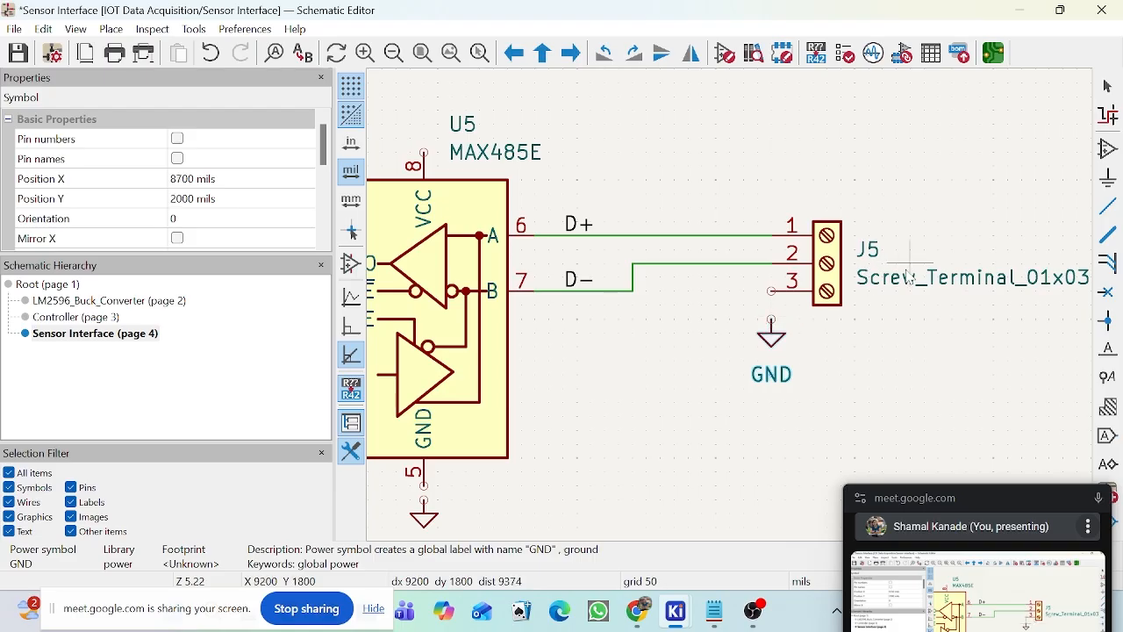
Step: Draw a vertical wire from pin 3 of the screw terminal to the GND symbol below it
{"action": "left_click", "coordinate": [1107, 204]}
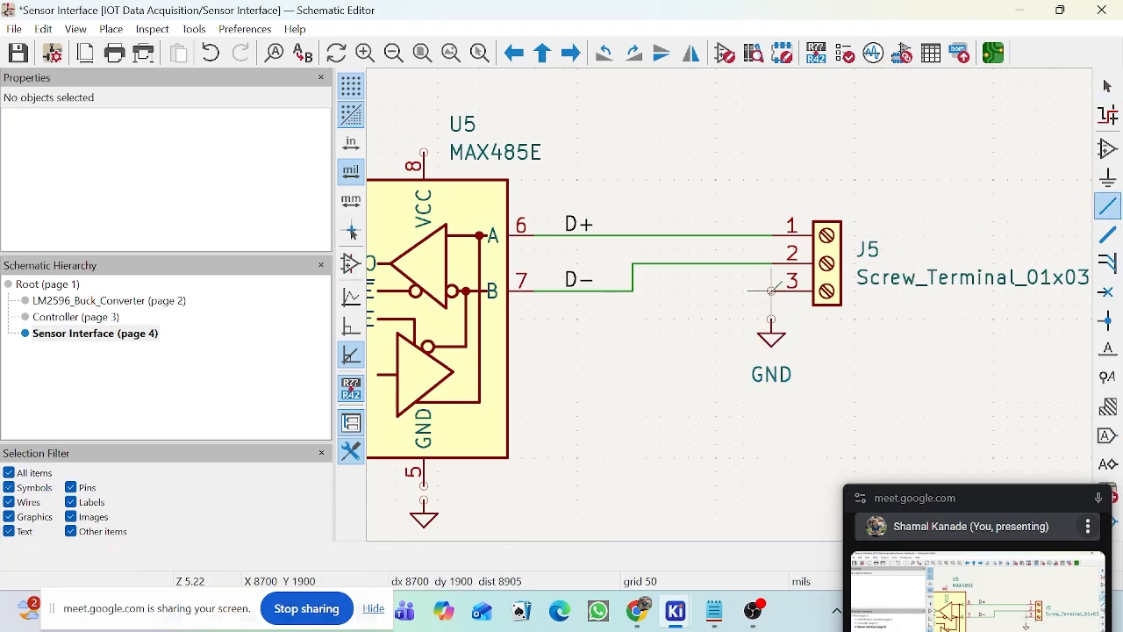
{"action": "scroll", "coordinate": [771, 291], "scroll_direction": "up", "scroll_amount": 5}
{"action": "left_click", "coordinate": [730, 305]}
{"action": "left_click", "coordinate": [730, 448]}
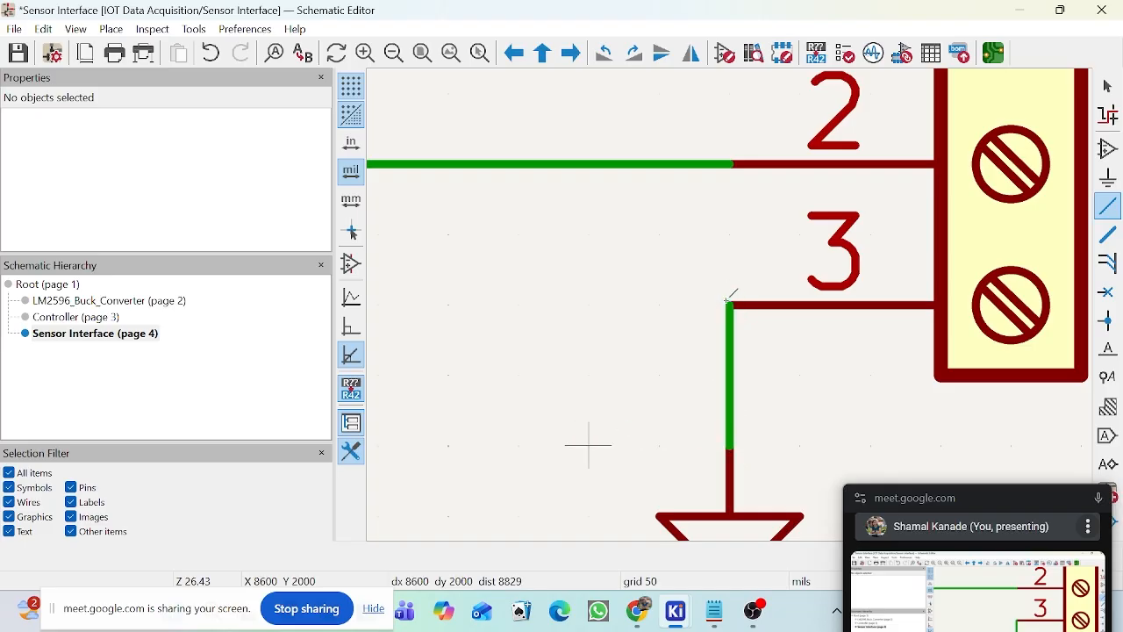
Step: Wire the MAX485E's GND pin 5 to the GND symbol beneath it and leave the wire tool
{"action": "scroll", "coordinate": [730, 304], "scroll_direction": "down", "scroll_amount": 5}
{"action": "scroll", "coordinate": [731, 304], "scroll_direction": "down", "scroll_amount": 3}
{"action": "scroll", "coordinate": [589, 377], "scroll_direction": "up", "scroll_amount": 5}
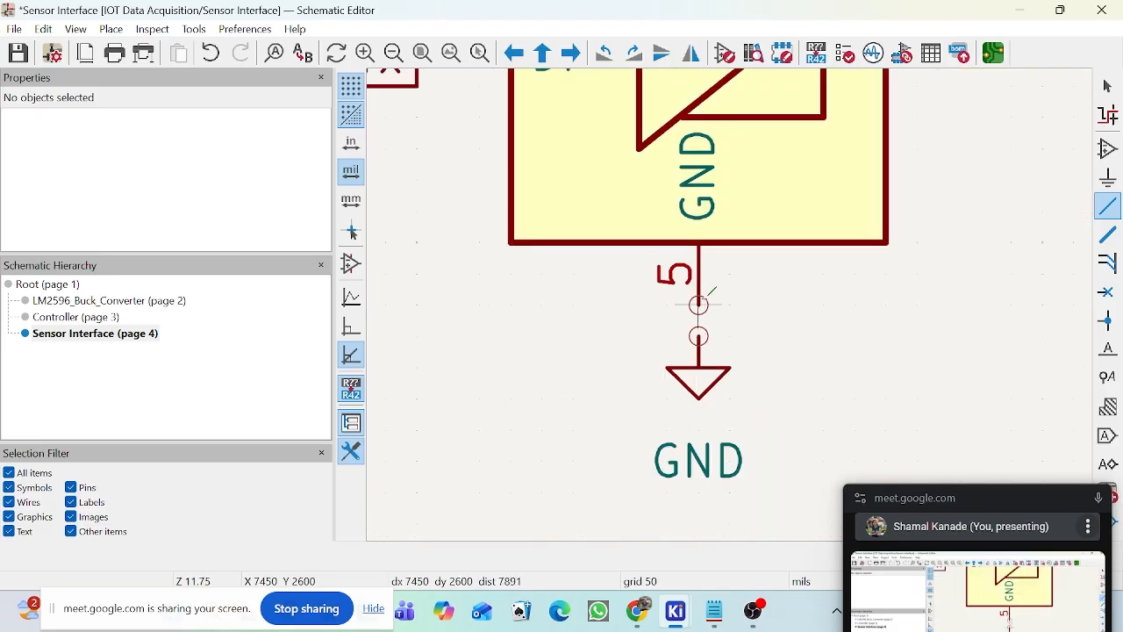
{"action": "left_click", "coordinate": [699, 305]}
{"action": "left_click", "coordinate": [699, 336]}
{"action": "scroll", "coordinate": [823, 212], "scroll_direction": "down", "scroll_amount": 3}
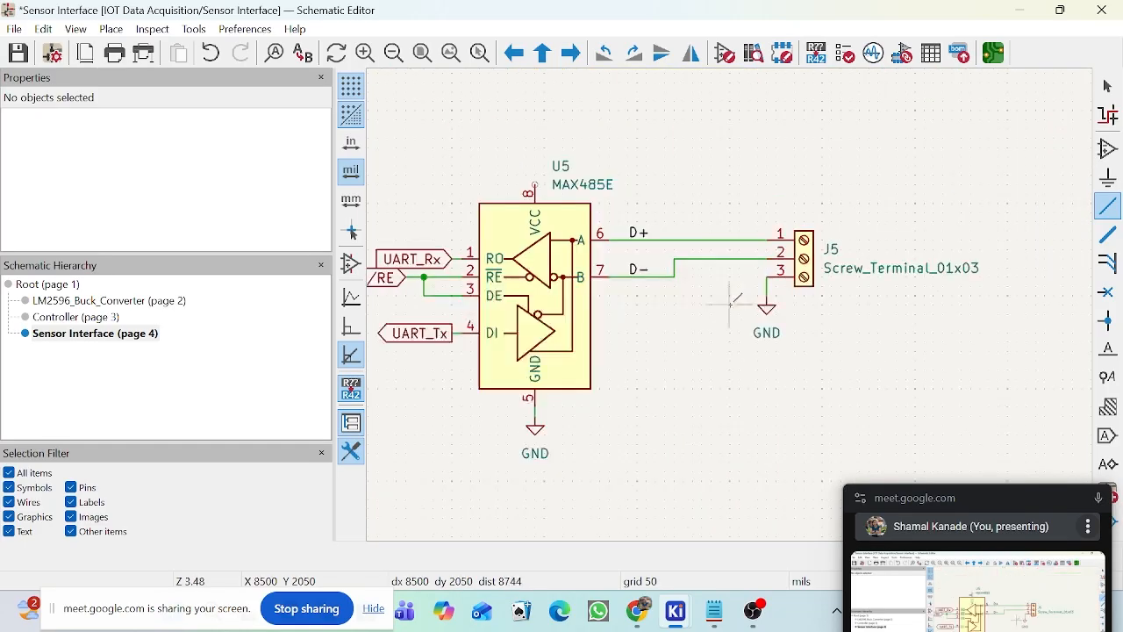
{"action": "scroll", "coordinate": [750, 268], "scroll_direction": "up", "scroll_amount": 2}
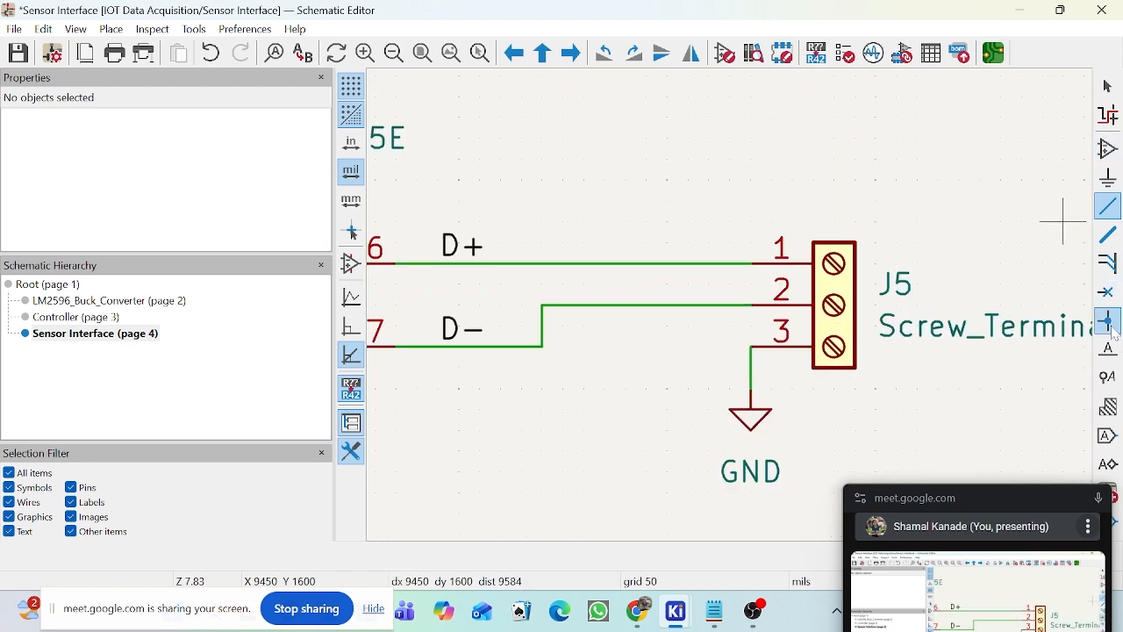
{"action": "scroll", "coordinate": [894, 243], "scroll_direction": "down", "scroll_amount": 2}
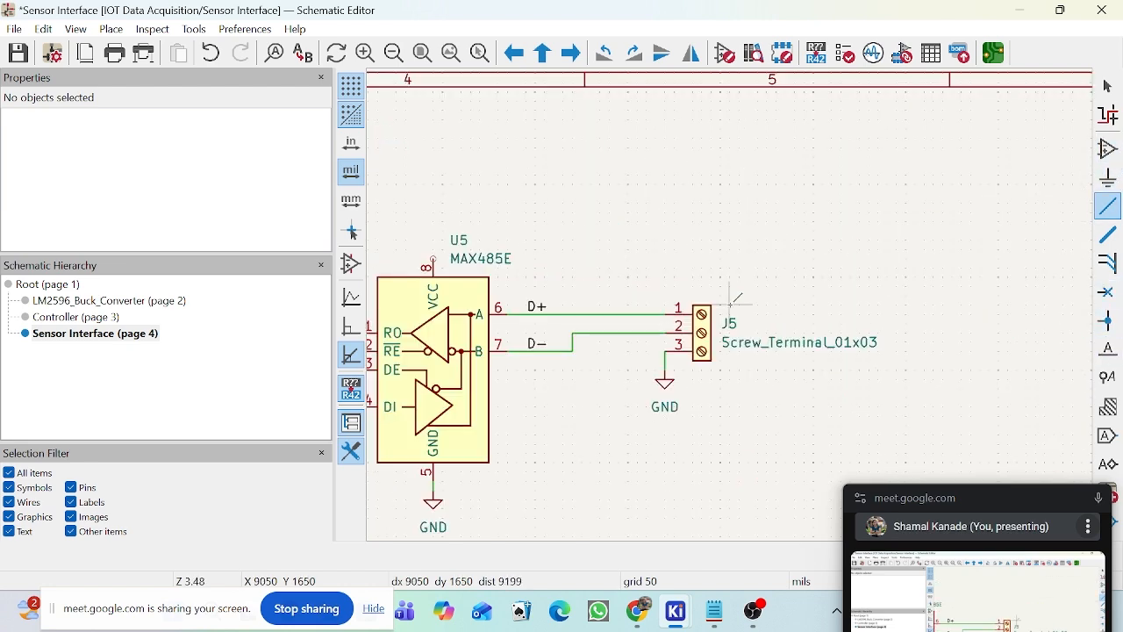
{"action": "scroll", "coordinate": [563, 333], "scroll_direction": "down", "scroll_amount": 1}
{"action": "left_click", "coordinate": [1108, 86]}
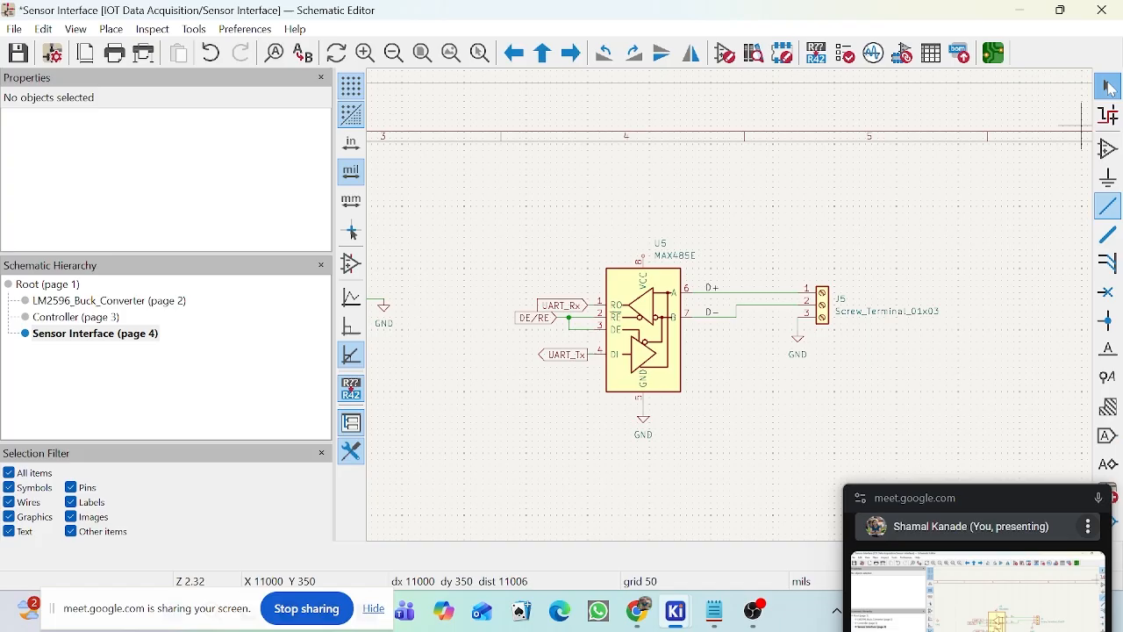
Step: Duplicate the DHT11's 3.3V hierarchical label and place the copy just above the MAX485E's VCC pin 8
{"action": "scroll", "coordinate": [734, 312], "scroll_direction": "down", "scroll_amount": 2}
{"action": "scroll", "coordinate": [546, 338], "scroll_direction": "up", "scroll_amount": 1}
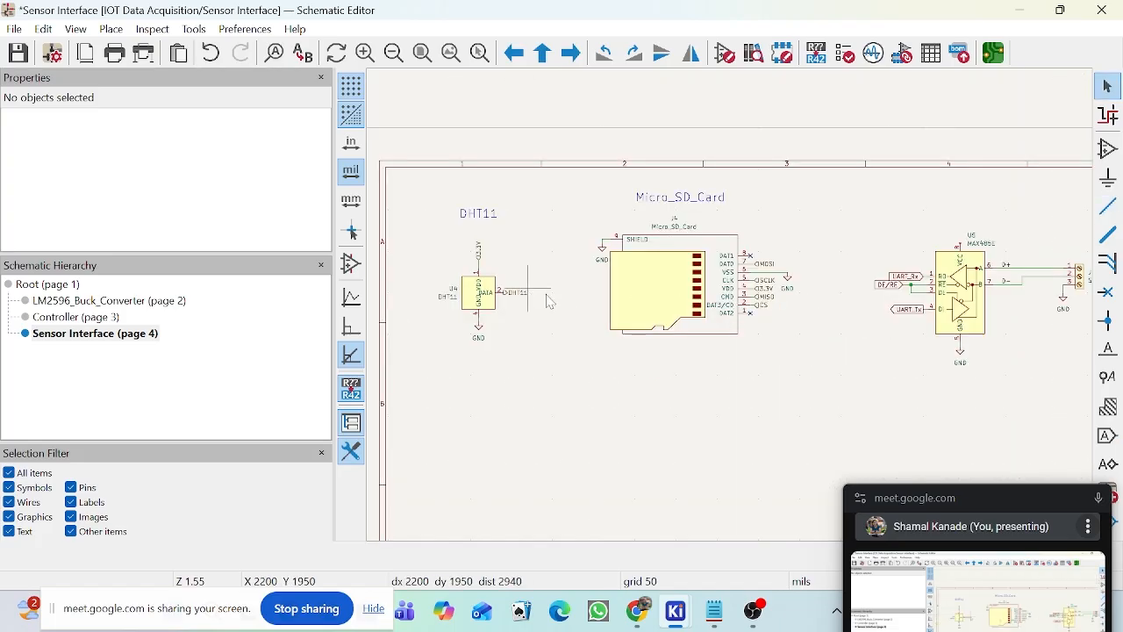
{"action": "scroll", "coordinate": [971, 281], "scroll_direction": "down", "scroll_amount": 1}
{"action": "scroll", "coordinate": [715, 309], "scroll_direction": "up", "scroll_amount": 3}
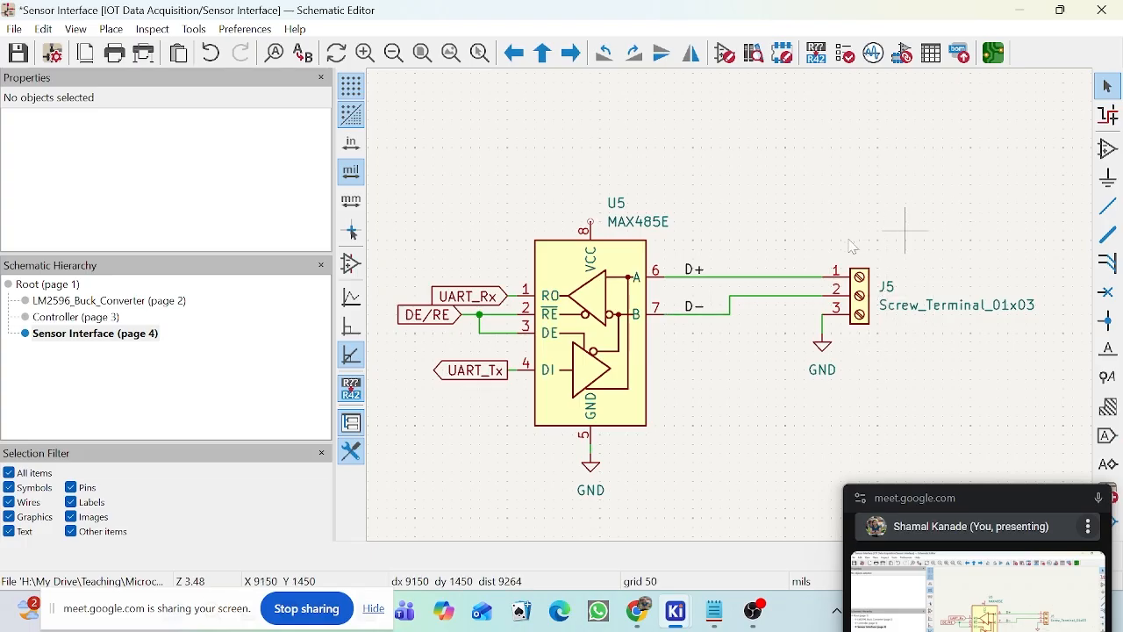
{"action": "scroll", "coordinate": [735, 313], "scroll_direction": "down", "scroll_amount": 5}
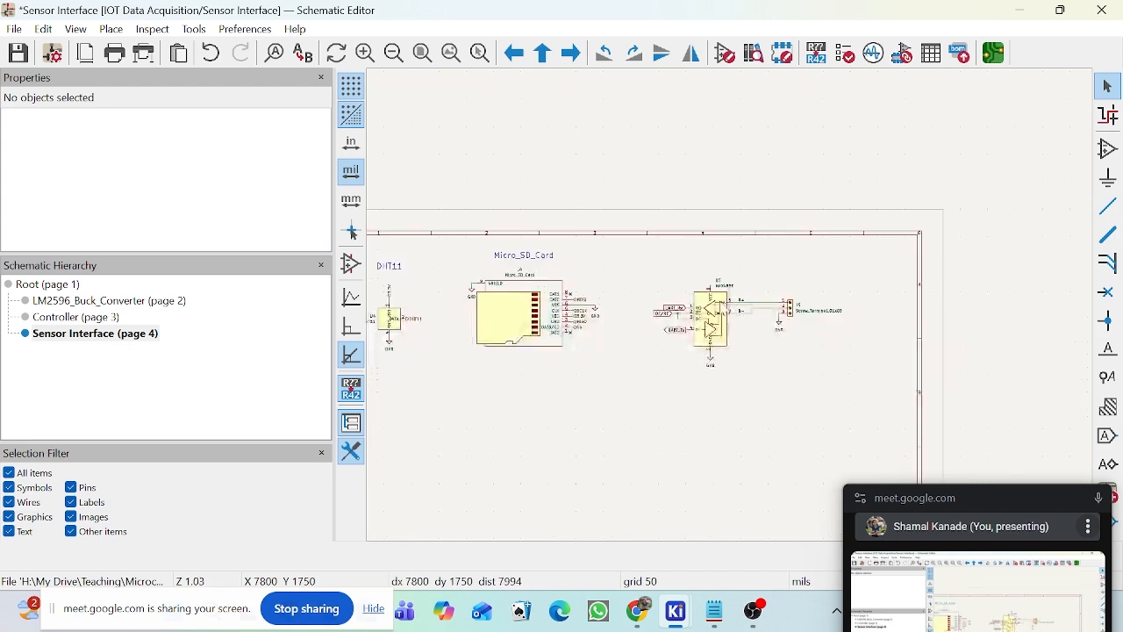
{"action": "scroll", "coordinate": [425, 321], "scroll_direction": "up", "scroll_amount": 5}
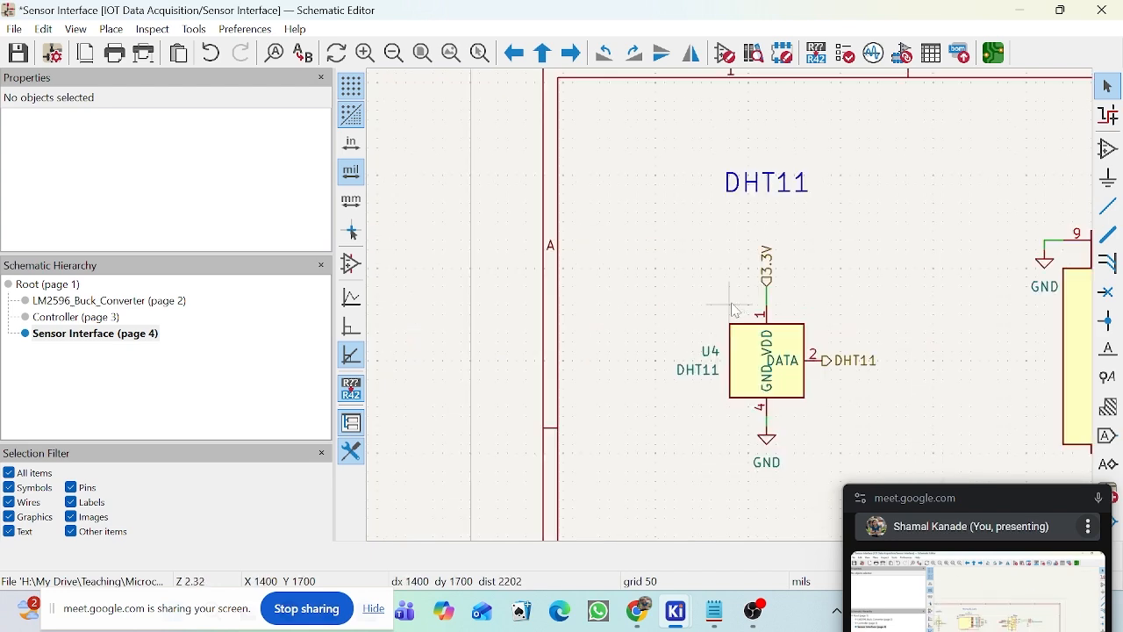
{"action": "left_click", "coordinate": [771, 278]}
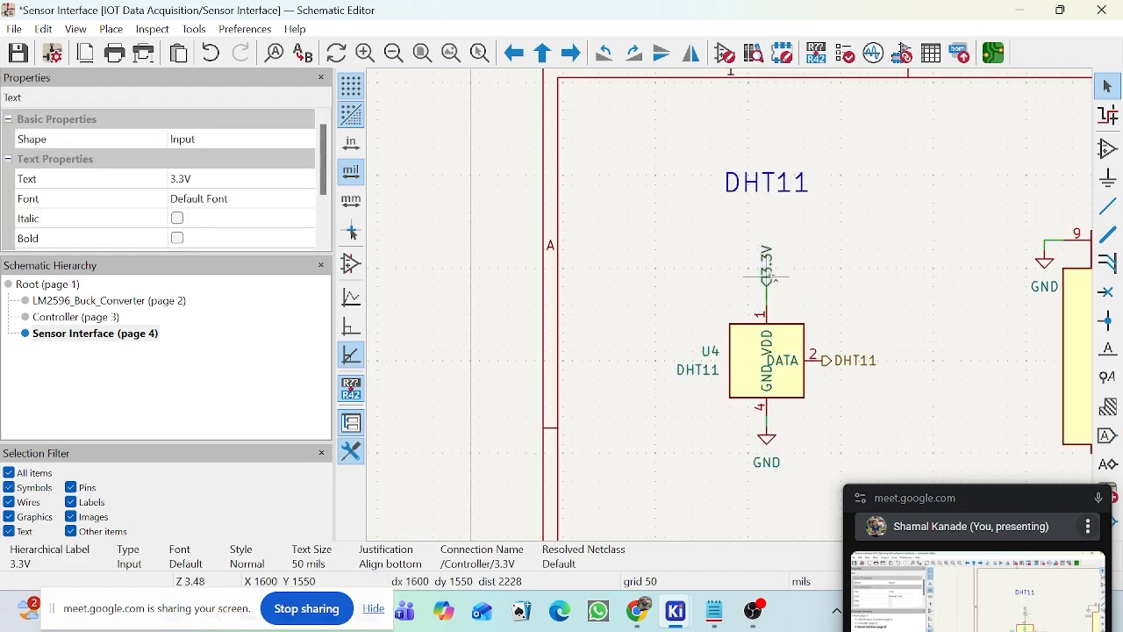
{"action": "scroll", "coordinate": [882, 319], "scroll_direction": "down", "scroll_amount": 5}
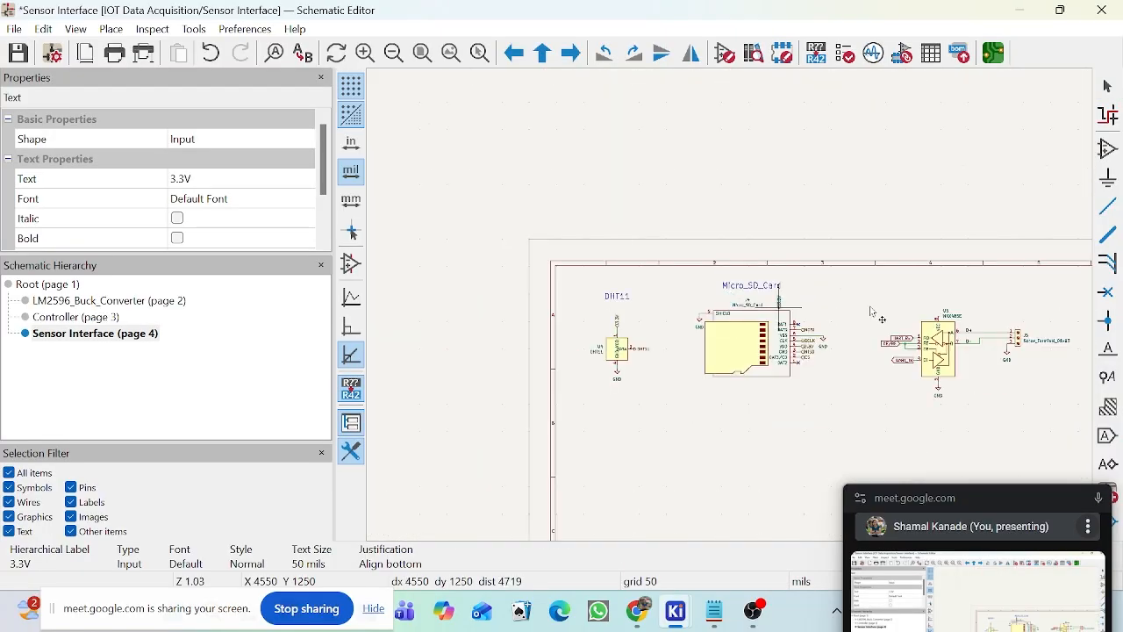
{"action": "scroll", "coordinate": [873, 311], "scroll_direction": "up", "scroll_amount": 10}
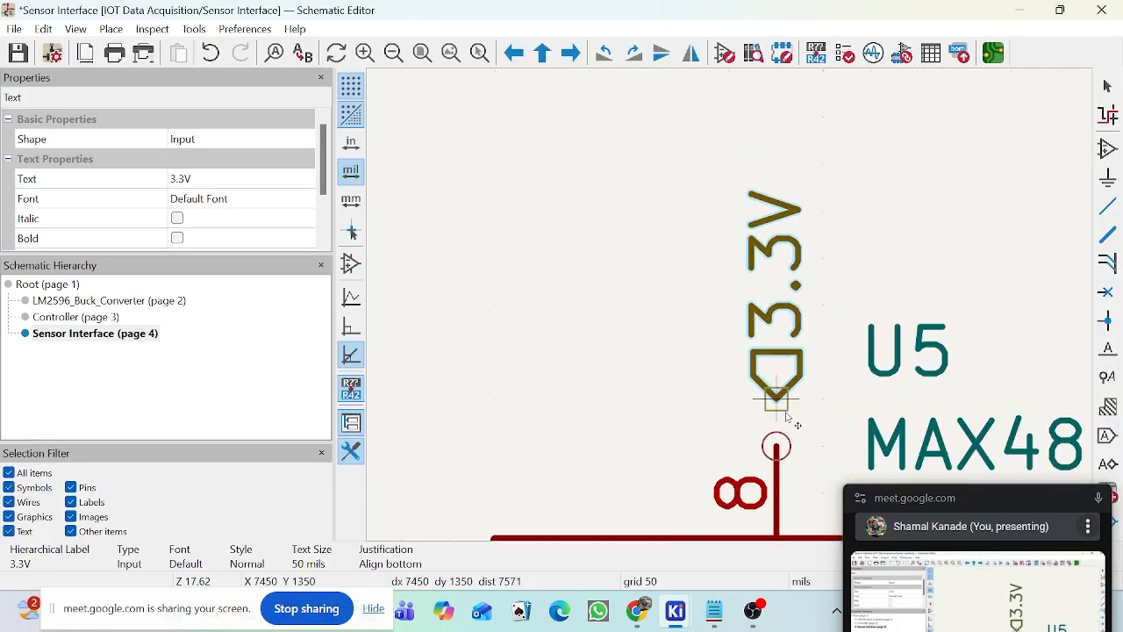
{"action": "scroll", "coordinate": [786, 417], "scroll_direction": "down", "scroll_amount": 5}
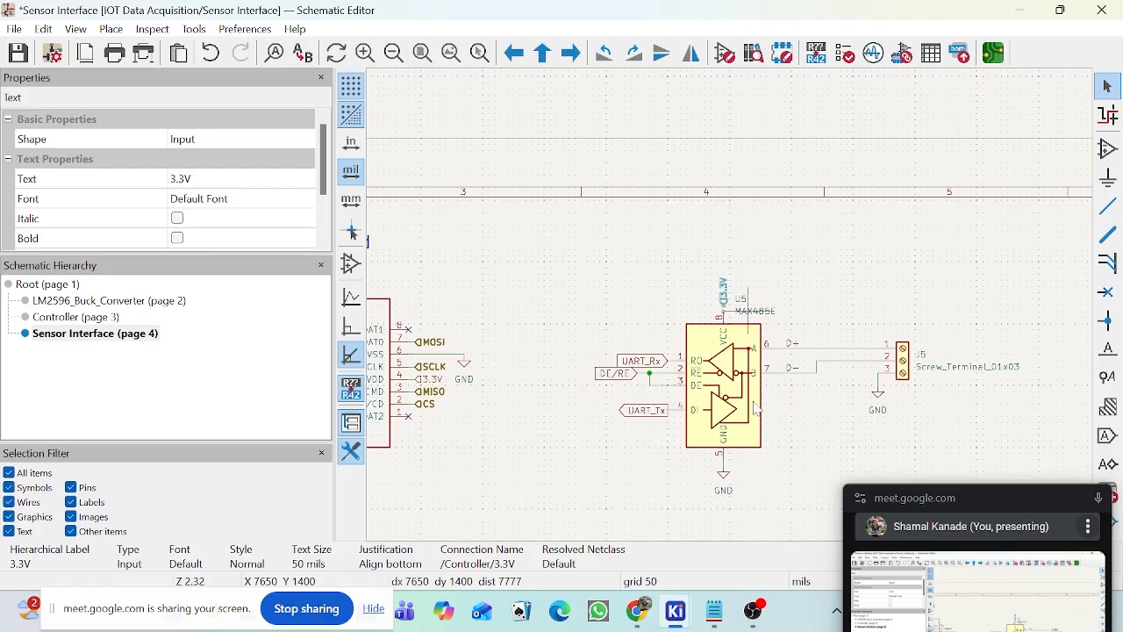
Step: Draw a wire from the 3.3V label to the MAX485E's VCC pin 8
{"action": "key", "text": "w"}
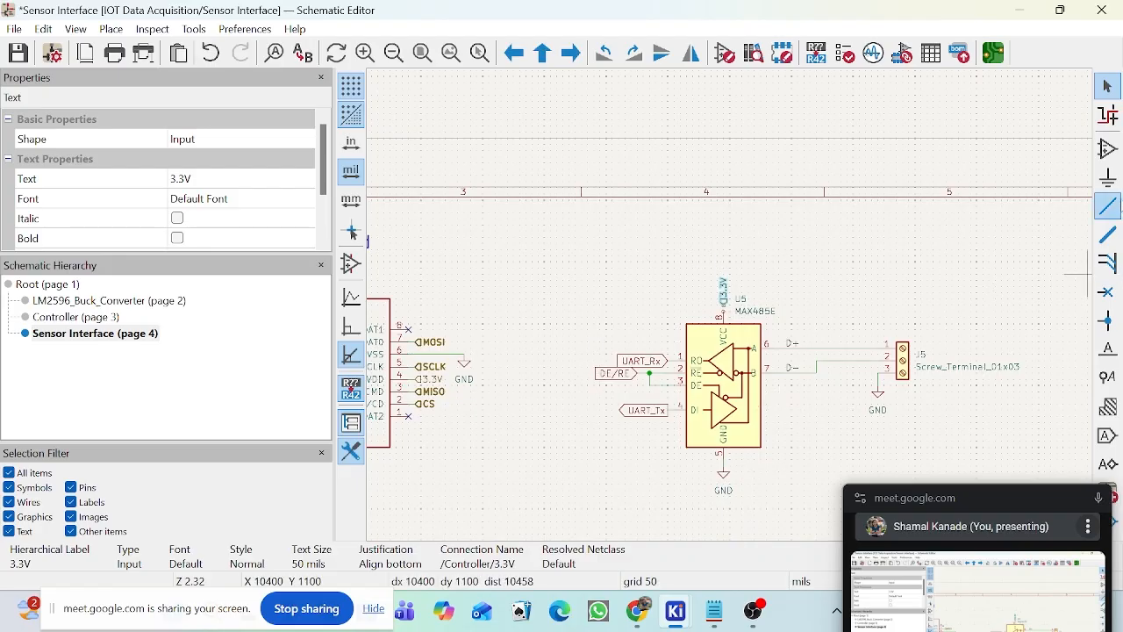
{"action": "scroll", "coordinate": [722, 308], "scroll_direction": "up", "scroll_amount": 4}
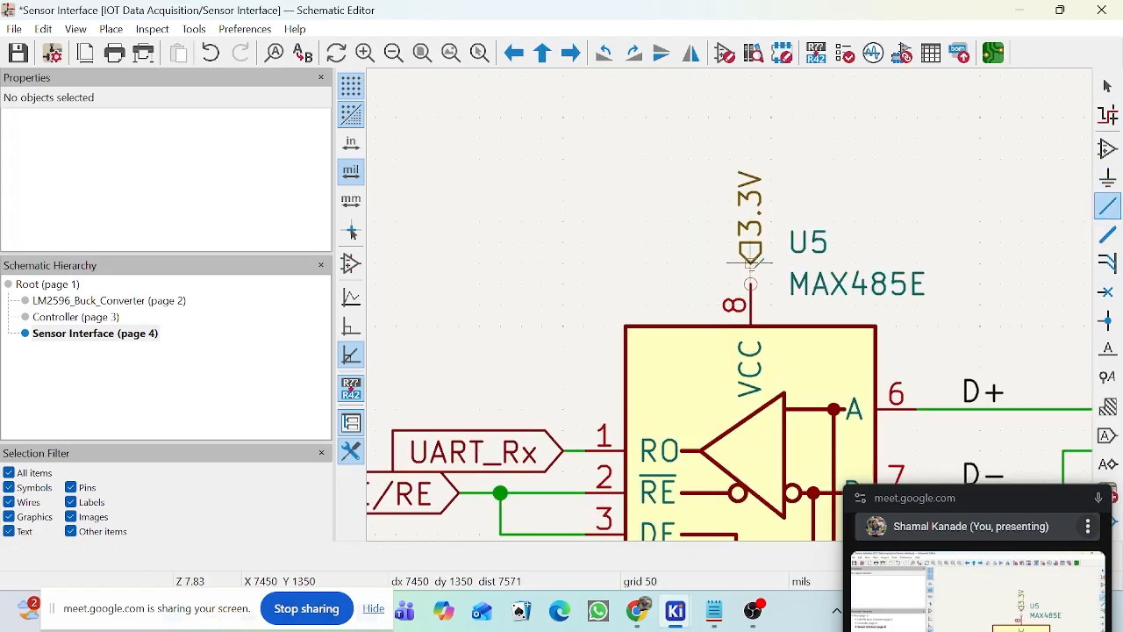
{"action": "scroll", "coordinate": [751, 284], "scroll_direction": "down", "scroll_amount": 5}
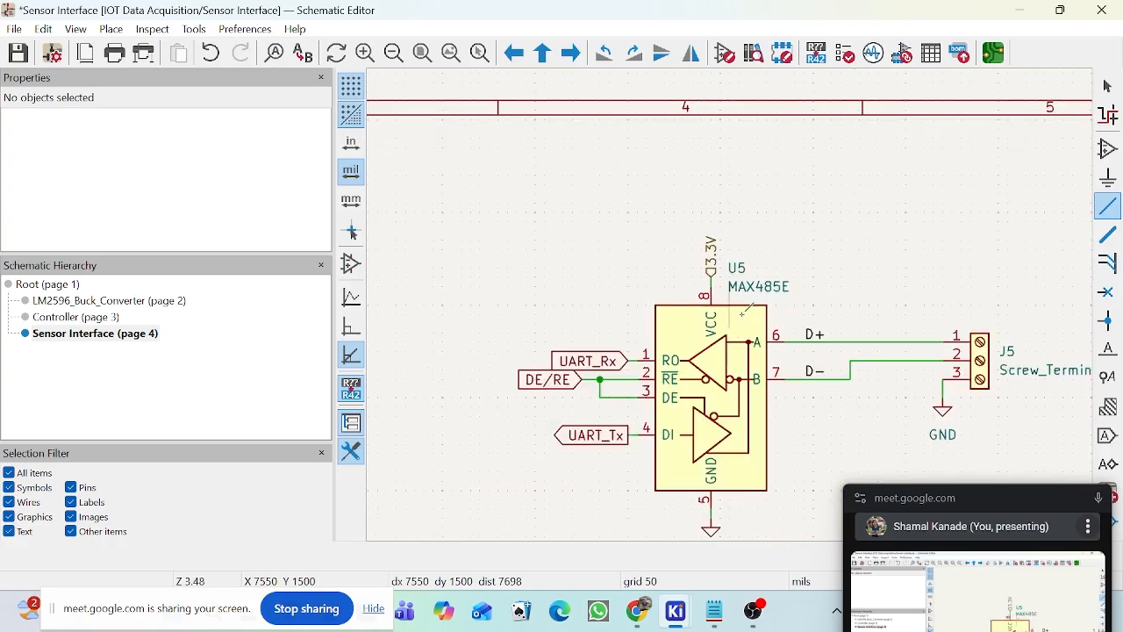
Step: Review the MAX485E's power, UART and screw terminal connections and the overall layout of the Sensor Interface sheet
{"action": "scroll", "coordinate": [787, 350], "scroll_direction": "up", "scroll_amount": 3}
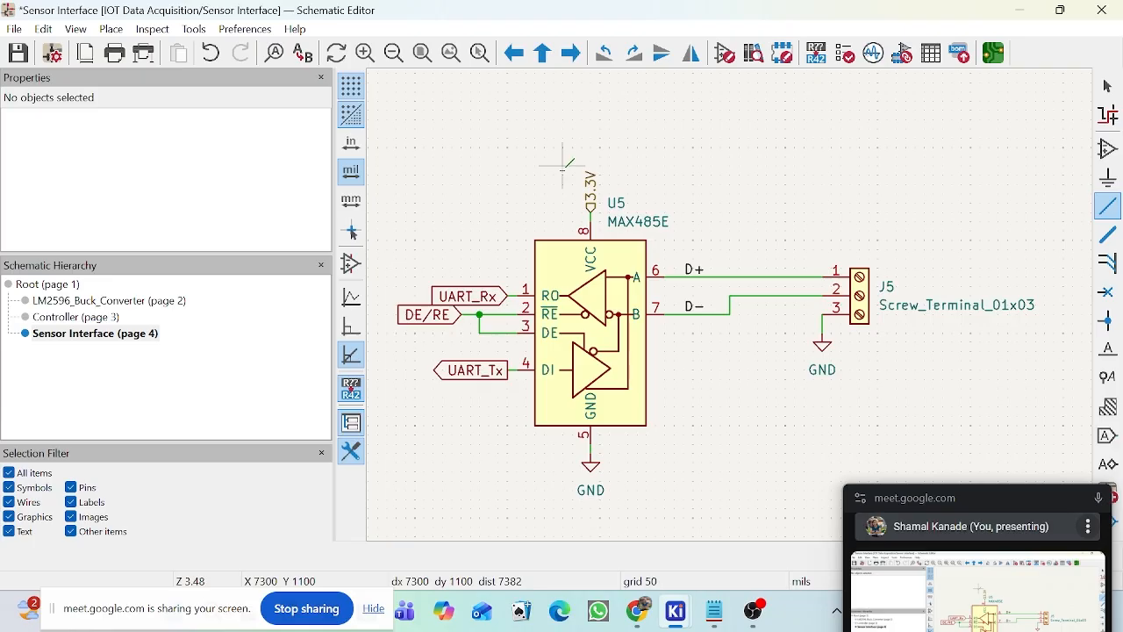
{"action": "scroll", "coordinate": [570, 171], "scroll_direction": "down", "scroll_amount": 2}
{"action": "scroll", "coordinate": [730, 308], "scroll_direction": "down", "scroll_amount": 1}
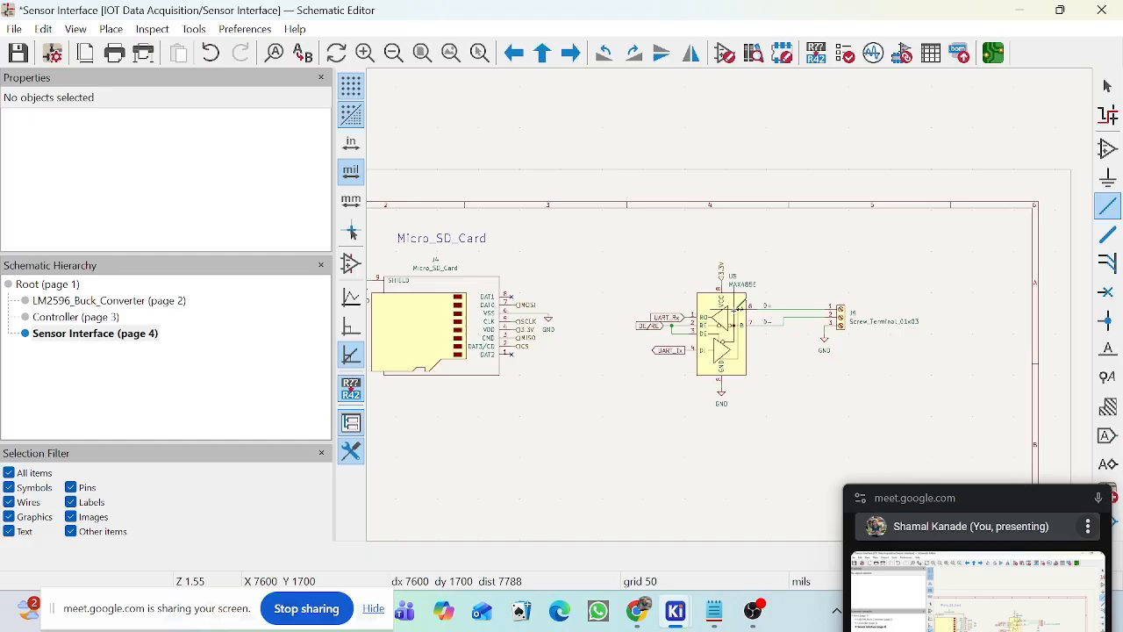
{"action": "scroll", "coordinate": [738, 306], "scroll_direction": "down", "scroll_amount": 4}
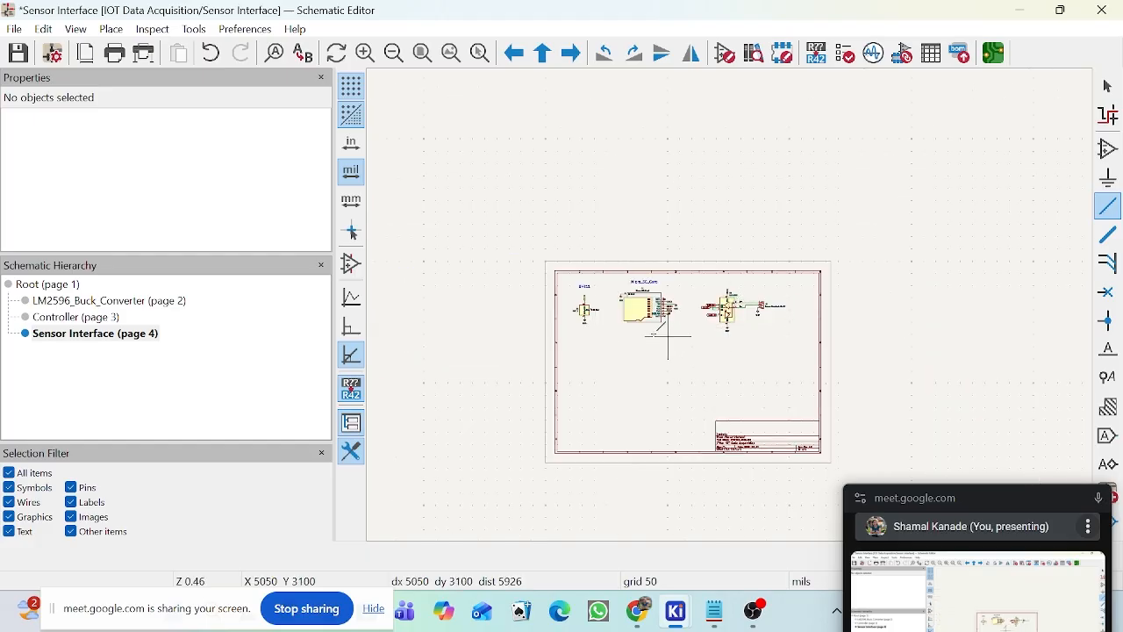
{"action": "scroll", "coordinate": [729, 308], "scroll_direction": "up", "scroll_amount": 1}
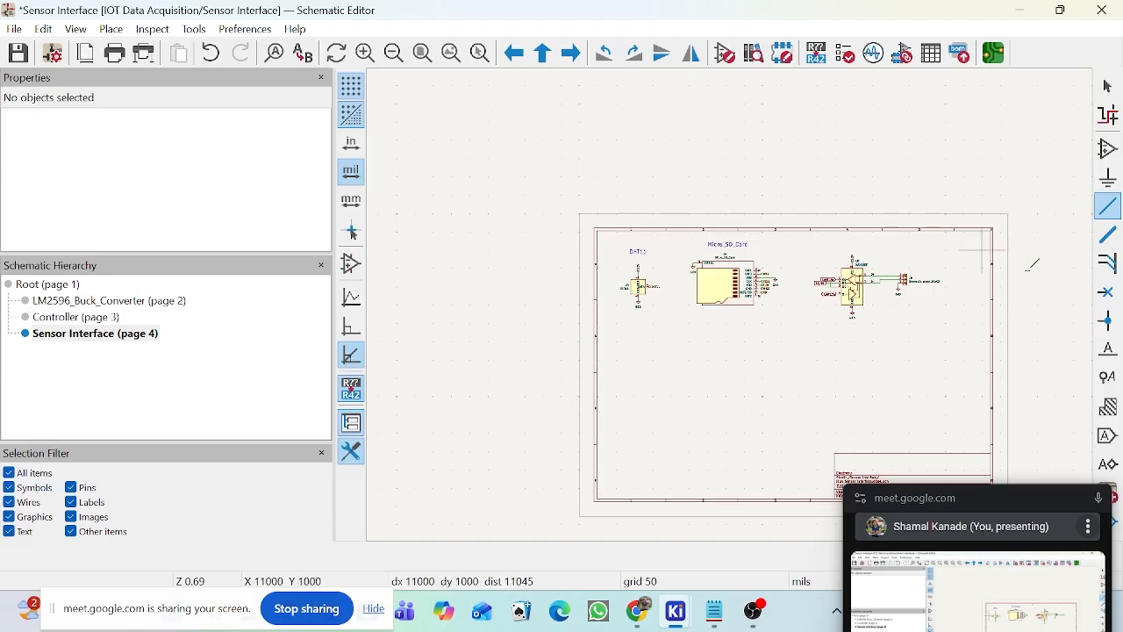
{"action": "scroll", "coordinate": [812, 337], "scroll_direction": "up", "scroll_amount": 3}
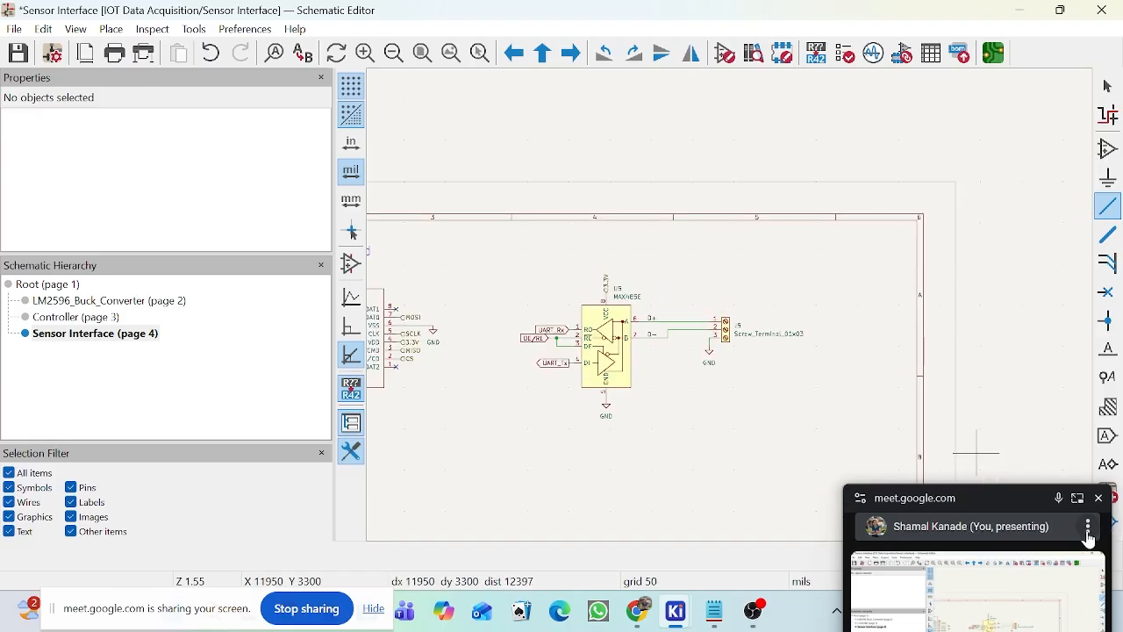
{"action": "left_click_drag", "start_coordinate": [990, 497], "coordinate": [996, 509]}
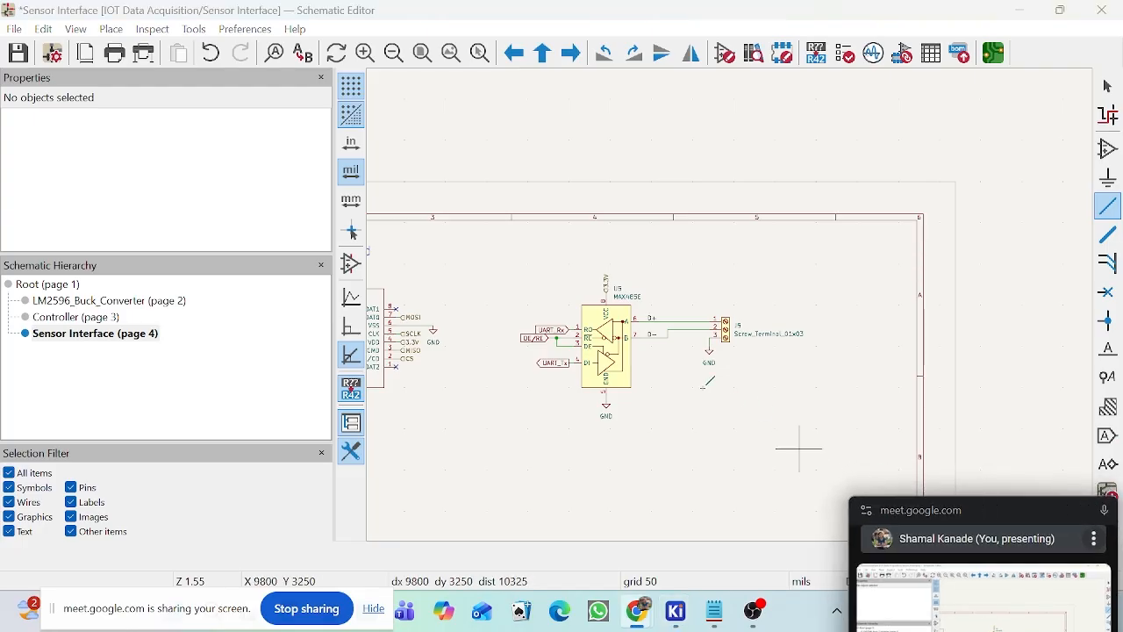
{"action": "scroll", "coordinate": [725, 327], "scroll_direction": "up", "scroll_amount": 2}
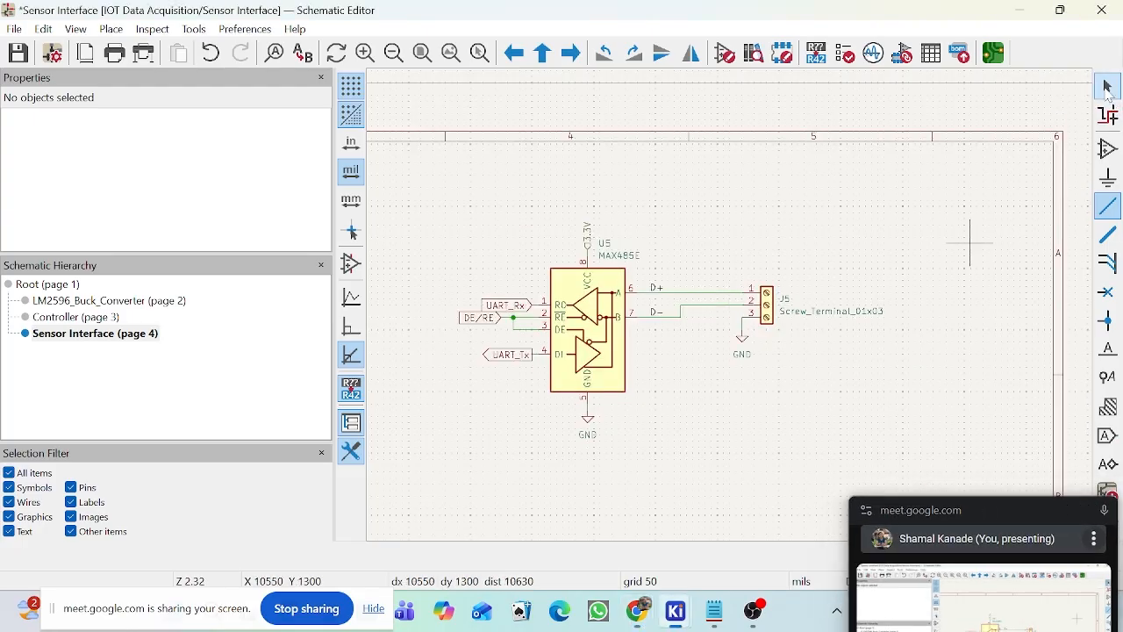
{"action": "left_click", "coordinate": [1108, 88]}
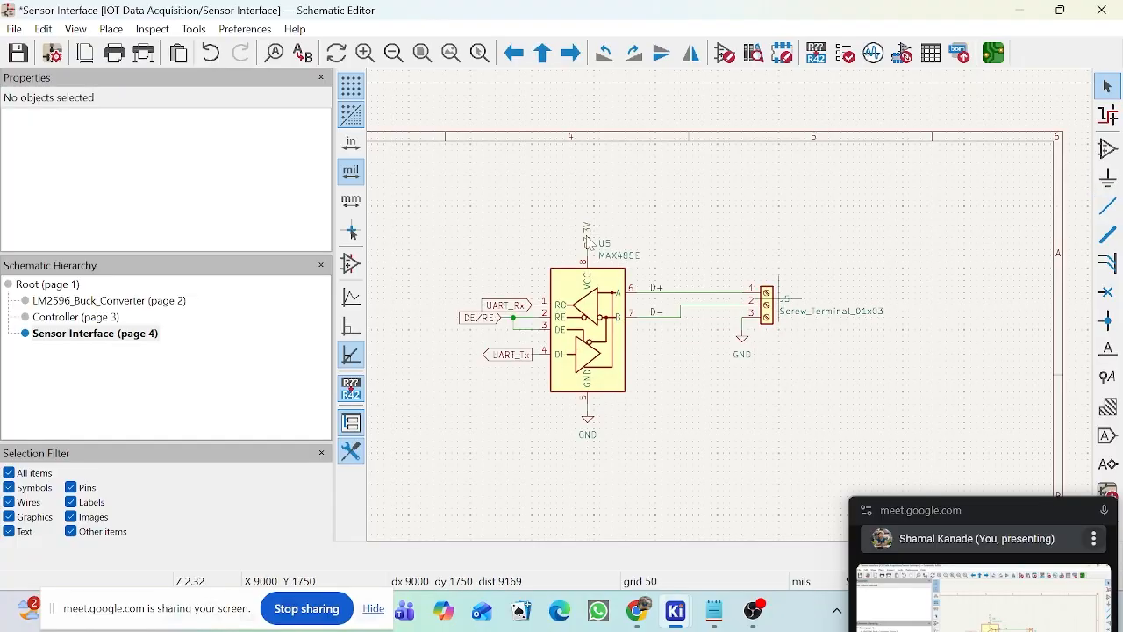
{"action": "scroll", "coordinate": [492, 349], "scroll_direction": "down", "scroll_amount": 5}
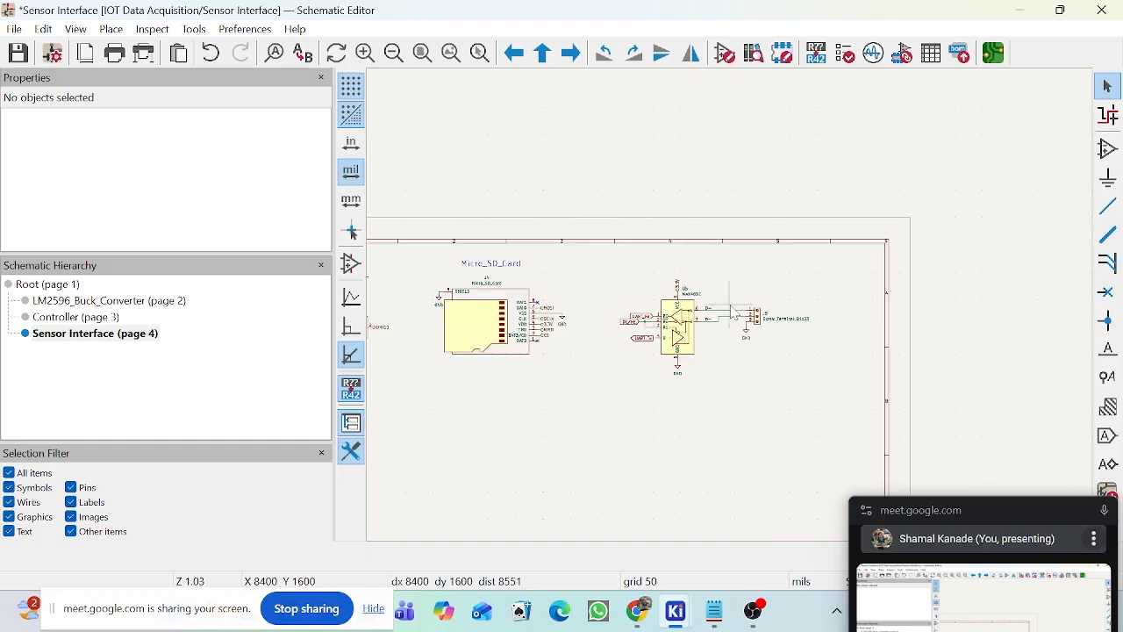
Step: Search the symbol library for "cap" and choose the unpolarized capacitor symbol C
{"action": "scroll", "coordinate": [537, 315], "scroll_direction": "up", "scroll_amount": 2}
{"action": "scroll", "coordinate": [883, 301], "scroll_direction": "down", "scroll_amount": 1}
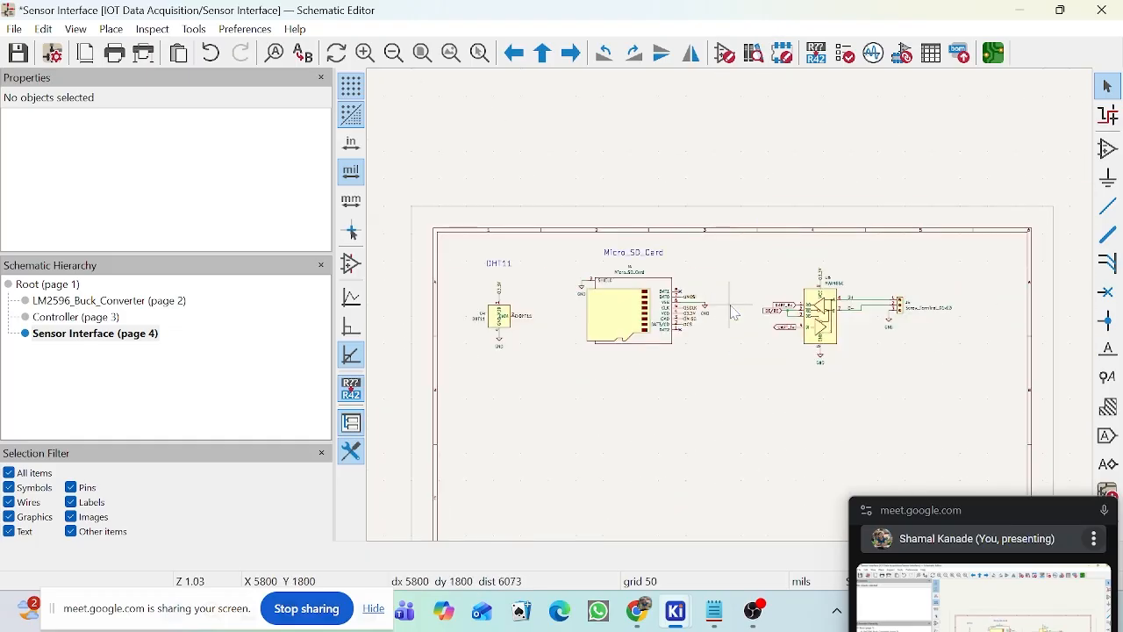
{"action": "scroll", "coordinate": [733, 312], "scroll_direction": "up", "scroll_amount": 2}
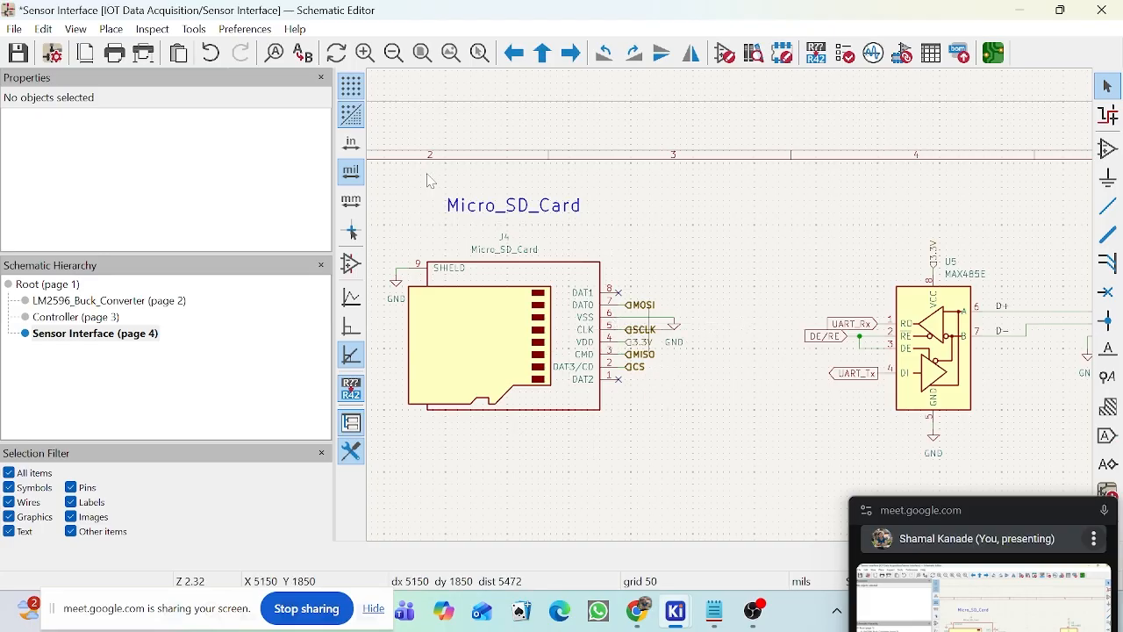
{"action": "scroll", "coordinate": [968, 360], "scroll_direction": "up", "scroll_amount": 2}
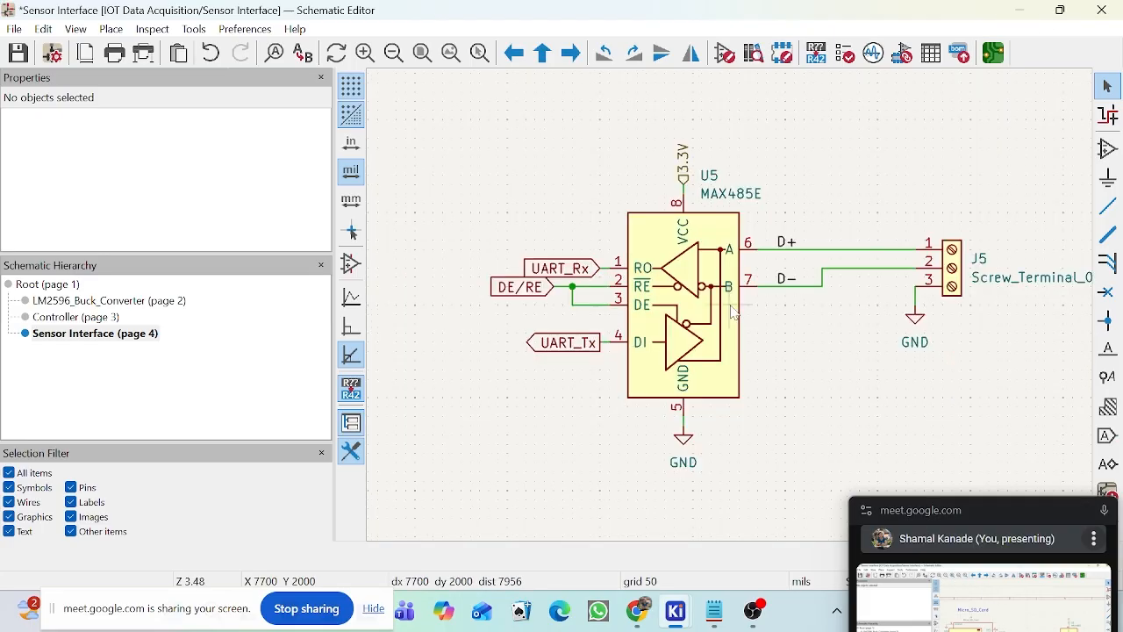
{"action": "left_click", "coordinate": [1109, 149]}
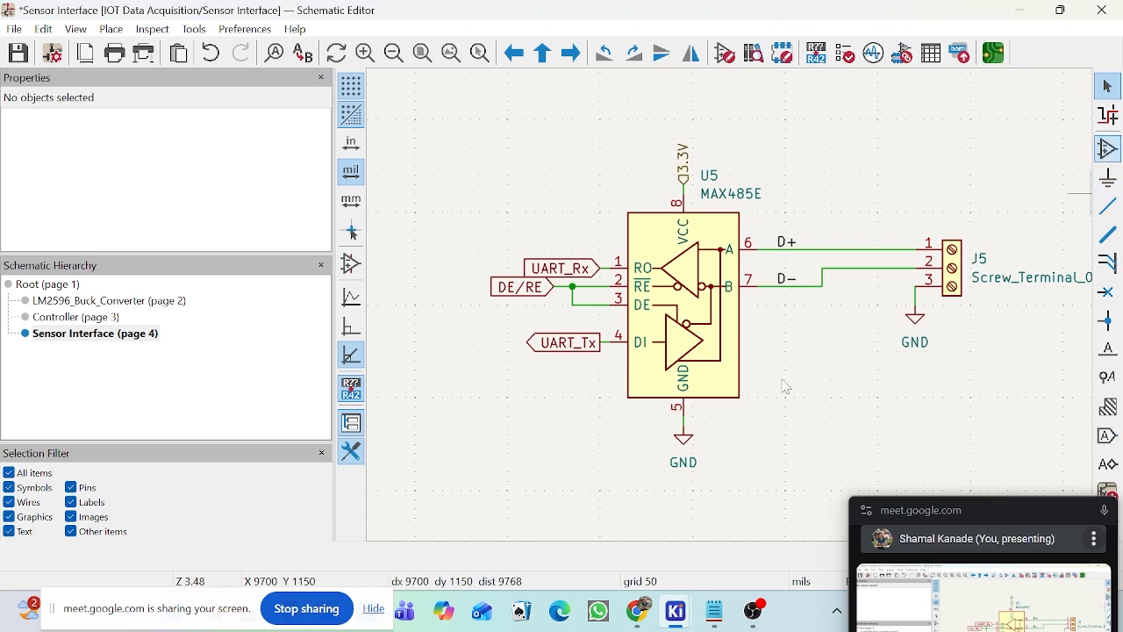
{"action": "left_click", "coordinate": [727, 350]}
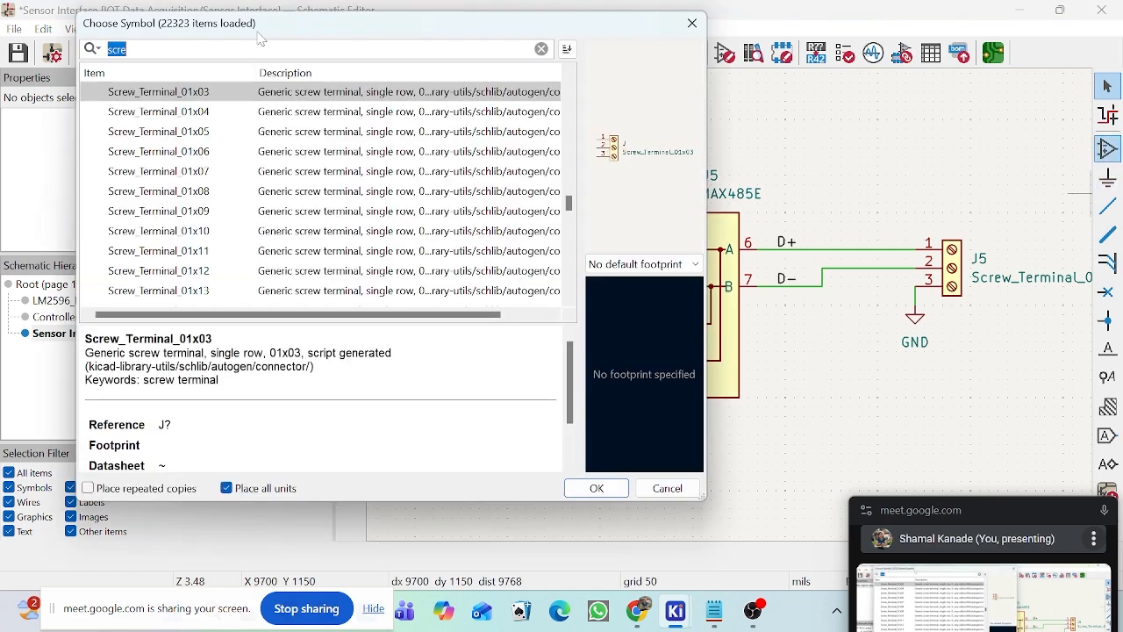
{"action": "key", "text": "BackSpace"}
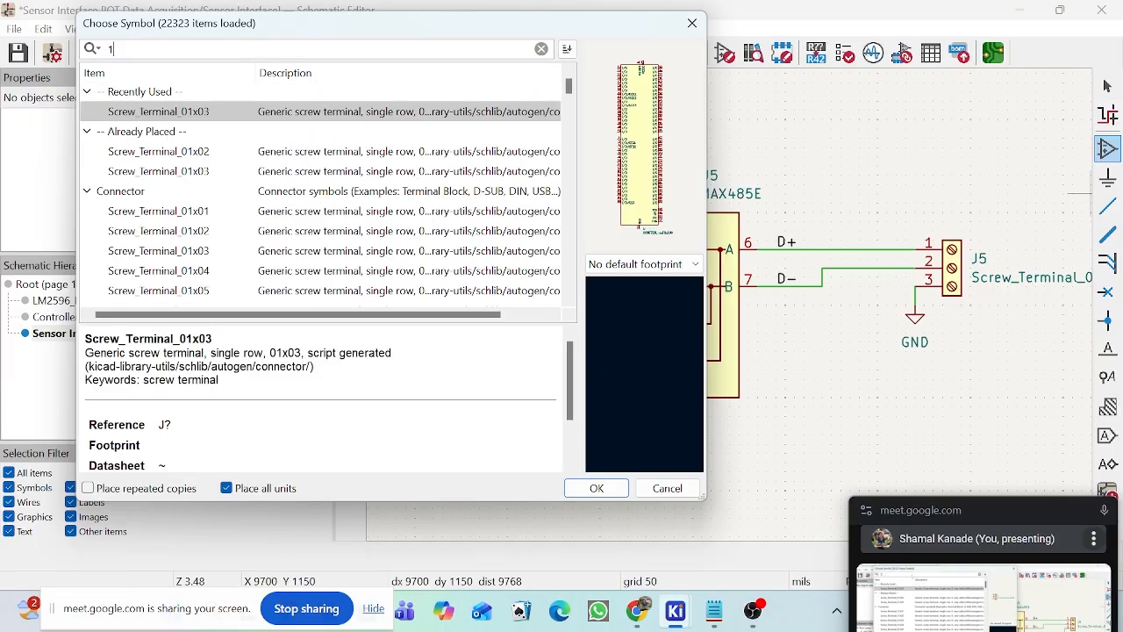
{"action": "type", "text": "cap"}
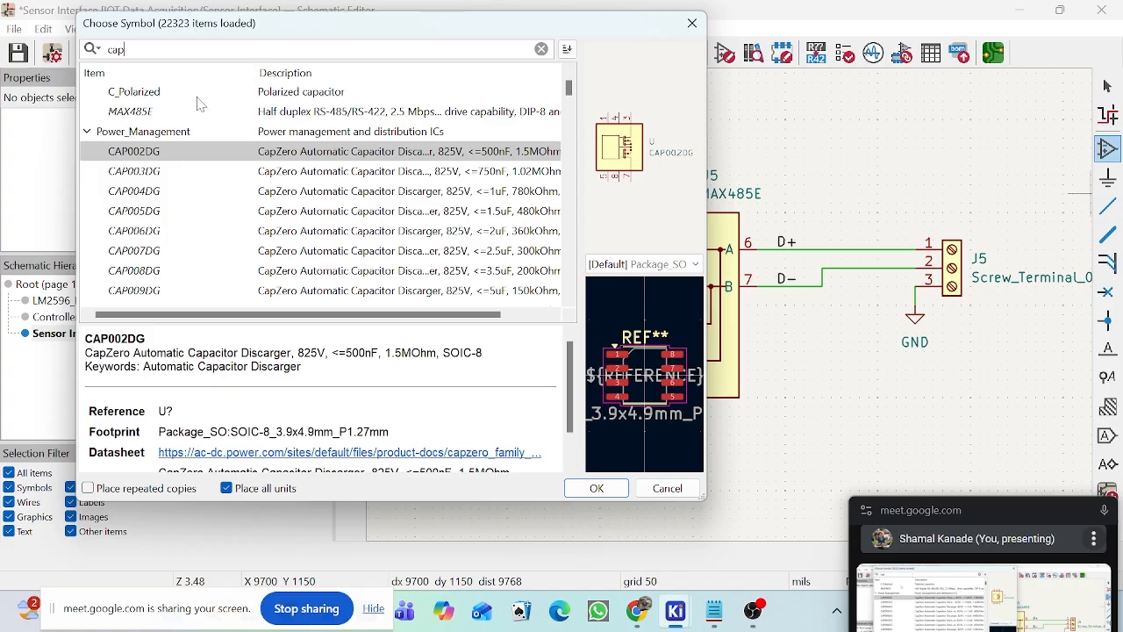
{"action": "left_click", "coordinate": [198, 98]}
{"action": "scroll", "coordinate": [146, 149], "scroll_direction": "up", "scroll_amount": 2}
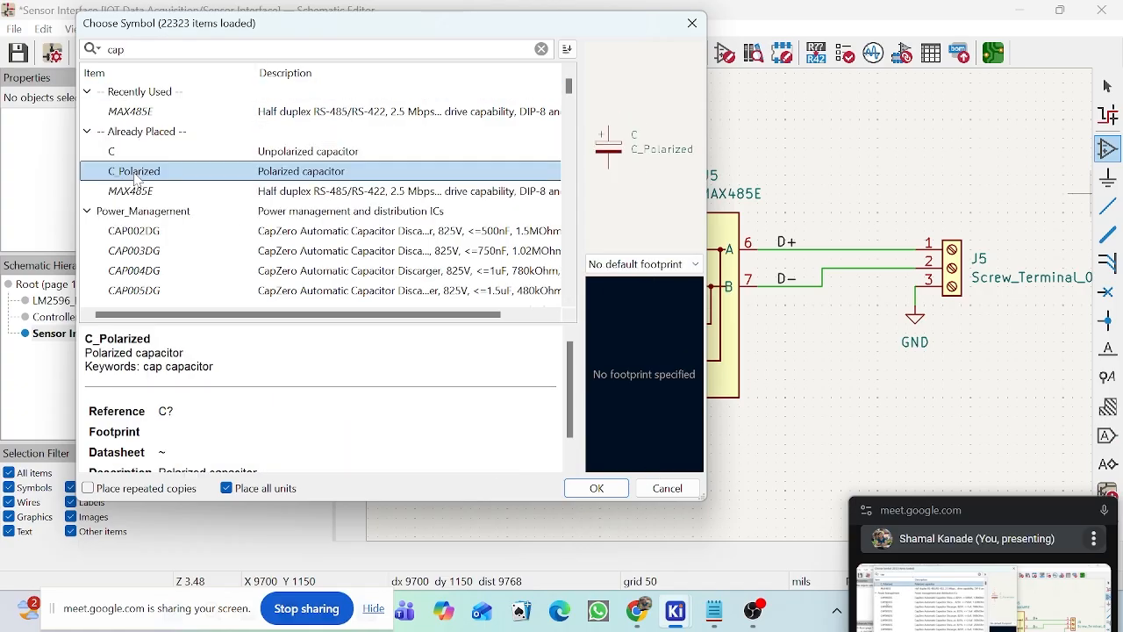
{"action": "left_click", "coordinate": [151, 157]}
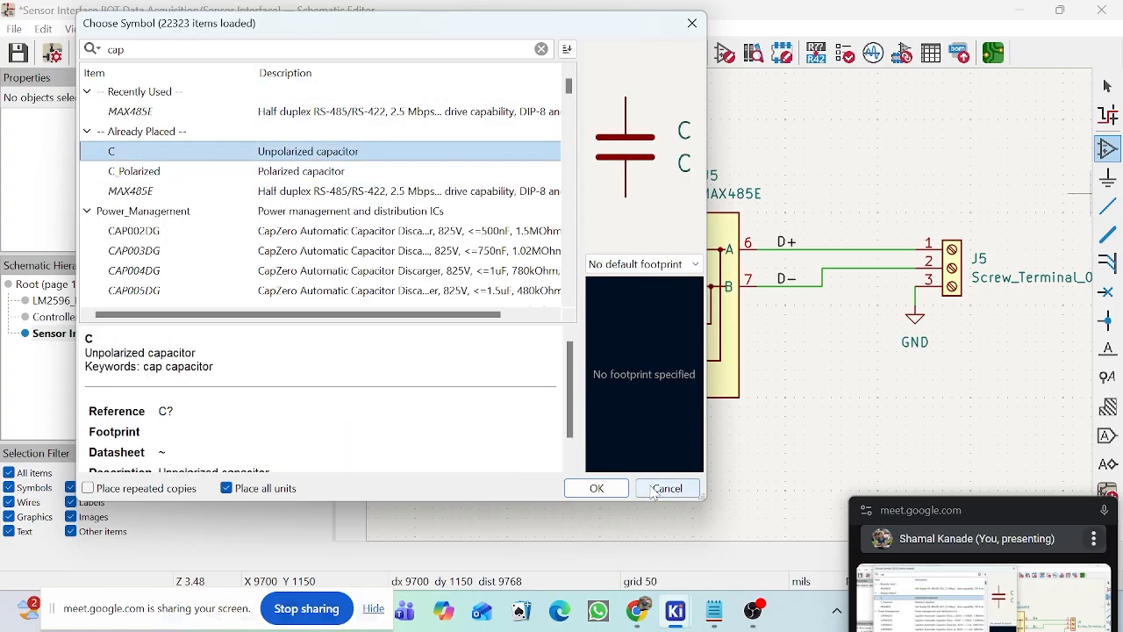
{"action": "left_click", "coordinate": [595, 487]}
Step: Place the capacitor beside the MAX485E's 3.3V label, above the UART_Rx label, and leave symbol placement
{"action": "scroll", "coordinate": [591, 175], "scroll_direction": "up", "scroll_amount": 3}
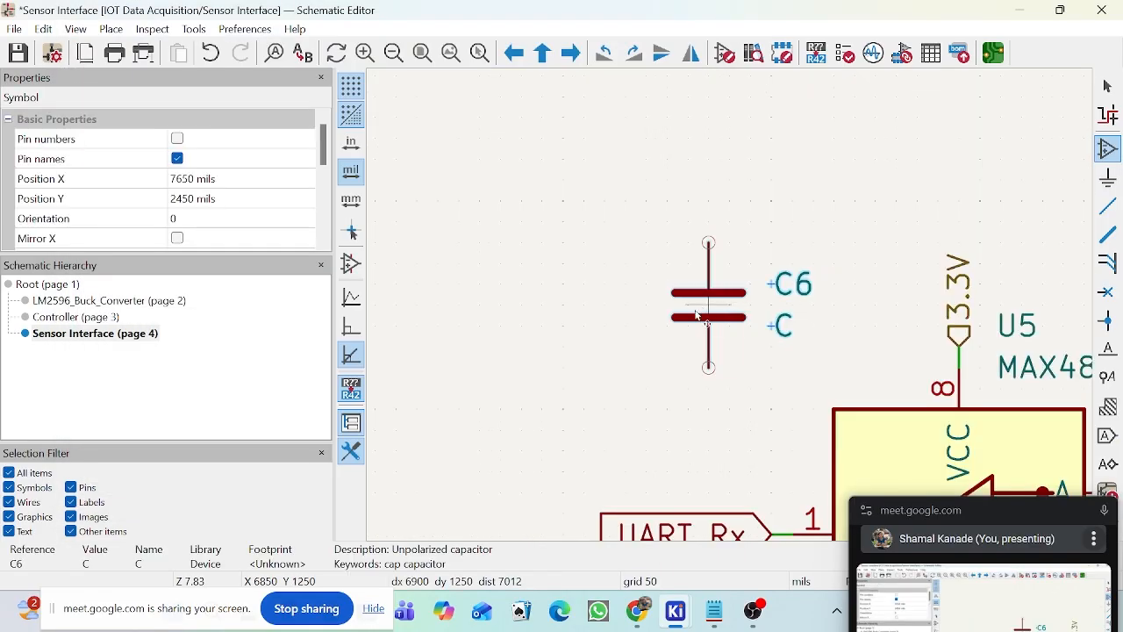
{"action": "scroll", "coordinate": [727, 377], "scroll_direction": "down", "scroll_amount": 5}
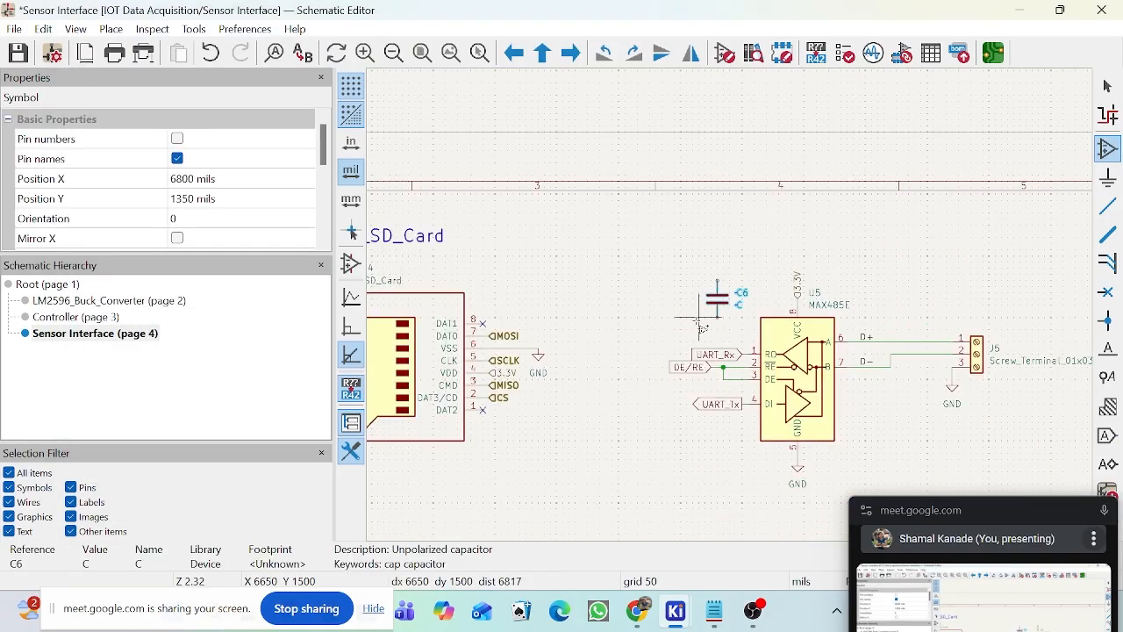
{"action": "left_click", "coordinate": [717, 305]}
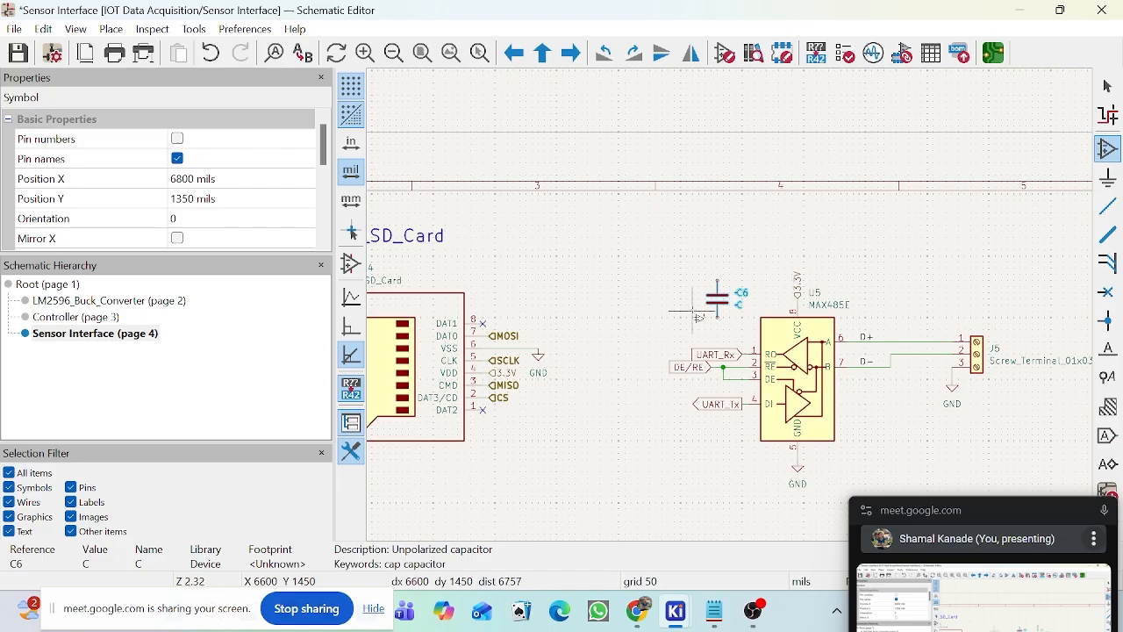
{"action": "key", "text": "Escape"}
{"action": "key", "text": "Escape"}
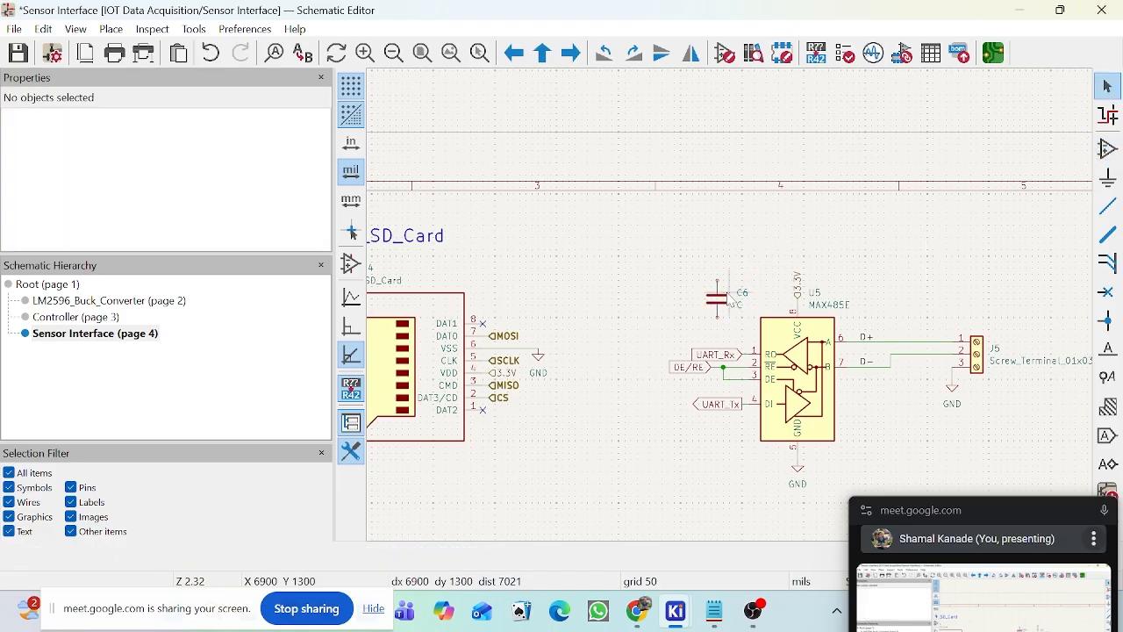
Step: Duplicate the capacitor and place the copy beside the Micro_SD_Card title, above the DAT1 pin side
{"action": "left_click", "coordinate": [727, 305]}
{"action": "key", "text": "ctrl+d"}
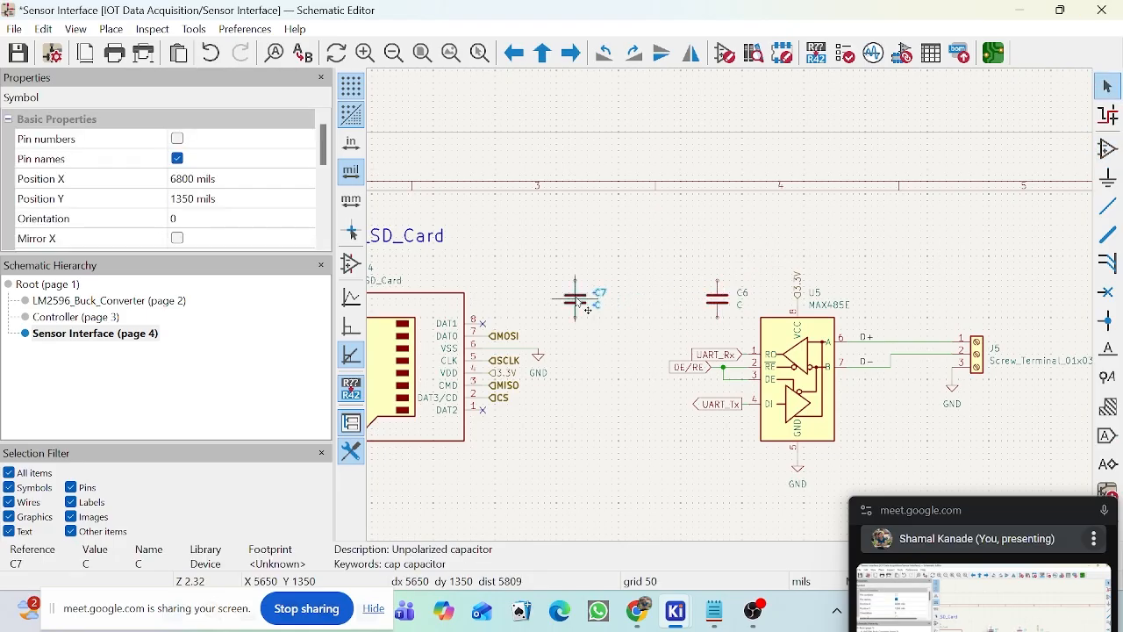
{"action": "scroll", "coordinate": [576, 298], "scroll_direction": "up", "scroll_amount": 2}
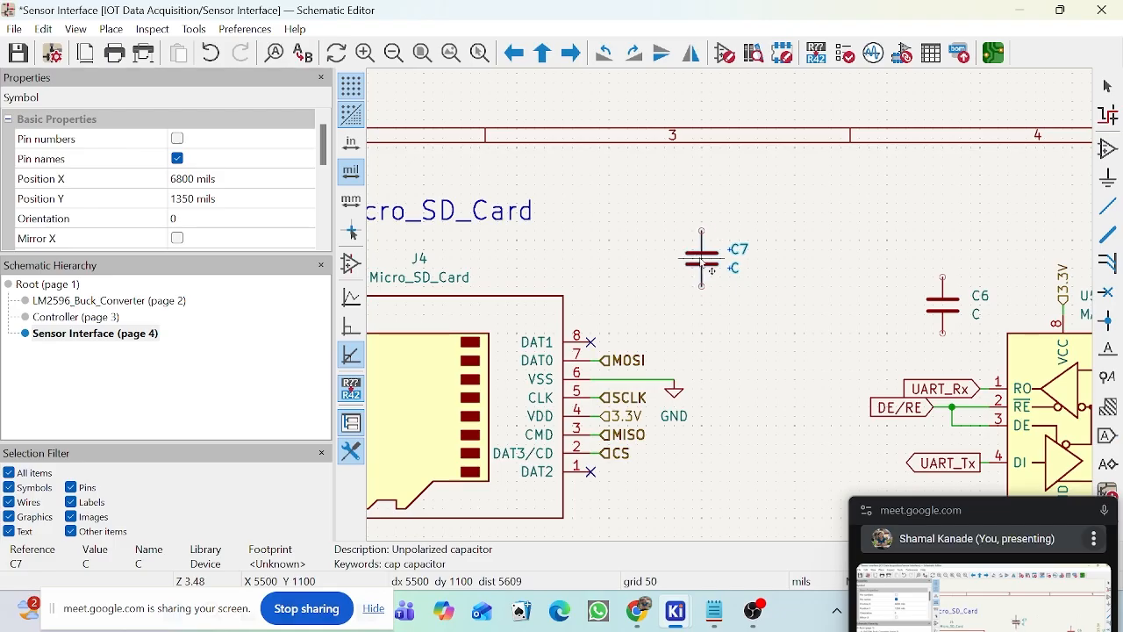
{"action": "left_click", "coordinate": [710, 276]}
Step: Move capacitor C6 50 mils closer to the MAX485E, keeping it at the same height
{"action": "scroll", "coordinate": [709, 276], "scroll_direction": "down", "scroll_amount": 2}
{"action": "scroll", "coordinate": [654, 318], "scroll_direction": "up", "scroll_amount": 4}
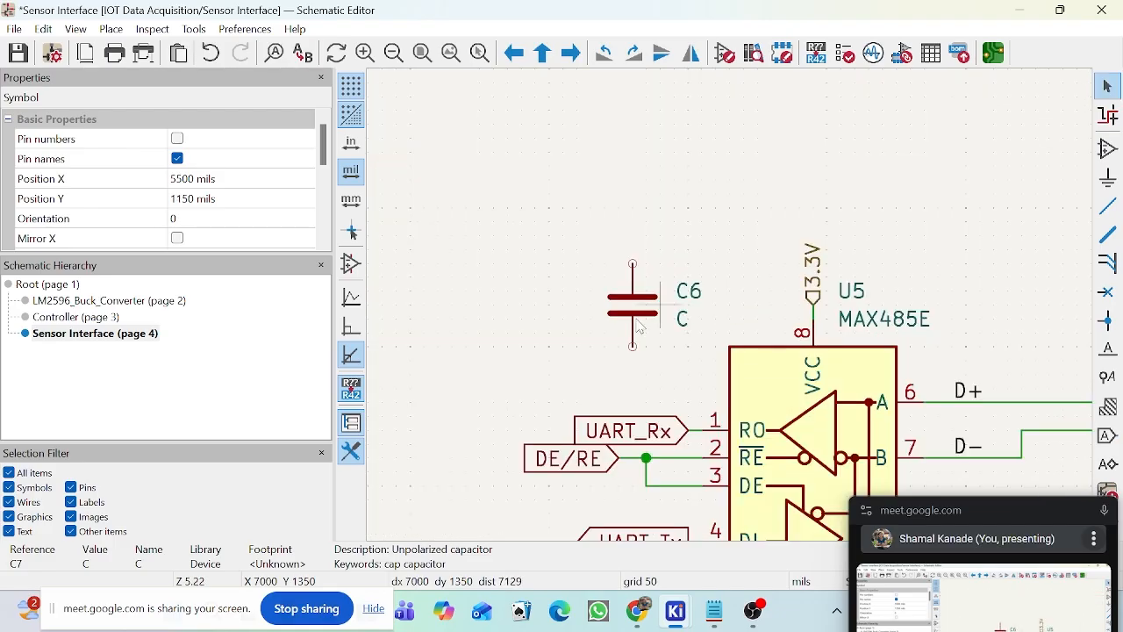
{"action": "left_click", "coordinate": [653, 316]}
{"action": "left_click", "coordinate": [650, 313]}
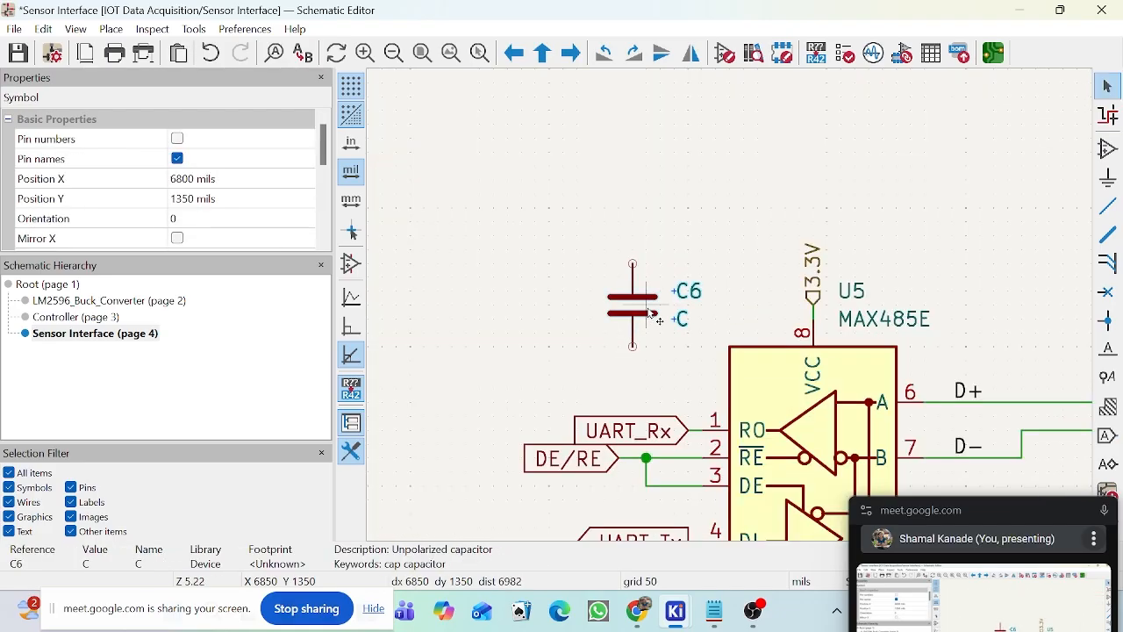
{"action": "key", "text": "m"}
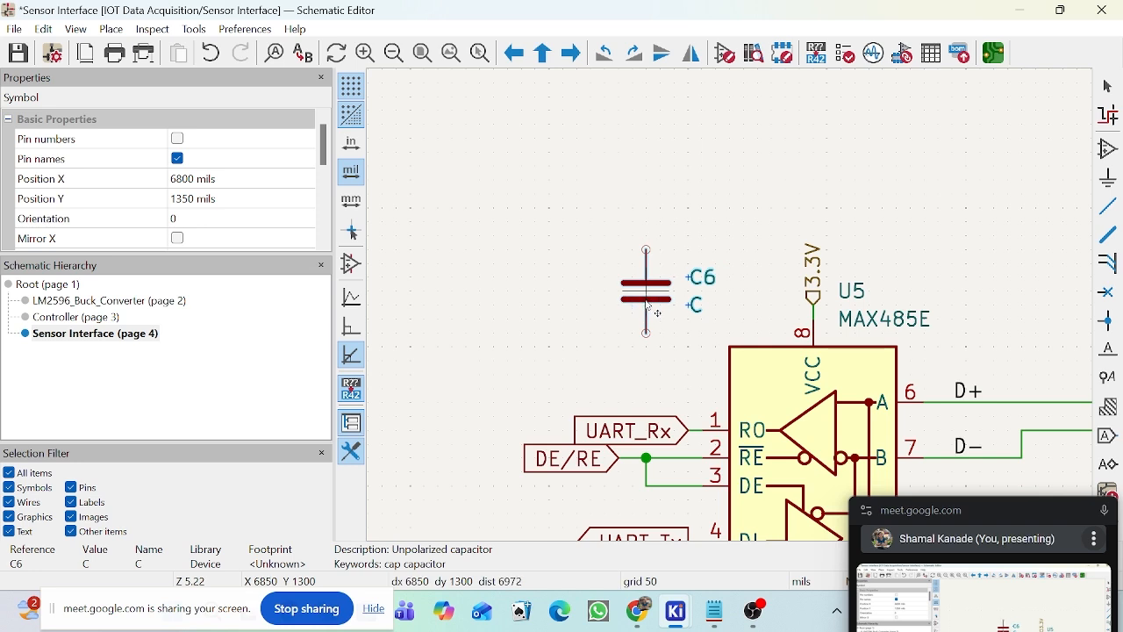
{"action": "left_click", "coordinate": [650, 313]}
Step: Raise the 3.3V label well above the MAX485E's VCC pin 8, keeping its connecting wire straight
{"action": "left_click", "coordinate": [819, 300]}
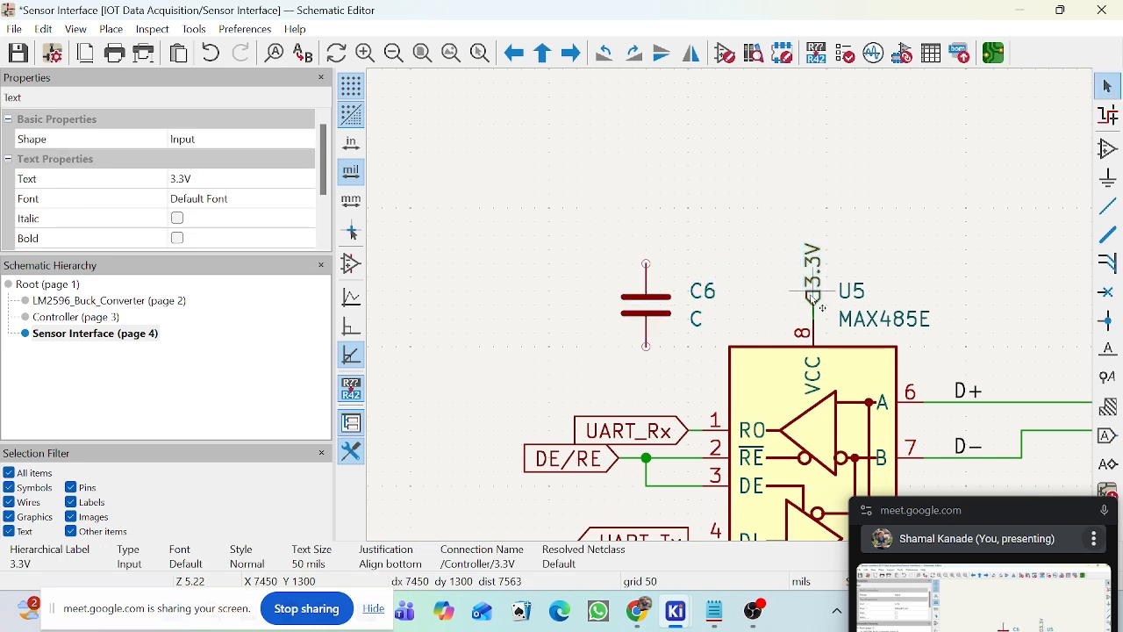
{"action": "left_click_drag", "start_coordinate": [822, 307], "coordinate": [809, 210]}
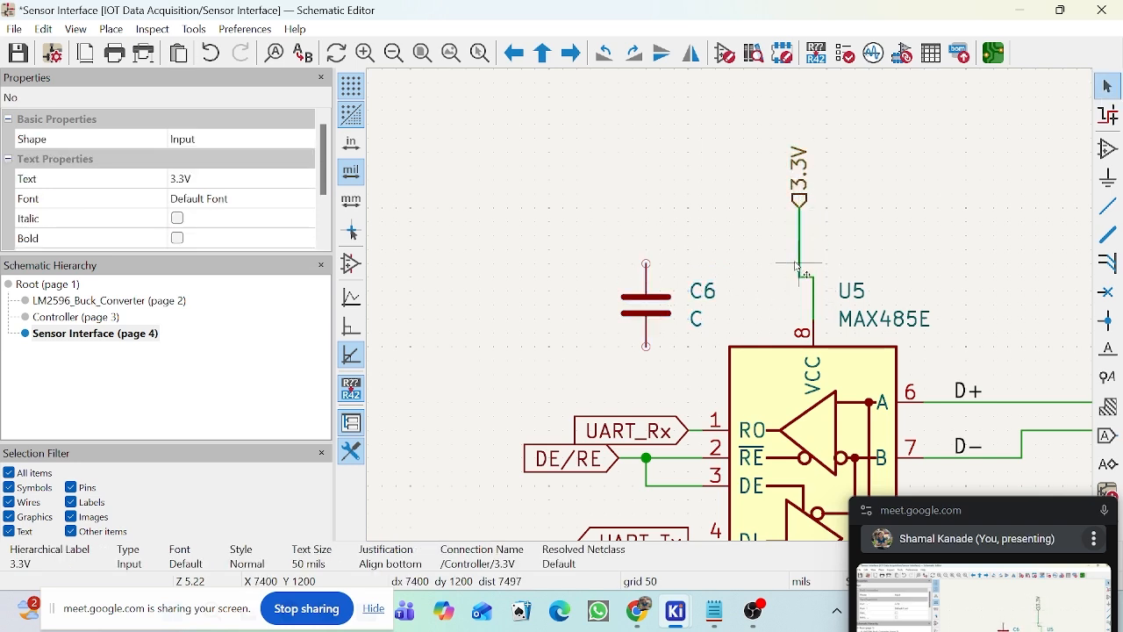
{"action": "left_click", "coordinate": [800, 200]}
{"action": "left_click_drag", "start_coordinate": [800, 200], "coordinate": [815, 204]}
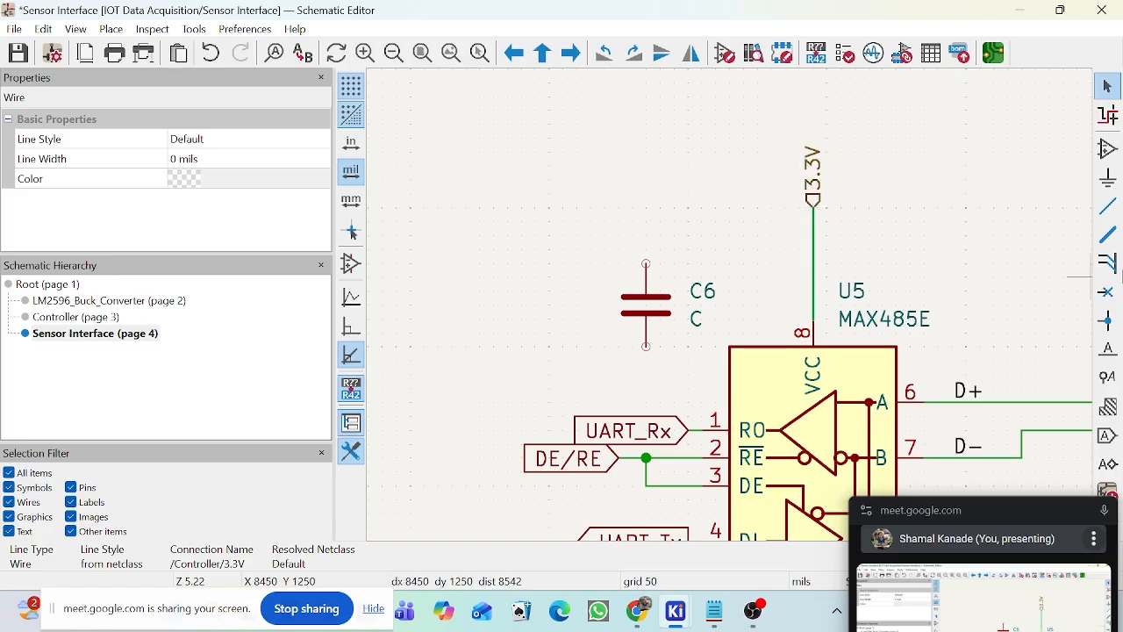
Step: Wire C6's upper pin to the 3.3V line above the MAX485E's VCC pin and leave the wire tool
{"action": "left_click", "coordinate": [1108, 207]}
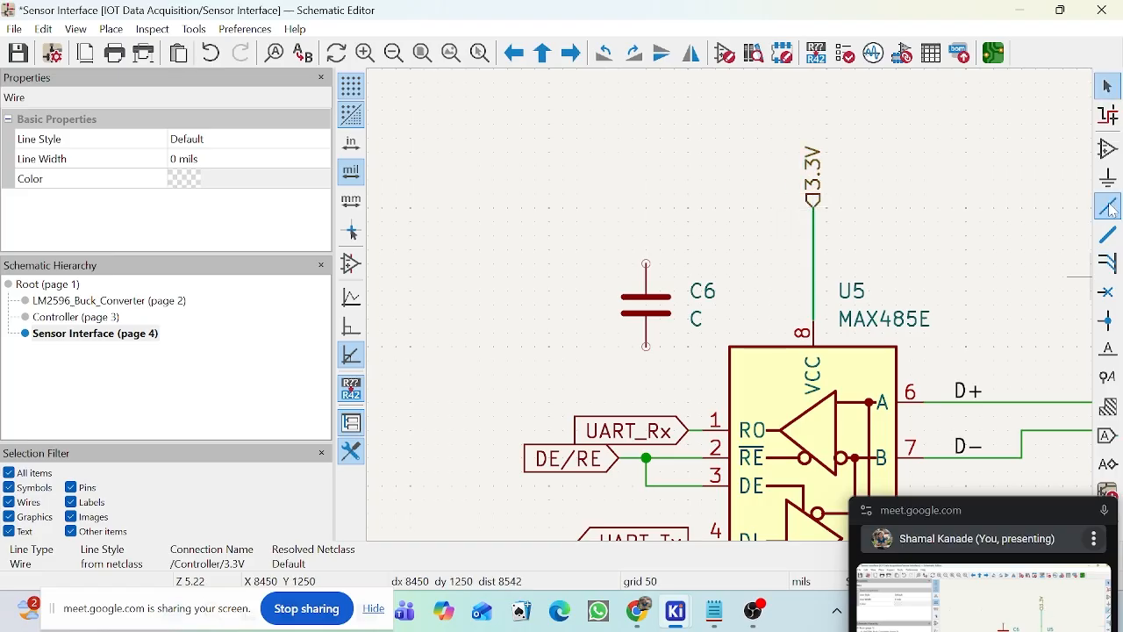
{"action": "left_click", "coordinate": [647, 262]}
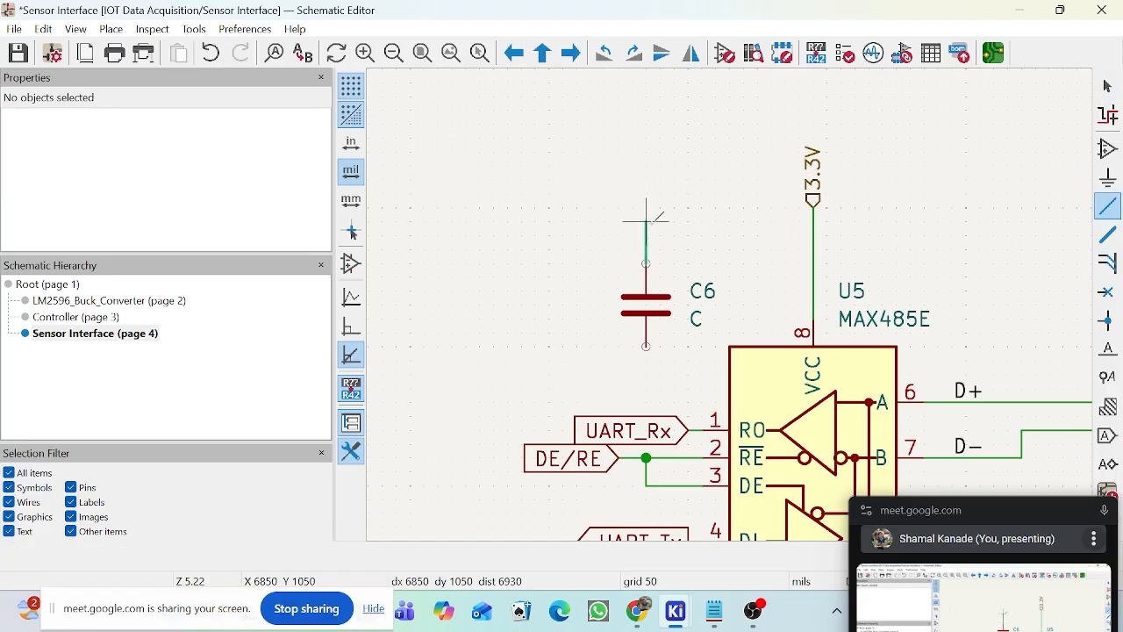
{"action": "left_click", "coordinate": [816, 220]}
{"action": "scroll", "coordinate": [785, 239], "scroll_direction": "down", "scroll_amount": 3}
{"action": "key", "text": "Escape"}
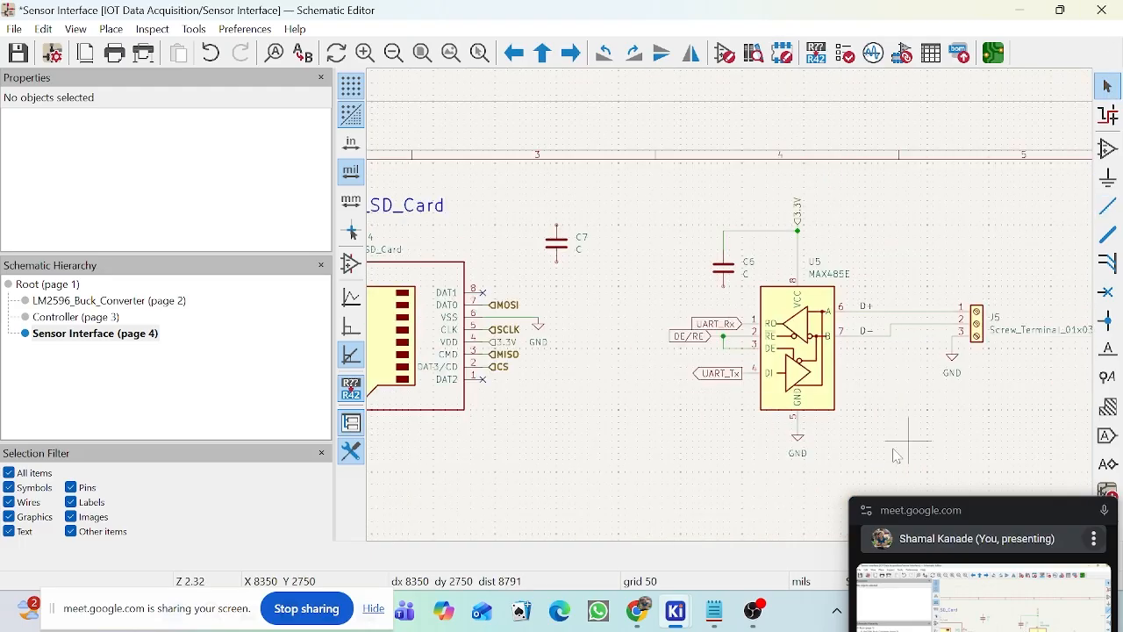
Step: Duplicate the GND symbol beneath the MAX485E and place the copy on C6's lower pin
{"action": "left_click", "coordinate": [807, 448]}
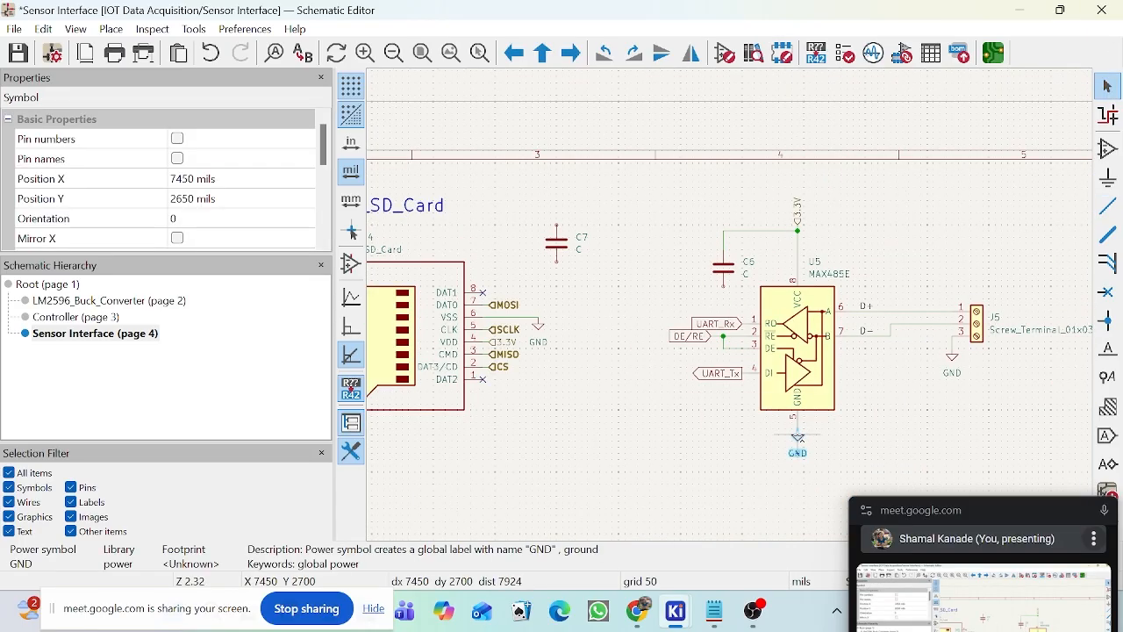
{"action": "key", "text": "m"}
{"action": "scroll", "coordinate": [790, 386], "scroll_direction": "up", "scroll_amount": 5}
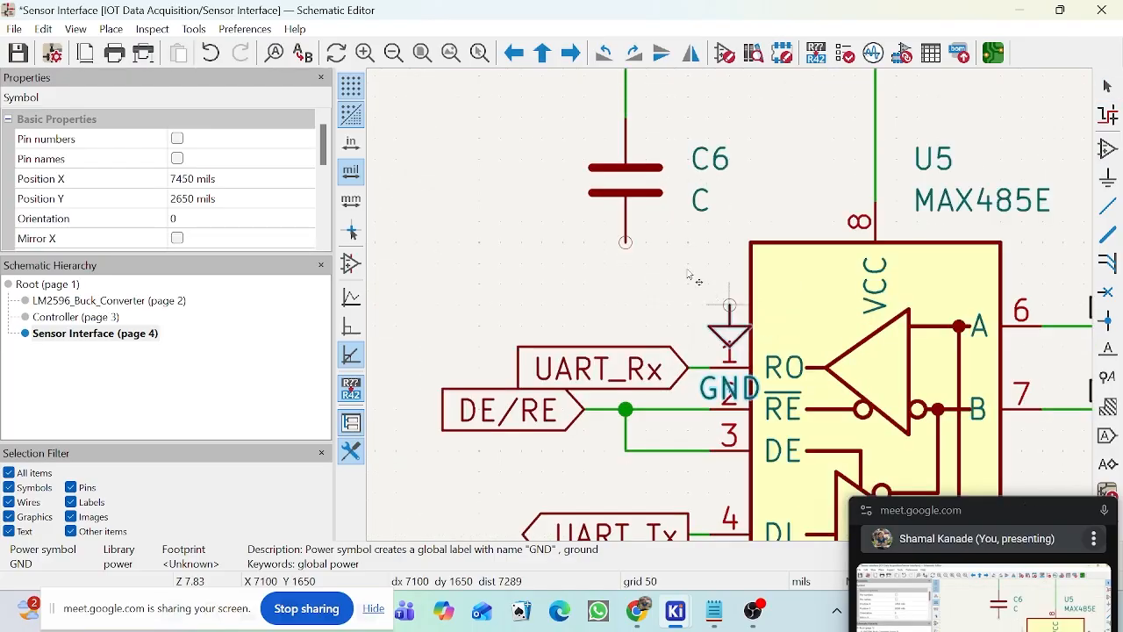
{"action": "left_click", "coordinate": [626, 245]}
{"action": "scroll", "coordinate": [787, 271], "scroll_direction": "down", "scroll_amount": 3}
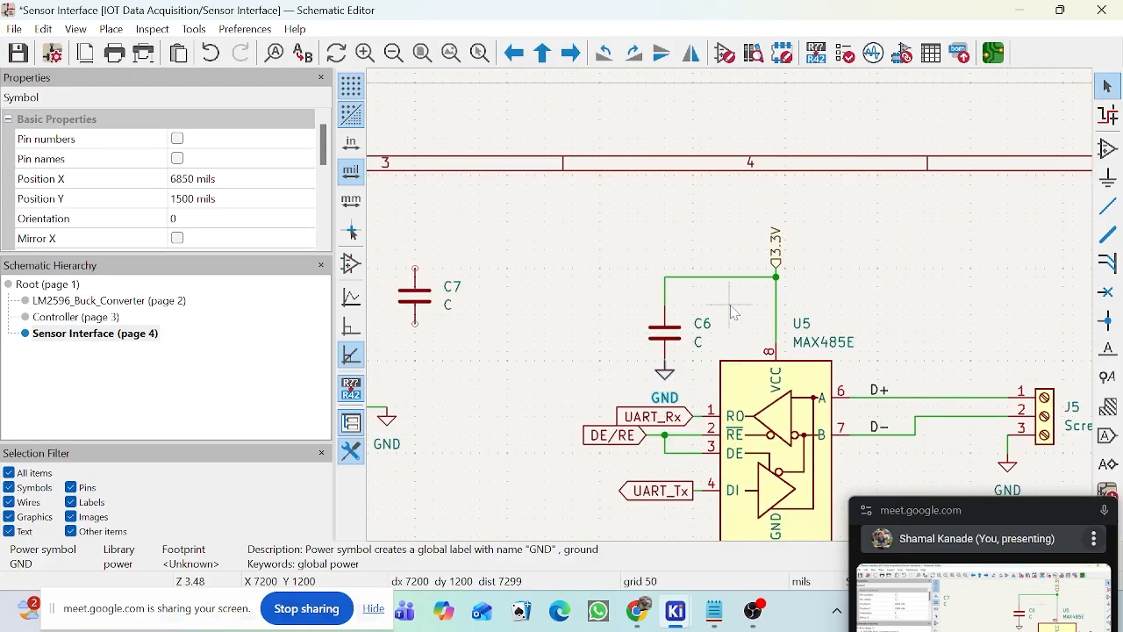
Step: Duplicate the MAX485E's 3.3V hierarchical label and place the copy on C7's upper pin
{"action": "left_click", "coordinate": [778, 265]}
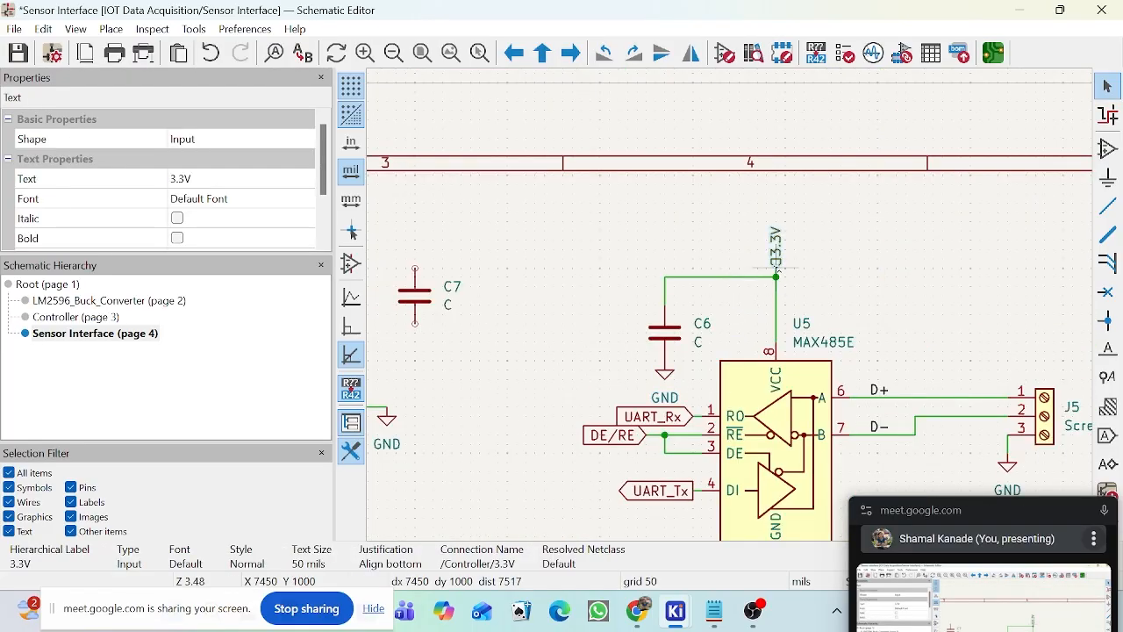
{"action": "key", "text": "m"}
{"action": "scroll", "coordinate": [722, 316], "scroll_direction": "up", "scroll_amount": 3}
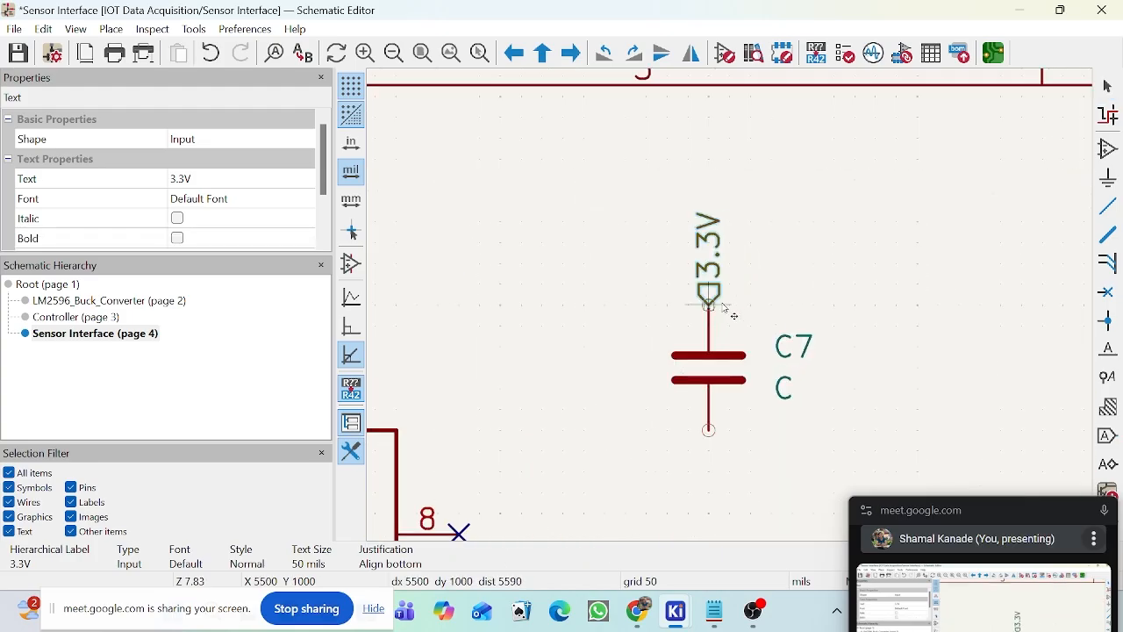
{"action": "left_click", "coordinate": [725, 309]}
Step: Duplicate C6's GND symbol beneath capacitor C7 and wire it to C7's lower pin
{"action": "scroll", "coordinate": [725, 309], "scroll_direction": "down", "scroll_amount": 3}
{"action": "left_click", "coordinate": [936, 420]}
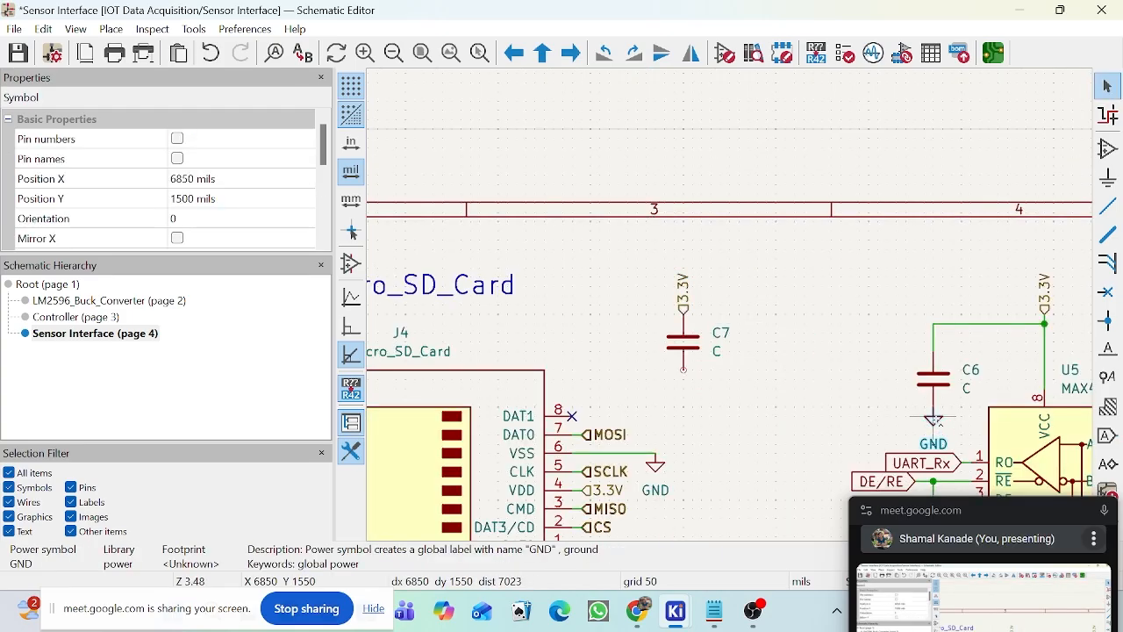
{"action": "key", "text": "m"}
{"action": "scroll", "coordinate": [693, 377], "scroll_direction": "up", "scroll_amount": 2}
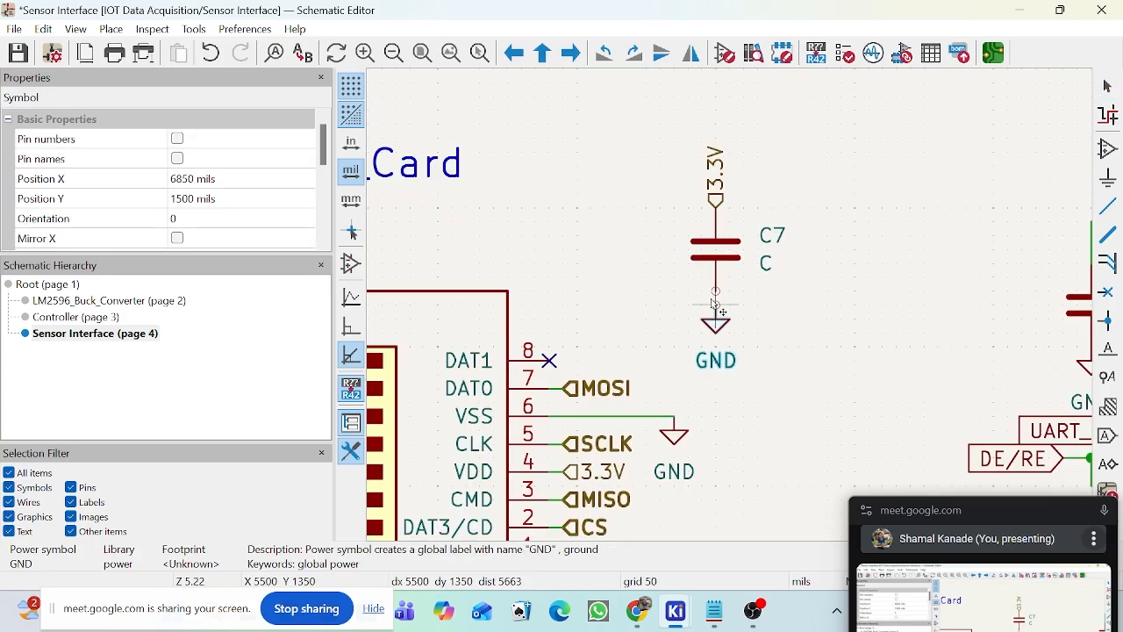
{"action": "left_click", "coordinate": [716, 292]}
{"action": "key", "text": "w"}
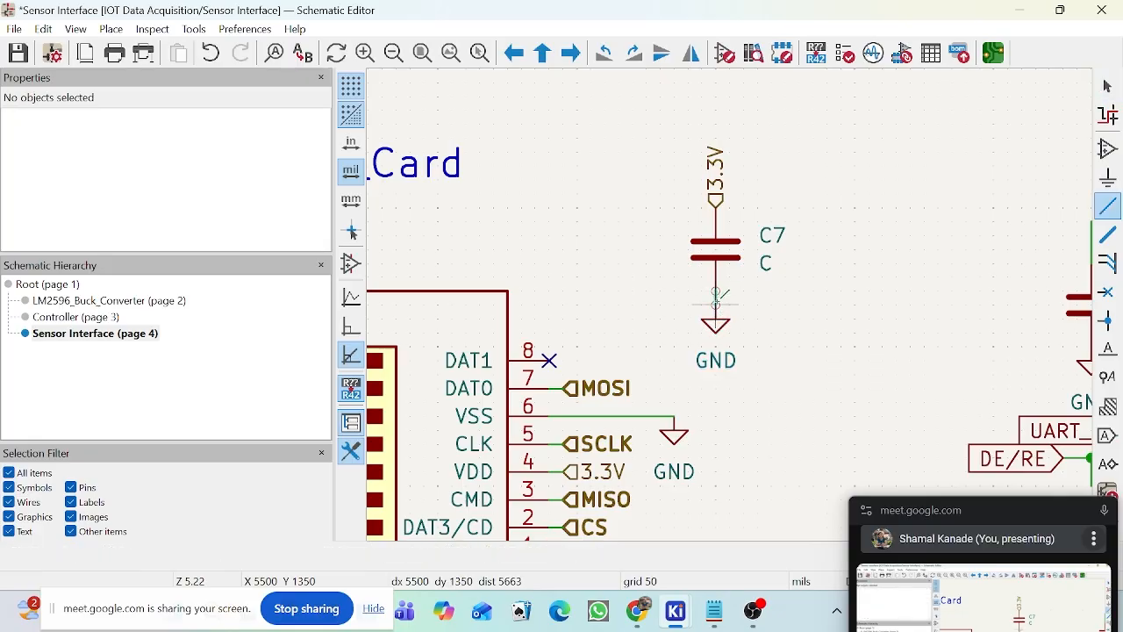
{"action": "key", "text": "Escape"}
{"action": "scroll", "coordinate": [716, 298], "scroll_direction": "down", "scroll_amount": 2}
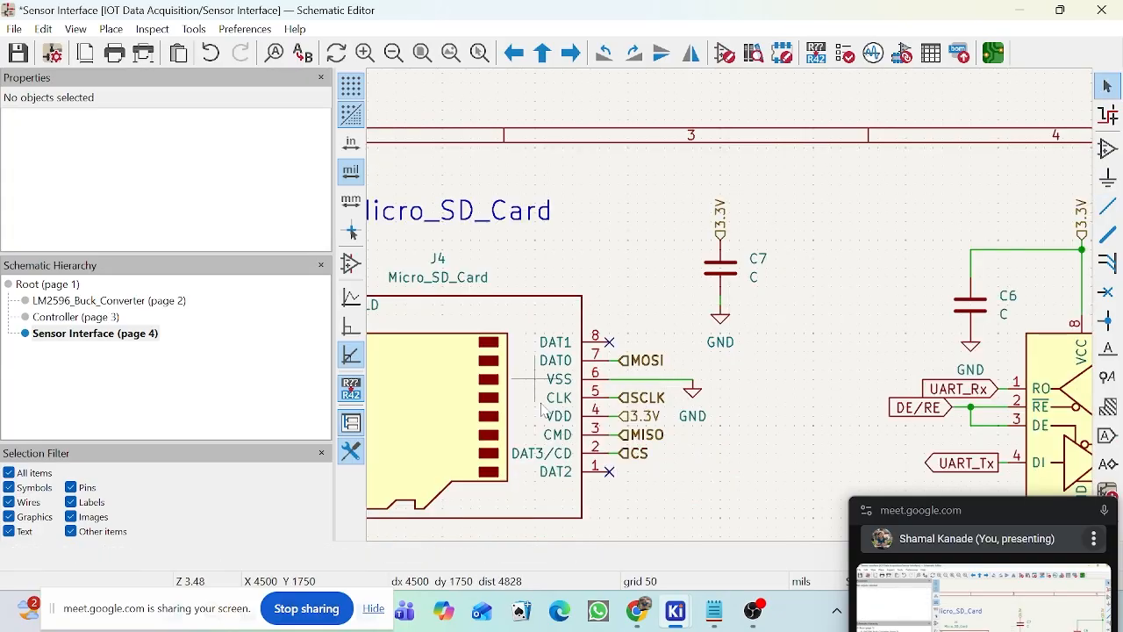
{"action": "scroll", "coordinate": [542, 411], "scroll_direction": "down", "scroll_amount": 5}
{"action": "scroll", "coordinate": [792, 305], "scroll_direction": "up", "scroll_amount": 5}
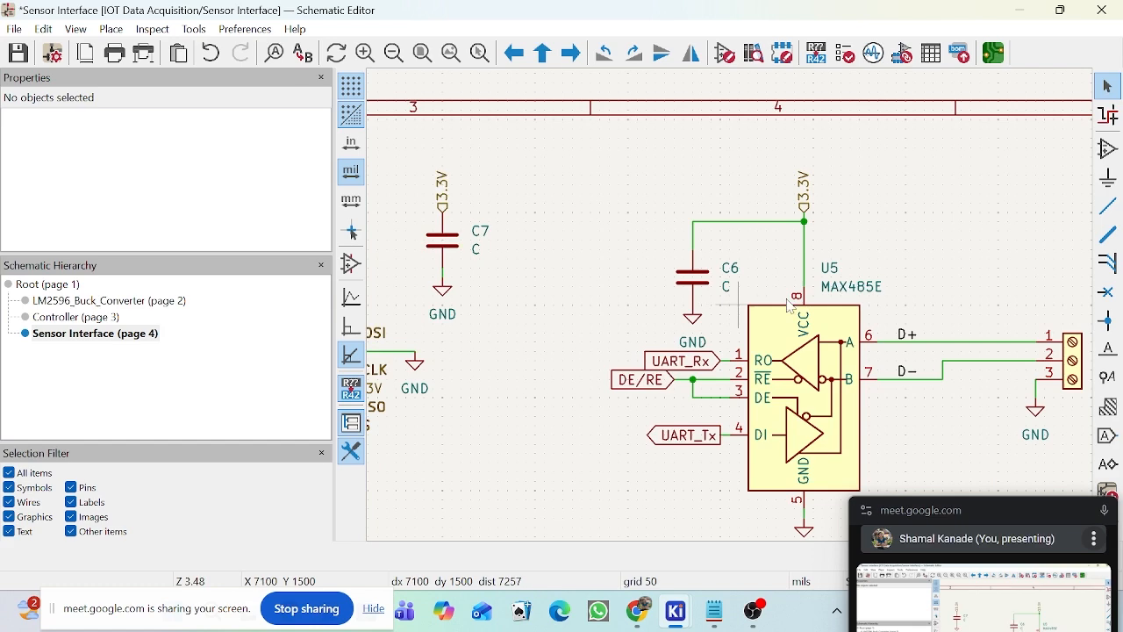
{"action": "scroll", "coordinate": [792, 304], "scroll_direction": "down", "scroll_amount": 1}
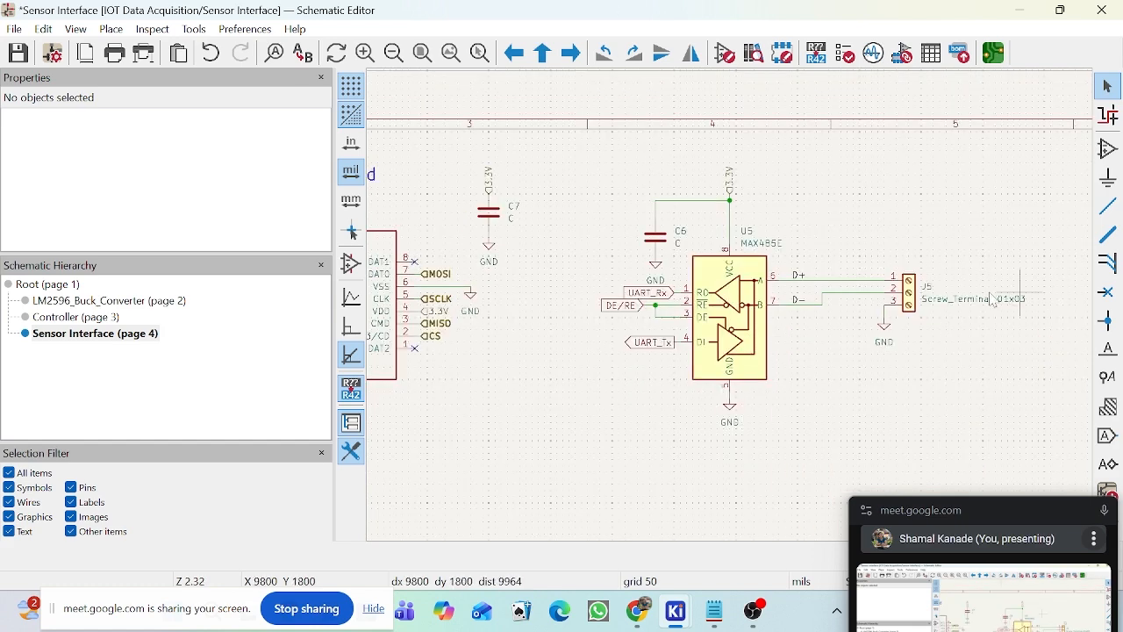
Step: Add a resistor (R) to the sheet, rotate it horizontally and place it between the D+ and D- lines with one pin on the terminal 2 wire
{"action": "scroll", "coordinate": [994, 302], "scroll_direction": "down", "scroll_amount": 2}
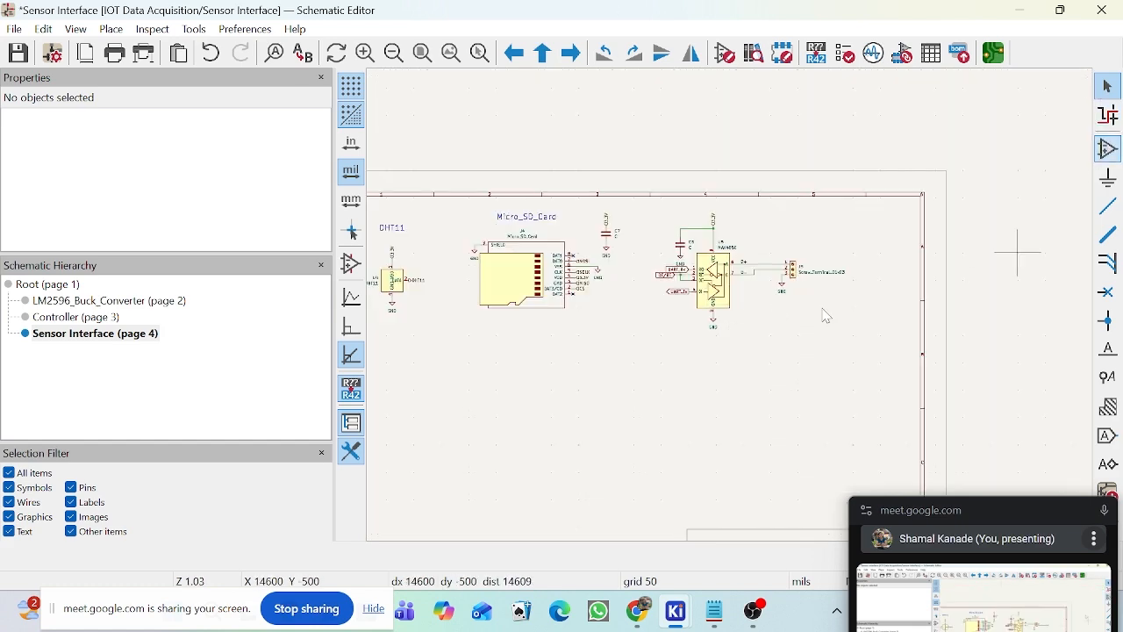
{"action": "left_click", "coordinate": [771, 329]}
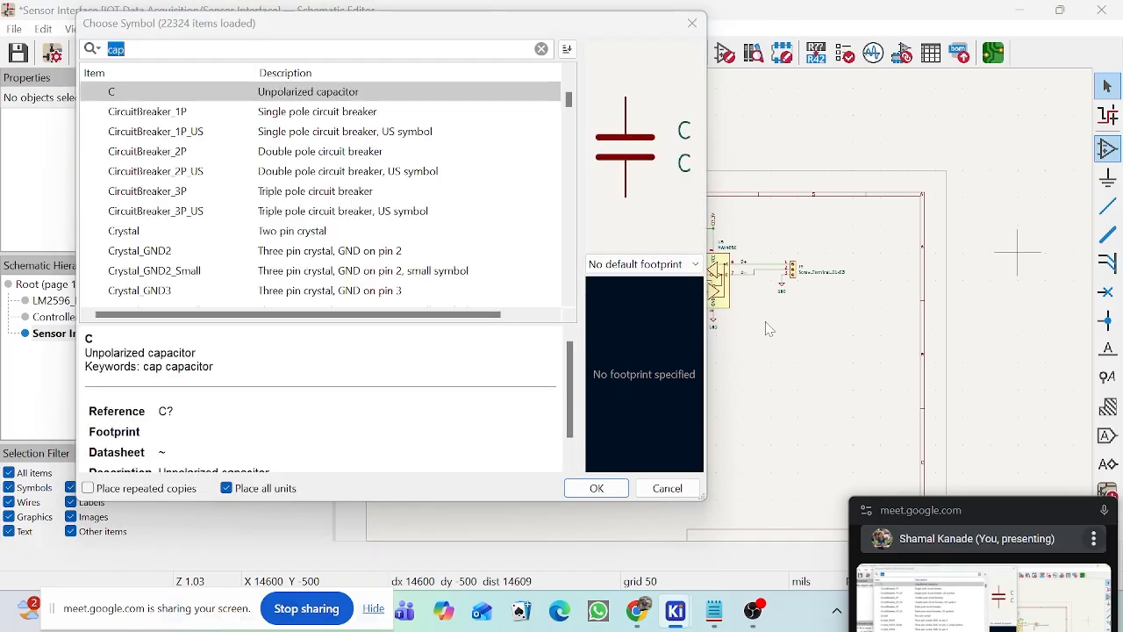
{"action": "type", "text": "r"}
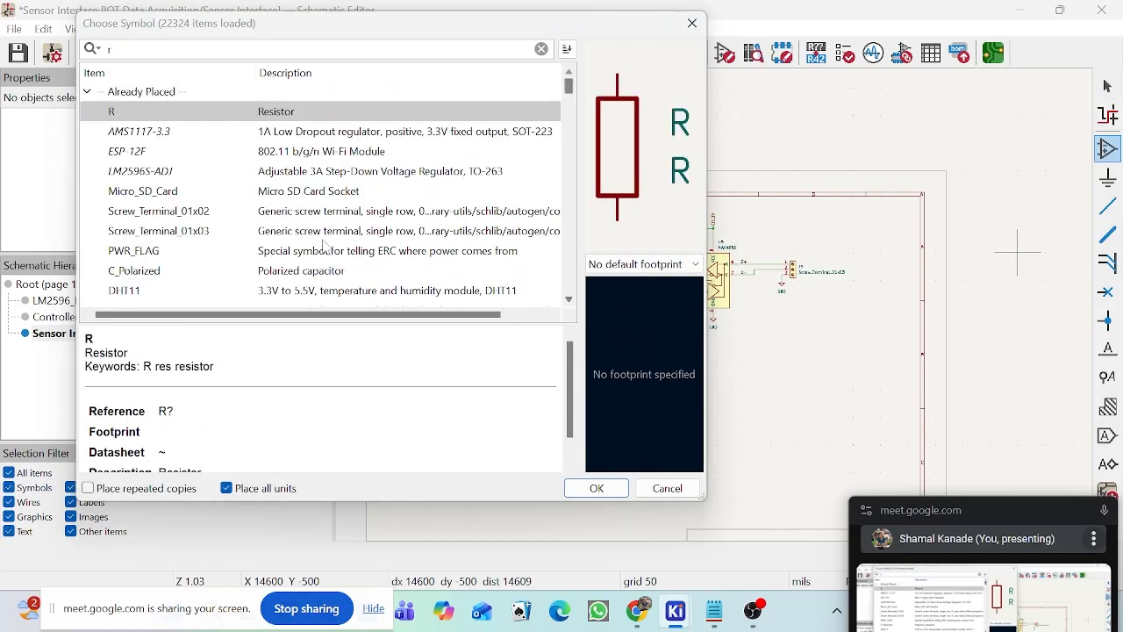
{"action": "left_click", "coordinate": [596, 488]}
{"action": "scroll", "coordinate": [735, 312], "scroll_direction": "up", "scroll_amount": 8}
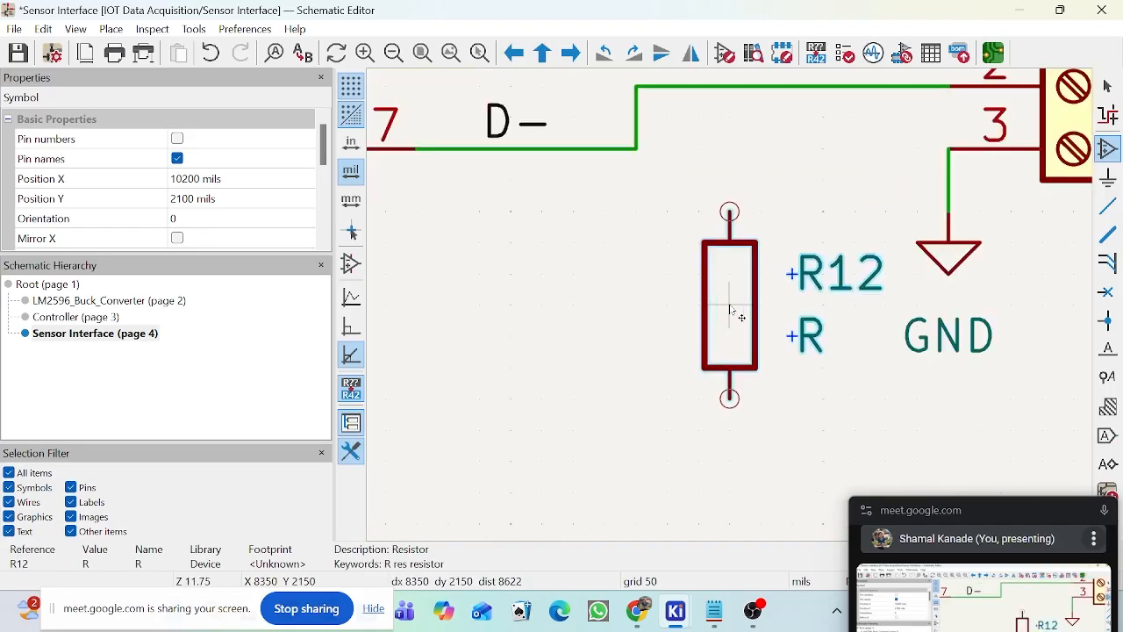
{"action": "scroll", "coordinate": [735, 312], "scroll_direction": "down", "scroll_amount": 2}
{"action": "scroll", "coordinate": [673, 239], "scroll_direction": "up", "scroll_amount": 1}
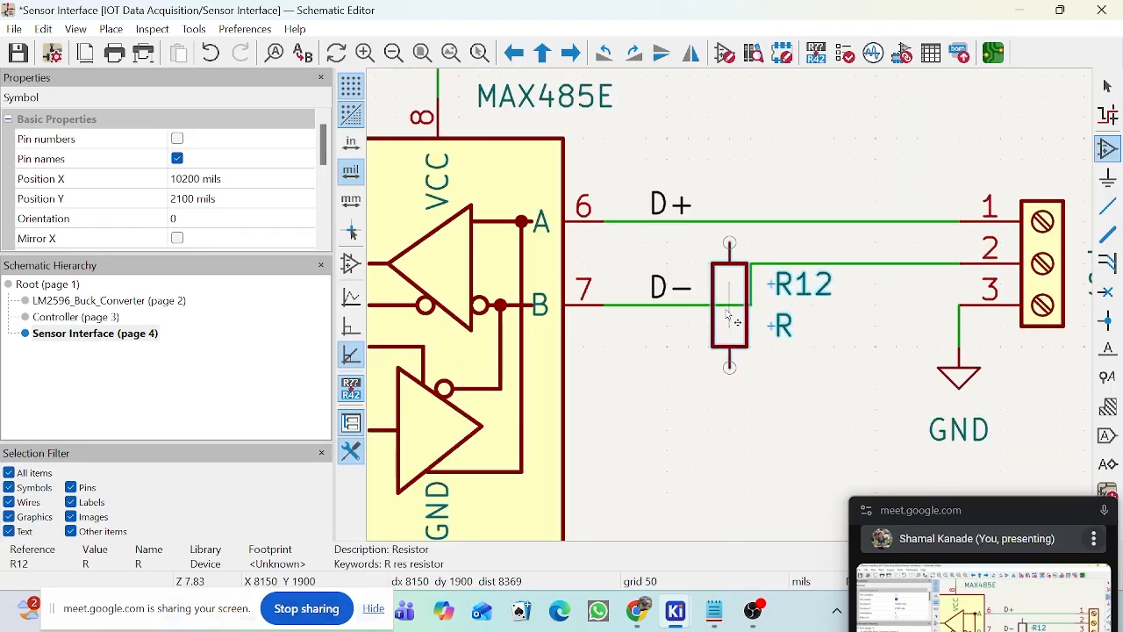
{"action": "key", "text": "r"}
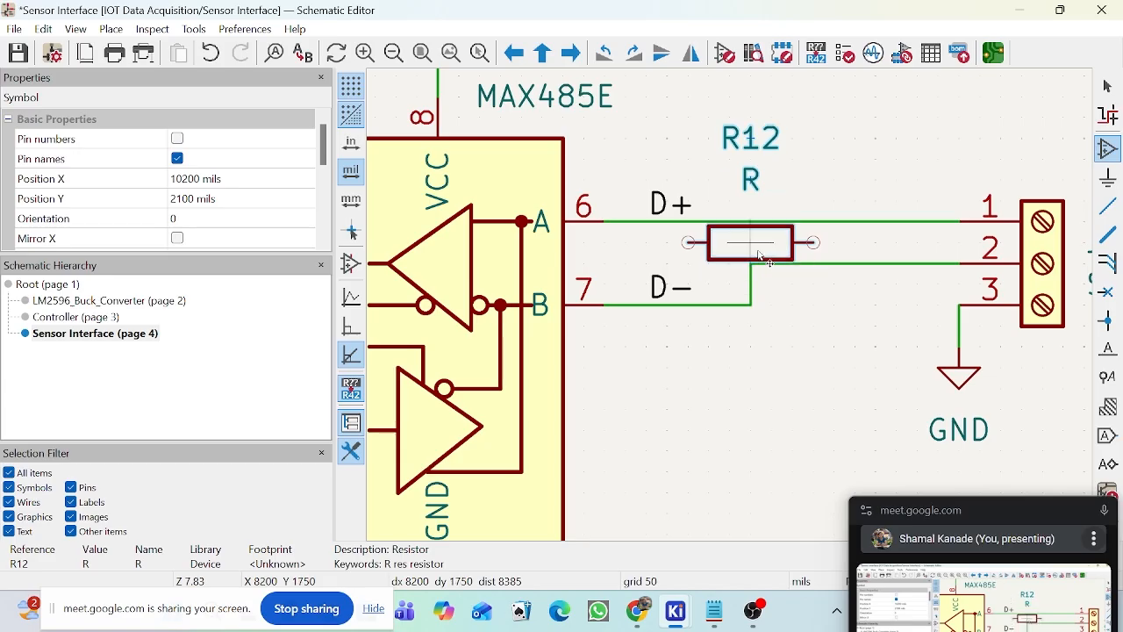
{"action": "left_click", "coordinate": [760, 262]}
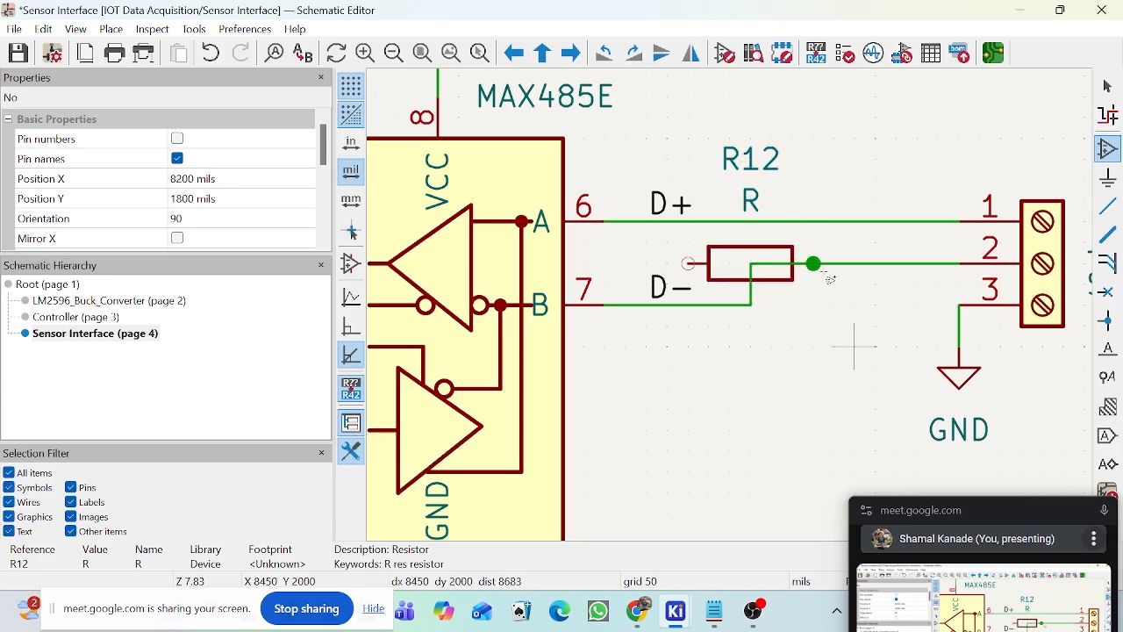
{"action": "left_click", "coordinate": [854, 345]}
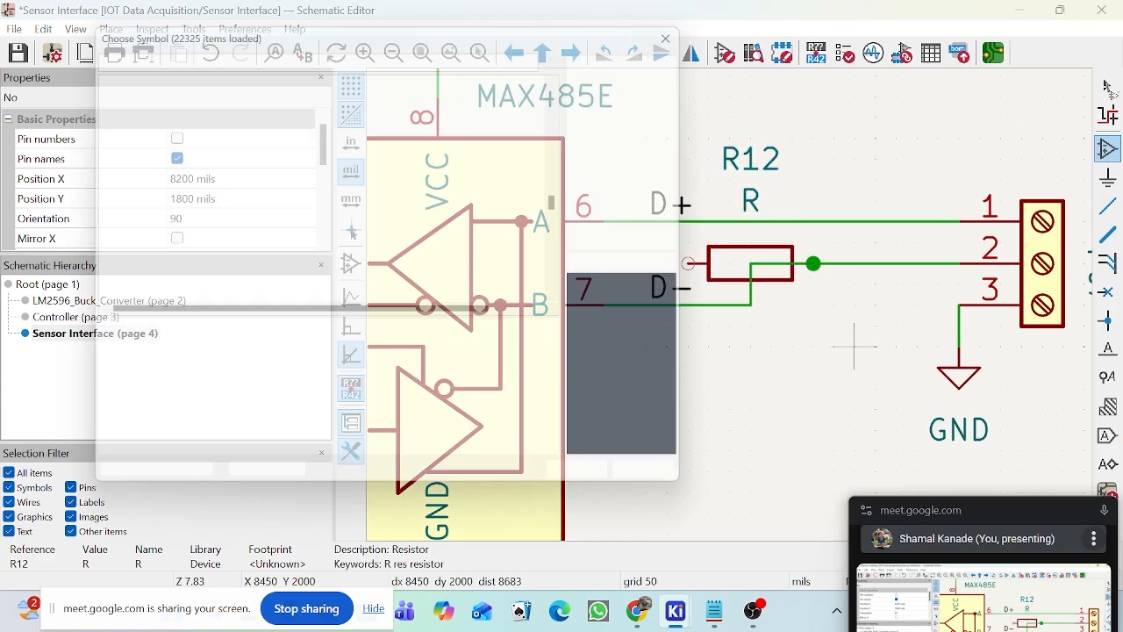
{"action": "left_click", "coordinate": [692, 24]}
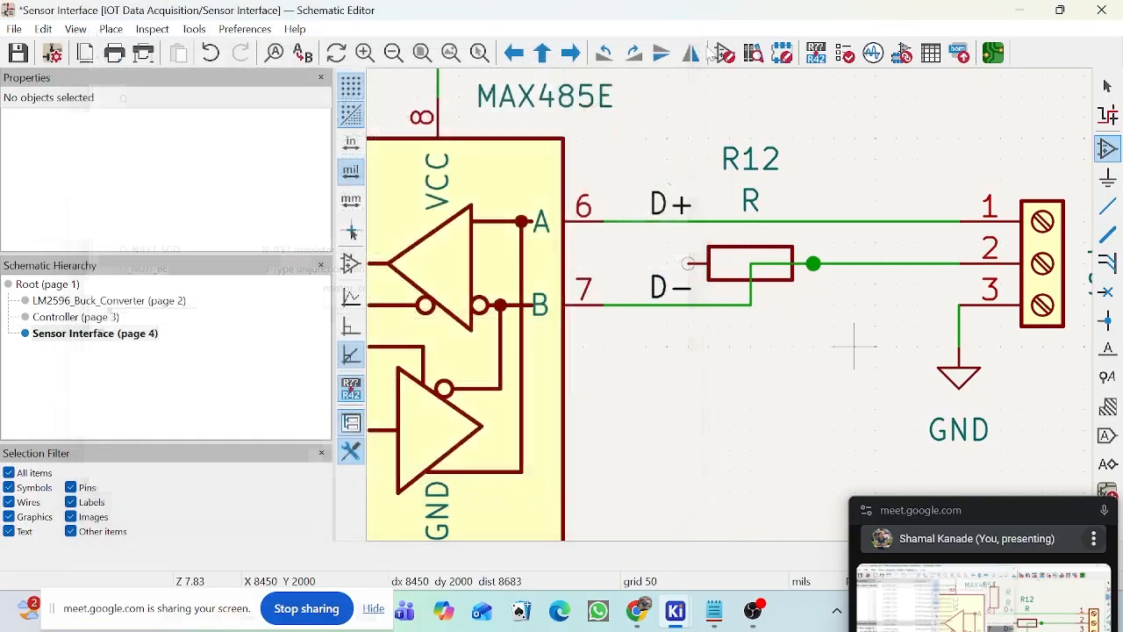
{"action": "key", "text": "Escape"}
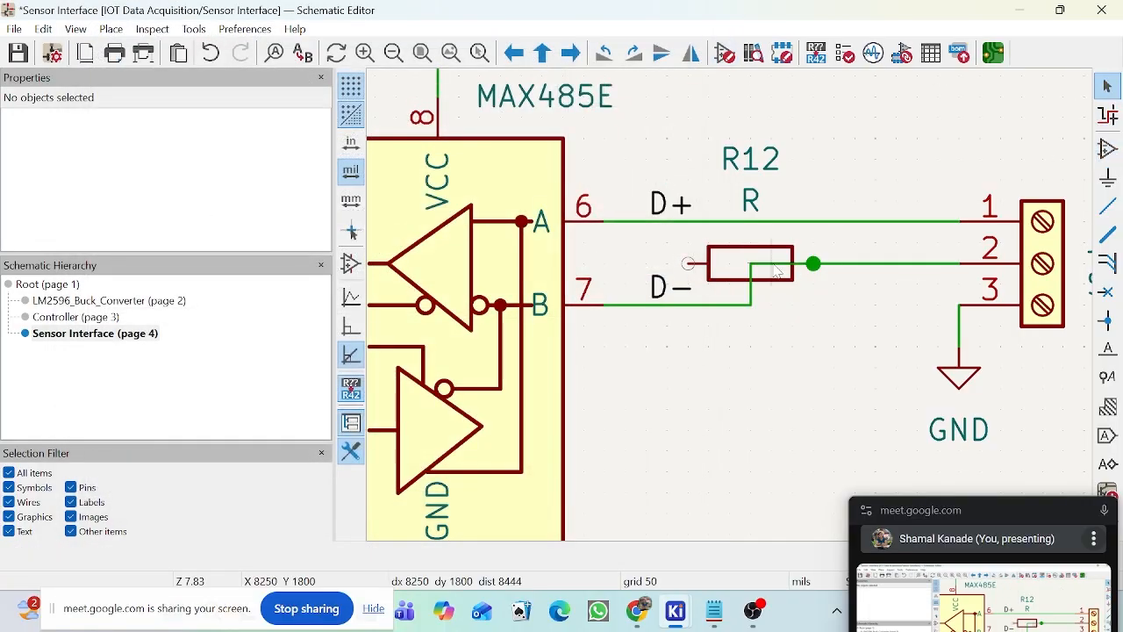
Step: Shift the vertical segment of the D- wire over to the pin of R12 nearest the screw terminal
{"action": "left_click", "coordinate": [753, 290]}
{"action": "left_click", "coordinate": [763, 314]}
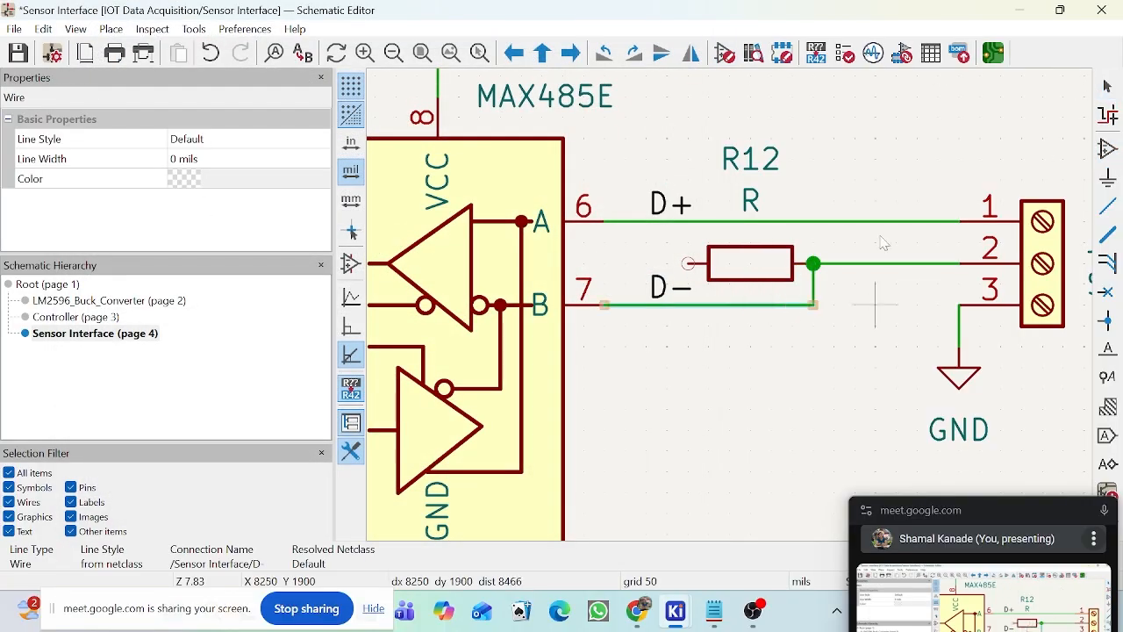
Step: Move resistor R12 away from the D- junction and wire its free end to the D+ line
{"action": "key", "text": "Escape"}
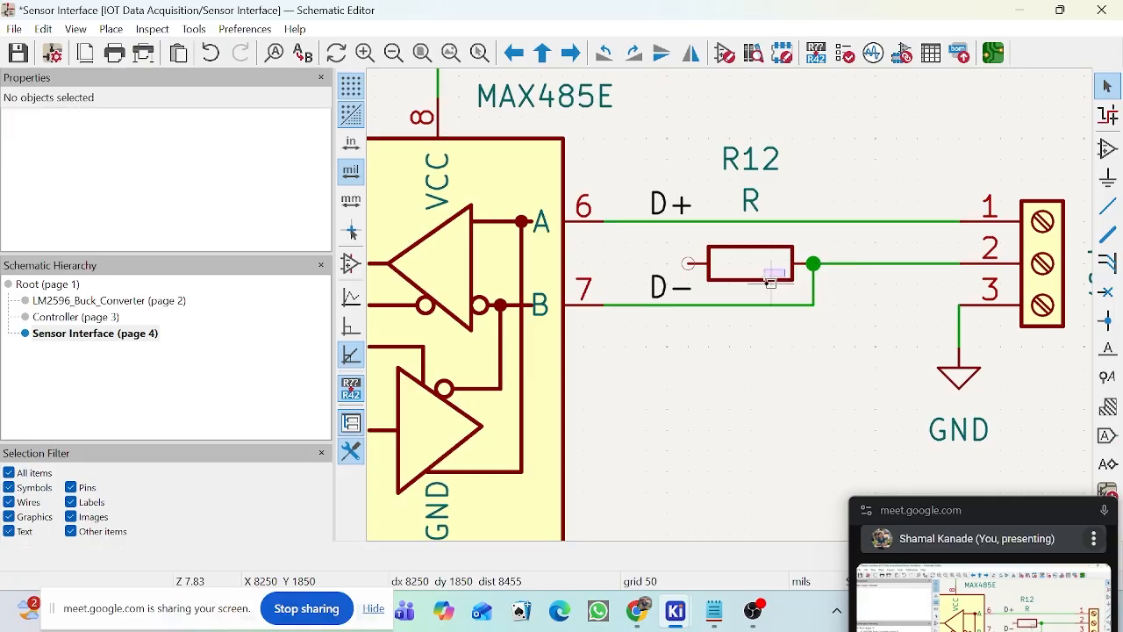
{"action": "left_click", "coordinate": [752, 274]}
{"action": "key", "text": "m"}
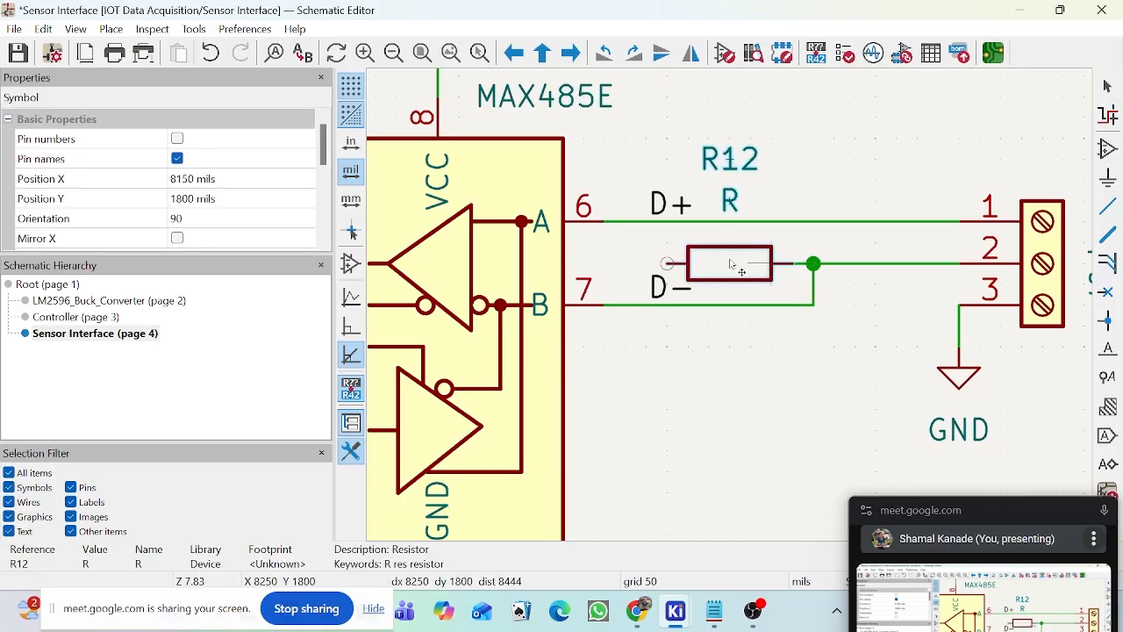
{"action": "left_click", "coordinate": [667, 263]}
{"action": "key", "text": "w"}
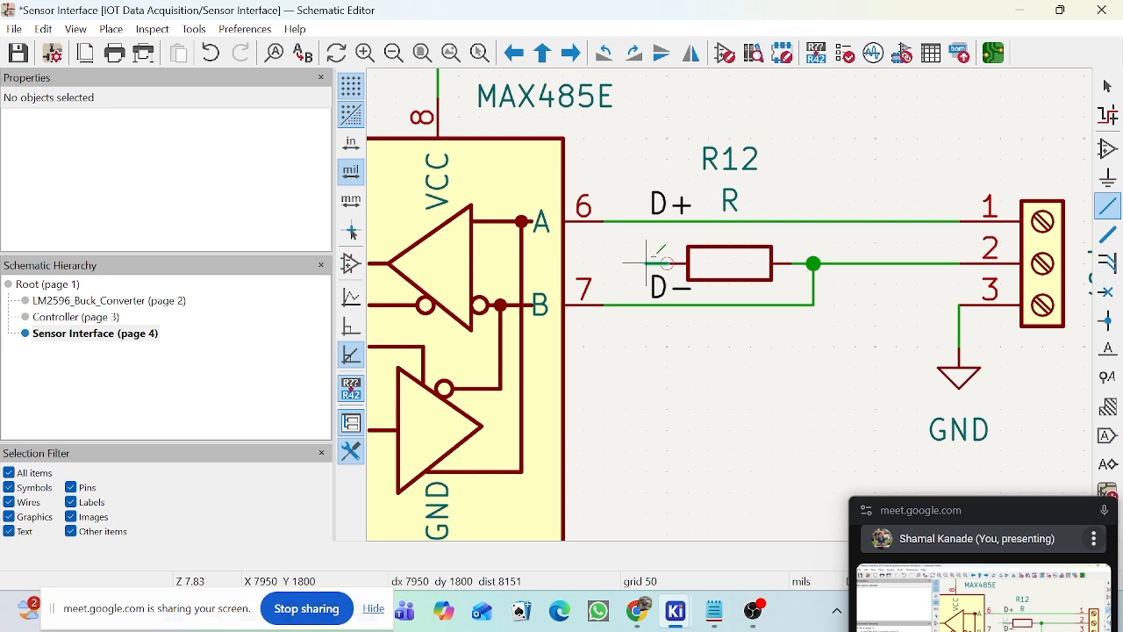
{"action": "left_click", "coordinate": [647, 222]}
{"action": "key", "text": "Escape"}
{"action": "scroll", "coordinate": [747, 364], "scroll_direction": "down", "scroll_amount": 2}
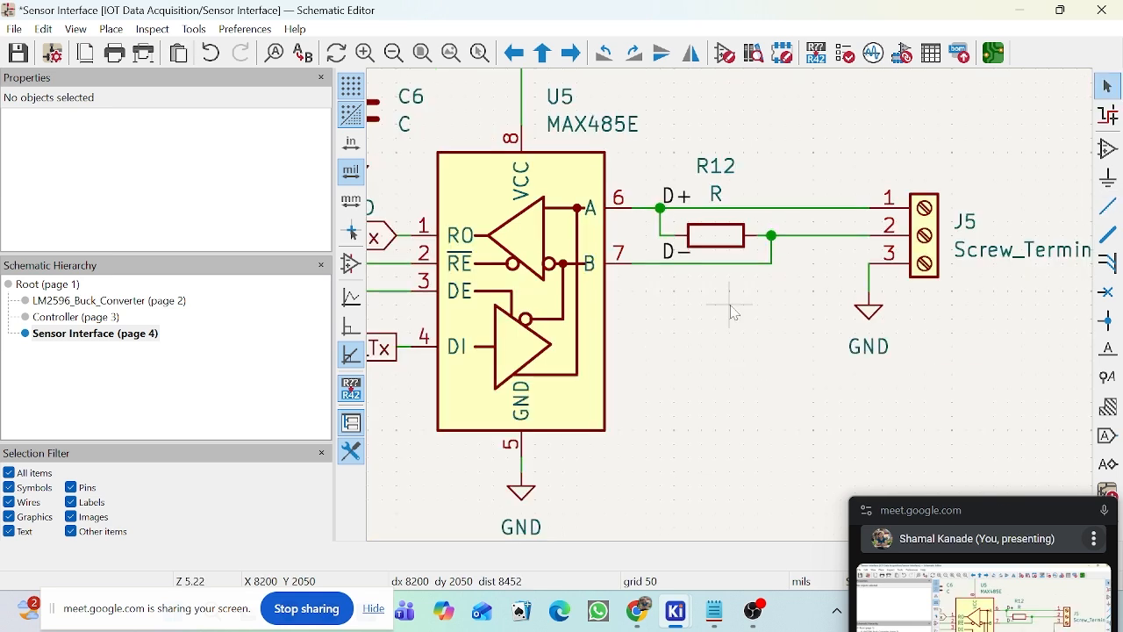
Step: Set the value of resistor R12 to 121
{"action": "scroll", "coordinate": [759, 264], "scroll_direction": "up", "scroll_amount": 2}
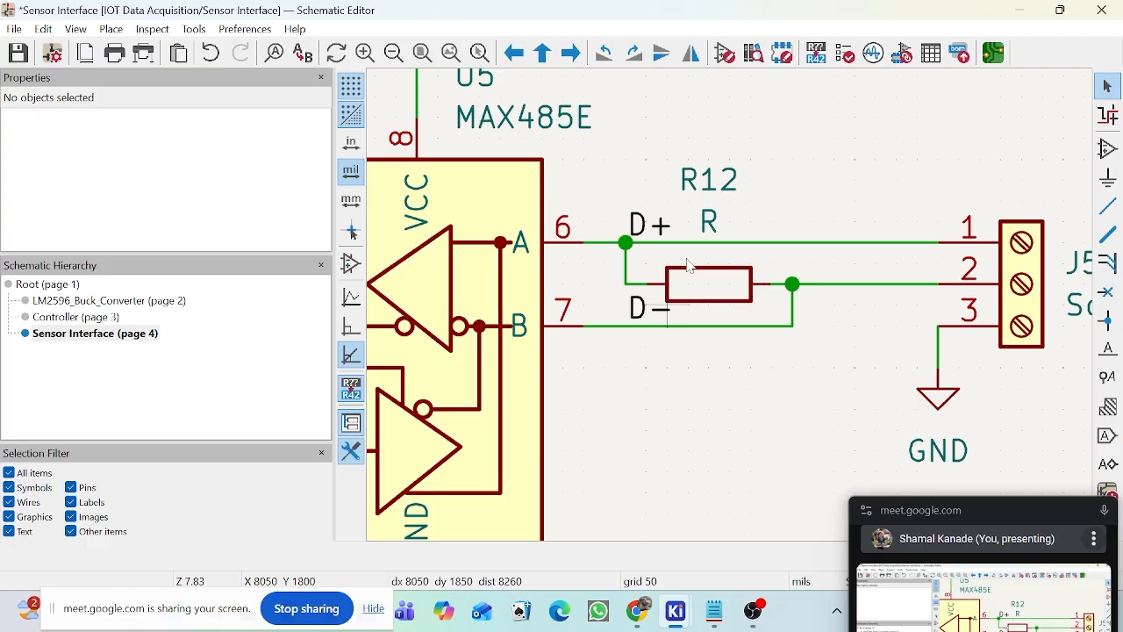
{"action": "double_click", "coordinate": [711, 230]}
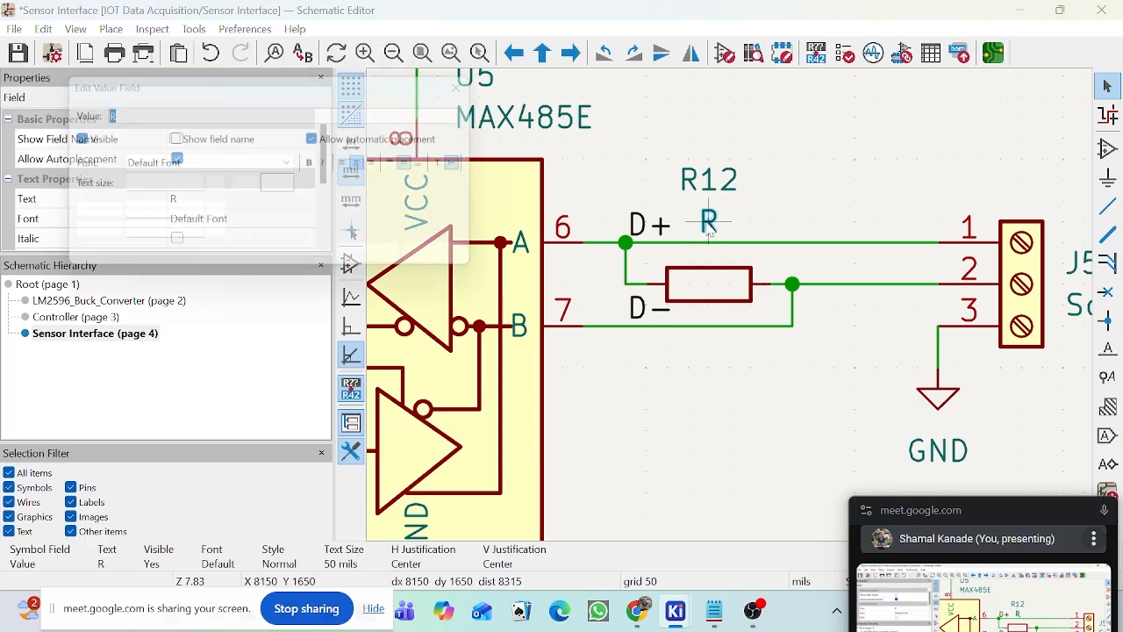
{"action": "type", "text": "121"}
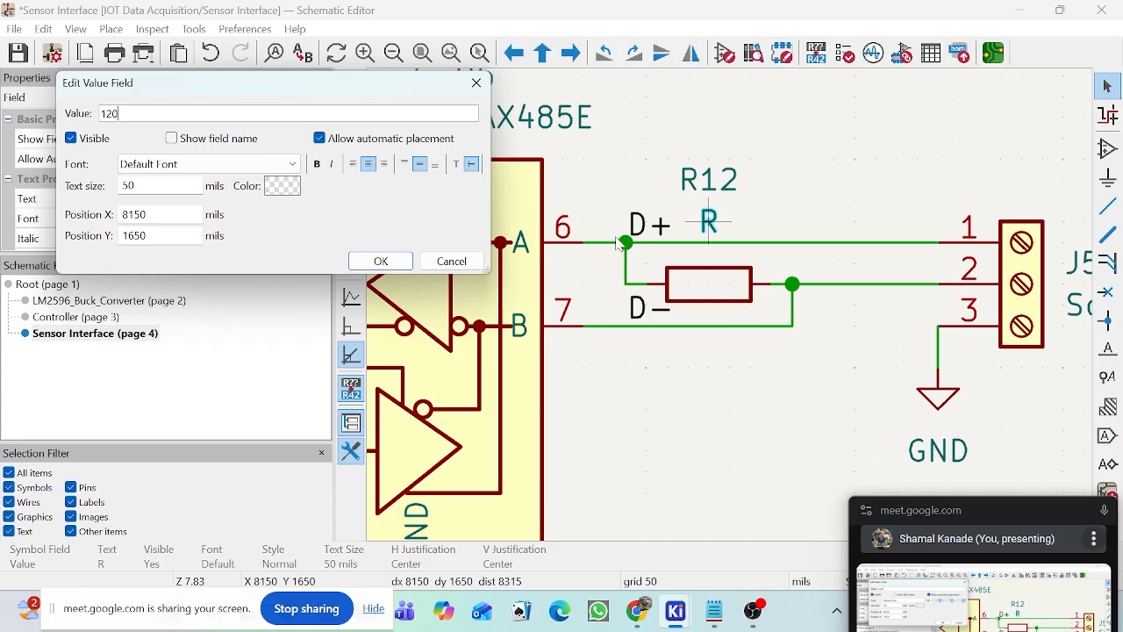
{"action": "left_click", "coordinate": [393, 263]}
Step: Move R12's value text inside the resistor body and its reference text directly above the body
{"action": "key", "text": "m"}
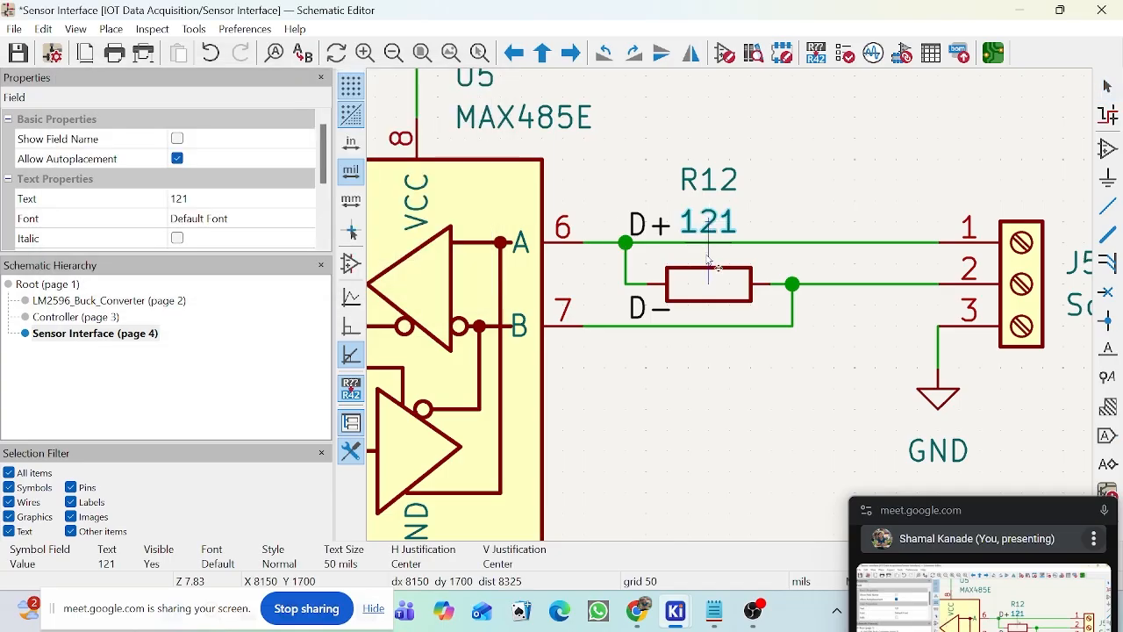
{"action": "left_click", "coordinate": [709, 283]}
{"action": "left_click", "coordinate": [725, 182]}
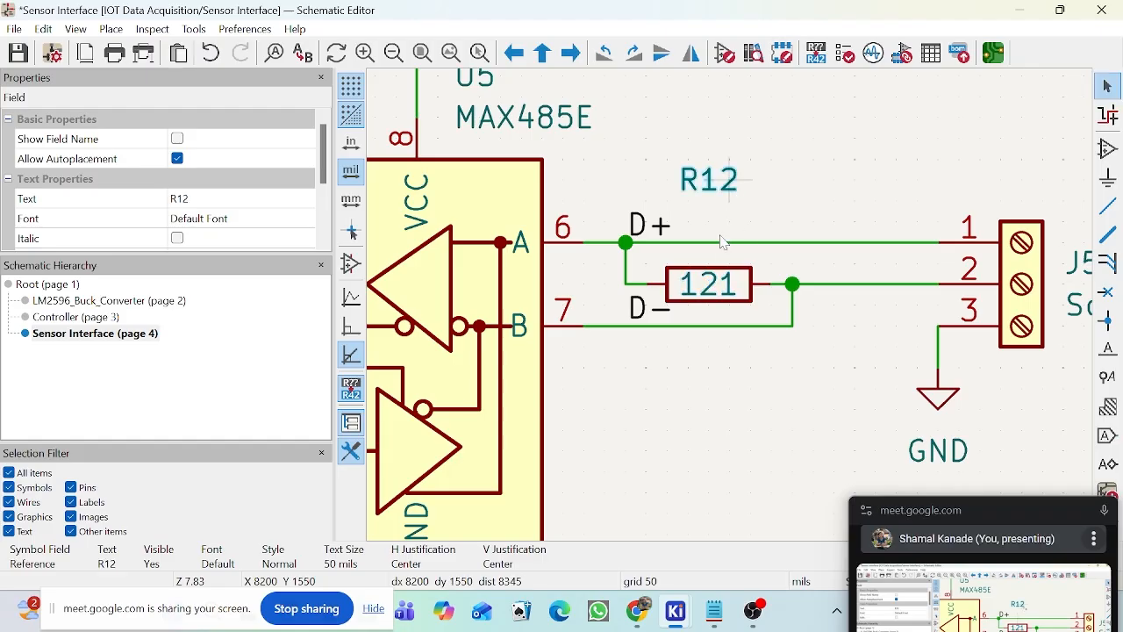
{"action": "key", "text": "m"}
{"action": "left_click", "coordinate": [713, 245]}
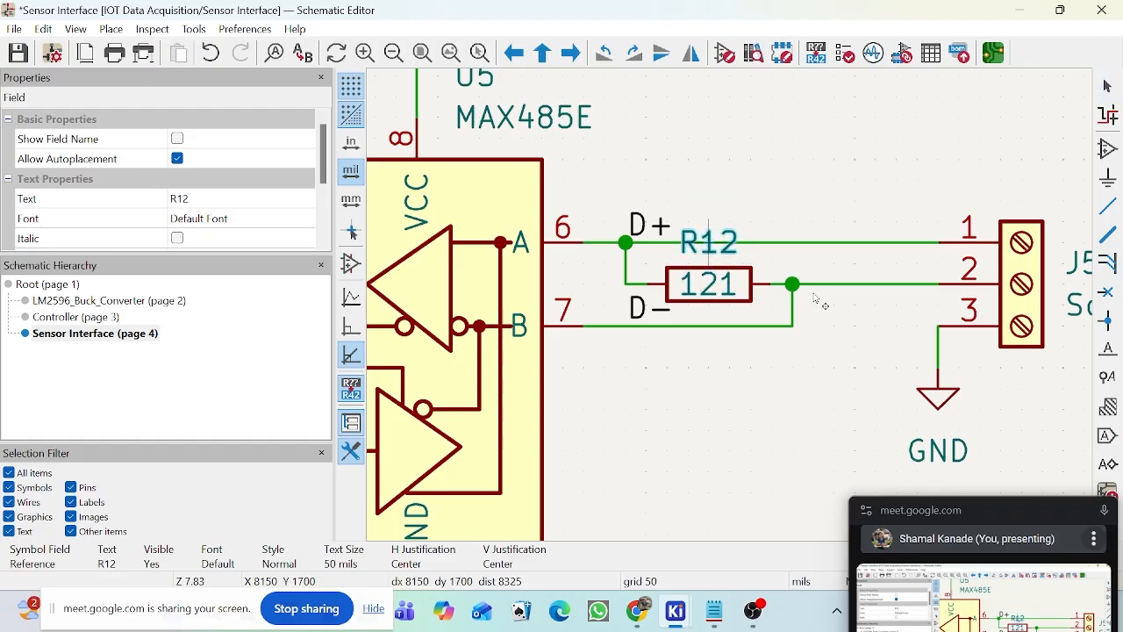
Step: Start adding a new symbol to the sheet and search the symbol library for TVS
{"action": "scroll", "coordinate": [719, 302], "scroll_direction": "down", "scroll_amount": 5}
{"action": "scroll", "coordinate": [653, 361], "scroll_direction": "up", "scroll_amount": 2}
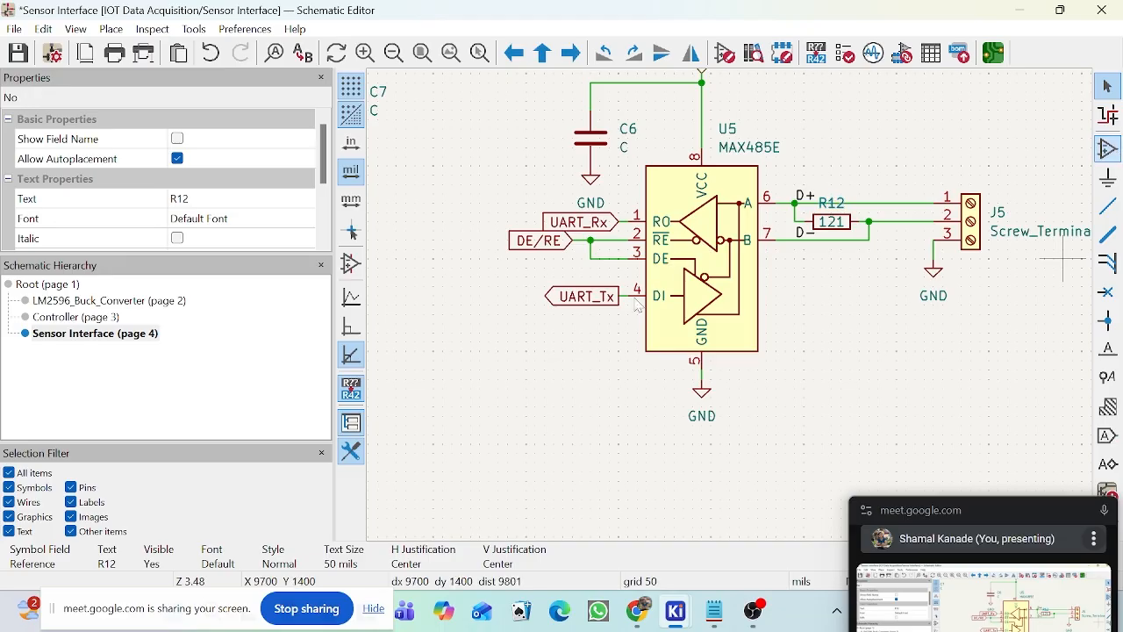
{"action": "left_click", "coordinate": [822, 326]}
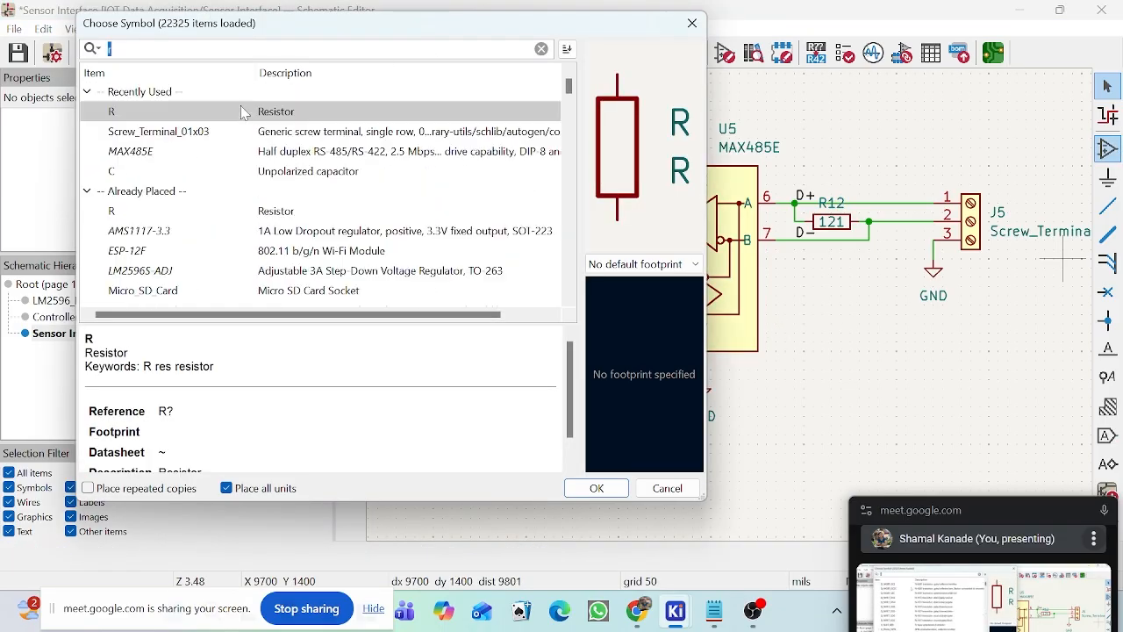
{"action": "type", "text": "TVS"}
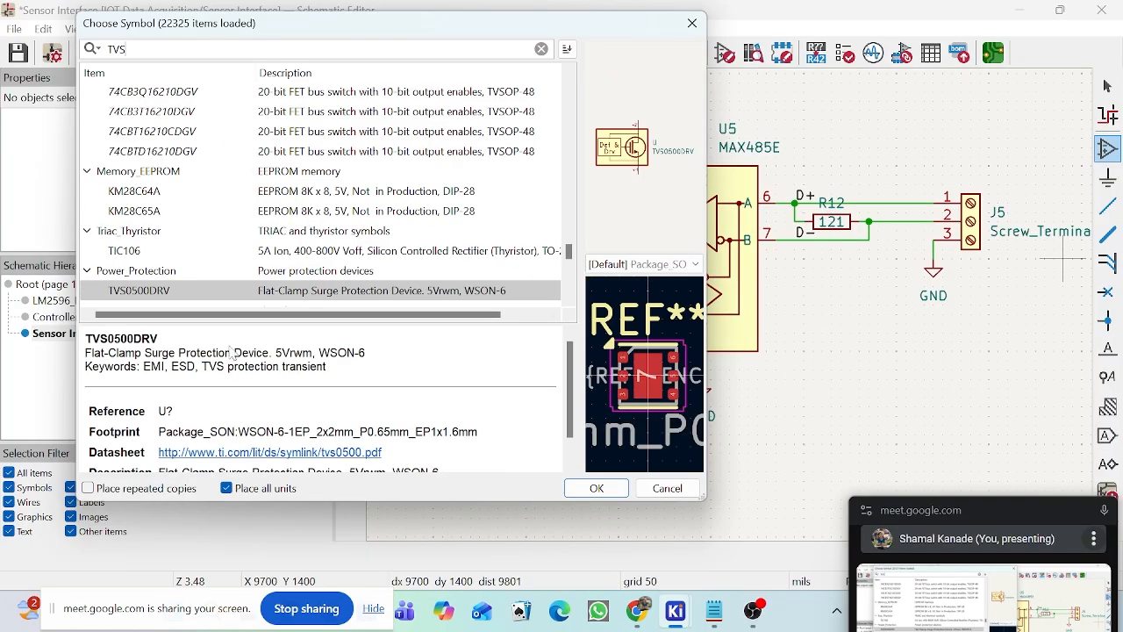
Step: Examine the TVS search results, comparing parts such as D3V3XA4B10LP, ESD224DQA and TVS2200DRV
{"action": "scroll", "coordinate": [401, 275], "scroll_direction": "down", "scroll_amount": 1}
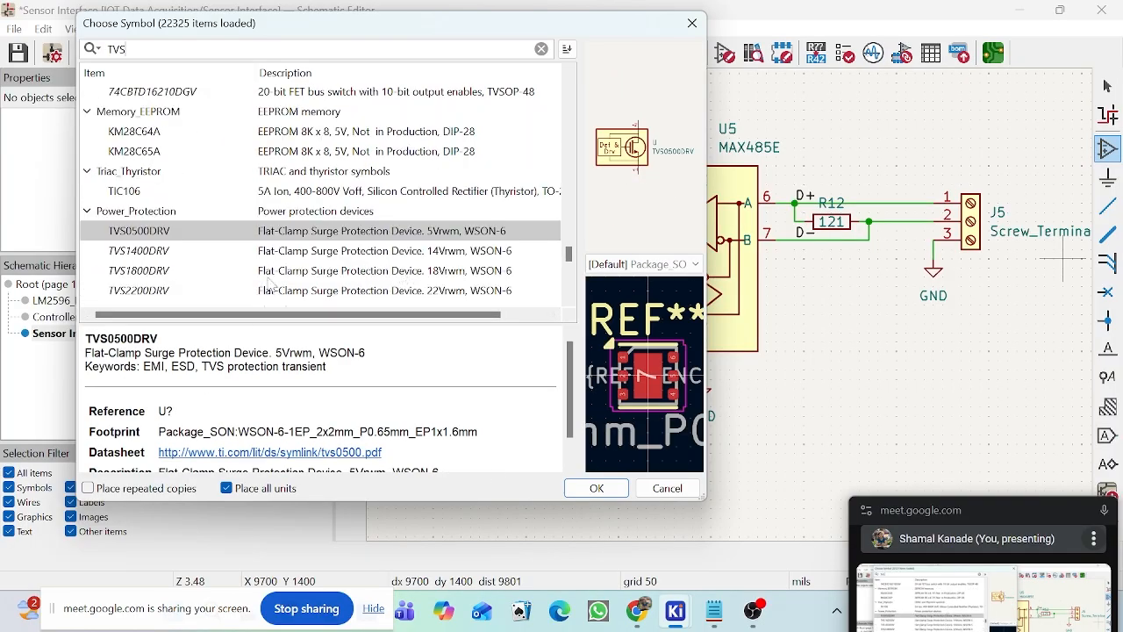
{"action": "left_click", "coordinate": [259, 272]}
{"action": "scroll", "coordinate": [265, 277], "scroll_direction": "down", "scroll_amount": 3}
{"action": "left_click", "coordinate": [264, 254]}
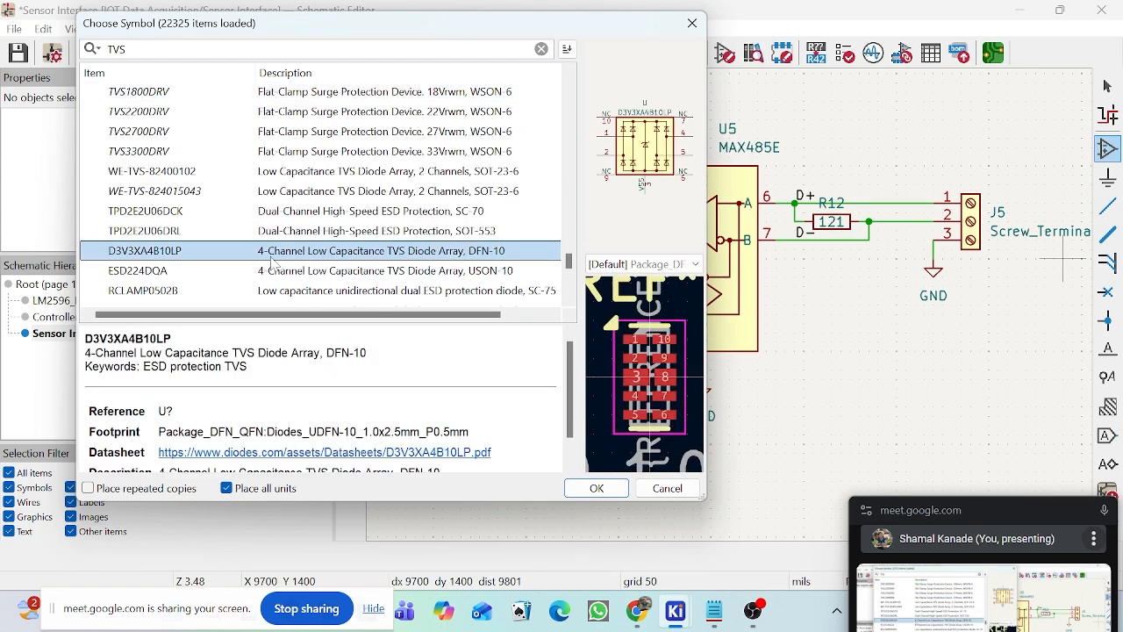
{"action": "scroll", "coordinate": [278, 261], "scroll_direction": "down", "scroll_amount": 3}
{"action": "left_click", "coordinate": [173, 97]}
{"action": "scroll", "coordinate": [266, 162], "scroll_direction": "down", "scroll_amount": 6}
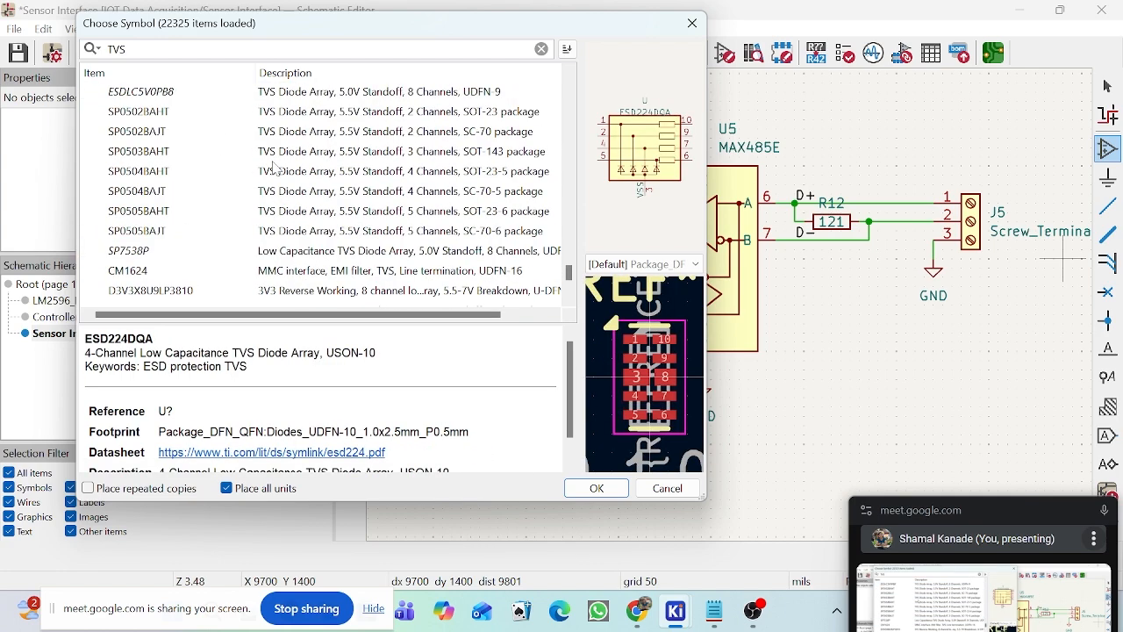
{"action": "scroll", "coordinate": [275, 179], "scroll_direction": "down", "scroll_amount": 10}
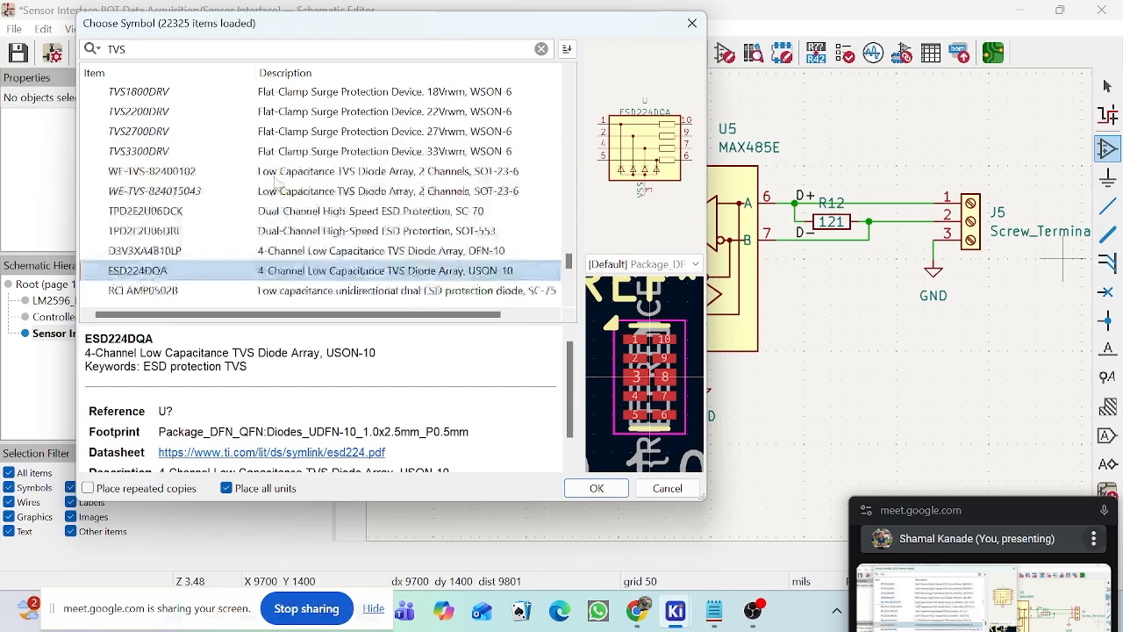
{"action": "scroll", "coordinate": [211, 239], "scroll_direction": "down", "scroll_amount": 1}
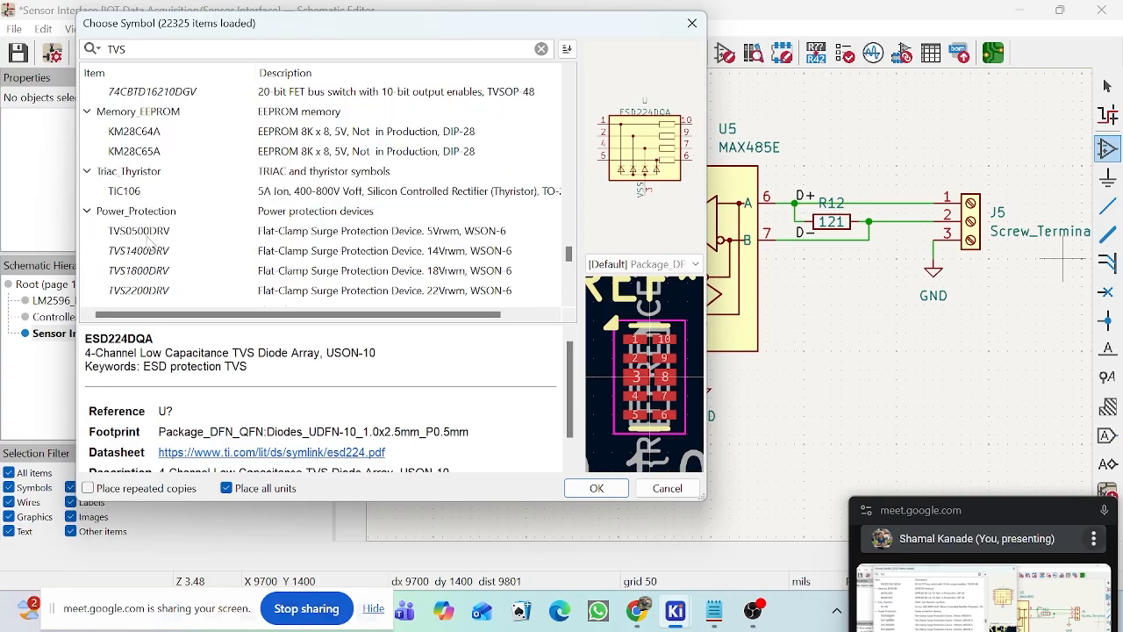
{"action": "scroll", "coordinate": [150, 242], "scroll_direction": "down", "scroll_amount": 3}
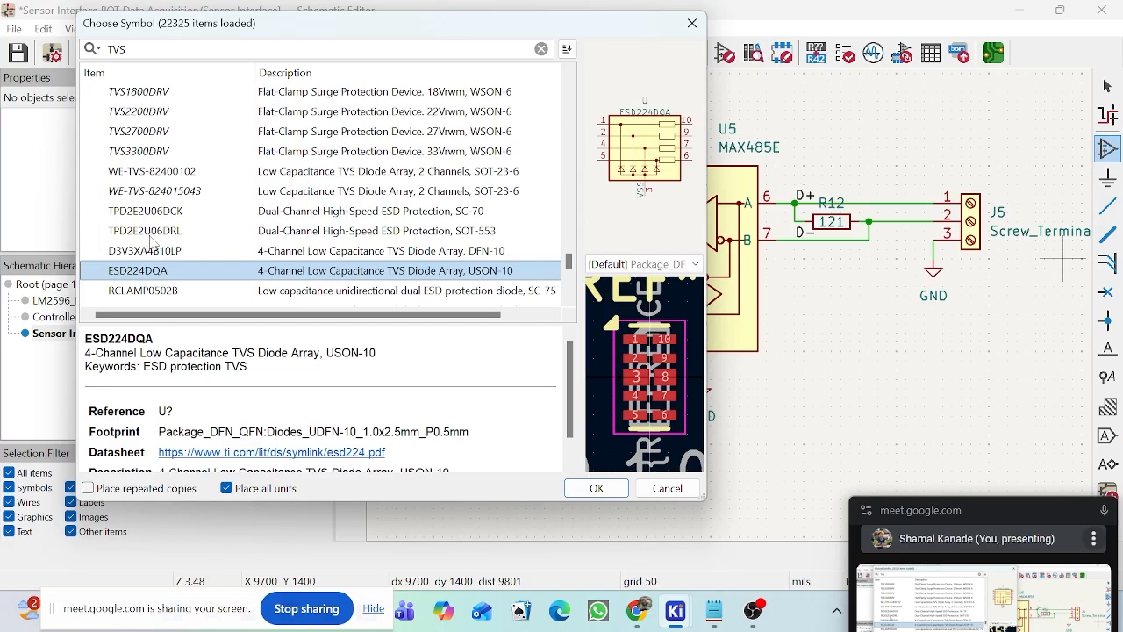
{"action": "left_click", "coordinate": [144, 112]}
{"action": "scroll", "coordinate": [173, 151], "scroll_direction": "down", "scroll_amount": 10}
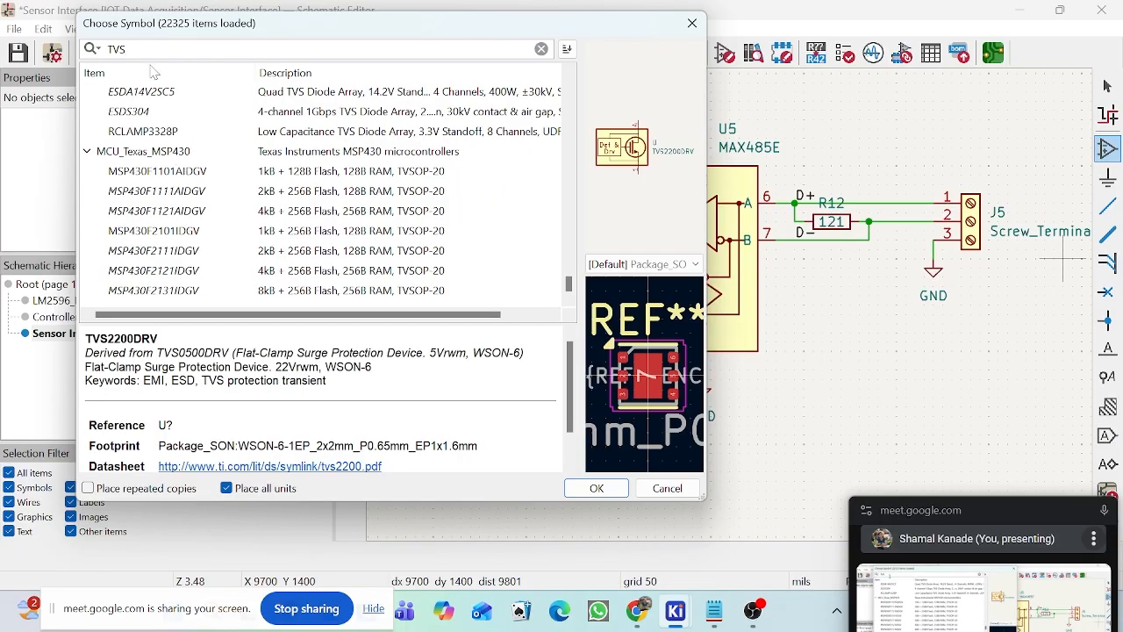
Step: Choose the two-channel TVS diode array ESDA5V3L and place it below the D+ and D- lines
{"action": "scroll", "coordinate": [176, 115], "scroll_direction": "up", "scroll_amount": 6}
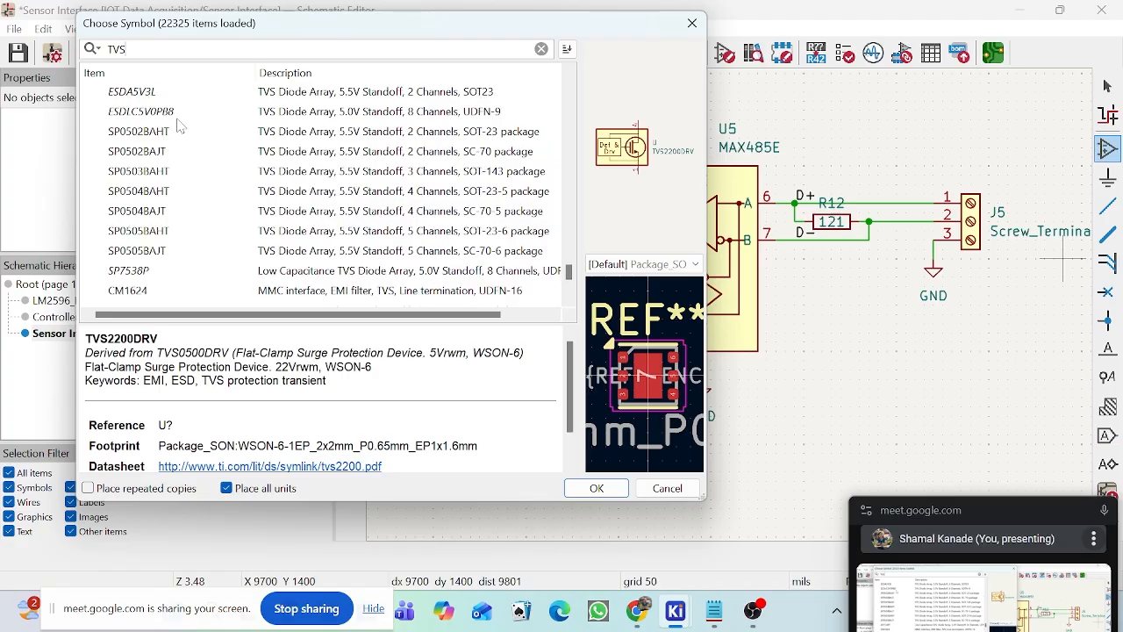
{"action": "scroll", "coordinate": [178, 127], "scroll_direction": "up", "scroll_amount": 2}
{"action": "left_click", "coordinate": [197, 215]}
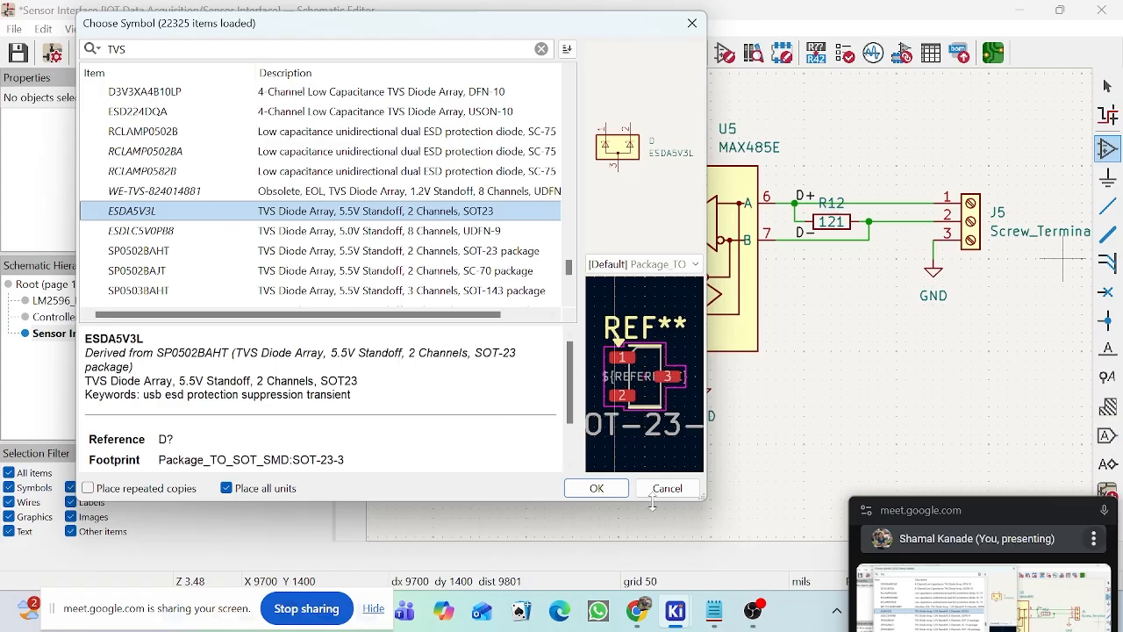
{"action": "left_click", "coordinate": [597, 488]}
{"action": "scroll", "coordinate": [897, 318], "scroll_direction": "up", "scroll_amount": 2}
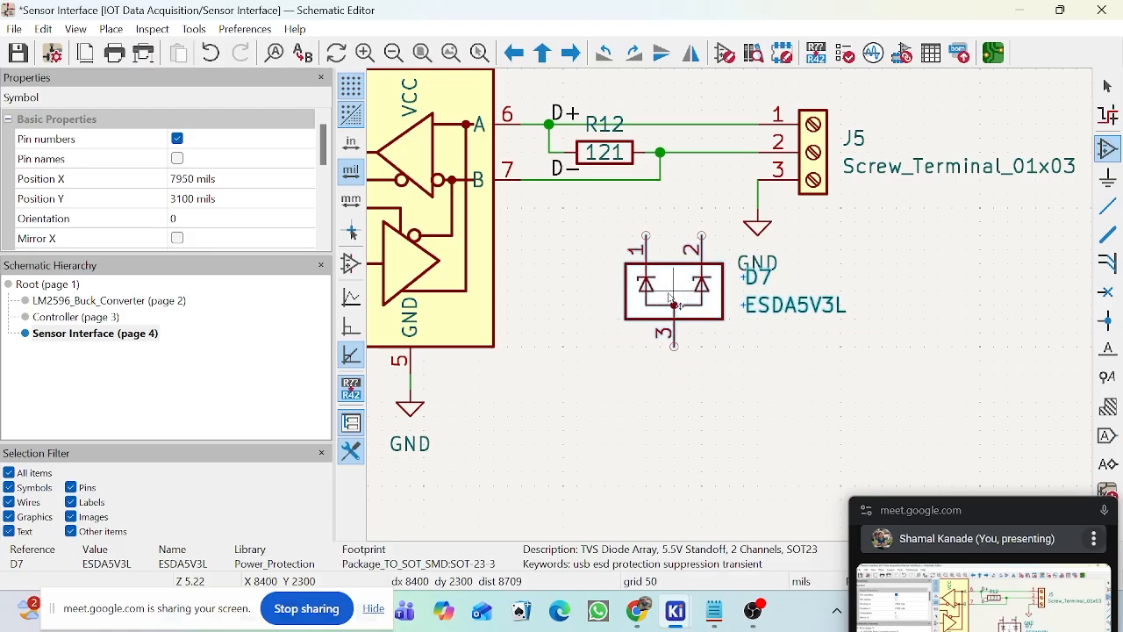
{"action": "left_click", "coordinate": [672, 294]}
Step: Move screw terminal J5 with its GND symbol about 450 mils farther from R12, keeping the wires attached
{"action": "left_click_drag", "start_coordinate": [722, 81], "coordinate": [873, 259]}
{"action": "left_click_drag", "start_coordinate": [836, 162], "coordinate": [955, 164]}
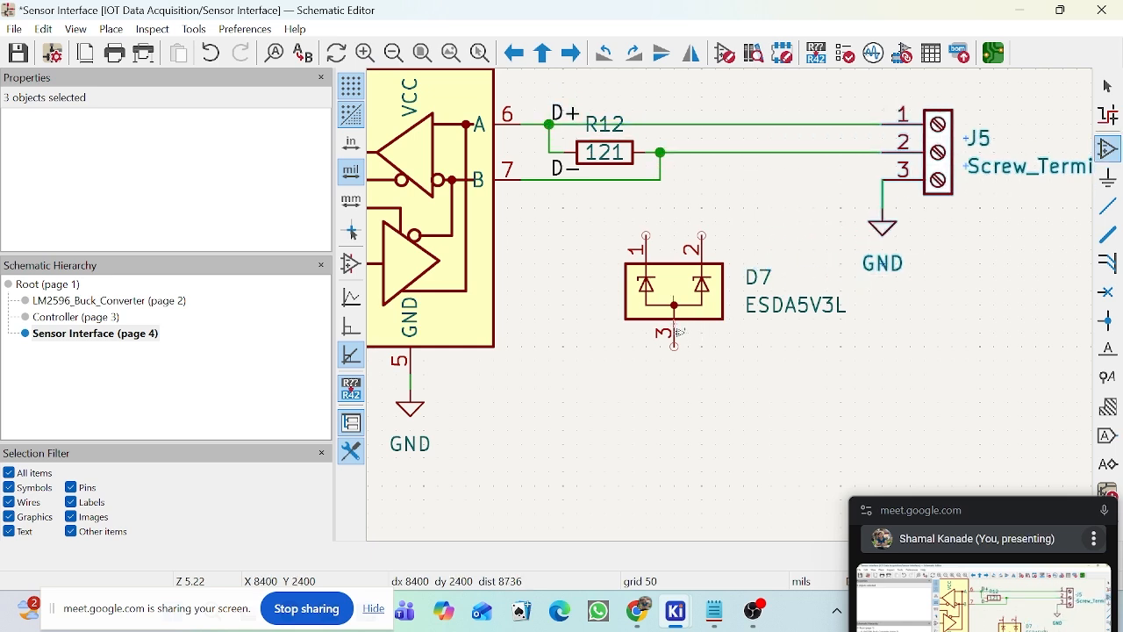
{"action": "left_click", "coordinate": [1113, 90]}
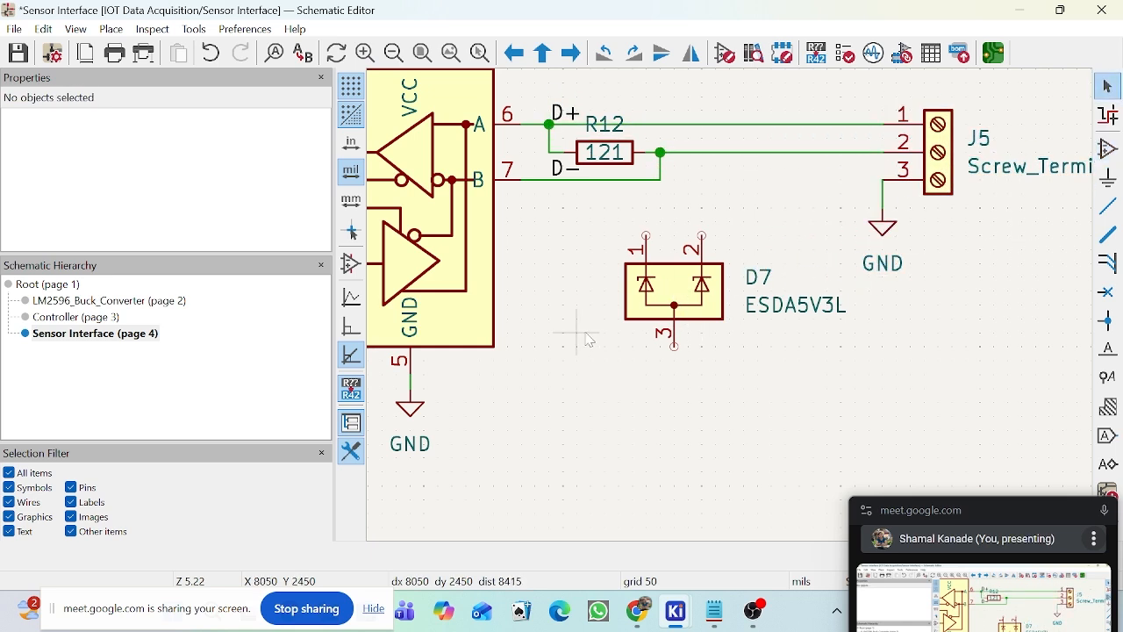
Step: Move D7 up between R12 and J5, and wire its pin 1 to the D- line and pin 2 to D+
{"action": "left_click_drag", "start_coordinate": [676, 282], "coordinate": [744, 236]}
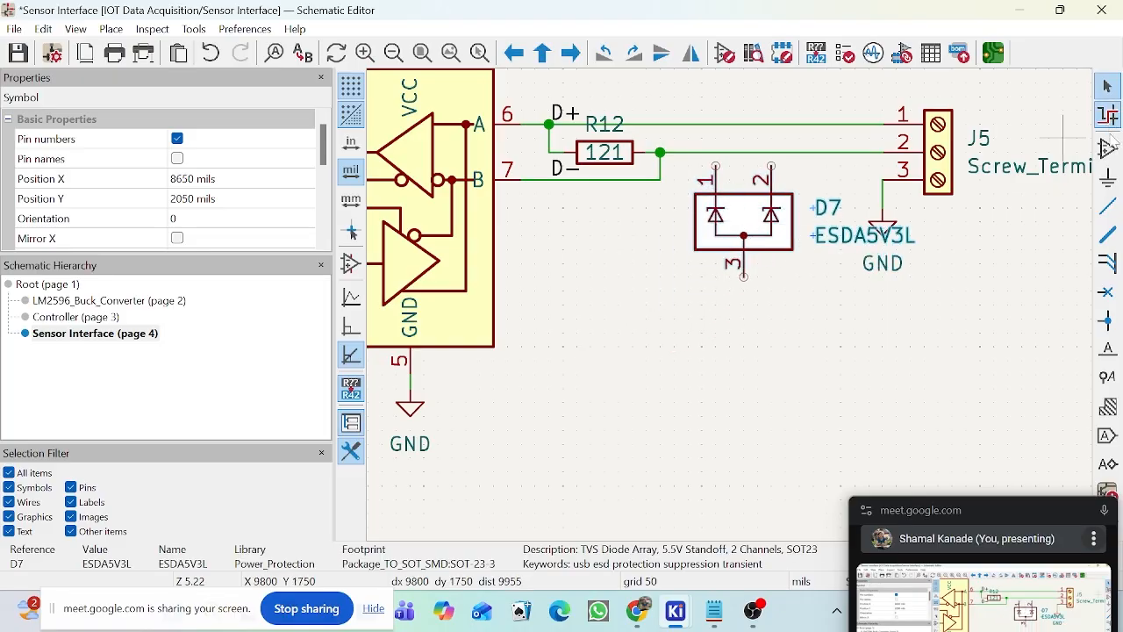
{"action": "left_click", "coordinate": [1108, 205]}
{"action": "scroll", "coordinate": [730, 245], "scroll_direction": "up", "scroll_amount": 3}
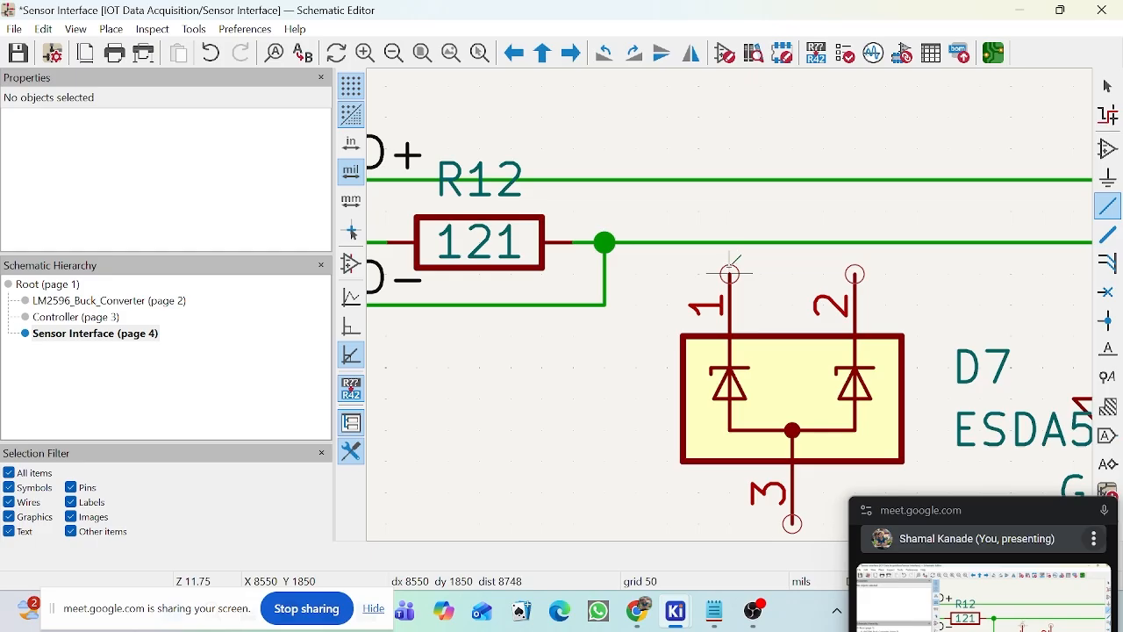
{"action": "left_click", "coordinate": [730, 274]}
{"action": "left_click", "coordinate": [730, 242]}
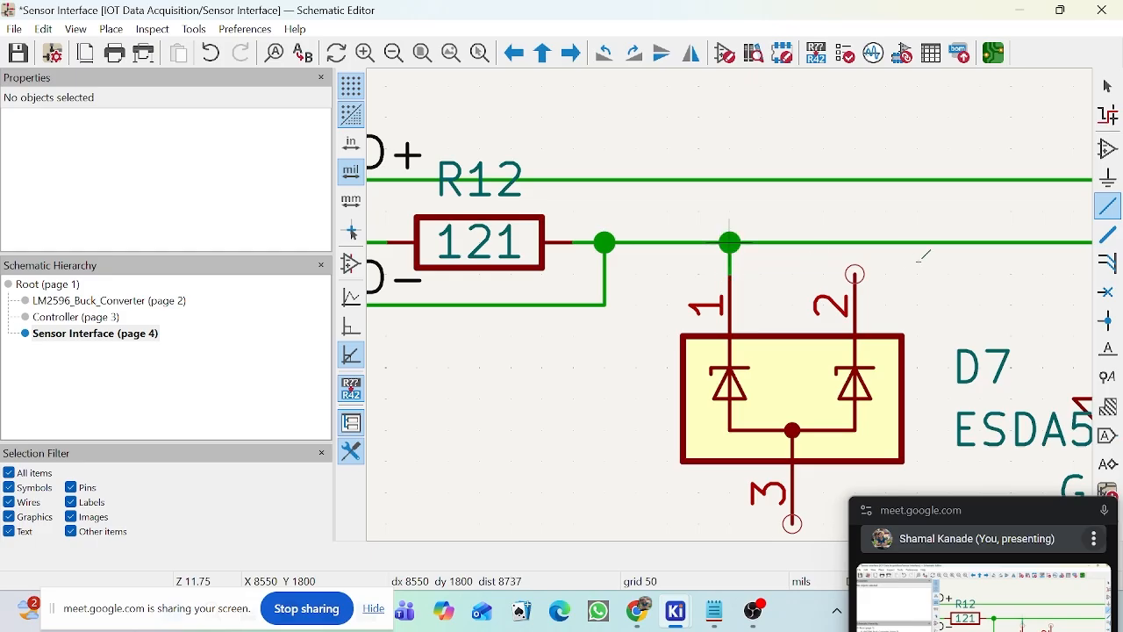
{"action": "left_click", "coordinate": [856, 274]}
{"action": "left_click", "coordinate": [855, 180]}
{"action": "scroll", "coordinate": [629, 280], "scroll_direction": "down", "scroll_amount": 3}
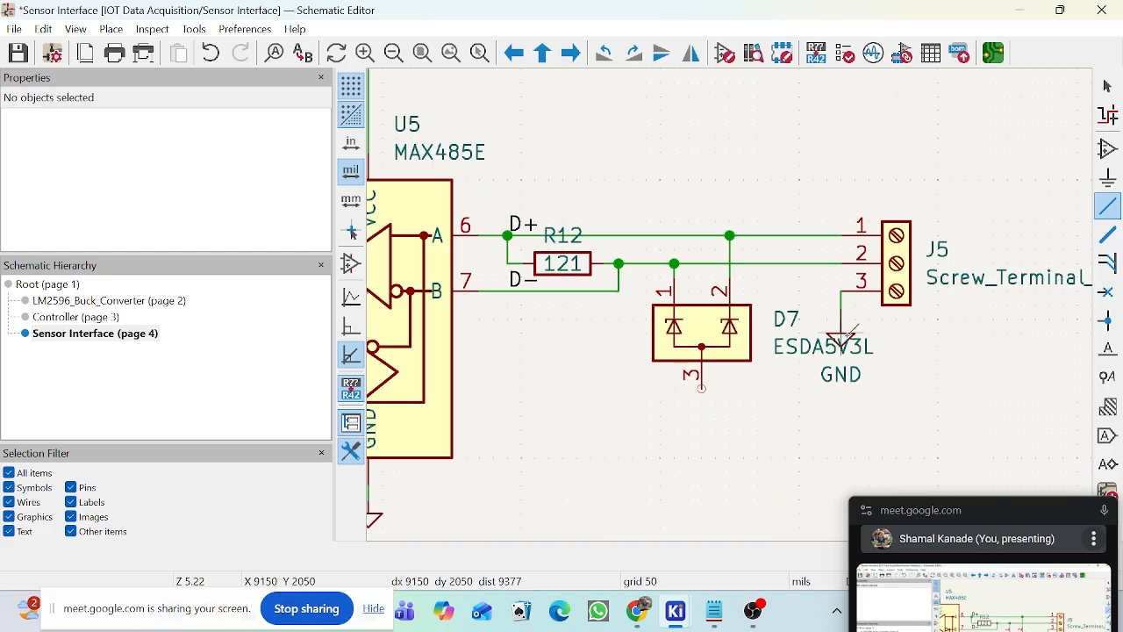
Step: Move D7's ESDA5V3L value text to the left of its symbol, clear of J5's GND symbol
{"action": "left_click", "coordinate": [1107, 86]}
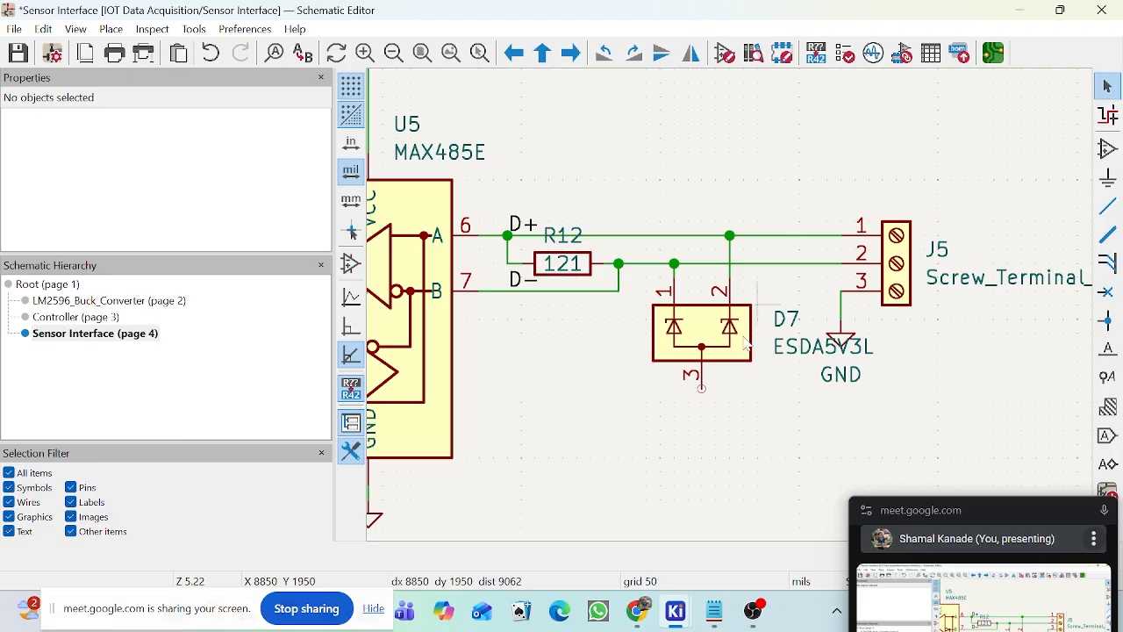
{"action": "left_click", "coordinate": [797, 356]}
{"action": "left_click_drag", "start_coordinate": [797, 355], "coordinate": [560, 341]}
Step: Duplicate J5's GND symbol onto D7 pin 3 and pull it down 50 mils with a short connecting wire
{"action": "left_click", "coordinate": [830, 341]}
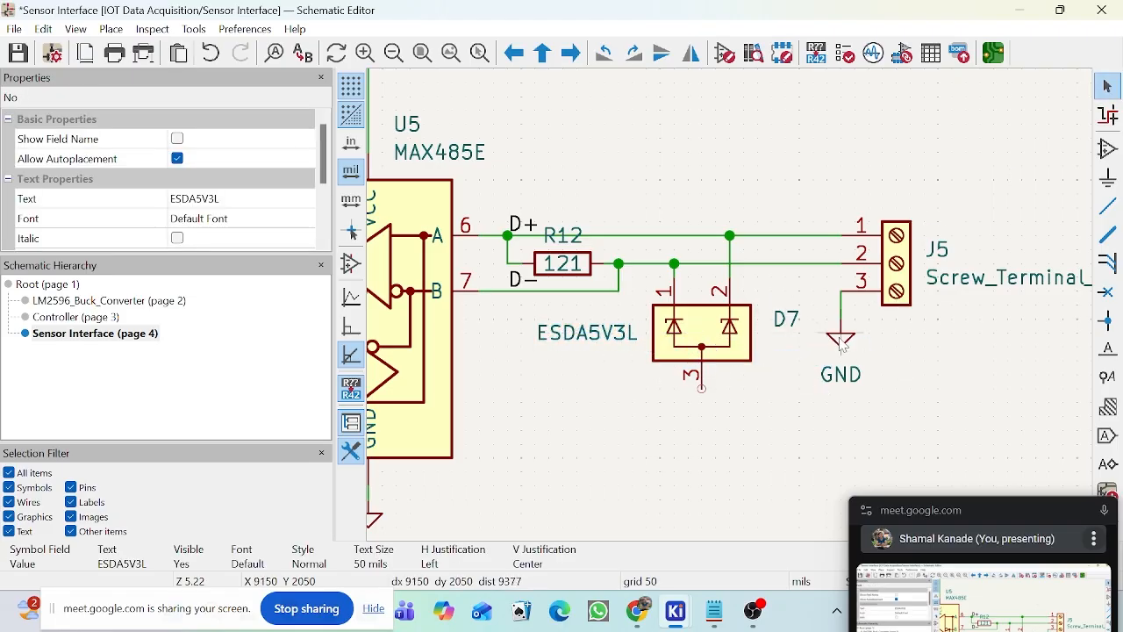
{"action": "key", "text": "ctrl+d"}
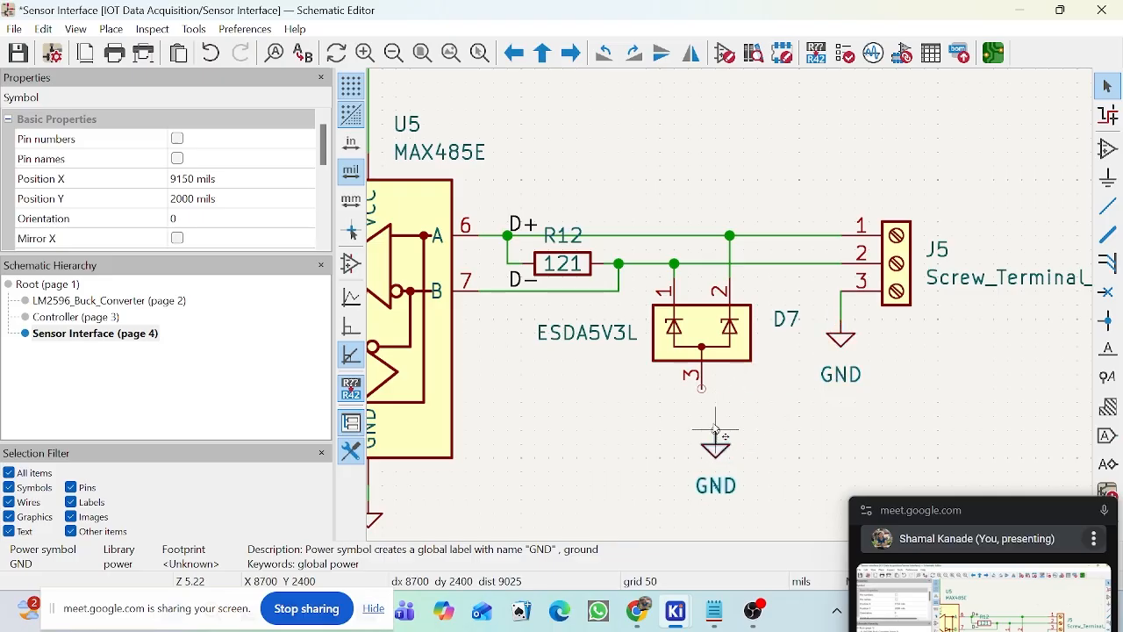
{"action": "scroll", "coordinate": [715, 439], "scroll_direction": "up", "scroll_amount": 2}
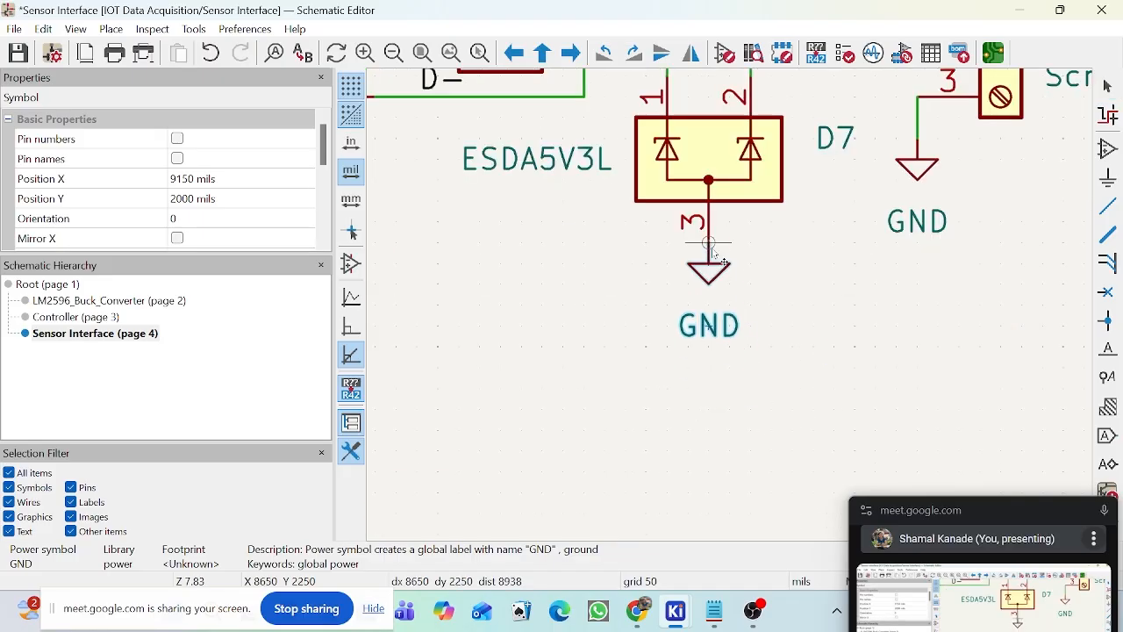
{"action": "left_click", "coordinate": [721, 262]}
{"action": "left_click", "coordinate": [626, 281]}
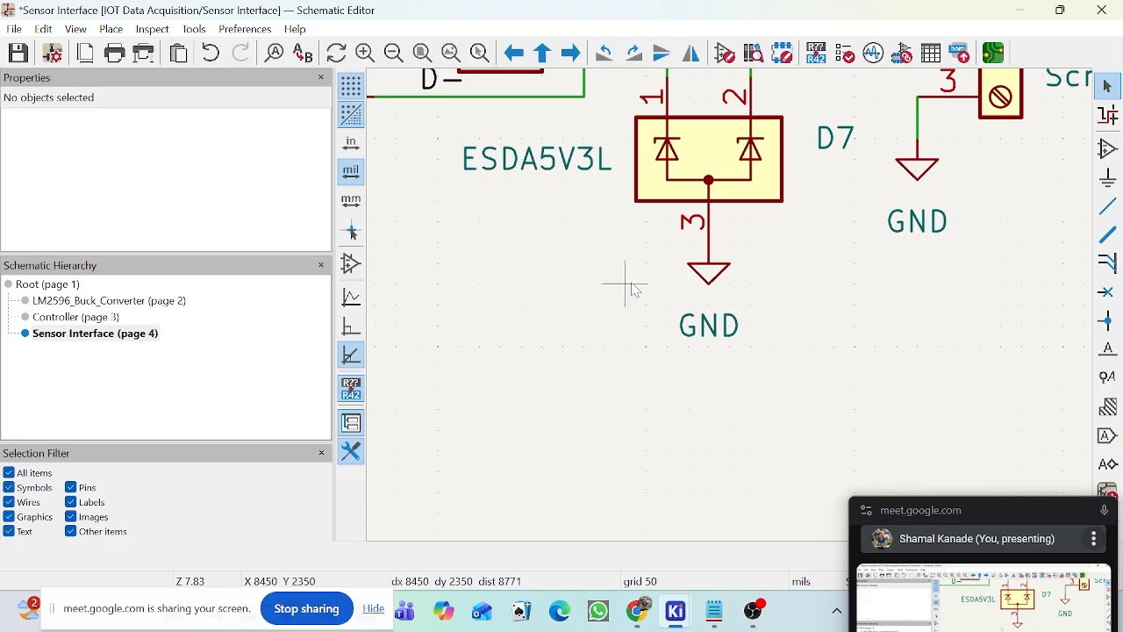
{"action": "left_click", "coordinate": [710, 269]}
{"action": "left_click_drag", "start_coordinate": [712, 263], "coordinate": [720, 274]}
{"action": "left_click", "coordinate": [752, 254]}
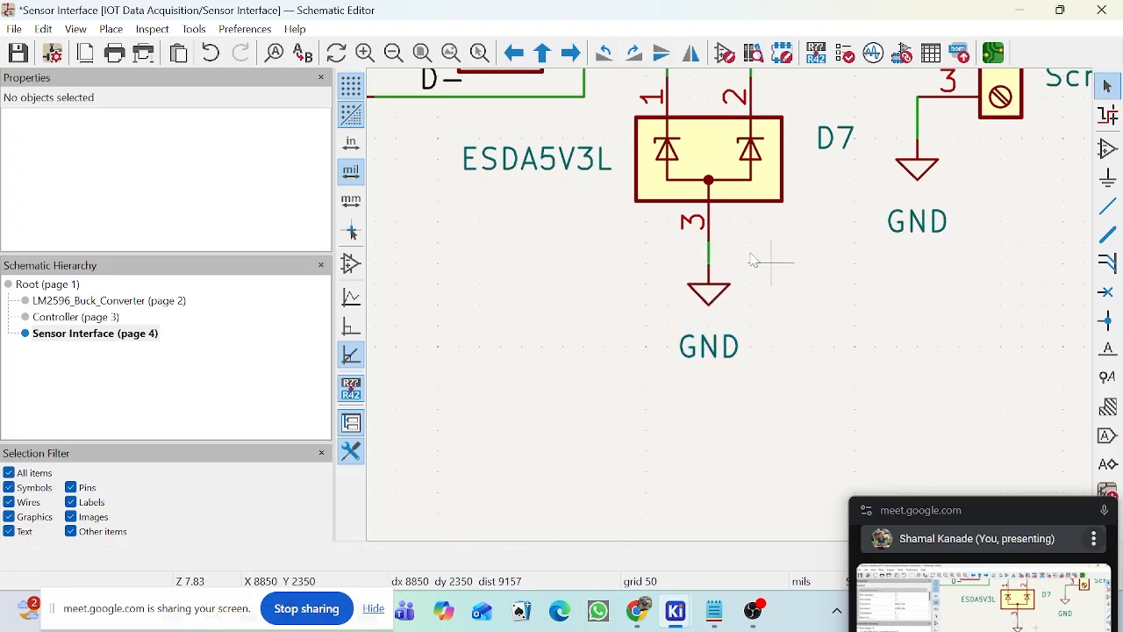
Step: Review the Sensor Interface sheet, checking the MAX485E circuit and its UART_Rx, DE/RE and UART_Tx global labels
{"action": "scroll", "coordinate": [752, 254], "scroll_direction": "down", "scroll_amount": 5}
{"action": "scroll", "coordinate": [737, 314], "scroll_direction": "down", "scroll_amount": 2}
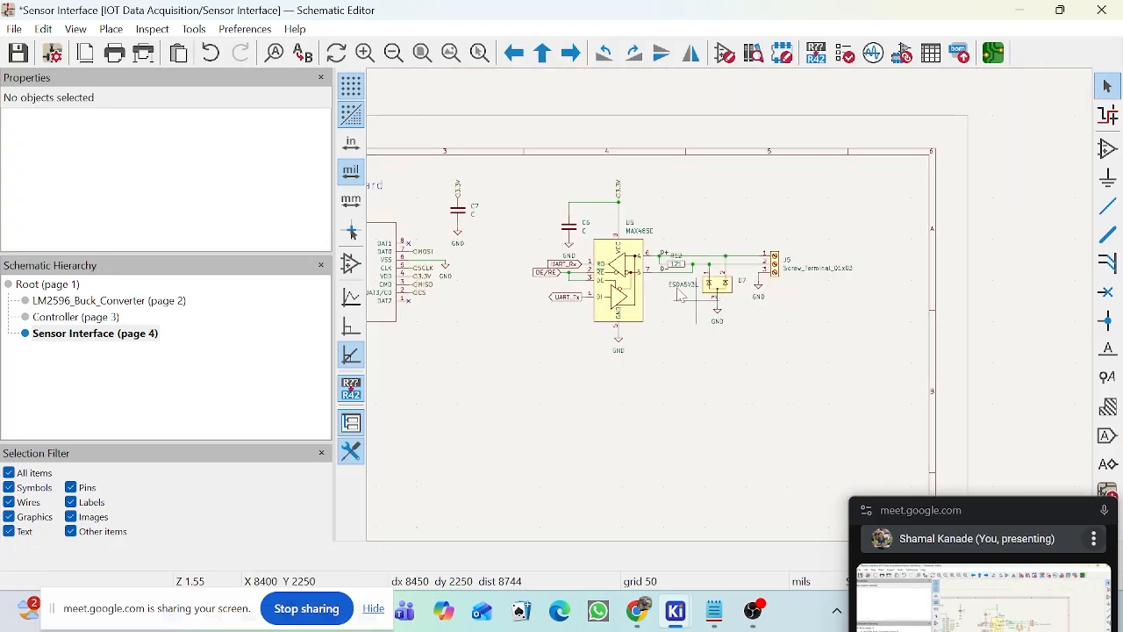
{"action": "scroll", "coordinate": [737, 314], "scroll_direction": "down", "scroll_amount": 2}
{"action": "scroll", "coordinate": [733, 312], "scroll_direction": "up", "scroll_amount": 1}
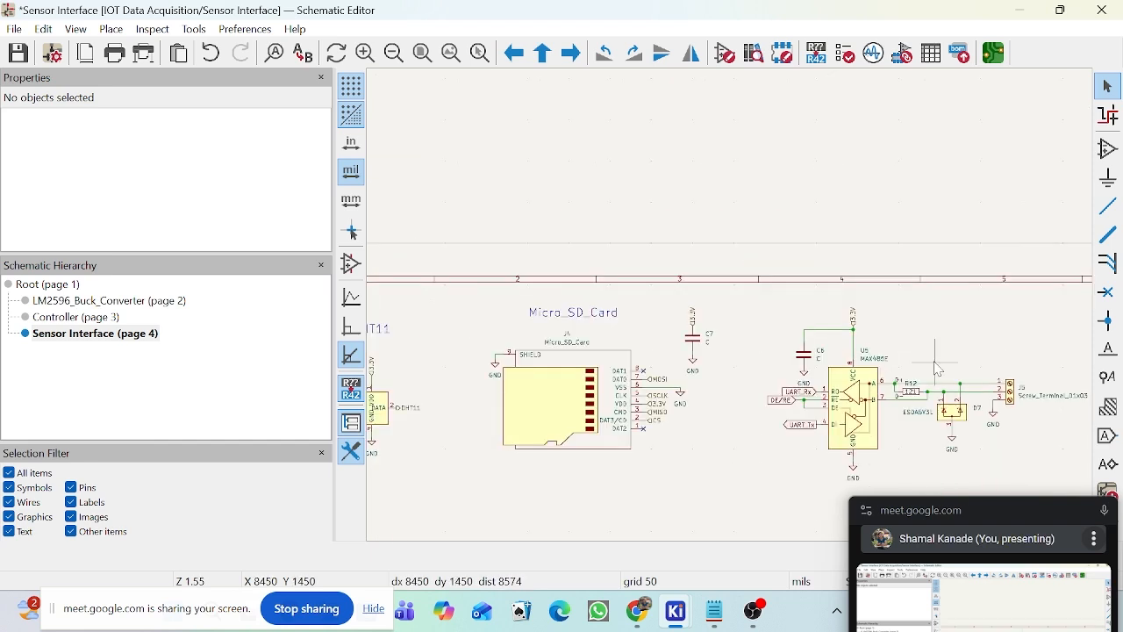
{"action": "scroll", "coordinate": [732, 310], "scroll_direction": "down", "scroll_amount": 1}
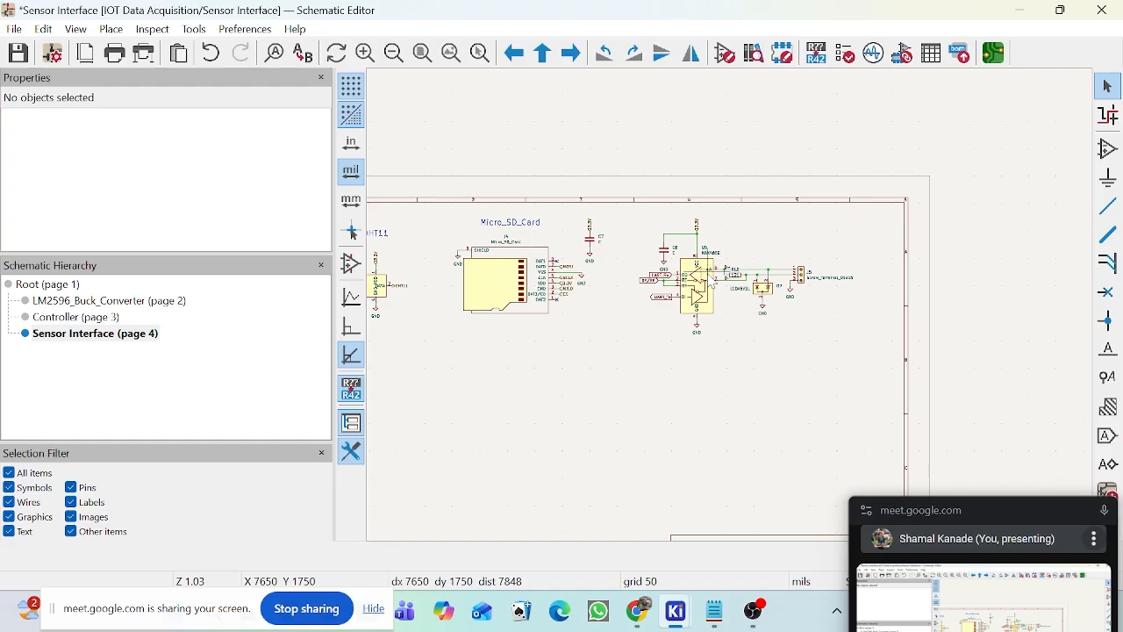
{"action": "scroll", "coordinate": [733, 313], "scroll_direction": "up", "scroll_amount": 7}
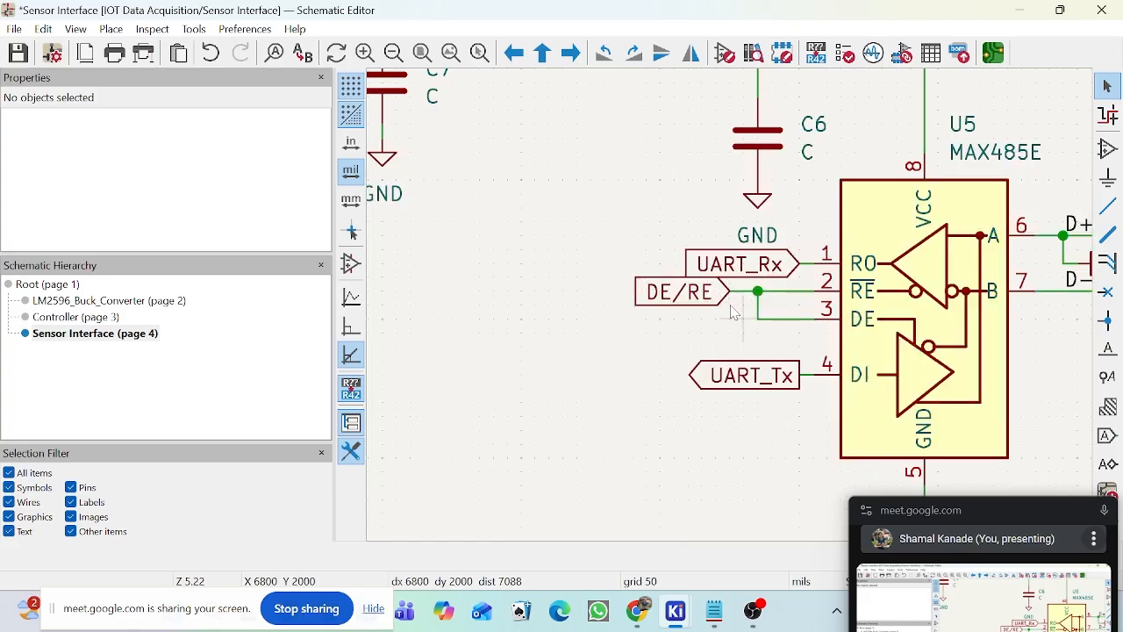
{"action": "scroll", "coordinate": [754, 331], "scroll_direction": "up", "scroll_amount": 4}
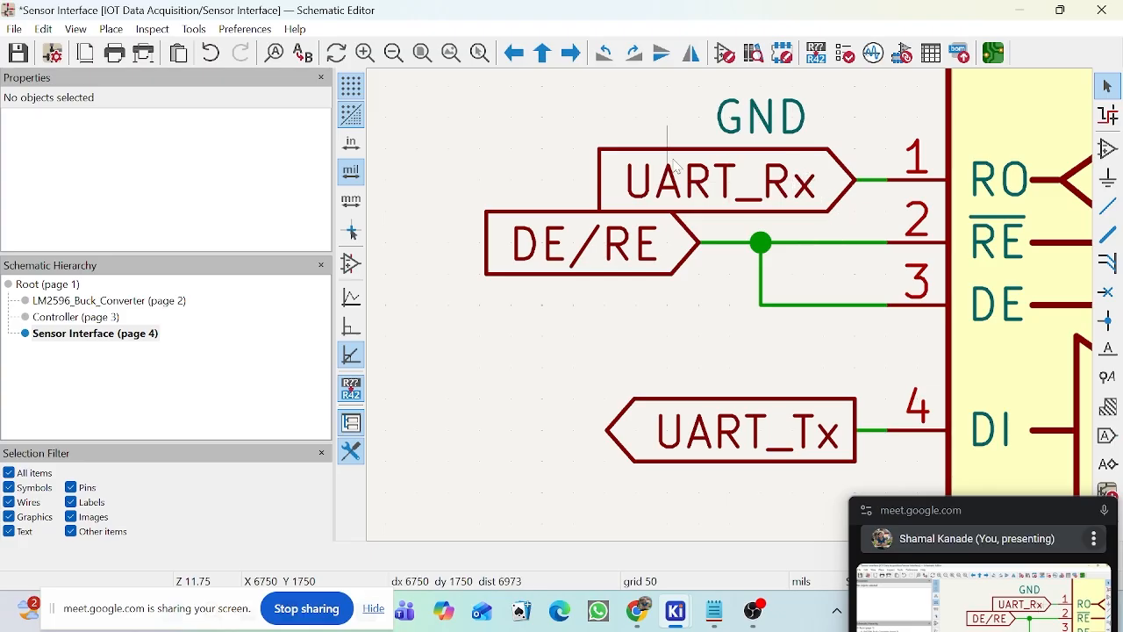
{"action": "scroll", "coordinate": [746, 184], "scroll_direction": "down", "scroll_amount": 2}
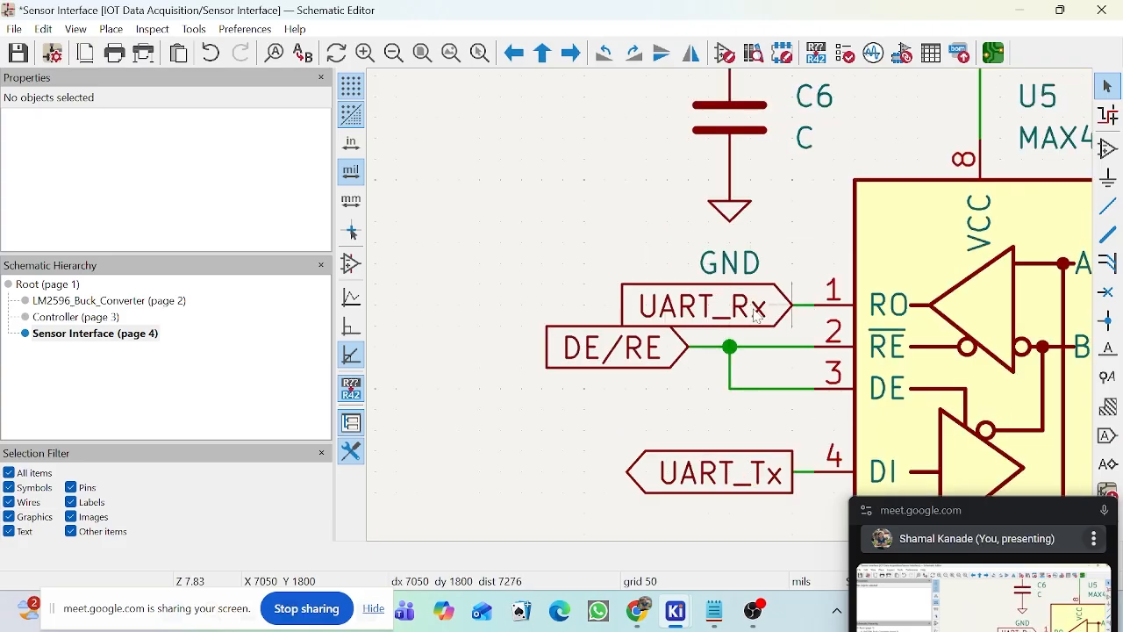
{"action": "left_click", "coordinate": [748, 320]}
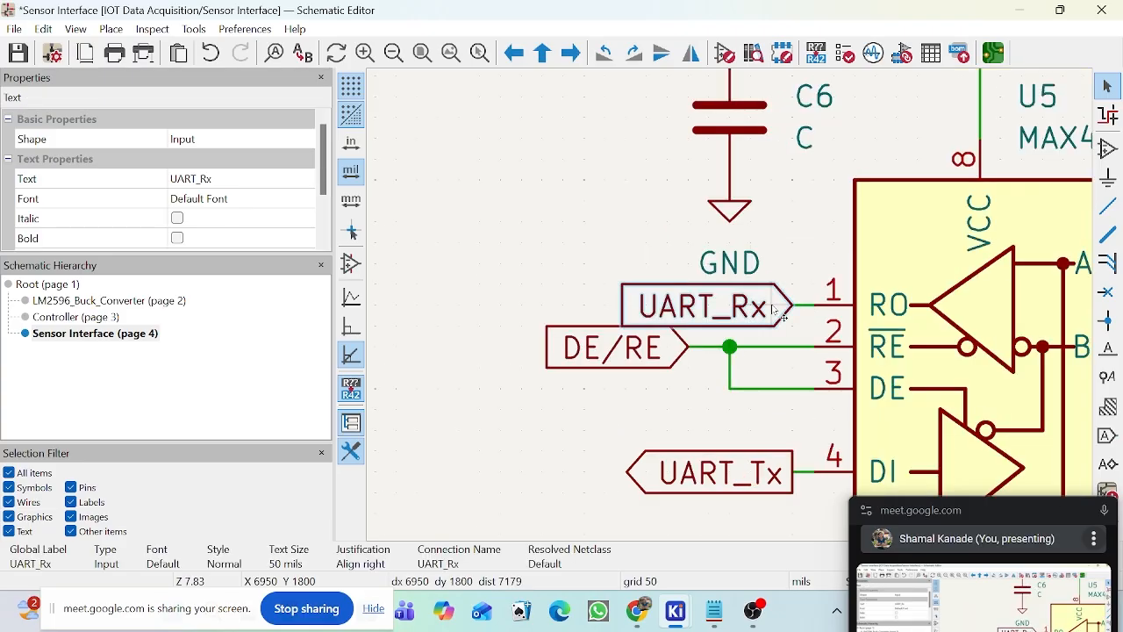
Step: Open the Controller sheet and examine the UART_Tx and UART_Rx labels at the ESP-12F and connector J3
{"action": "left_click", "coordinate": [88, 318]}
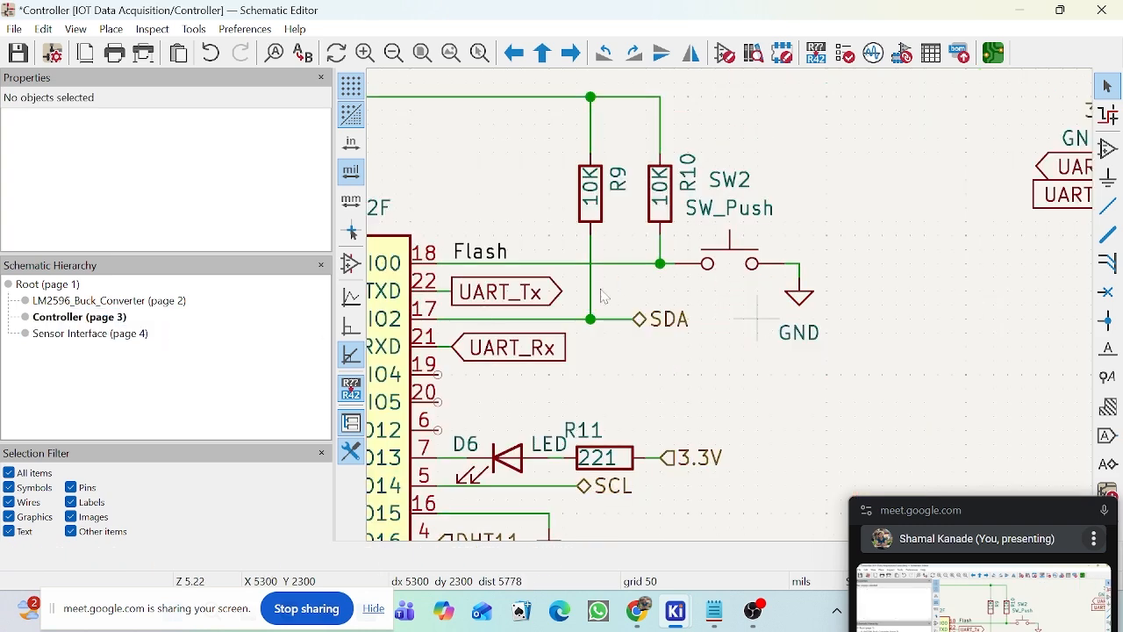
{"action": "scroll", "coordinate": [742, 318], "scroll_direction": "down", "scroll_amount": 2}
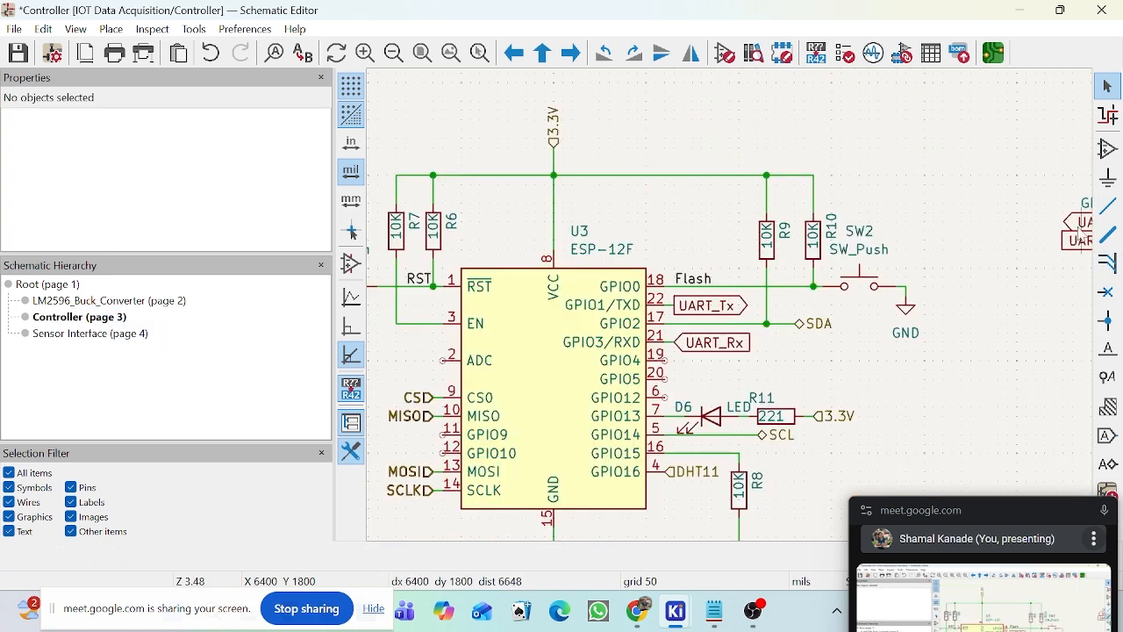
{"action": "scroll", "coordinate": [744, 323], "scroll_direction": "down", "scroll_amount": 2}
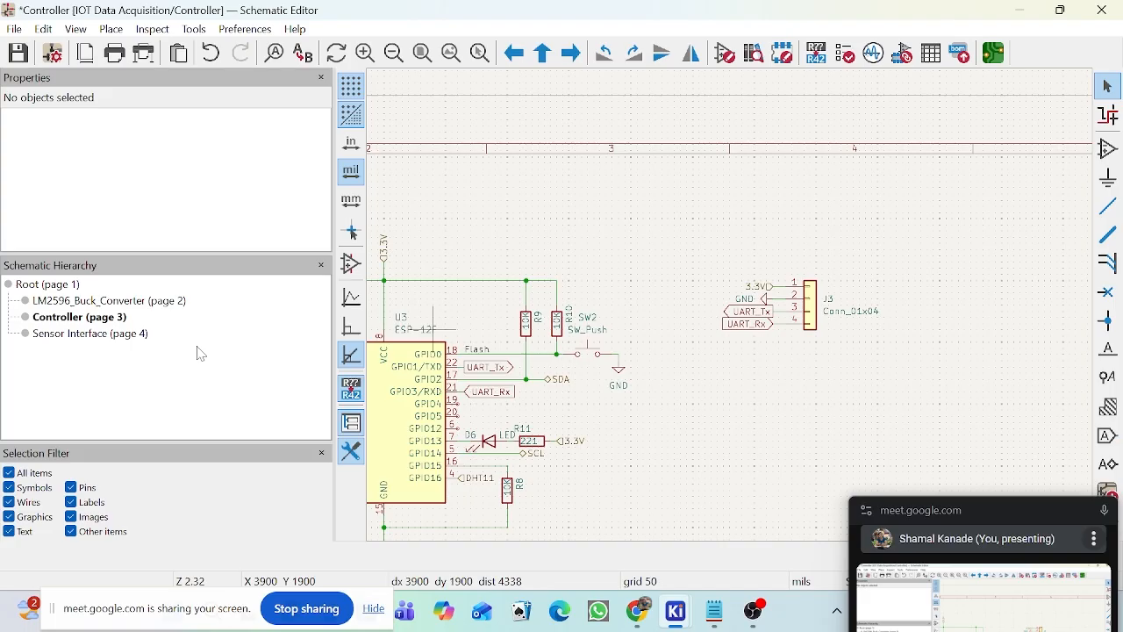
{"action": "left_click_drag", "start_coordinate": [1019, 506], "coordinate": [856, 504]}
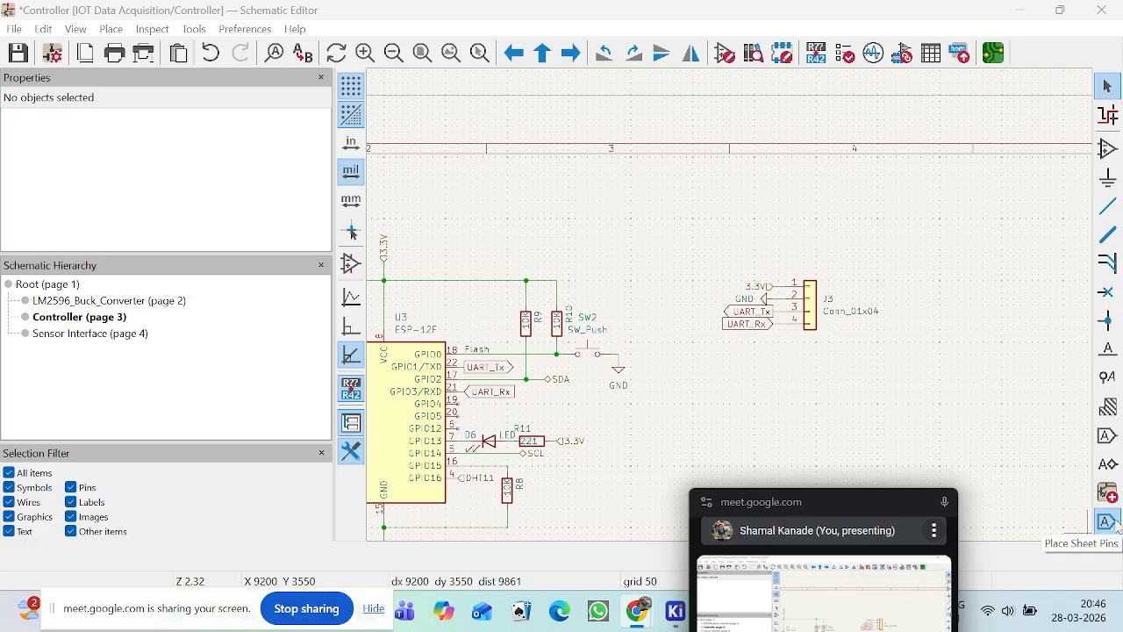
Step: Examine the root sheet's hierarchical pins and wires linking the Controller, Sensor Interface and LM2596_Buck_Converter blocks, opening the Sensor Interface sheet briefly
{"action": "left_click", "coordinate": [26, 288]}
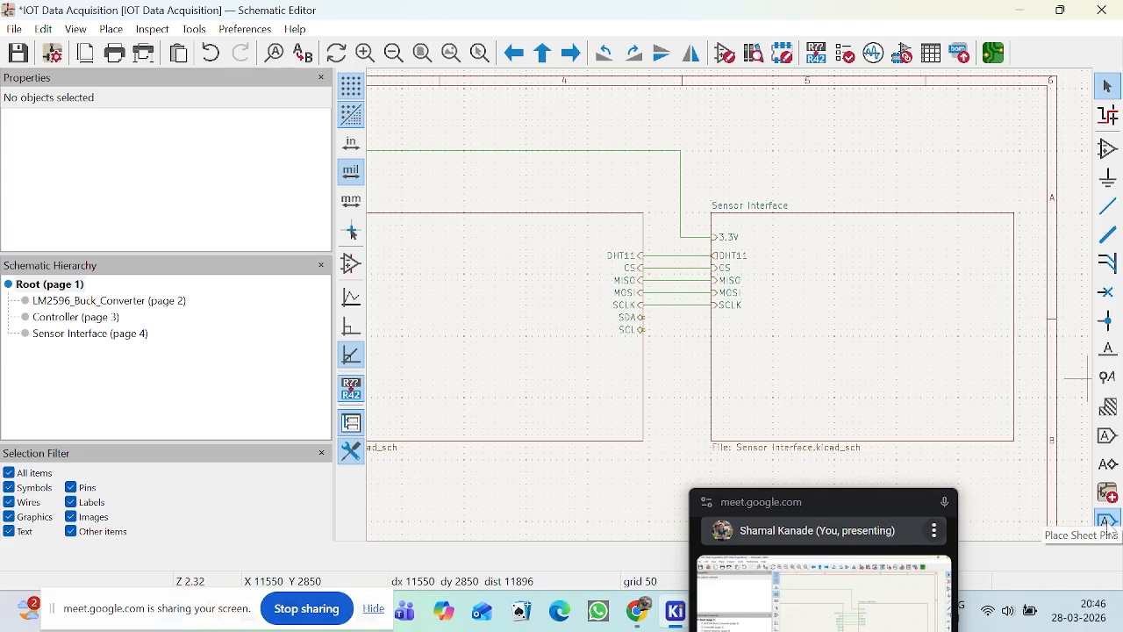
{"action": "double_click", "coordinate": [922, 359]}
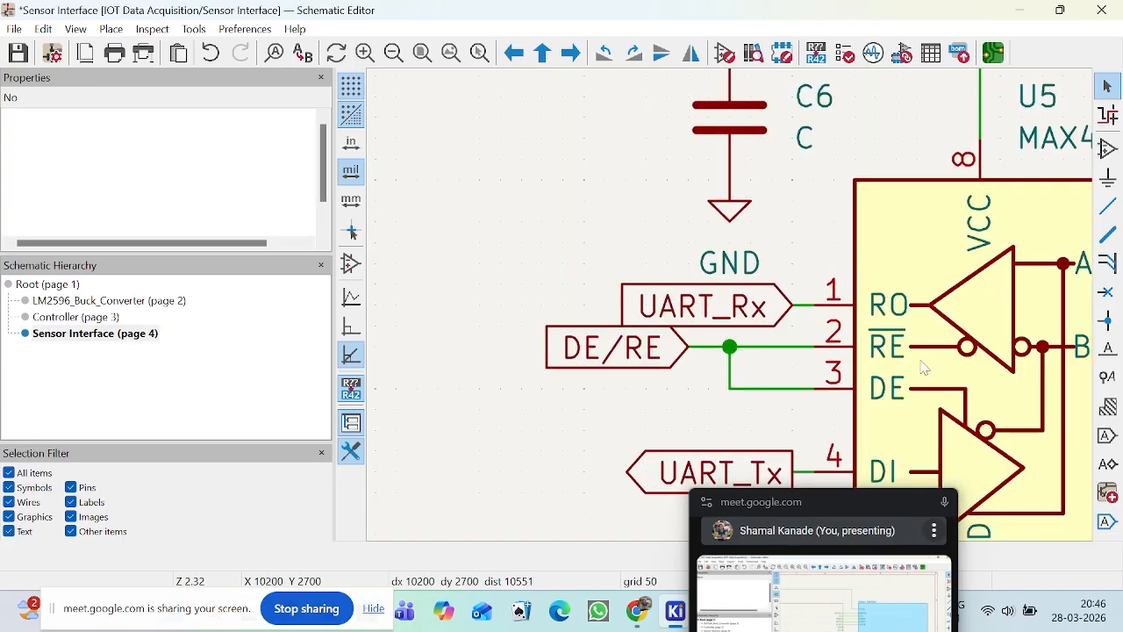
{"action": "left_click", "coordinate": [50, 287]}
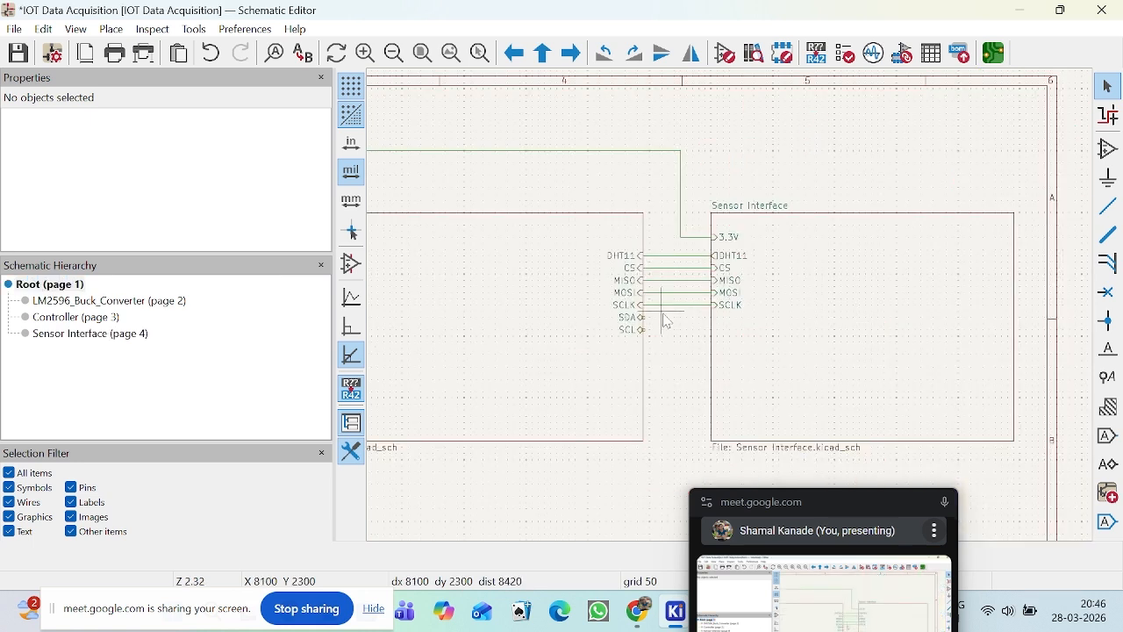
{"action": "scroll", "coordinate": [695, 304], "scroll_direction": "up", "scroll_amount": 4}
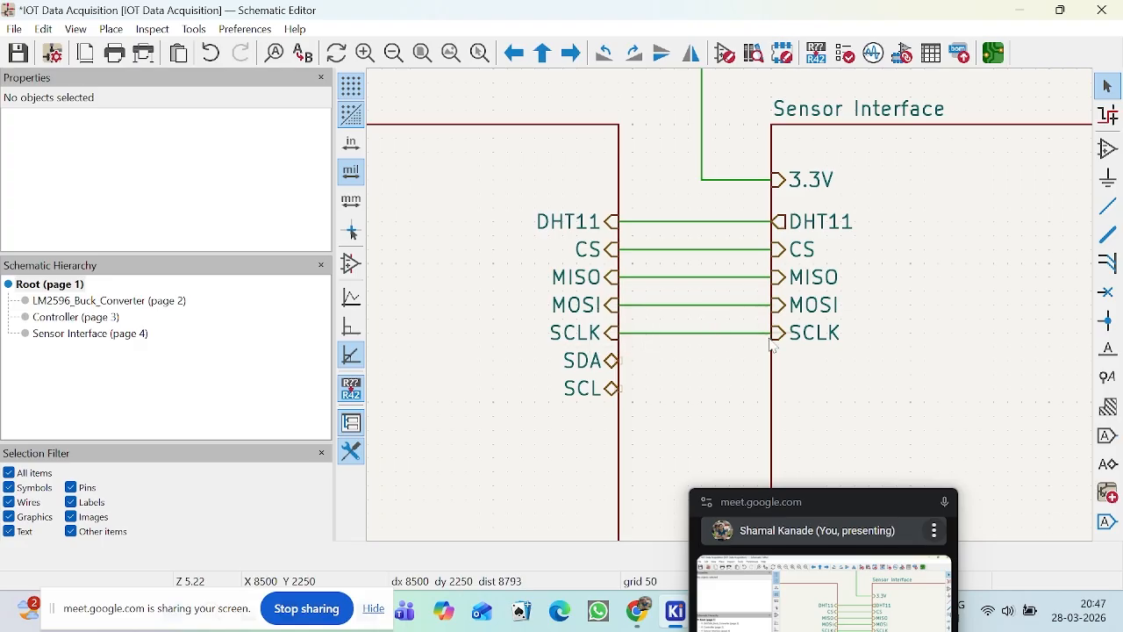
{"action": "scroll", "coordinate": [782, 342], "scroll_direction": "down", "scroll_amount": 2}
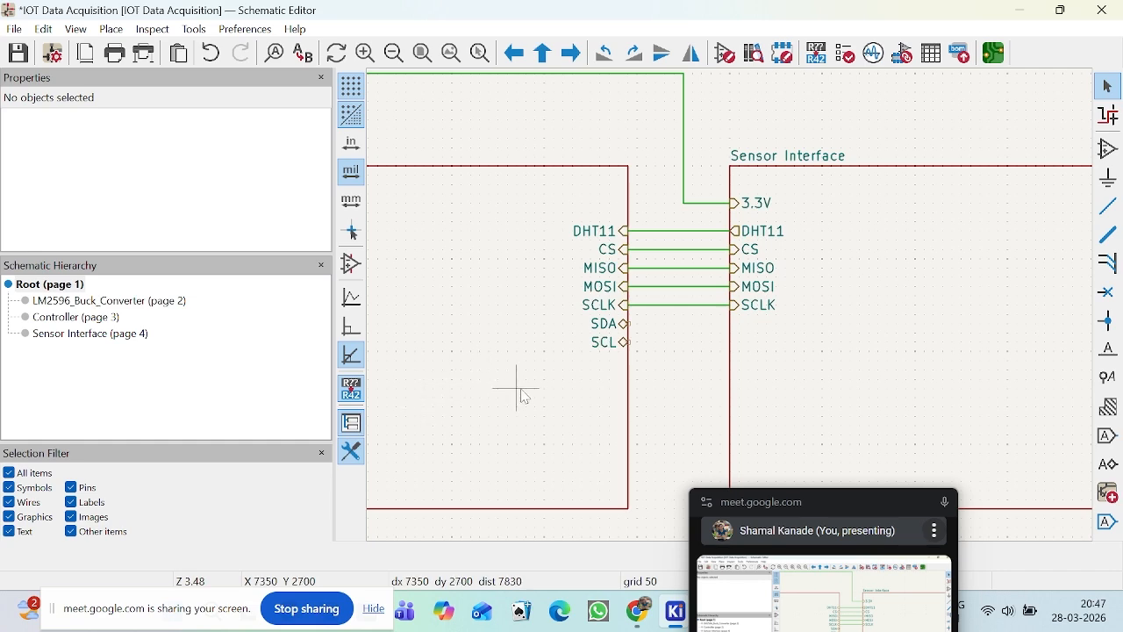
{"action": "scroll", "coordinate": [732, 310], "scroll_direction": "down", "scroll_amount": 2}
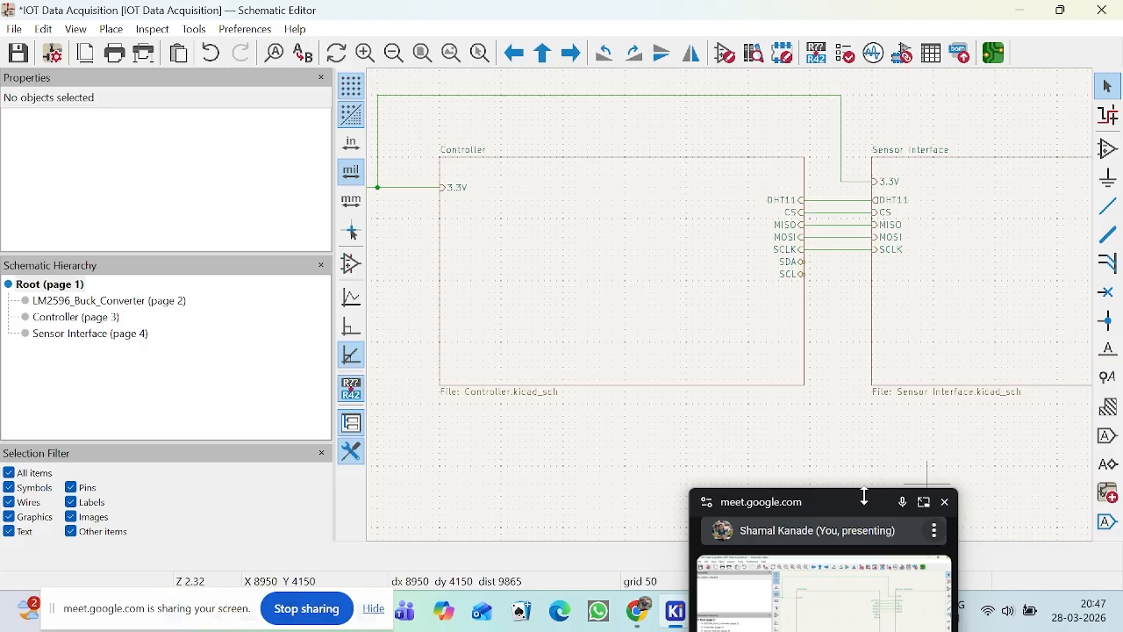
{"action": "left_click_drag", "start_coordinate": [866, 509], "coordinate": [928, 444]}
{"action": "scroll", "coordinate": [632, 346], "scroll_direction": "down", "scroll_amount": 2}
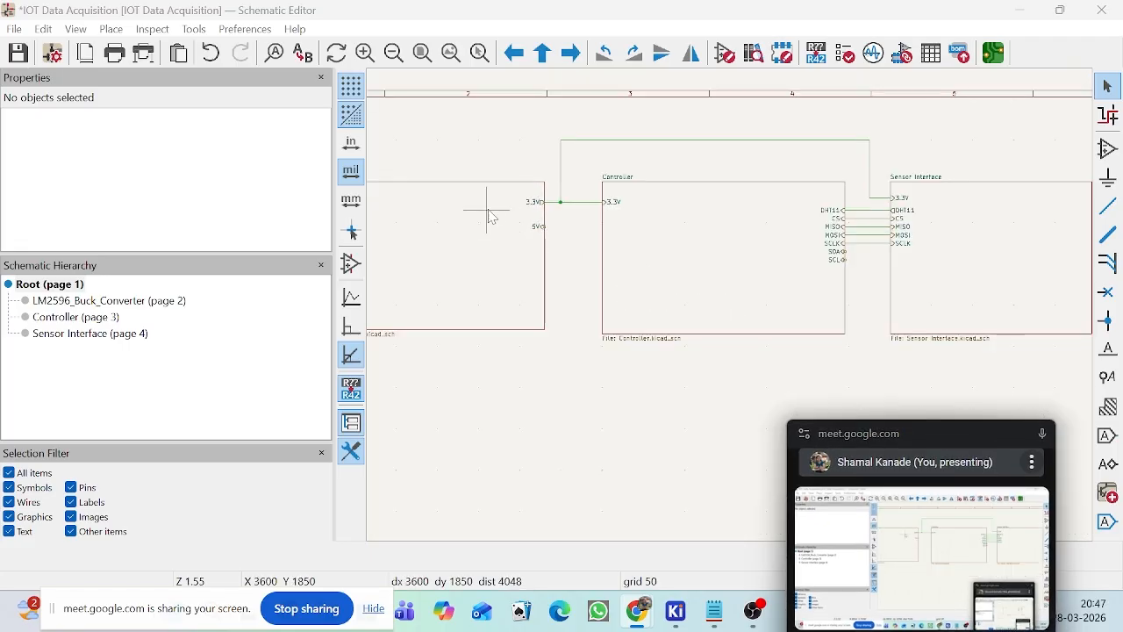
{"action": "scroll", "coordinate": [535, 214], "scroll_direction": "up", "scroll_amount": 4}
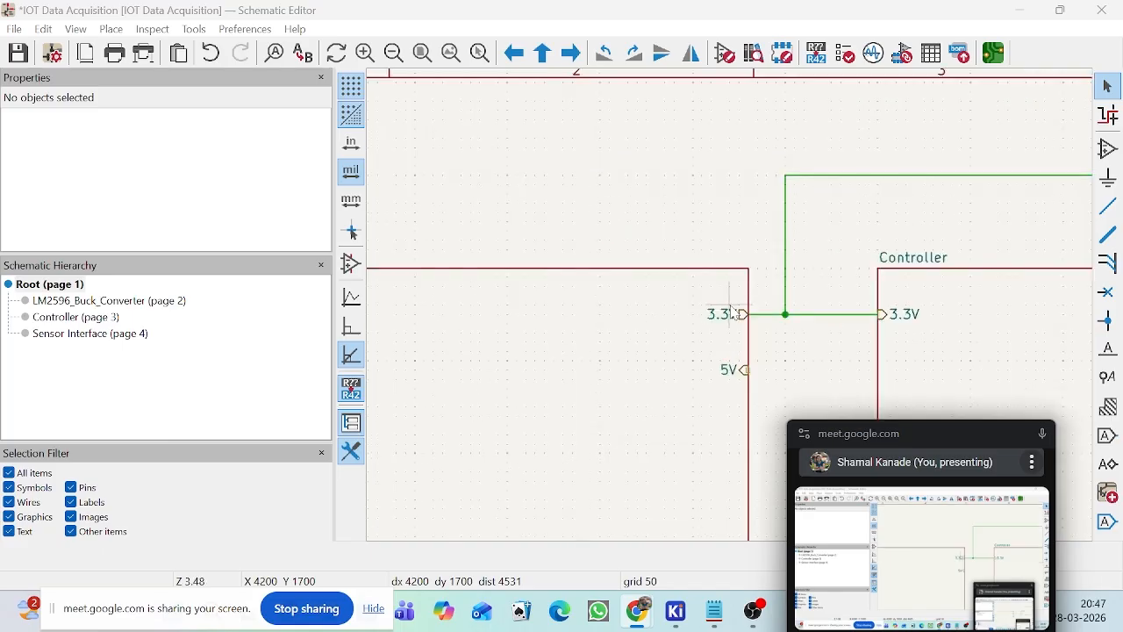
Step: Enter the LM2596_Buck_Converter sheet and examine the AMS1117-3.3 regulator circuit with its 3.3V hierarchical label
{"action": "double_click", "coordinate": [646, 344]}
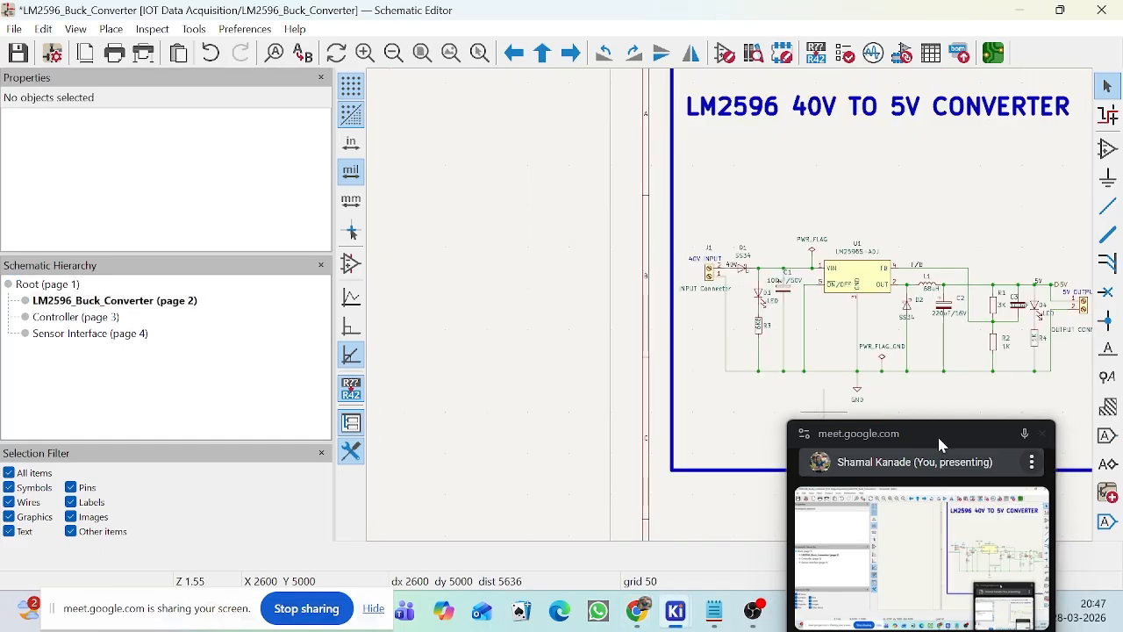
{"action": "left_click_drag", "start_coordinate": [964, 430], "coordinate": [922, 552]}
{"action": "scroll", "coordinate": [576, 268], "scroll_direction": "down", "scroll_amount": 3}
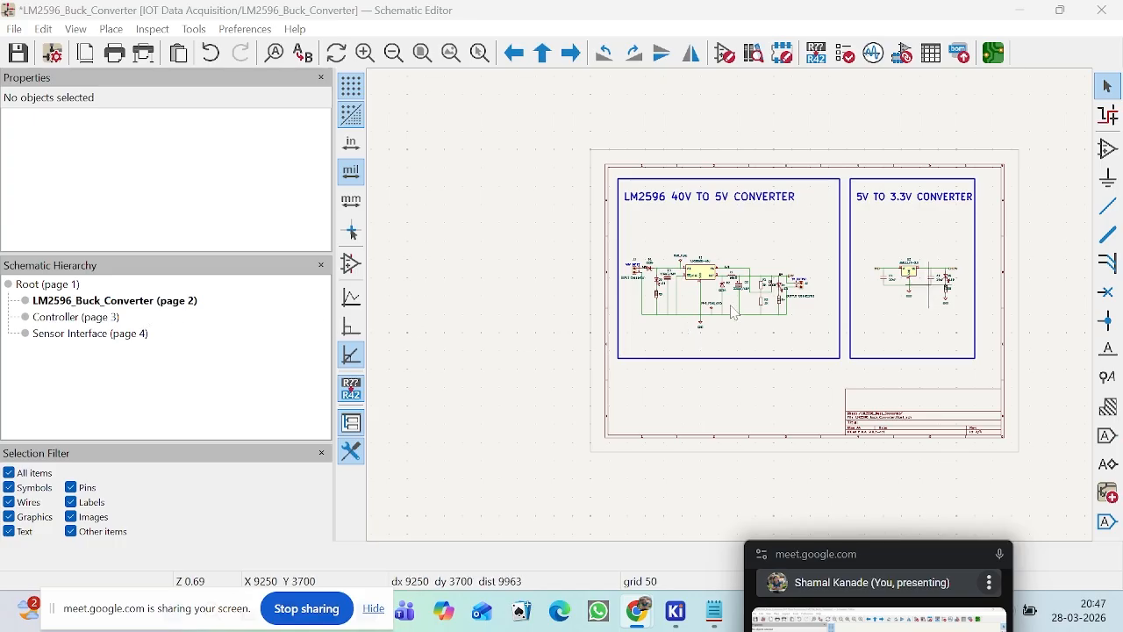
{"action": "scroll", "coordinate": [935, 294], "scroll_direction": "up", "scroll_amount": 3}
{"action": "scroll", "coordinate": [734, 308], "scroll_direction": "up", "scroll_amount": 3}
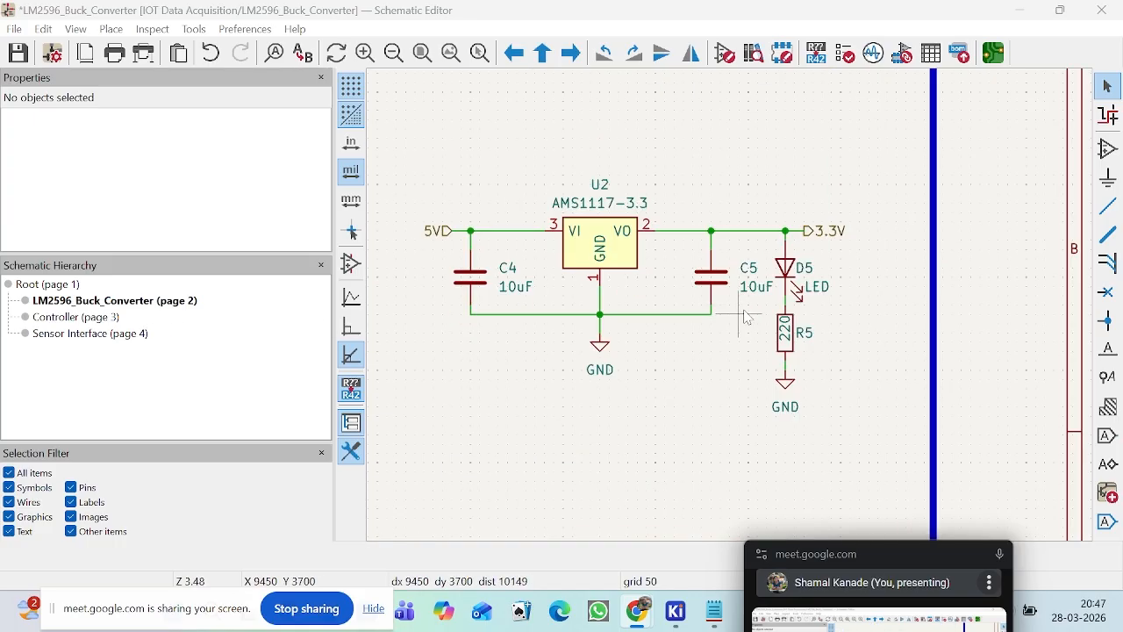
{"action": "scroll", "coordinate": [742, 314], "scroll_direction": "up", "scroll_amount": 2}
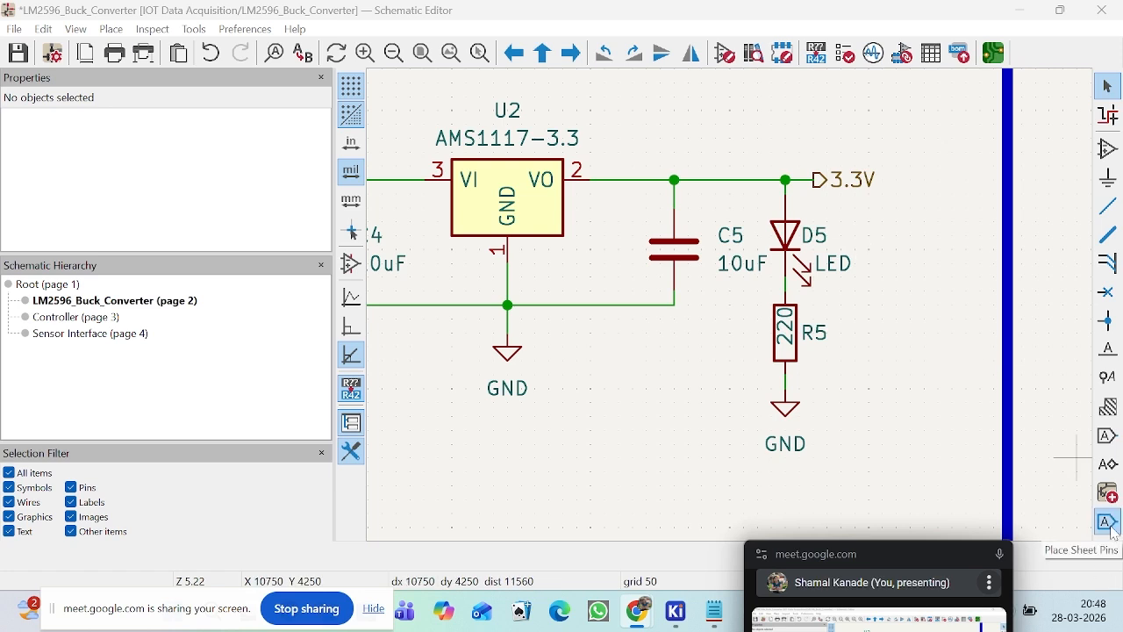
Step: Return to the root sheet, compare it with the Controller and LM2596_Buck_Converter sheets, and view the whole root layout
{"action": "left_click", "coordinate": [44, 286]}
{"action": "scroll", "coordinate": [693, 287], "scroll_direction": "down", "scroll_amount": 3}
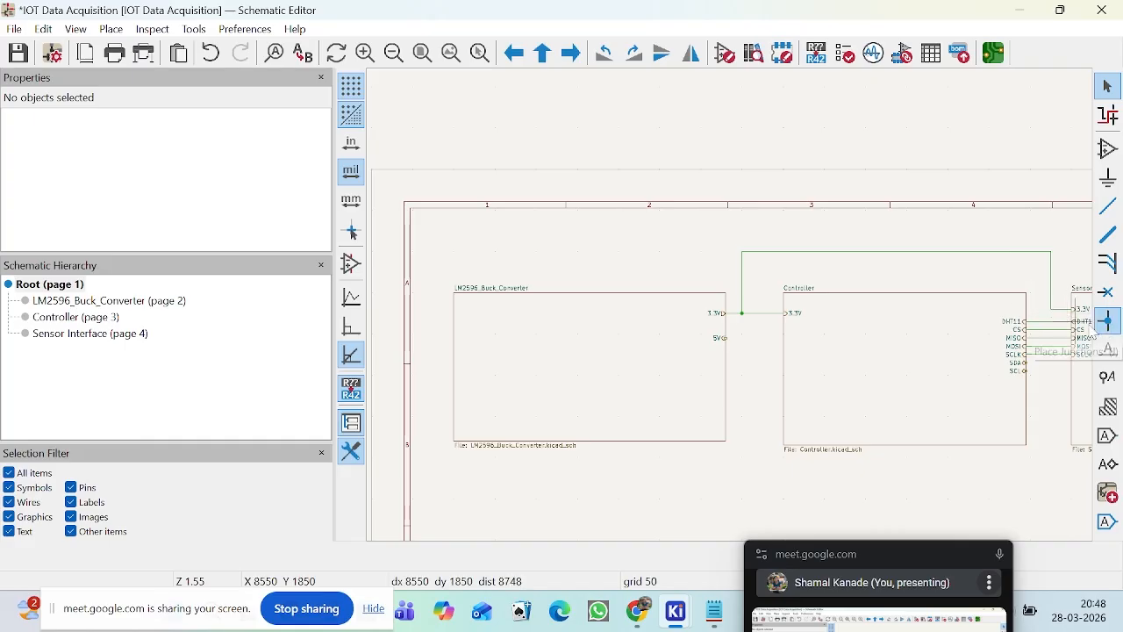
{"action": "scroll", "coordinate": [1075, 321], "scroll_direction": "down", "scroll_amount": 2}
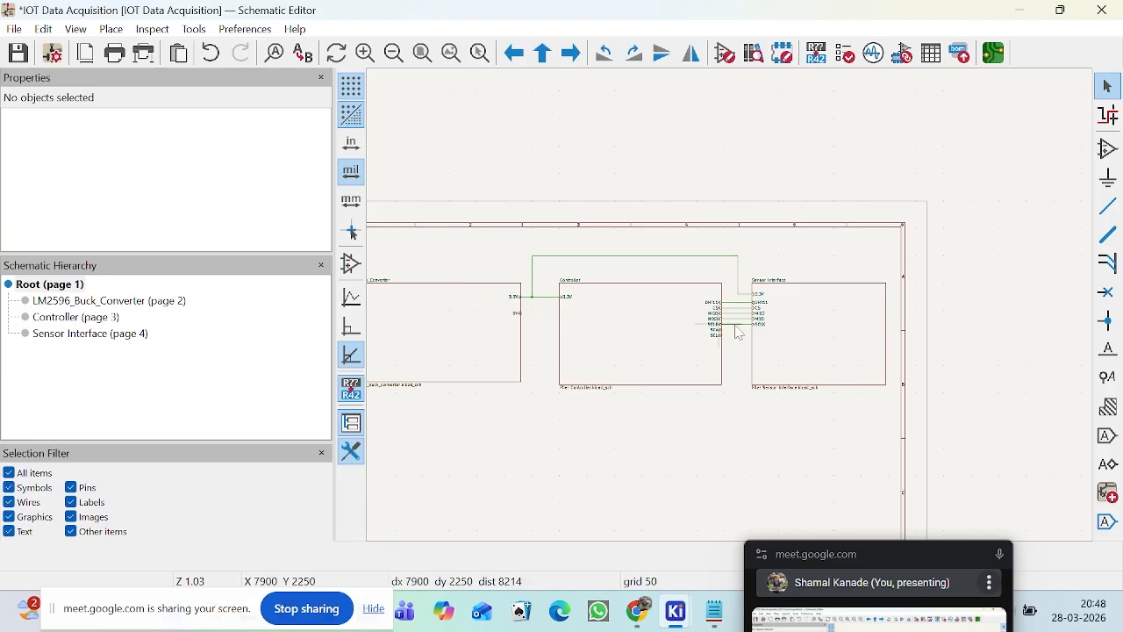
{"action": "double_click", "coordinate": [647, 325]}
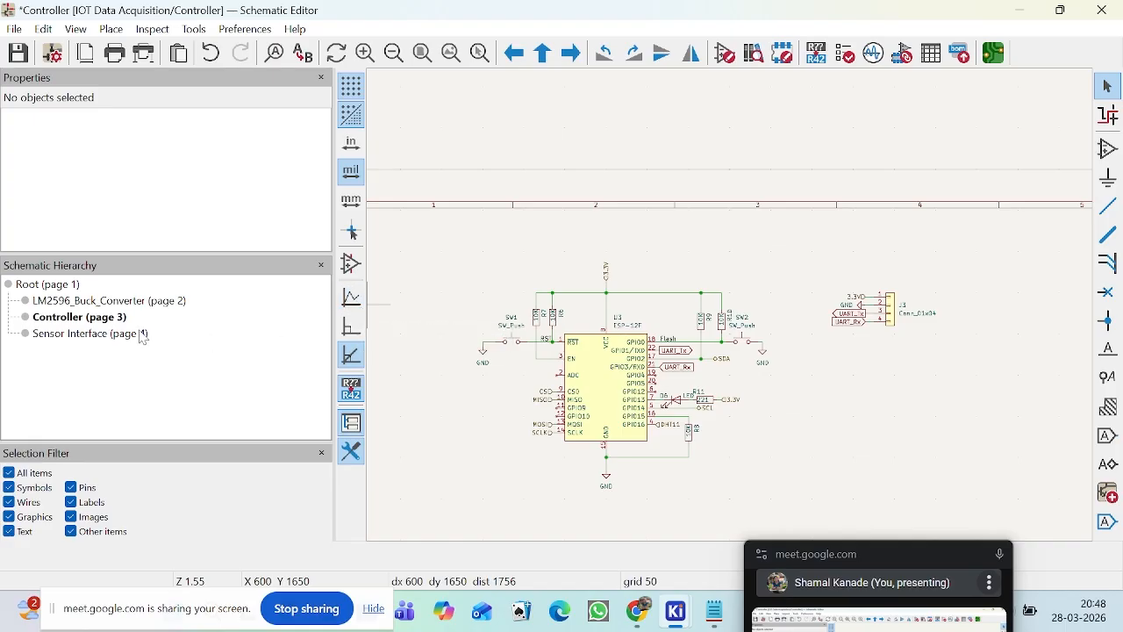
{"action": "left_click", "coordinate": [56, 288]}
{"action": "left_click", "coordinate": [59, 301]}
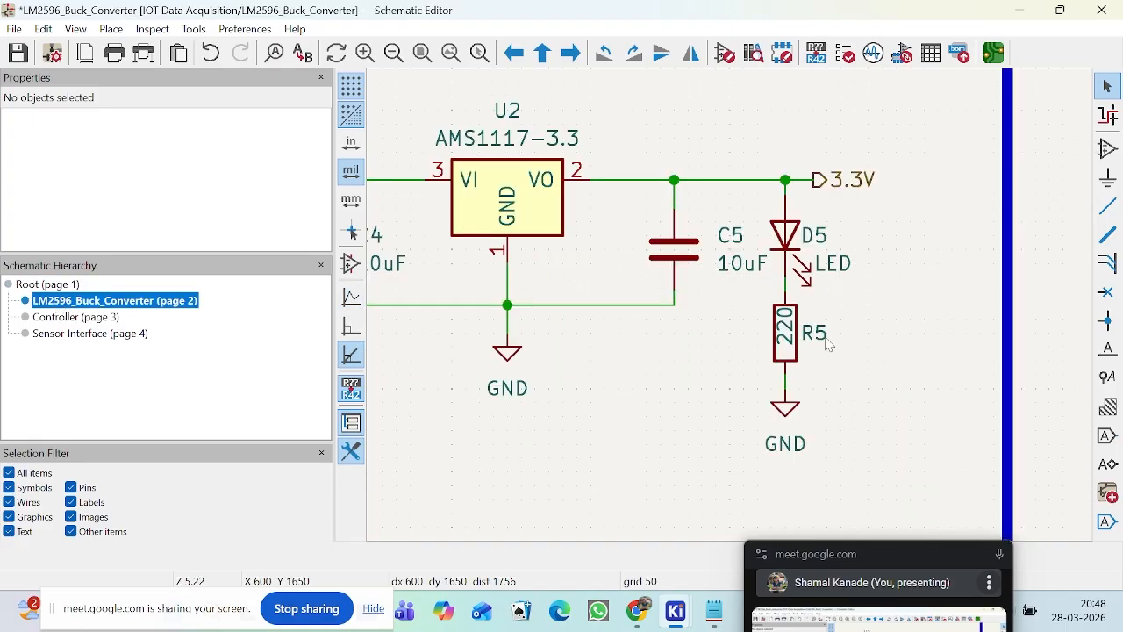
{"action": "scroll", "coordinate": [678, 305], "scroll_direction": "down", "scroll_amount": 3}
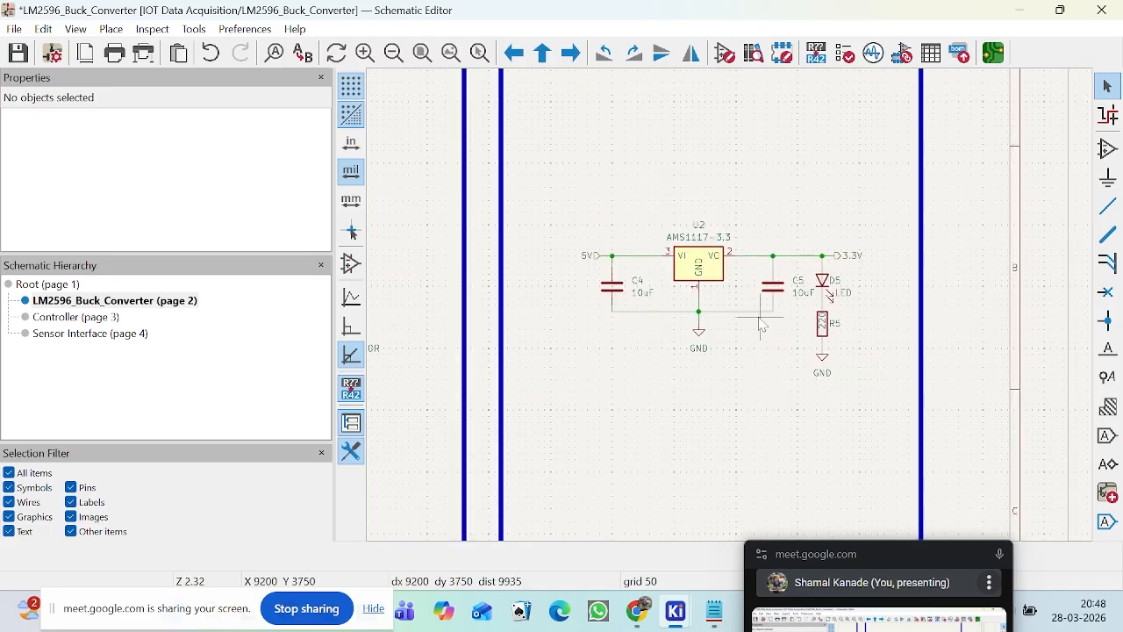
{"action": "left_click", "coordinate": [52, 285]}
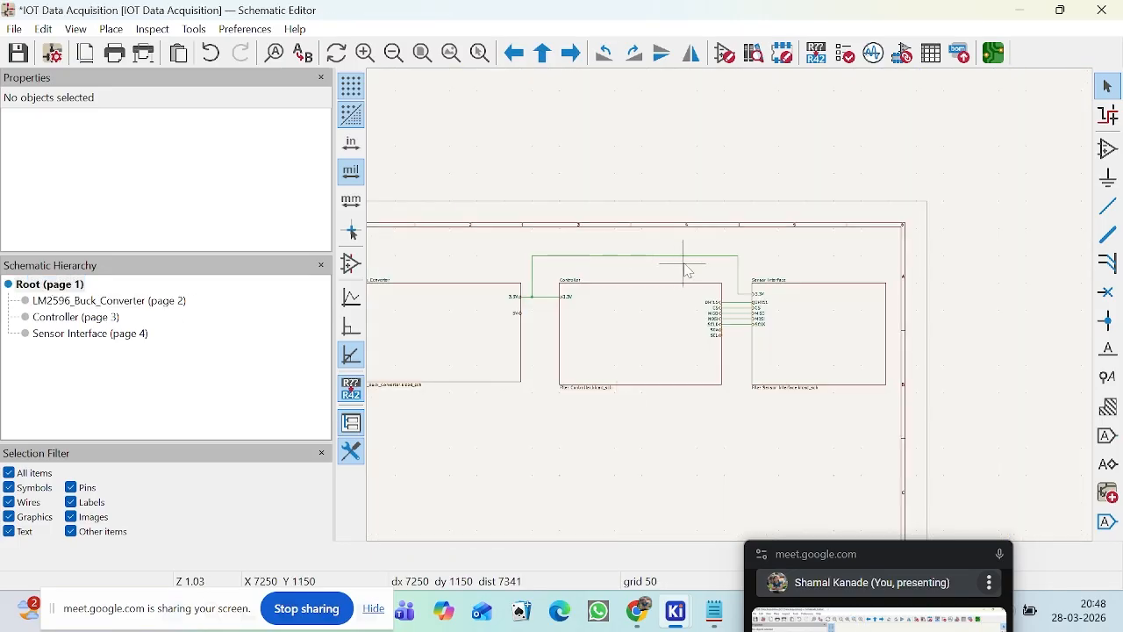
{"action": "scroll", "coordinate": [689, 273], "scroll_direction": "down", "scroll_amount": 1}
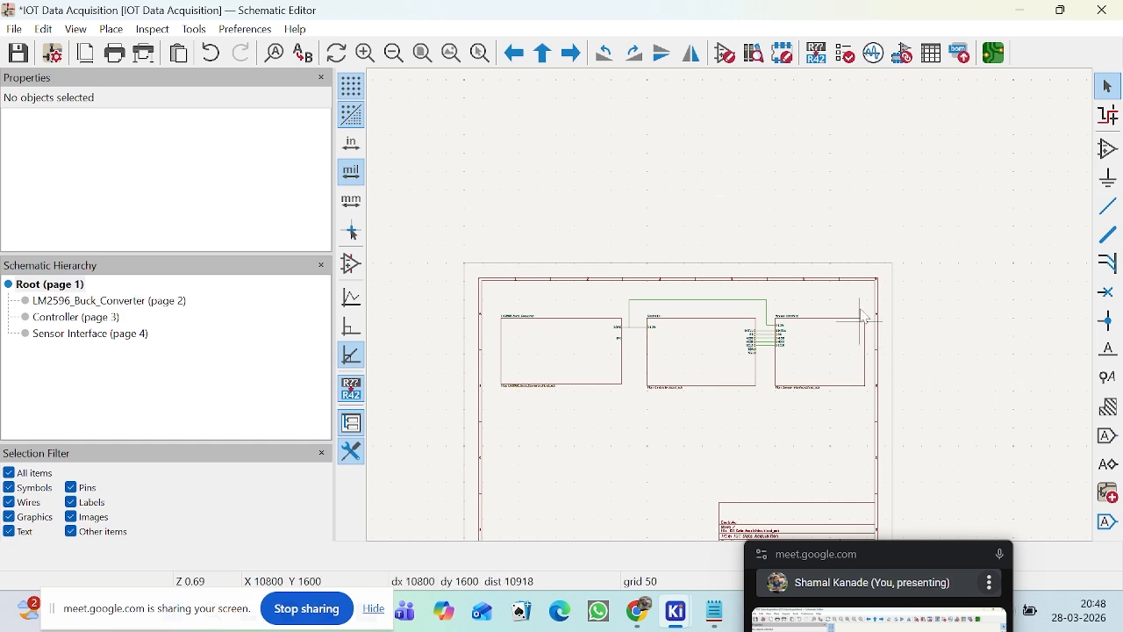
{"action": "key", "text": "space"}
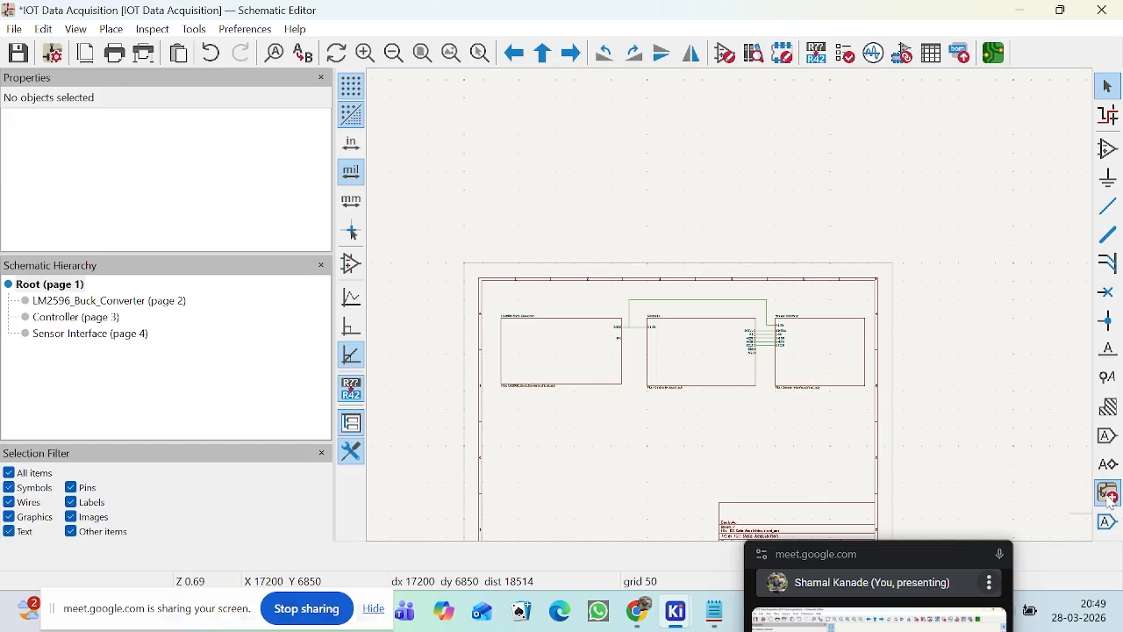
Step: Inspect the LM2596_Buck_Converter block's 3.3V and 5V sheet pins and the 3.3V wire to the Controller block
{"action": "scroll", "coordinate": [650, 327], "scroll_direction": "up", "scroll_amount": 5}
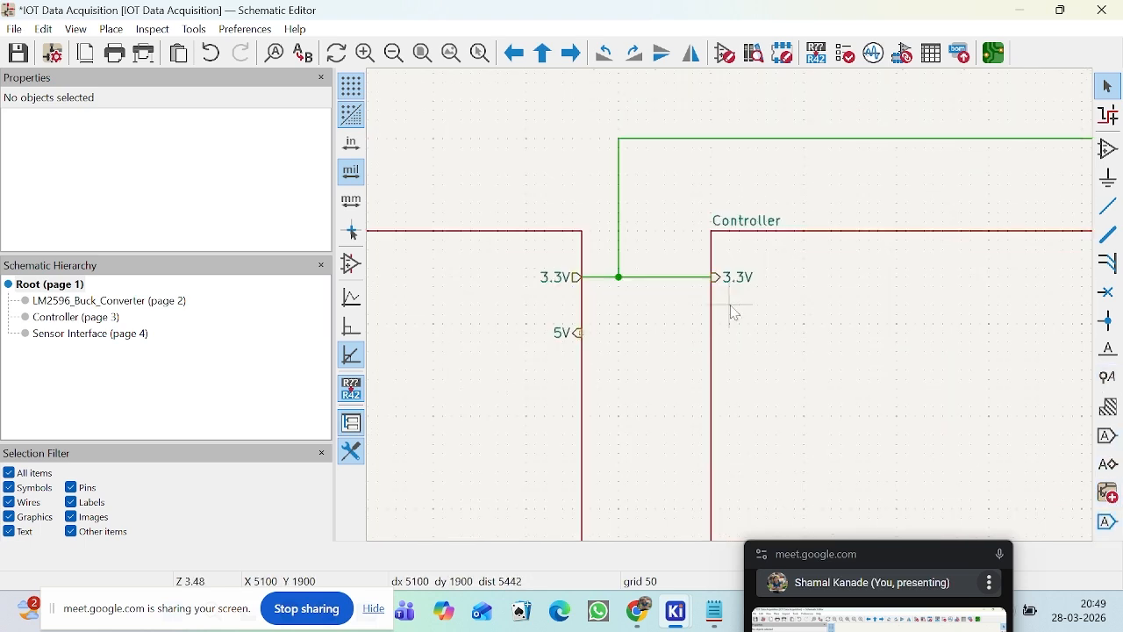
{"action": "scroll", "coordinate": [665, 301], "scroll_direction": "up", "scroll_amount": 3}
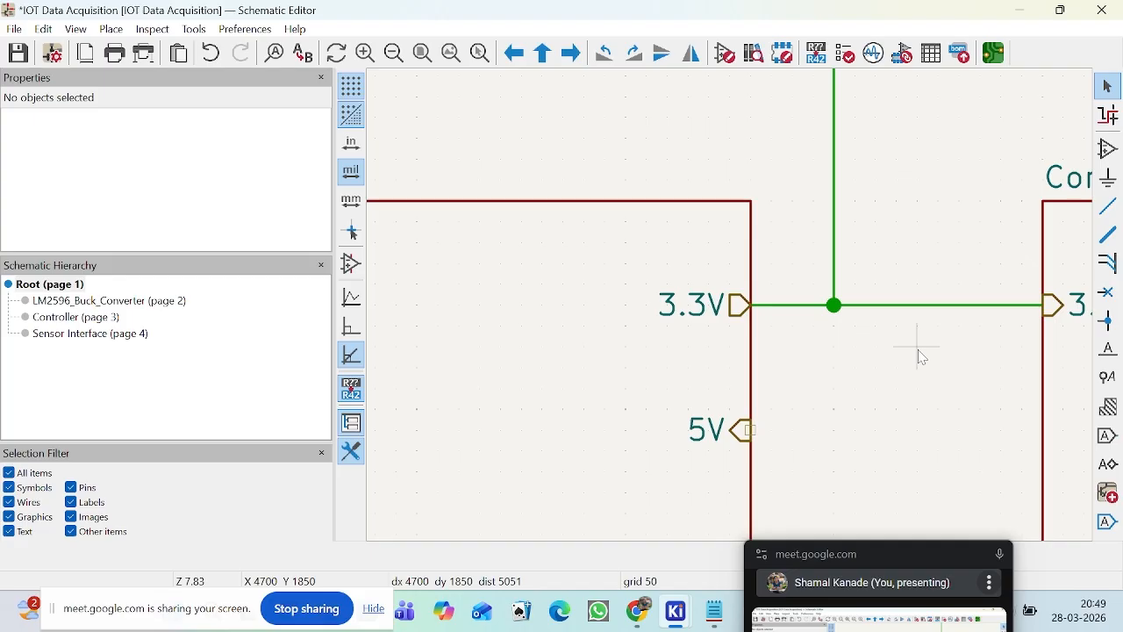
{"action": "scroll", "coordinate": [918, 350], "scroll_direction": "down", "scroll_amount": 5}
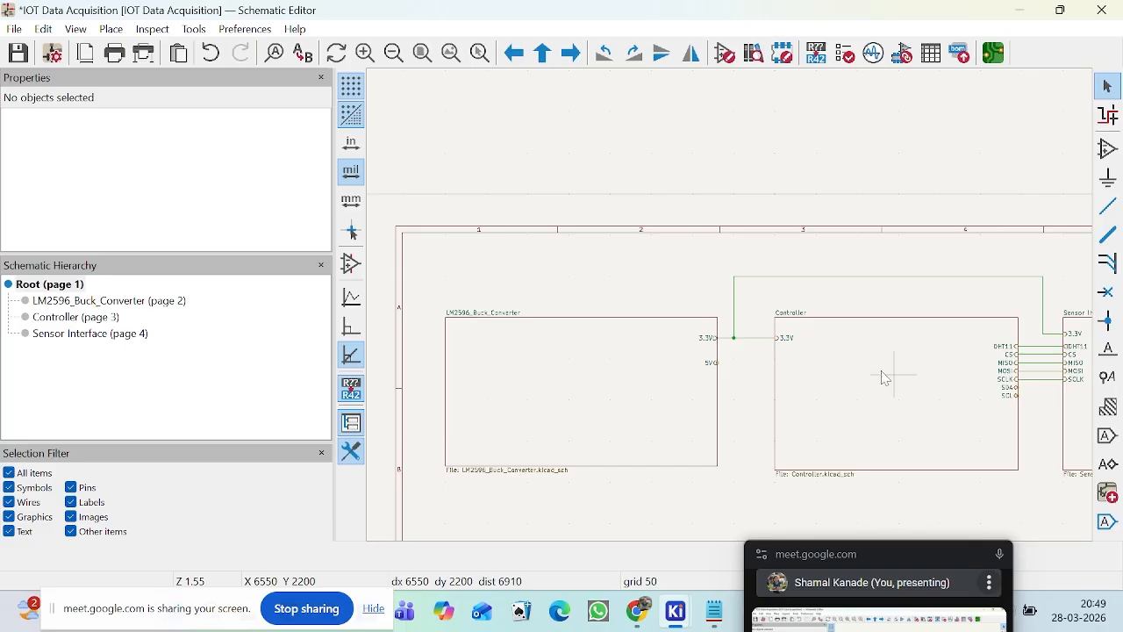
{"action": "scroll", "coordinate": [717, 345], "scroll_direction": "up", "scroll_amount": 4}
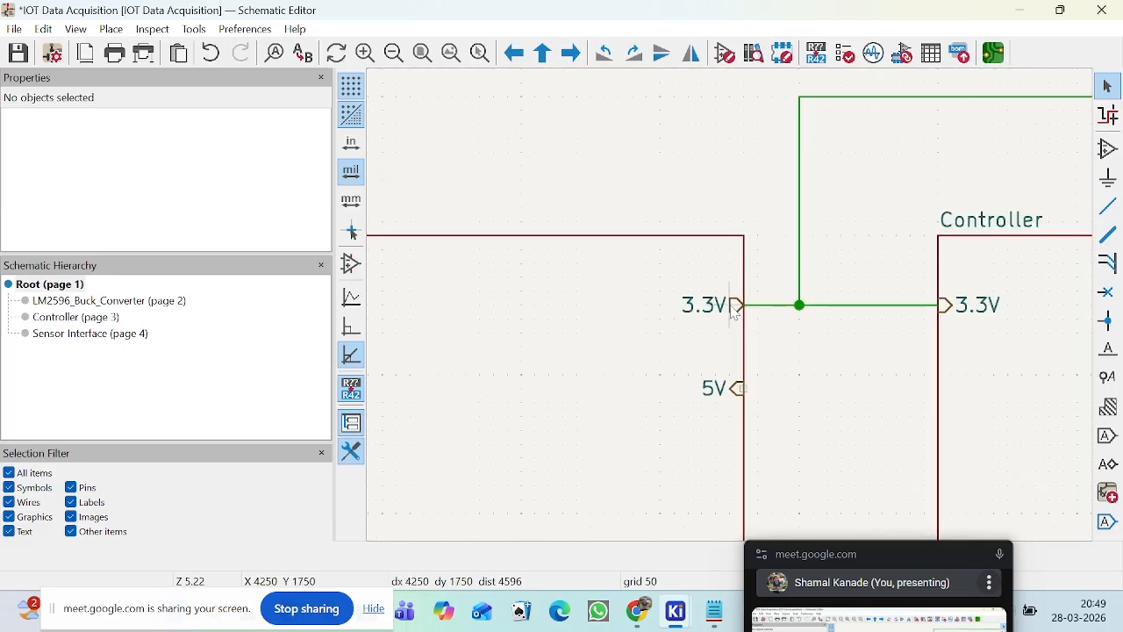
Step: Inspect the root sheet's 3.3V wire and signal connections to the Sensor Interface block, opening that sheet briefly before returning to the root
{"action": "scroll", "coordinate": [735, 312], "scroll_direction": "down", "scroll_amount": 4}
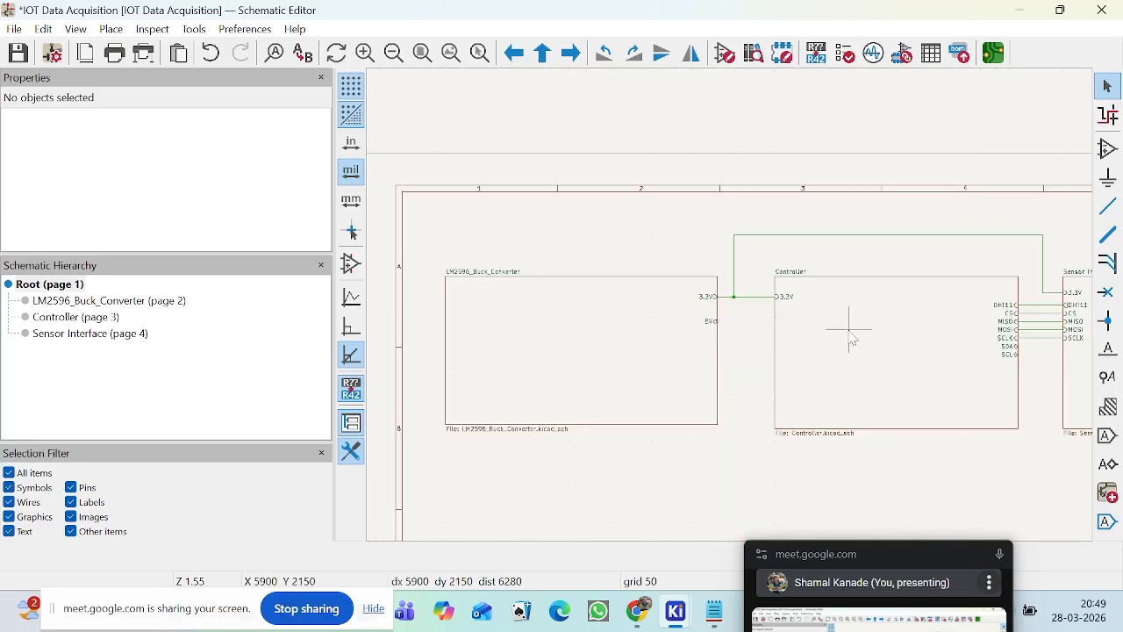
{"action": "scroll", "coordinate": [736, 313], "scroll_direction": "down", "scroll_amount": 1}
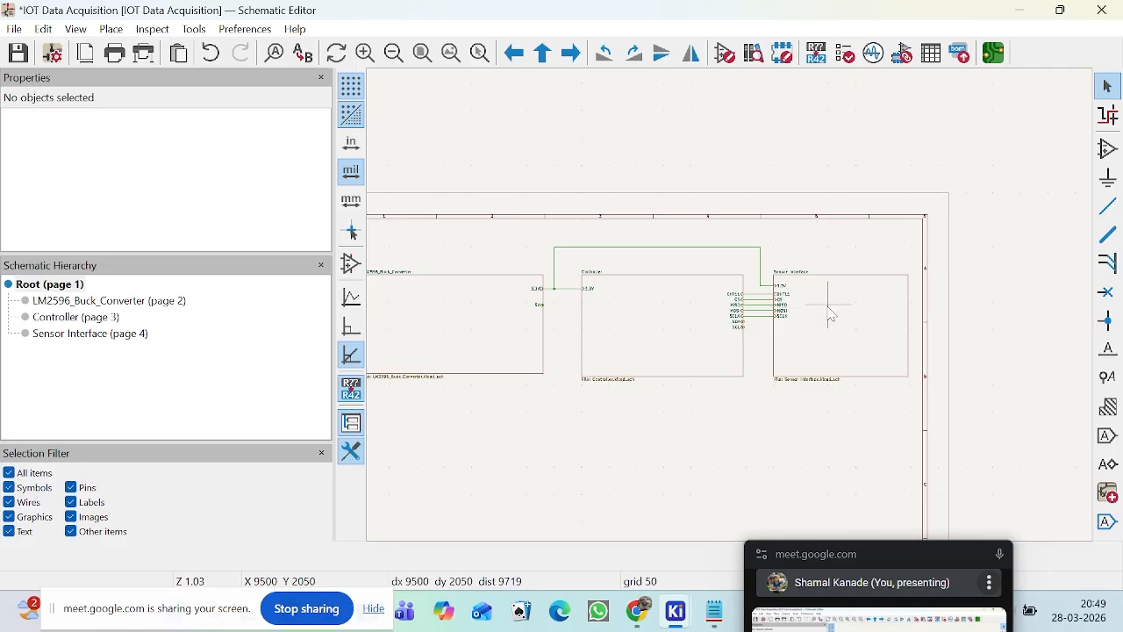
{"action": "scroll", "coordinate": [736, 312], "scroll_direction": "up", "scroll_amount": 5}
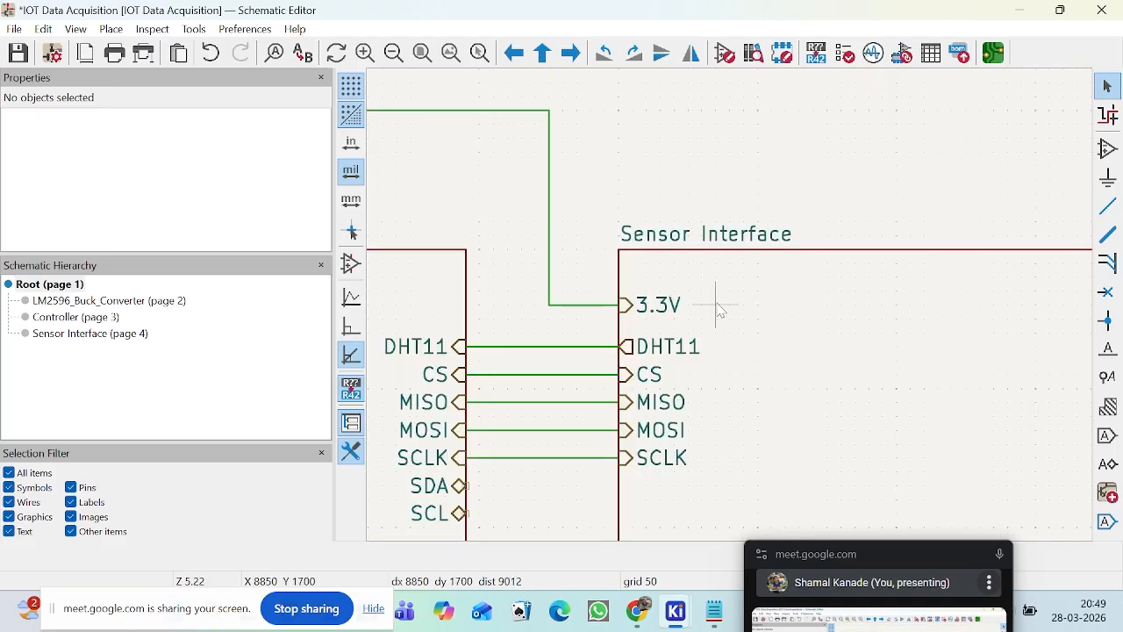
{"action": "double_click", "coordinate": [812, 317]}
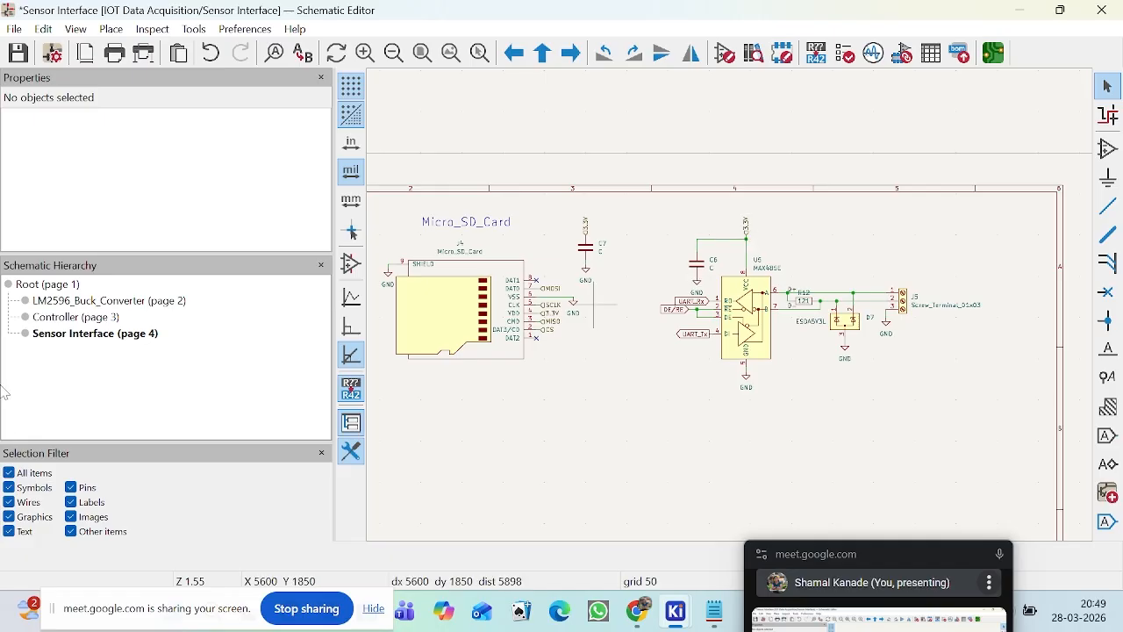
{"action": "left_click", "coordinate": [42, 288]}
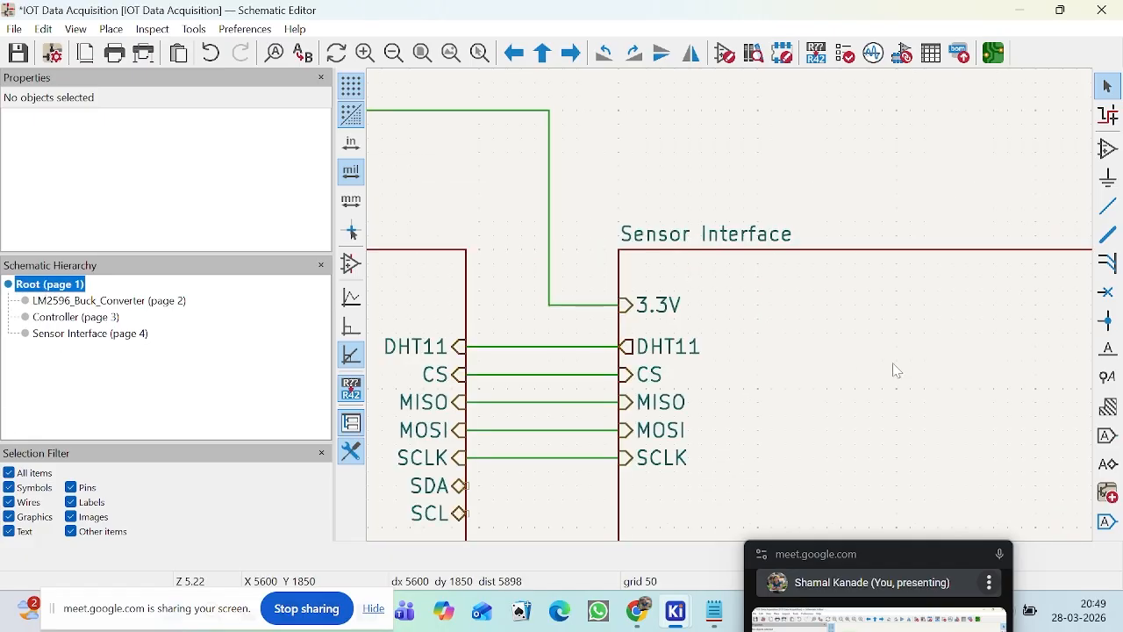
Step: Delete the 3.3V sheet pin from the Sensor Interface block, and undo the deletion
{"action": "left_click", "coordinate": [644, 307]}
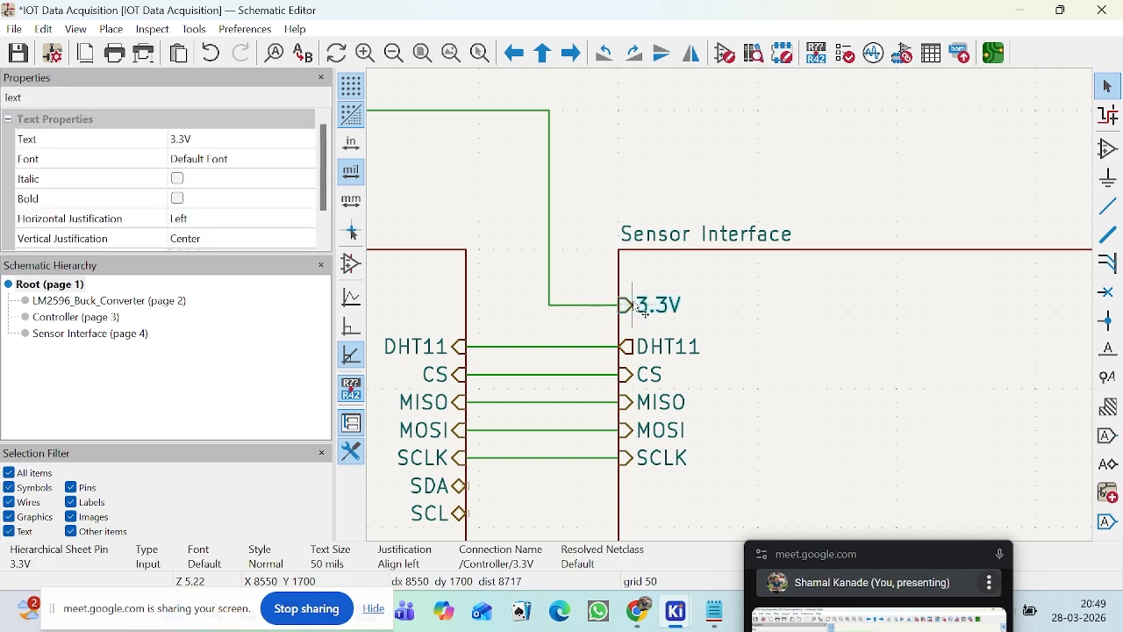
{"action": "key", "text": "Delete"}
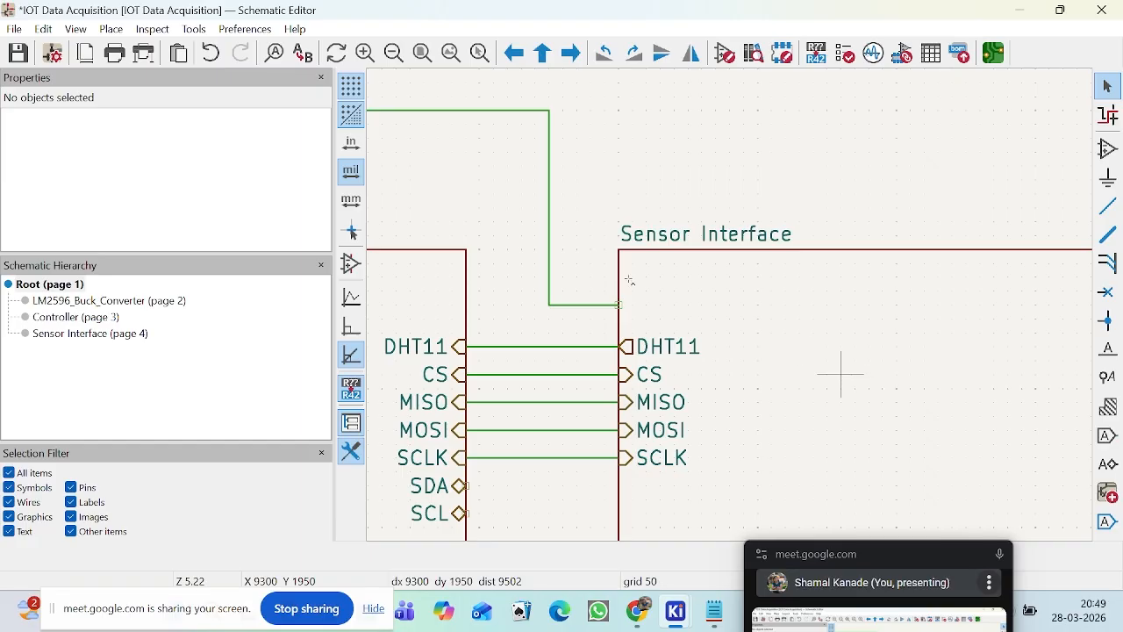
{"action": "key", "text": "ctrl+z"}
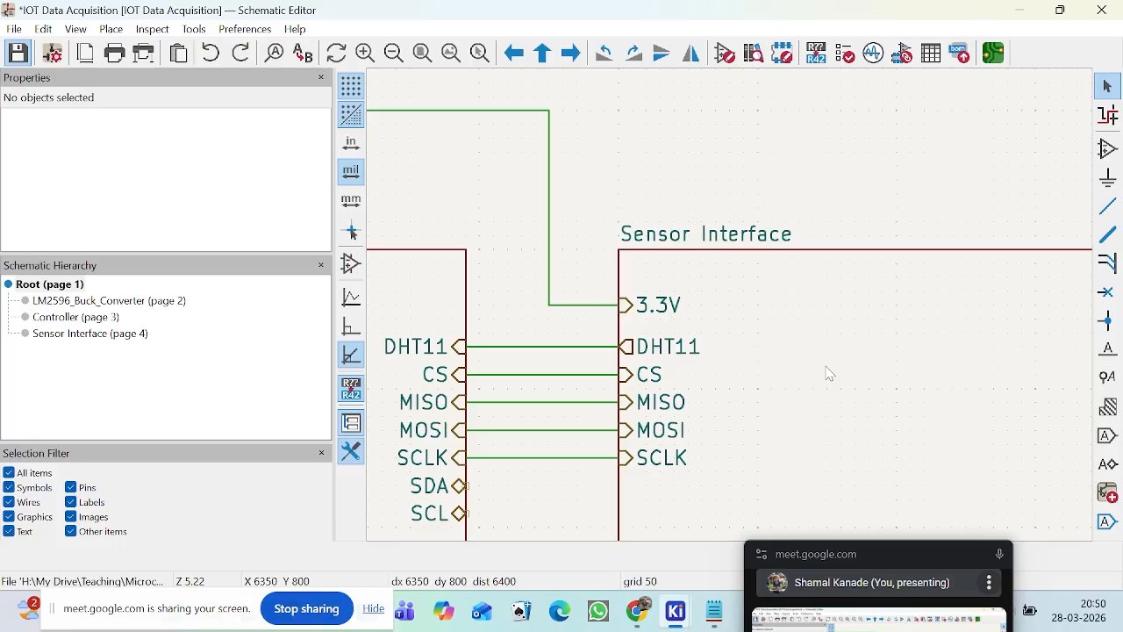
Step: Save the schematic and view the three connected blocks on the root sheet
{"action": "key", "text": "ctrl+s"}
{"action": "scroll", "coordinate": [735, 324], "scroll_direction": "down", "scroll_amount": 8}
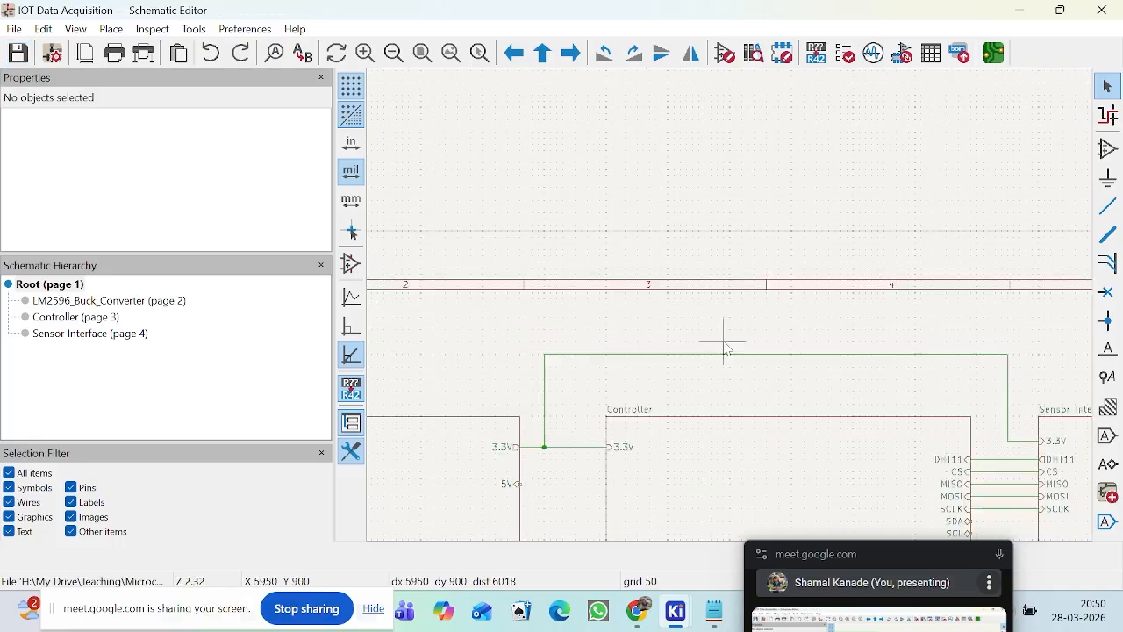
{"action": "scroll", "coordinate": [737, 332], "scroll_direction": "up", "scroll_amount": 2}
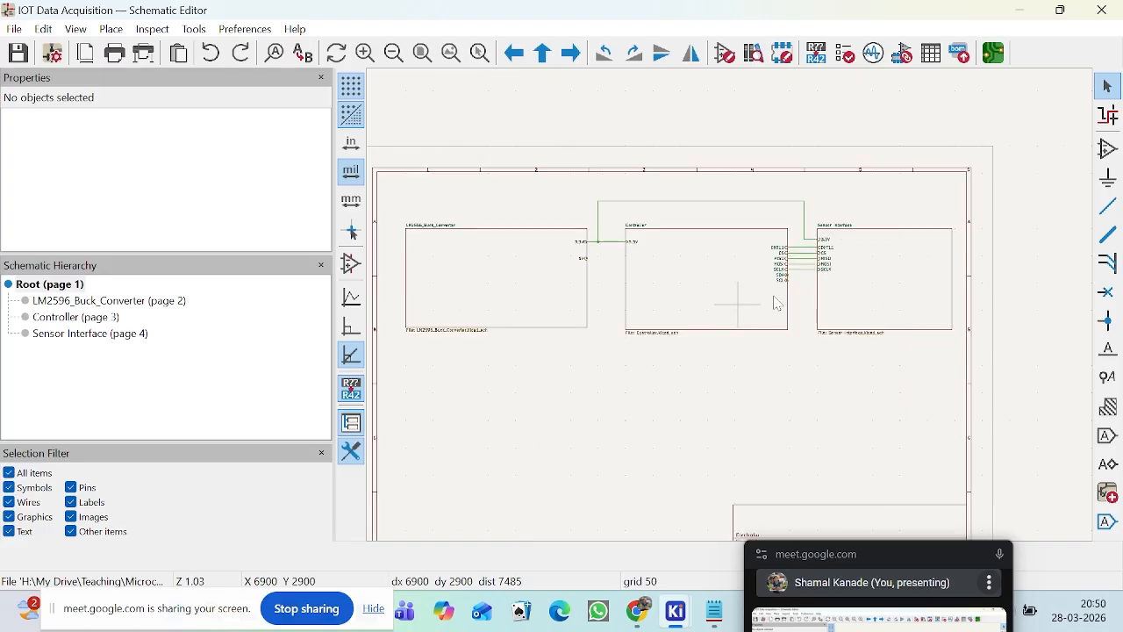
Step: Enter the Sensor Interface sheet and place a duplicate of the Micro_SD_Card title above the MAX485E circuit
{"action": "double_click", "coordinate": [873, 296]}
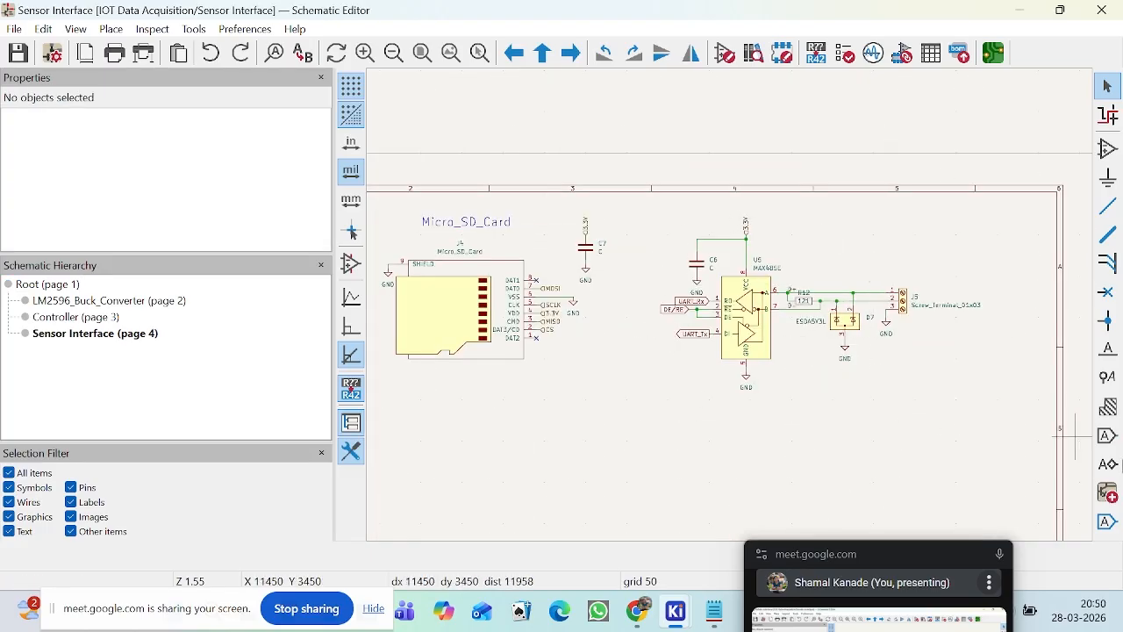
{"action": "left_click", "coordinate": [500, 227]}
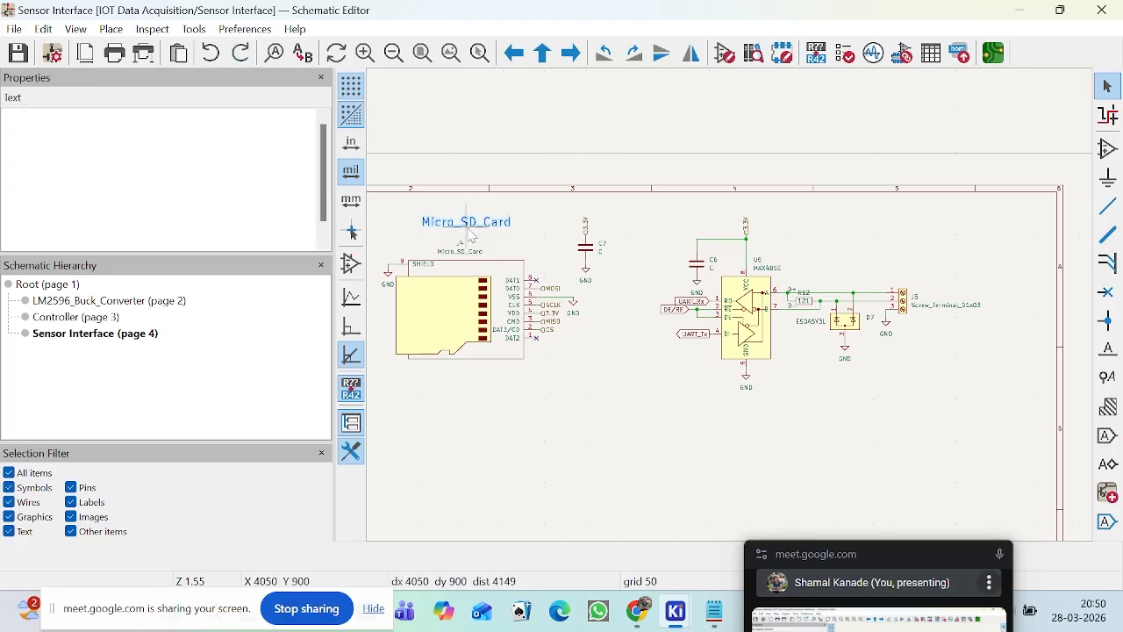
{"action": "key", "text": "ctrl+d"}
{"action": "scroll", "coordinate": [781, 217], "scroll_direction": "up", "scroll_amount": 3}
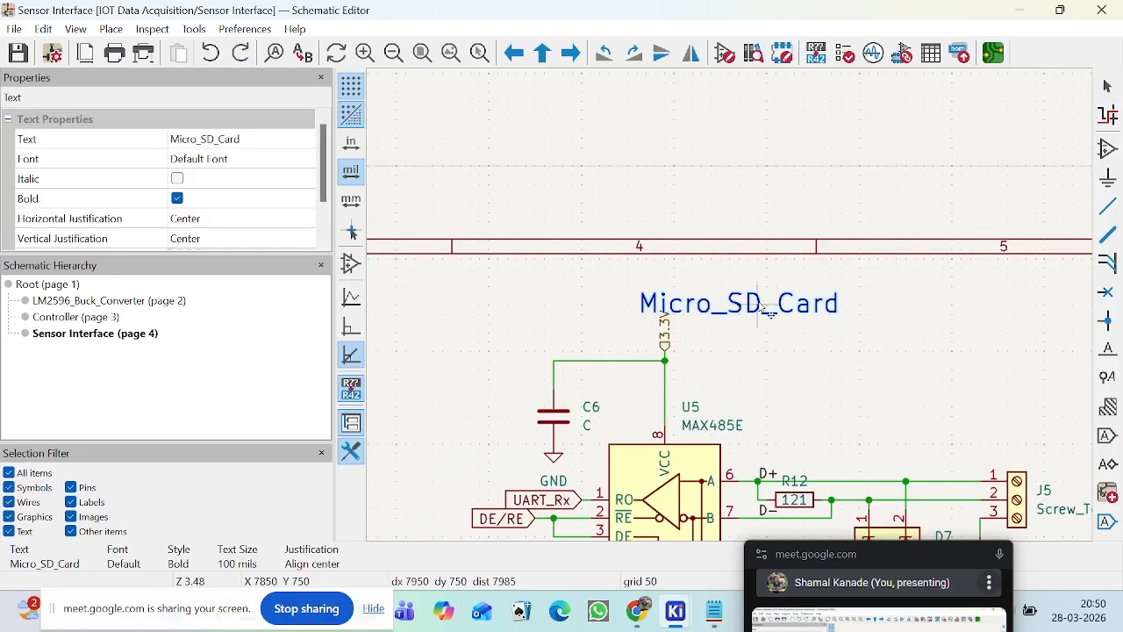
{"action": "left_click", "coordinate": [717, 302]}
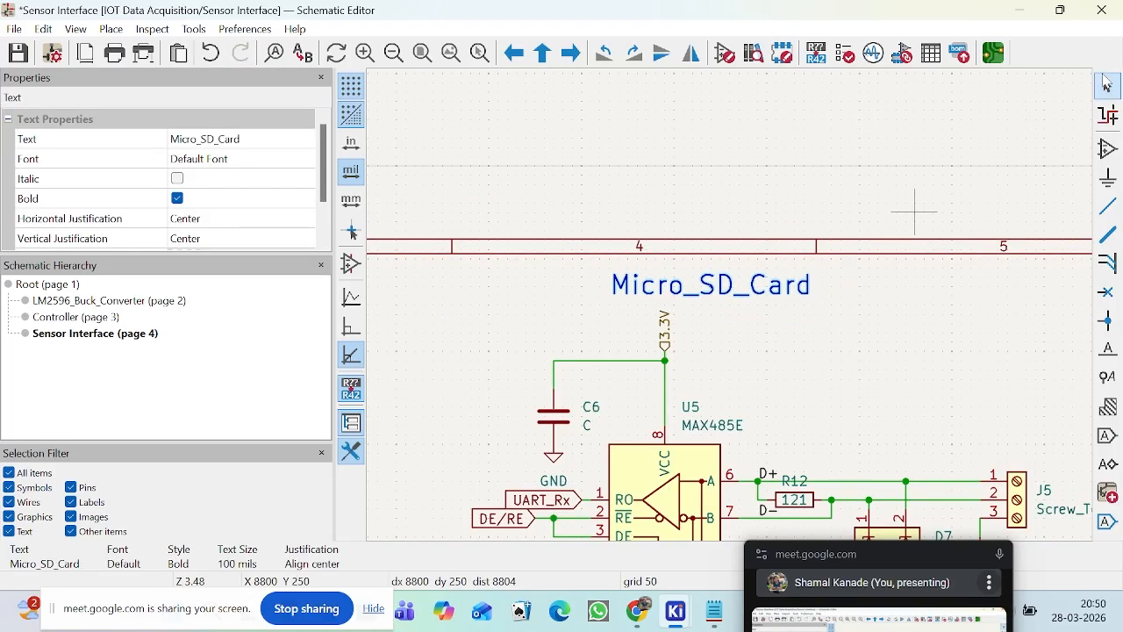
Step: Change the text of the duplicated title above the MAX485E circuit to RS485
{"action": "double_click", "coordinate": [779, 289]}
{"action": "type", "text": "R"}
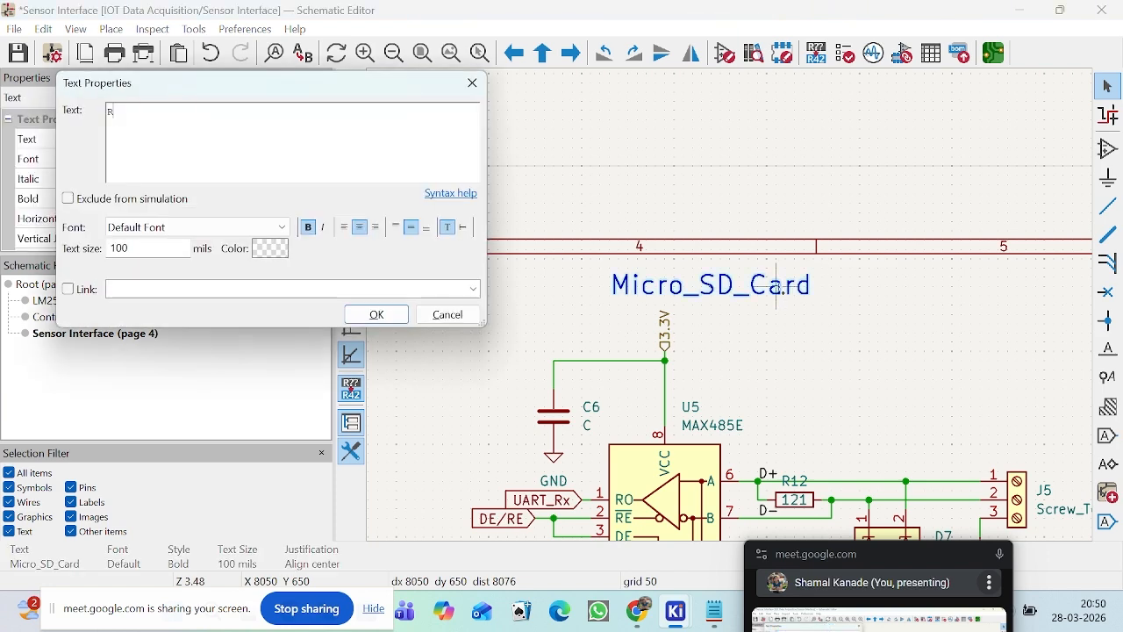
{"action": "type", "text": "S485"}
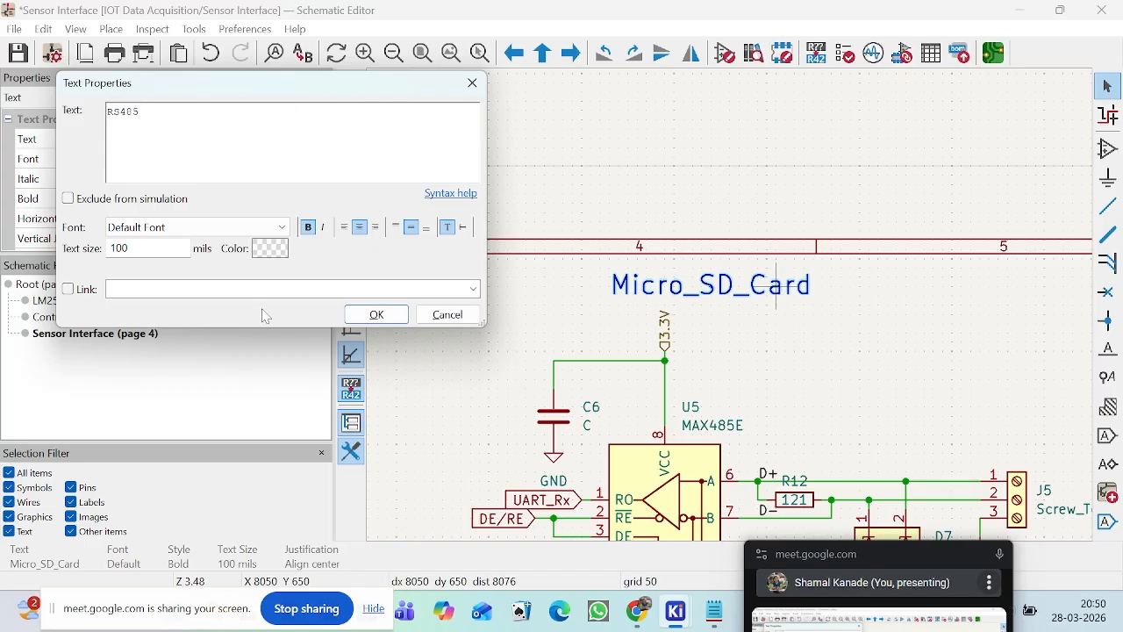
{"action": "left_click", "coordinate": [378, 315]}
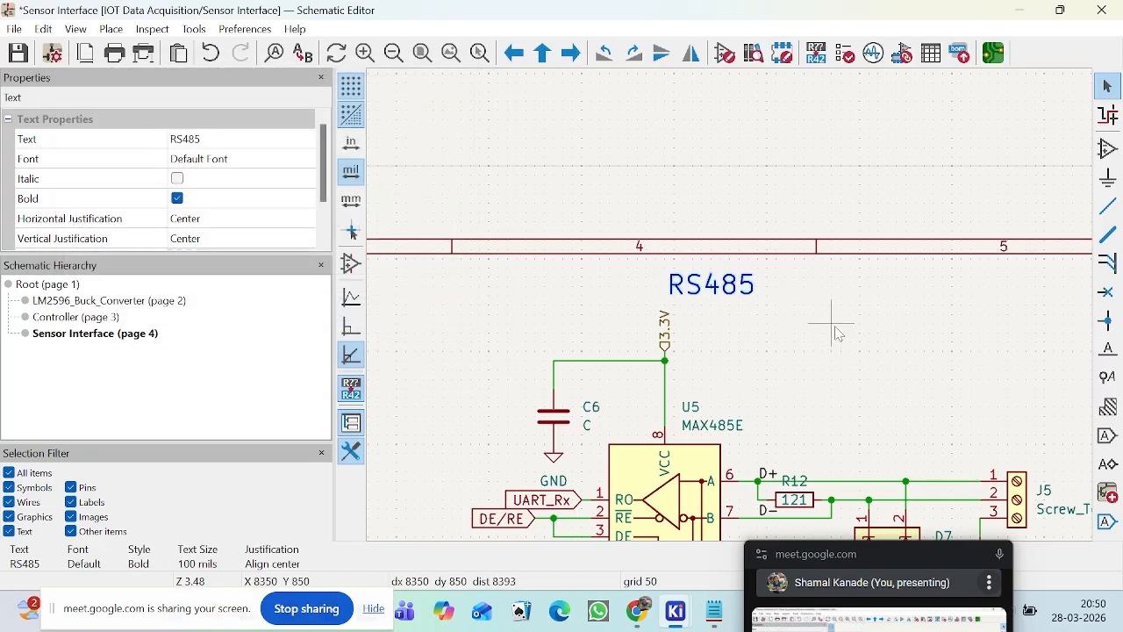
{"action": "scroll", "coordinate": [735, 313], "scroll_direction": "down", "scroll_amount": 8}
{"action": "scroll", "coordinate": [735, 314], "scroll_direction": "up", "scroll_amount": 3}
{"action": "scroll", "coordinate": [736, 313], "scroll_direction": "down", "scroll_amount": 1}
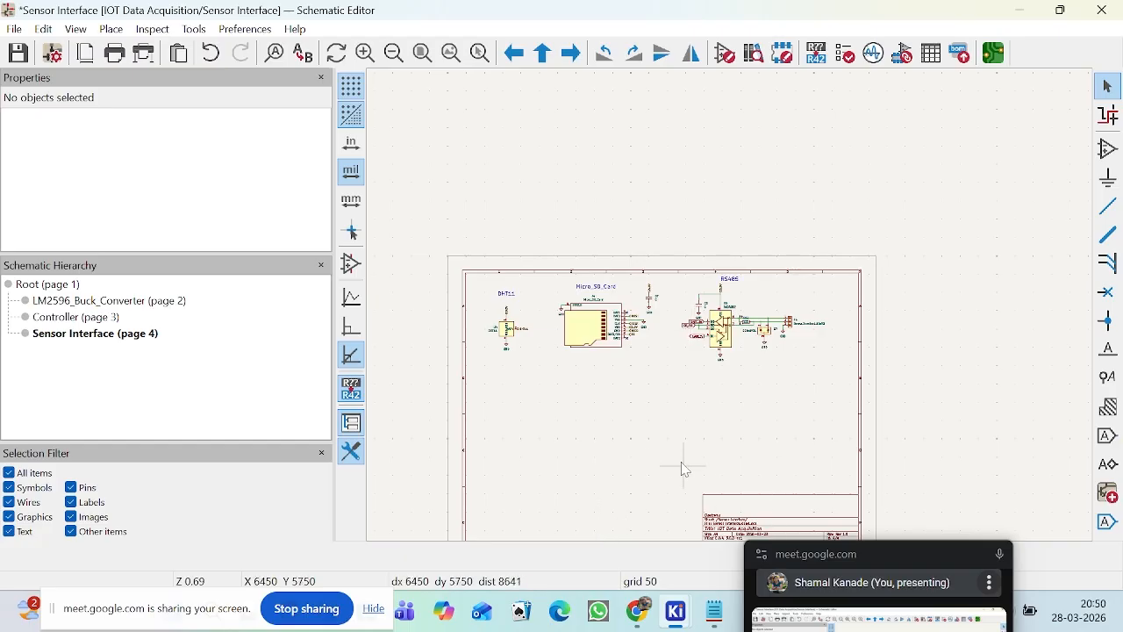
Step: Switch to Requirements.txt in Notepad, highlight the 1_GPIO Buzzer requirement, and return to the Sensor Interface sheet in the Schematic Editor
{"action": "left_click", "coordinate": [715, 611]}
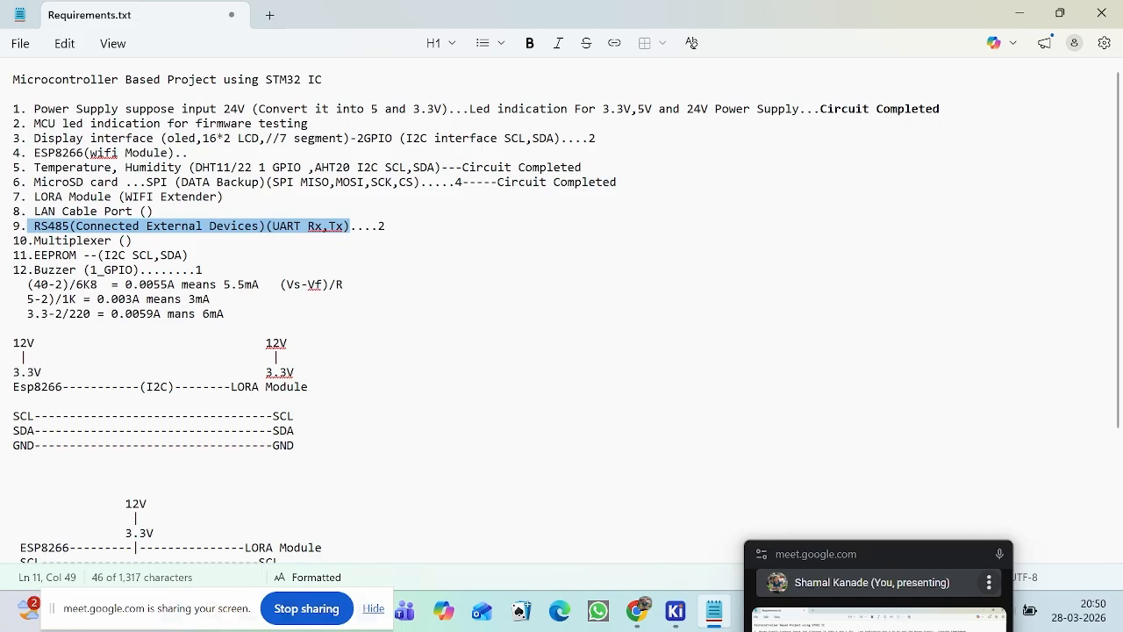
{"action": "mouse_move", "coordinate": [27, 270]}
{"action": "left_mouse_down"}
{"action": "mouse_move", "coordinate": [168, 256]}
{"action": "mouse_move", "coordinate": [195, 271]}
{"action": "mouse_move", "coordinate": [26, 284]}
{"action": "left_mouse_up"}
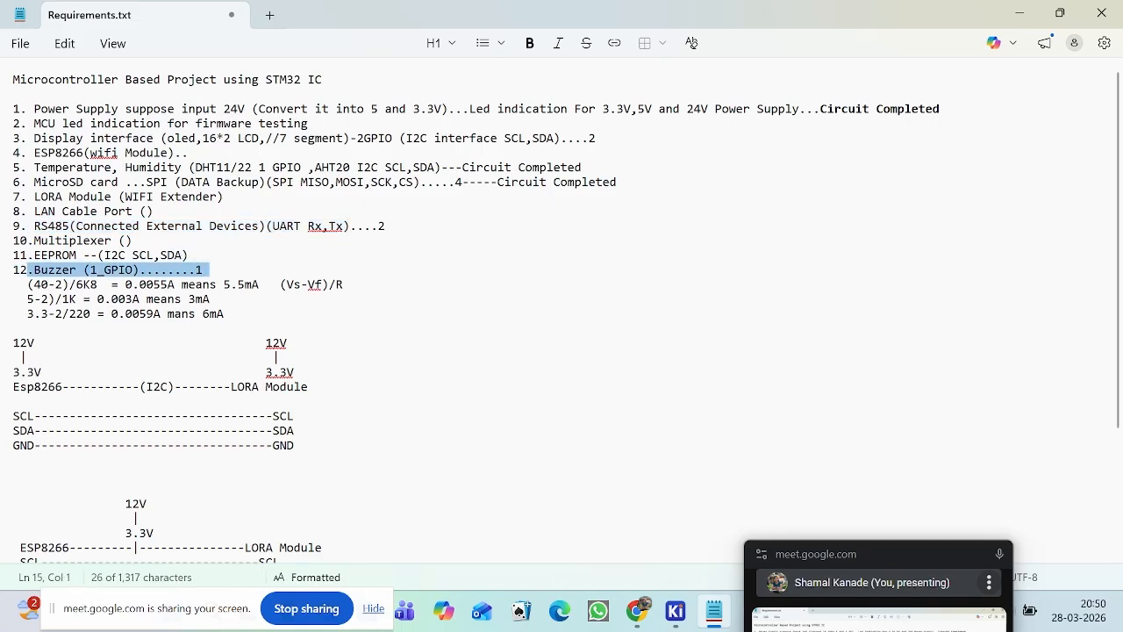
{"action": "mouse_move", "coordinate": [676, 621]}
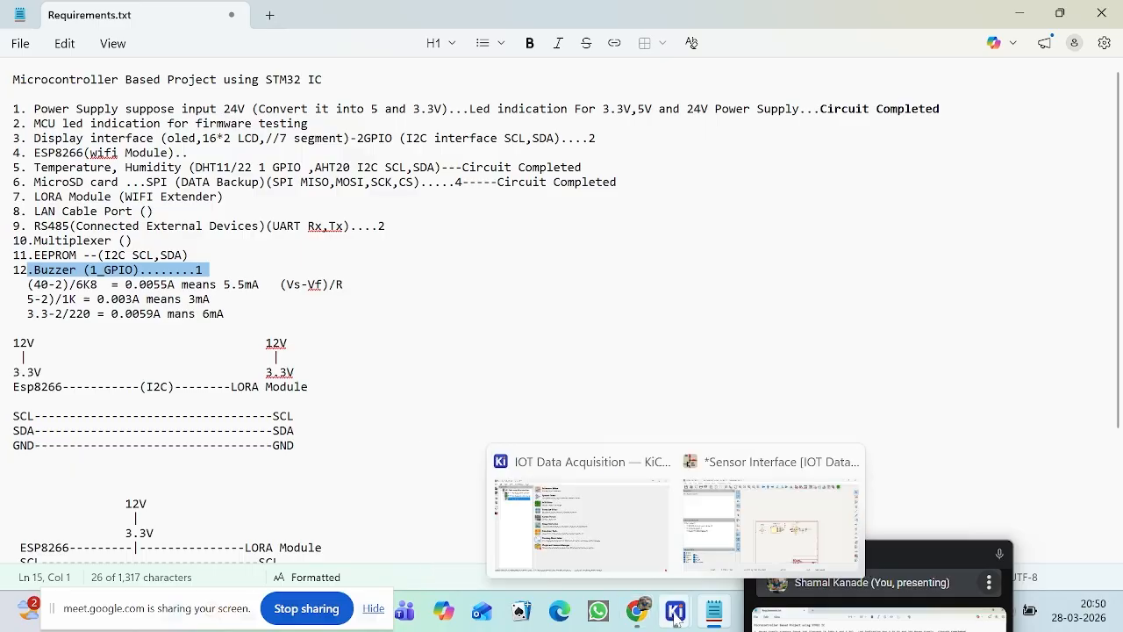
{"action": "left_click", "coordinate": [745, 468]}
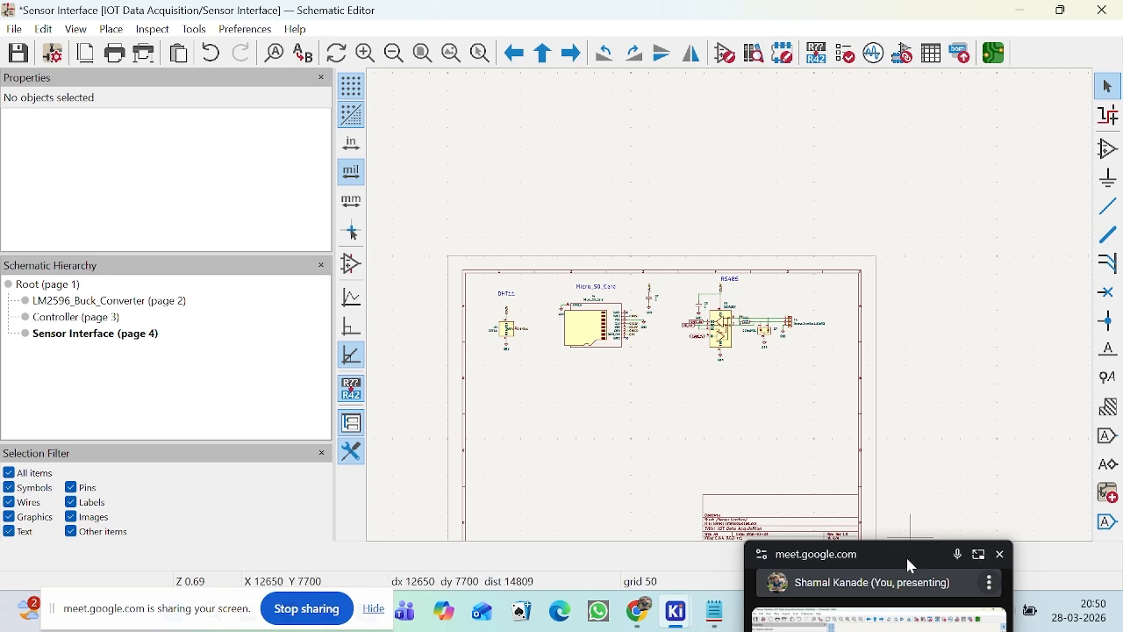
{"action": "left_click_drag", "start_coordinate": [908, 560], "coordinate": [962, 486]}
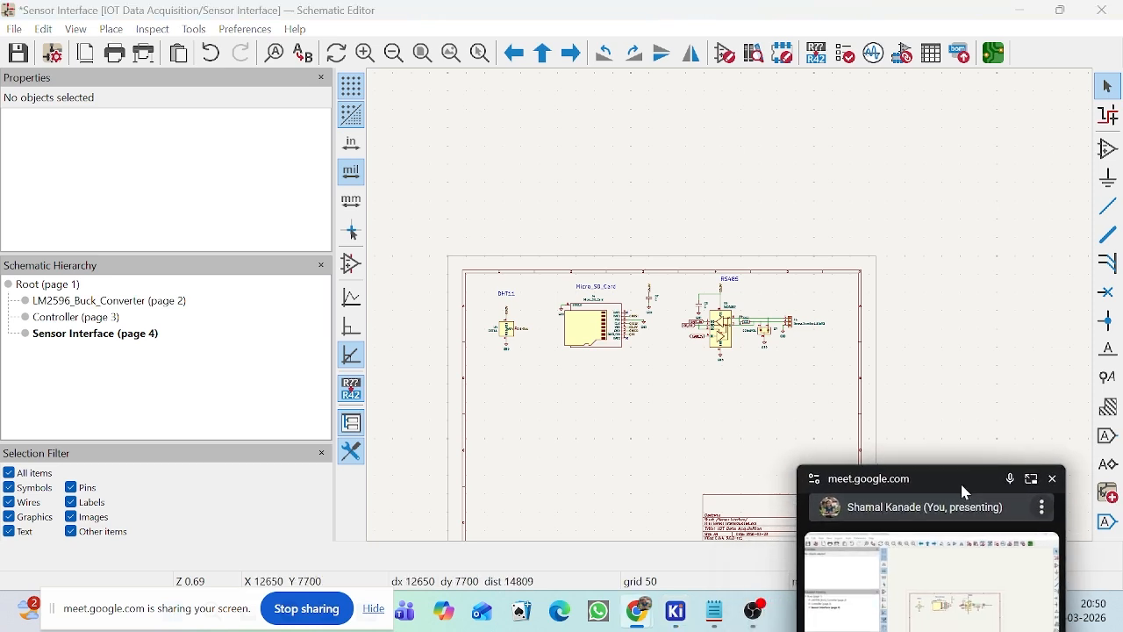
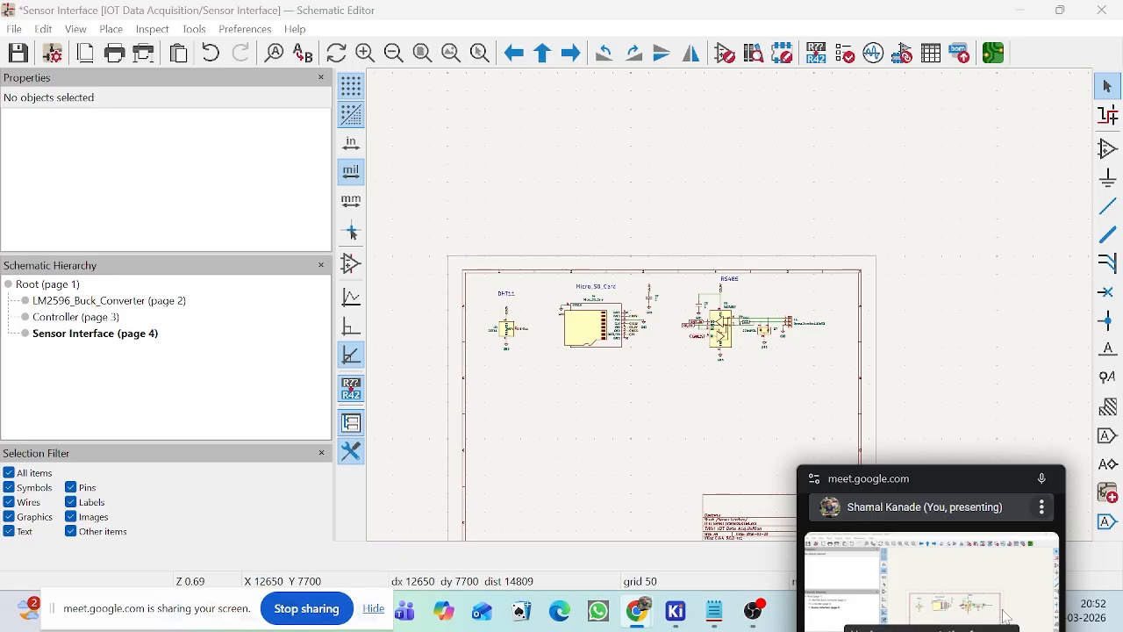
Step: Switch to Chrome and search the web for Active Buzzer
{"action": "mouse_move", "coordinate": [638, 611]}
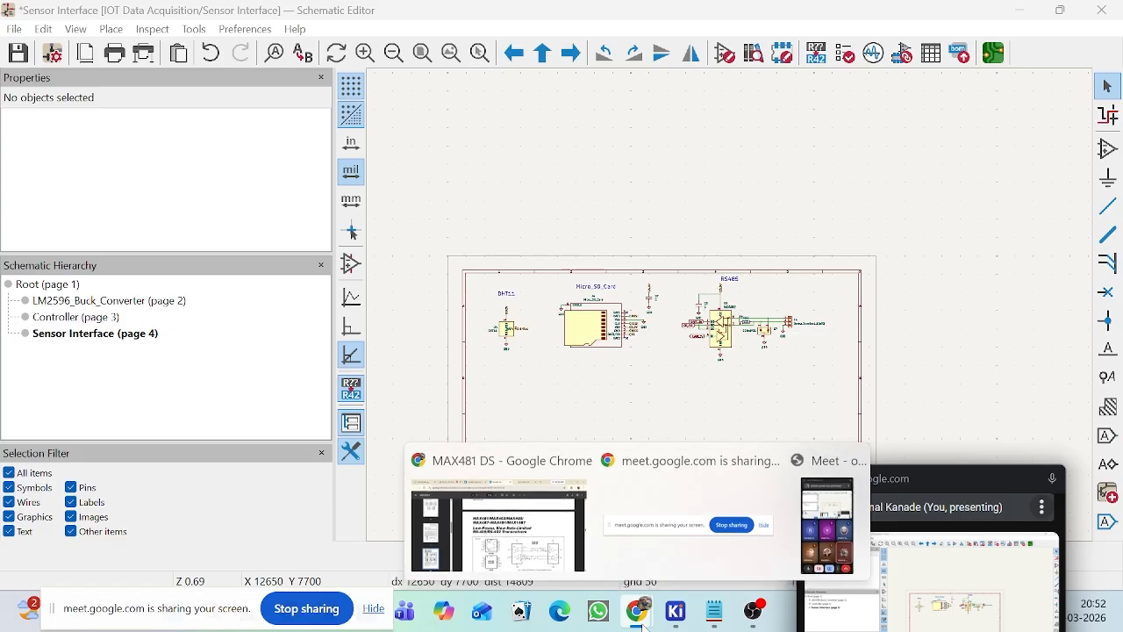
{"action": "left_click", "coordinate": [546, 549]}
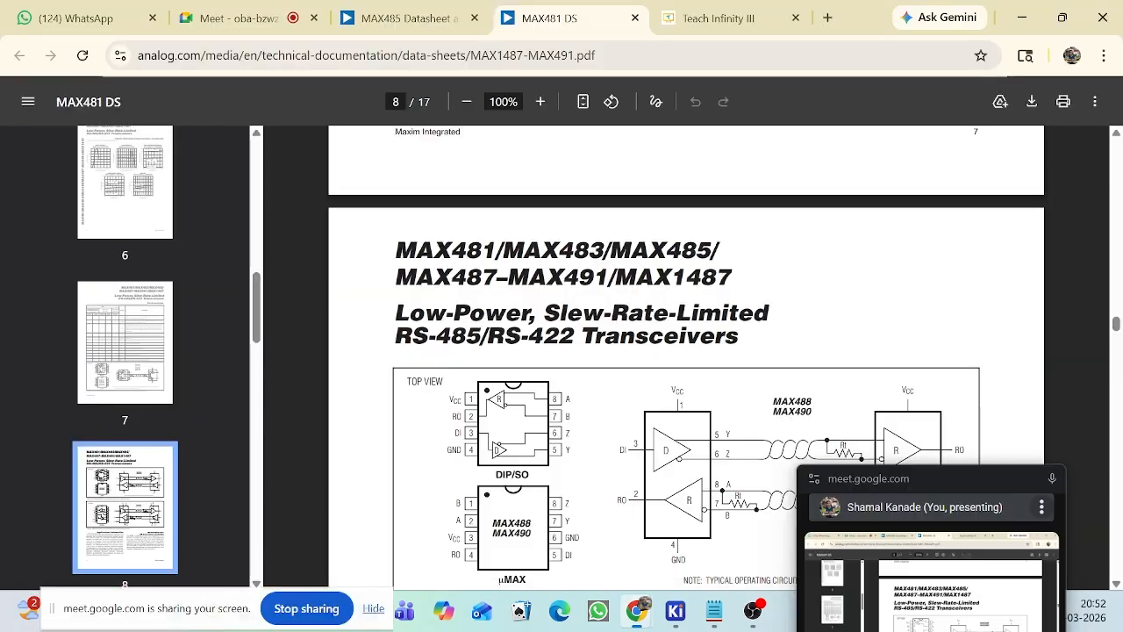
{"action": "left_click", "coordinate": [735, 17]}
{"action": "left_click", "coordinate": [593, 20]}
{"action": "left_click", "coordinate": [562, 56]}
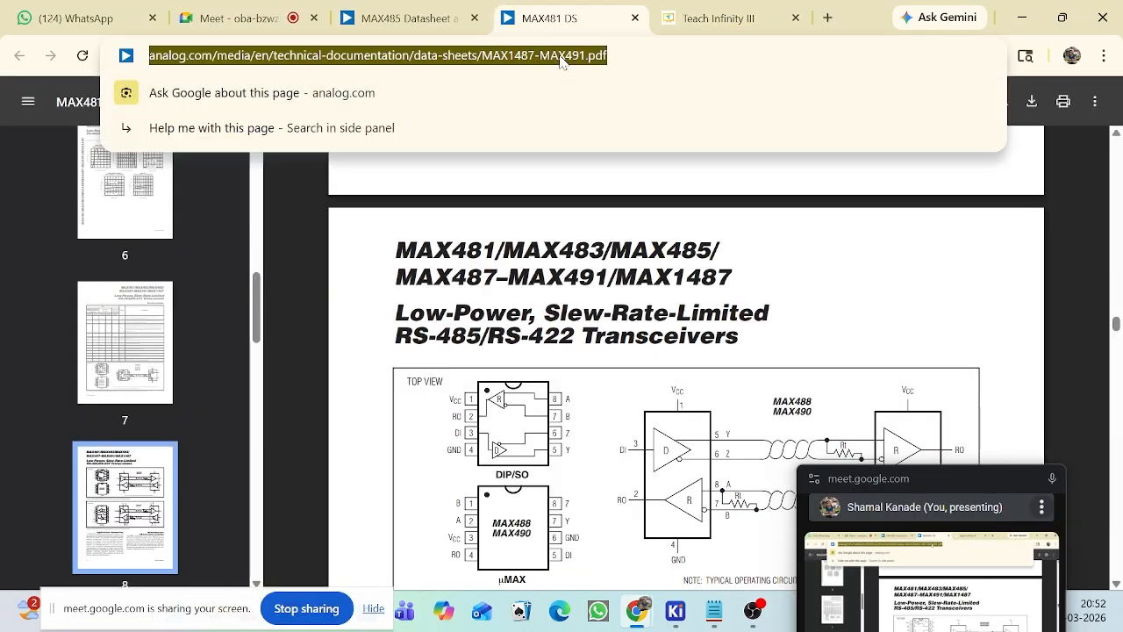
{"action": "type", "text": "Active"}
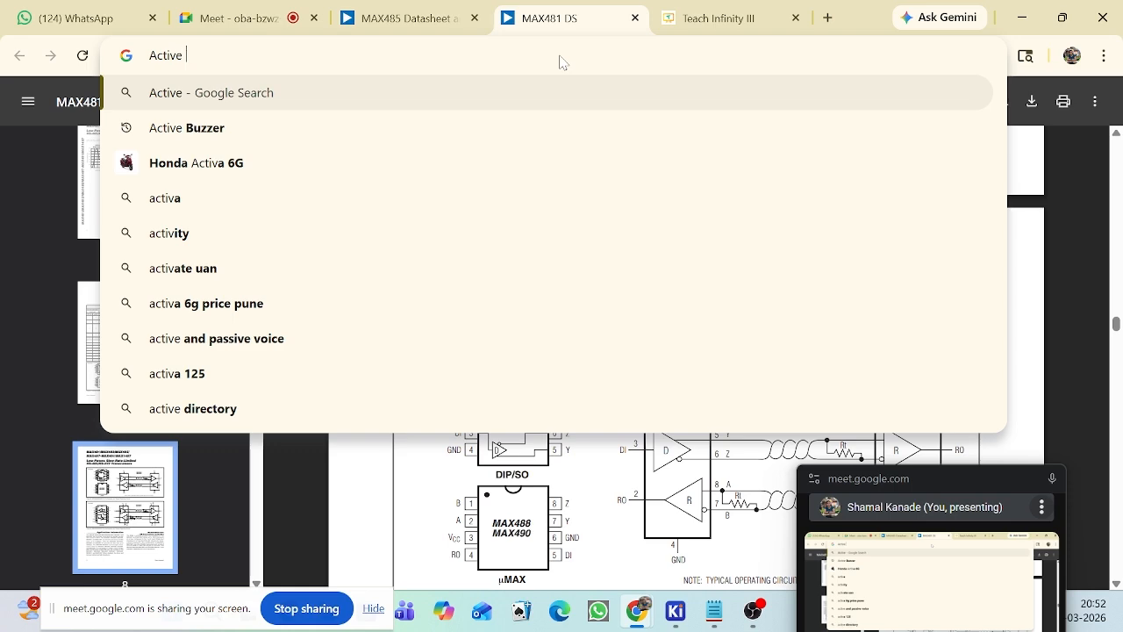
{"action": "type", "text": " Buzz"}
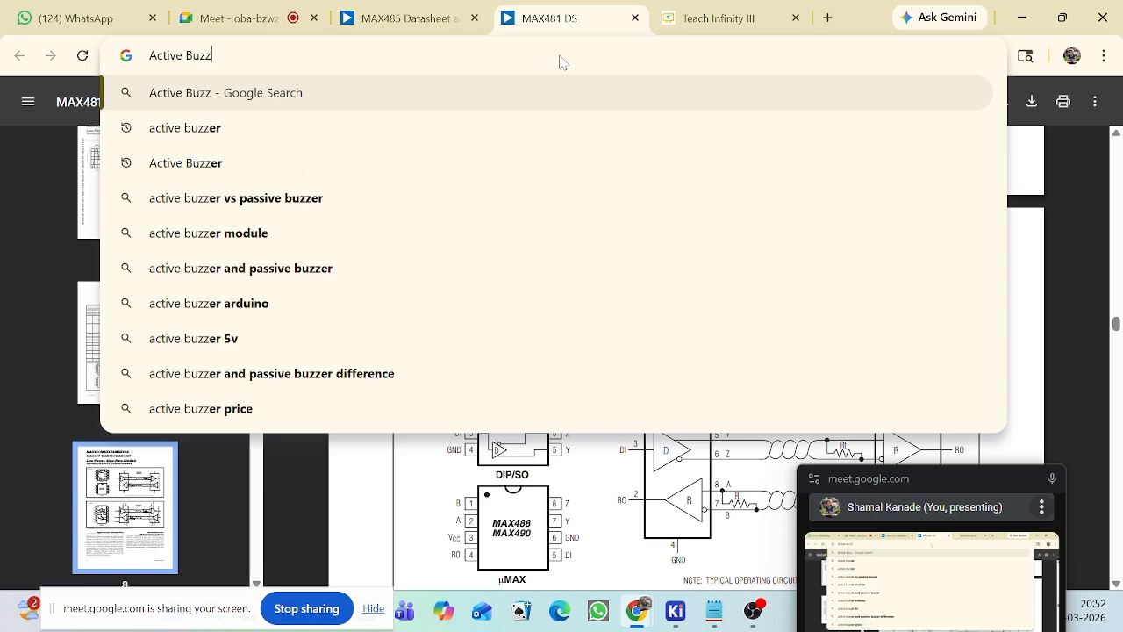
{"action": "type", "text": "er"}
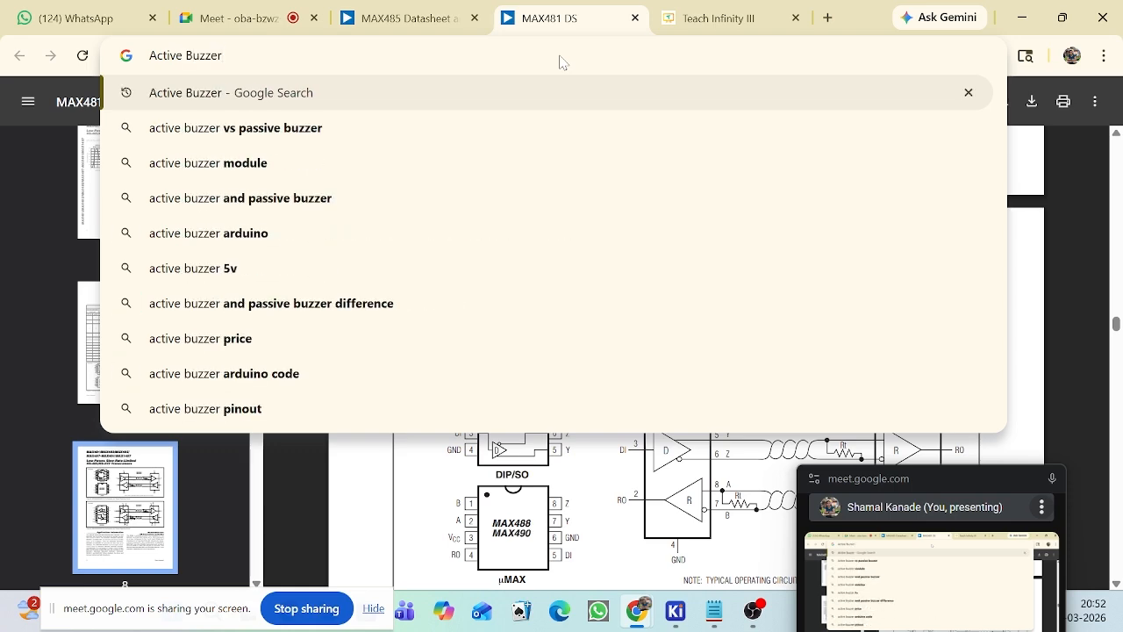
{"action": "key", "text": "Return"}
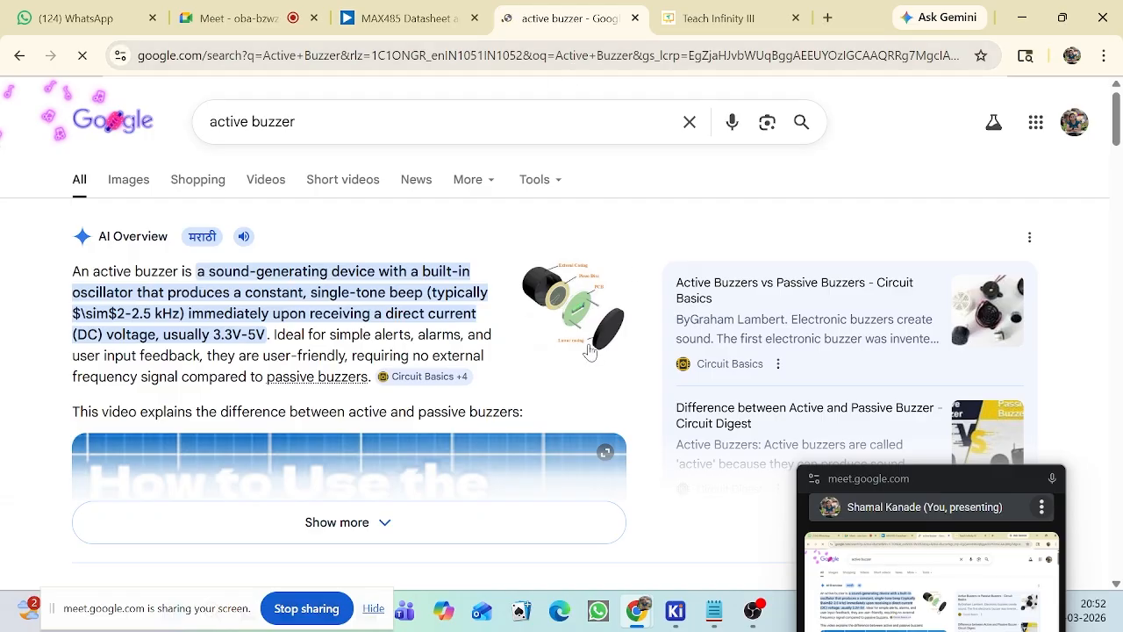
Step: Browse the popular products and the under ₹100 listings in the active buzzer search results
{"action": "scroll", "coordinate": [576, 351], "scroll_direction": "down", "scroll_amount": 3}
{"action": "scroll", "coordinate": [508, 407], "scroll_direction": "down", "scroll_amount": 1}
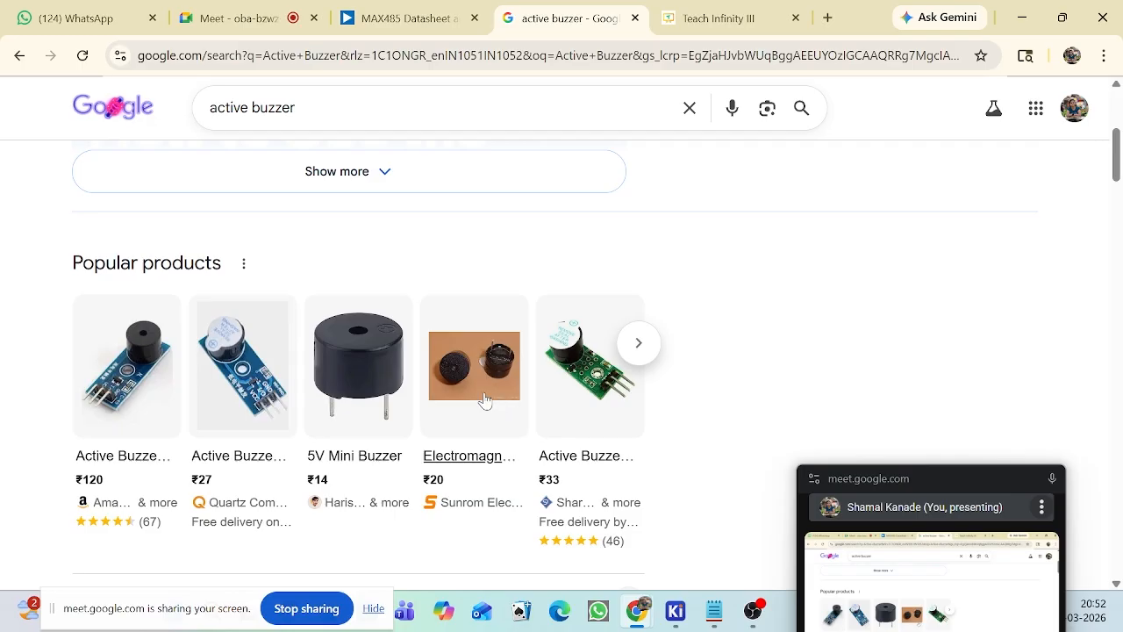
{"action": "scroll", "coordinate": [458, 377], "scroll_direction": "down", "scroll_amount": 1}
{"action": "scroll", "coordinate": [458, 381], "scroll_direction": "down", "scroll_amount": 2}
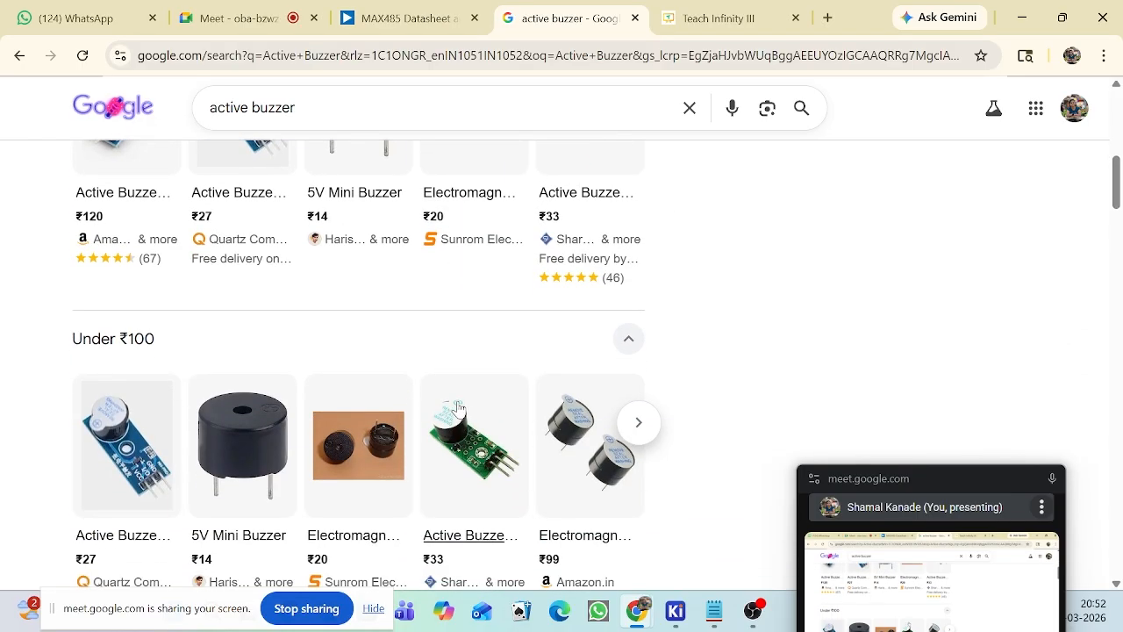
{"action": "scroll", "coordinate": [374, 434], "scroll_direction": "down", "scroll_amount": 2}
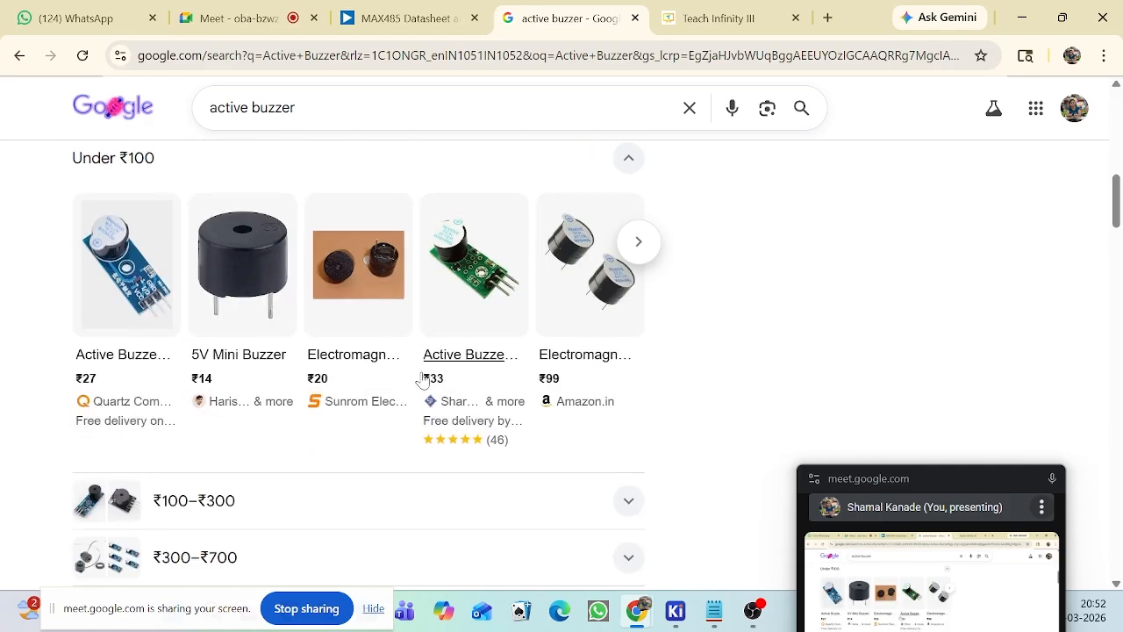
{"action": "scroll", "coordinate": [410, 377], "scroll_direction": "down", "scroll_amount": 1}
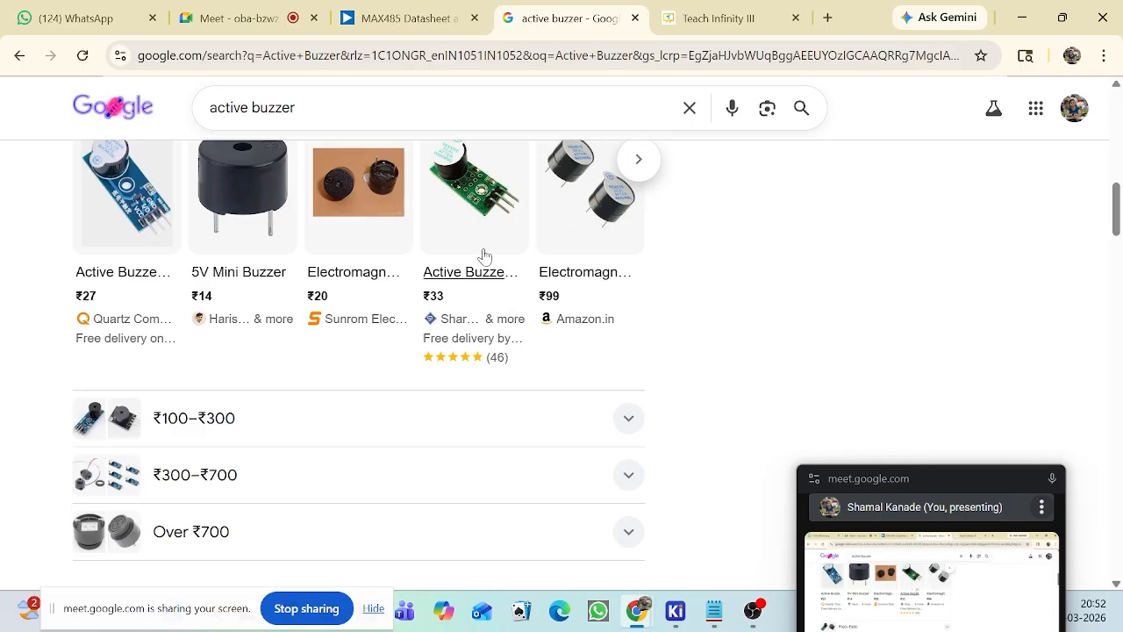
Step: Look through the remaining active buzzer search results and open the Robu.in piezo buzzer module listing
{"action": "scroll", "coordinate": [431, 276], "scroll_direction": "down", "scroll_amount": 2}
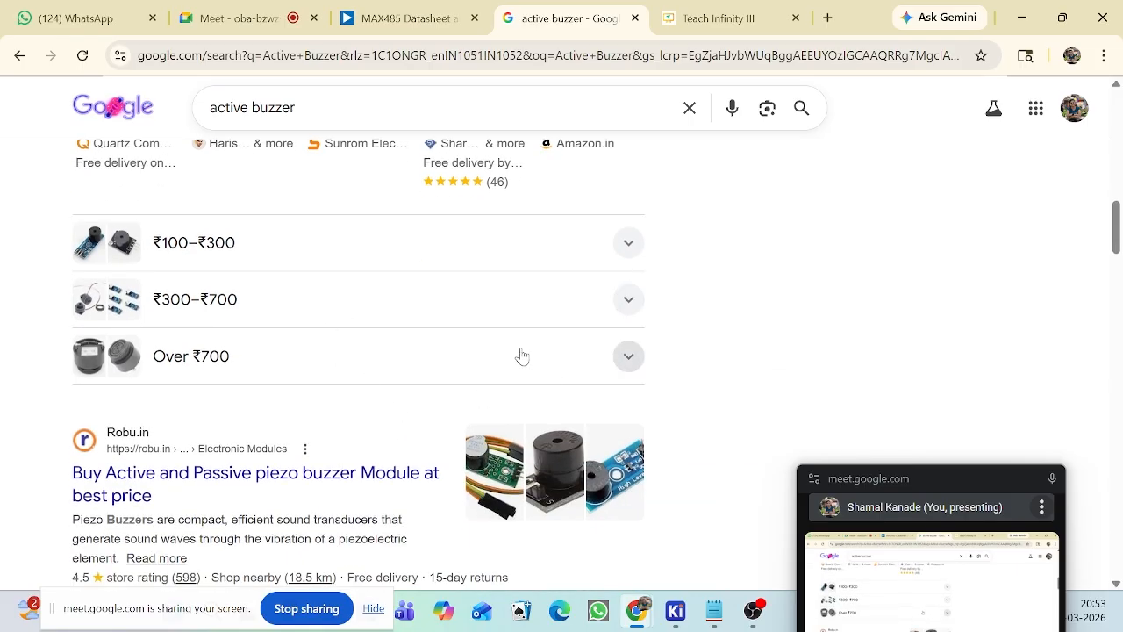
{"action": "scroll", "coordinate": [520, 354], "scroll_direction": "up", "scroll_amount": 2}
{"action": "scroll", "coordinate": [603, 441], "scroll_direction": "down", "scroll_amount": 3}
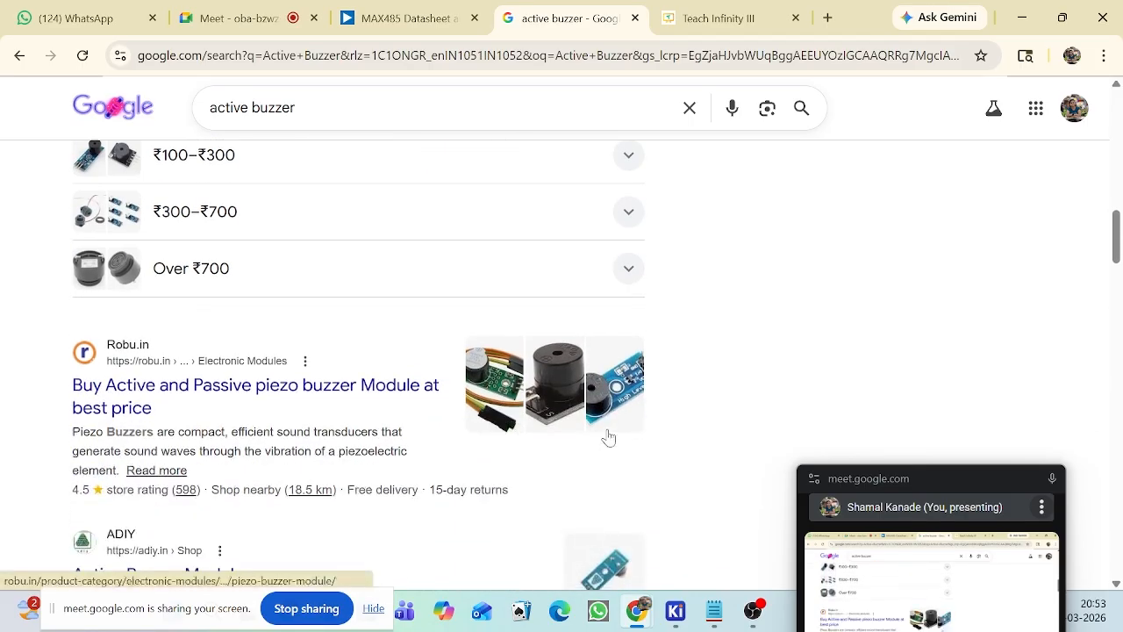
{"action": "left_click", "coordinate": [609, 437]}
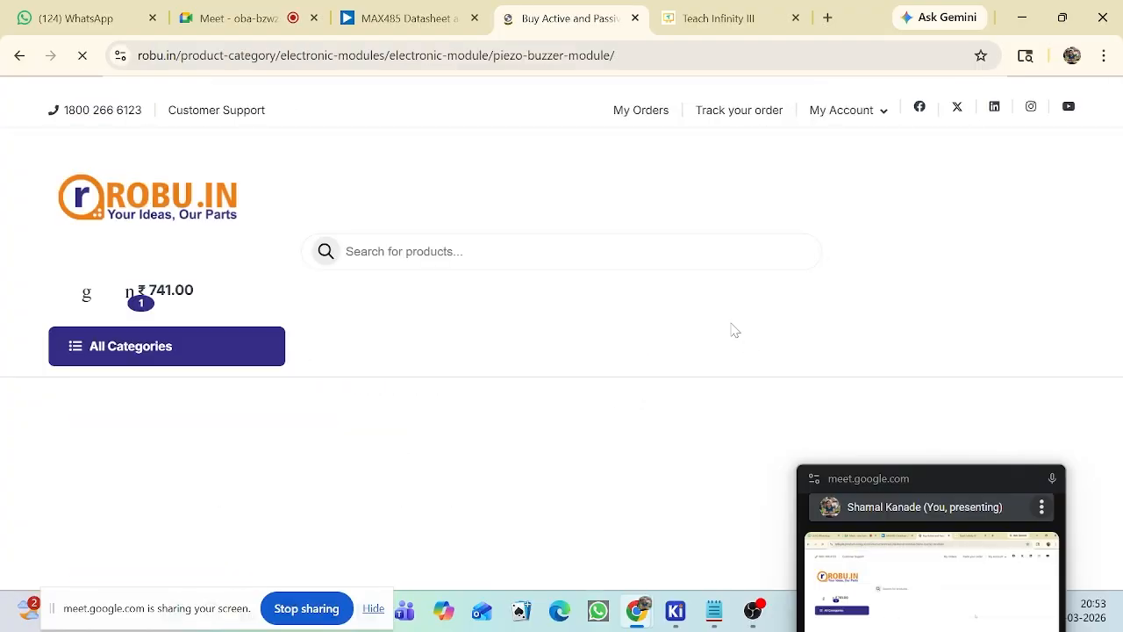
Step: Open the High Current Active Alarm Buzzer Driver Module from the Robu.in listing and examine its picture and specifications
{"action": "scroll", "coordinate": [631, 368], "scroll_direction": "down", "scroll_amount": 5}
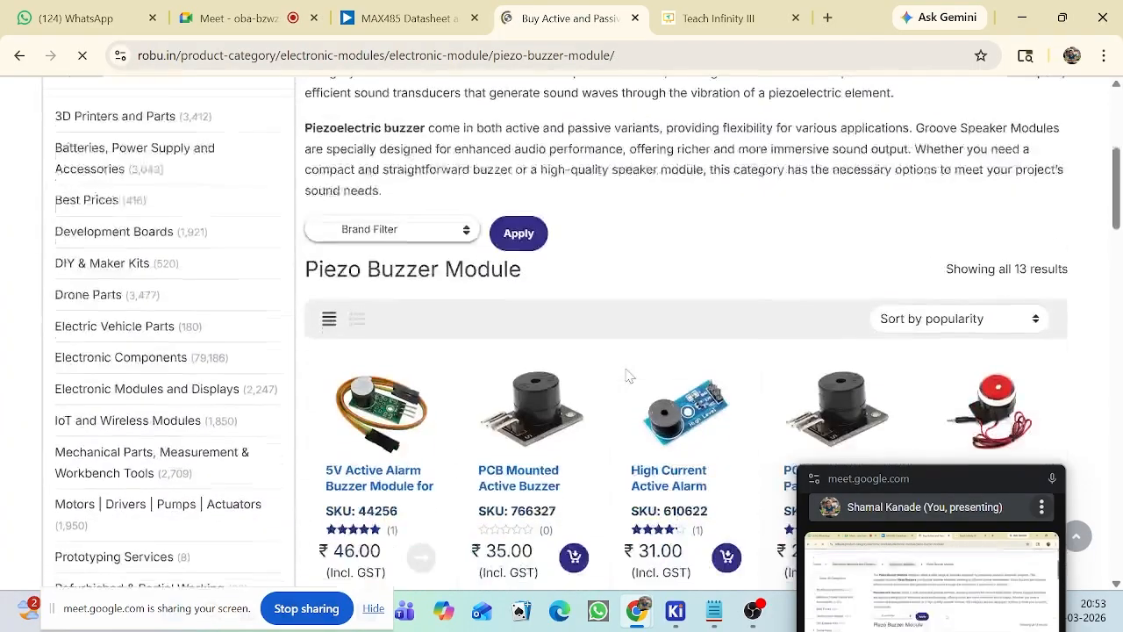
{"action": "scroll", "coordinate": [630, 376], "scroll_direction": "down", "scroll_amount": 3}
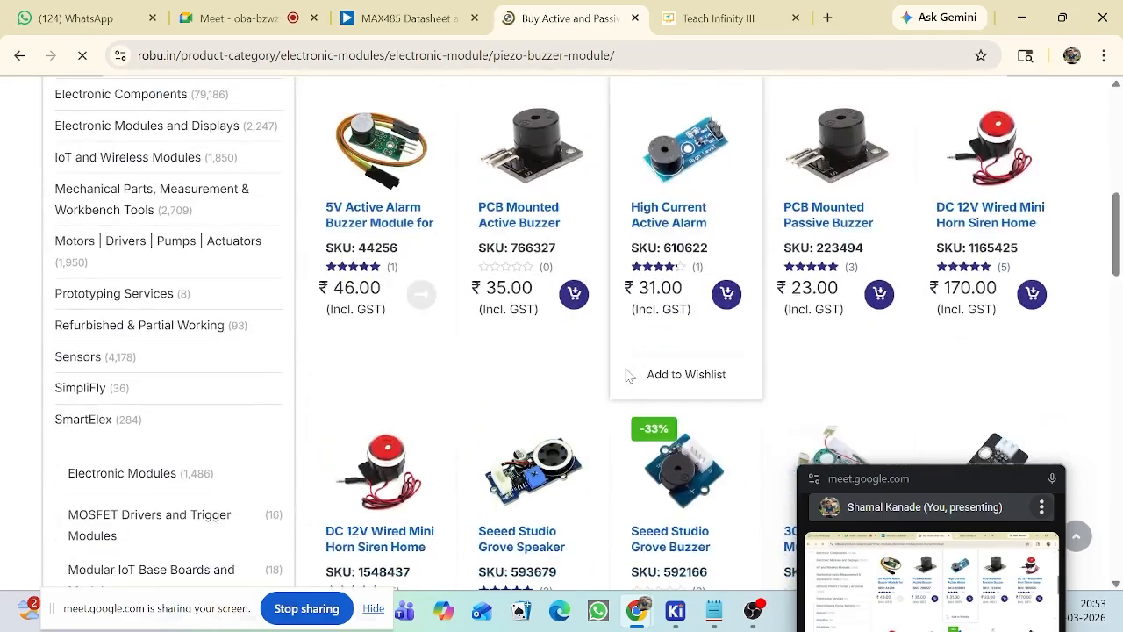
{"action": "left_click", "coordinate": [714, 156]}
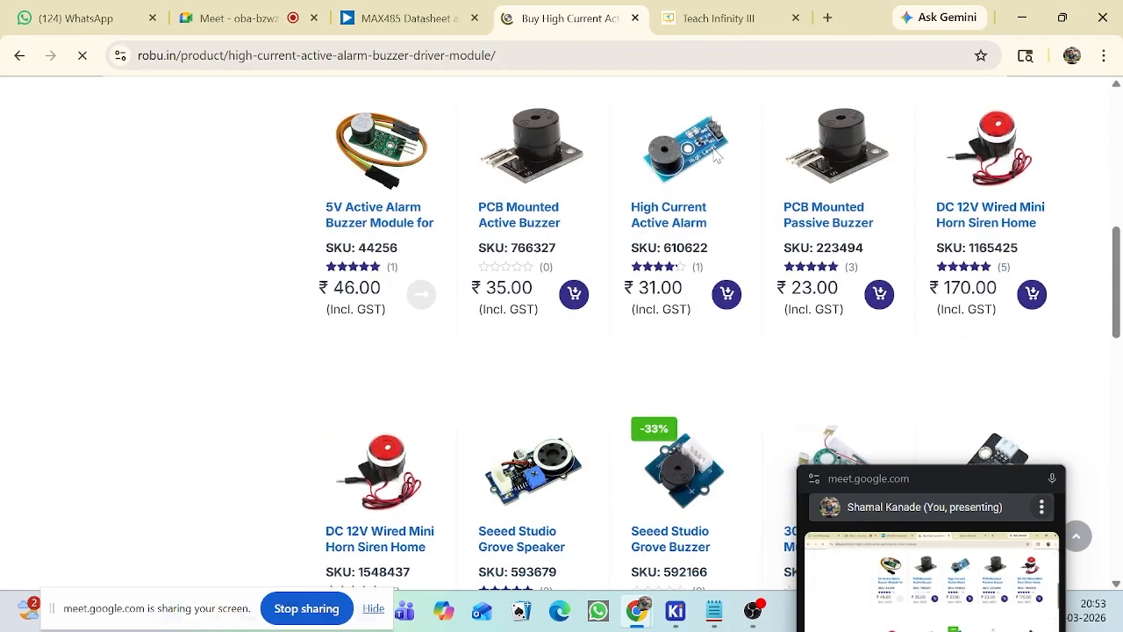
{"action": "scroll", "coordinate": [679, 254], "scroll_direction": "down", "scroll_amount": 7}
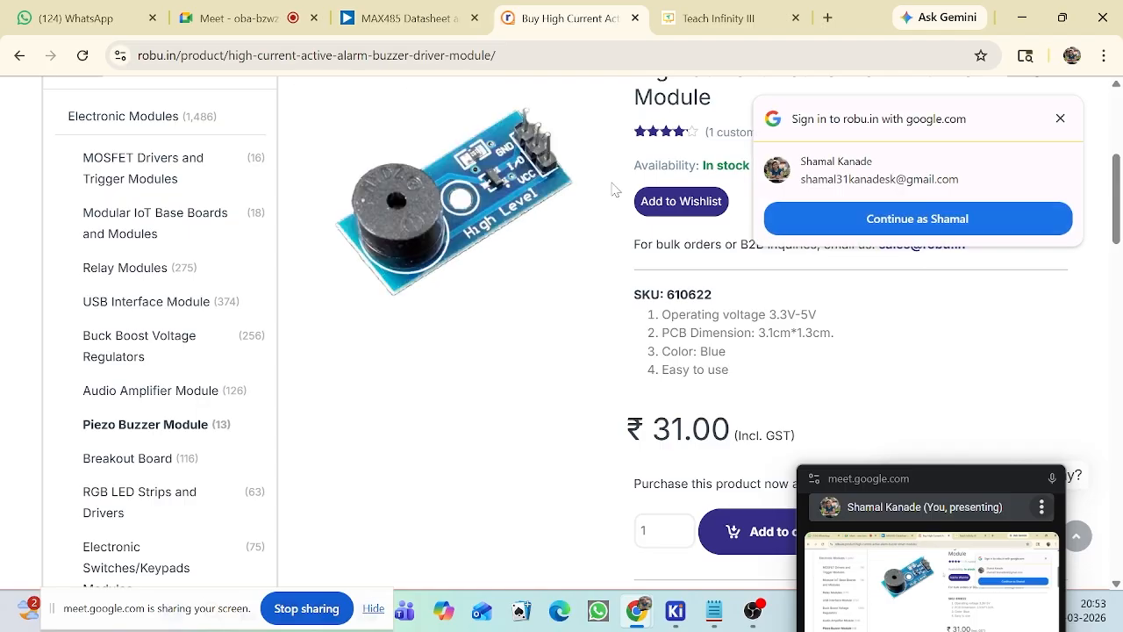
Step: Switch back to the Sensor Interface sheet in the Schematic Editor and shift the floating meeting window away from the drawing
{"action": "left_click", "coordinate": [402, 20]}
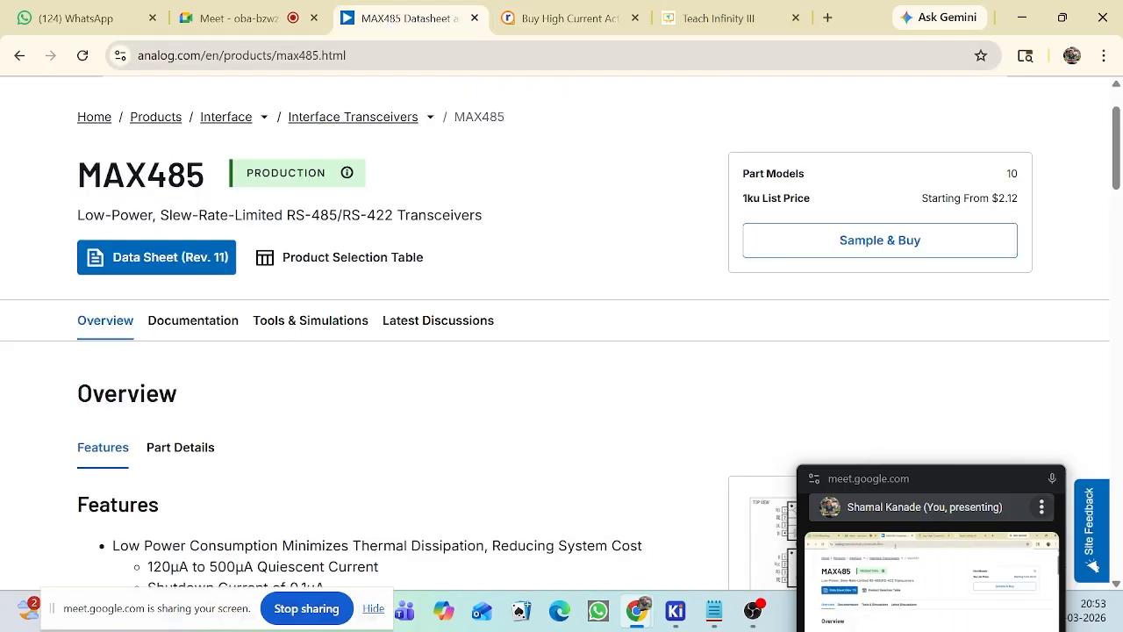
{"action": "left_click", "coordinate": [233, 18]}
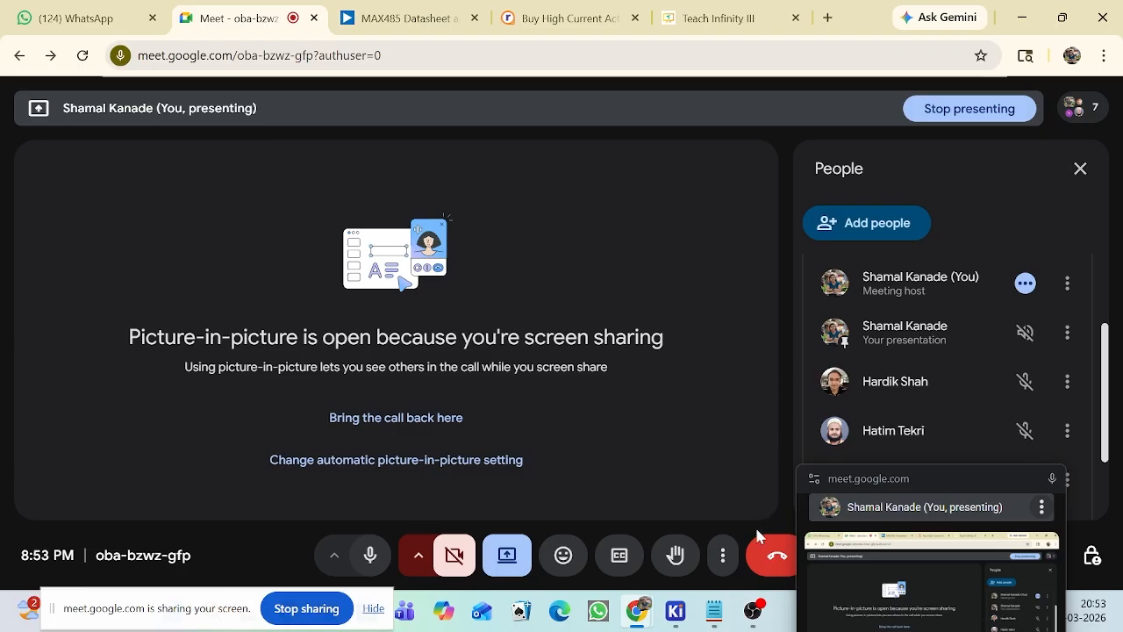
{"action": "mouse_move", "coordinate": [693, 602]}
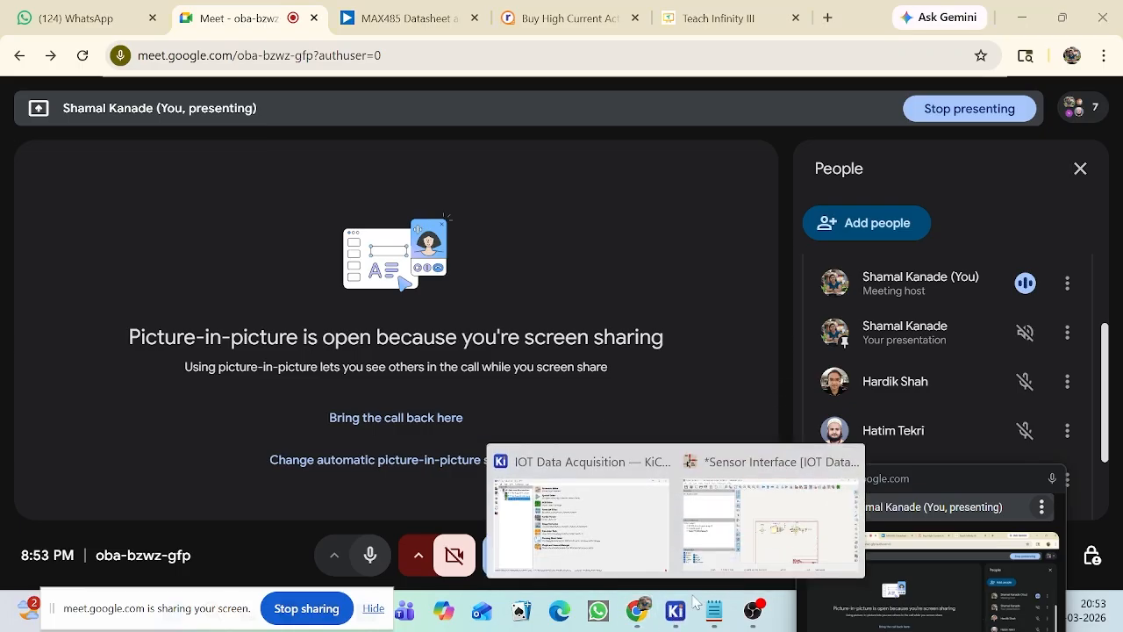
{"action": "left_click", "coordinate": [722, 562]}
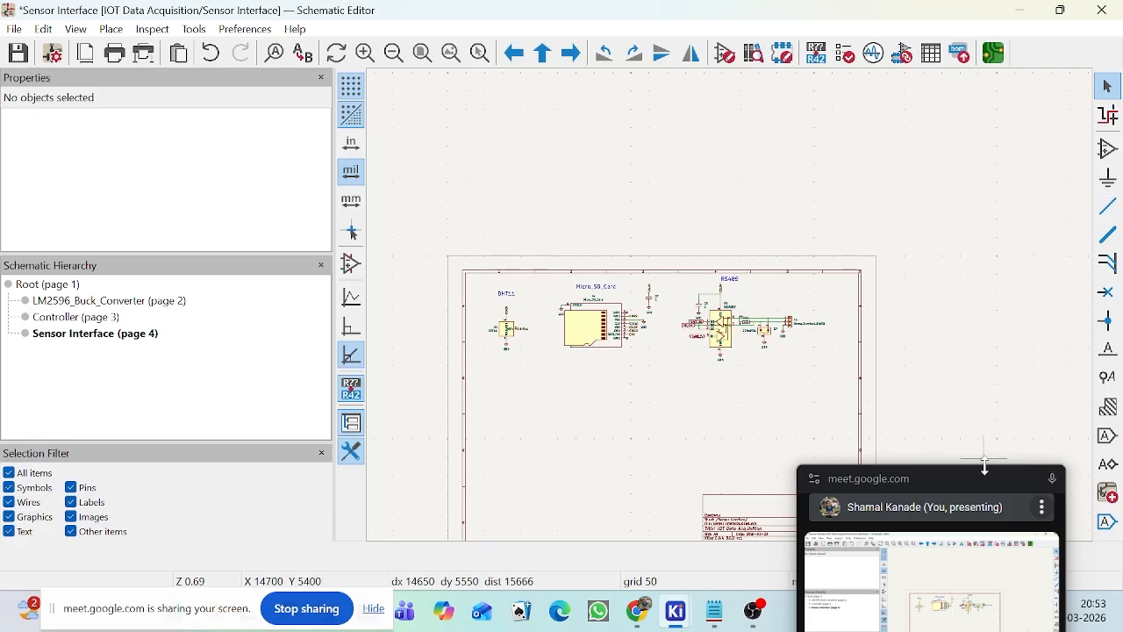
{"action": "left_click_drag", "start_coordinate": [981, 475], "coordinate": [1001, 513]}
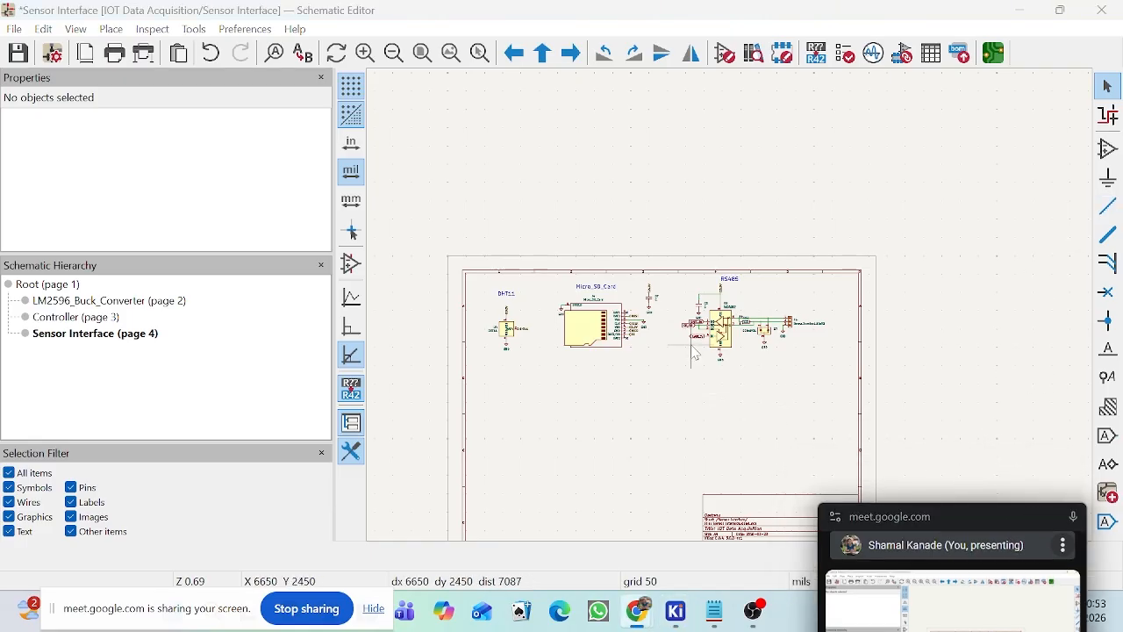
Step: Place a 2N7002 N-channel MOSFET symbol in the empty area below the Micro_SD_Card circuit, at about X 3900, Y 4200 mils
{"action": "scroll", "coordinate": [696, 351], "scroll_direction": "up", "scroll_amount": 2}
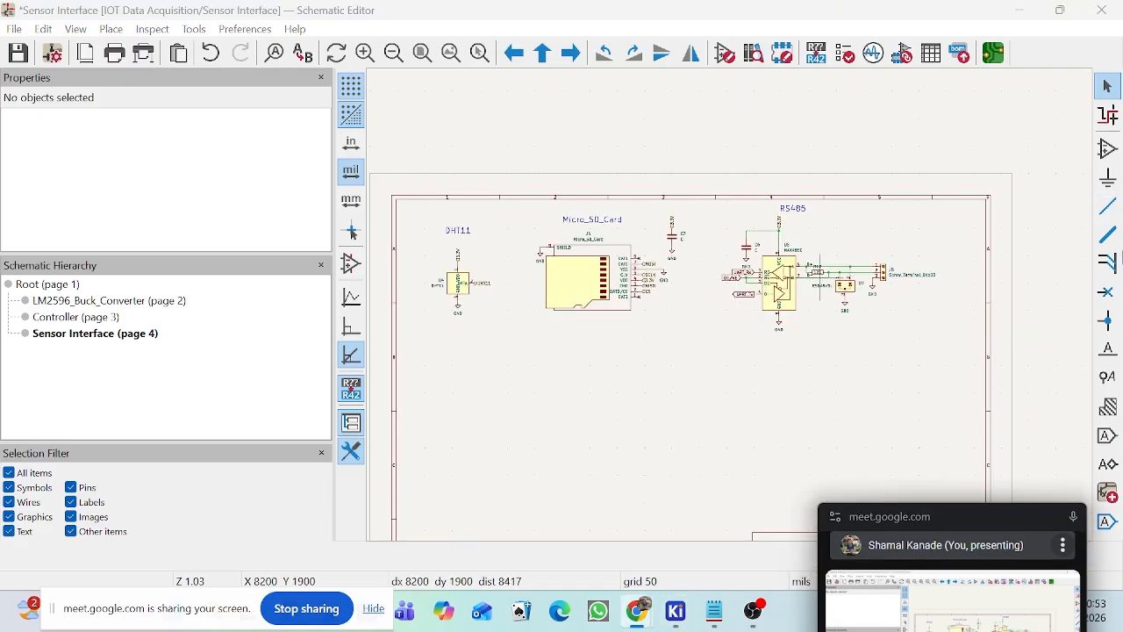
{"action": "left_click", "coordinate": [1110, 156]}
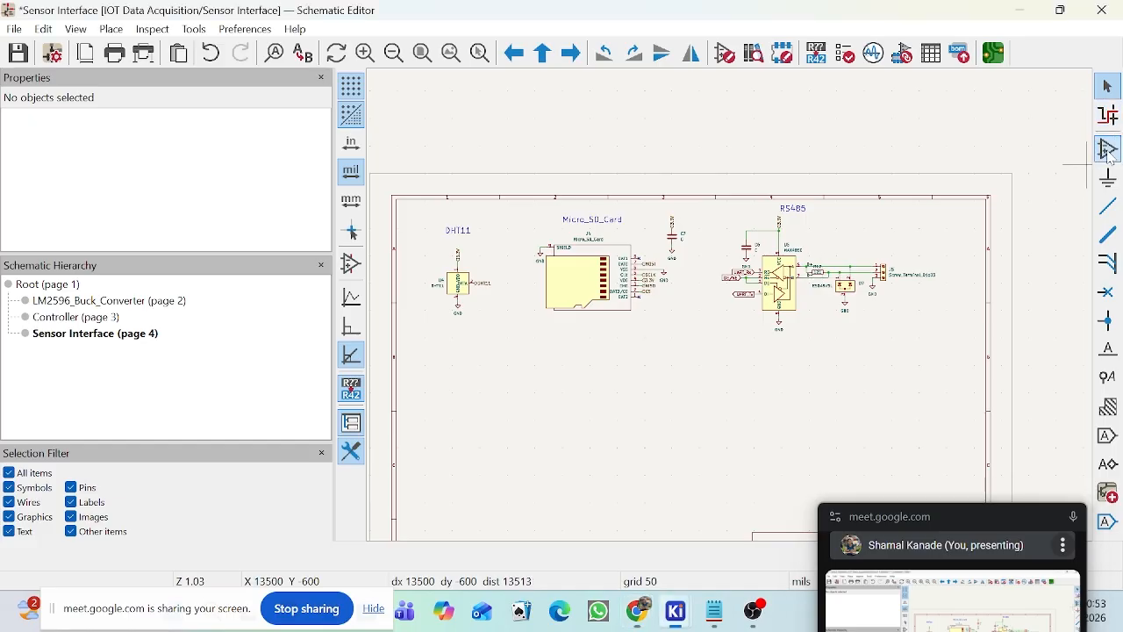
{"action": "left_click", "coordinate": [647, 414]}
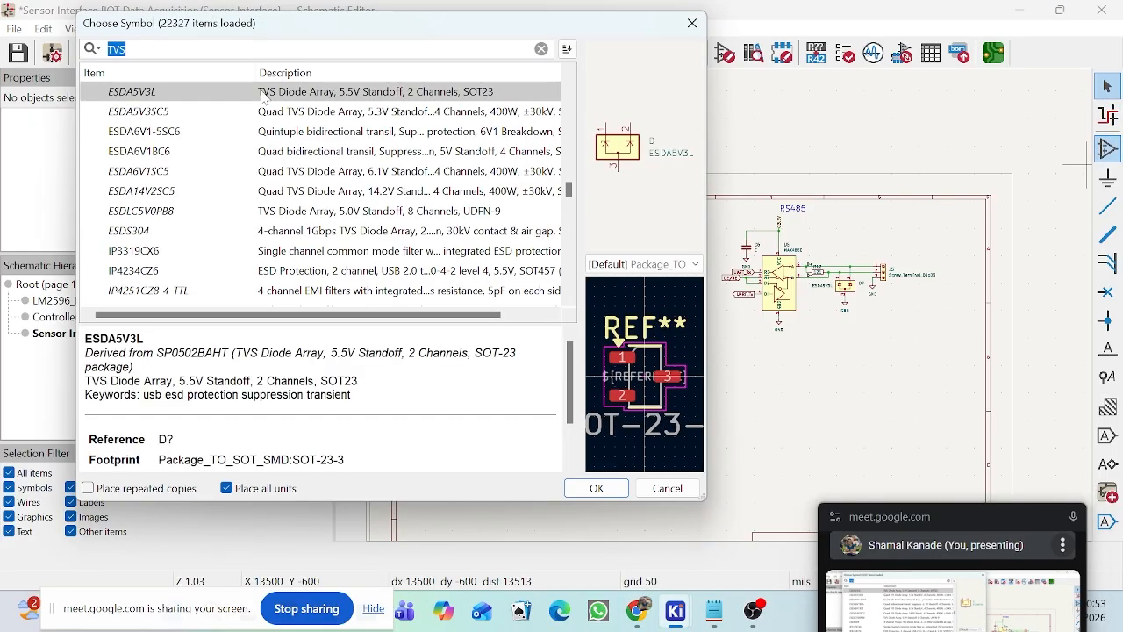
{"action": "type", "text": "2N"}
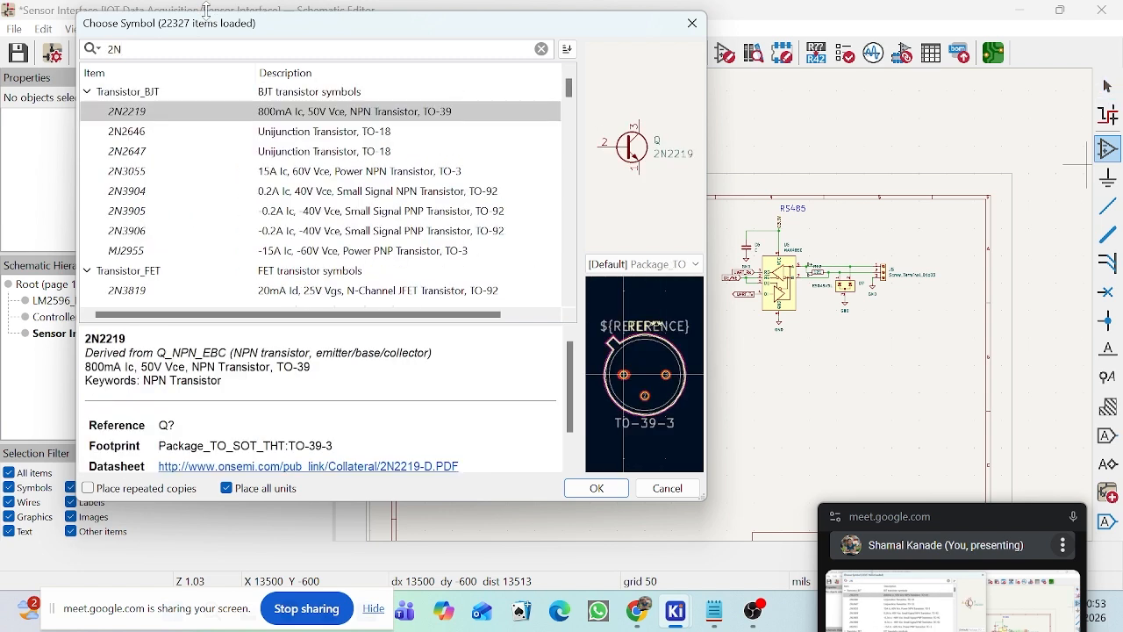
{"action": "type", "text": "7002"}
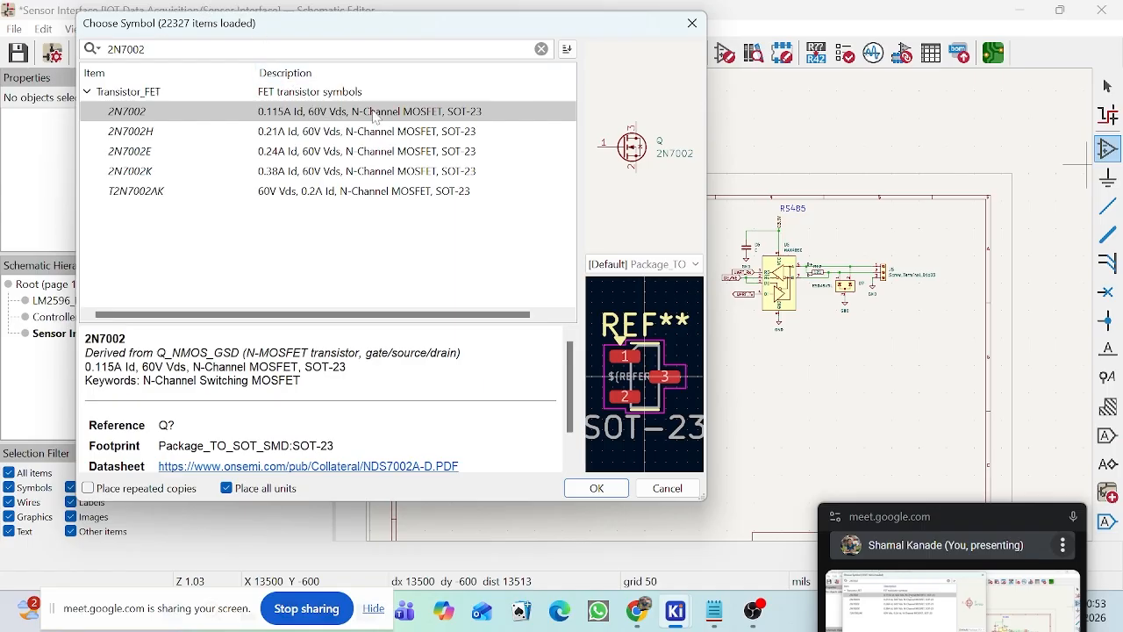
{"action": "left_click", "coordinate": [601, 491]}
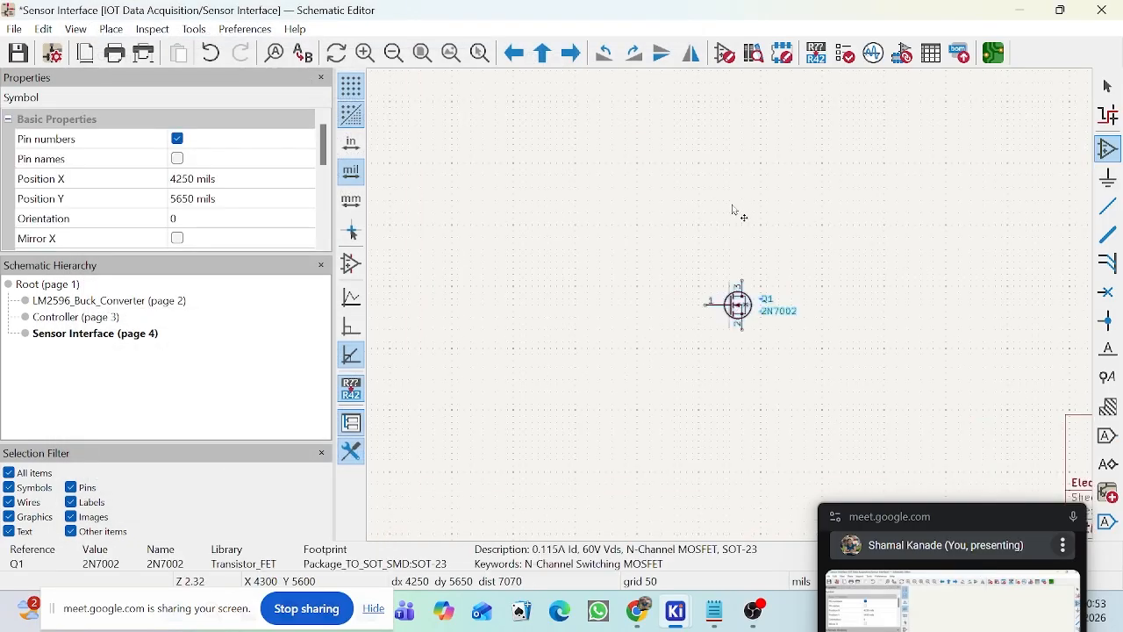
{"action": "scroll", "coordinate": [733, 307], "scroll_direction": "up", "scroll_amount": 5}
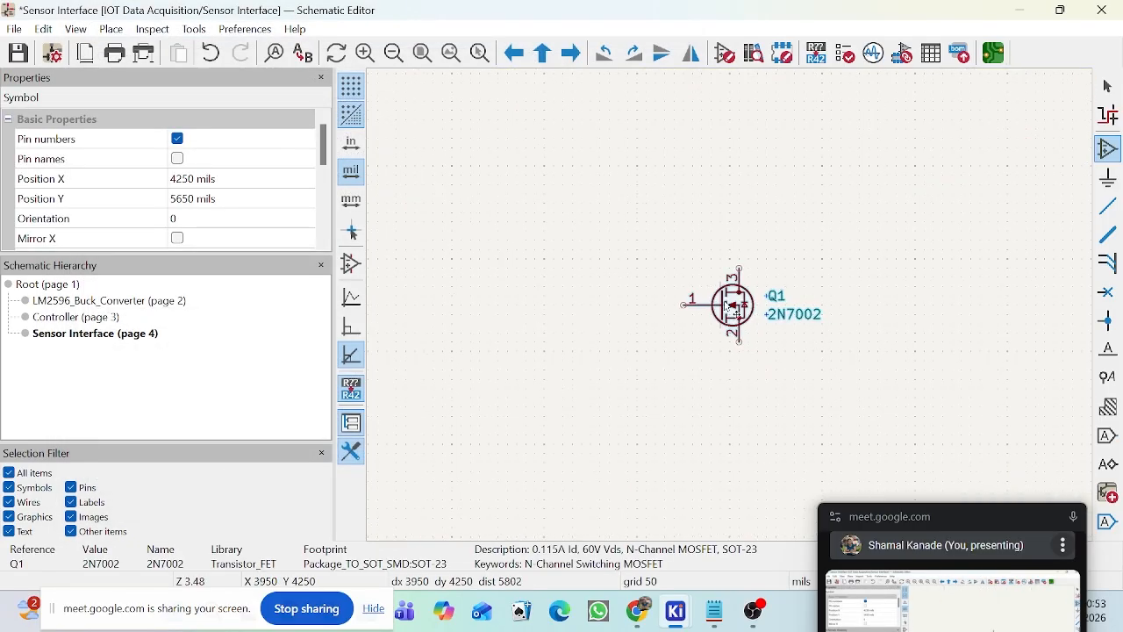
{"action": "left_click", "coordinate": [719, 304]}
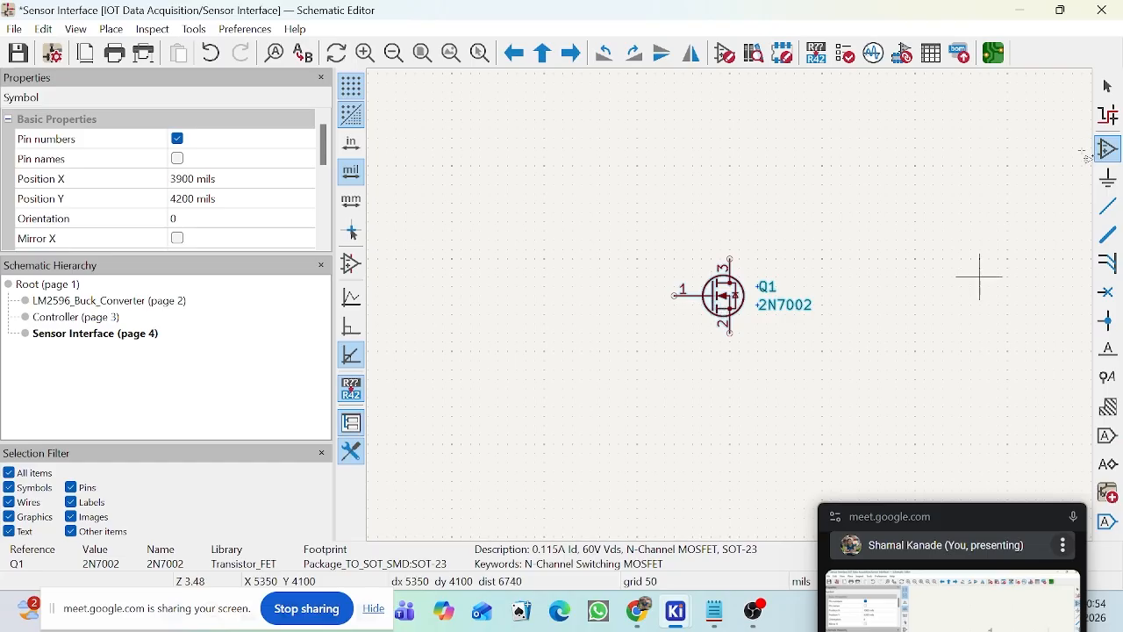
{"action": "left_click", "coordinate": [1108, 88]}
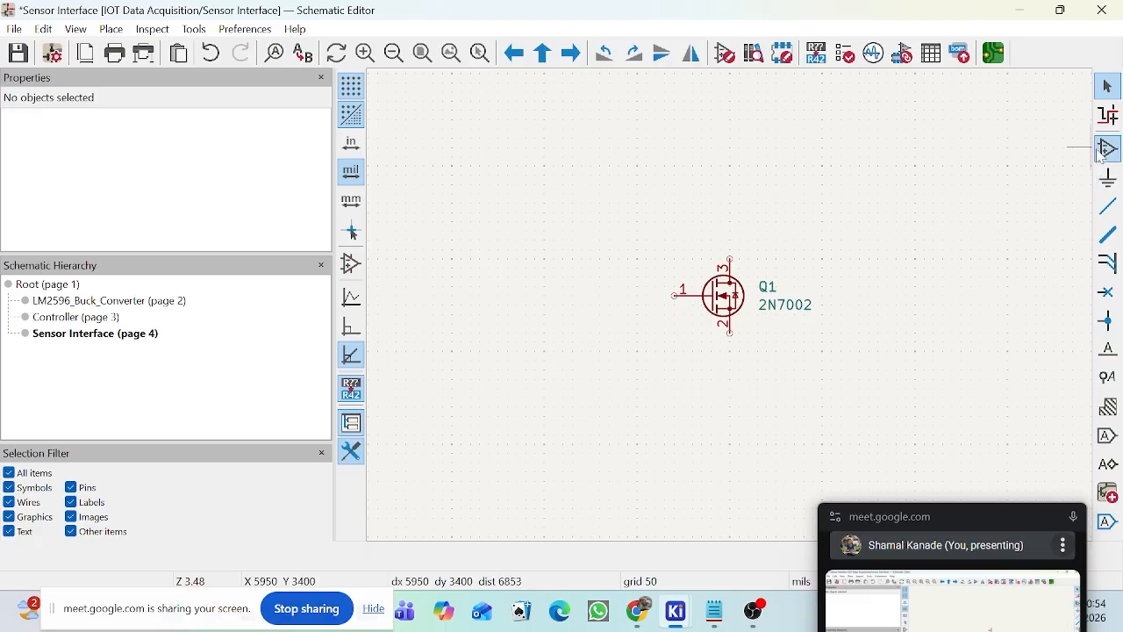
Step: Duplicate resistor R12 from the RS485 circuit and place the copy in line with the 2N7002's gate pin, at X 3350, Y 4200 mils
{"action": "scroll", "coordinate": [740, 295], "scroll_direction": "down", "scroll_amount": 3}
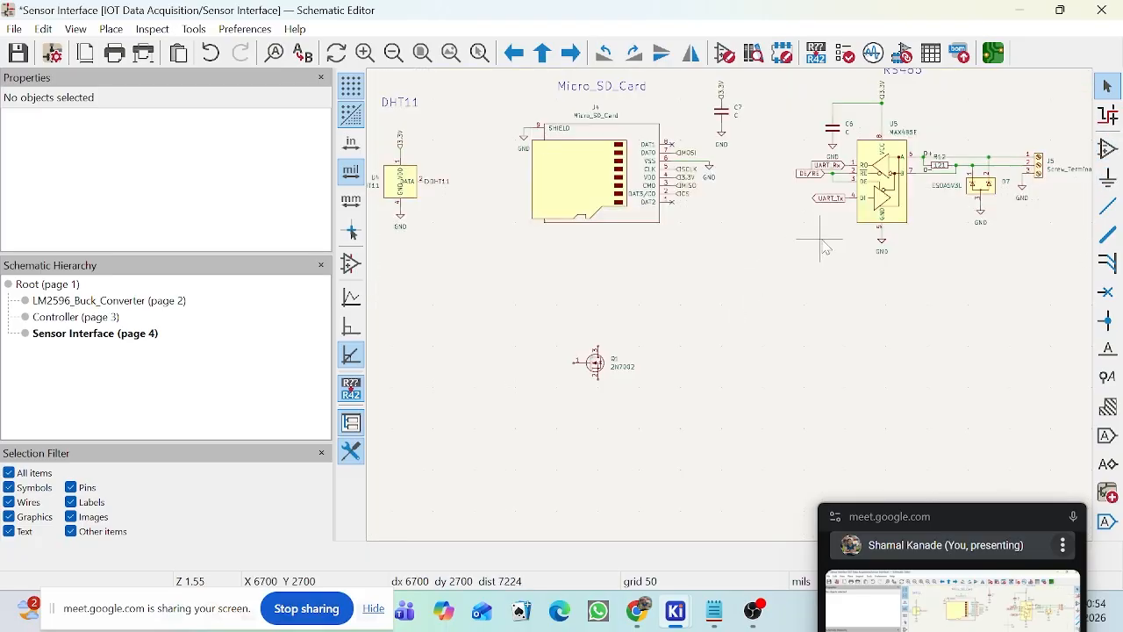
{"action": "scroll", "coordinate": [951, 181], "scroll_direction": "up", "scroll_amount": 3}
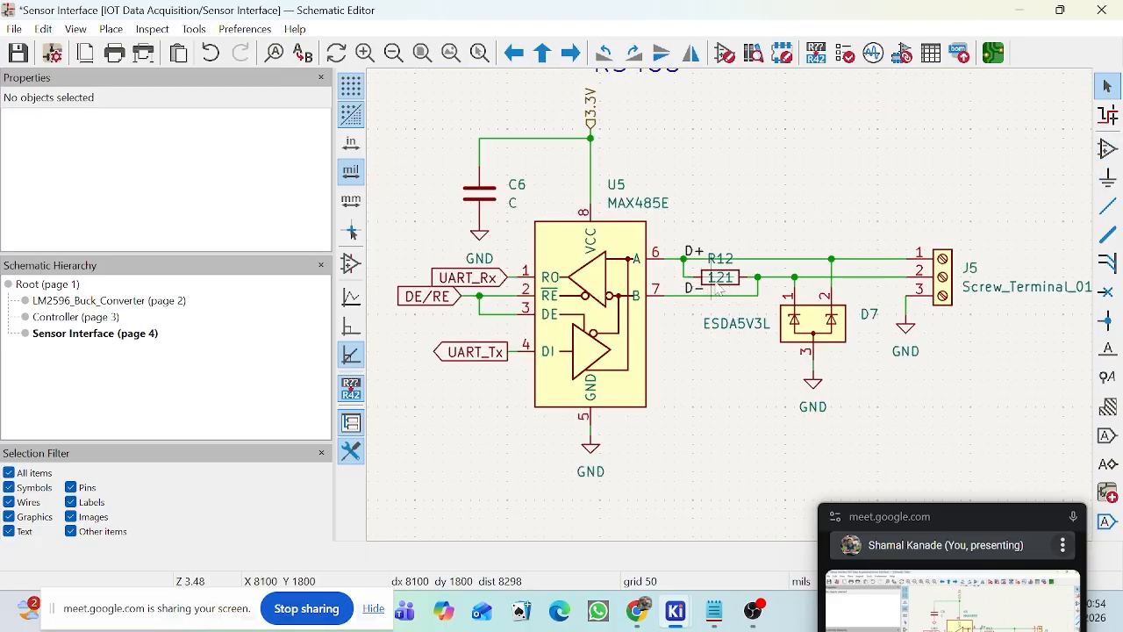
{"action": "left_click", "coordinate": [713, 289]}
{"action": "left_click", "coordinate": [714, 293]}
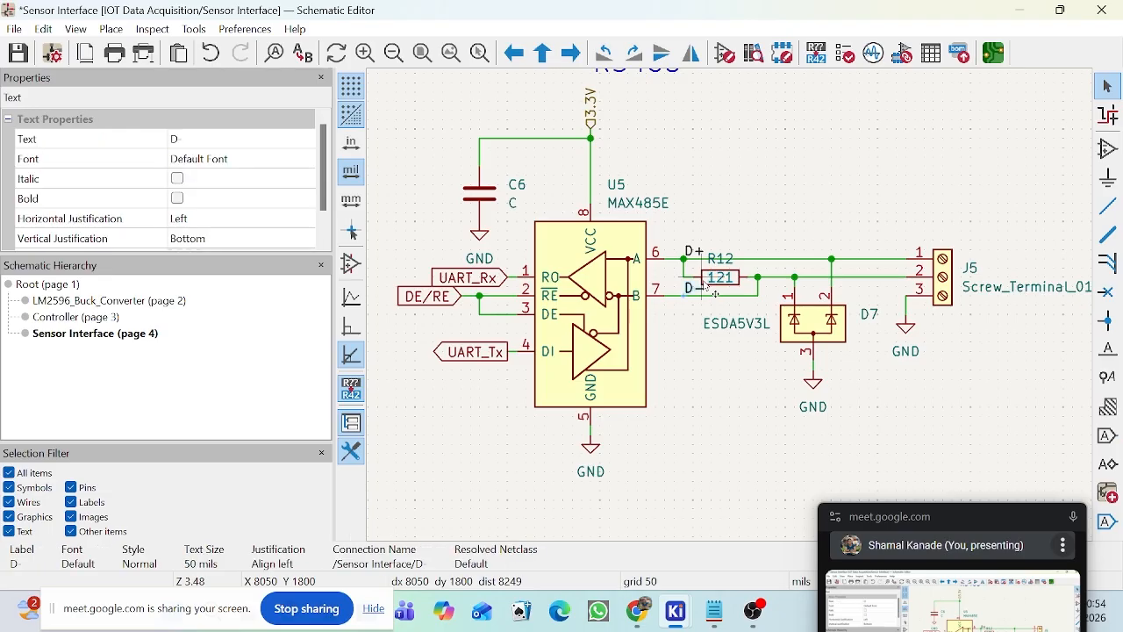
{"action": "scroll", "coordinate": [713, 289], "scroll_direction": "up", "scroll_amount": 5}
{"action": "left_click", "coordinate": [745, 305]}
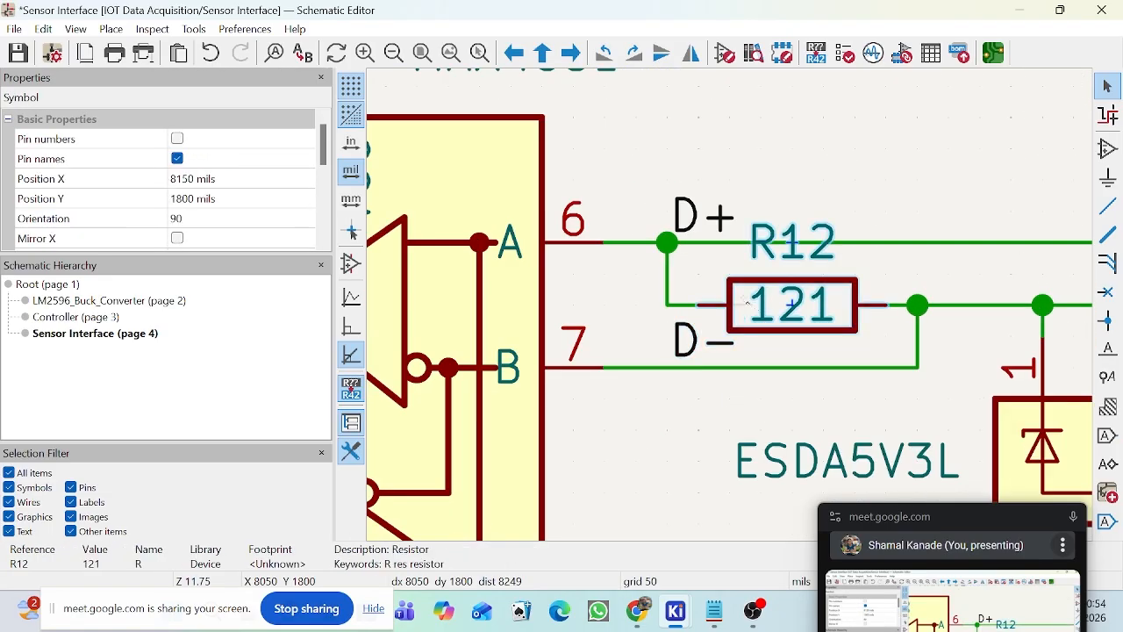
{"action": "key", "text": "ctrl+d"}
{"action": "scroll", "coordinate": [747, 303], "scroll_direction": "down", "scroll_amount": 6}
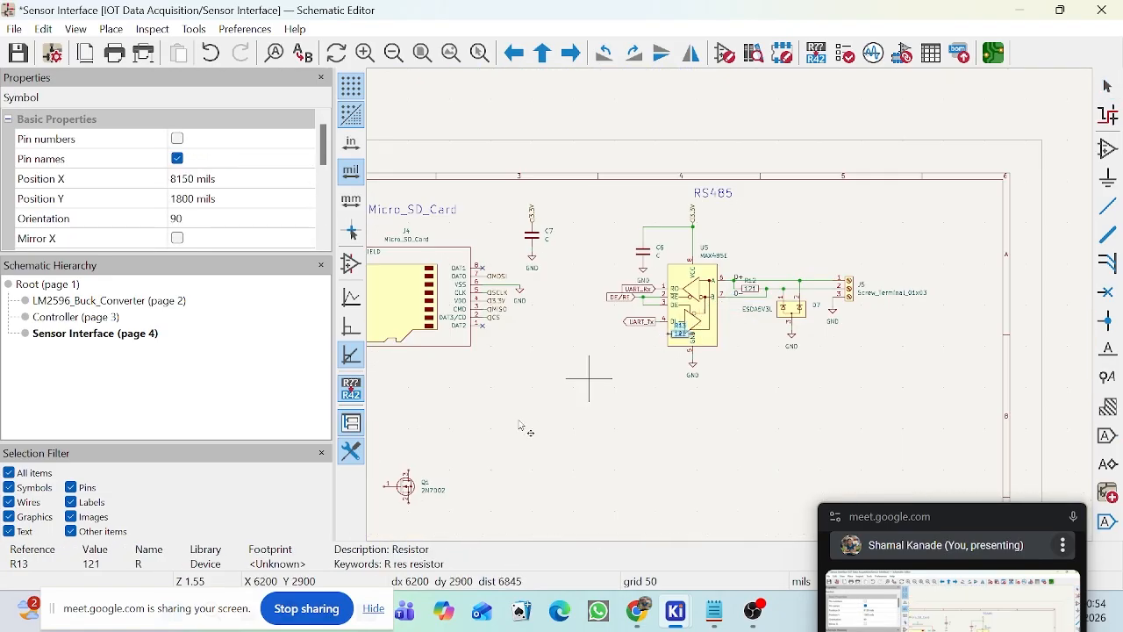
{"action": "scroll", "coordinate": [386, 483], "scroll_direction": "up", "scroll_amount": 3}
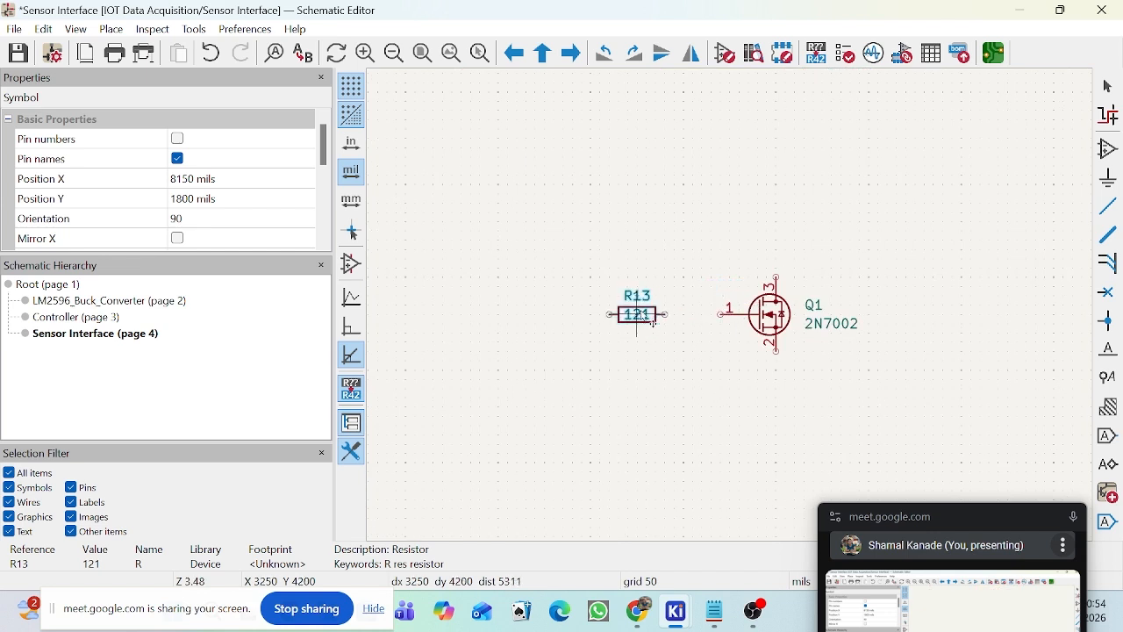
{"action": "scroll", "coordinate": [653, 323], "scroll_direction": "up", "scroll_amount": 4}
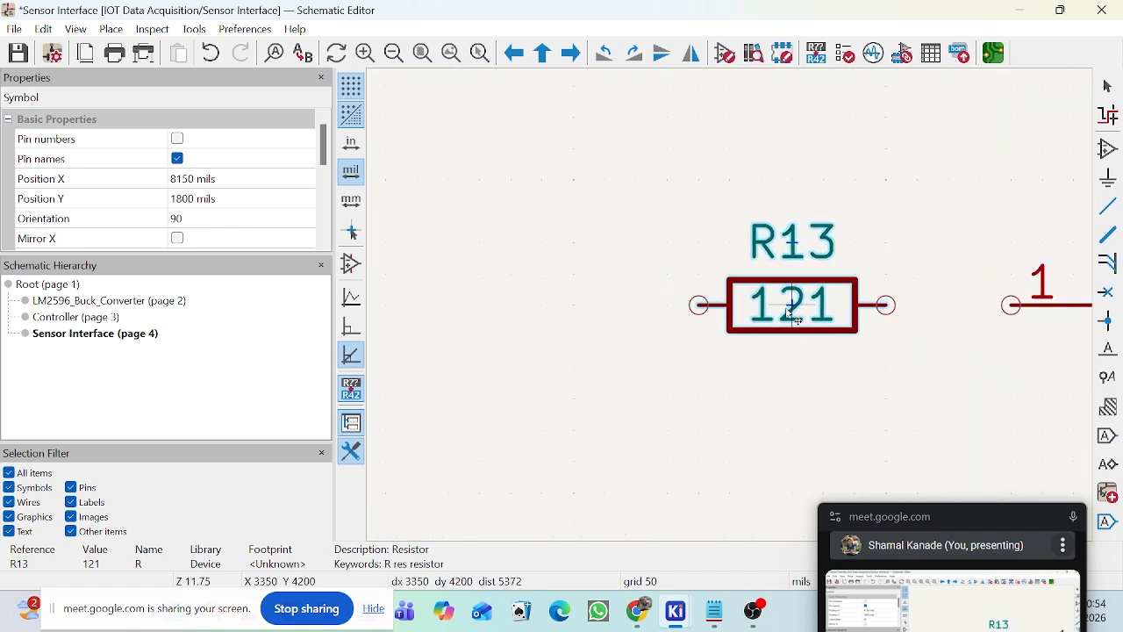
{"action": "left_click", "coordinate": [794, 318]}
Step: Set the value of the resistor beside the 2N7002's gate to 101
{"action": "left_click", "coordinate": [870, 265]}
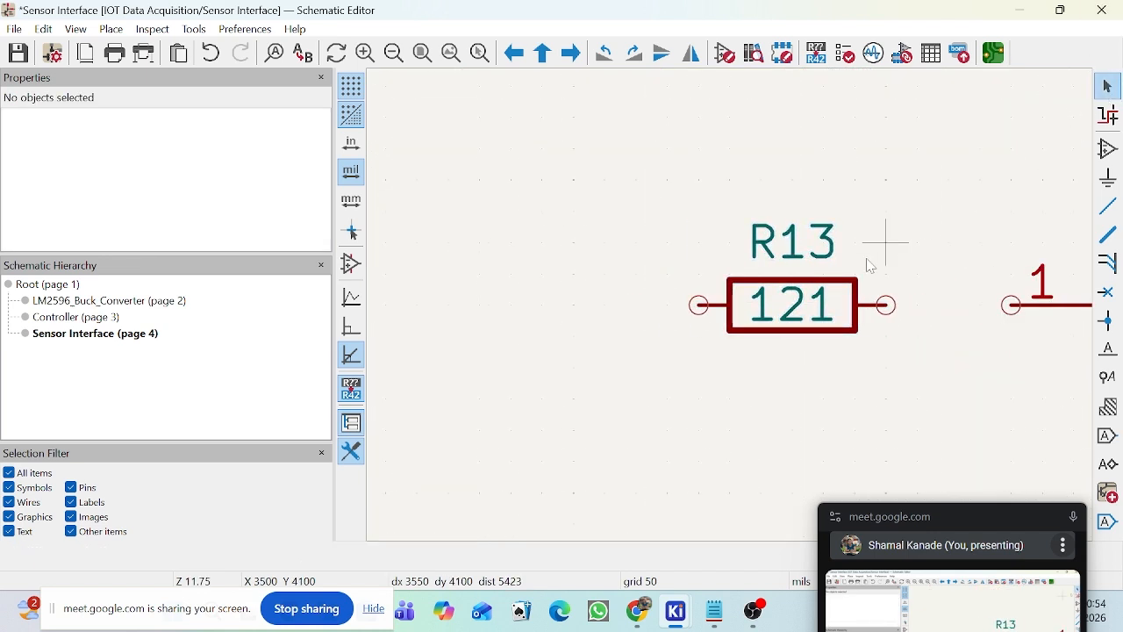
{"action": "double_click", "coordinate": [823, 321]}
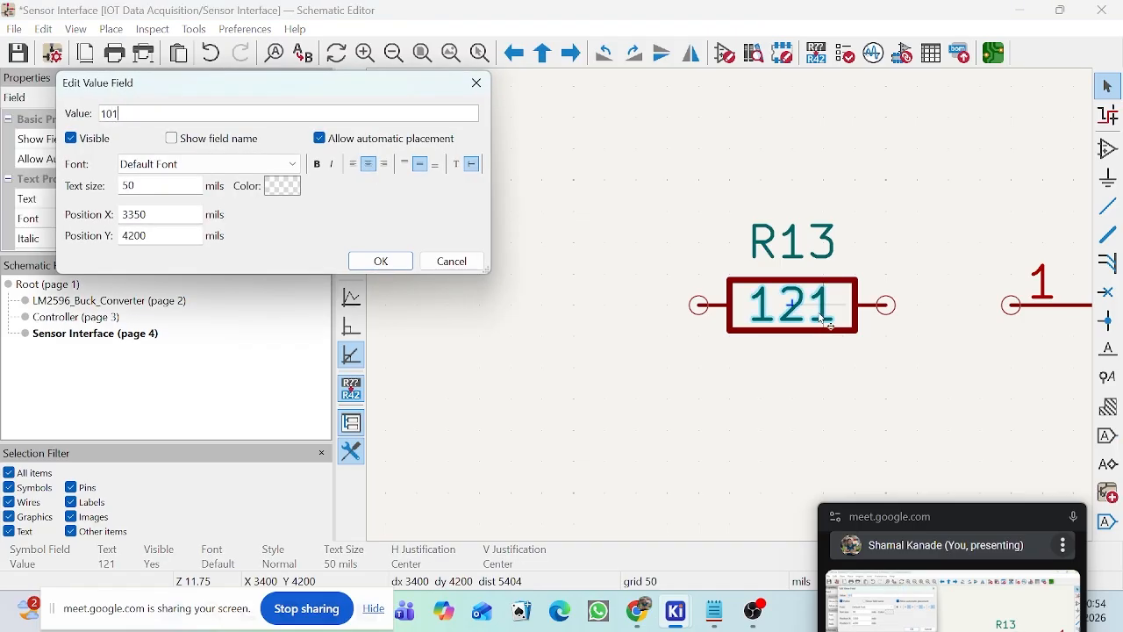
{"action": "left_click", "coordinate": [392, 266]}
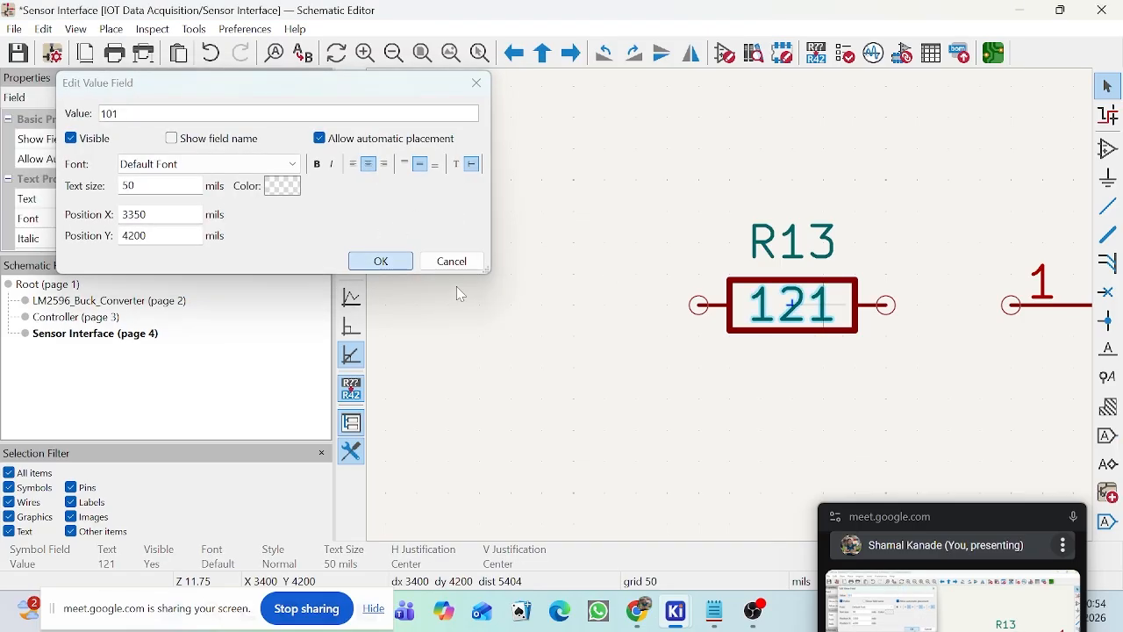
Step: Duplicate resistor R13, place the copy vertically at X 3600, Y 4400 mils between R13 and the MOSFET, and set its value to 104
{"action": "scroll", "coordinate": [538, 244], "scroll_direction": "down", "scroll_amount": 1}
{"action": "left_click", "coordinate": [751, 303]}
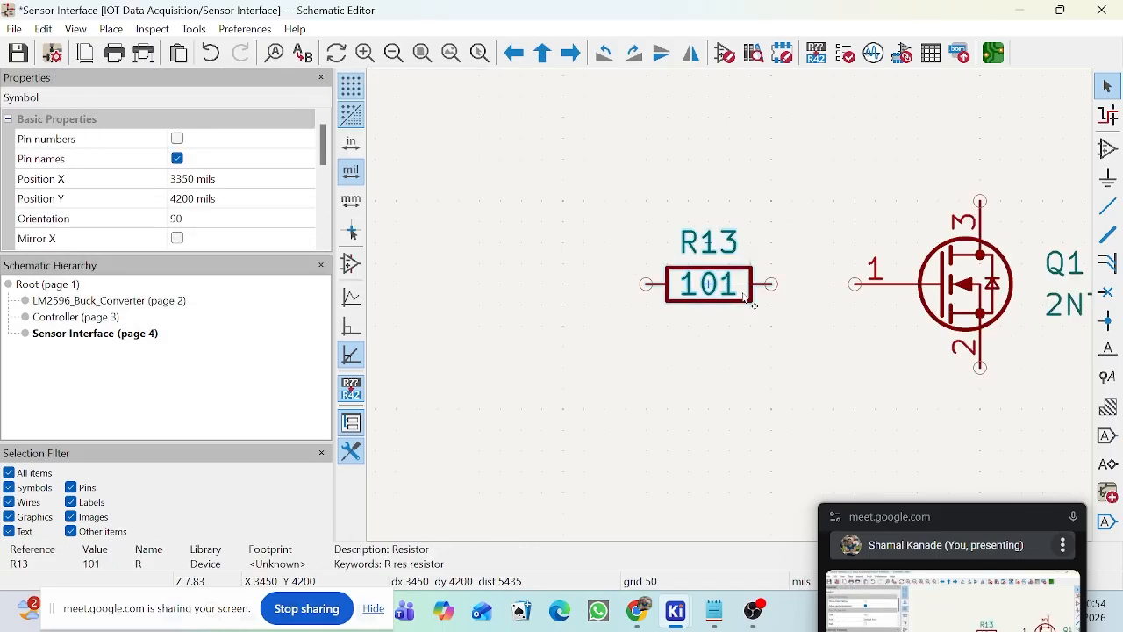
{"action": "key", "text": "ctrl+d"}
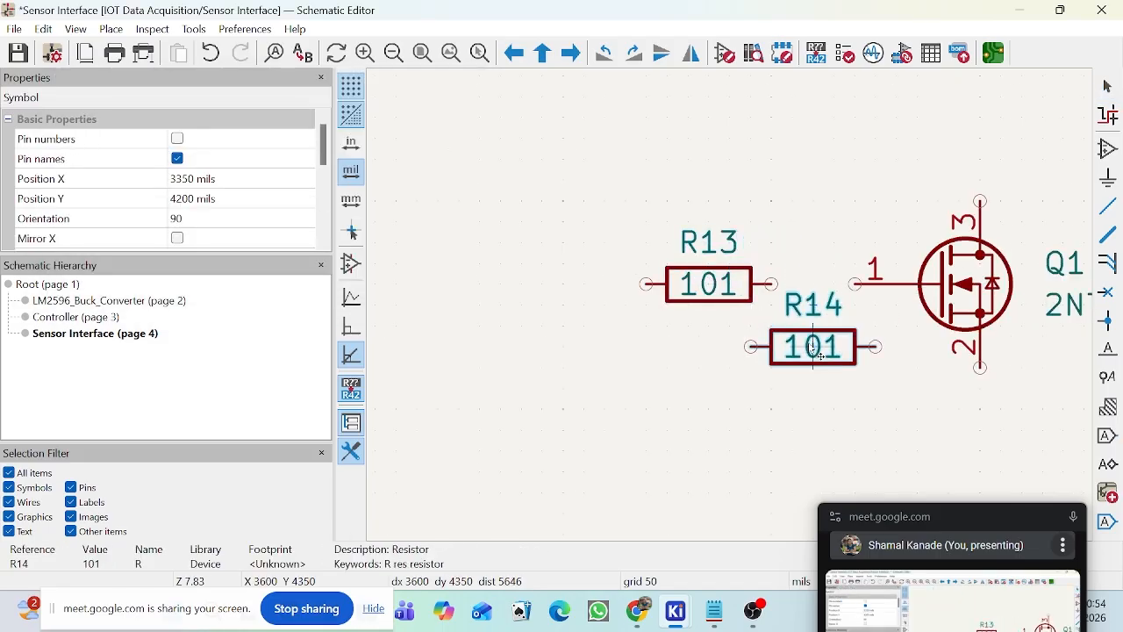
{"action": "key", "text": "r"}
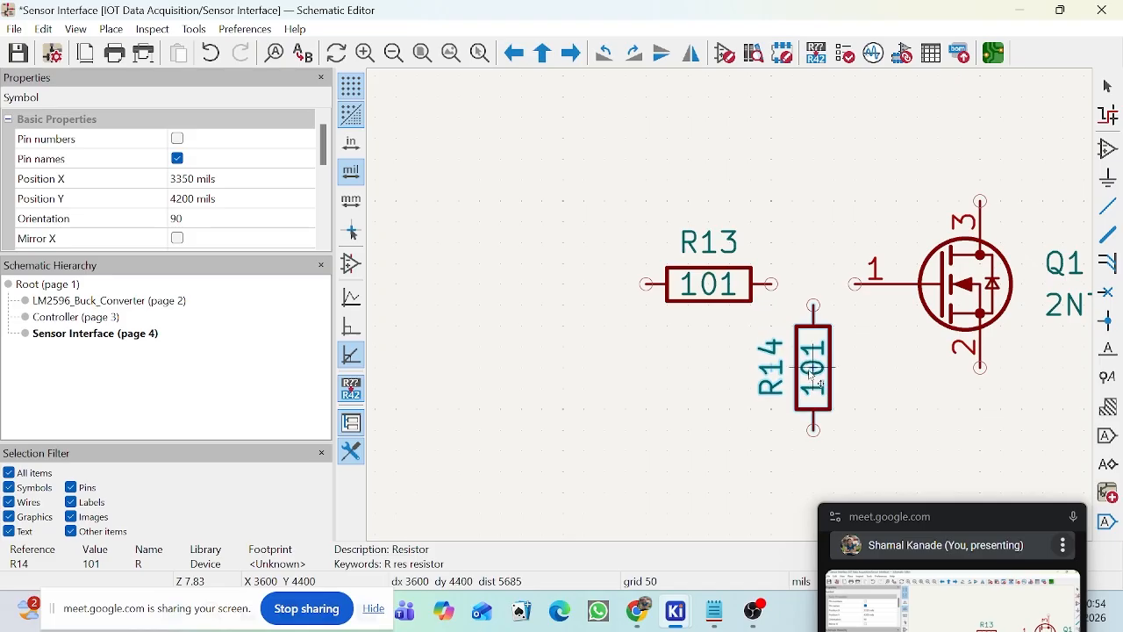
{"action": "left_click", "coordinate": [818, 384]}
{"action": "double_click", "coordinate": [820, 377]}
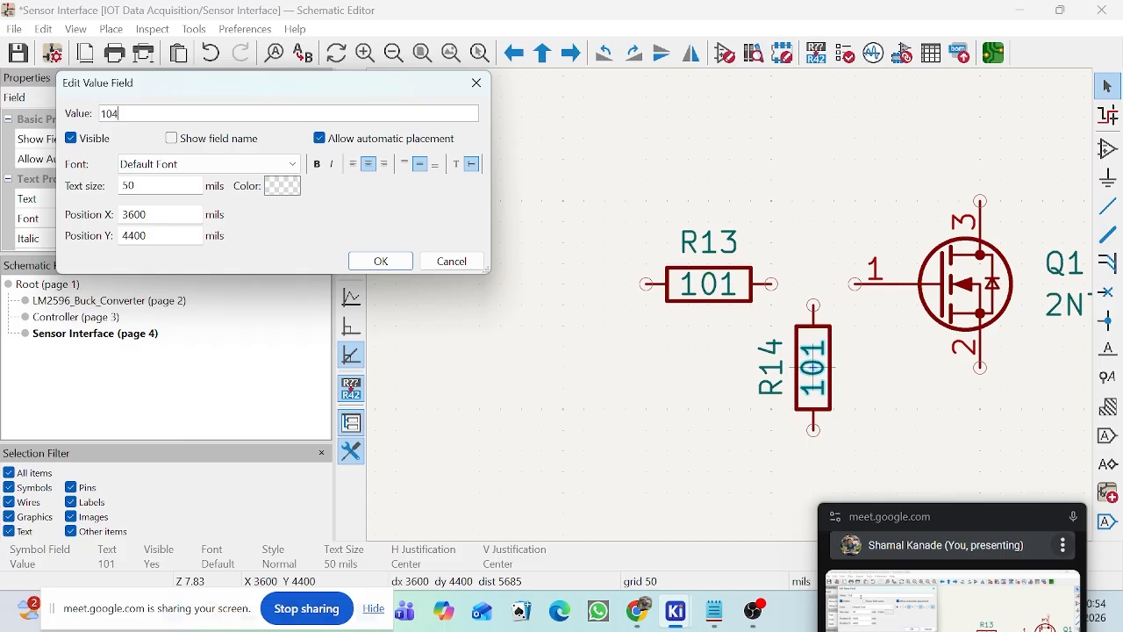
{"action": "left_click", "coordinate": [381, 261]}
Step: Wire R13 to the 2N7002's gate pin 1 and connect R14's upper pin to that wire
{"action": "scroll", "coordinate": [729, 307], "scroll_direction": "down", "scroll_amount": 3}
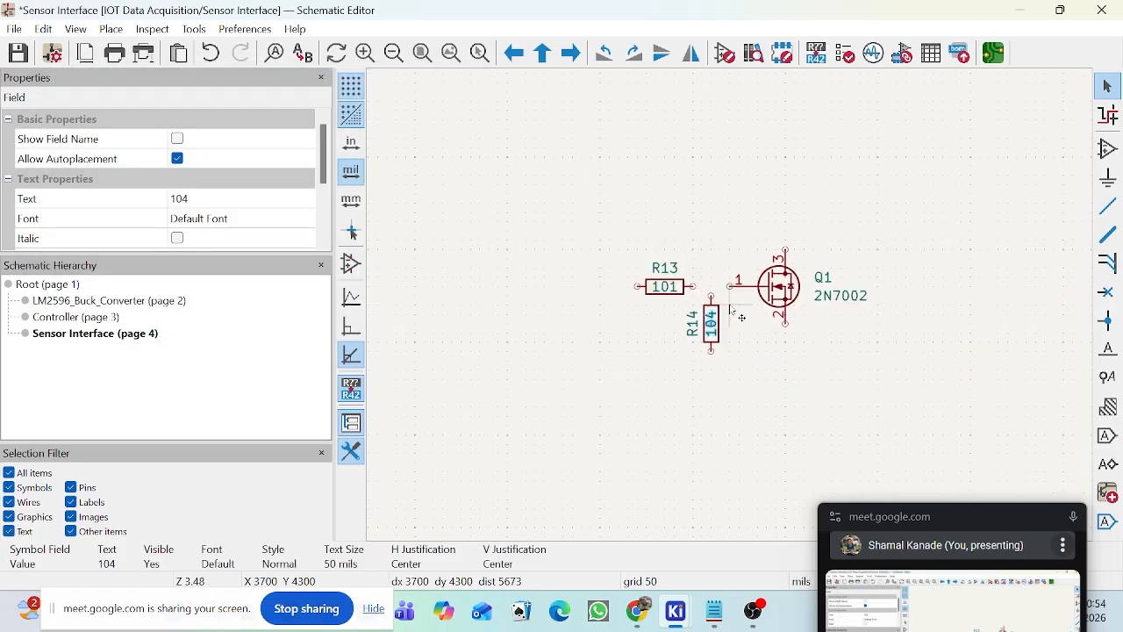
{"action": "scroll", "coordinate": [733, 313], "scroll_direction": "up", "scroll_amount": 2}
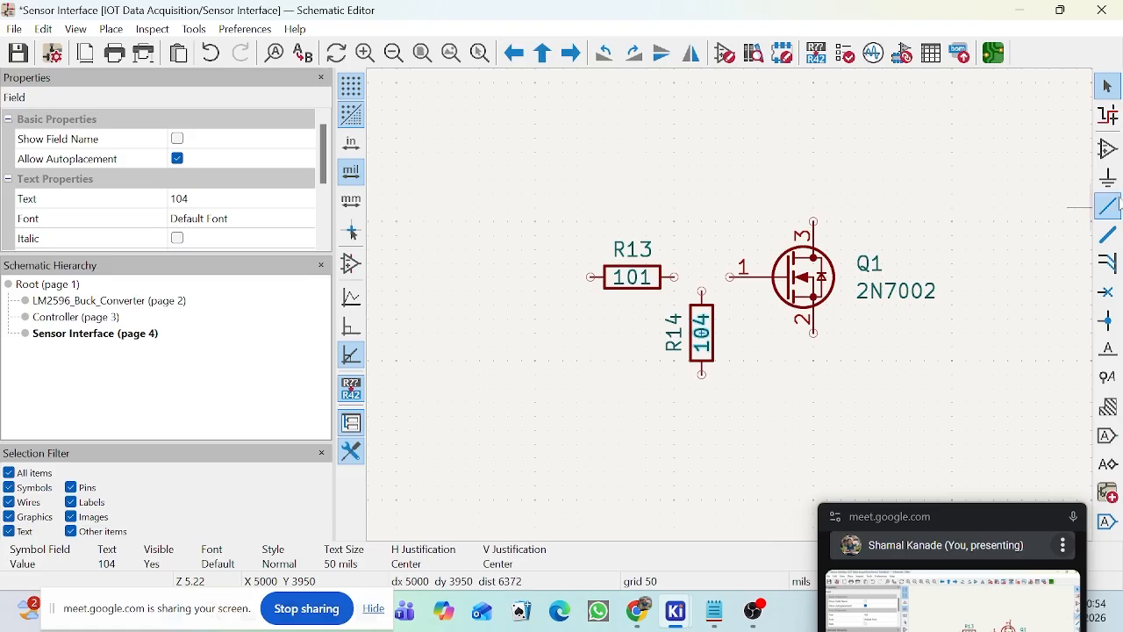
{"action": "left_click", "coordinate": [1107, 205]}
{"action": "scroll", "coordinate": [708, 281], "scroll_direction": "up", "scroll_amount": 5}
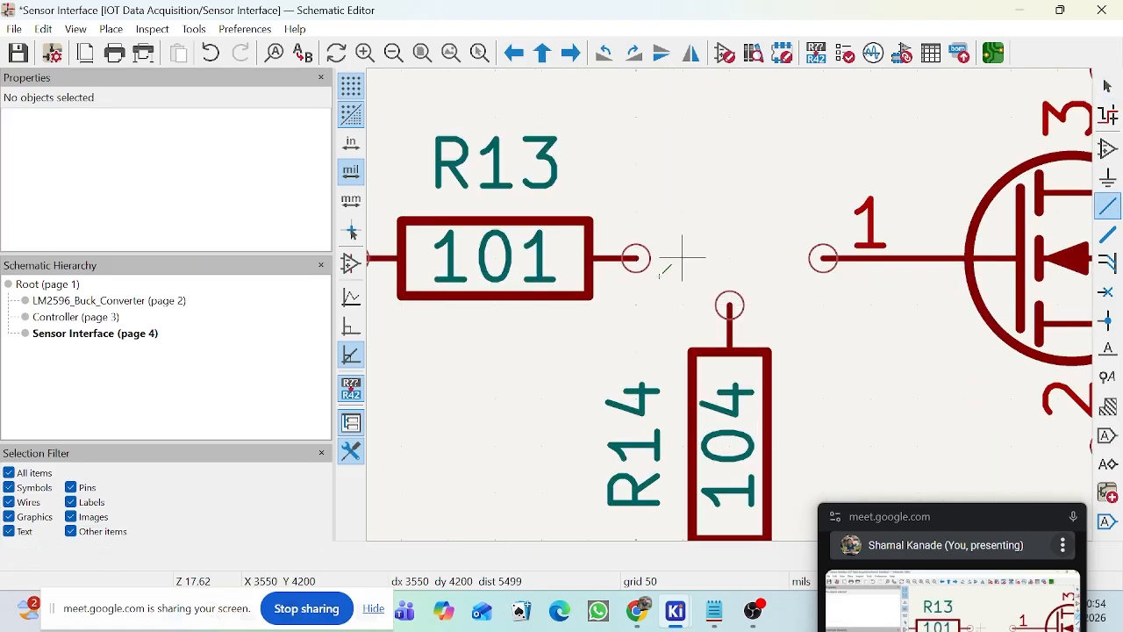
{"action": "left_click", "coordinate": [636, 258]}
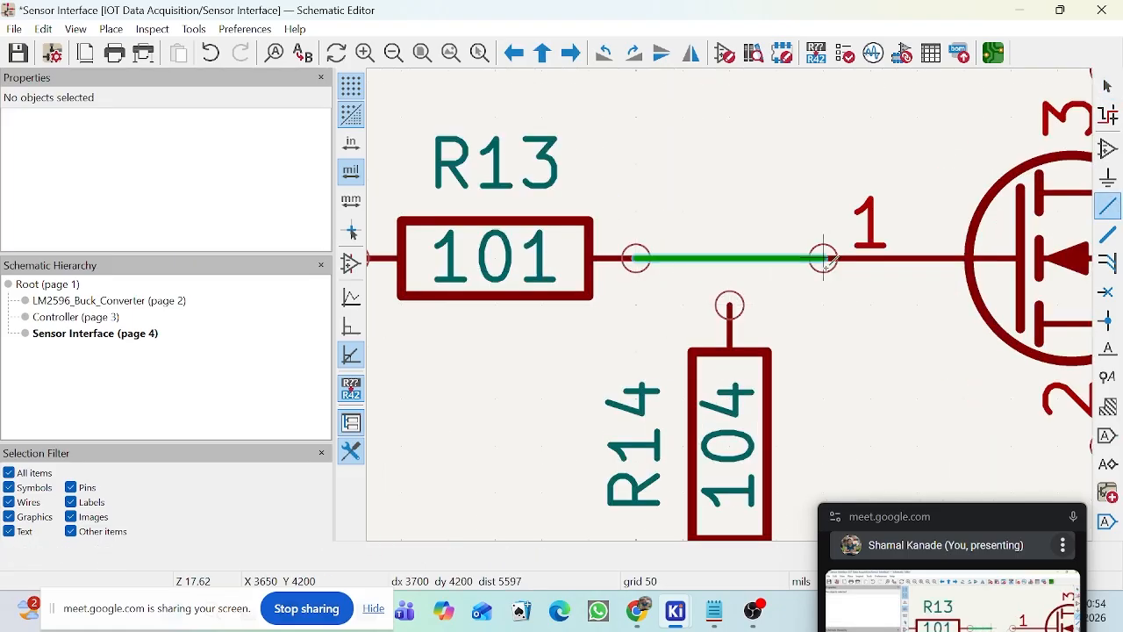
{"action": "left_click", "coordinate": [823, 258]}
{"action": "left_click", "coordinate": [731, 306]}
{"action": "left_click", "coordinate": [731, 259]}
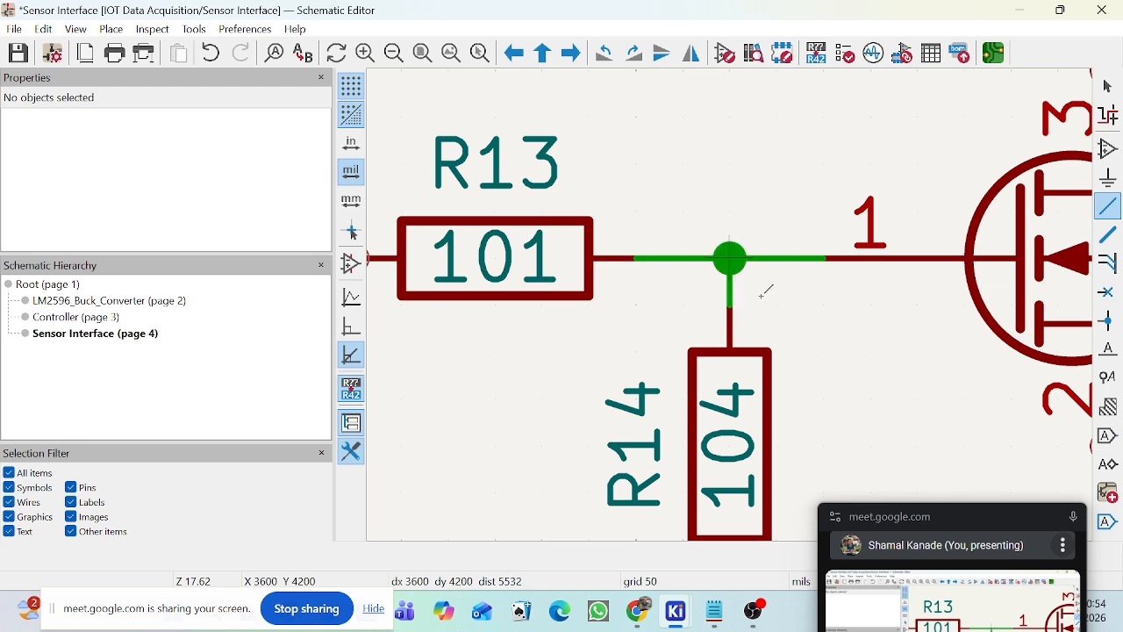
Step: Wire the 2N7002's source pin 2 around to the lower pin of R14
{"action": "scroll", "coordinate": [746, 281], "scroll_direction": "down", "scroll_amount": 4}
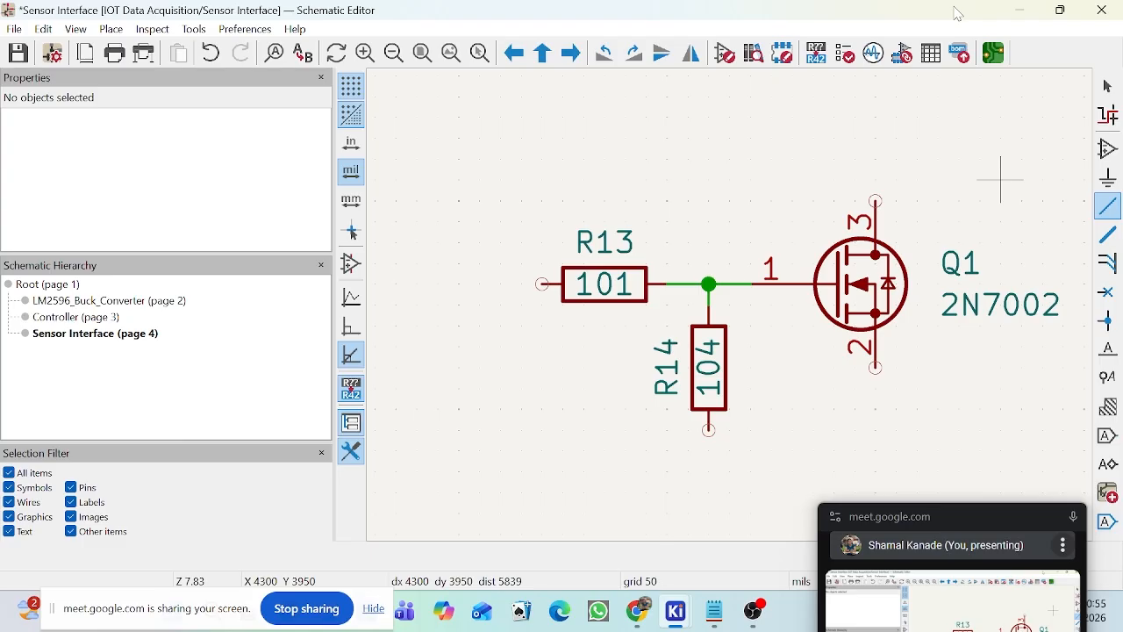
{"action": "left_click", "coordinate": [876, 367]}
{"action": "scroll", "coordinate": [876, 395], "scroll_direction": "down", "scroll_amount": 3}
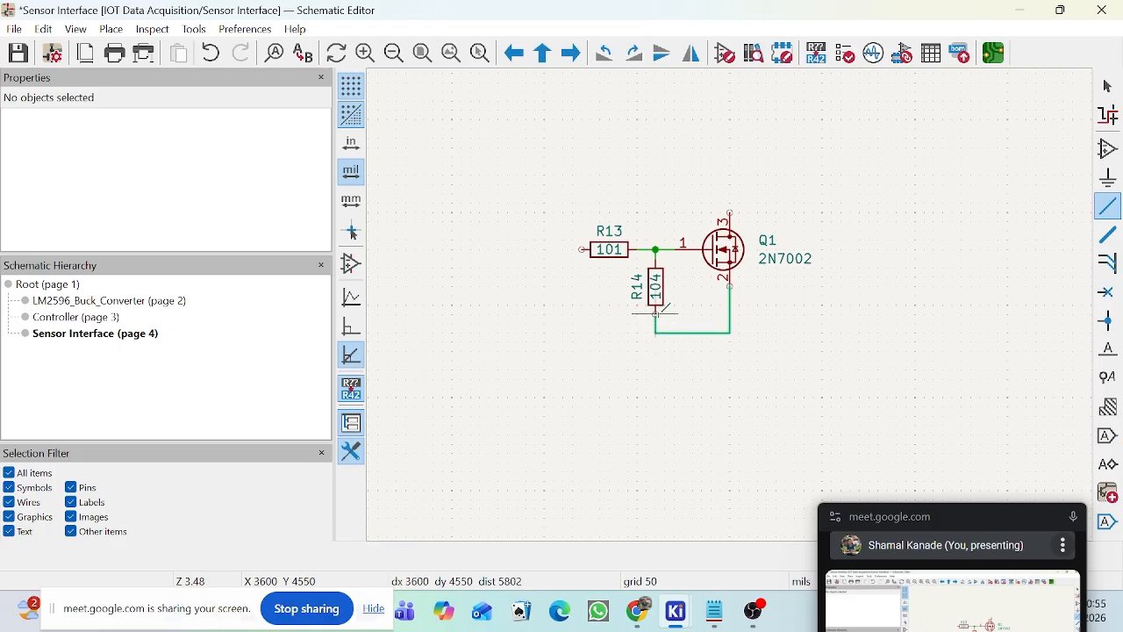
{"action": "left_click", "coordinate": [656, 313]}
Step: Add an Input hierarchical label named Buzzer, turned to face R13's free pin, at X 3150, Y 4200 mils
{"action": "scroll", "coordinate": [657, 246], "scroll_direction": "up", "scroll_amount": 3}
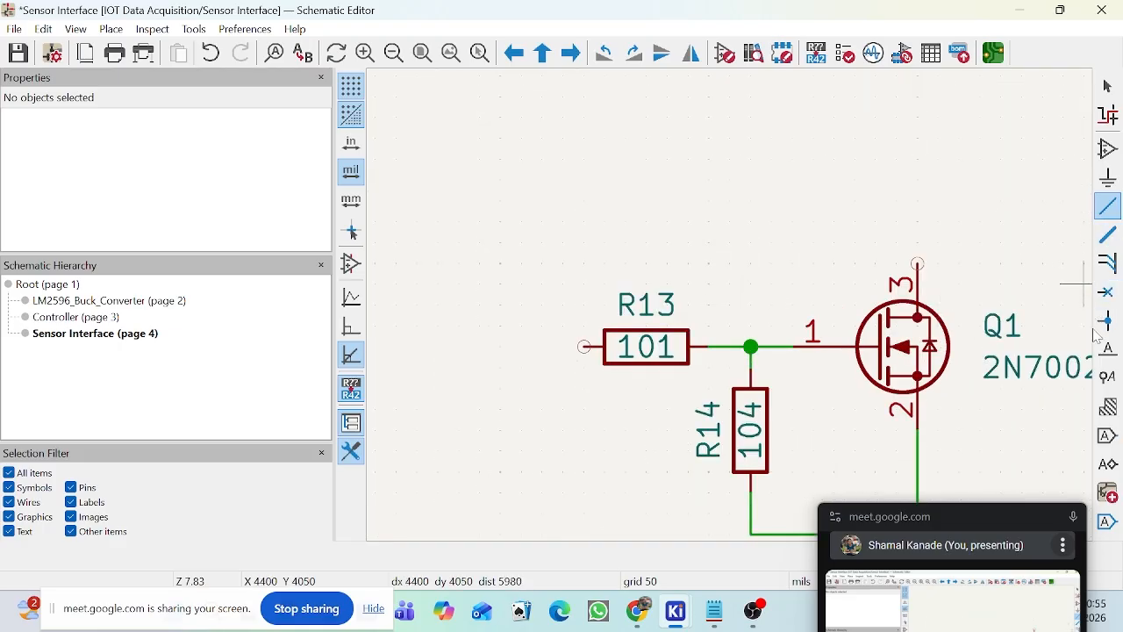
{"action": "scroll", "coordinate": [732, 300], "scroll_direction": "down", "scroll_amount": 2}
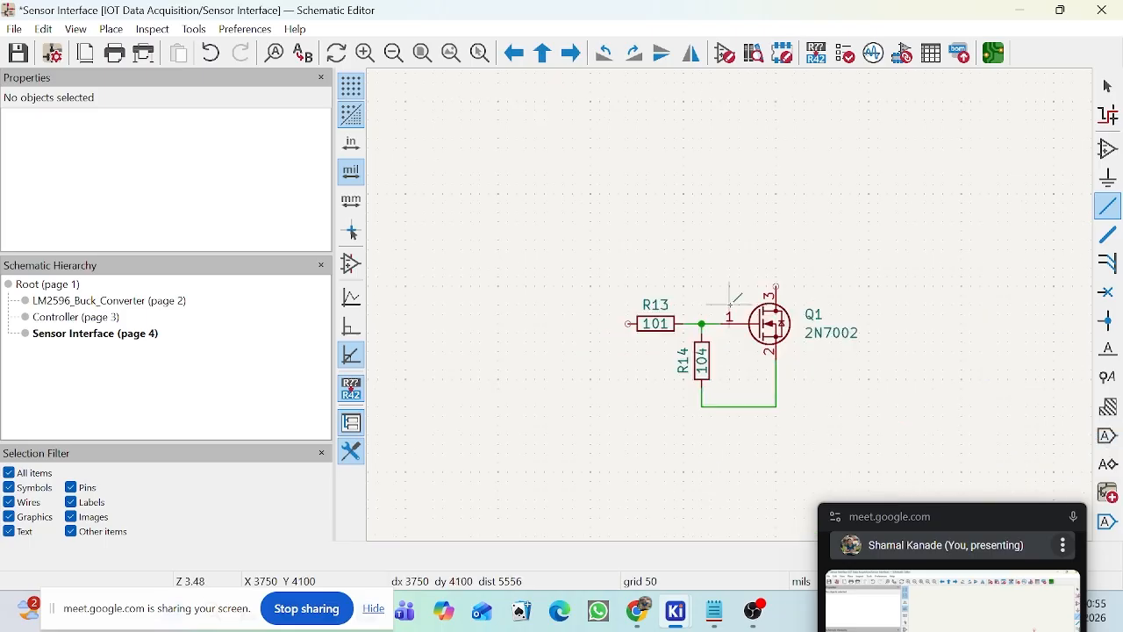
{"action": "scroll", "coordinate": [736, 301], "scroll_direction": "down", "scroll_amount": 1}
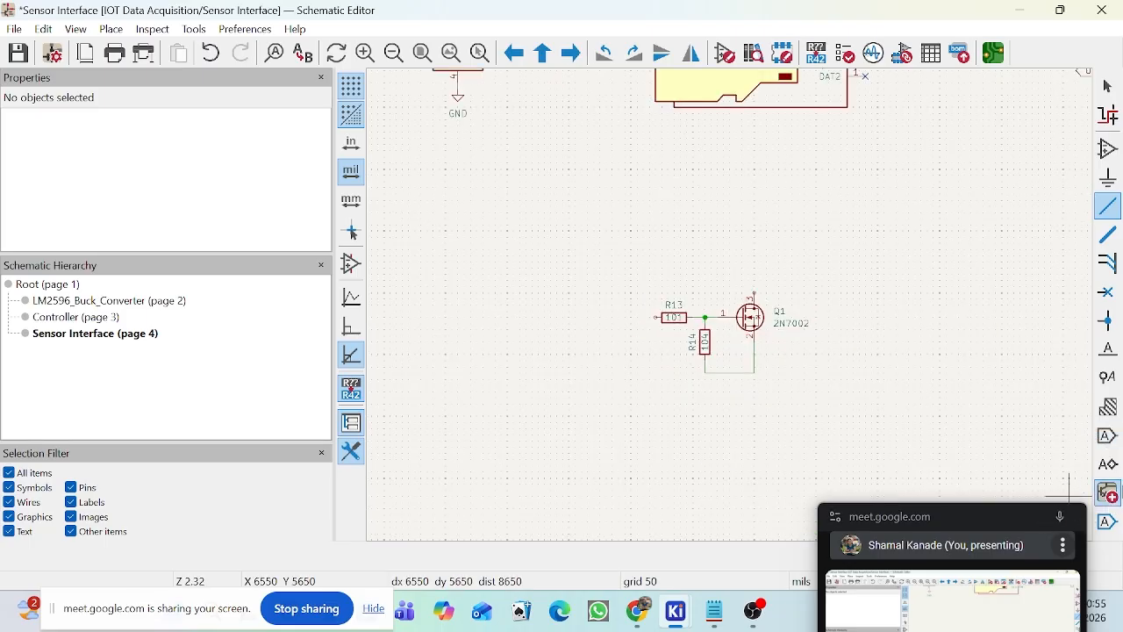
{"action": "left_click", "coordinate": [1110, 467]}
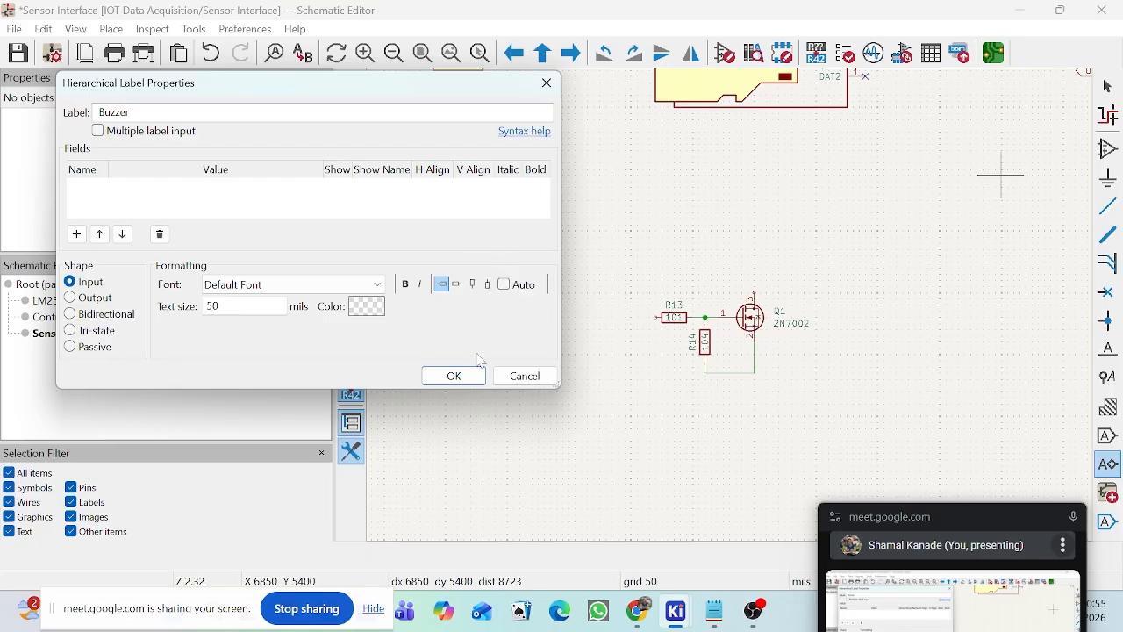
{"action": "left_click", "coordinate": [454, 376]}
{"action": "scroll", "coordinate": [592, 337], "scroll_direction": "up", "scroll_amount": 3}
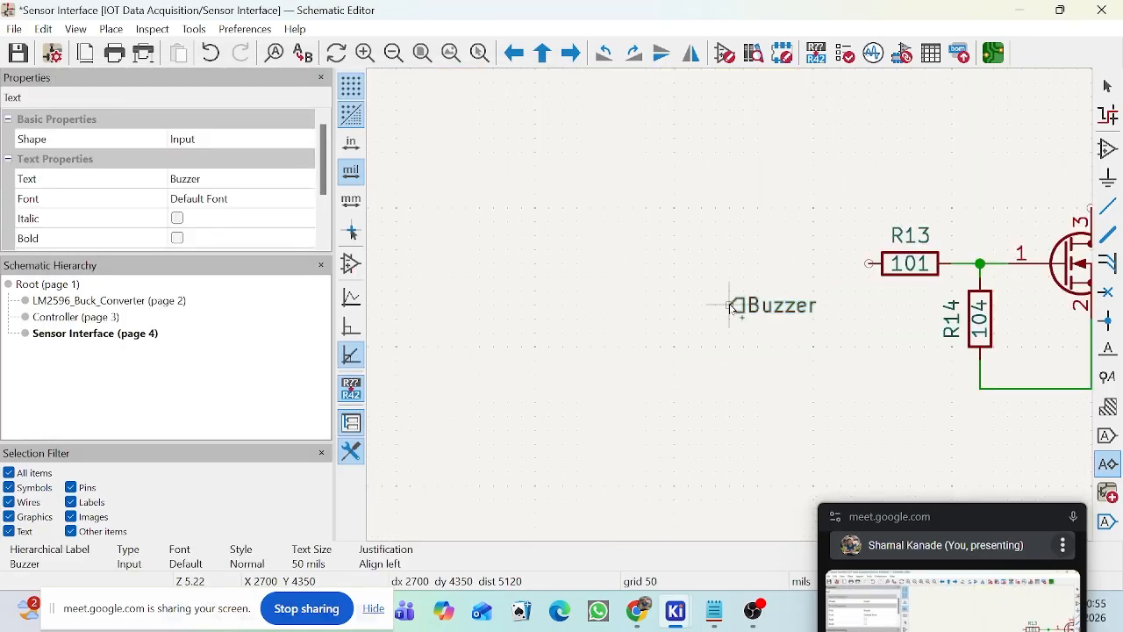
{"action": "key", "text": "r"}
{"action": "key", "text": "r"}
{"action": "scroll", "coordinate": [729, 306], "scroll_direction": "up", "scroll_amount": 3}
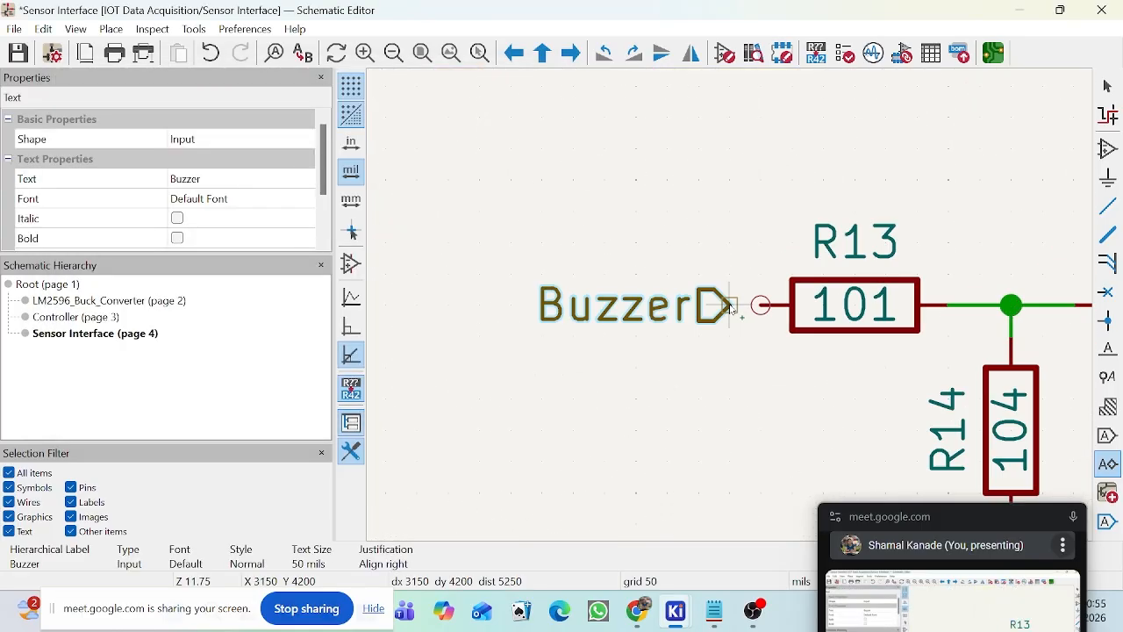
{"action": "left_click", "coordinate": [744, 307]}
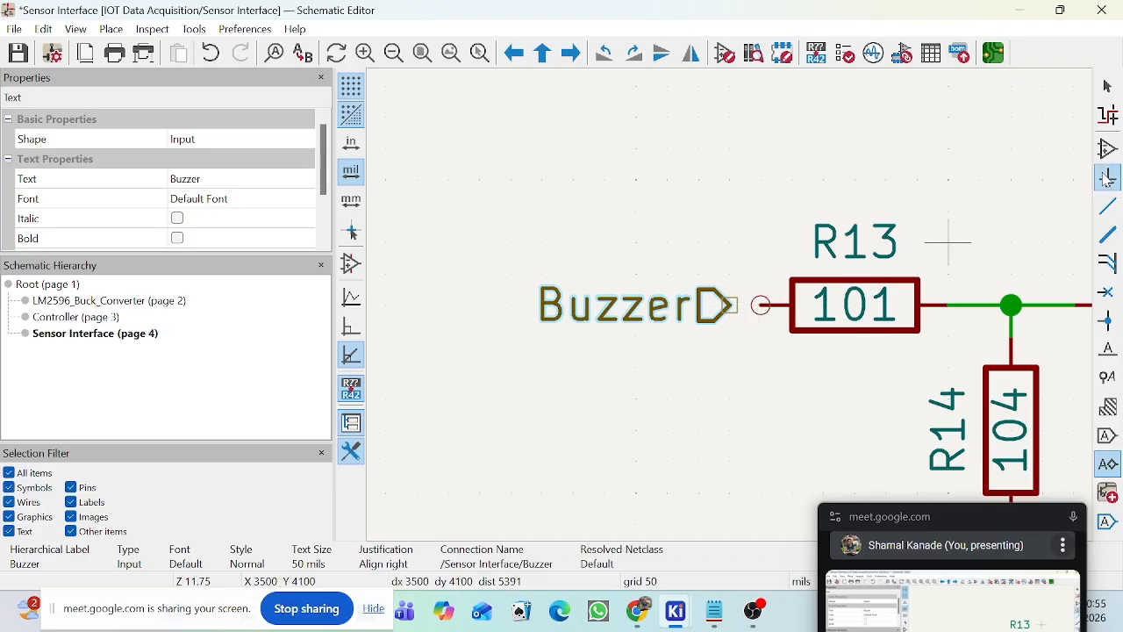
Step: Wire the Buzzer hierarchical label to the free pin of R13
{"action": "left_click", "coordinate": [1108, 205]}
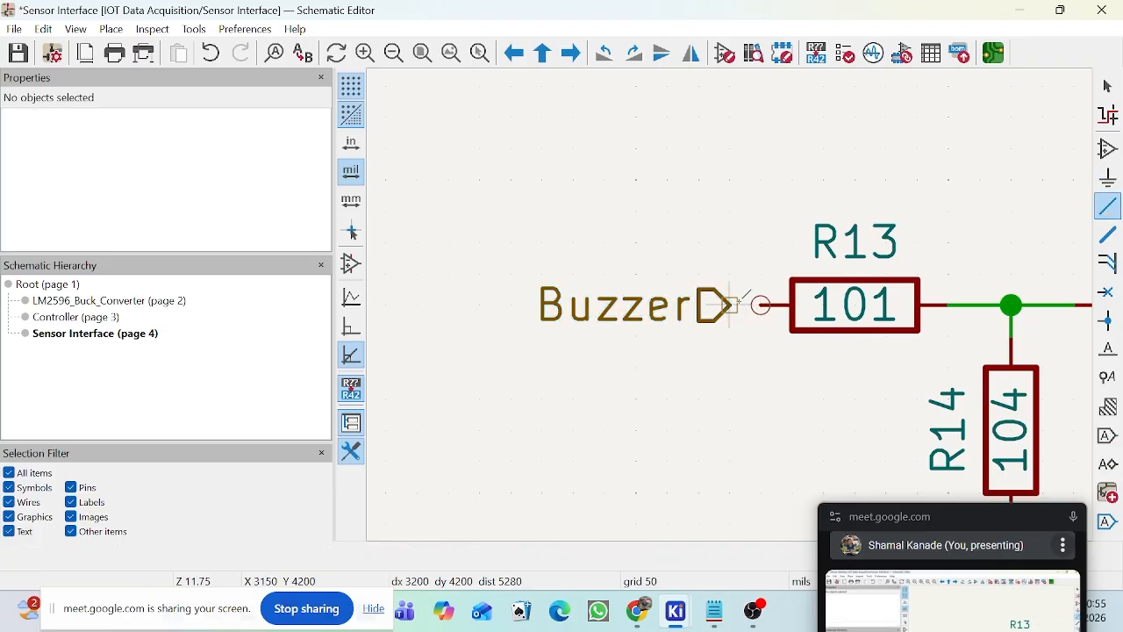
{"action": "scroll", "coordinate": [730, 306], "scroll_direction": "down", "scroll_amount": 7}
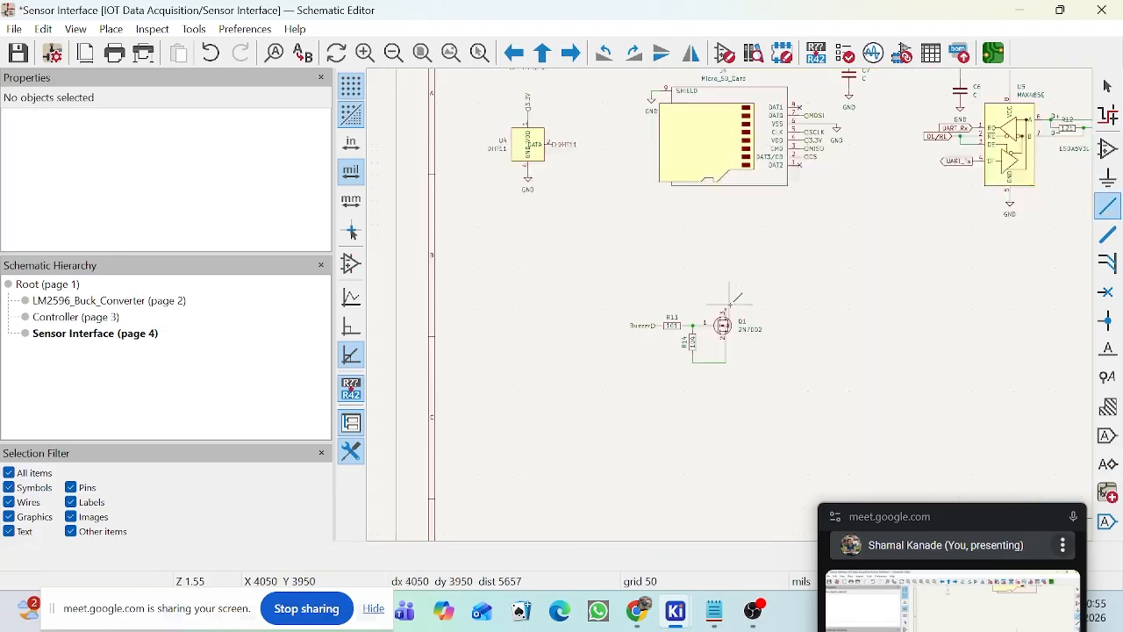
{"action": "scroll", "coordinate": [729, 304], "scroll_direction": "up", "scroll_amount": 5}
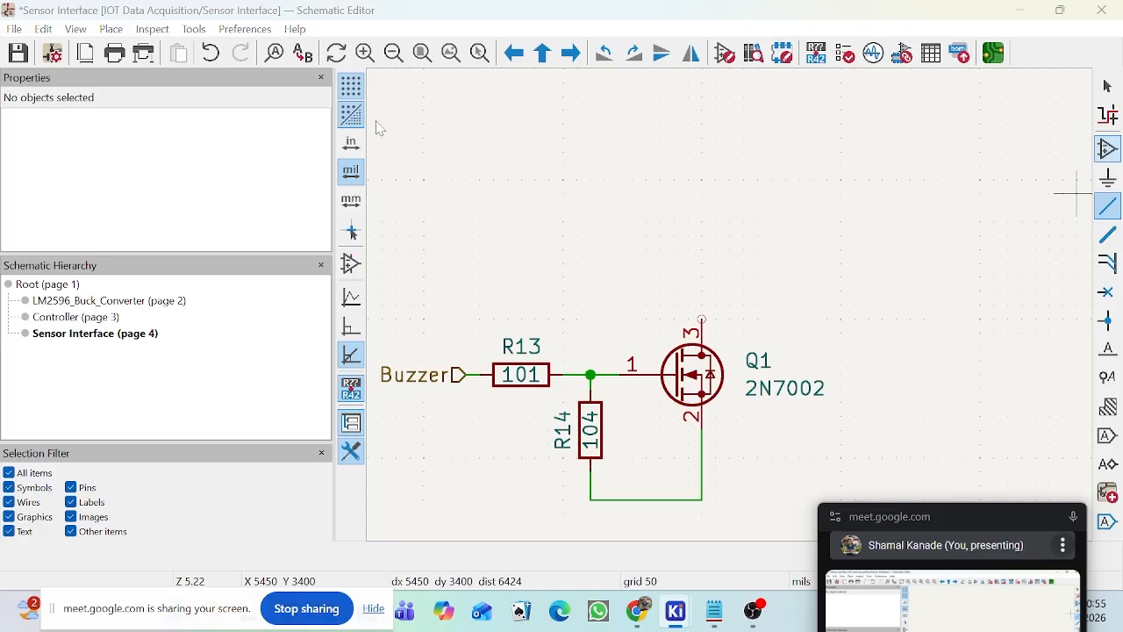
Step: Place a 1N4148 diode vertically, cathode up, above the MOSFET's drain at X 4000, Y 3800 mils
{"action": "key", "text": "a"}
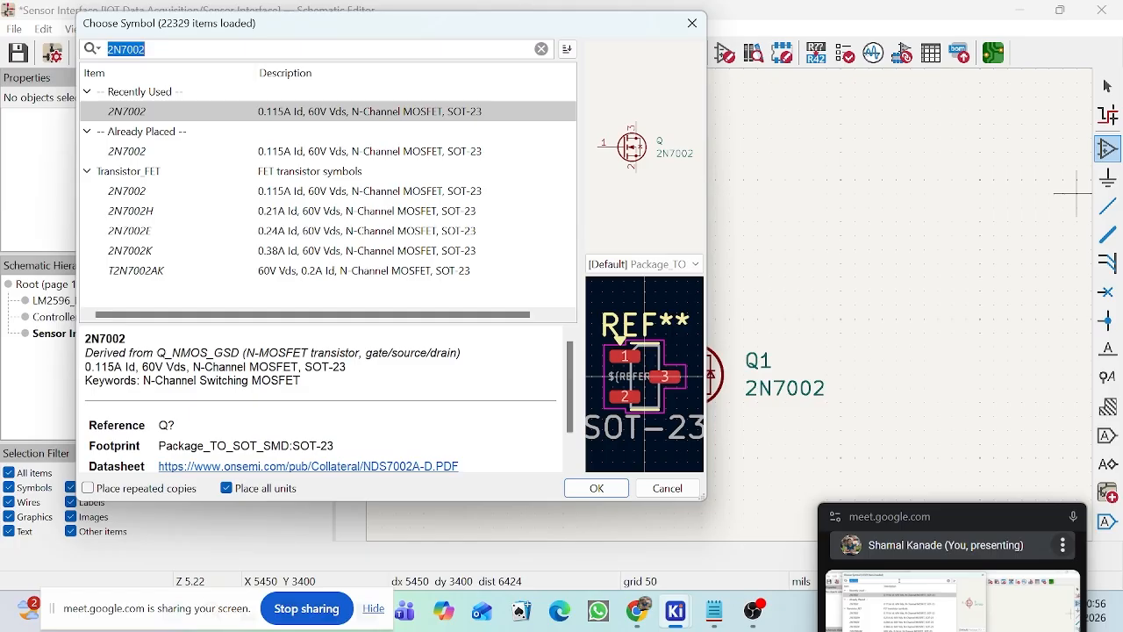
{"action": "type", "text": "1N"}
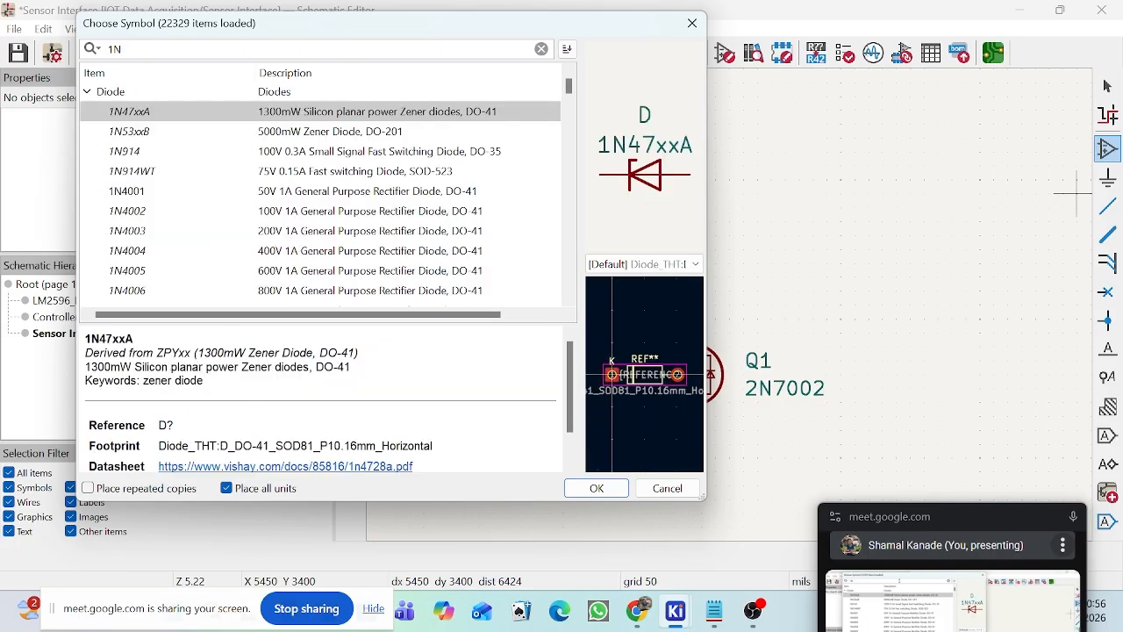
{"action": "type", "text": "4148"}
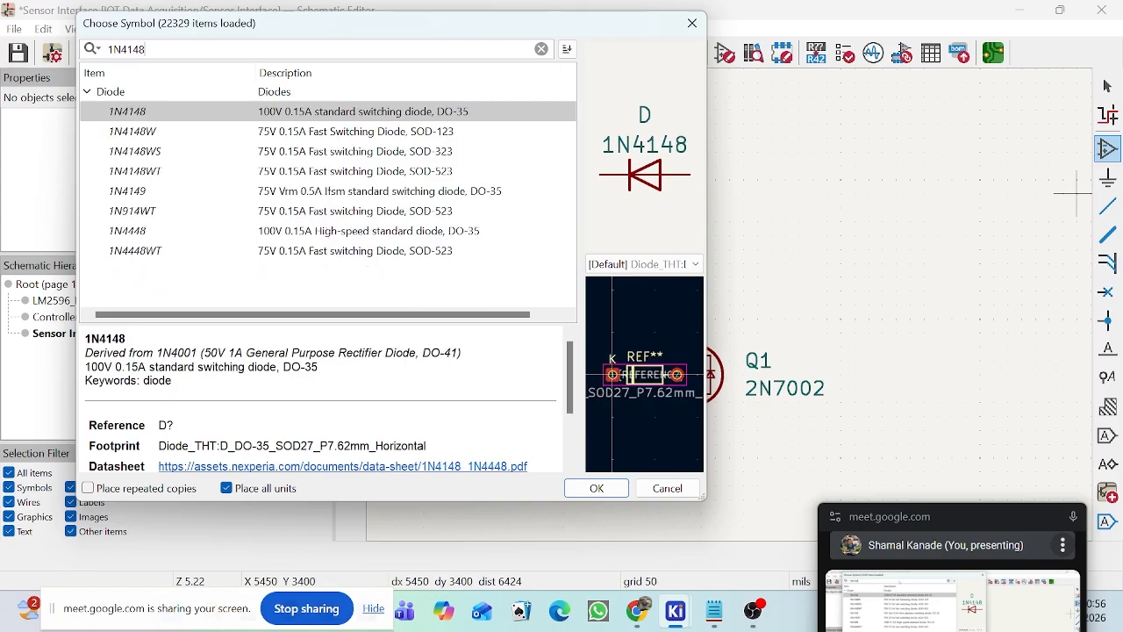
{"action": "left_click", "coordinate": [597, 488]}
{"action": "scroll", "coordinate": [737, 316], "scroll_direction": "up", "scroll_amount": 3}
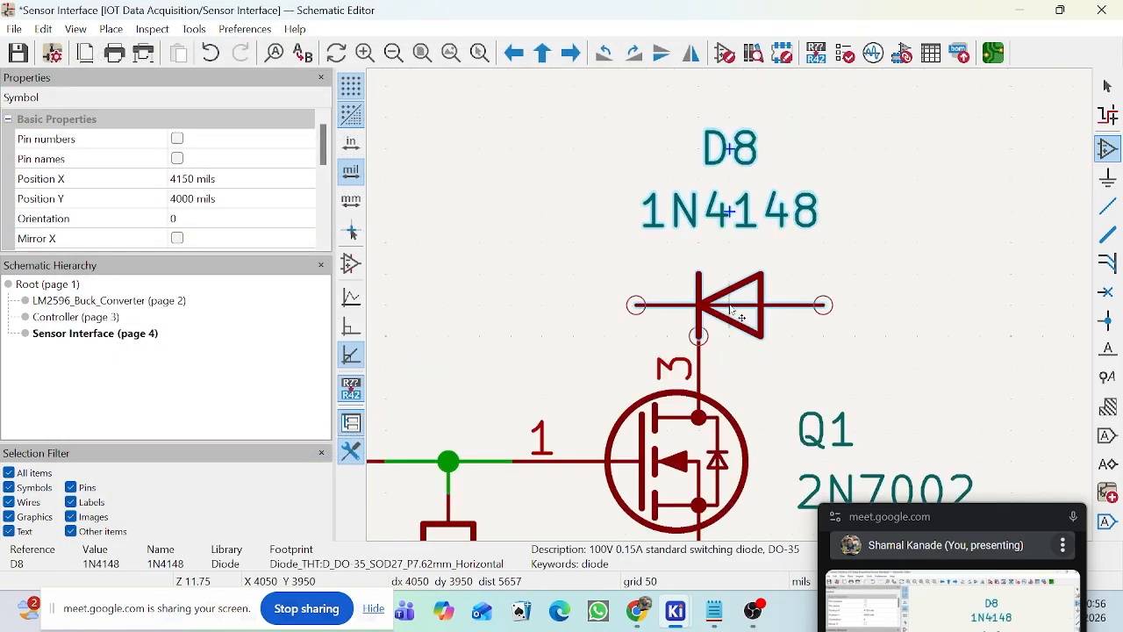
{"action": "key", "text": "r"}
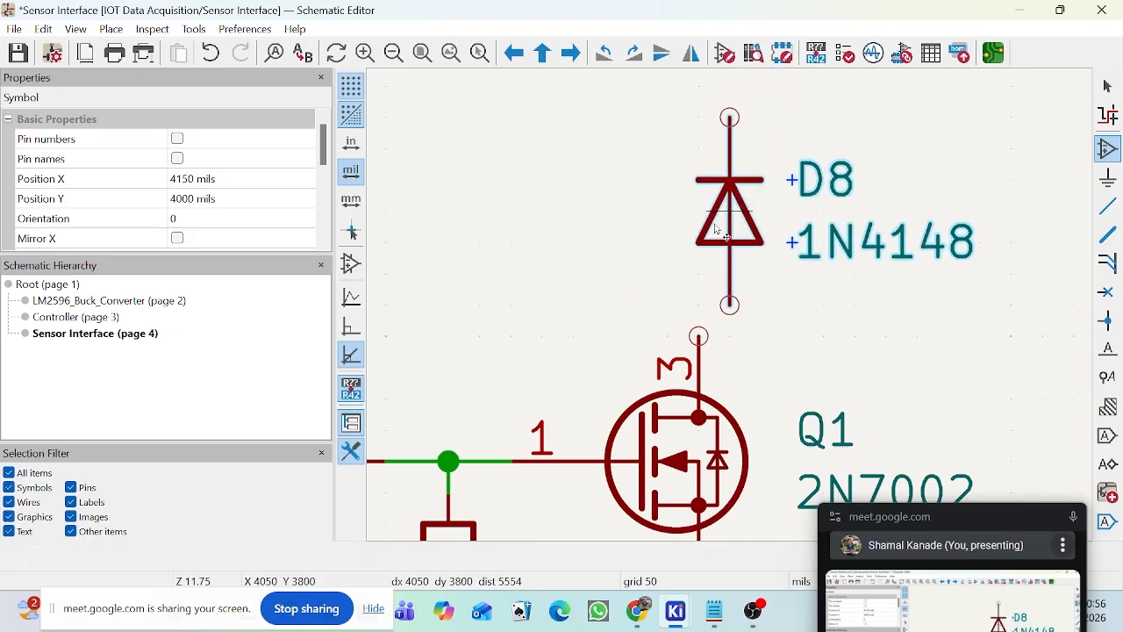
{"action": "left_click", "coordinate": [702, 224]}
Step: Wire the 1N4148 diode's lower pin to the 2N7002's drain pin 3
{"action": "scroll", "coordinate": [743, 283], "scroll_direction": "down", "scroll_amount": 2}
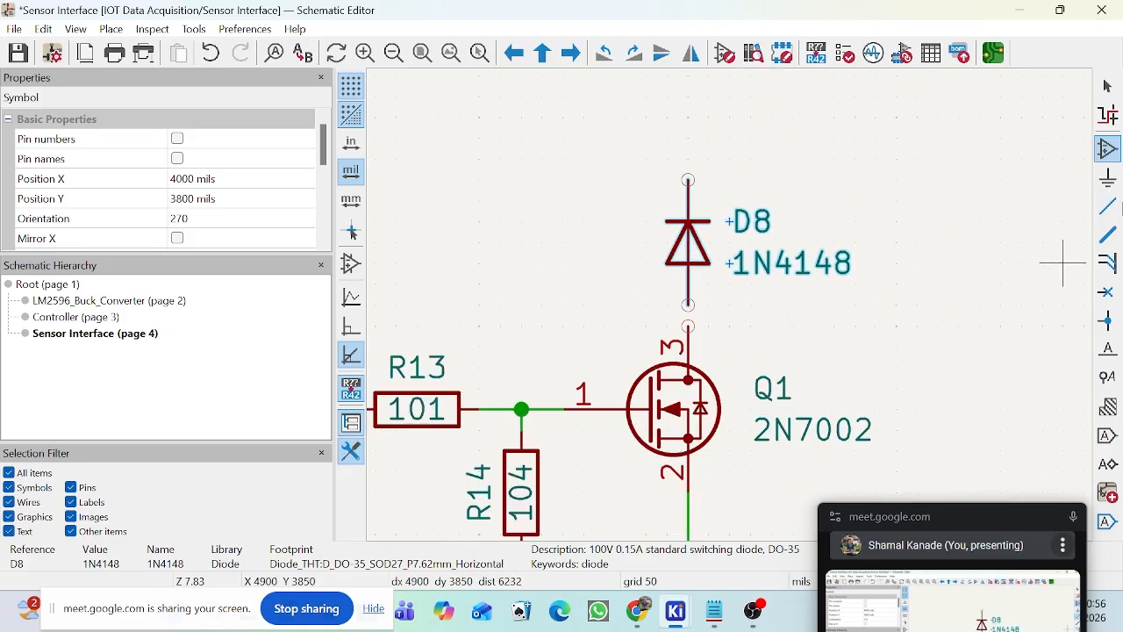
{"action": "left_click", "coordinate": [1108, 211]}
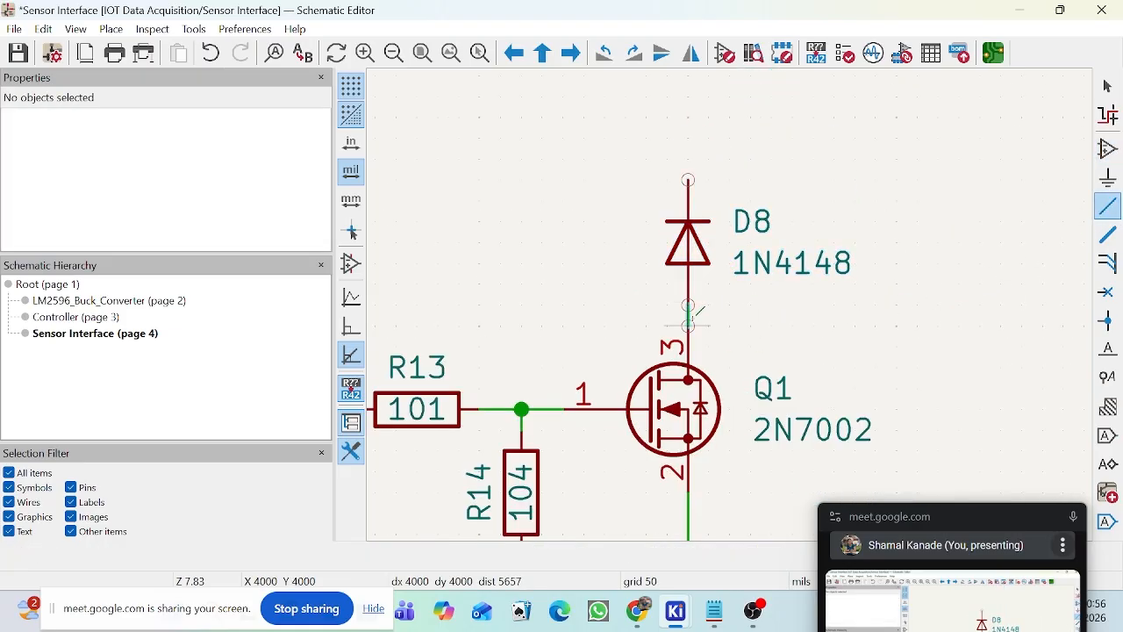
{"action": "scroll", "coordinate": [702, 312], "scroll_direction": "down", "scroll_amount": 3}
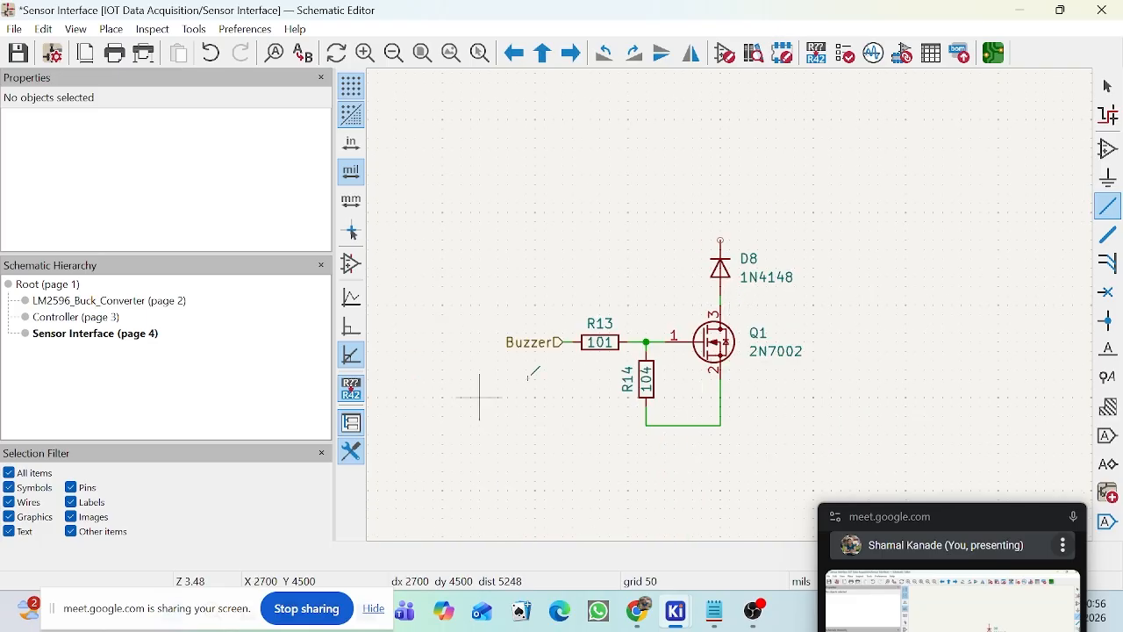
Step: Duplicate the DHT11's GND symbol, place the copy at X 4000, Y 4750 mils below the MOSFET, and wire it to the source wire's corner
{"action": "scroll", "coordinate": [1075, 180], "scroll_direction": "down", "scroll_amount": 3}
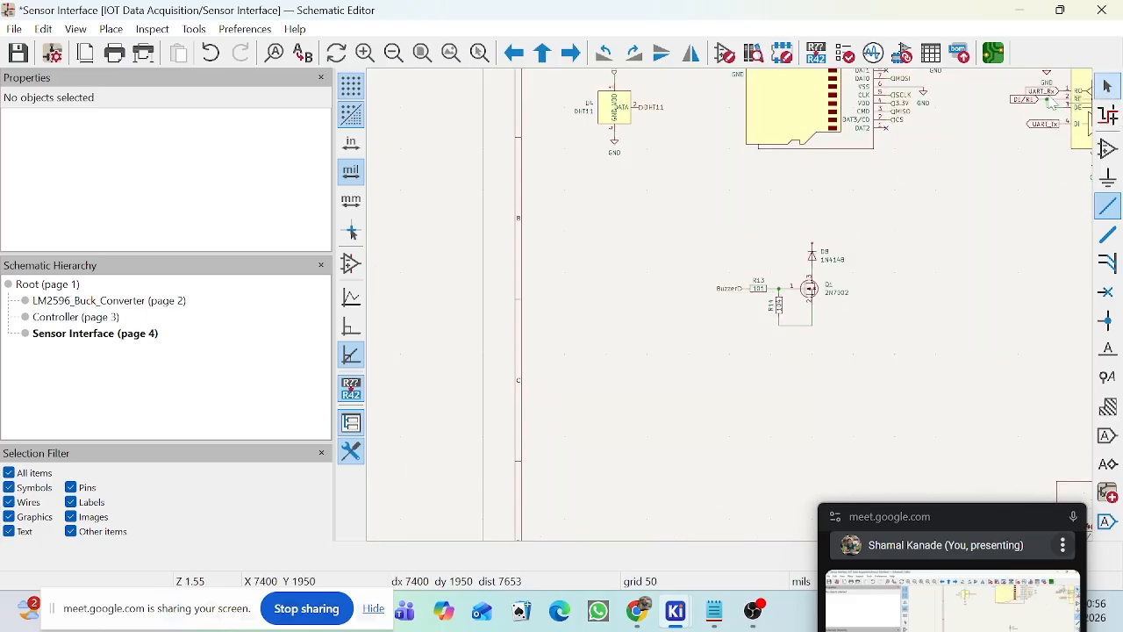
{"action": "left_click", "coordinate": [1108, 85]}
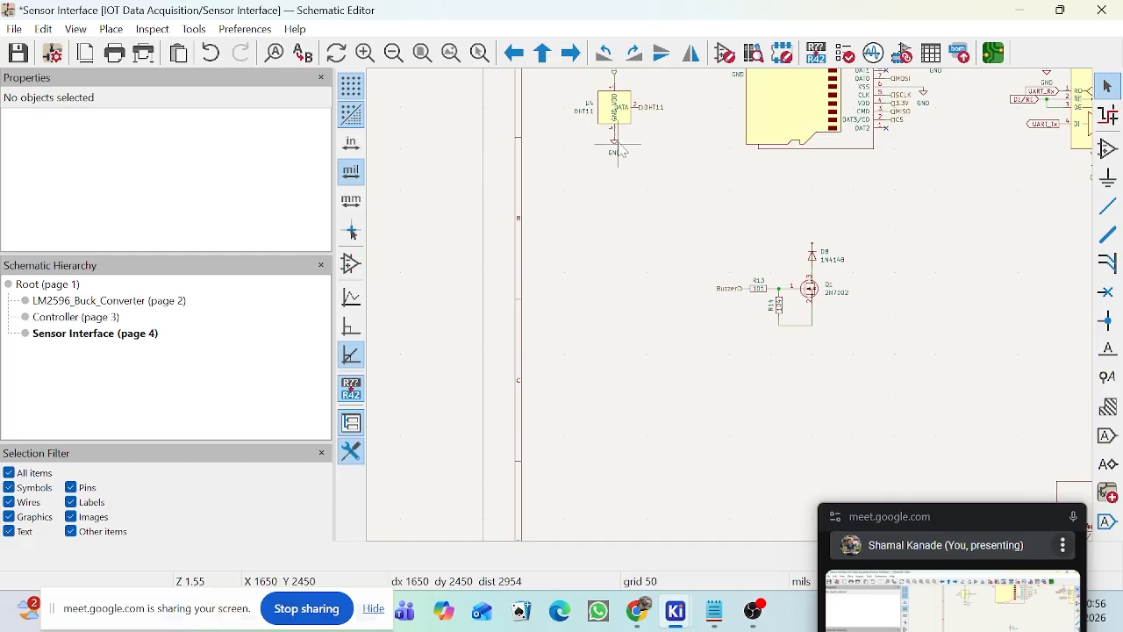
{"action": "left_click", "coordinate": [622, 151]}
{"action": "key", "text": "m"}
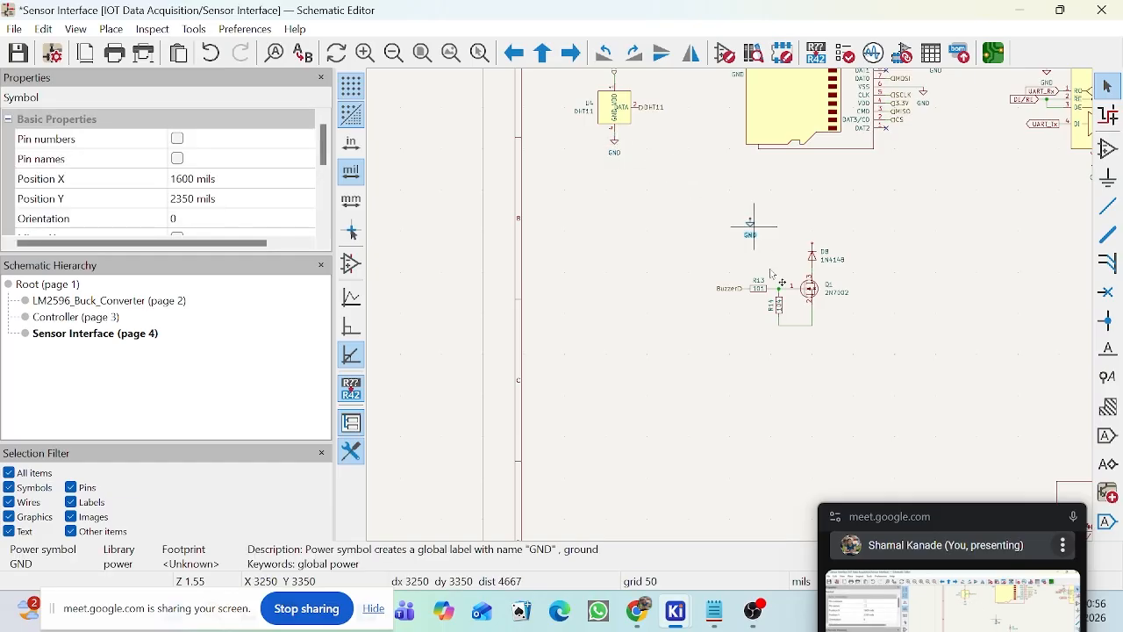
{"action": "scroll", "coordinate": [825, 299], "scroll_direction": "up", "scroll_amount": 3}
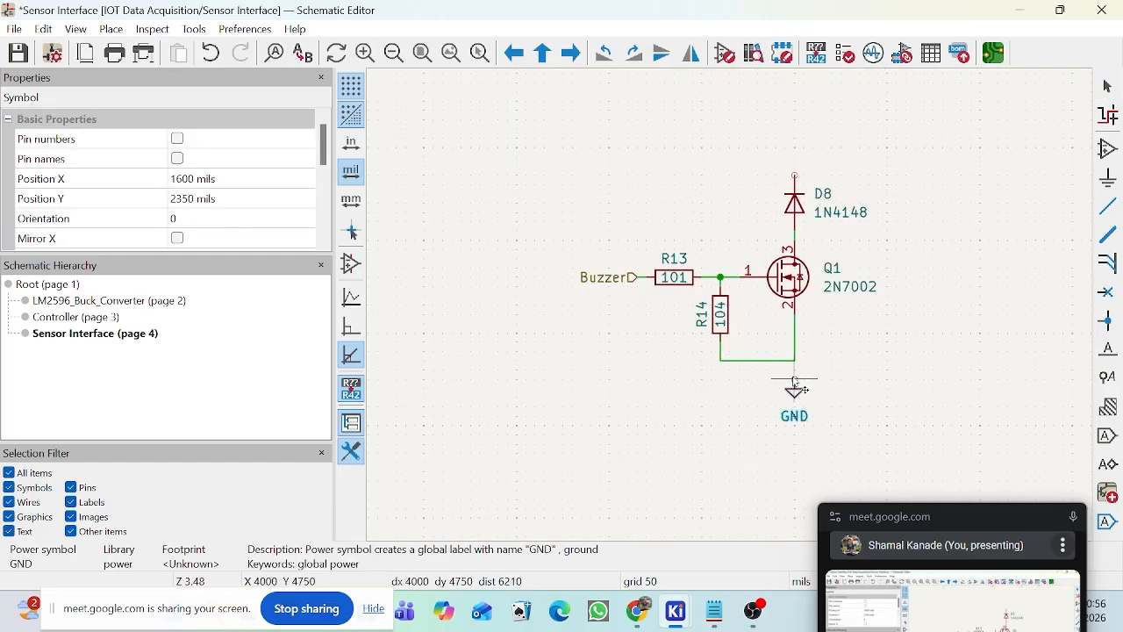
{"action": "left_click", "coordinate": [794, 380]}
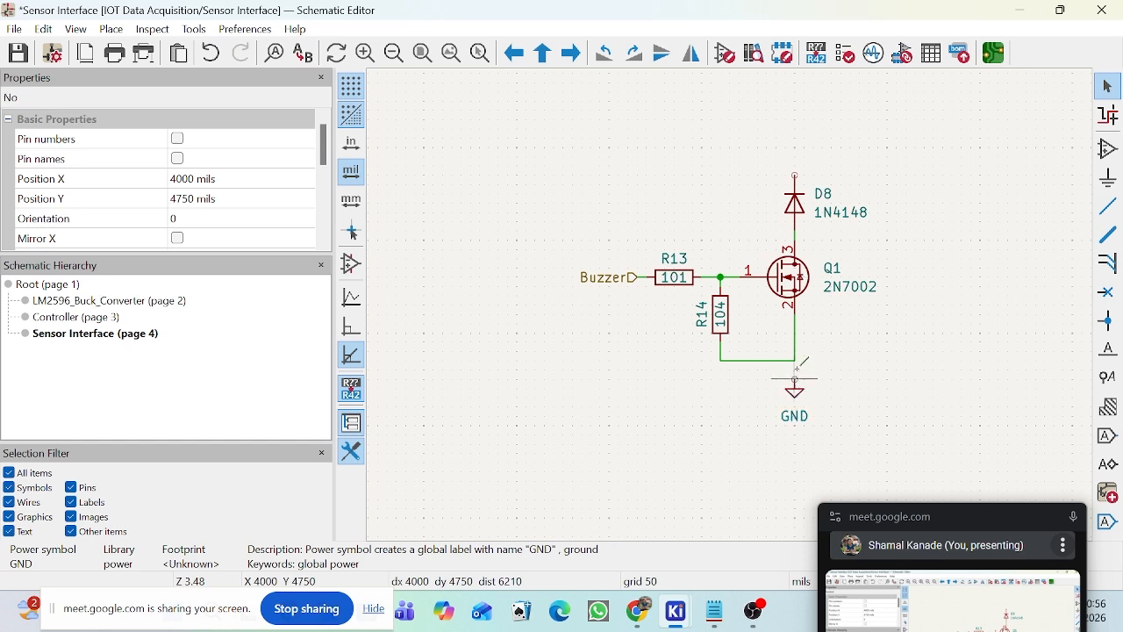
{"action": "key", "text": "w"}
{"action": "left_click", "coordinate": [797, 361]}
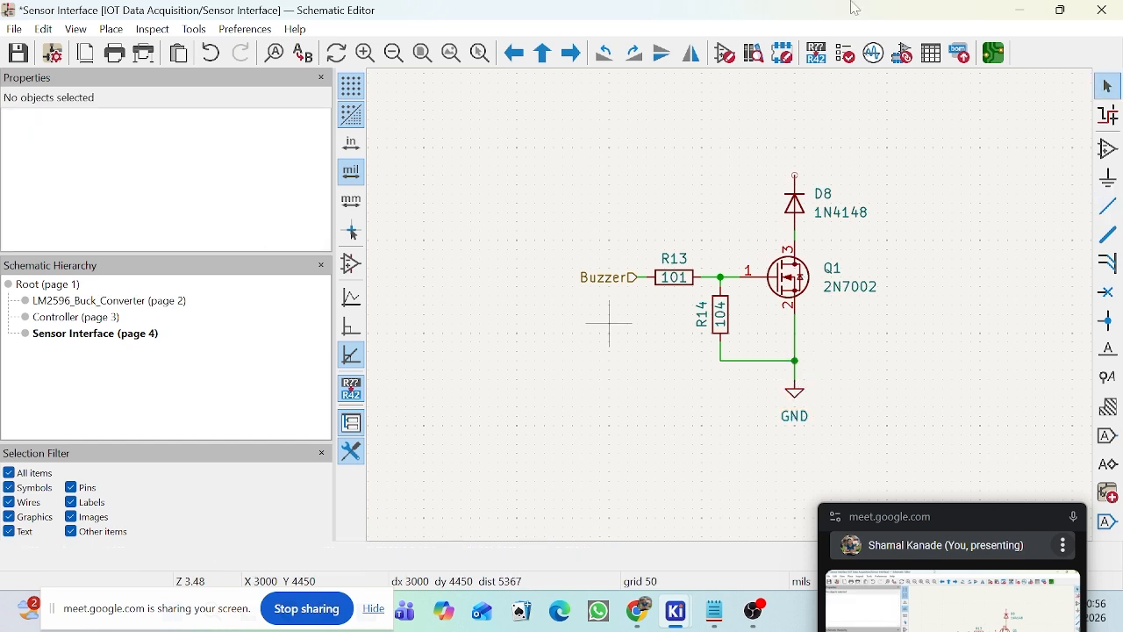
Step: Place a Buzzer symbol from the Device library beside the 1N4148 diode at X 4600, Y 3750 mils
{"action": "left_click", "coordinate": [1108, 151]}
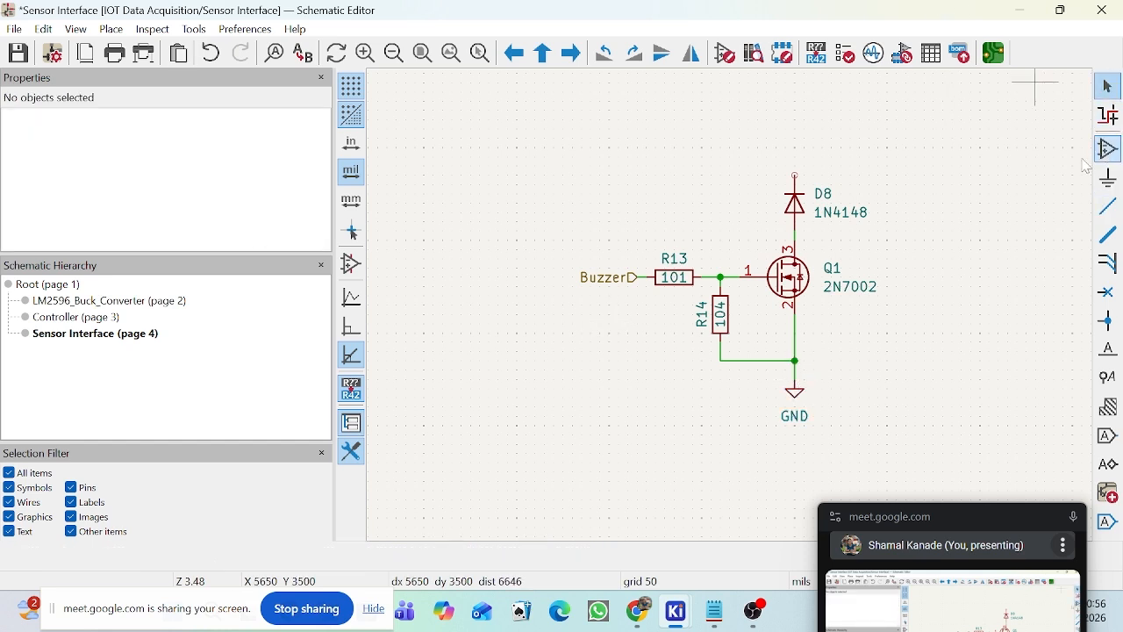
{"action": "left_click", "coordinate": [1087, 167]}
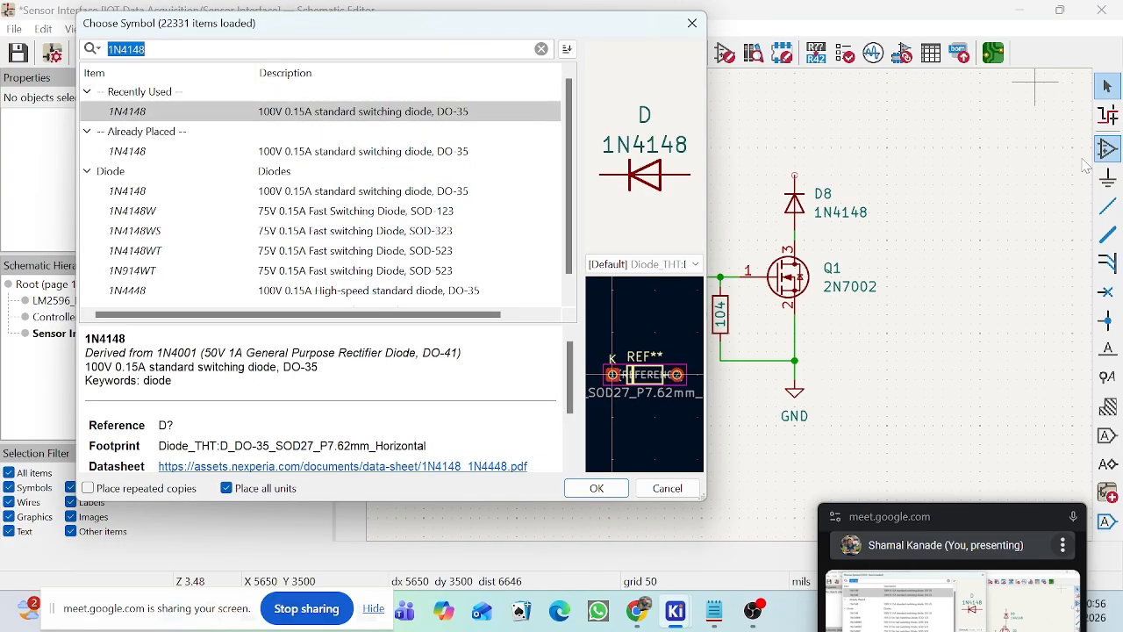
{"action": "type", "text": "Bu"}
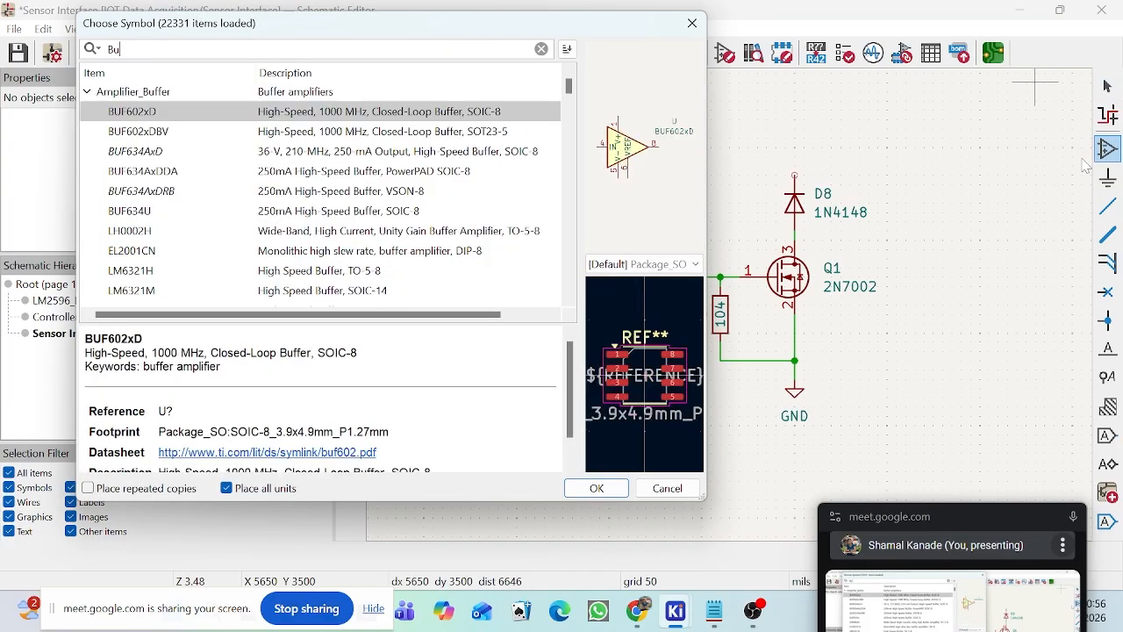
{"action": "type", "text": "zzer"}
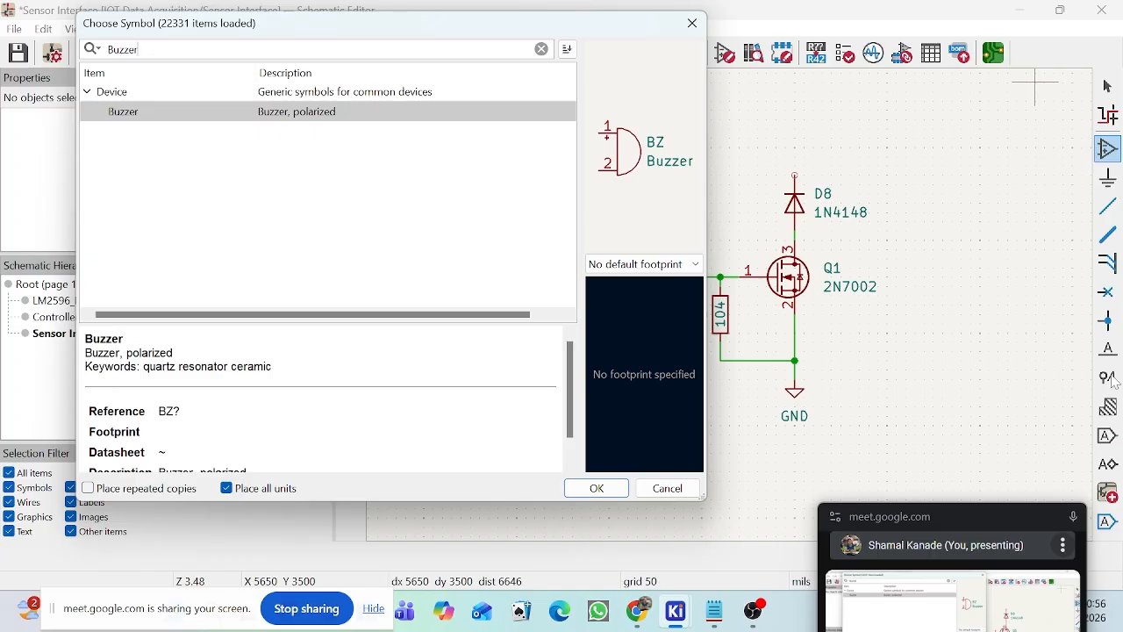
{"action": "left_click", "coordinate": [597, 488]}
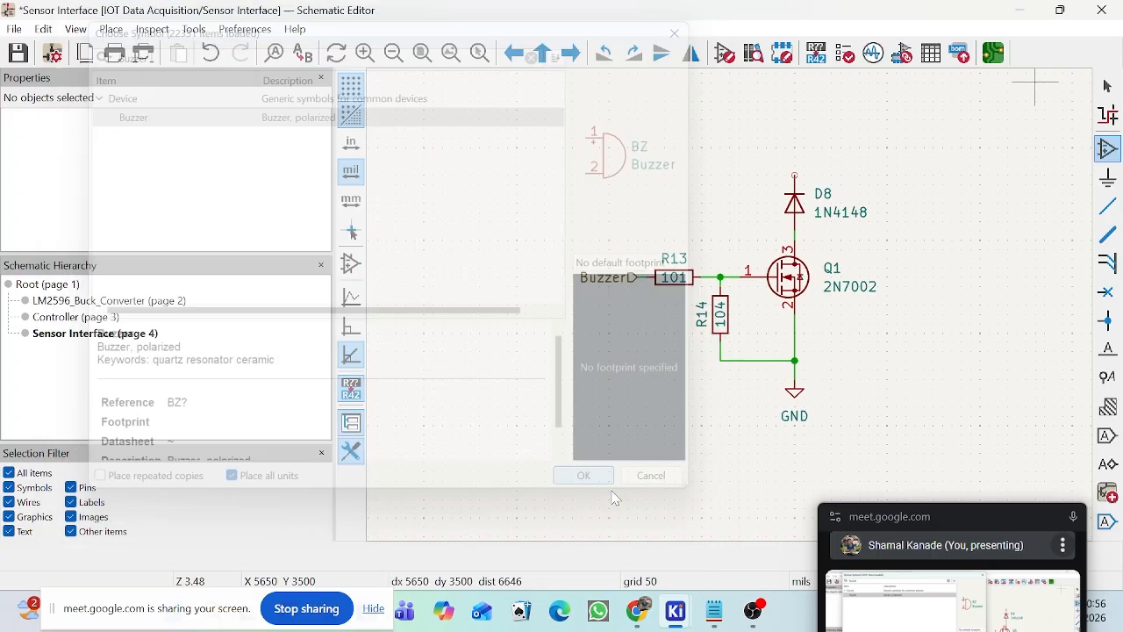
{"action": "left_click", "coordinate": [860, 381]}
{"action": "scroll", "coordinate": [878, 334], "scroll_direction": "up", "scroll_amount": 3}
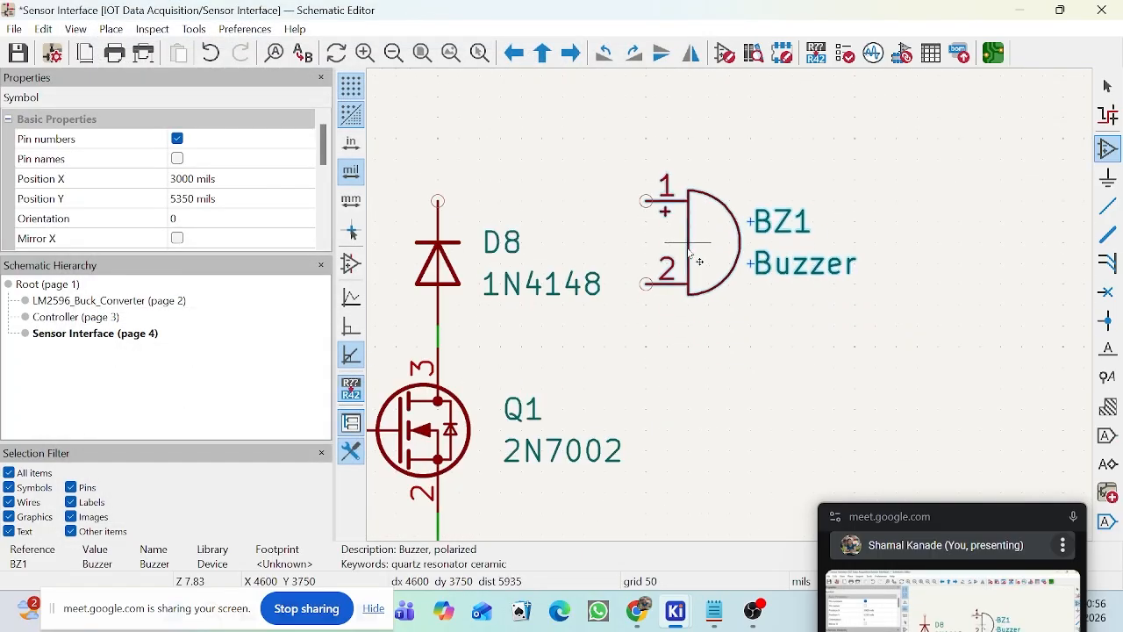
{"action": "left_click", "coordinate": [690, 252]}
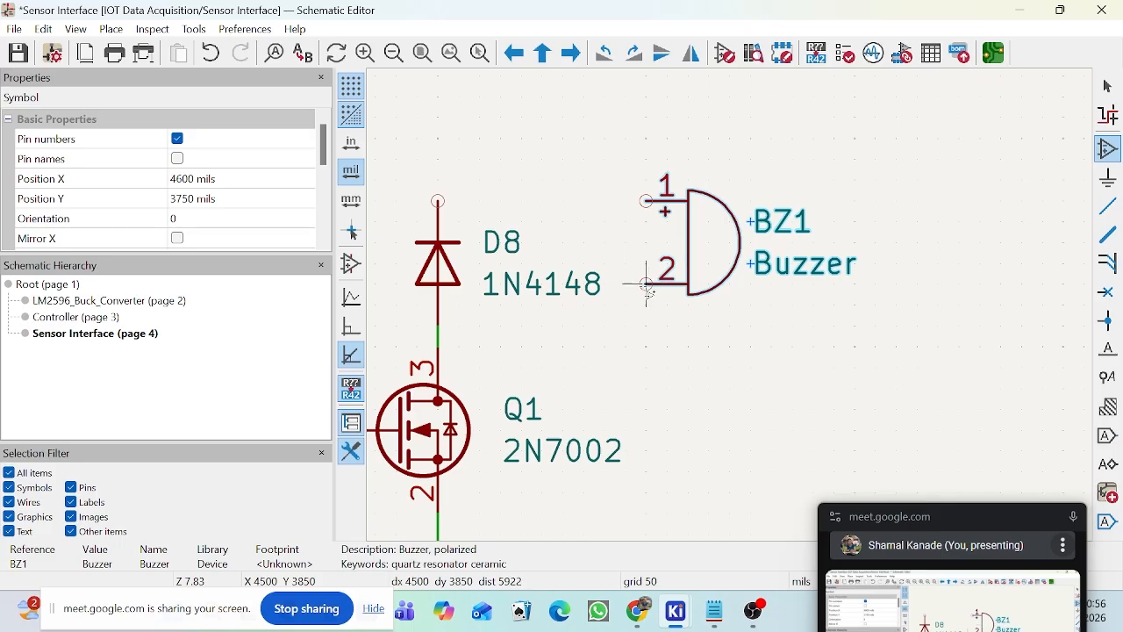
Step: Wire the buzzer's pin 2 to the 2N7002's drain pin 3 below the diode
{"action": "left_click", "coordinate": [1108, 209]}
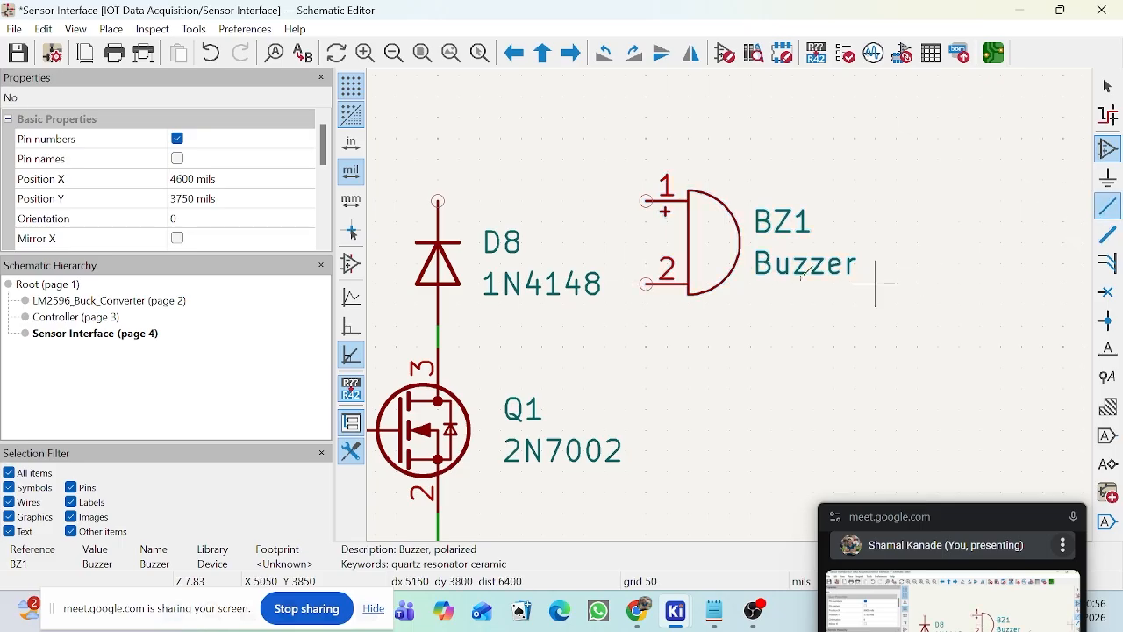
{"action": "left_click", "coordinate": [647, 284]}
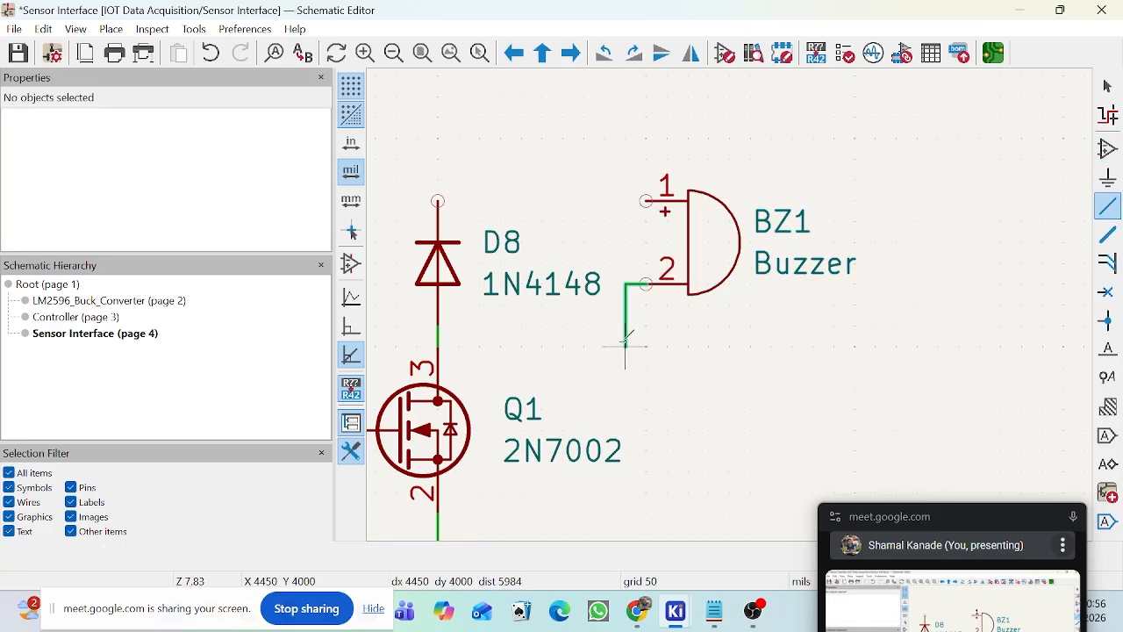
{"action": "left_click", "coordinate": [439, 345]}
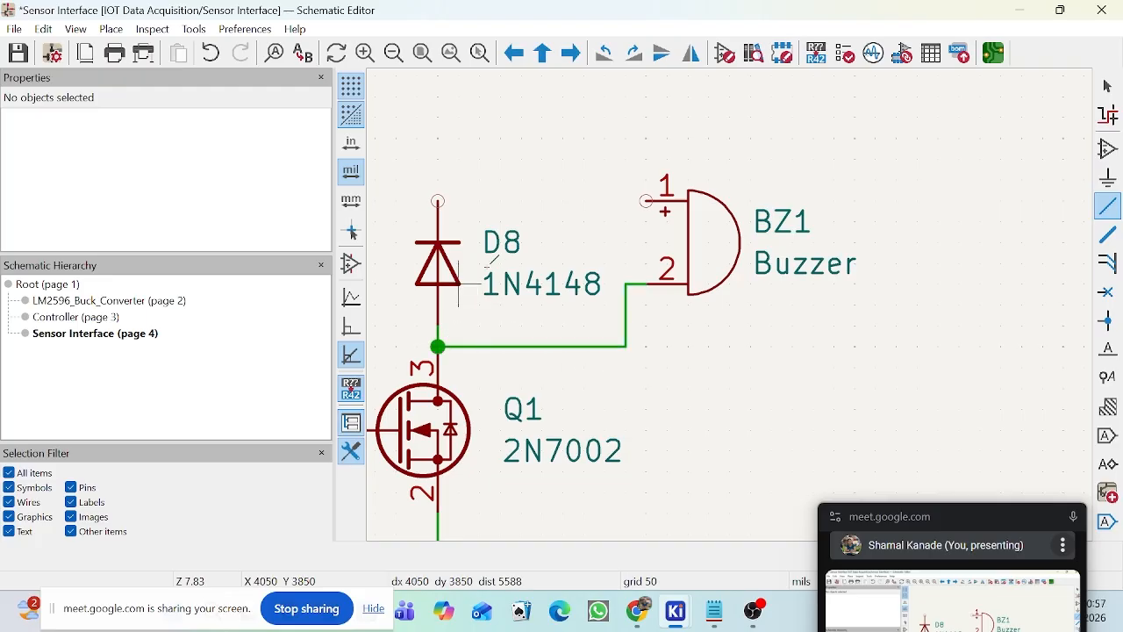
Step: Wire the buzzer's pin 1 over the top of the 1N4148 diode to its upper pin
{"action": "left_click", "coordinate": [647, 201]}
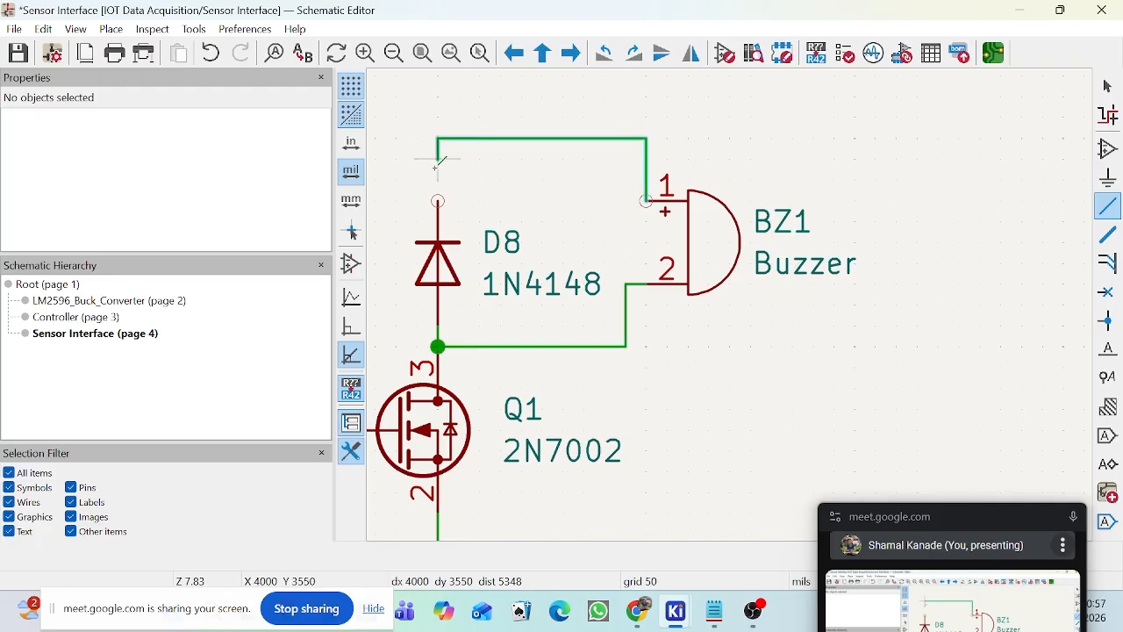
{"action": "left_click", "coordinate": [439, 201]}
{"action": "scroll", "coordinate": [836, 348], "scroll_direction": "down", "scroll_amount": 5}
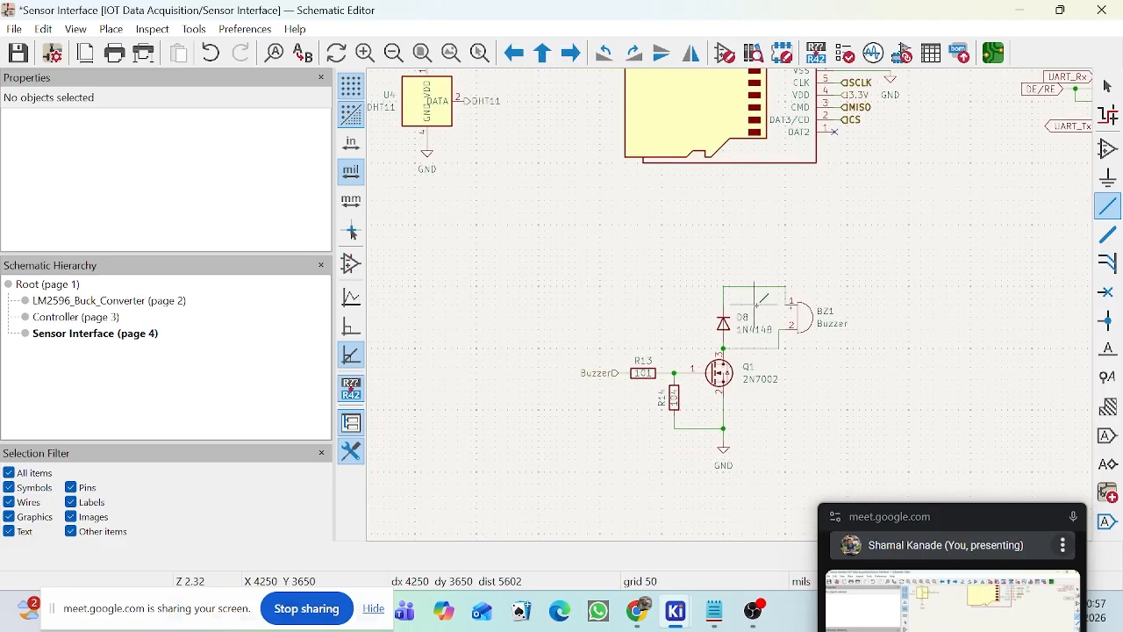
{"action": "scroll", "coordinate": [797, 313], "scroll_direction": "up", "scroll_amount": 2}
{"action": "scroll", "coordinate": [724, 324], "scroll_direction": "down", "scroll_amount": 3}
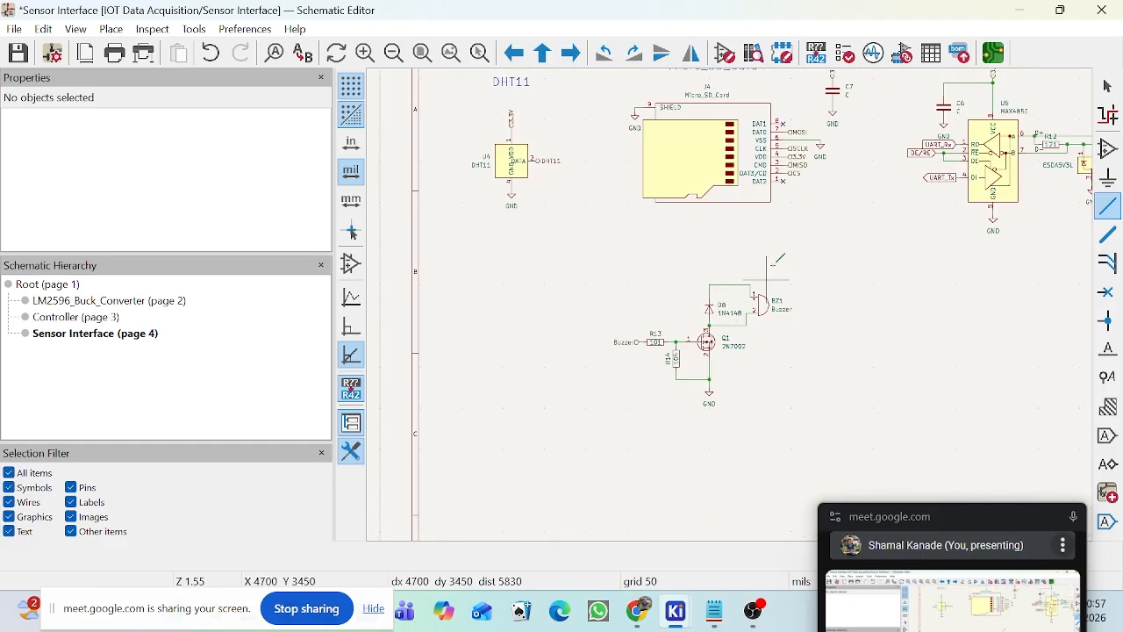
Step: Copy the 5V hierarchical label at the AMS1117-3.3 input on the LM2596_Buck_Converter sheet
{"action": "left_click", "coordinate": [48, 284]}
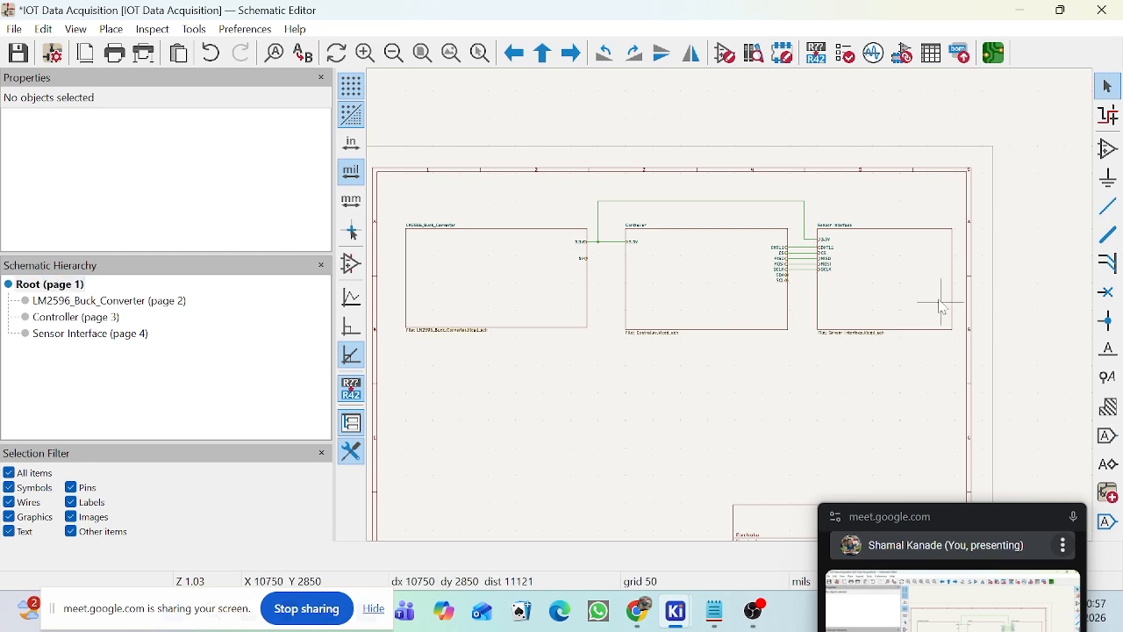
{"action": "double_click", "coordinate": [513, 281]}
{"action": "scroll", "coordinate": [731, 314], "scroll_direction": "up", "scroll_amount": 3}
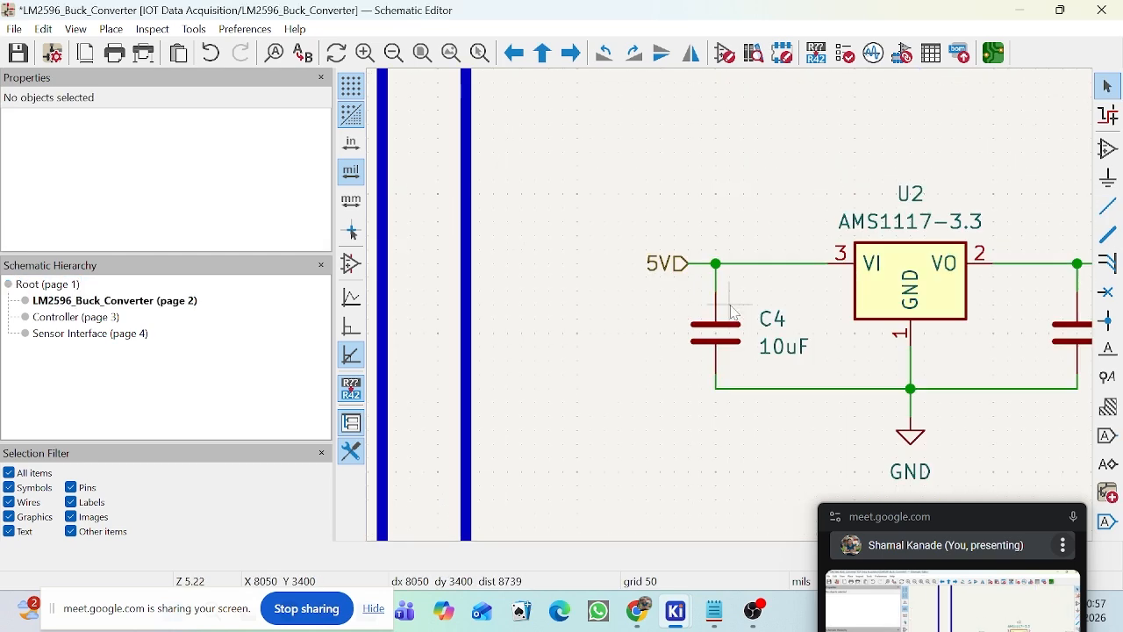
{"action": "scroll", "coordinate": [733, 313], "scroll_direction": "down", "scroll_amount": 6}
{"action": "scroll", "coordinate": [734, 313], "scroll_direction": "up", "scroll_amount": 4}
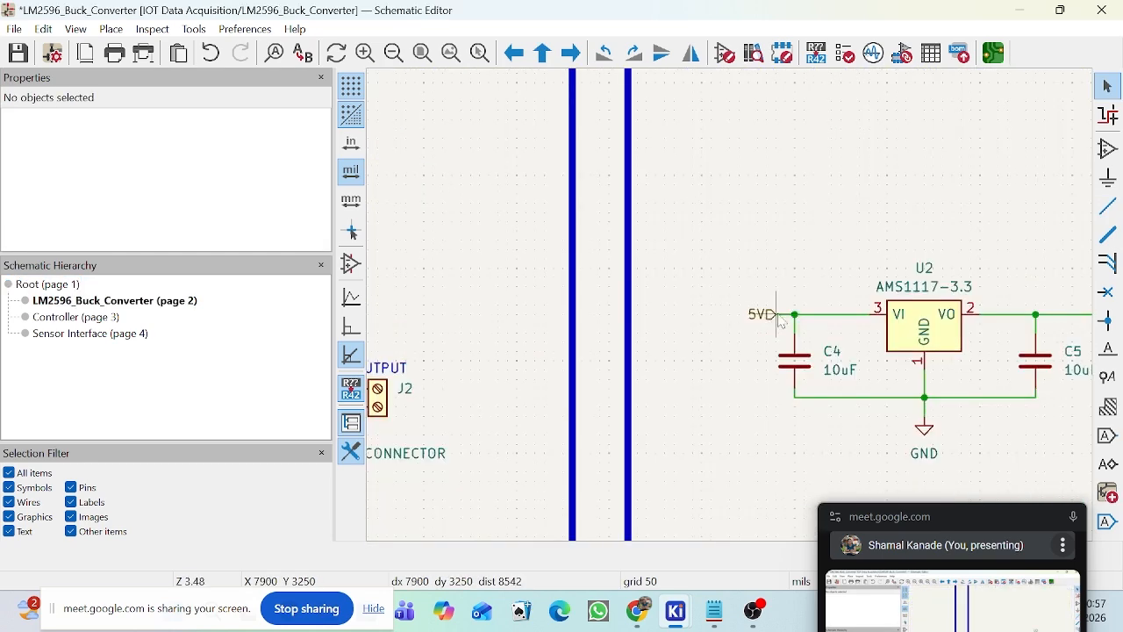
{"action": "left_click", "coordinate": [767, 318]}
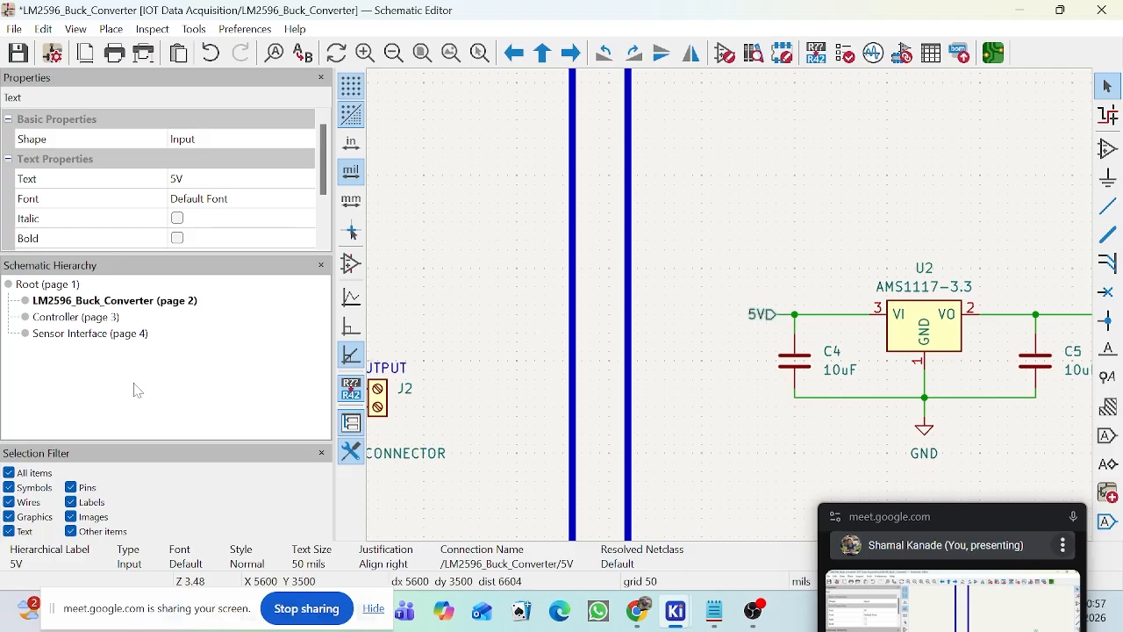
Step: Paste the 5V label on the Sensor Interface sheet, rotate it to point down at X 4000, Y 3450 mils, and wire it to the corner above the diode
{"action": "left_click", "coordinate": [123, 333]}
{"action": "scroll", "coordinate": [737, 307], "scroll_direction": "down", "scroll_amount": 4}
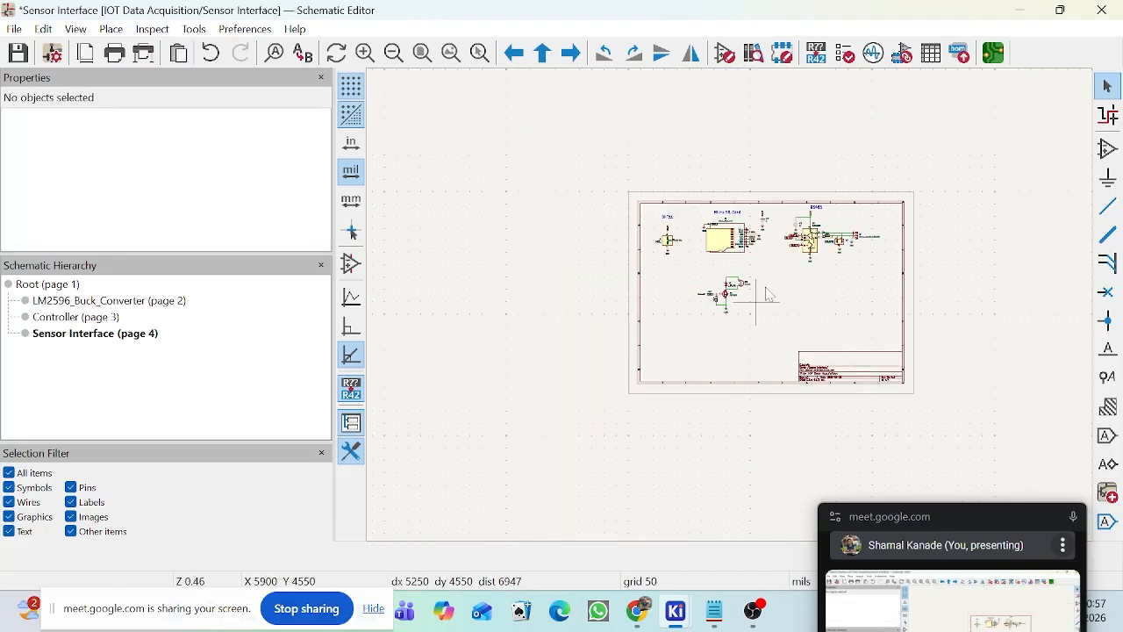
{"action": "scroll", "coordinate": [737, 314], "scroll_direction": "up", "scroll_amount": 4}
{"action": "scroll", "coordinate": [736, 313], "scroll_direction": "up", "scroll_amount": 5}
{"action": "key", "text": "ctrl+v"}
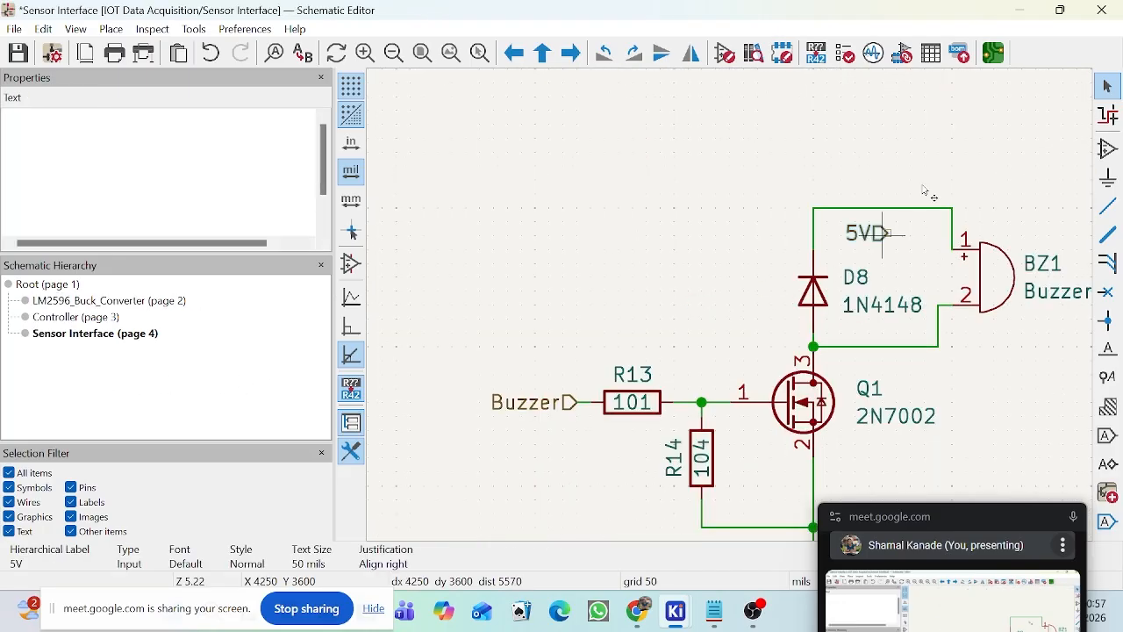
{"action": "scroll", "coordinate": [732, 306], "scroll_direction": "up", "scroll_amount": 4}
{"action": "key", "text": "r"}
{"action": "key", "text": "r"}
{"action": "key", "text": "r"}
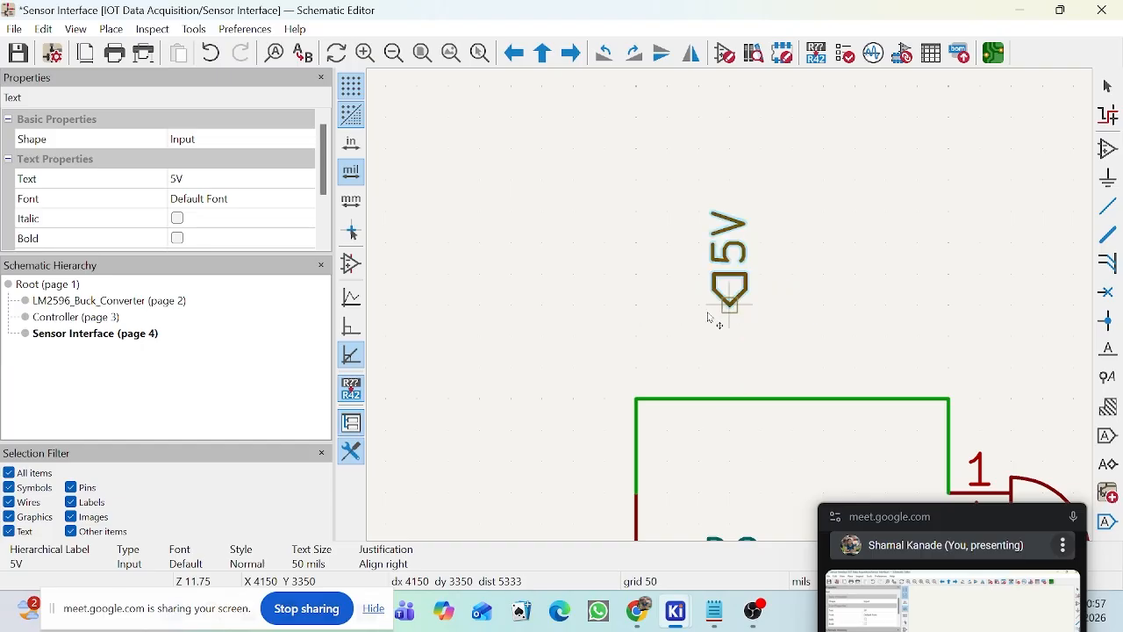
{"action": "left_click", "coordinate": [635, 368]}
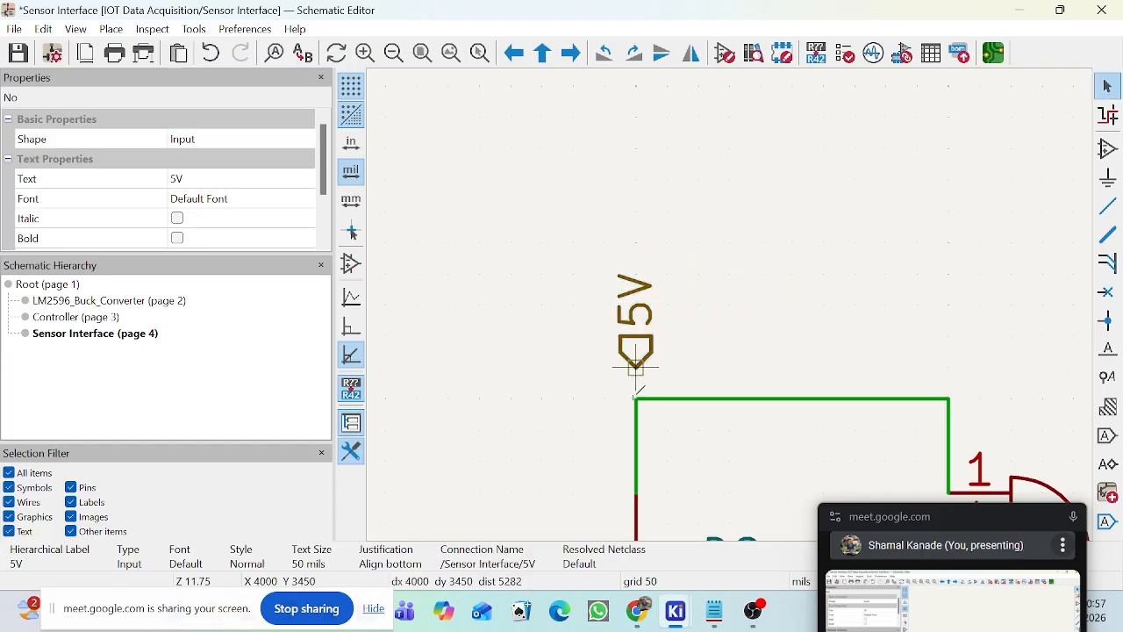
{"action": "key", "text": "Escape"}
Step: Examine the buzzer driver circuit from the Buzzer label through the gate resistors and MOSFET to the diode and buzzer
{"action": "scroll", "coordinate": [756, 319], "scroll_direction": "down", "scroll_amount": 2}
{"action": "scroll", "coordinate": [755, 317], "scroll_direction": "down", "scroll_amount": 3}
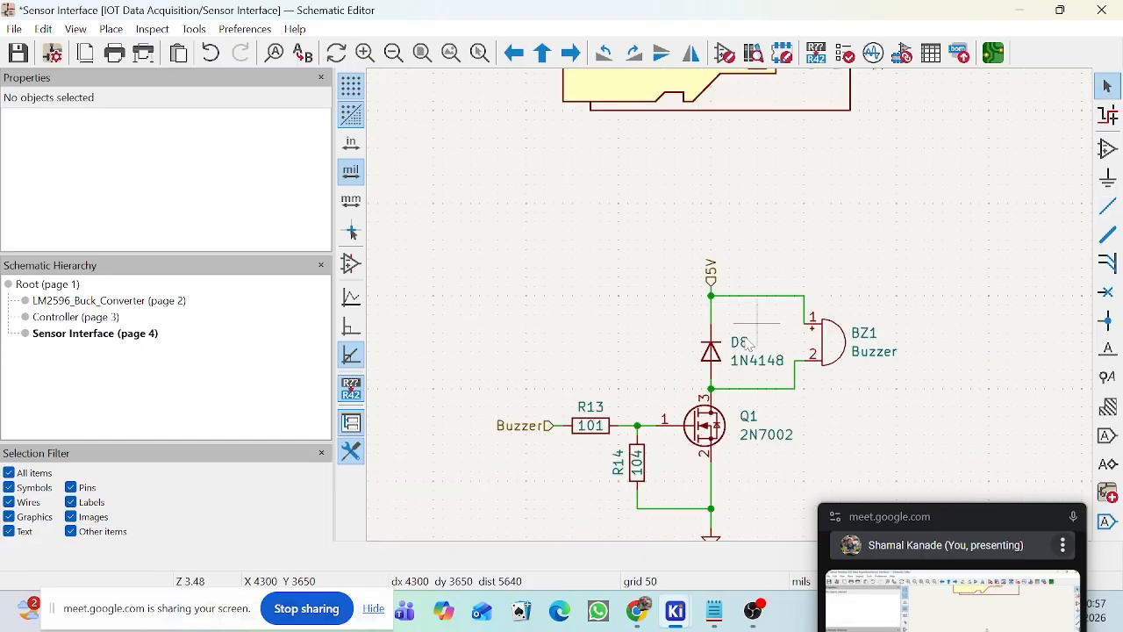
{"action": "scroll", "coordinate": [745, 316], "scroll_direction": "up", "scroll_amount": 2}
{"action": "scroll", "coordinate": [735, 312], "scroll_direction": "down", "scroll_amount": 4}
{"action": "scroll", "coordinate": [632, 369], "scroll_direction": "up", "scroll_amount": 2}
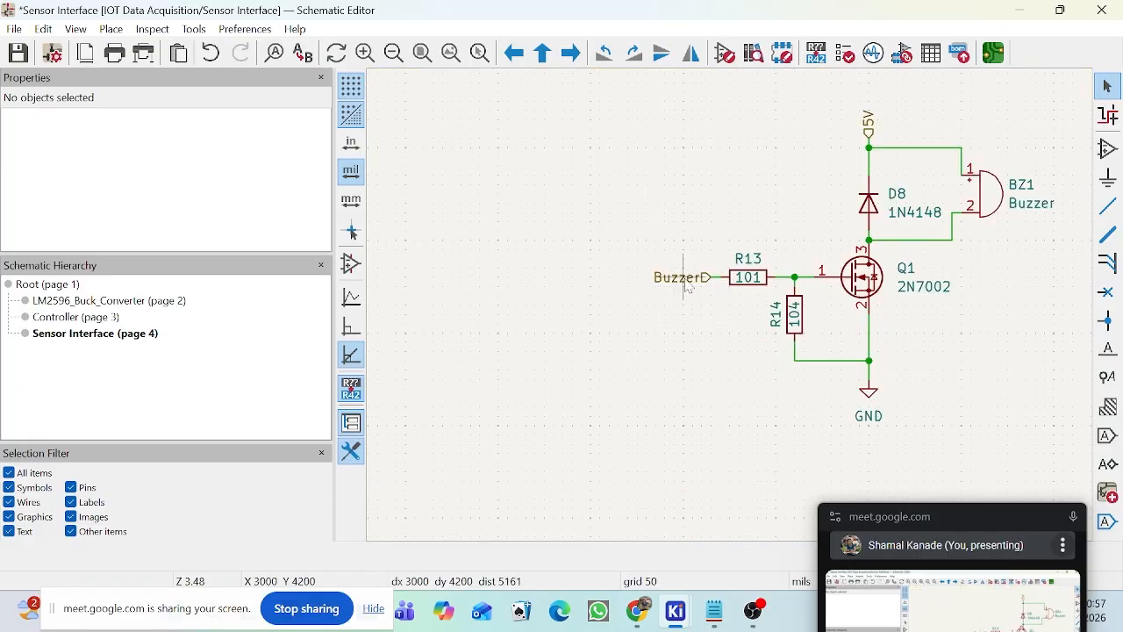
{"action": "scroll", "coordinate": [942, 221], "scroll_direction": "up", "scroll_amount": 2}
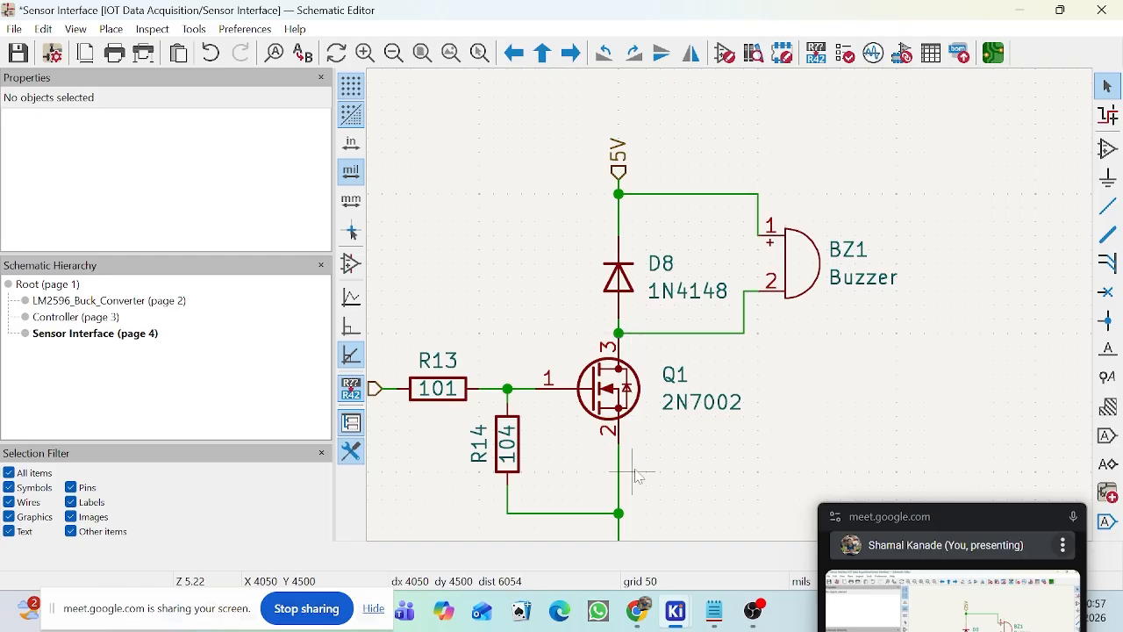
{"action": "scroll", "coordinate": [637, 469], "scroll_direction": "down", "scroll_amount": 1}
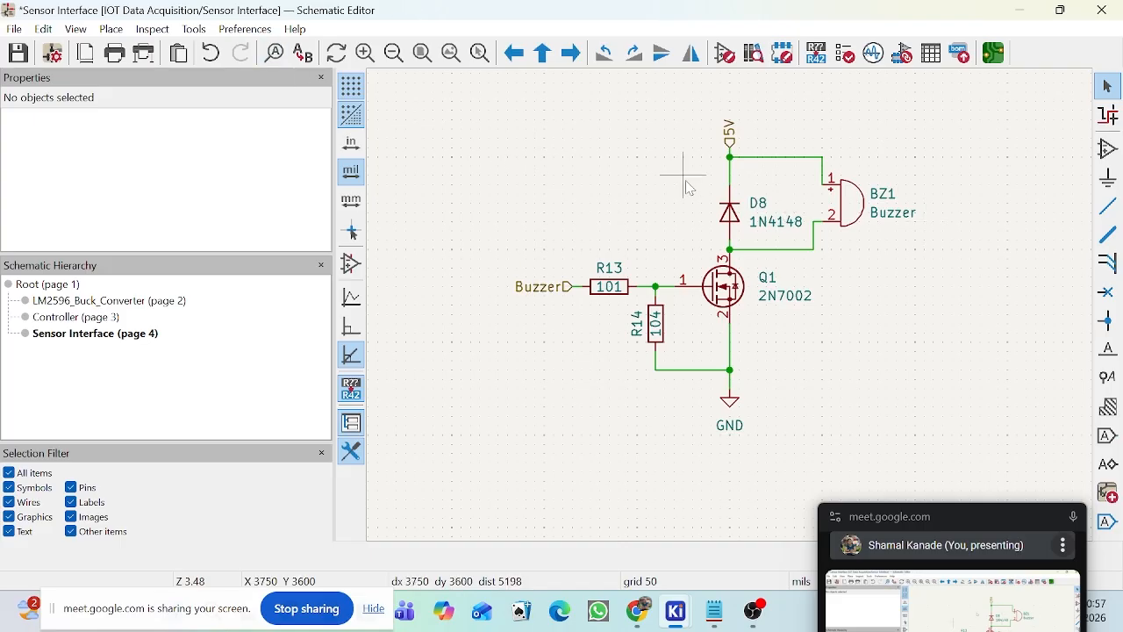
Step: Move the 1N4148 diode up to Y 3750 mils and shift the buzzer's drain wire with its junction up by 50 mils
{"action": "left_click", "coordinate": [730, 211]}
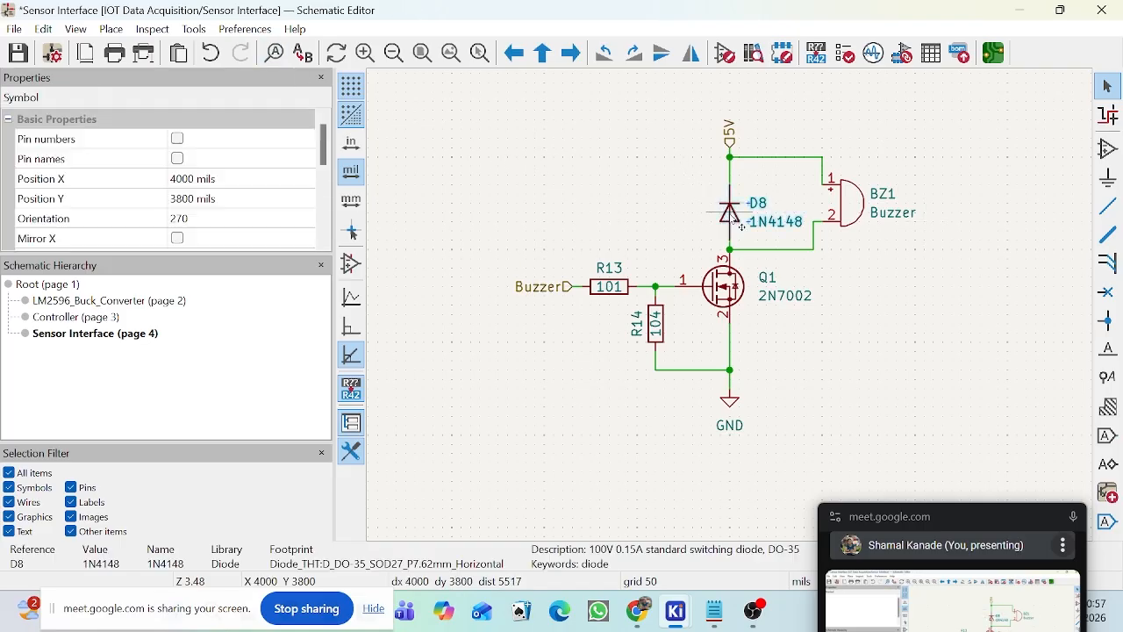
{"action": "scroll", "coordinate": [731, 249], "scroll_direction": "up", "scroll_amount": 5}
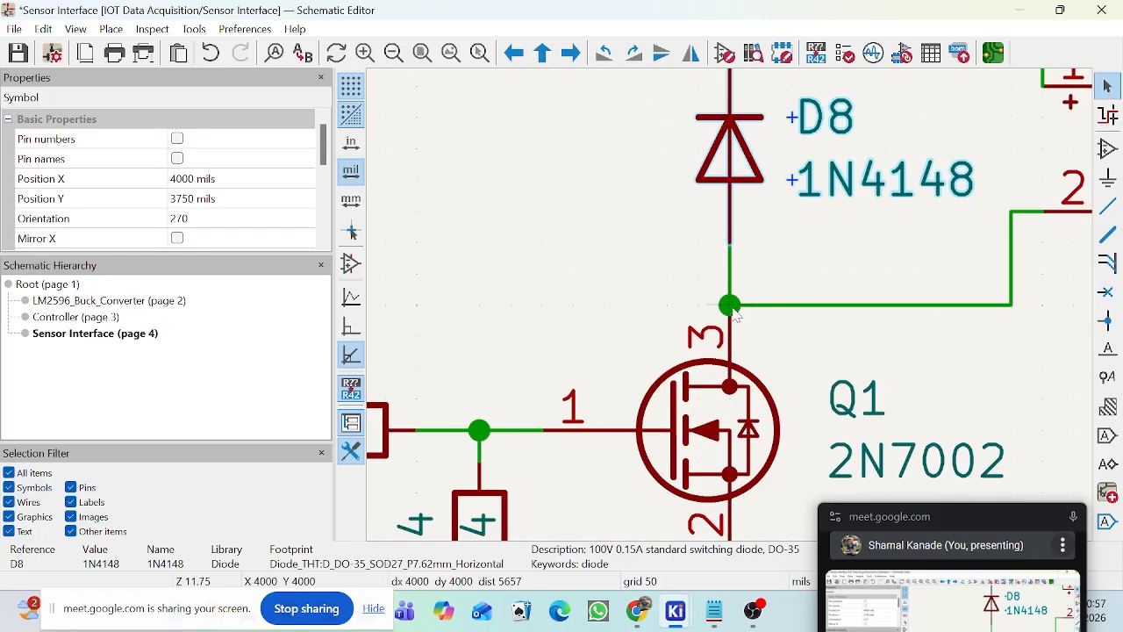
{"action": "left_click_drag", "start_coordinate": [693, 274], "coordinate": [1044, 321]}
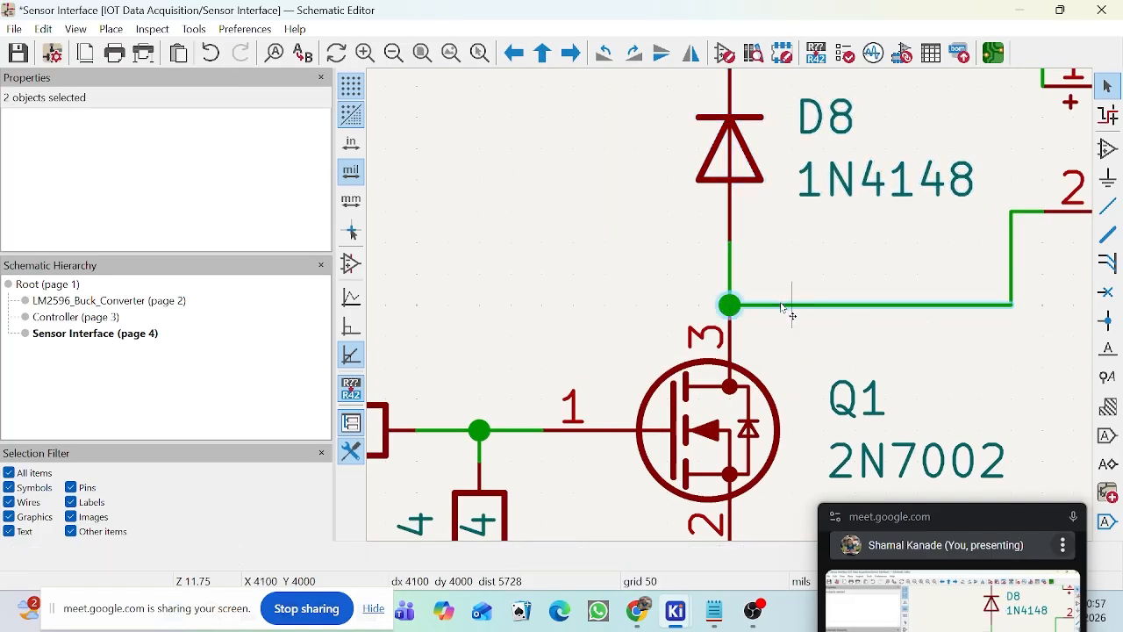
{"action": "left_click_drag", "start_coordinate": [785, 307], "coordinate": [784, 275]}
{"action": "left_click", "coordinate": [734, 313]}
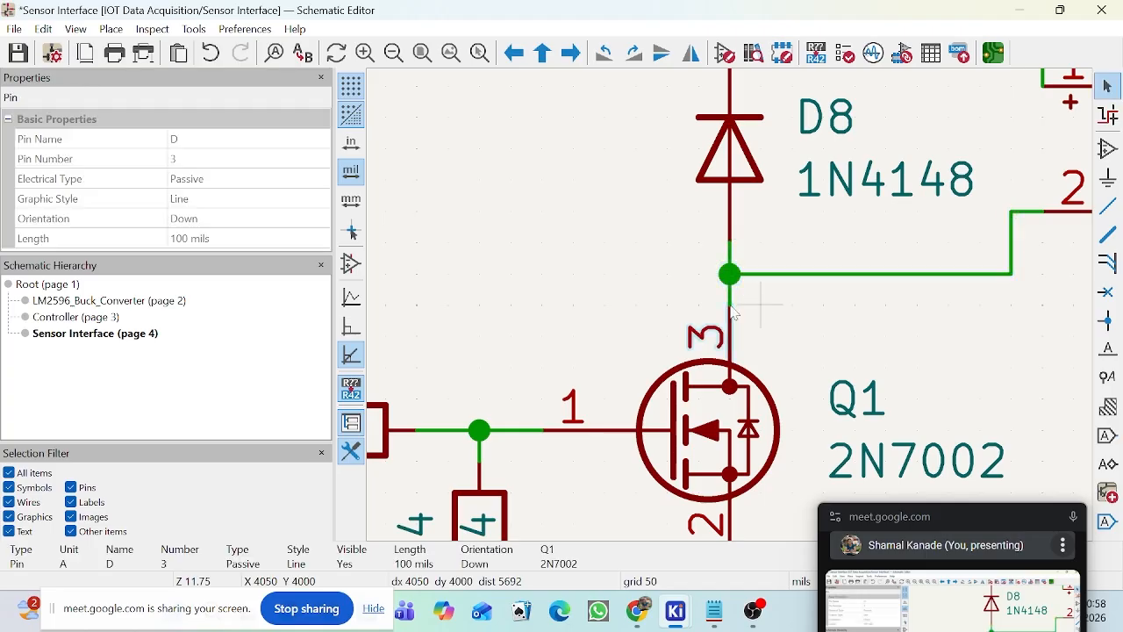
{"action": "scroll", "coordinate": [730, 305], "scroll_direction": "down", "scroll_amount": 5}
{"action": "left_click", "coordinate": [814, 334]}
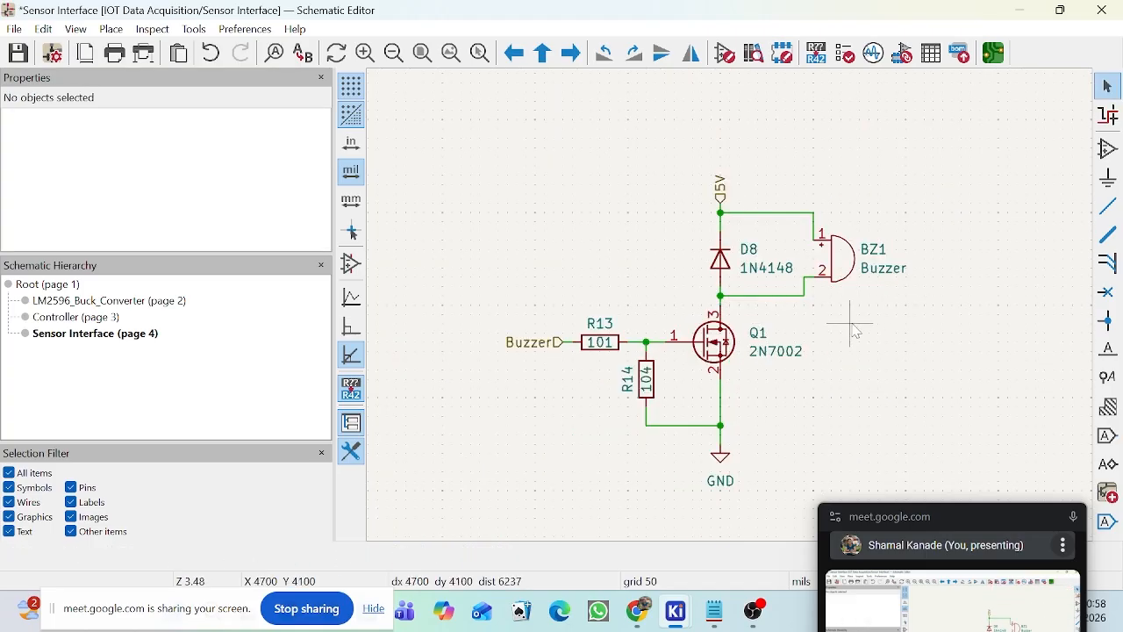
Step: Place the text "Buzzer Circuit" above the buzzer circuit's 5V label at X 4050, Y 3150 mils
{"action": "scroll", "coordinate": [737, 312], "scroll_direction": "down", "scroll_amount": 2}
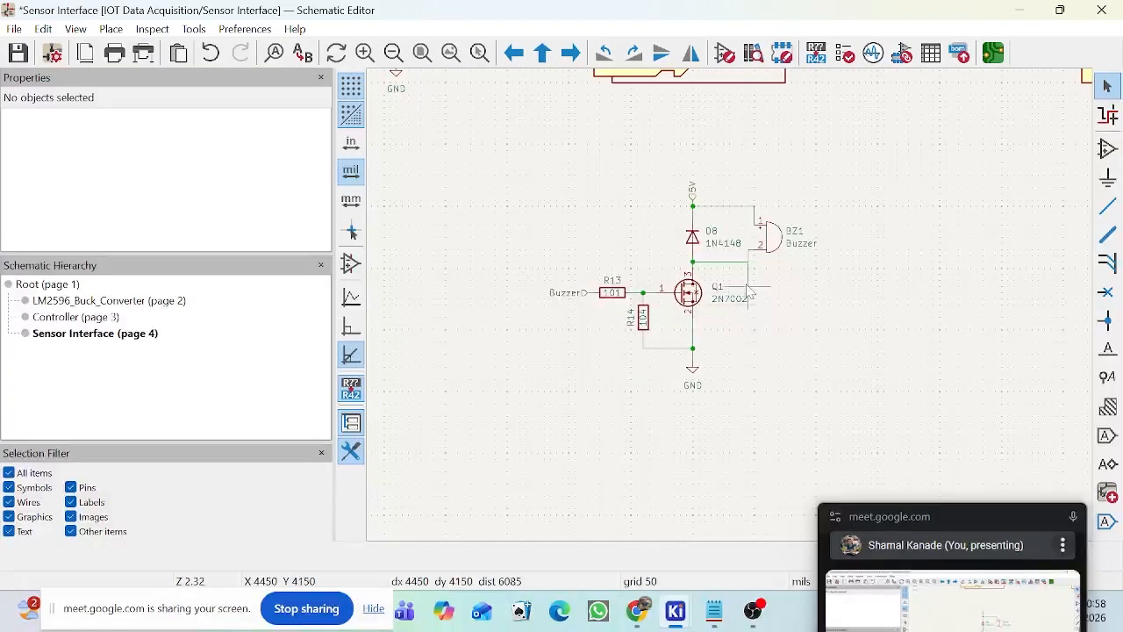
{"action": "scroll", "coordinate": [742, 299], "scroll_direction": "down", "scroll_amount": 2}
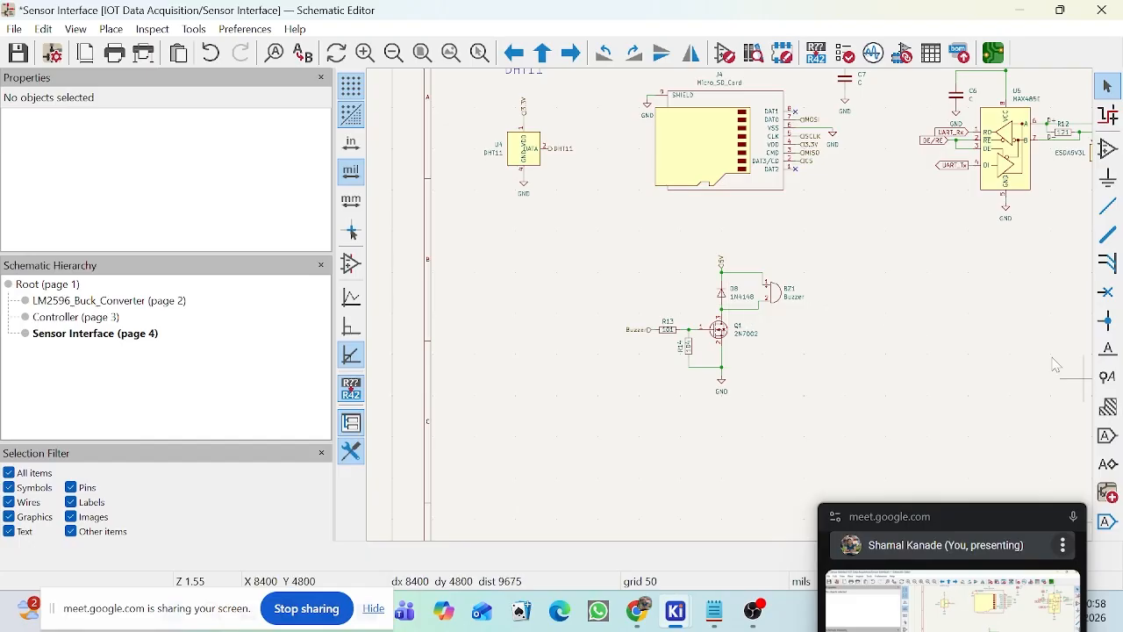
{"action": "left_click", "coordinate": [111, 30]}
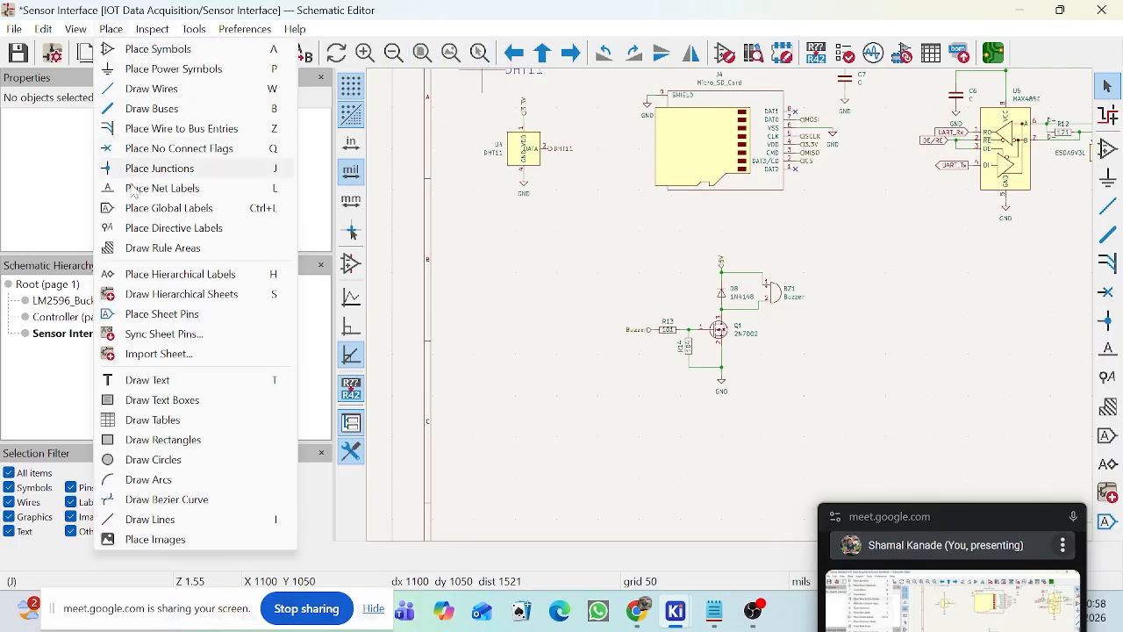
{"action": "left_click", "coordinate": [148, 380]}
{"action": "left_click", "coordinate": [620, 290]}
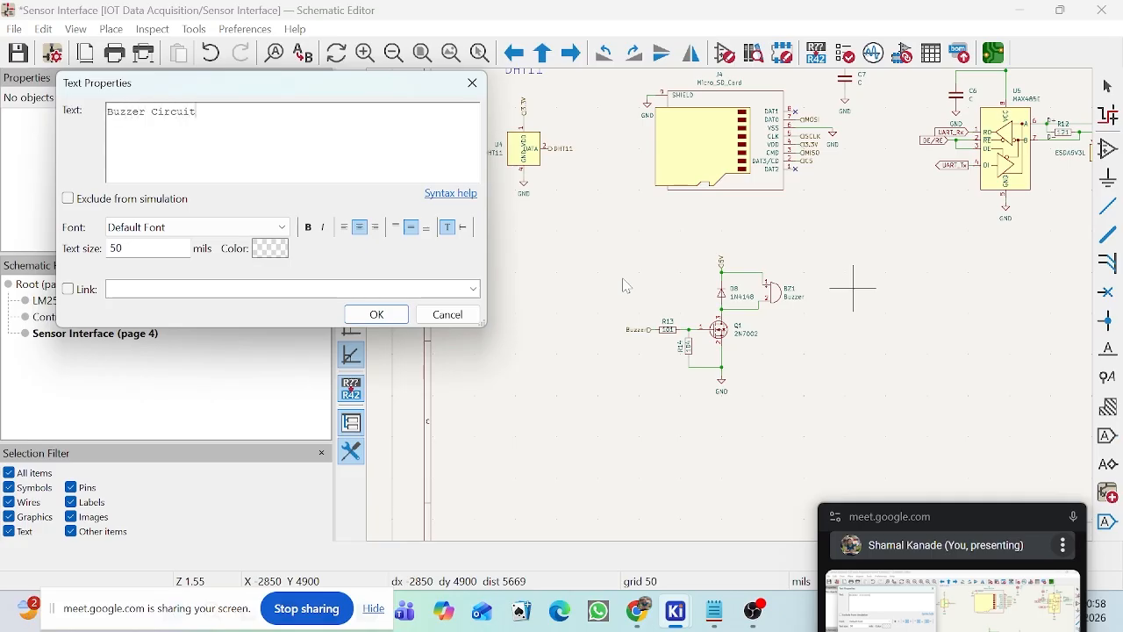
{"action": "left_click", "coordinate": [395, 316]}
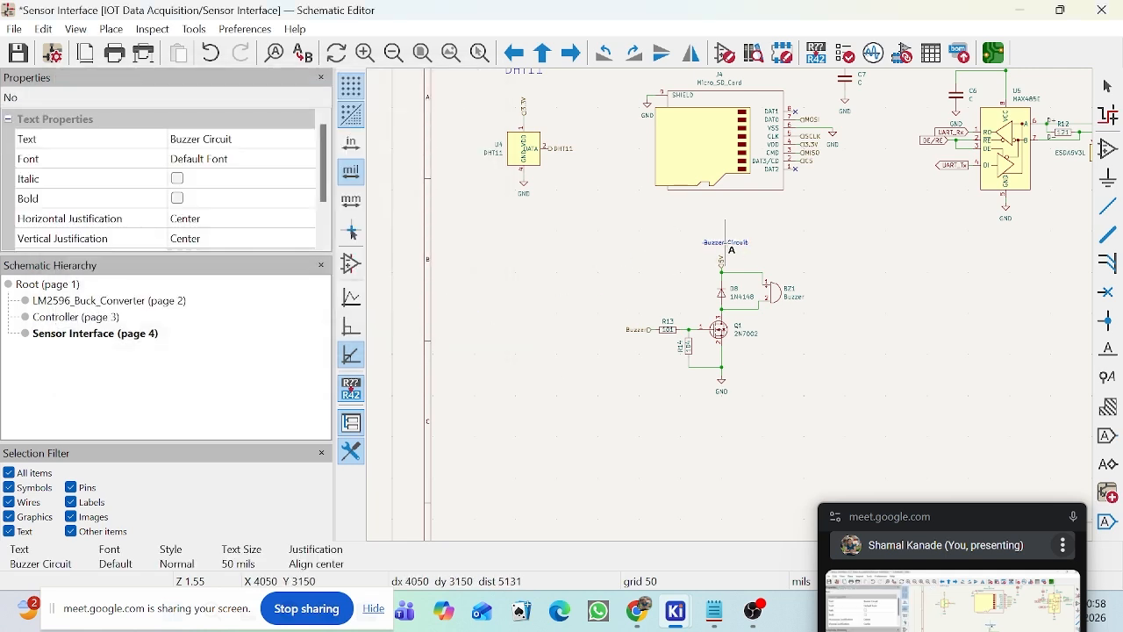
Step: Format the "Buzzer Circuit" title text as bold with a text size of 100 mils
{"action": "left_click", "coordinate": [722, 260]}
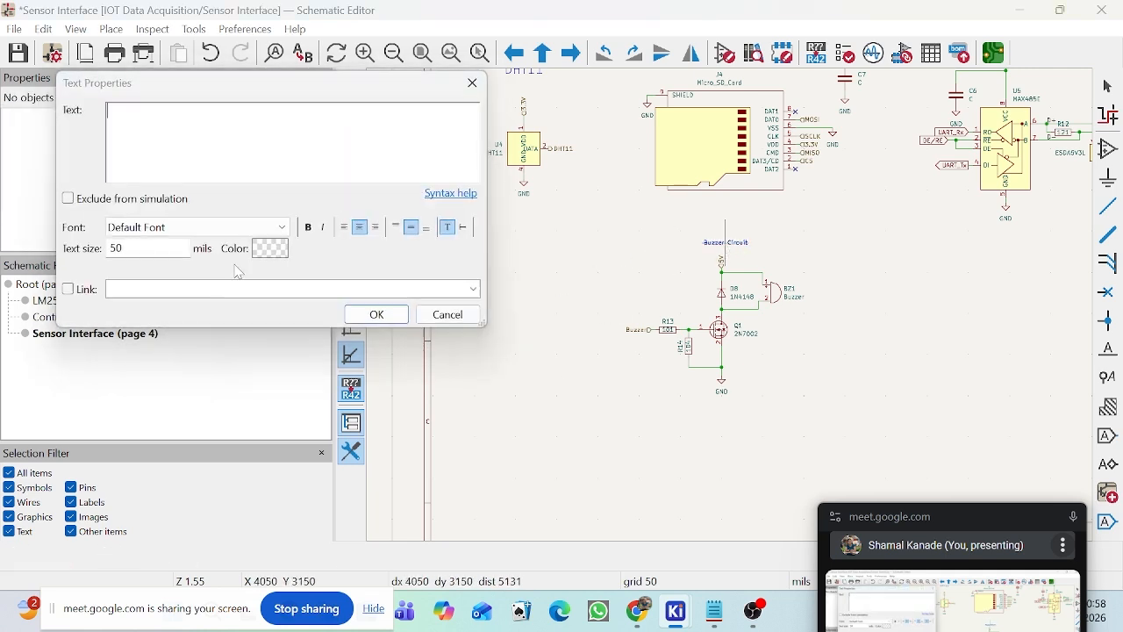
{"action": "left_click", "coordinate": [468, 82]}
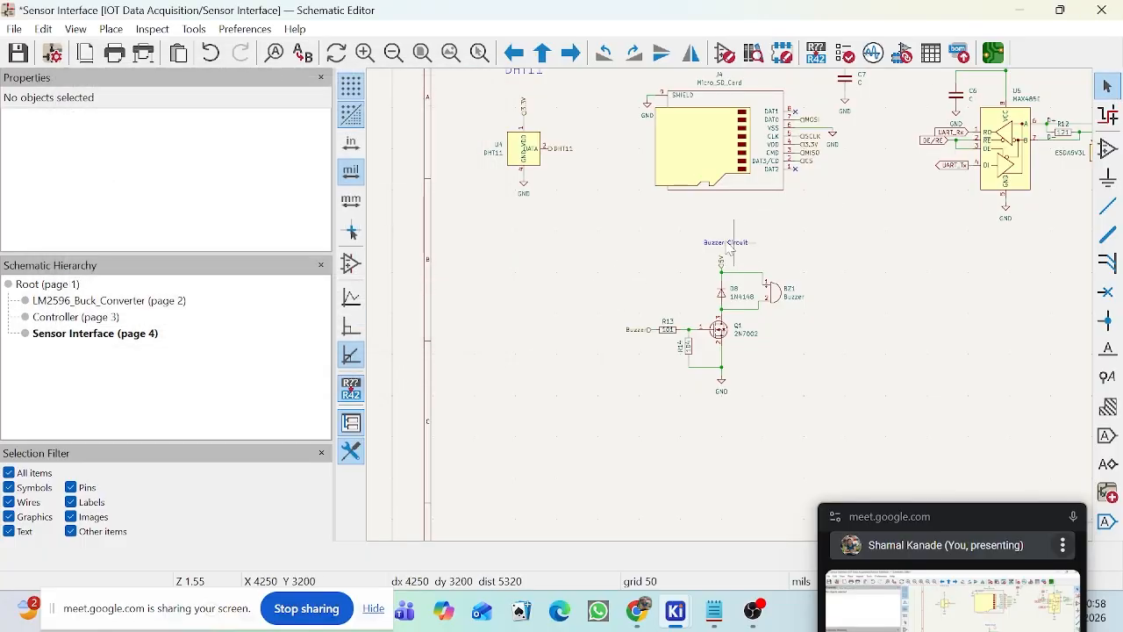
{"action": "left_click", "coordinate": [729, 244]}
{"action": "double_click", "coordinate": [727, 249]}
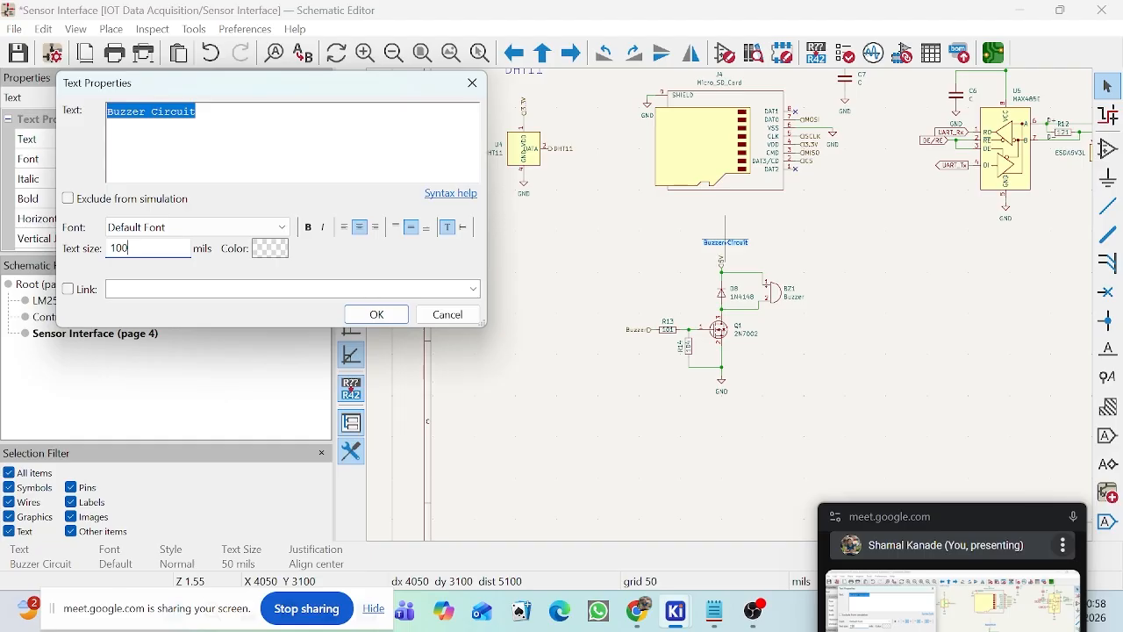
{"action": "key", "text": "Return"}
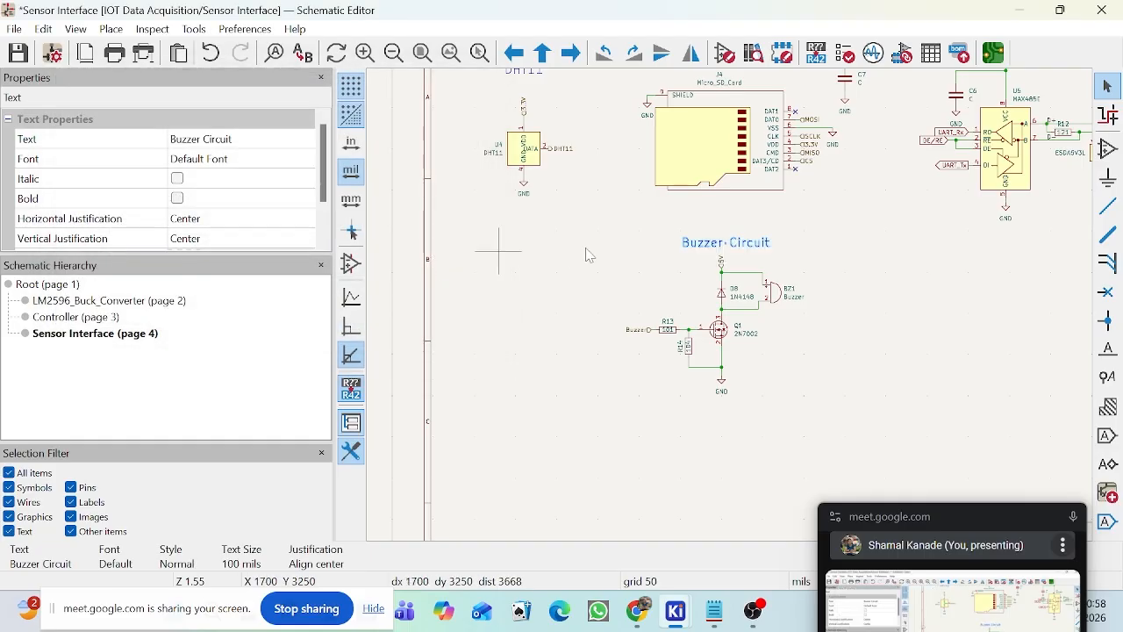
{"action": "key", "text": "e"}
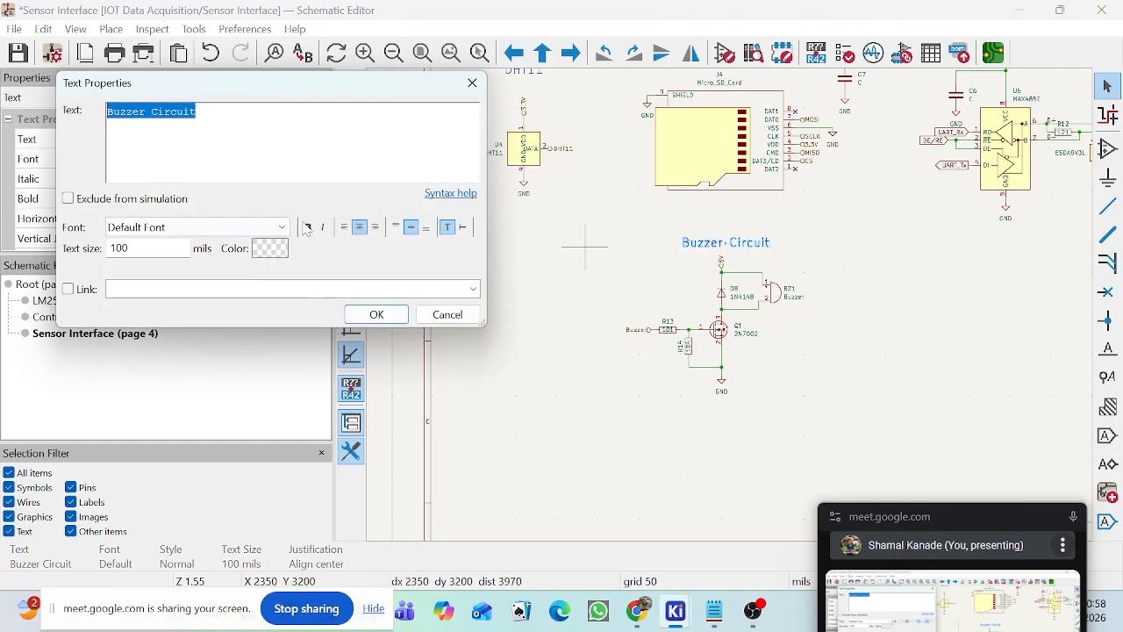
{"action": "left_click", "coordinate": [364, 314]}
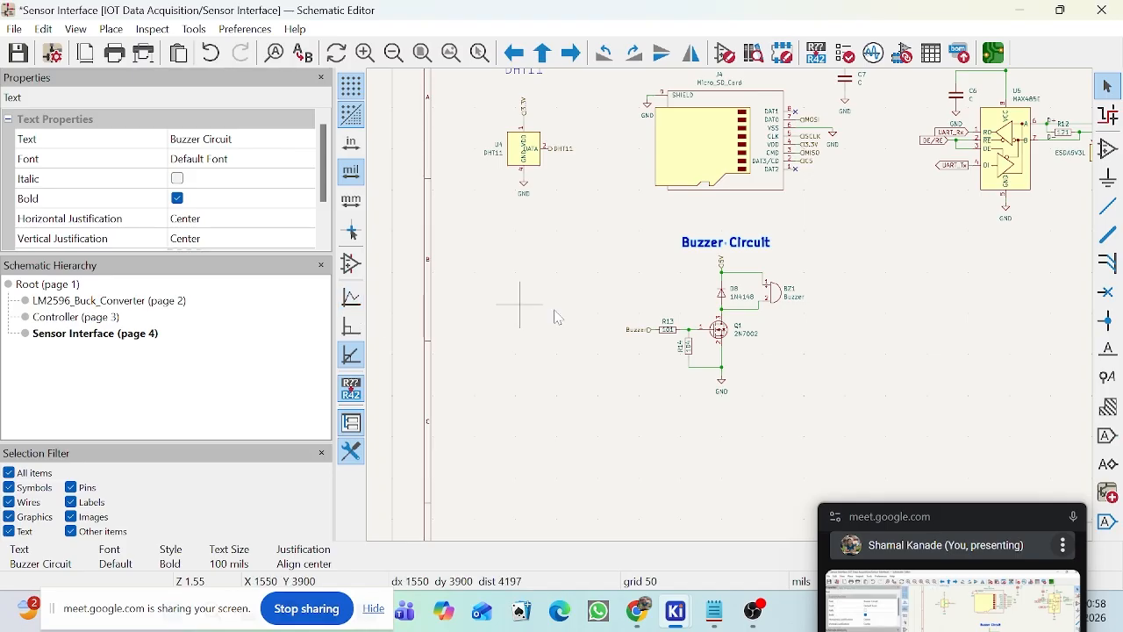
{"action": "scroll", "coordinate": [798, 303], "scroll_direction": "up", "scroll_amount": 2}
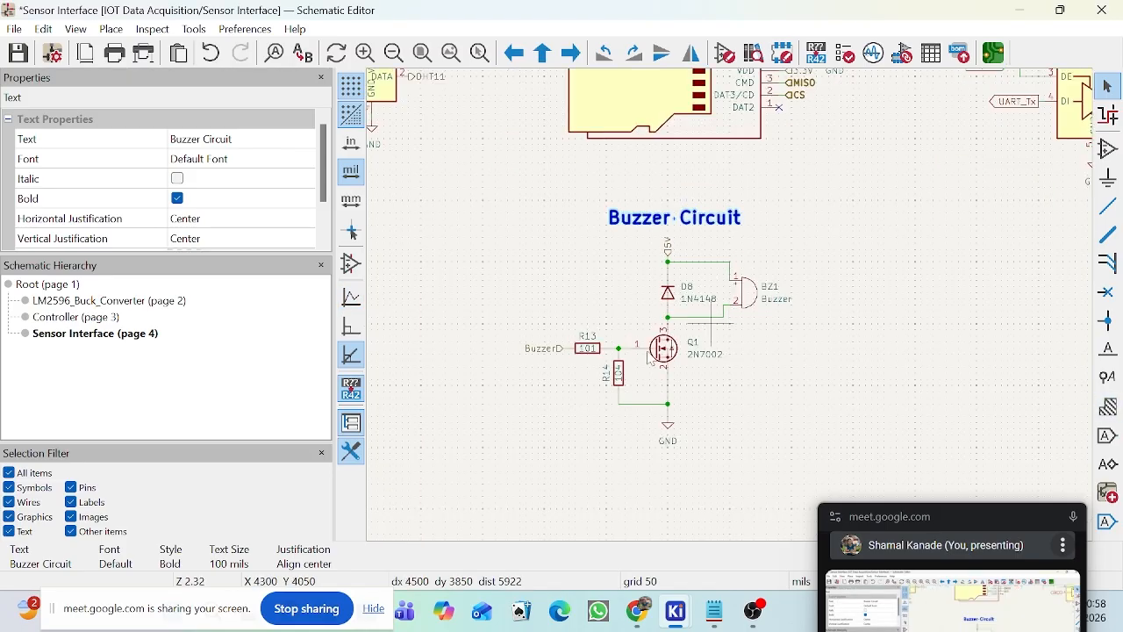
Step: Copy the Buzzer hierarchical label from the Sensor Interface sheet and attach it, facing the pin, to the ESP-12F's GPIO12 on the Controller sheet
{"action": "left_click", "coordinate": [79, 318]}
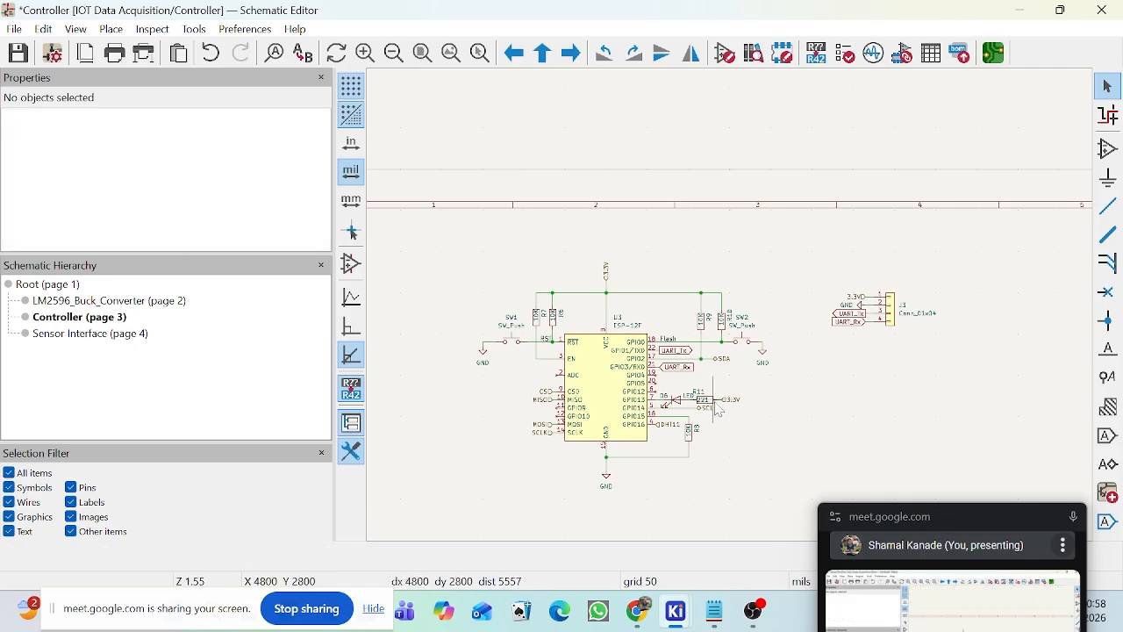
{"action": "left_click", "coordinate": [134, 339]}
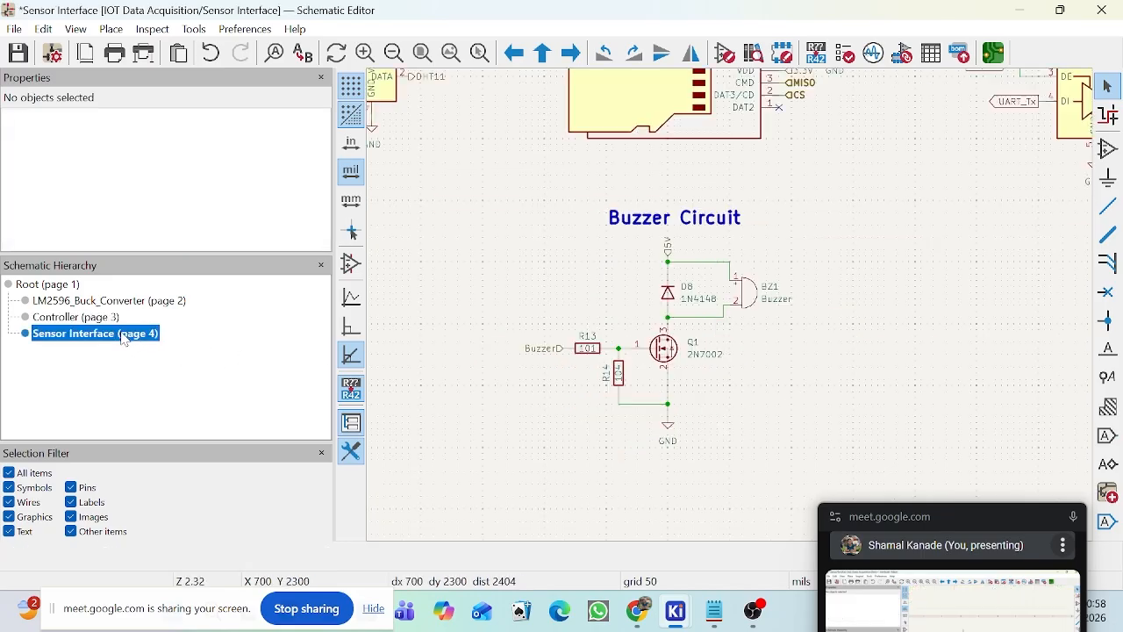
{"action": "scroll", "coordinate": [542, 349], "scroll_direction": "up", "scroll_amount": 3}
{"action": "left_click", "coordinate": [721, 298]}
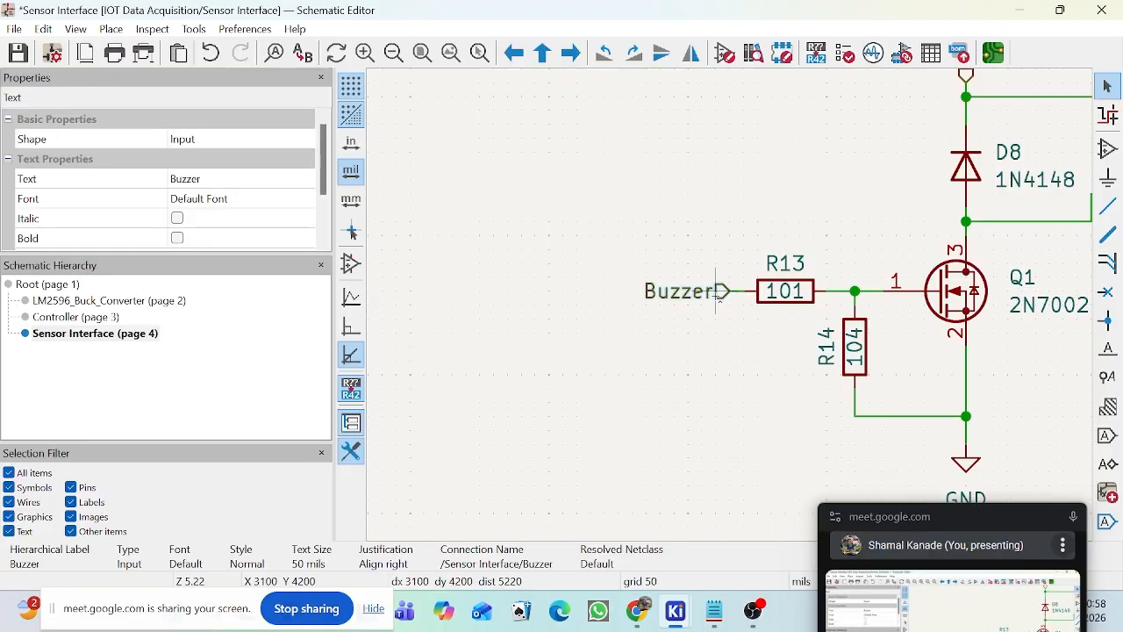
{"action": "left_click", "coordinate": [102, 316]}
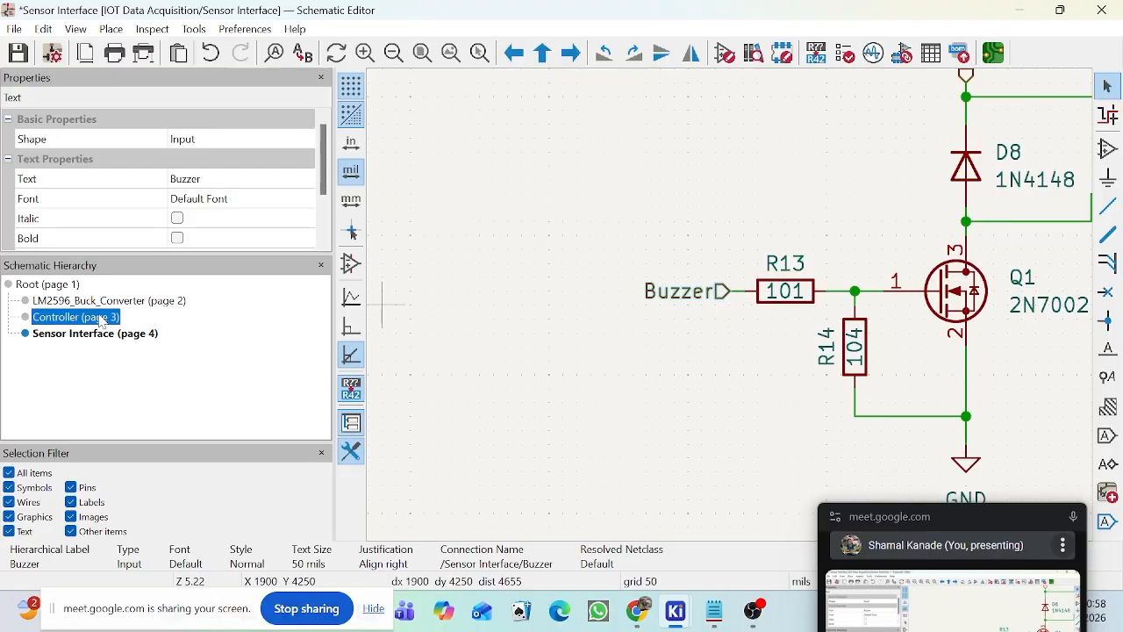
{"action": "scroll", "coordinate": [752, 318], "scroll_direction": "up", "scroll_amount": 1}
{"action": "key", "text": "ctrl+v"}
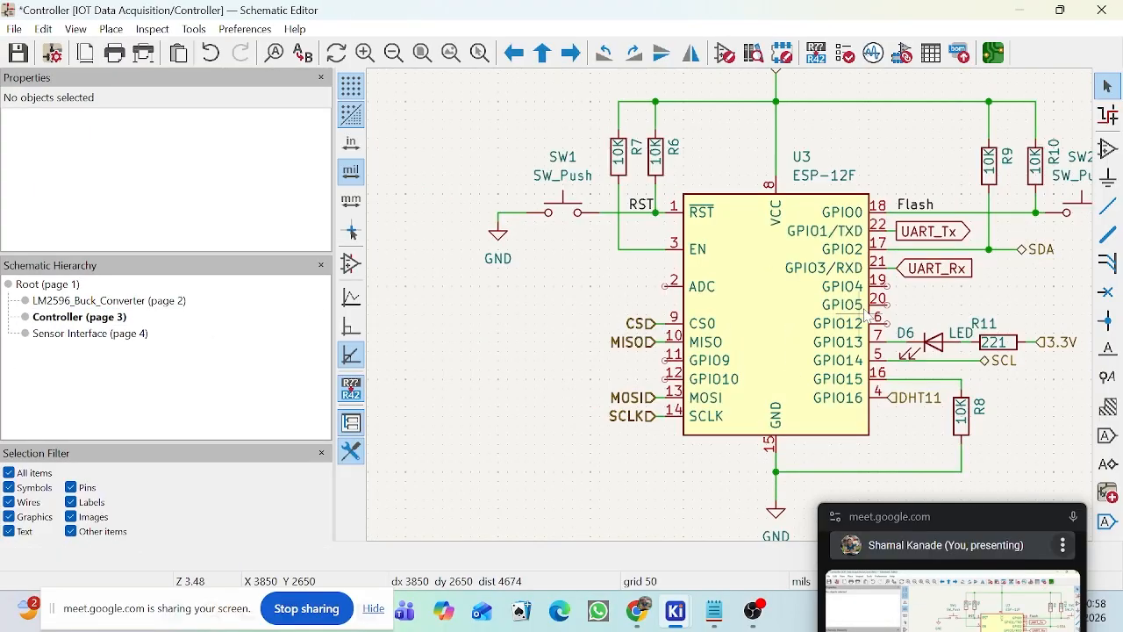
{"action": "scroll", "coordinate": [841, 325], "scroll_direction": "up", "scroll_amount": 2}
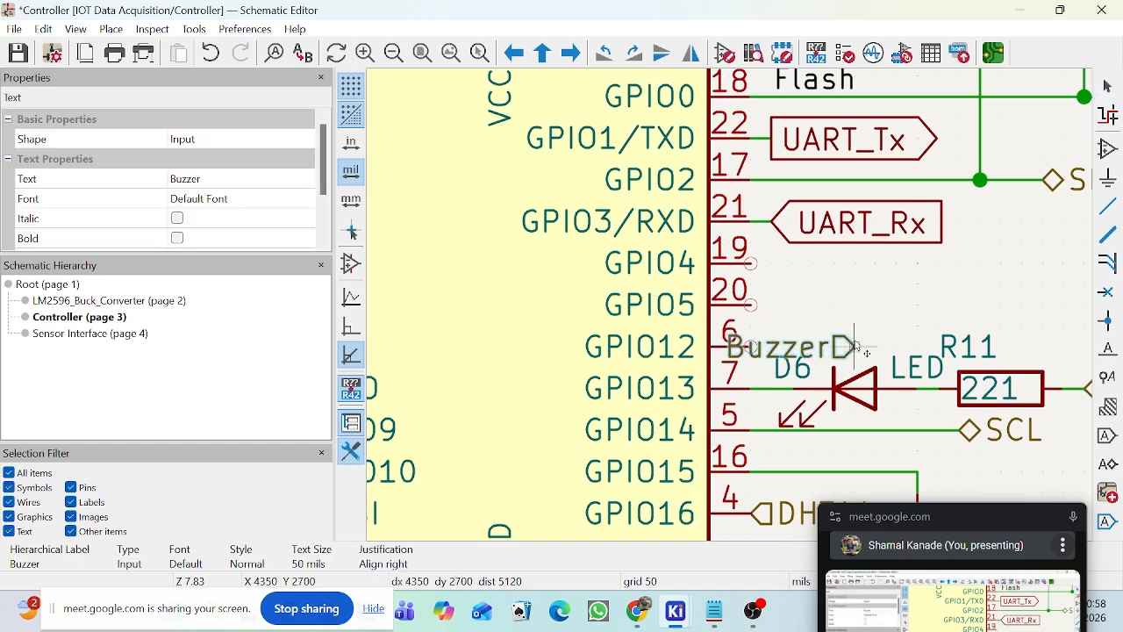
{"action": "scroll", "coordinate": [790, 333], "scroll_direction": "up", "scroll_amount": 2}
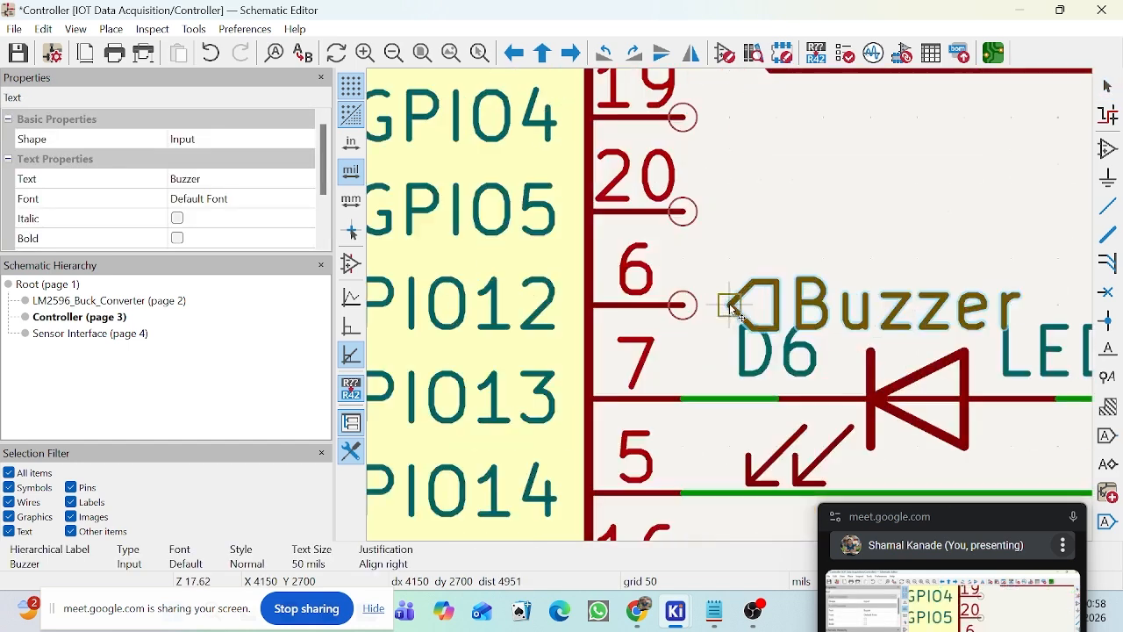
{"action": "left_click", "coordinate": [695, 314]}
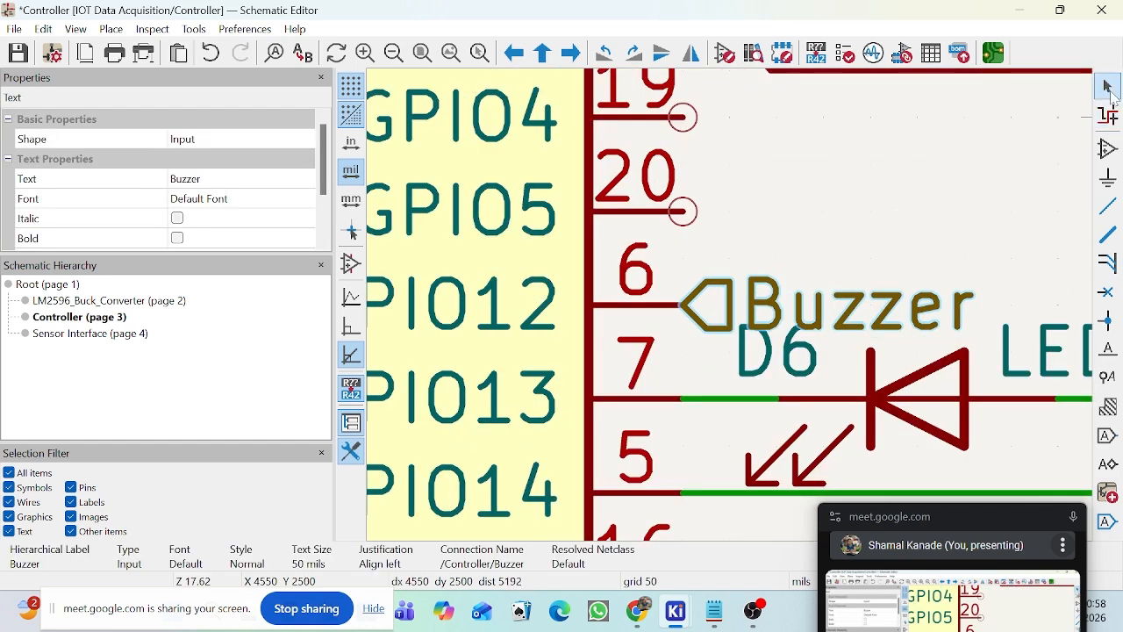
Step: Set the shape of the Buzzer hierarchical label on the Controller sheet to Output
{"action": "double_click", "coordinate": [786, 299]}
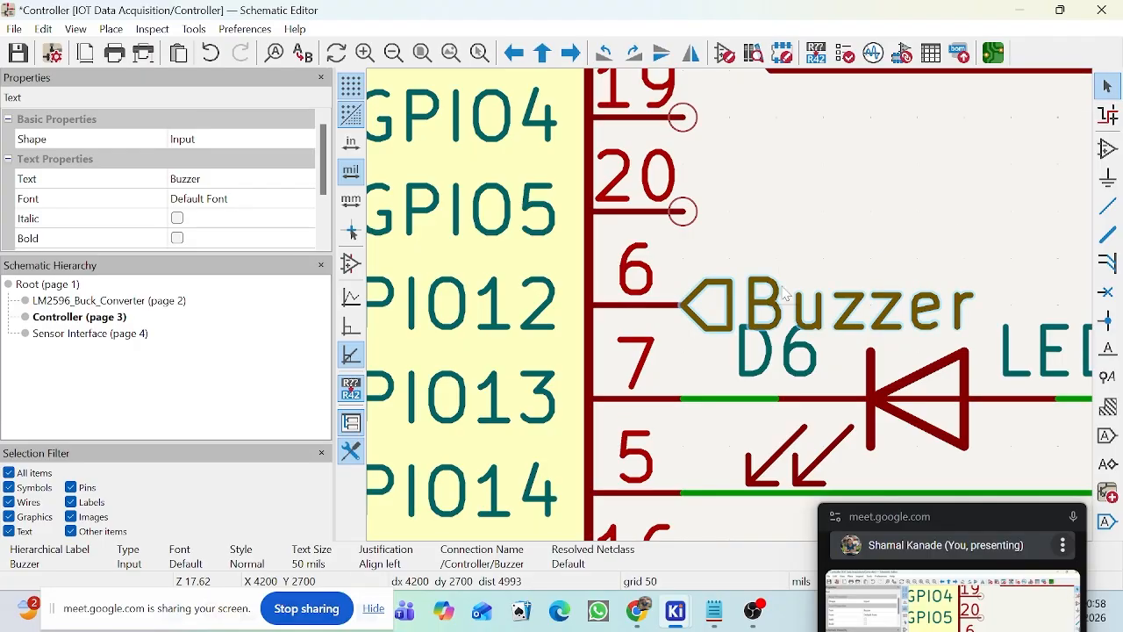
{"action": "left_click", "coordinate": [85, 298]}
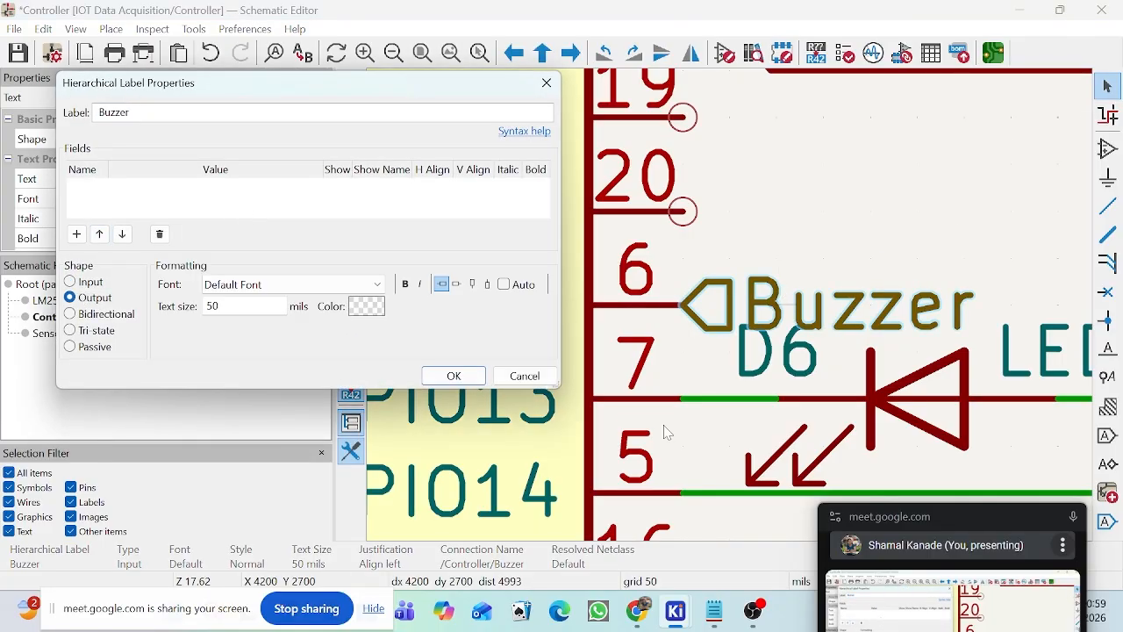
{"action": "left_click", "coordinate": [454, 375]}
{"action": "scroll", "coordinate": [702, 326], "scroll_direction": "down", "scroll_amount": 6}
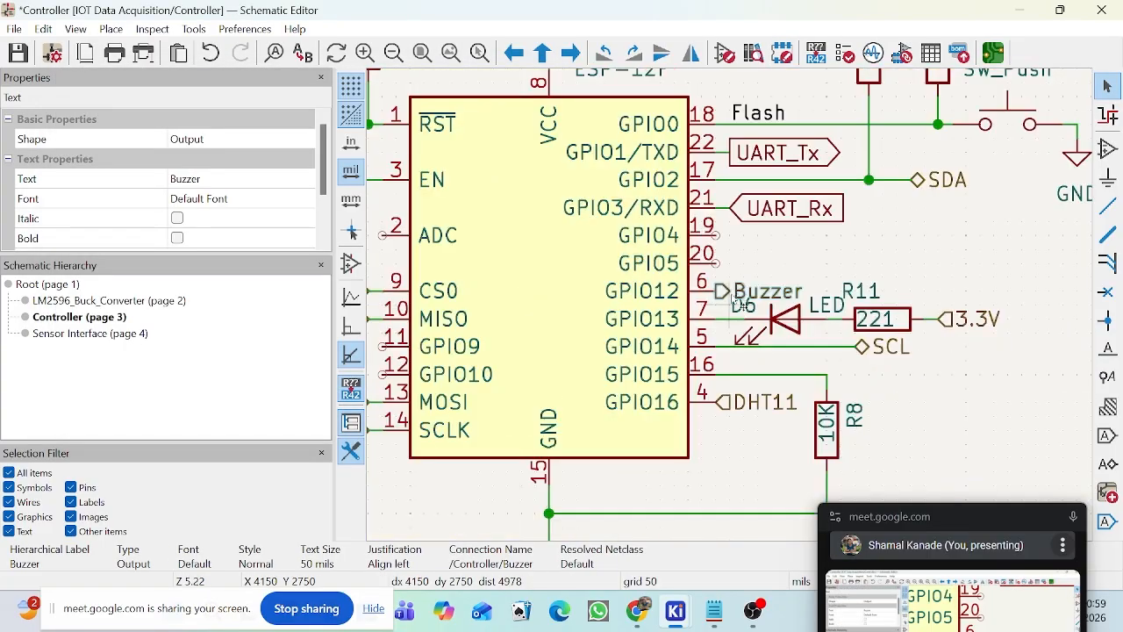
{"action": "scroll", "coordinate": [753, 335], "scroll_direction": "down", "scroll_amount": 4}
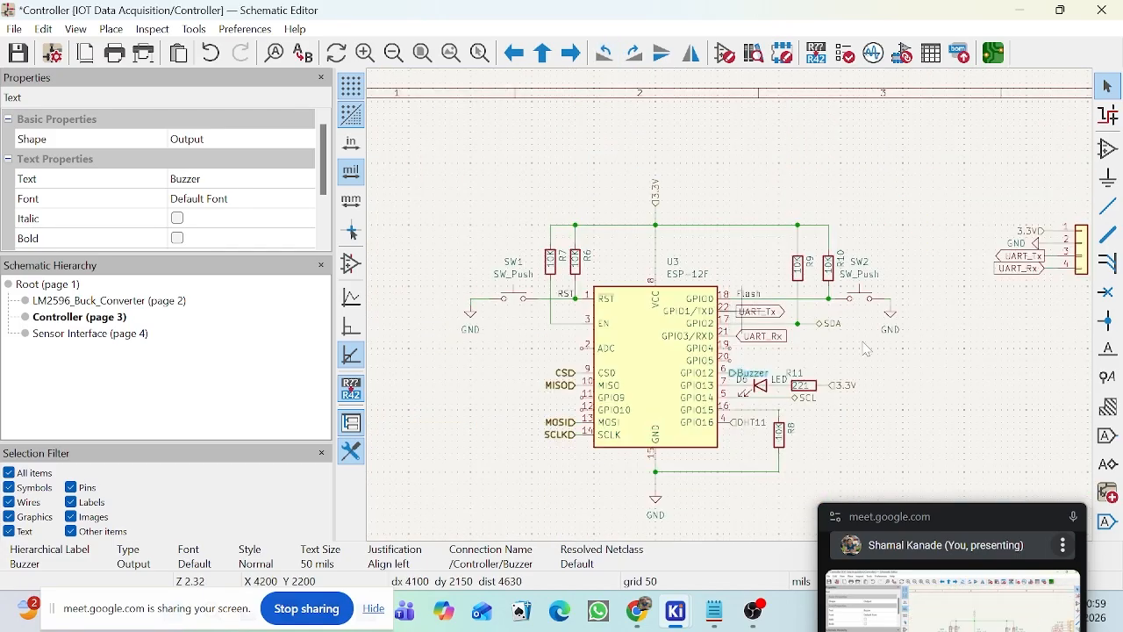
Step: Compare the Sensor Interface sheet's buzzer and RS485 circuits with the Controller sheet's ESP-12F pin connections, and return to the root sheet
{"action": "left_click", "coordinate": [88, 335]}
{"action": "scroll", "coordinate": [763, 342], "scroll_direction": "down", "scroll_amount": 3}
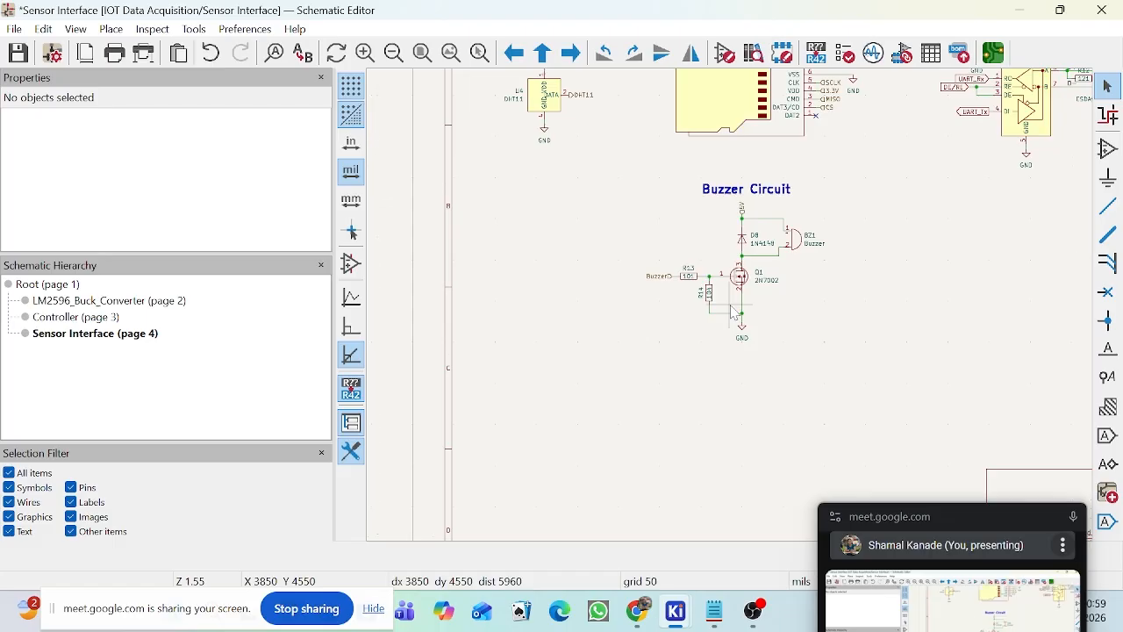
{"action": "scroll", "coordinate": [735, 312], "scroll_direction": "down", "scroll_amount": 4}
{"action": "scroll", "coordinate": [642, 288], "scroll_direction": "up", "scroll_amount": 3}
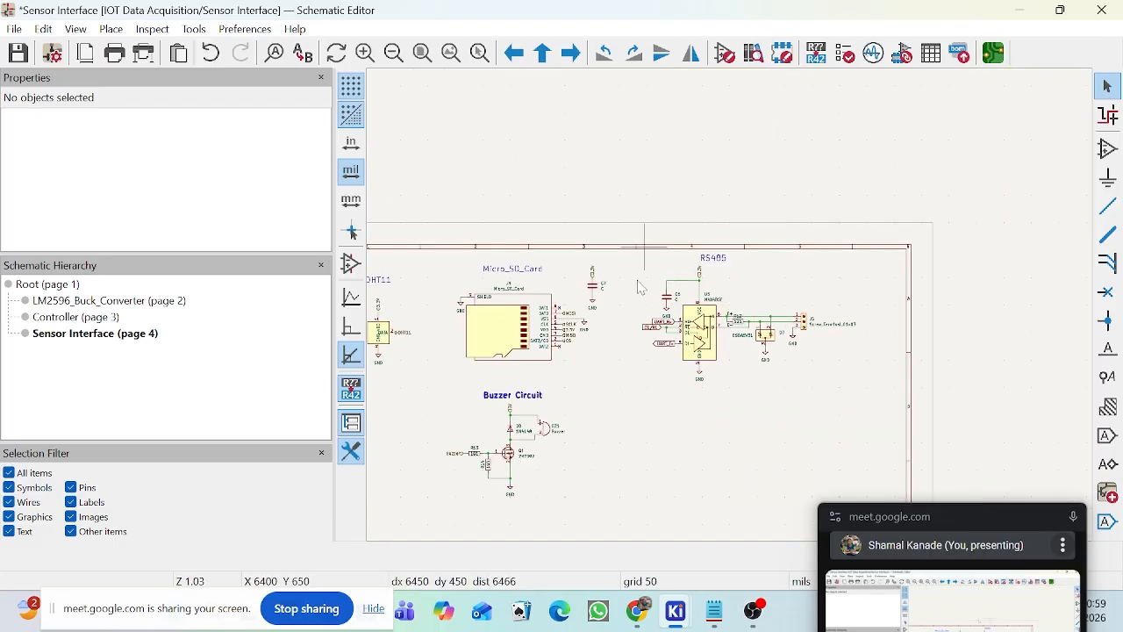
{"action": "scroll", "coordinate": [736, 313], "scroll_direction": "up", "scroll_amount": 3}
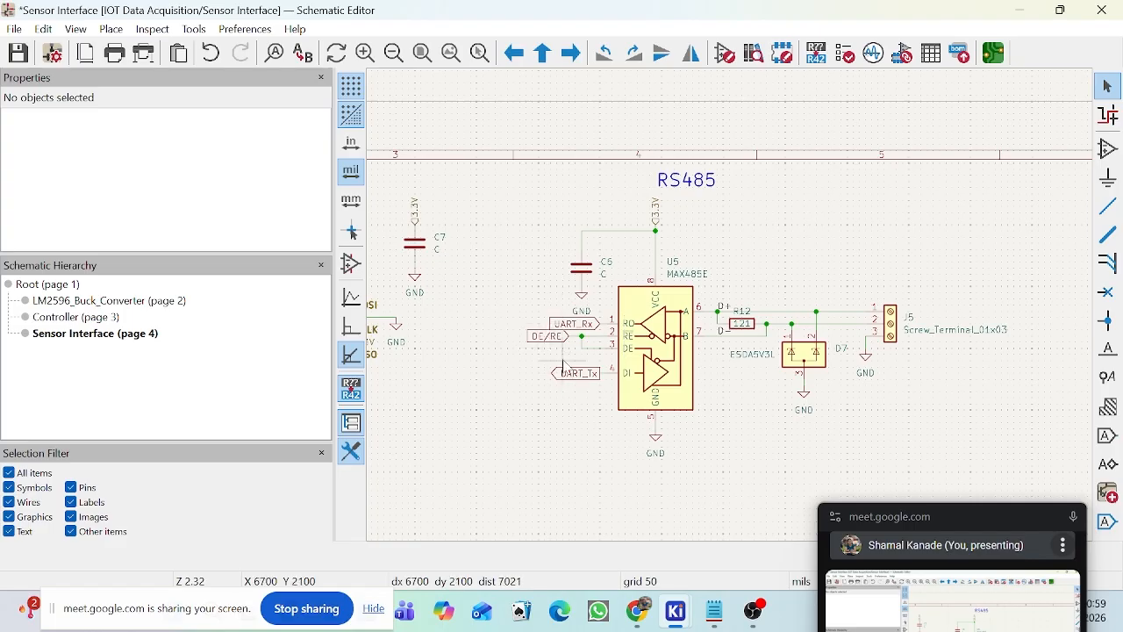
{"action": "left_click", "coordinate": [77, 317]}
{"action": "scroll", "coordinate": [736, 313], "scroll_direction": "up", "scroll_amount": 3}
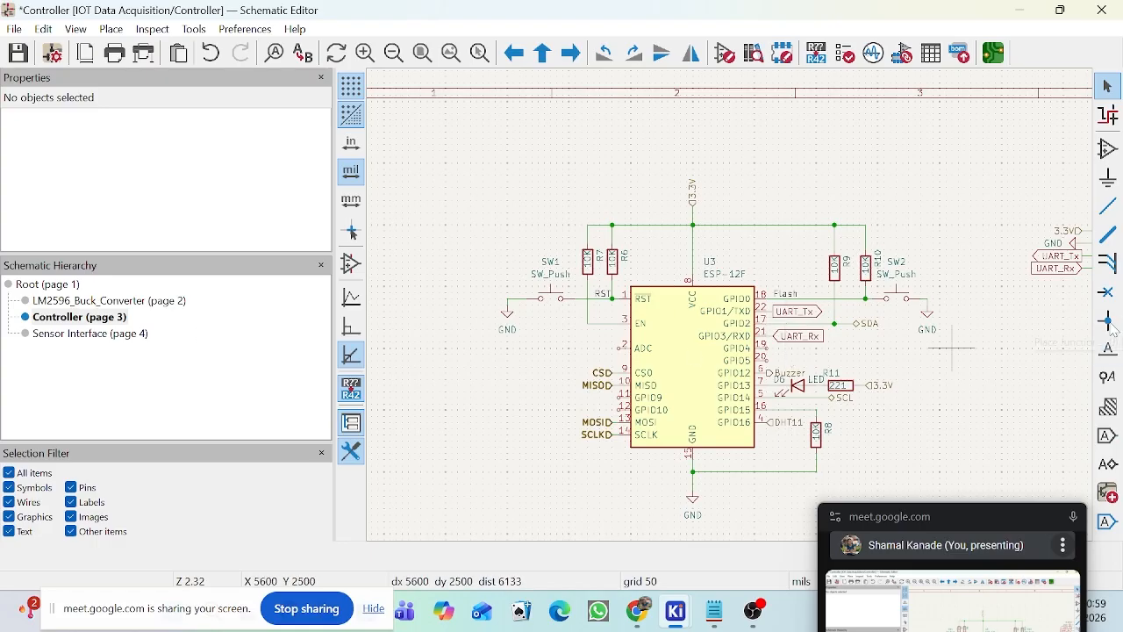
{"action": "left_click", "coordinate": [100, 340]}
{"action": "scroll", "coordinate": [742, 373], "scroll_direction": "down", "scroll_amount": 4}
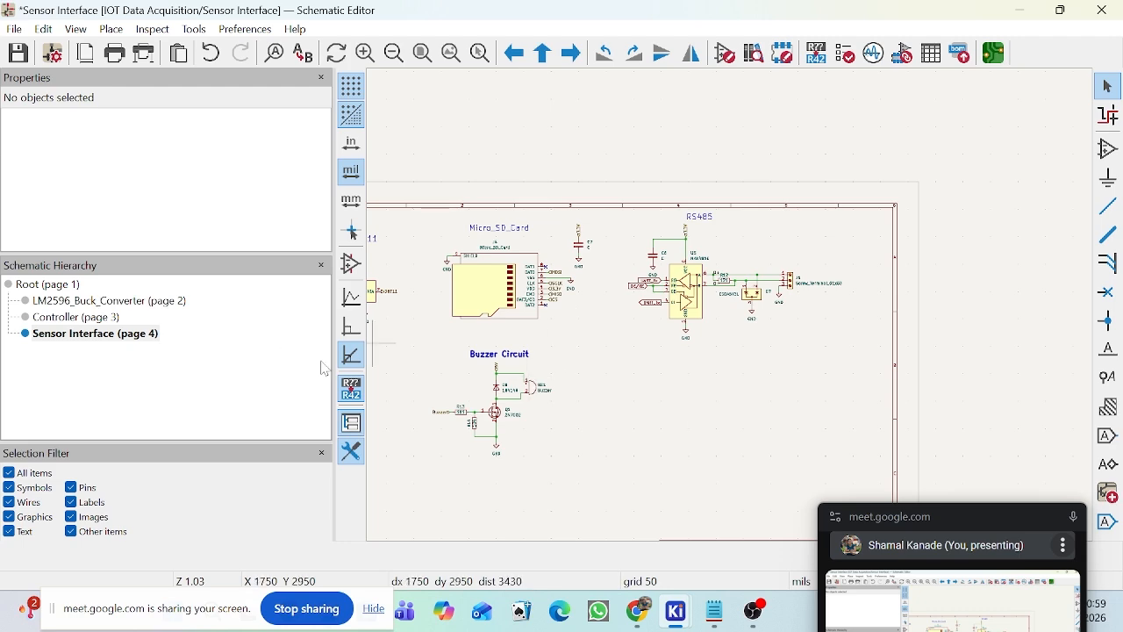
{"action": "scroll", "coordinate": [507, 399], "scroll_direction": "up", "scroll_amount": 5}
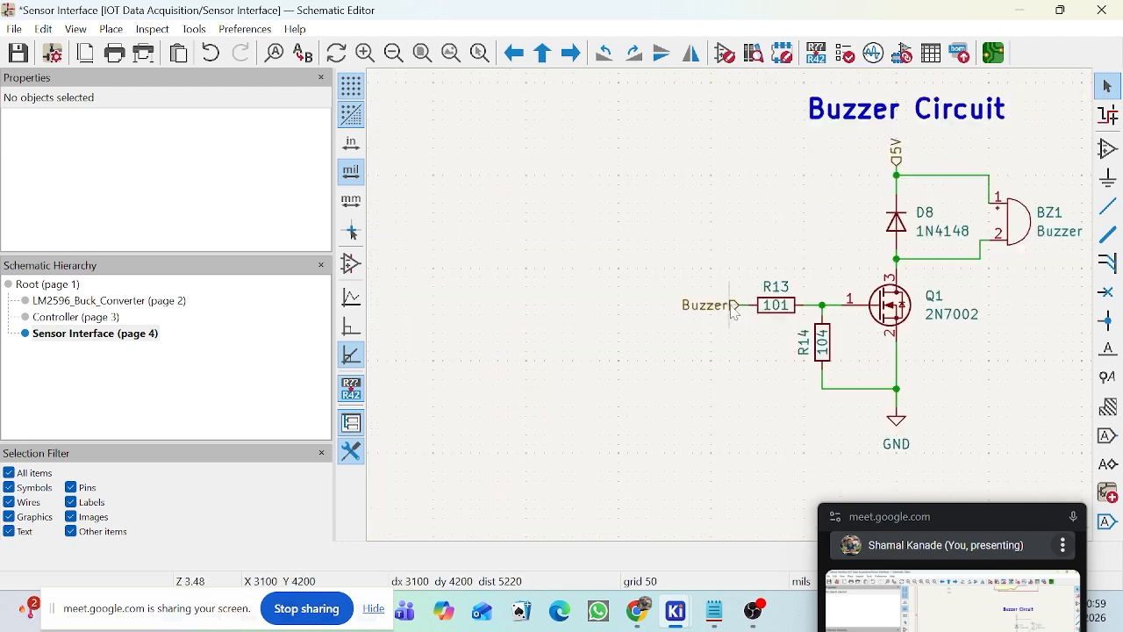
{"action": "left_click", "coordinate": [74, 318]}
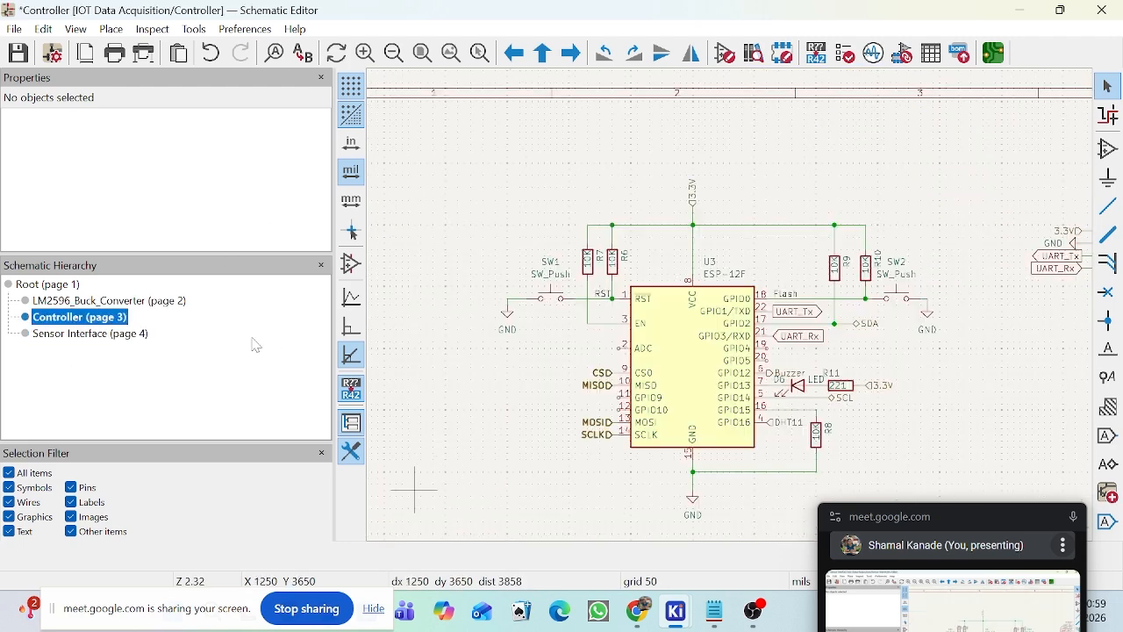
{"action": "left_click", "coordinate": [111, 341]}
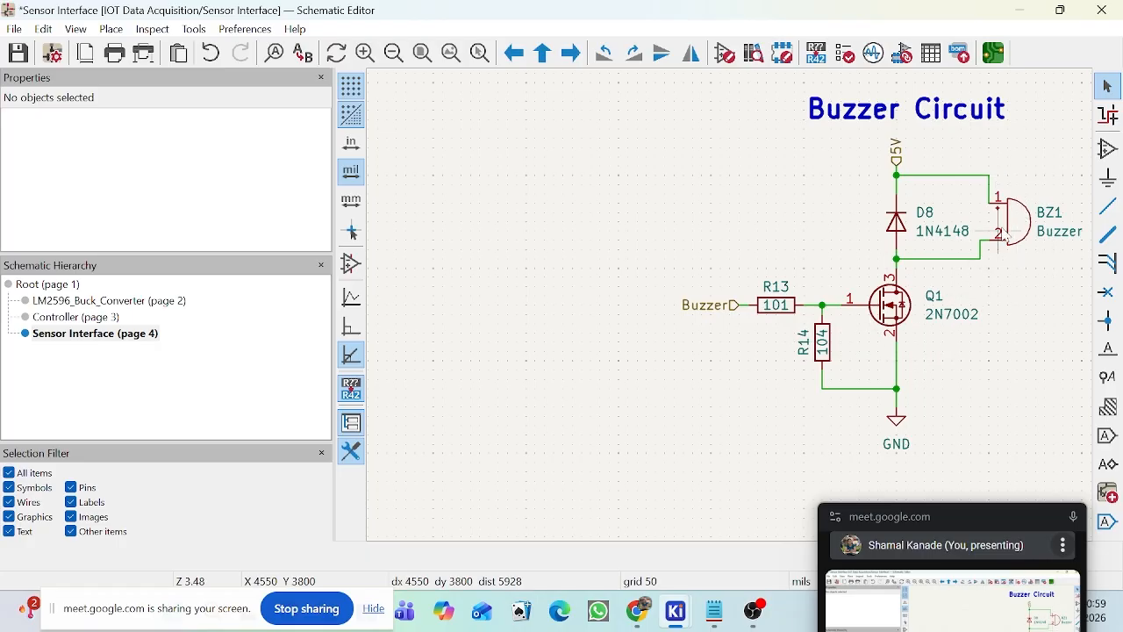
{"action": "scroll", "coordinate": [1000, 234], "scroll_direction": "down", "scroll_amount": 6}
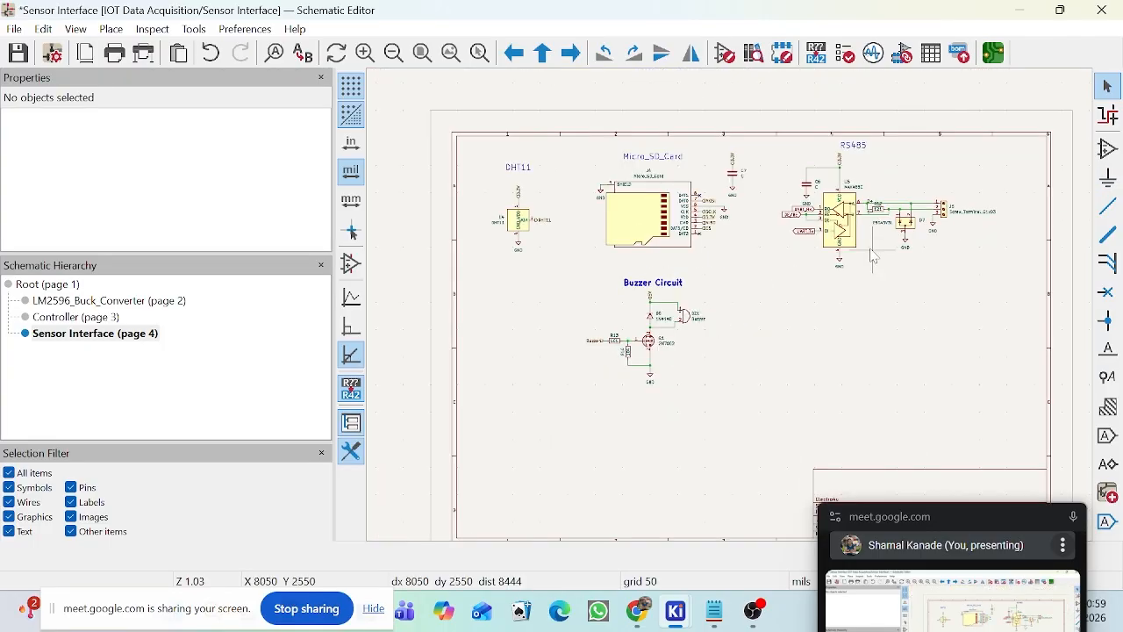
{"action": "scroll", "coordinate": [869, 256], "scroll_direction": "up", "scroll_amount": 1}
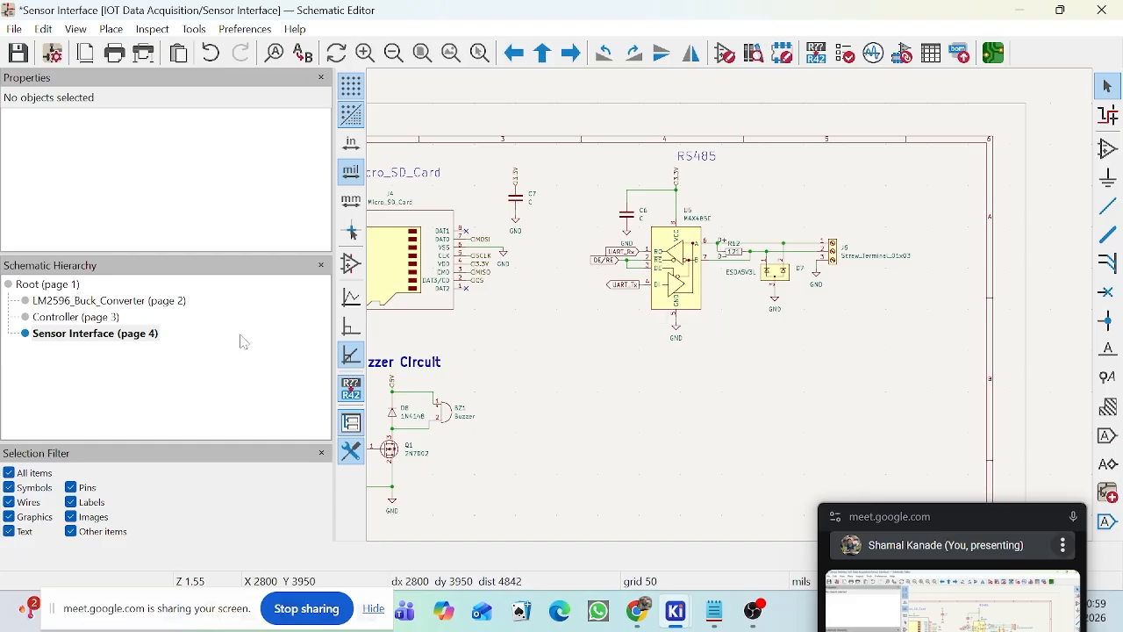
{"action": "left_click", "coordinate": [70, 286]}
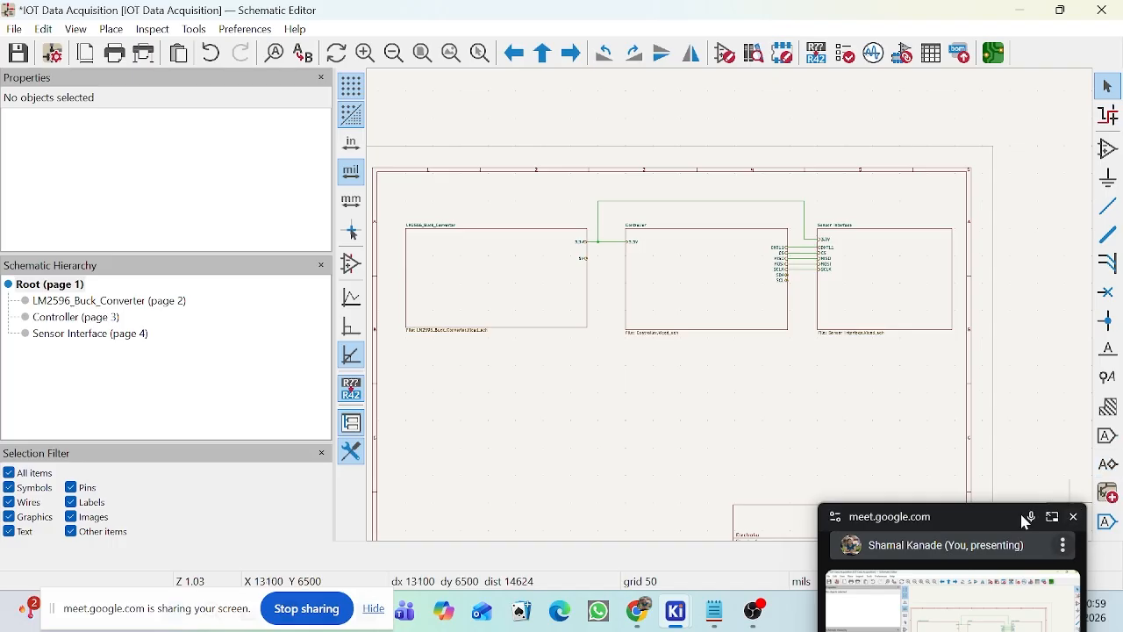
{"action": "left_click", "coordinate": [1110, 464]}
{"action": "left_click", "coordinate": [913, 307]}
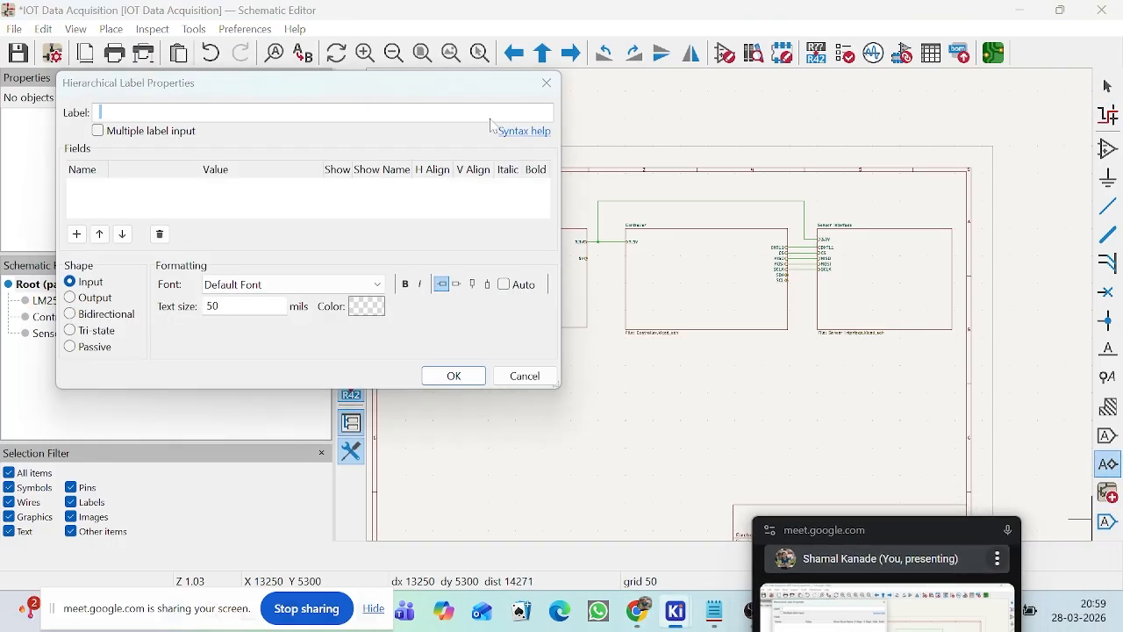
{"action": "left_click", "coordinate": [548, 85]}
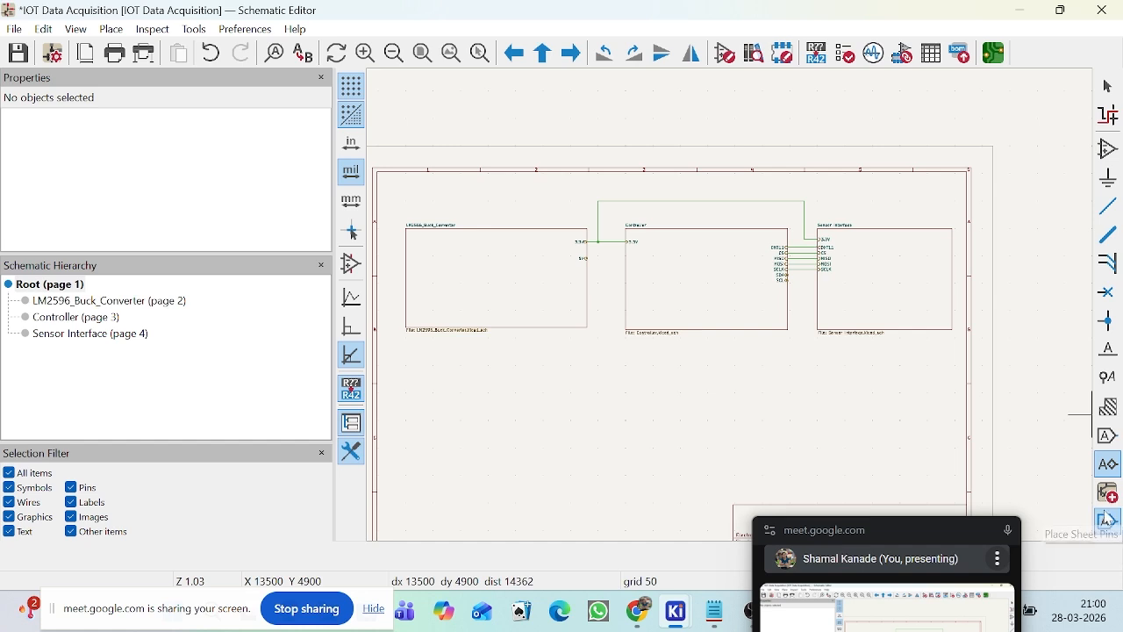
{"action": "left_click", "coordinate": [1112, 384]}
{"action": "left_click", "coordinate": [873, 293]}
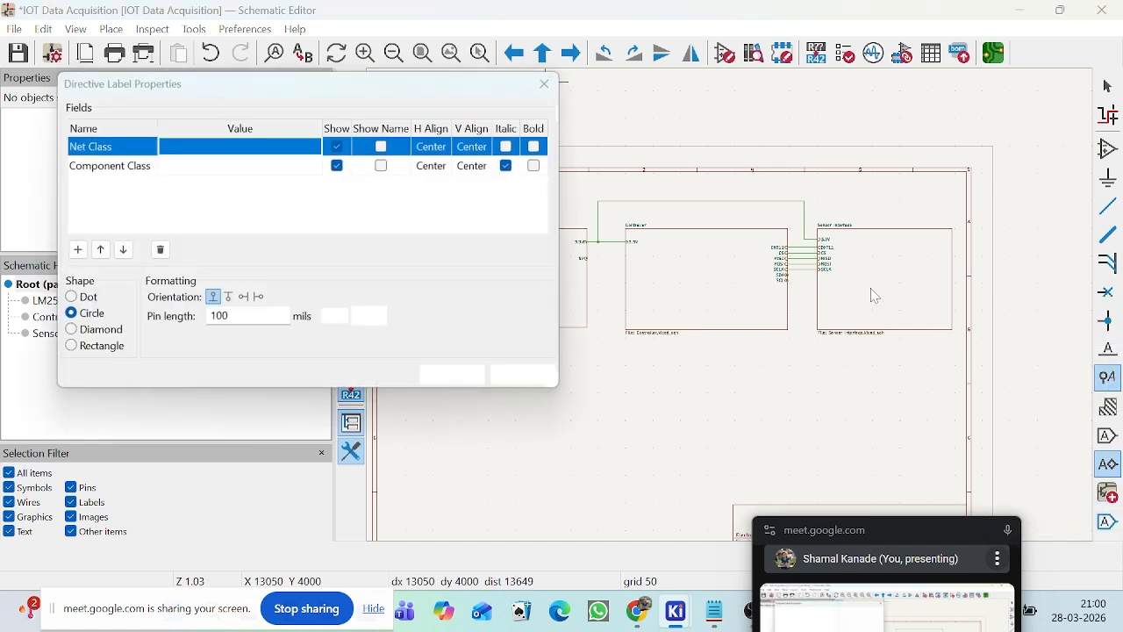
{"action": "left_click", "coordinate": [546, 83]}
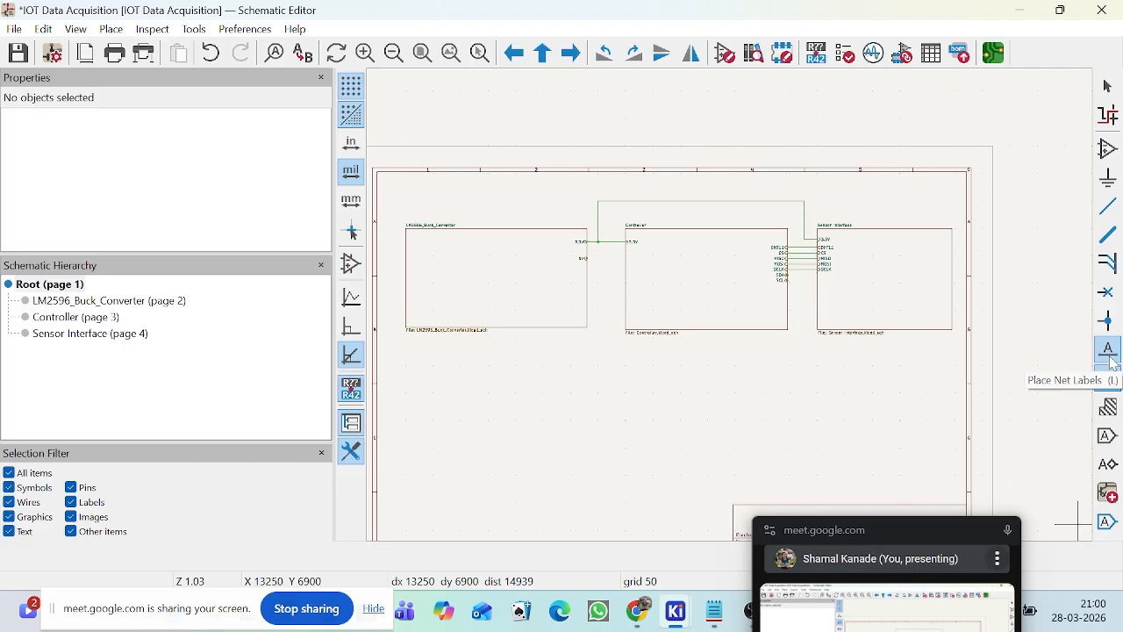
{"action": "scroll", "coordinate": [870, 306], "scroll_direction": "up", "scroll_amount": 2}
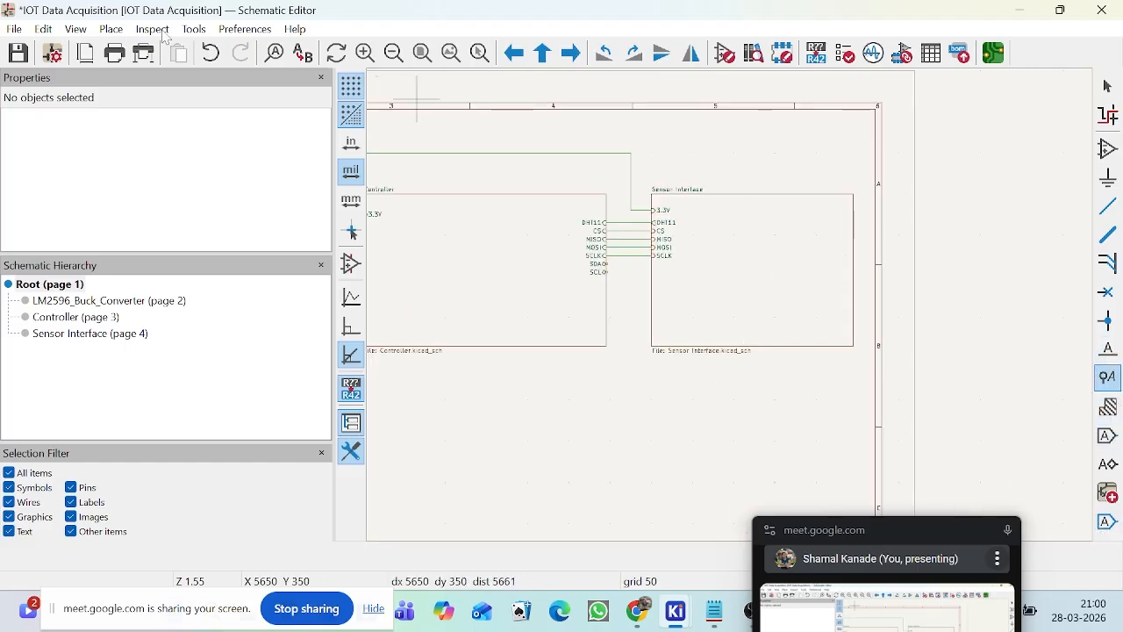
Step: Place the 5V and Buzzer sheet pins on the Sensor Interface block's left edge, below SCLK, with Buzzer above 5V
{"action": "left_click", "coordinate": [112, 32]}
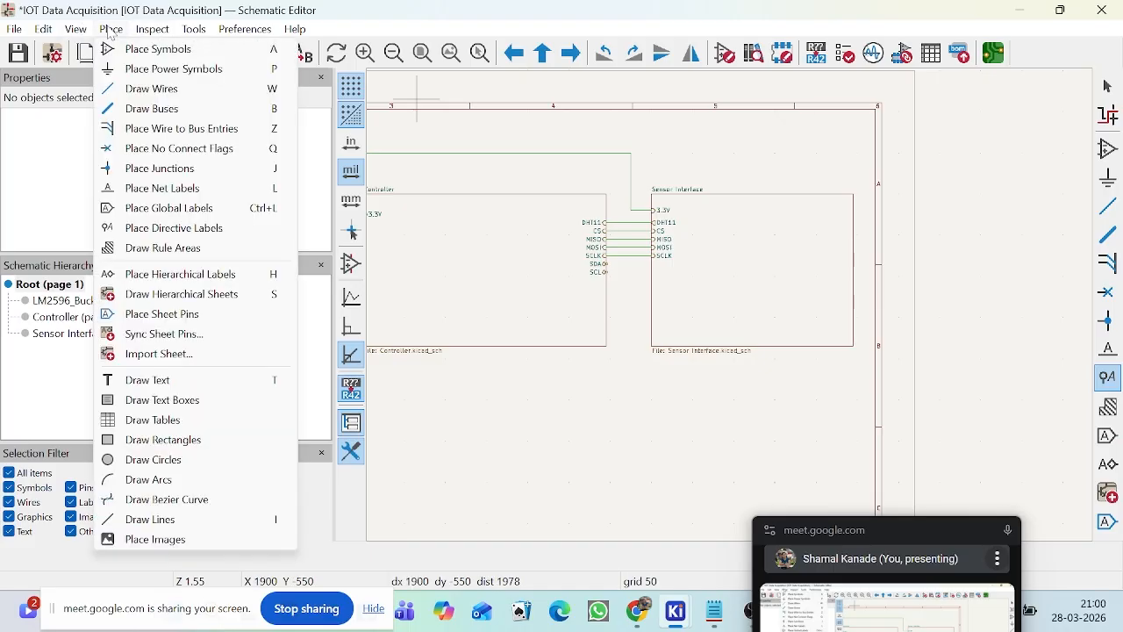
{"action": "left_click", "coordinate": [155, 317]}
{"action": "left_click", "coordinate": [787, 279]}
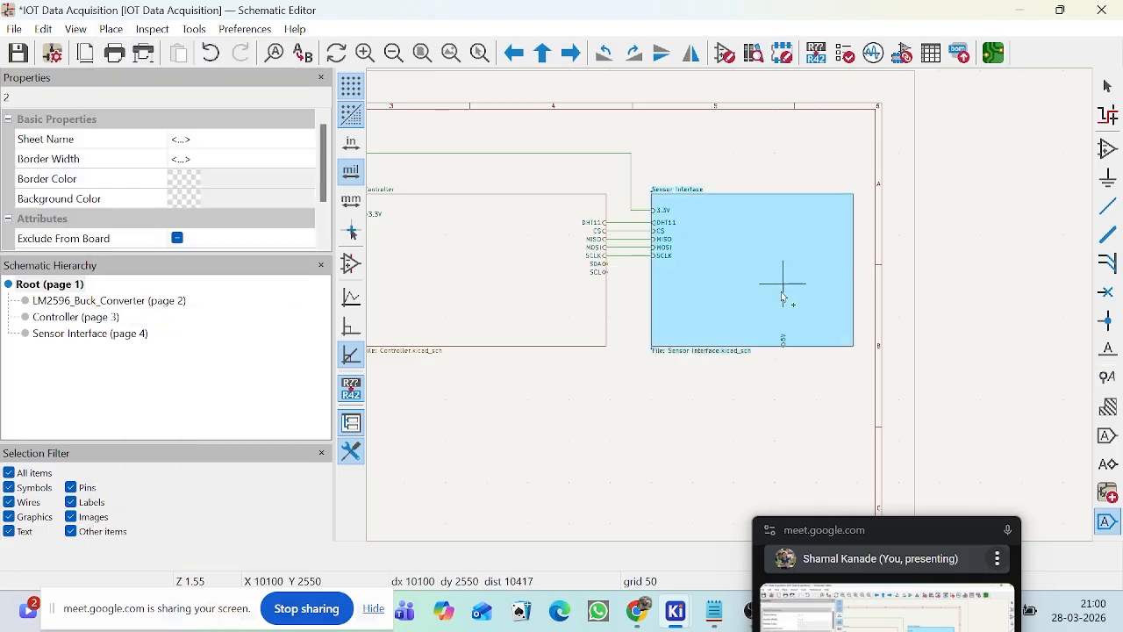
{"action": "scroll", "coordinate": [780, 305], "scroll_direction": "up", "scroll_amount": 3}
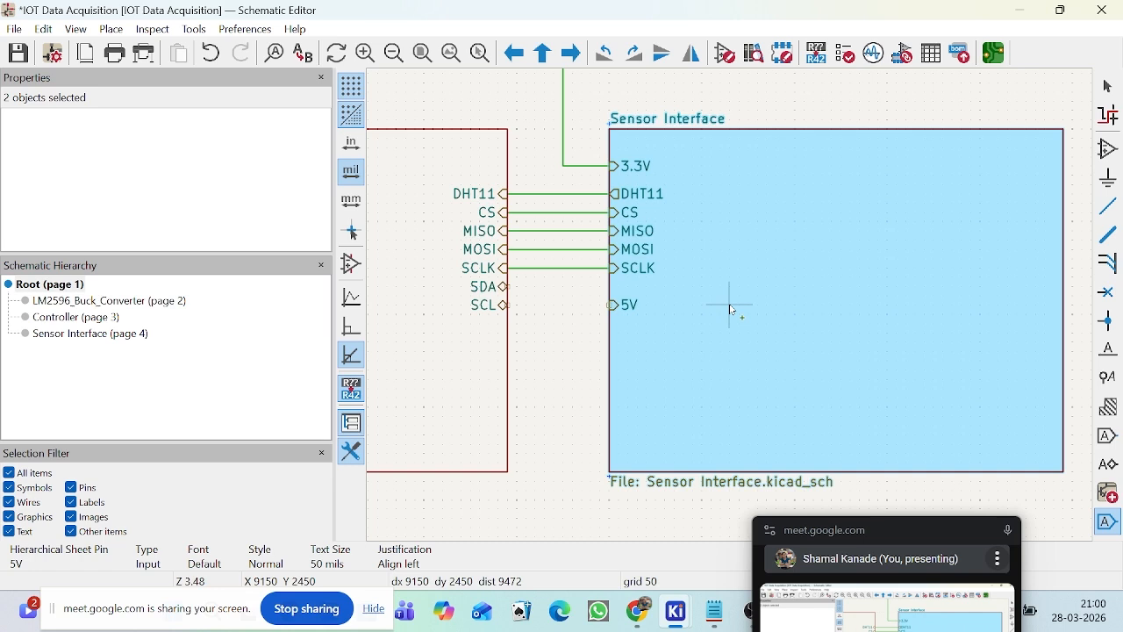
{"action": "scroll", "coordinate": [732, 307], "scroll_direction": "down", "scroll_amount": 3}
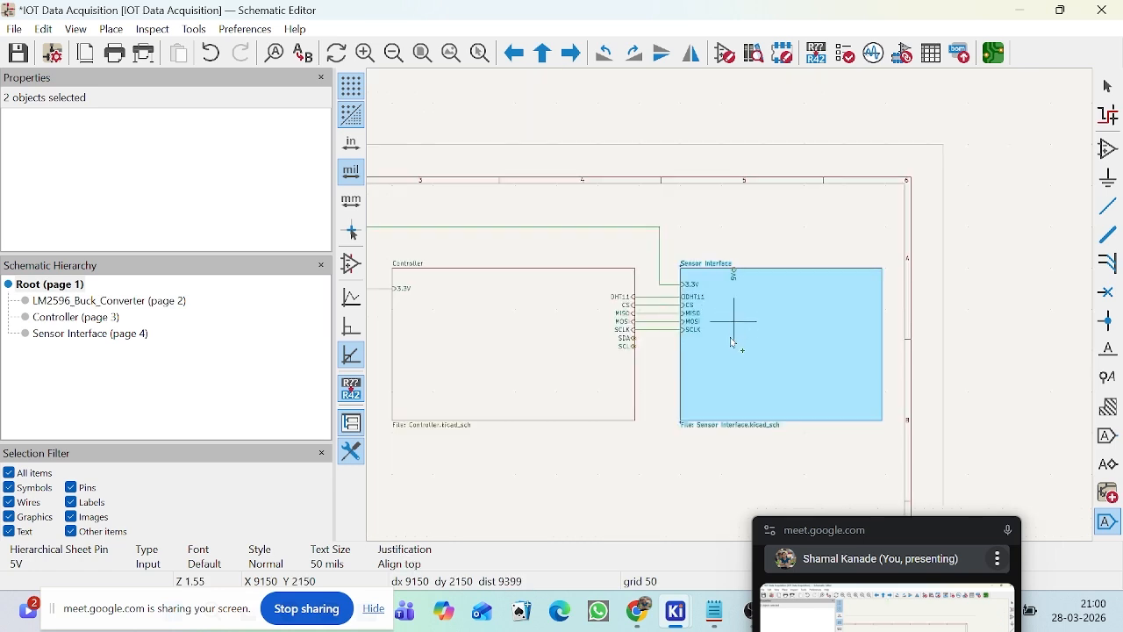
{"action": "scroll", "coordinate": [734, 309], "scroll_direction": "down", "scroll_amount": 2}
{"action": "scroll", "coordinate": [715, 329], "scroll_direction": "up", "scroll_amount": 1}
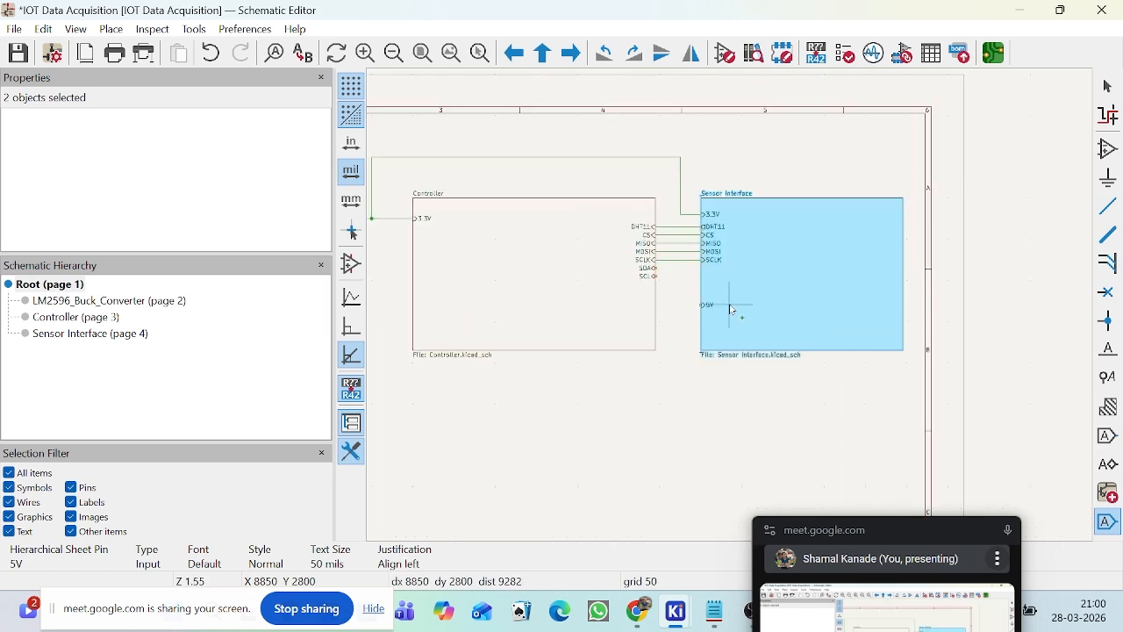
{"action": "scroll", "coordinate": [730, 306], "scroll_direction": "down", "scroll_amount": 1}
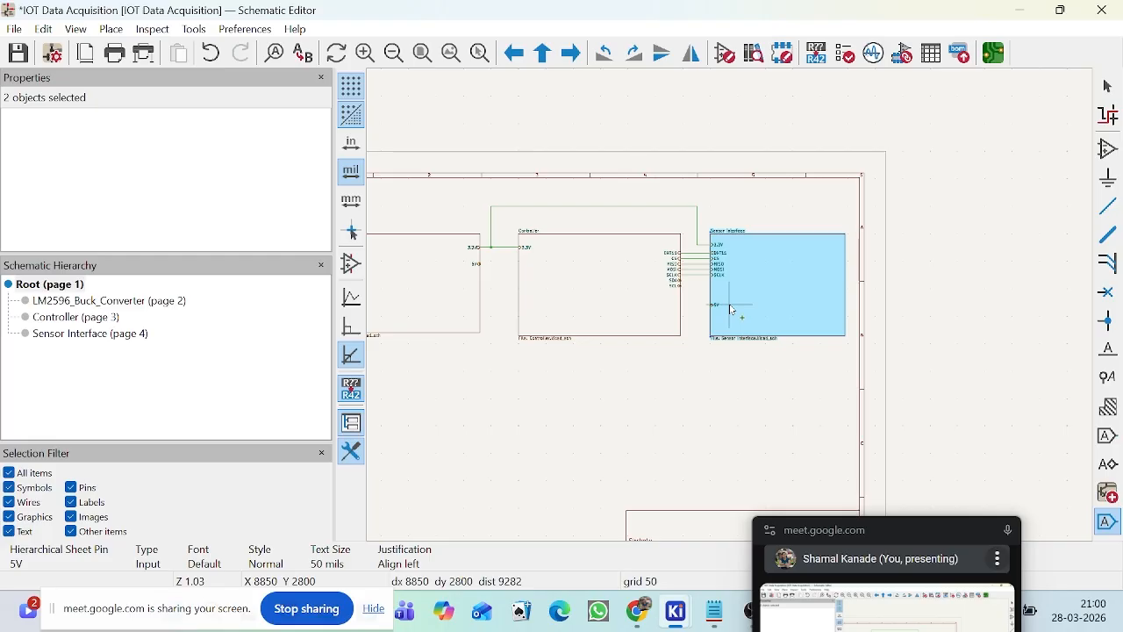
{"action": "scroll", "coordinate": [718, 315], "scroll_direction": "up", "scroll_amount": 2}
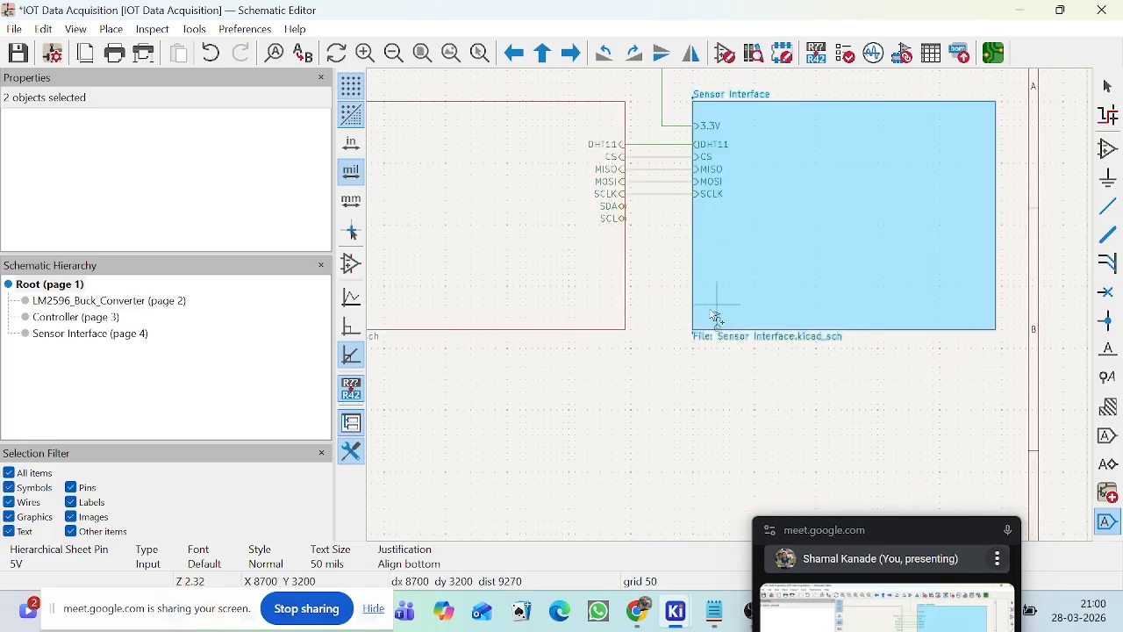
{"action": "left_click", "coordinate": [699, 306]}
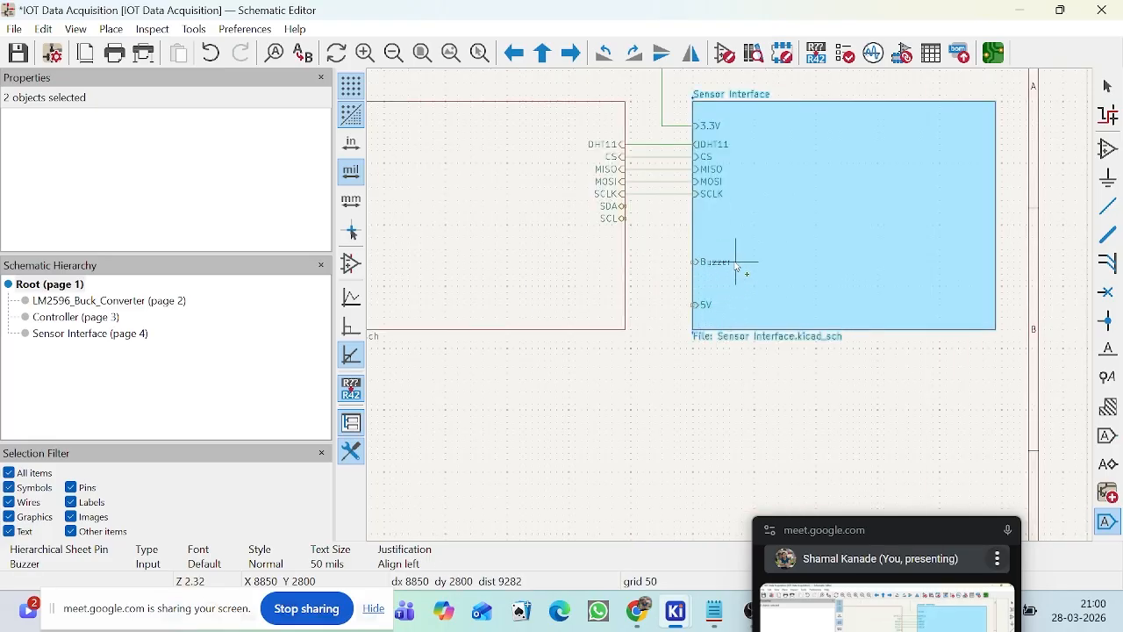
{"action": "left_click", "coordinate": [734, 265]}
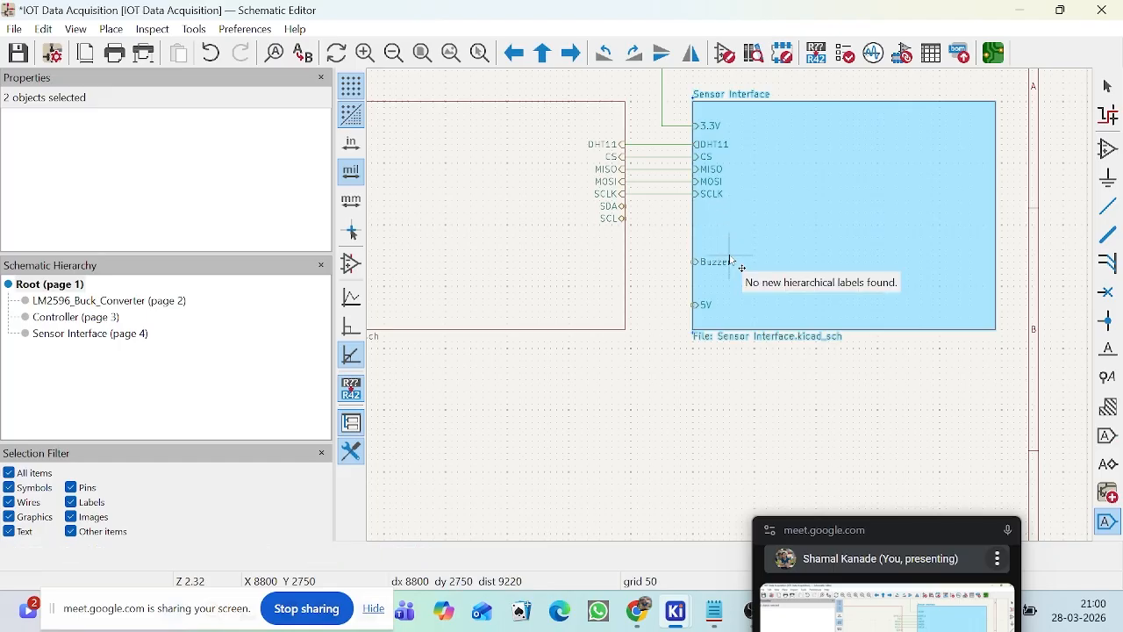
Step: Place the Buzzer sheet pin on the Controller block's right edge, level with the Sensor Interface block's Buzzer pin
{"action": "left_click", "coordinate": [549, 250]}
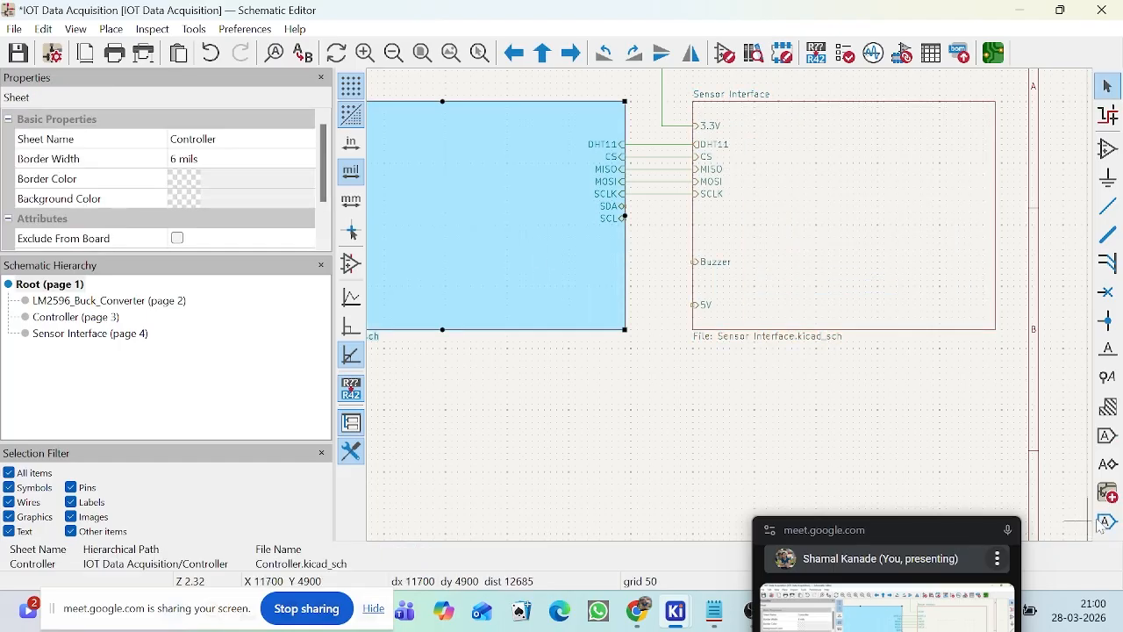
{"action": "left_click", "coordinate": [1107, 521]}
{"action": "left_click", "coordinate": [494, 275]}
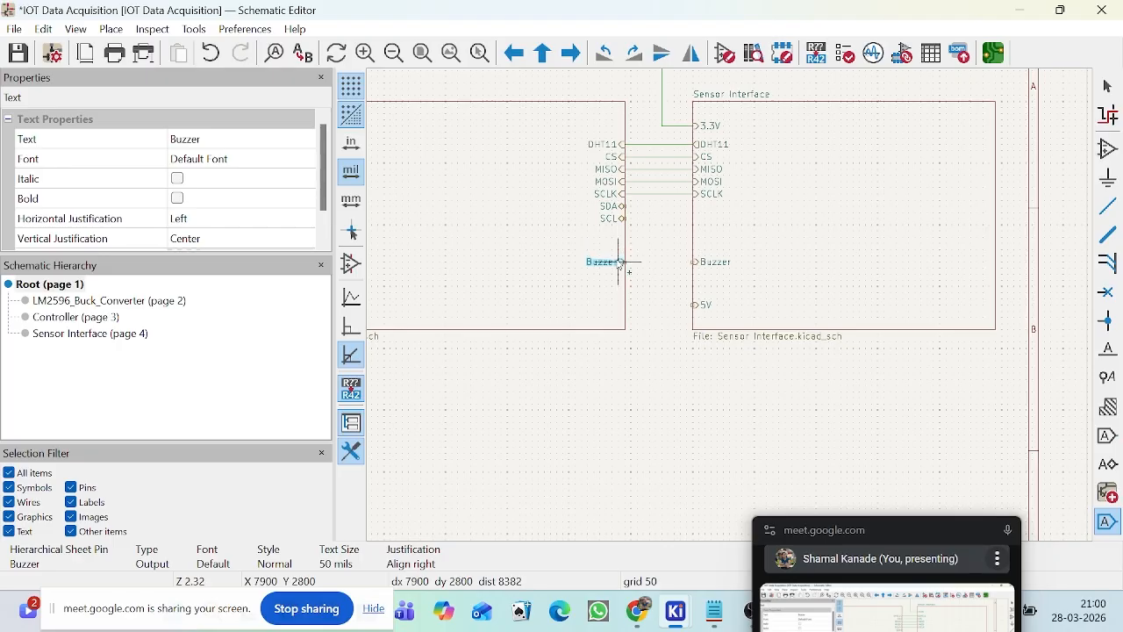
{"action": "left_click", "coordinate": [624, 261]}
Step: Wire the Controller block's Buzzer pin straight across to the Sensor Interface block's Buzzer pin
{"action": "scroll", "coordinate": [728, 298], "scroll_direction": "down", "scroll_amount": 2}
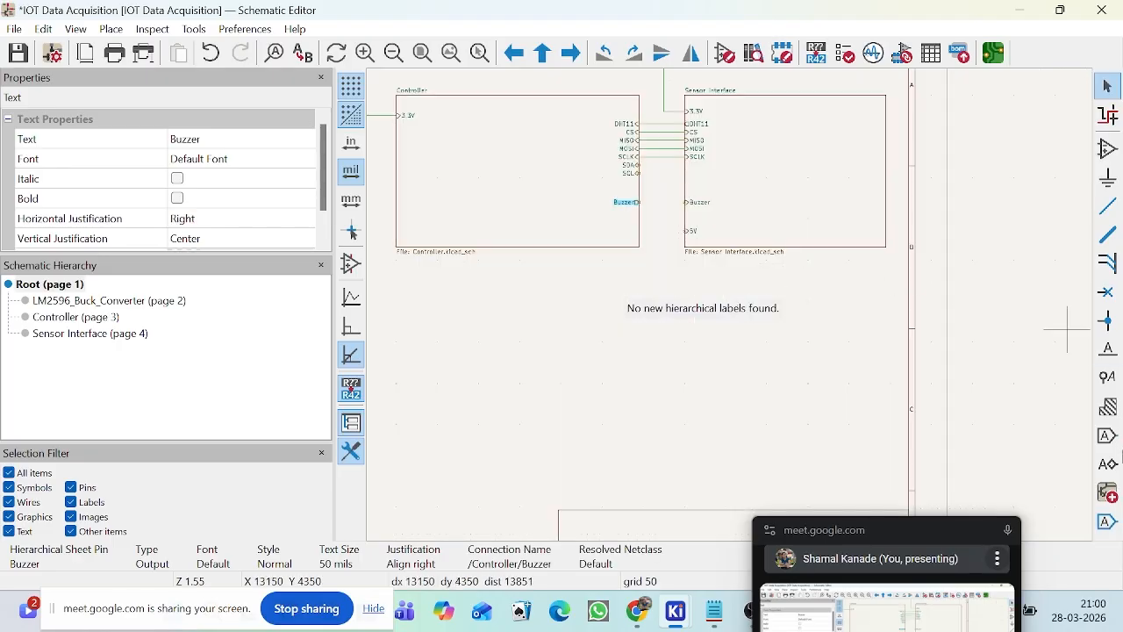
{"action": "left_click", "coordinate": [1108, 207]}
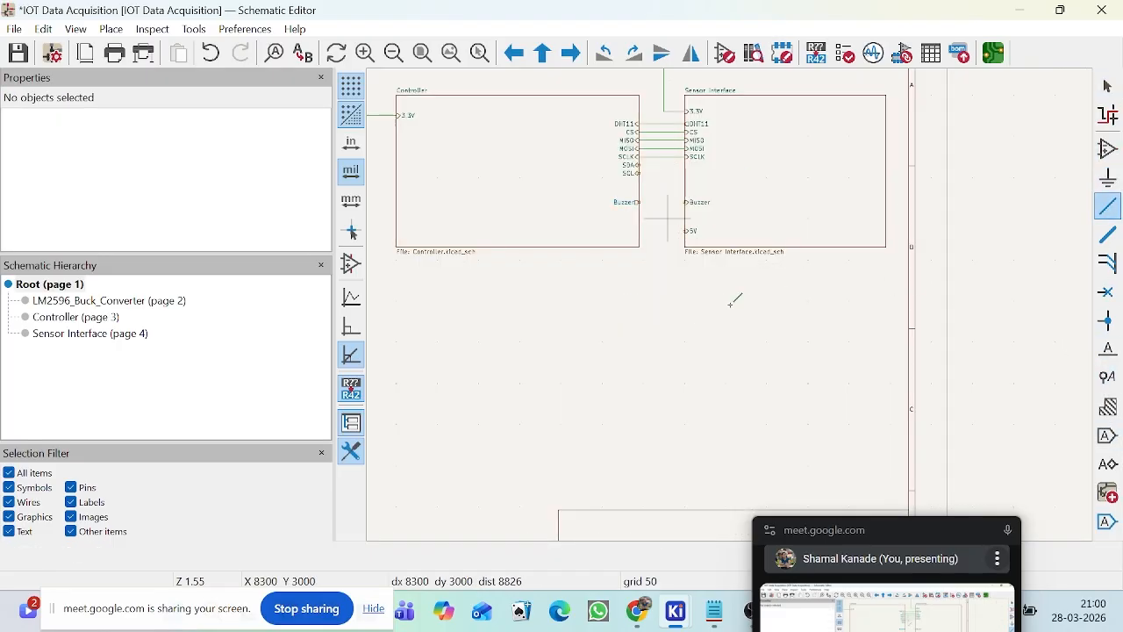
{"action": "scroll", "coordinate": [637, 193], "scroll_direction": "up", "scroll_amount": 3}
{"action": "left_click", "coordinate": [669, 267]}
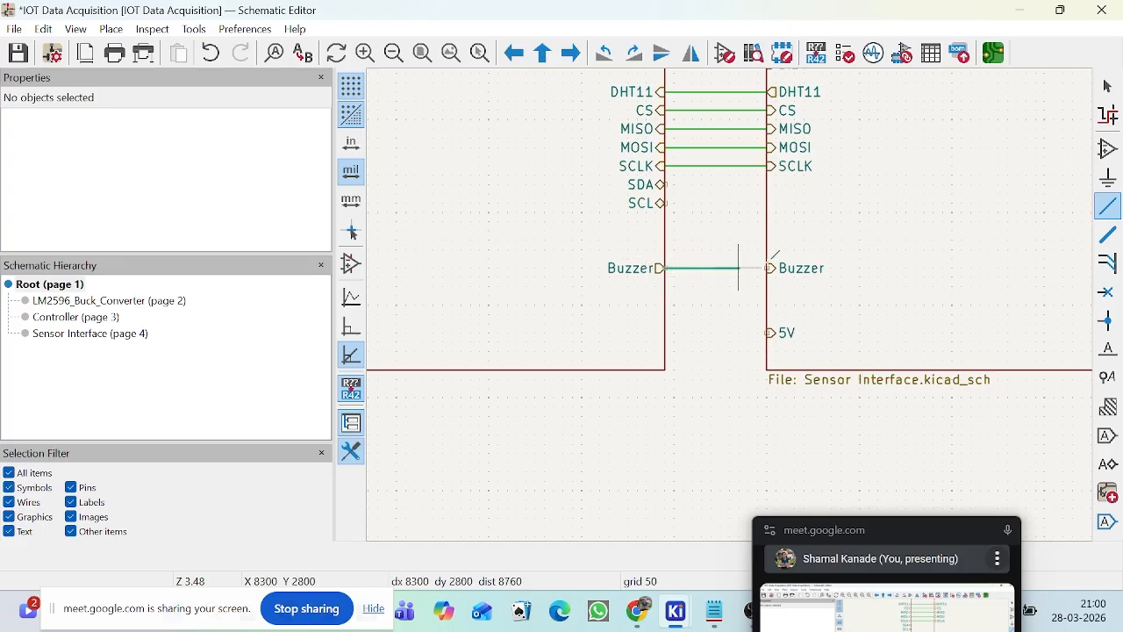
{"action": "left_click", "coordinate": [770, 268]}
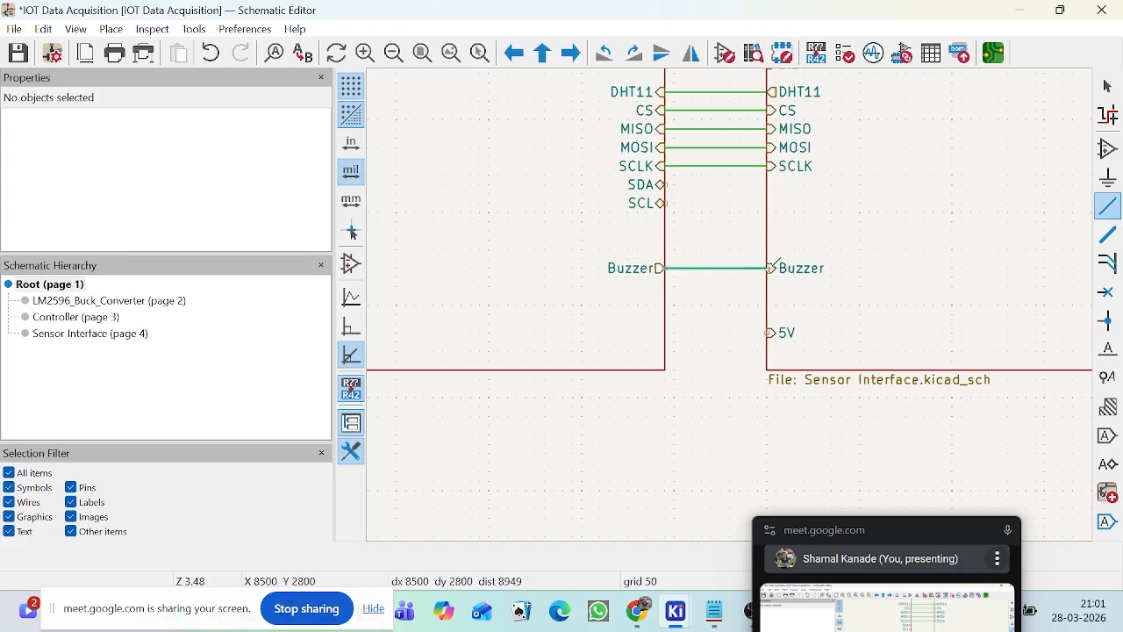
Step: Wire the Sensor Interface block's 5V pin beneath the Controller block to the LM2596_Buck_Converter block's 5V pin
{"action": "left_click", "coordinate": [771, 333]}
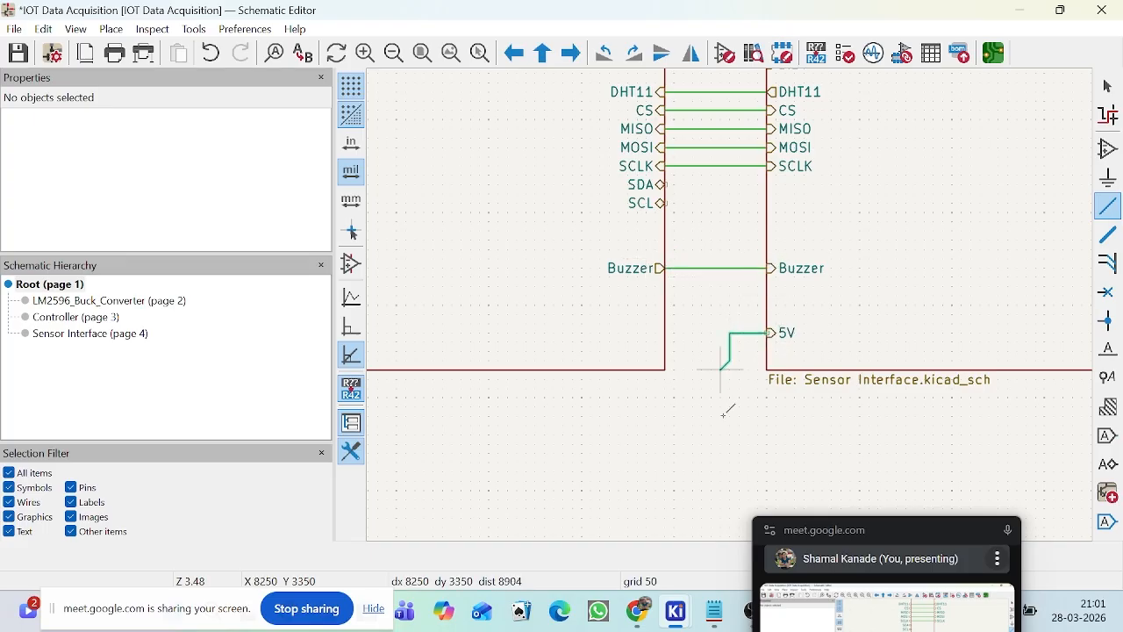
{"action": "scroll", "coordinate": [722, 406], "scroll_direction": "down", "scroll_amount": 5}
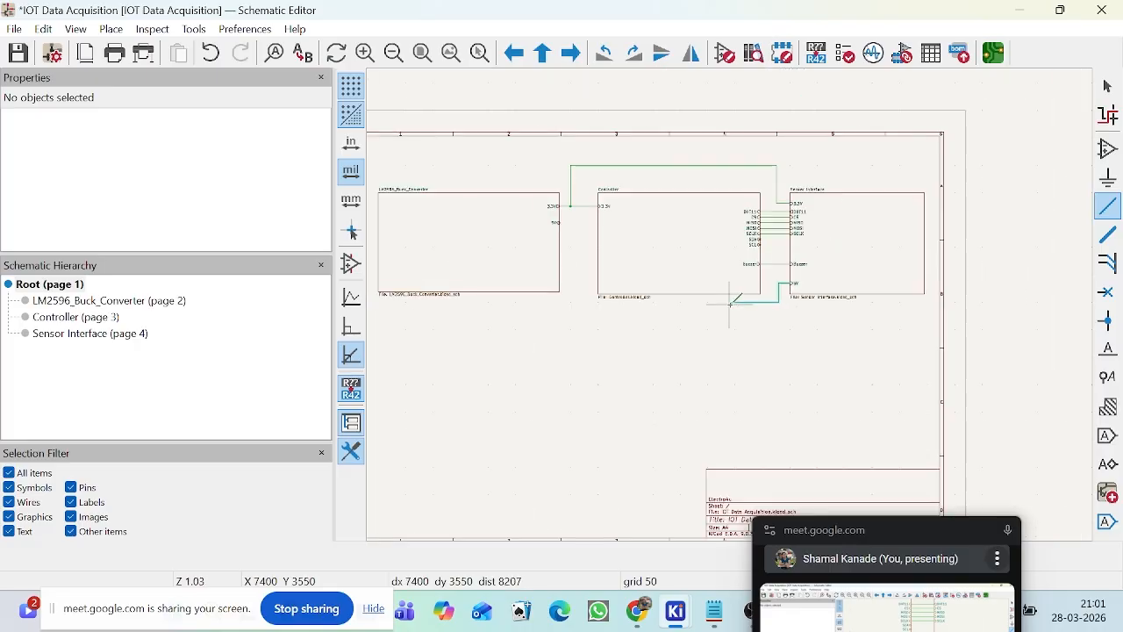
{"action": "scroll", "coordinate": [730, 302], "scroll_direction": "up", "scroll_amount": 3}
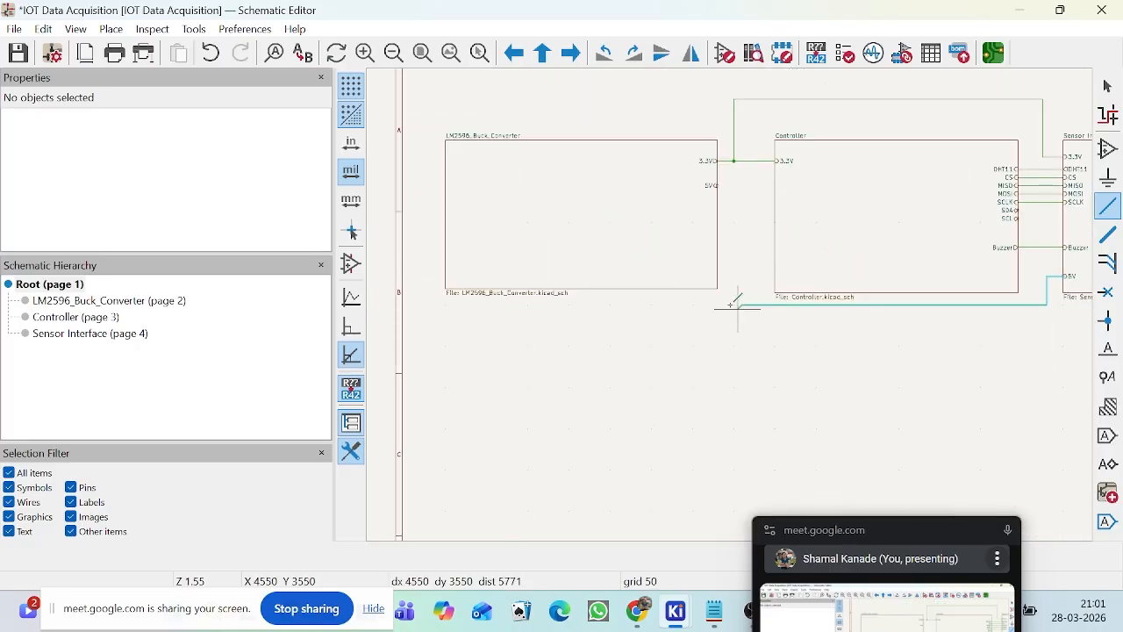
{"action": "scroll", "coordinate": [743, 300], "scroll_direction": "up", "scroll_amount": 2}
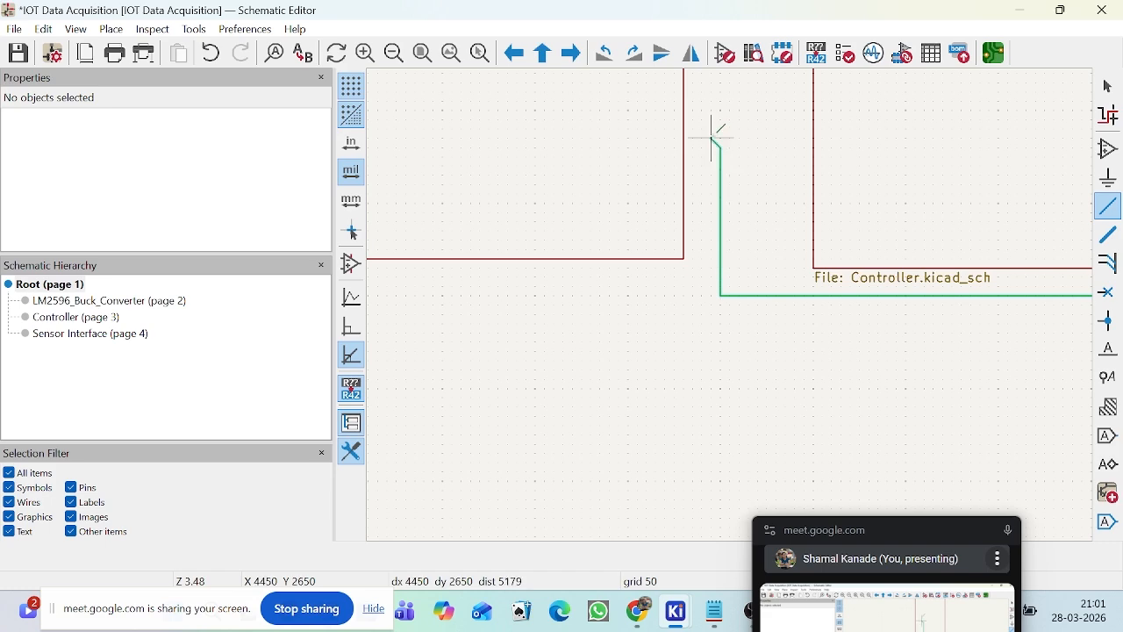
{"action": "scroll", "coordinate": [714, 134], "scroll_direction": "down", "scroll_amount": 2}
{"action": "scroll", "coordinate": [746, 246], "scroll_direction": "up", "scroll_amount": 3}
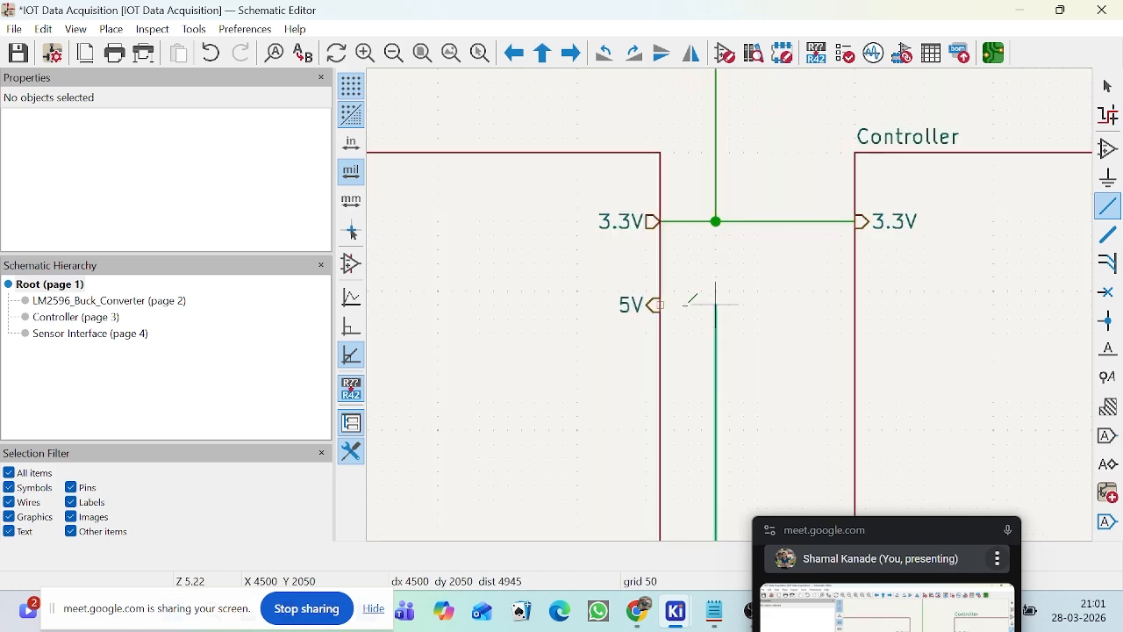
{"action": "left_click", "coordinate": [660, 305]}
{"action": "scroll", "coordinate": [735, 307], "scroll_direction": "down", "scroll_amount": 4}
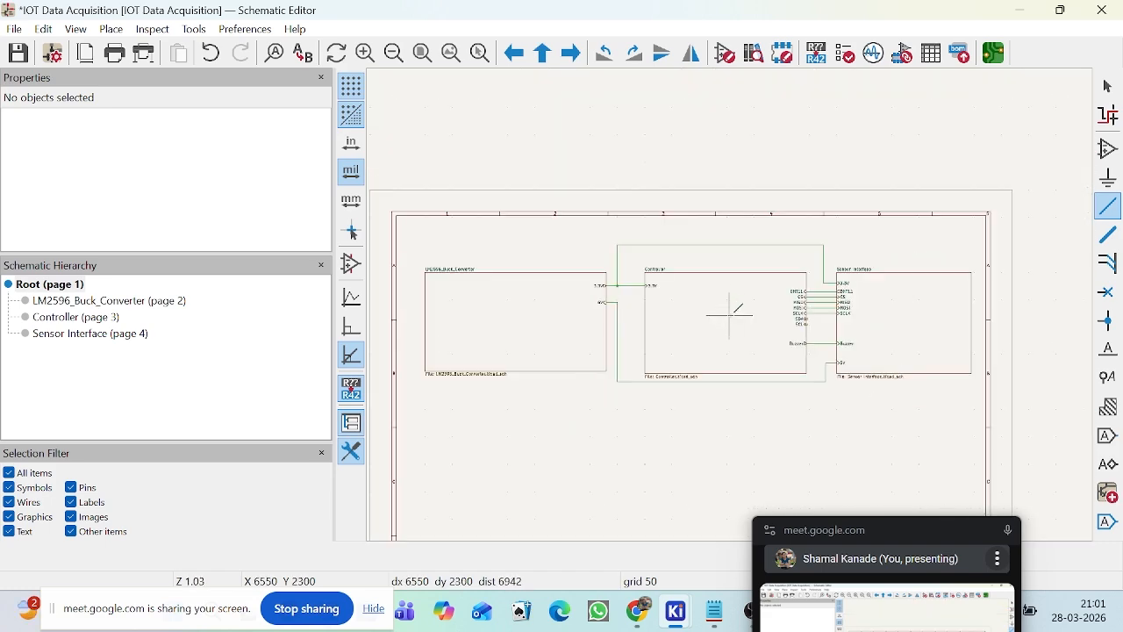
{"action": "scroll", "coordinate": [808, 313], "scroll_direction": "up", "scroll_amount": 2}
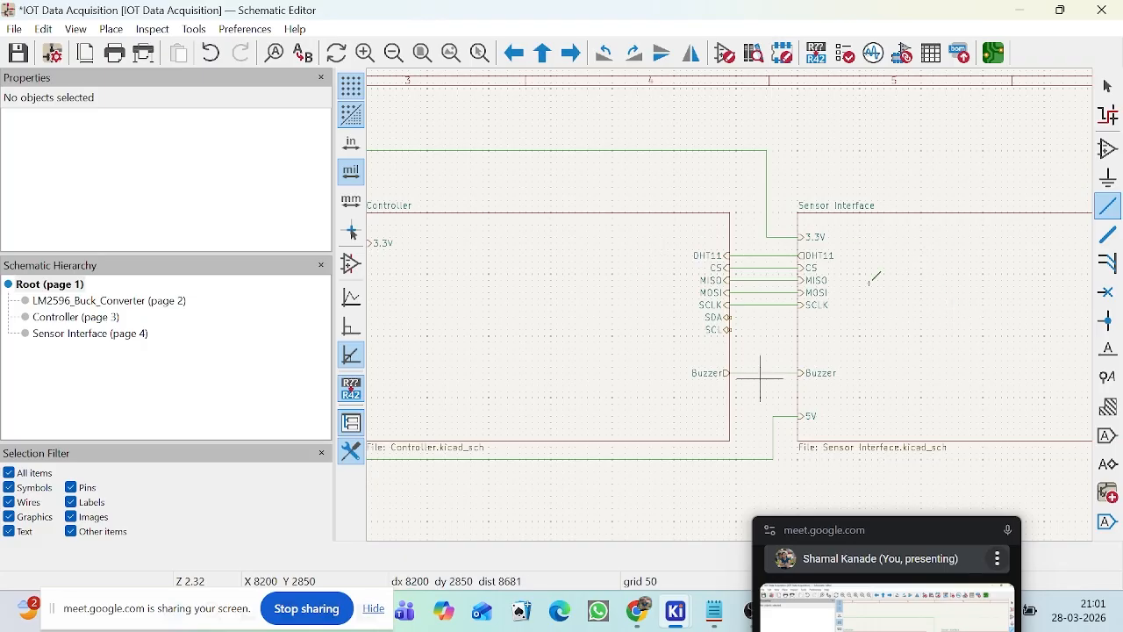
{"action": "key", "text": "Escape"}
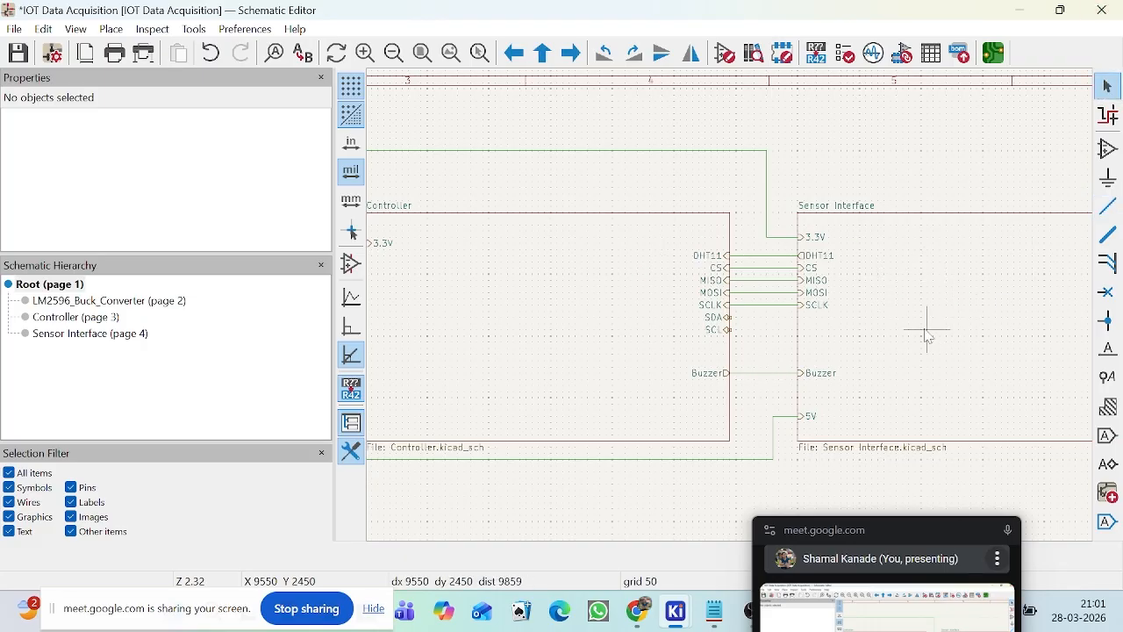
Step: Review the Sensor Interface sheet's buzzer circuit and the Controller sheet's ESP-12F connections, and return to the root sheet
{"action": "double_click", "coordinate": [928, 336]}
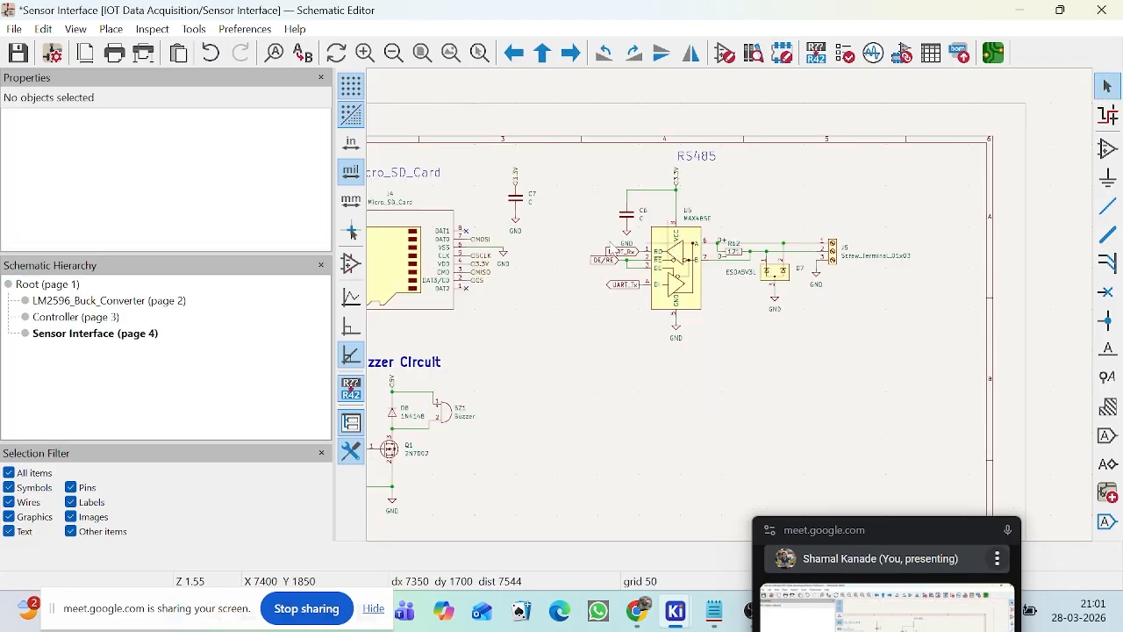
{"action": "scroll", "coordinate": [657, 228], "scroll_direction": "down", "scroll_amount": 4}
{"action": "scroll", "coordinate": [657, 229], "scroll_direction": "up", "scroll_amount": 5}
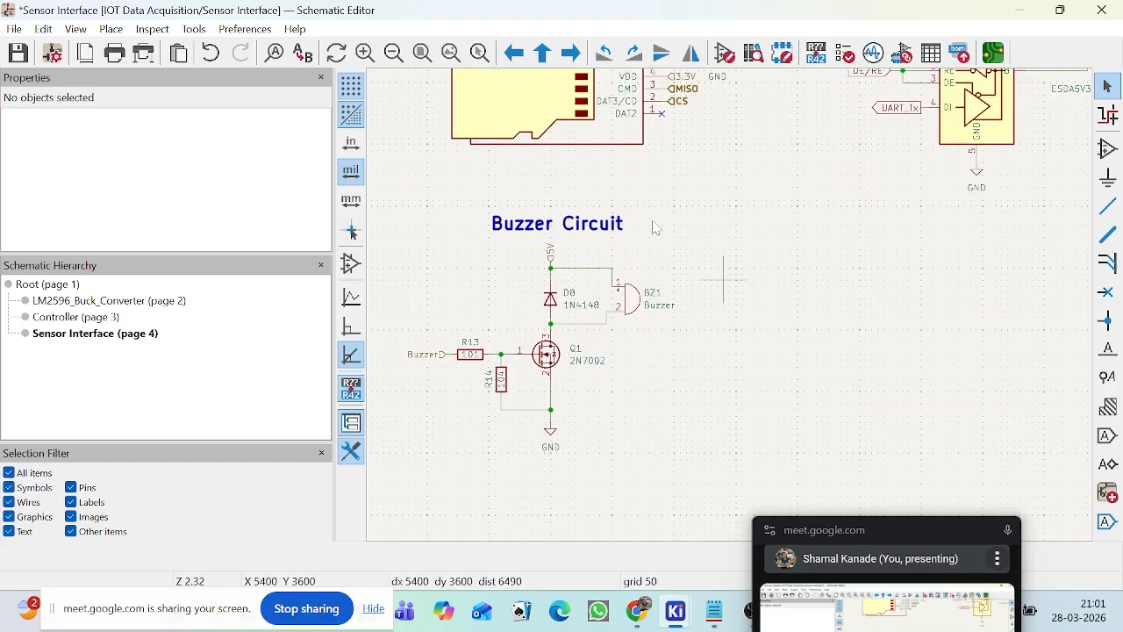
{"action": "left_click", "coordinate": [77, 317]}
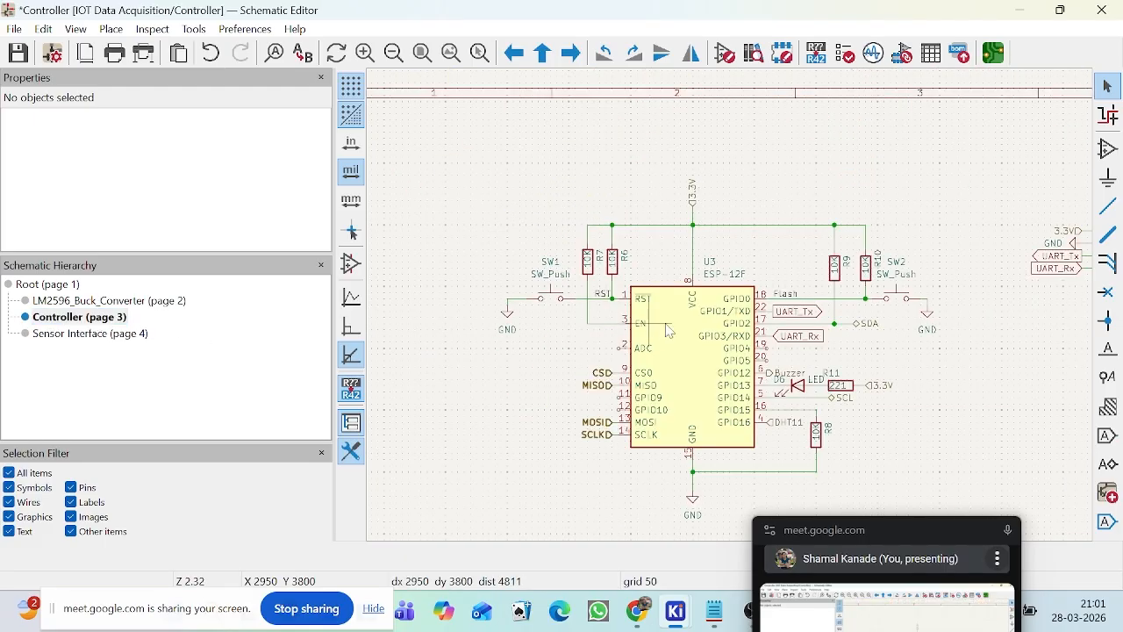
{"action": "scroll", "coordinate": [651, 318], "scroll_direction": "down", "scroll_amount": 1}
{"action": "scroll", "coordinate": [804, 340], "scroll_direction": "up", "scroll_amount": 2}
{"action": "scroll", "coordinate": [877, 359], "scroll_direction": "down", "scroll_amount": 1}
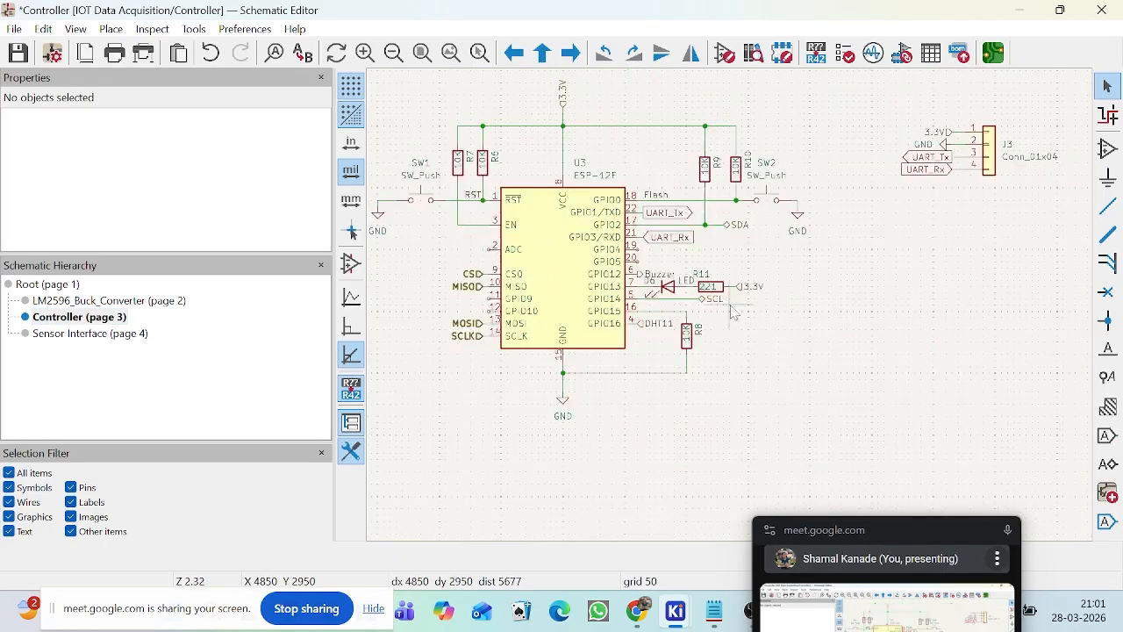
{"action": "left_click", "coordinate": [75, 290]}
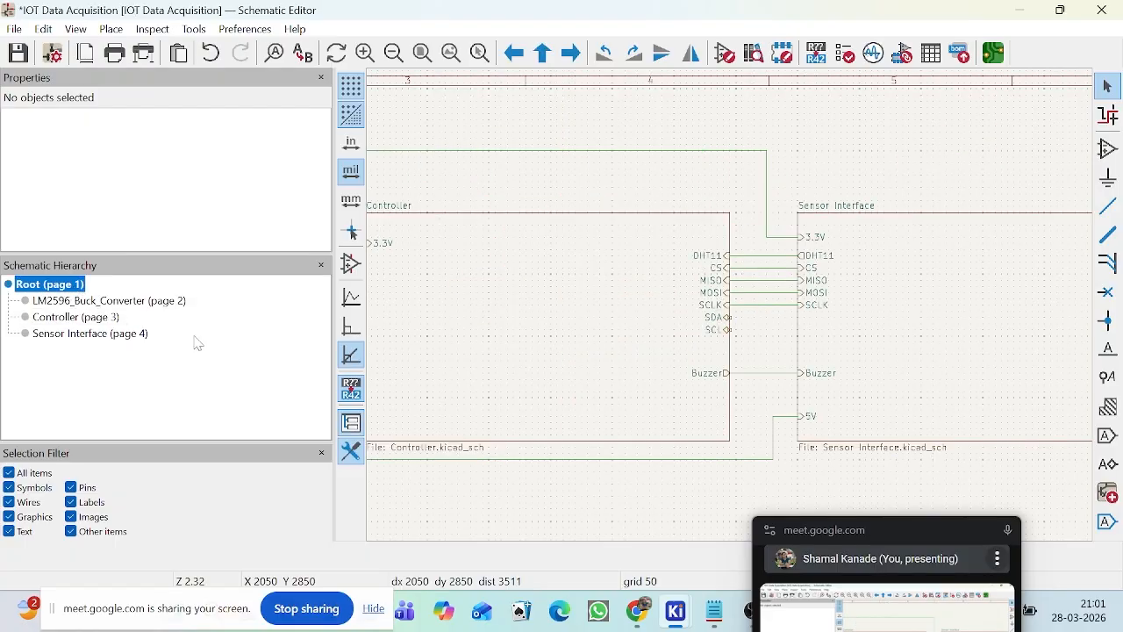
Step: Switch to Requirements.txt in Notepad and review the power supply, LED indication, temperature and humidity, display and ESP8266 requirements
{"action": "left_click_drag", "start_coordinate": [922, 544], "coordinate": [986, 121]}
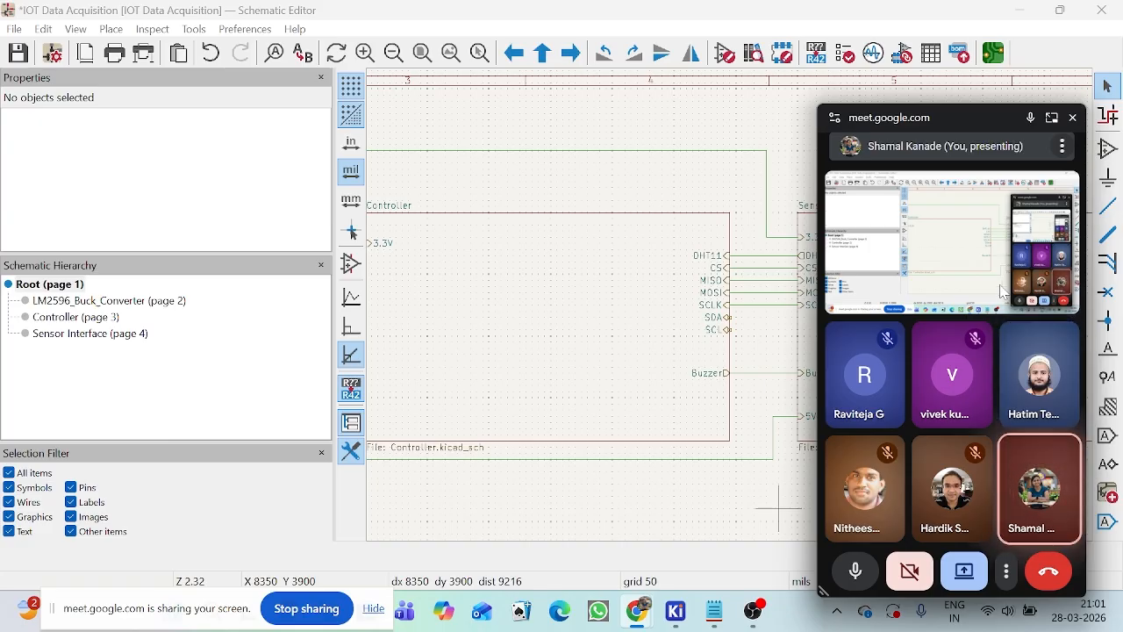
{"action": "left_click", "coordinate": [716, 613]}
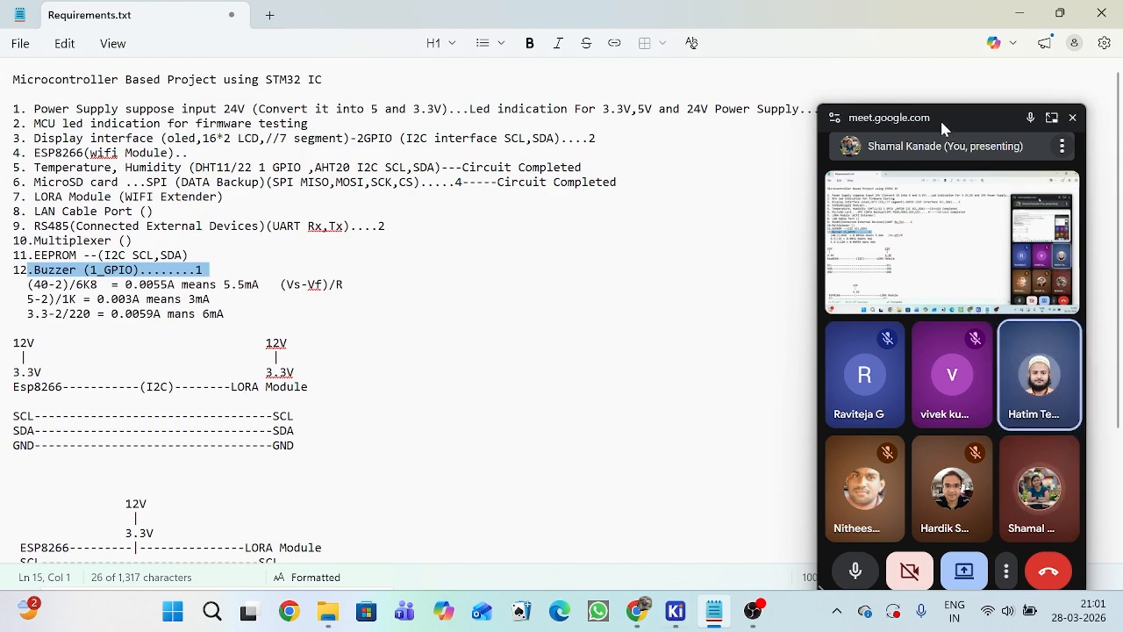
{"action": "left_click_drag", "start_coordinate": [936, 129], "coordinate": [1000, 219]}
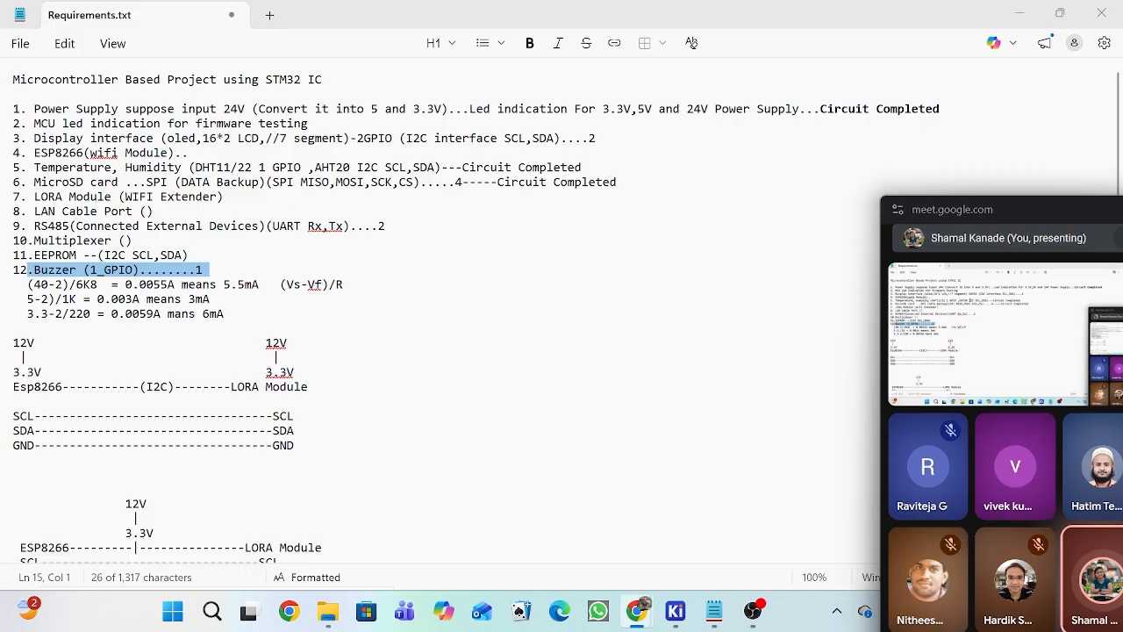
{"action": "left_click_drag", "start_coordinate": [33, 109], "coordinate": [757, 109]}
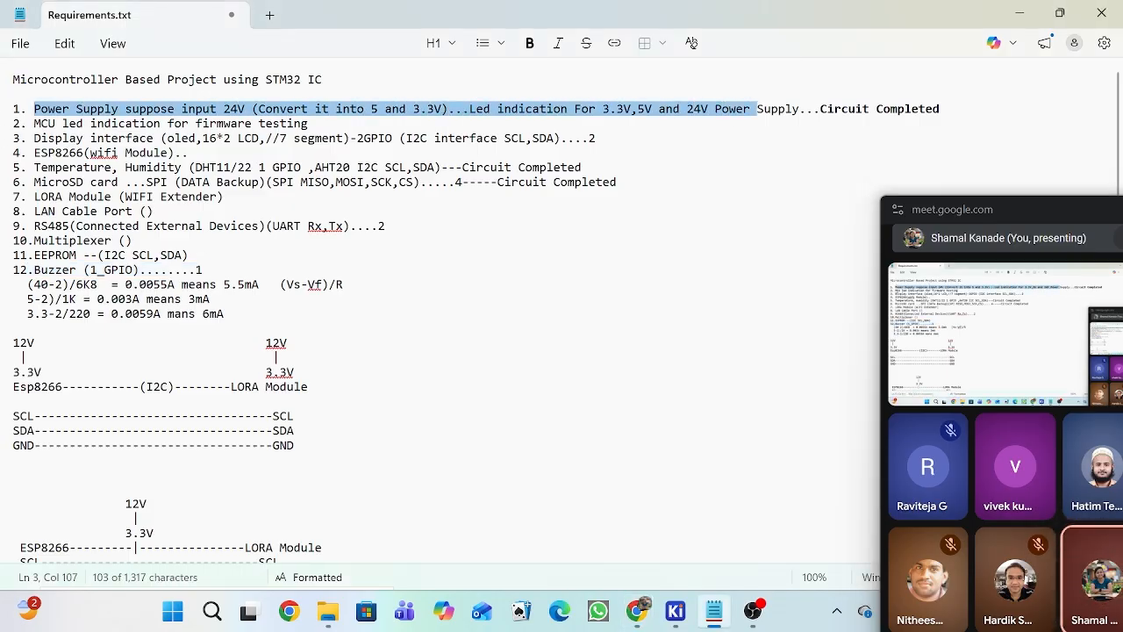
{"action": "left_click_drag", "start_coordinate": [40, 123], "coordinate": [435, 109]}
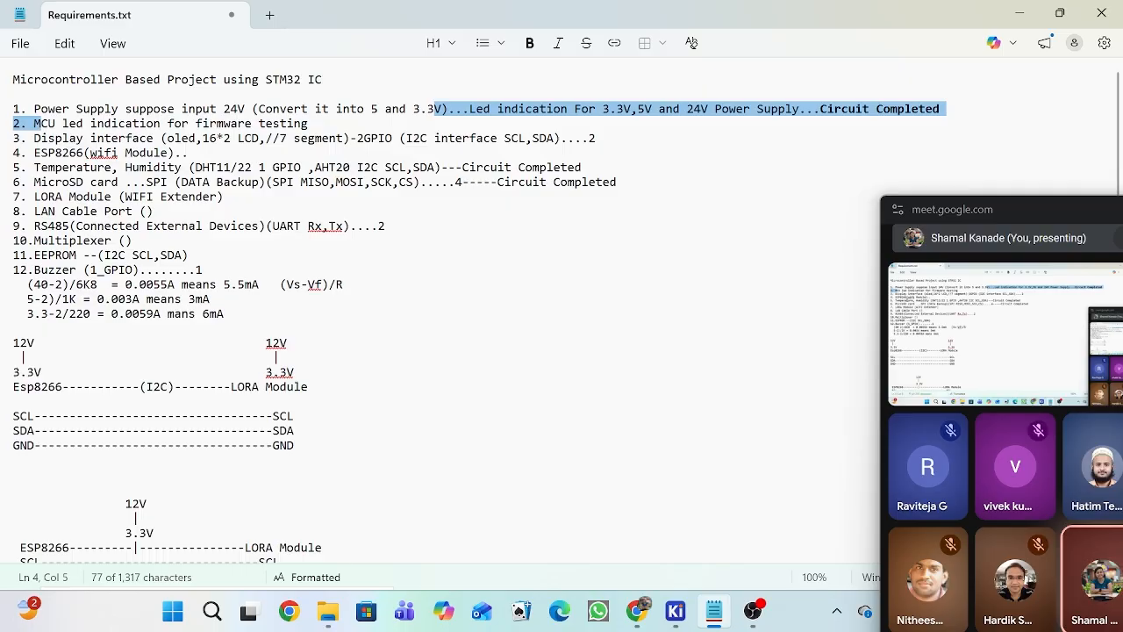
{"action": "left_click_drag", "start_coordinate": [54, 167], "coordinate": [525, 167]}
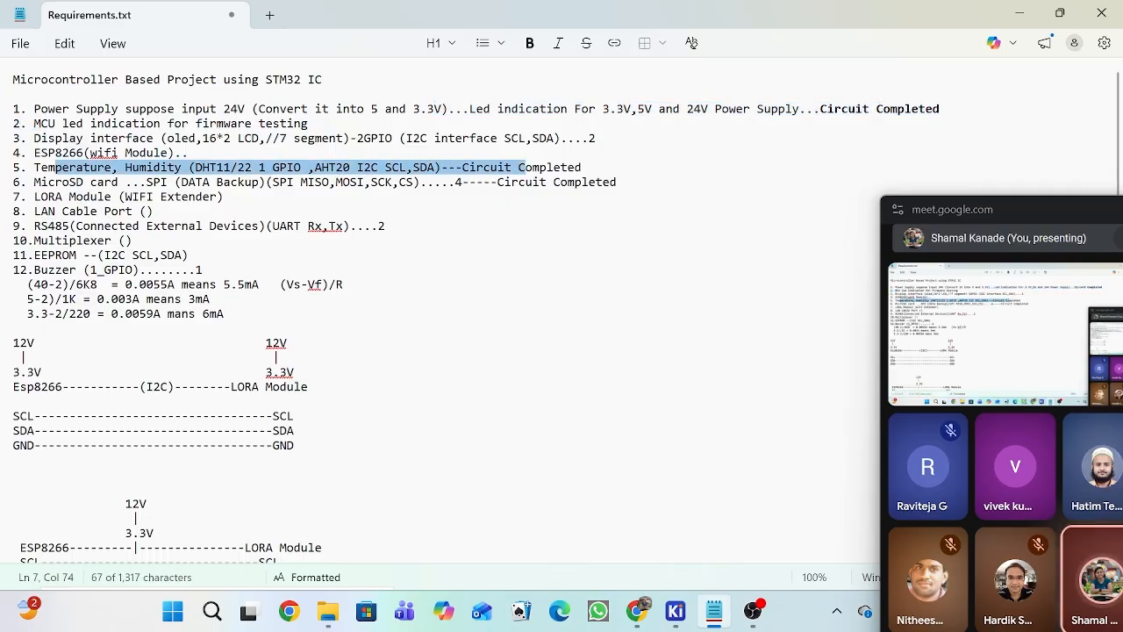
{"action": "left_click_drag", "start_coordinate": [47, 138], "coordinate": [12, 153]}
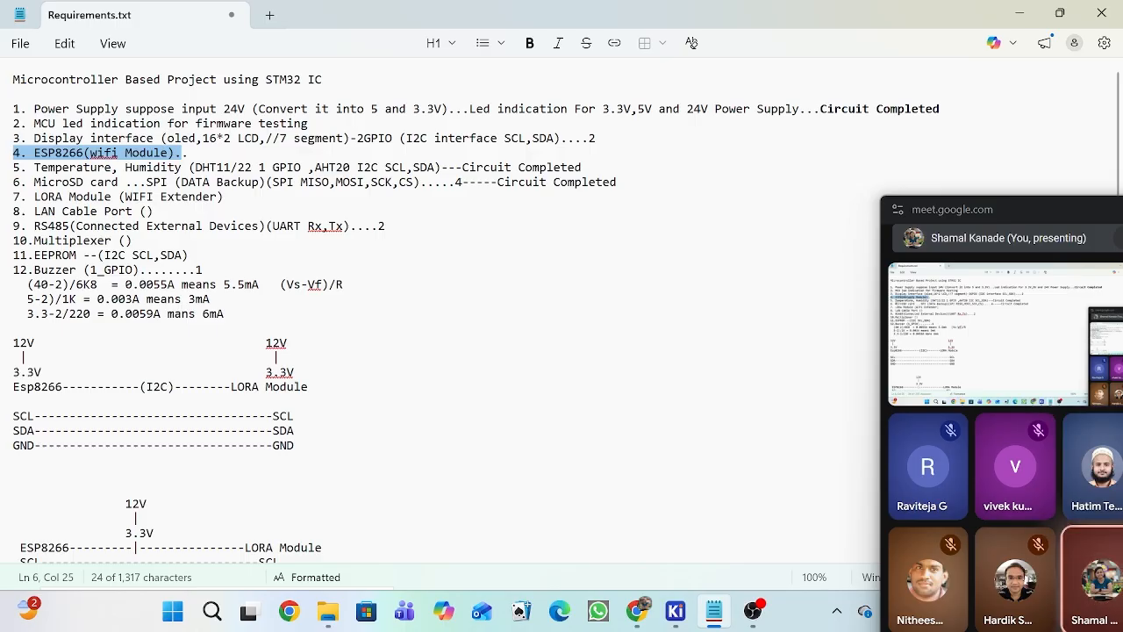
Step: Review the MicroSD card, RS485, buzzer and display interface entries in the requirements list
{"action": "left_click_drag", "start_coordinate": [34, 181], "coordinate": [371, 182]}
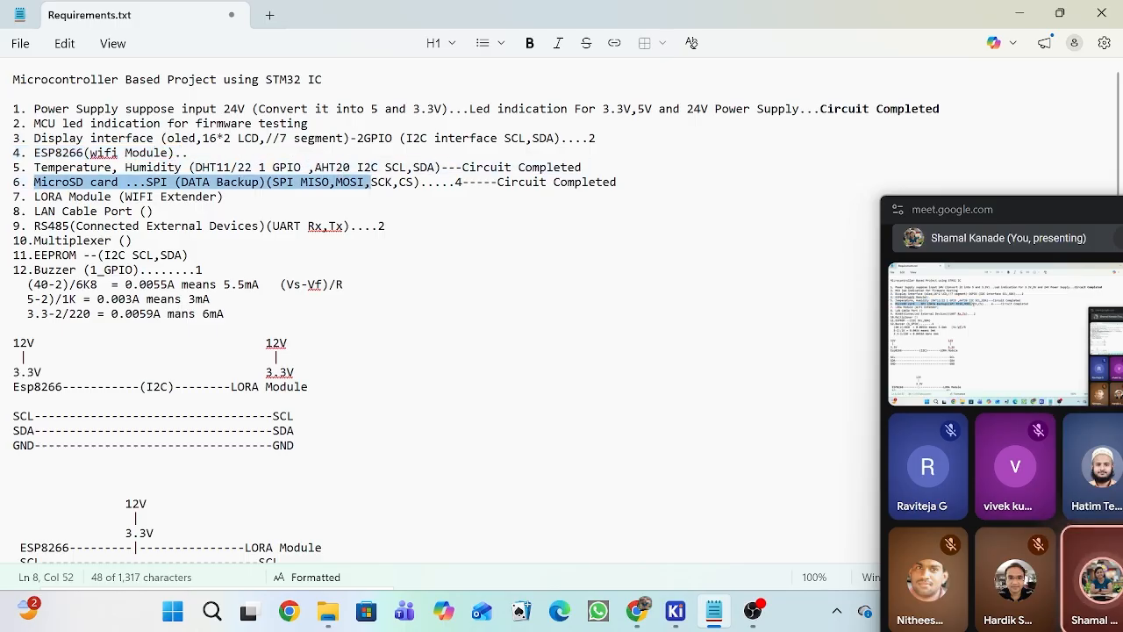
{"action": "left_click_drag", "start_coordinate": [34, 226], "coordinate": [209, 225]}
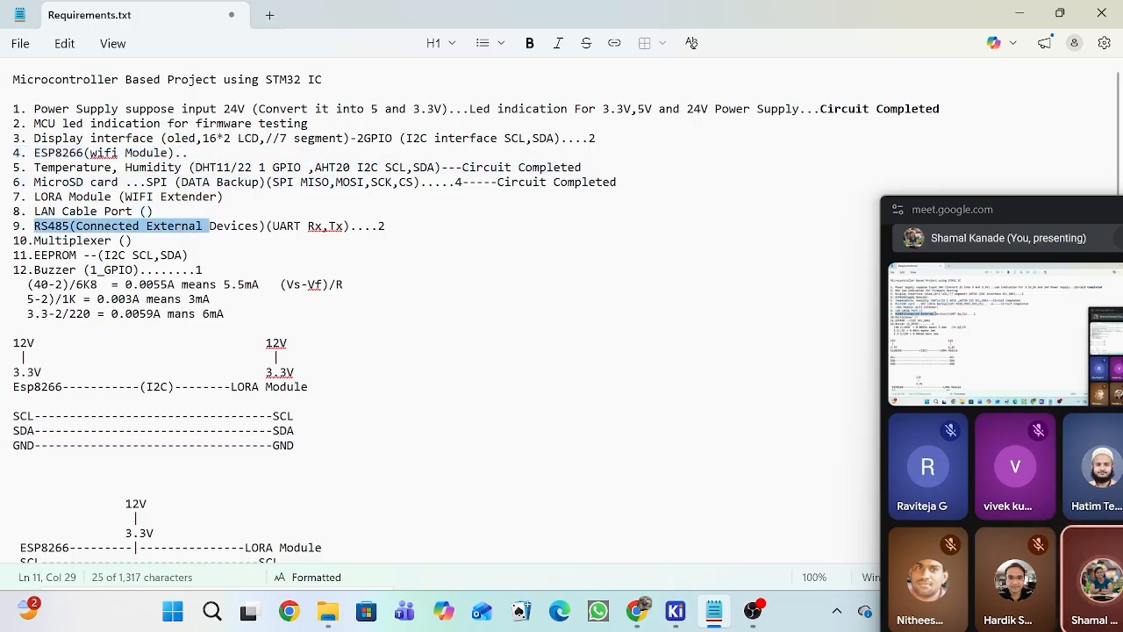
{"action": "left_click_drag", "start_coordinate": [33, 269], "coordinate": [155, 269]}
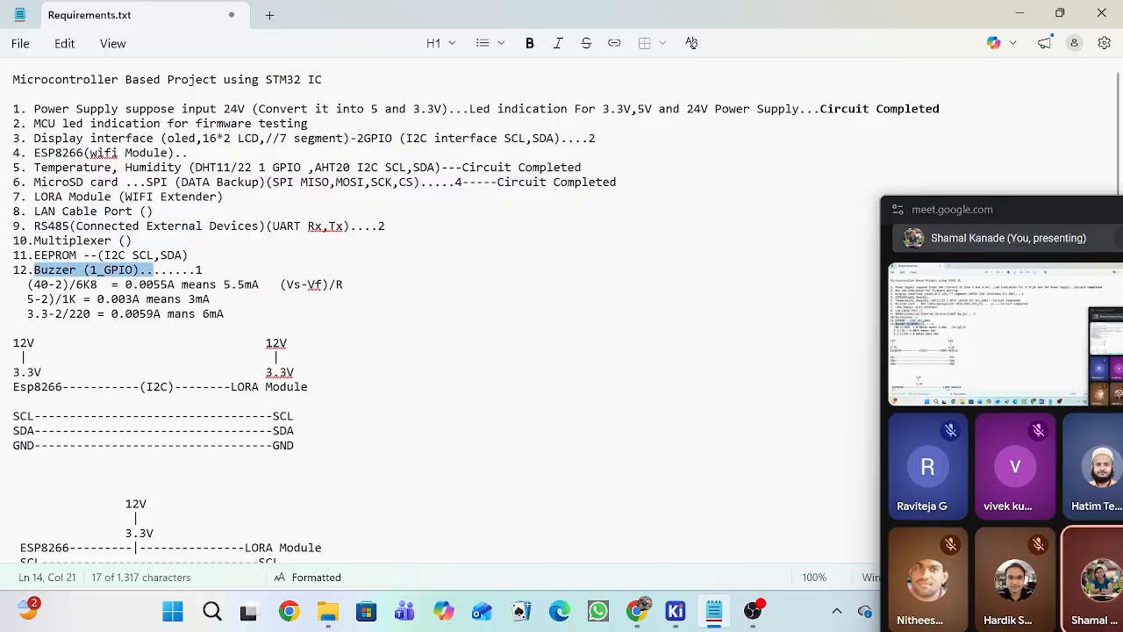
{"action": "left_click", "coordinate": [63, 255]}
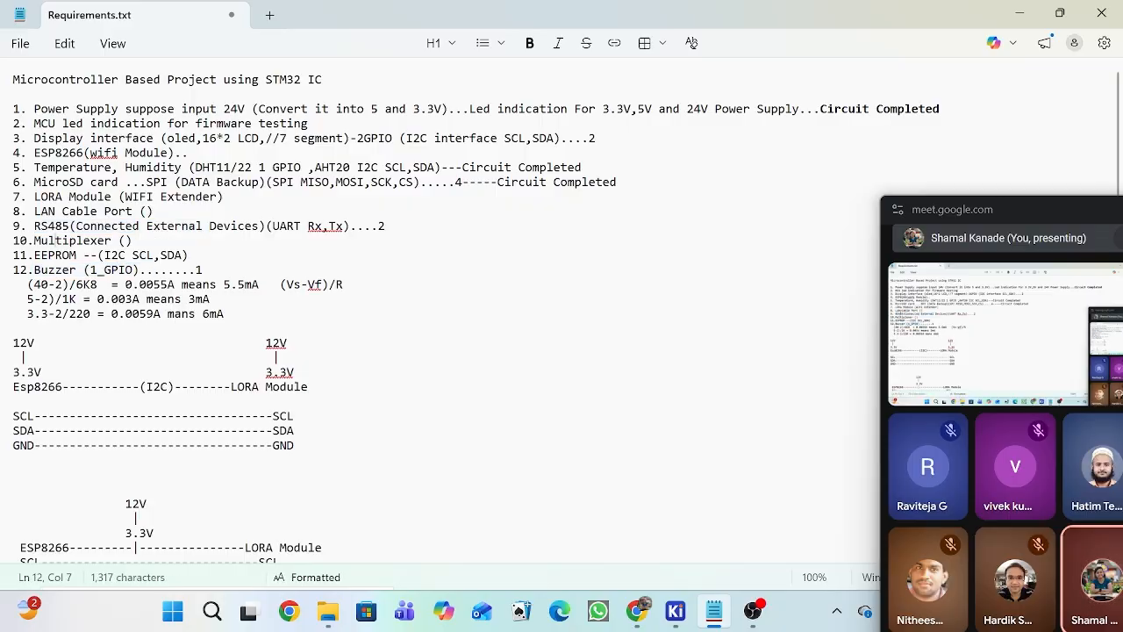
{"action": "left_click_drag", "start_coordinate": [126, 137], "coordinate": [391, 138]}
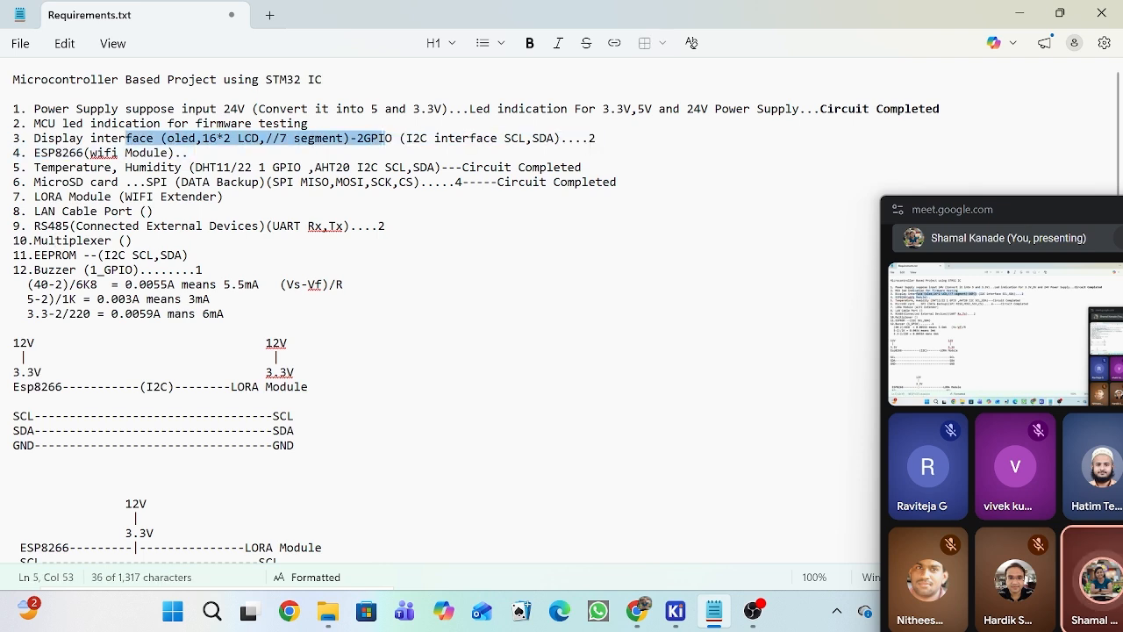
{"action": "left_click", "coordinate": [294, 167]}
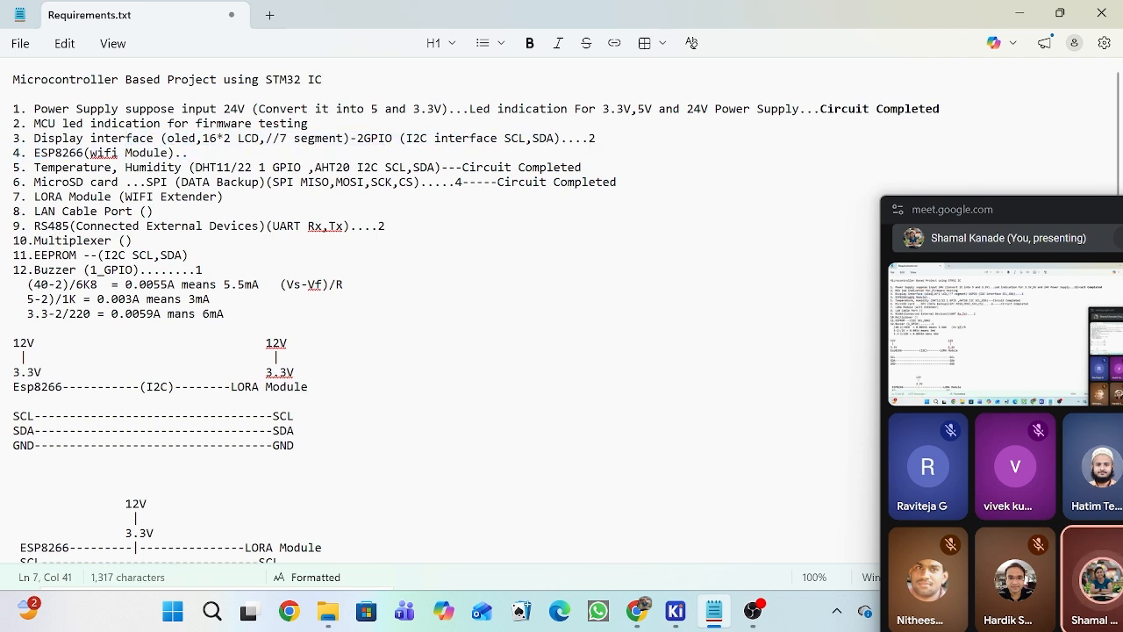
Step: Delete "//7 segment" from the display interface requirement and highlight the oled option
{"action": "left_click_drag", "start_coordinate": [191, 138], "coordinate": [40, 137]}
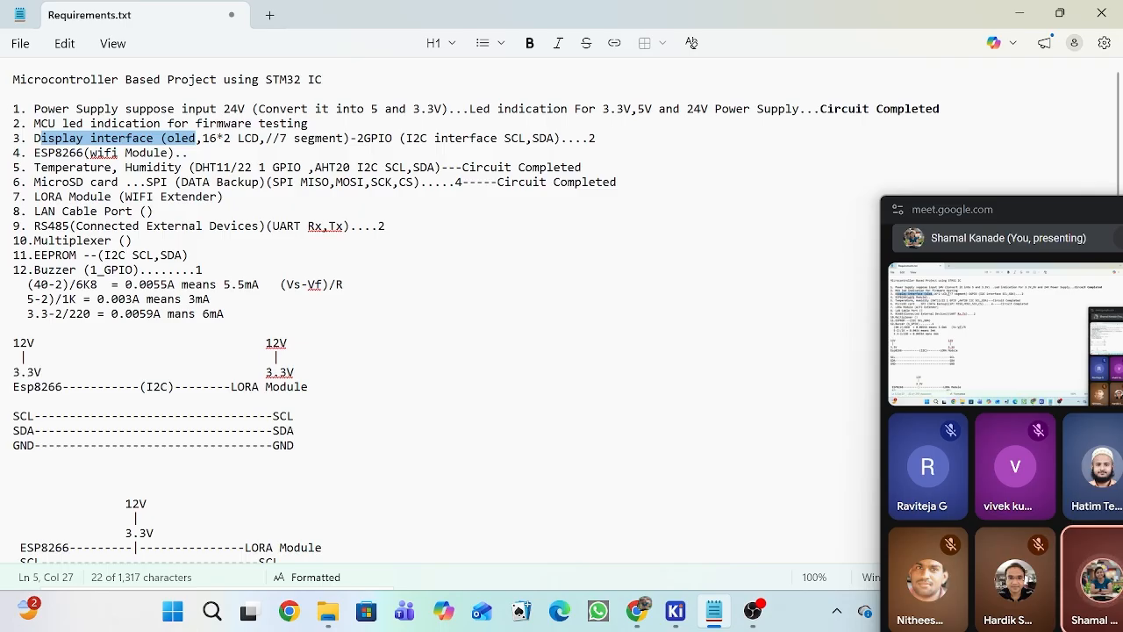
{"action": "left_click_drag", "start_coordinate": [266, 138], "coordinate": [344, 138]}
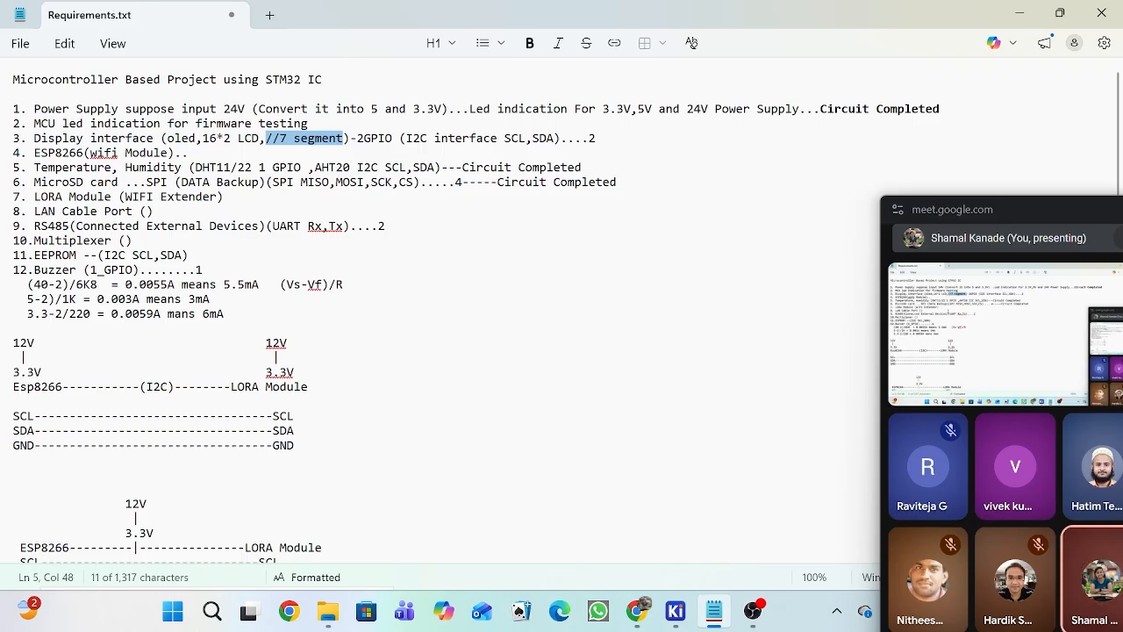
{"action": "key", "text": "BackSpace"}
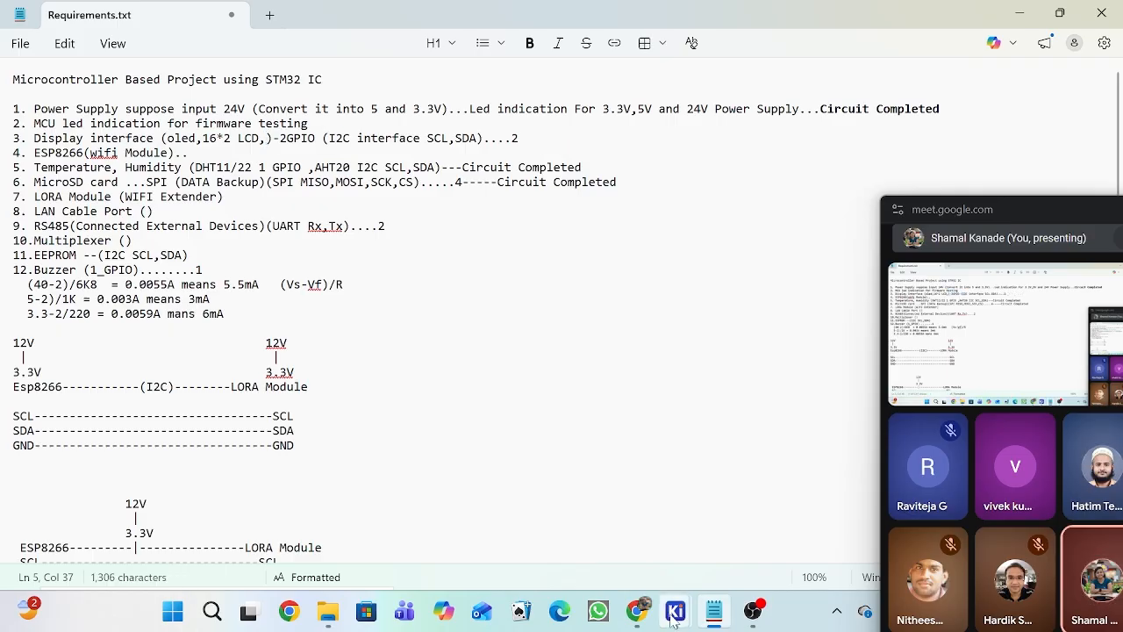
{"action": "mouse_move", "coordinate": [674, 620]}
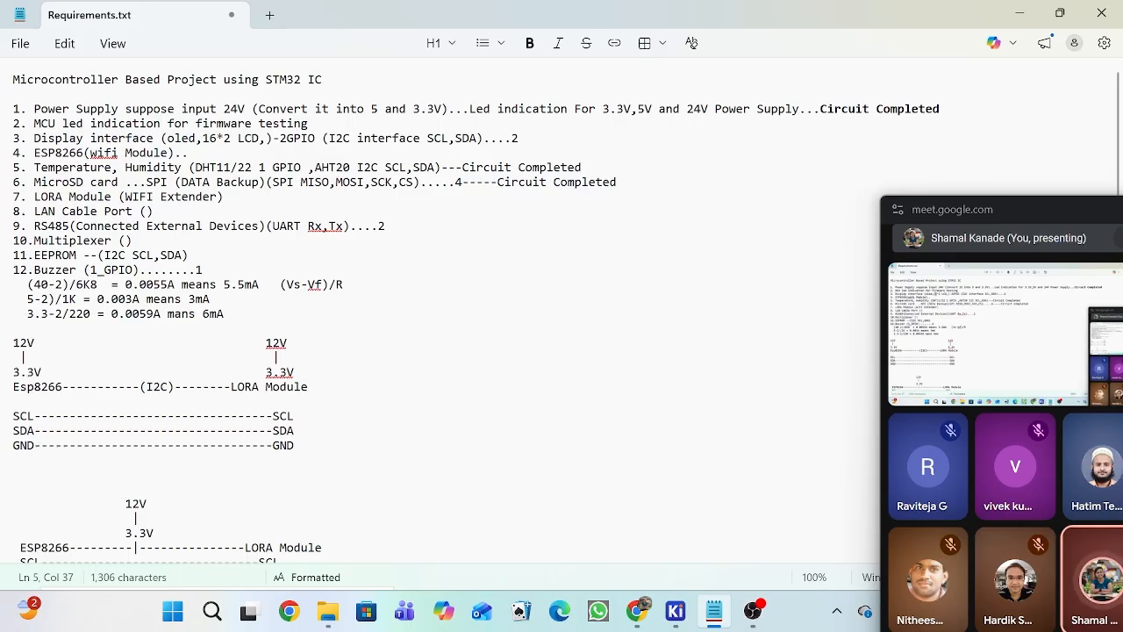
{"action": "left_click_drag", "start_coordinate": [196, 138], "coordinate": [167, 138]}
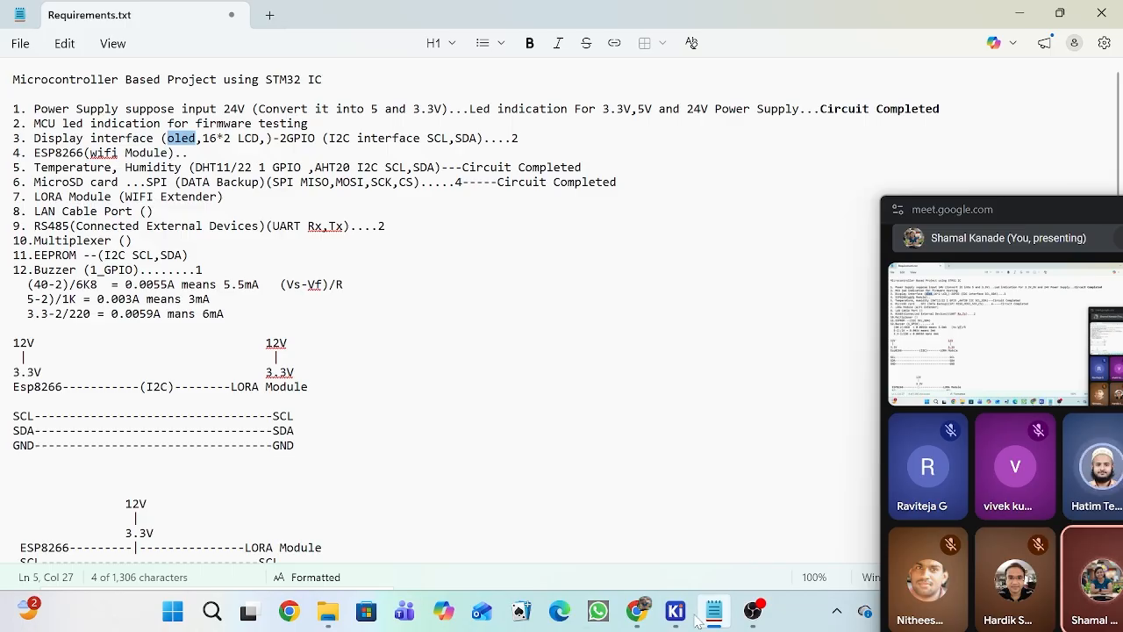
Step: Switch to Chrome, search Google for "oled display" and browse the module listings
{"action": "mouse_move", "coordinate": [636, 611]}
{"action": "left_click", "coordinate": [524, 531]}
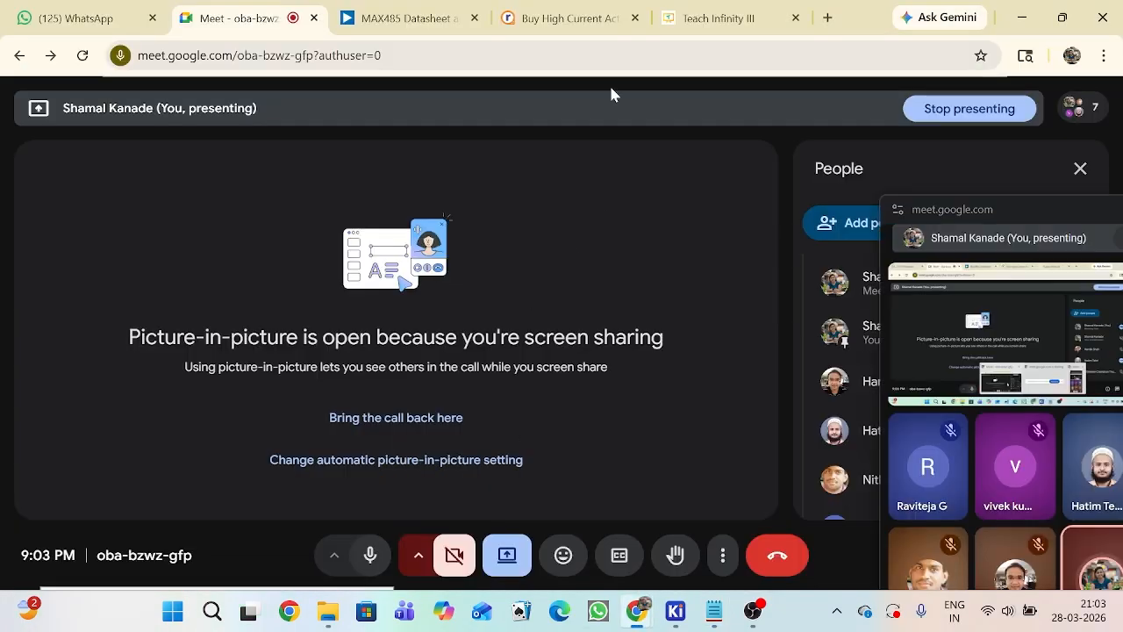
{"action": "left_click", "coordinate": [566, 18]}
{"action": "left_click", "coordinate": [547, 55]}
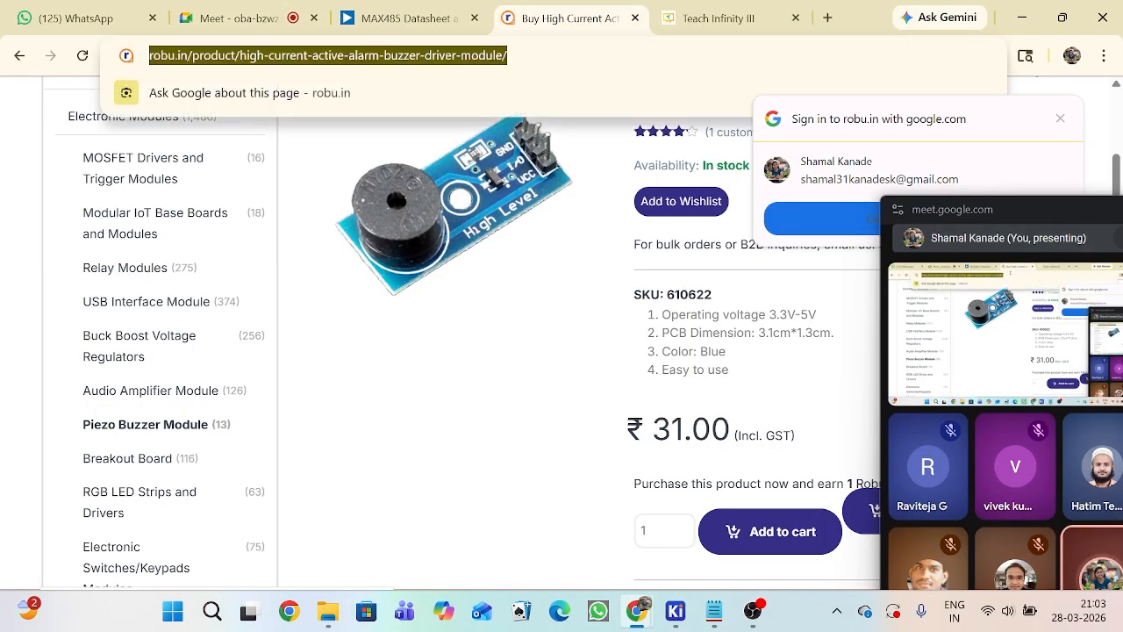
{"action": "left_click", "coordinate": [547, 56]}
{"action": "key", "text": "ctrl+a"}
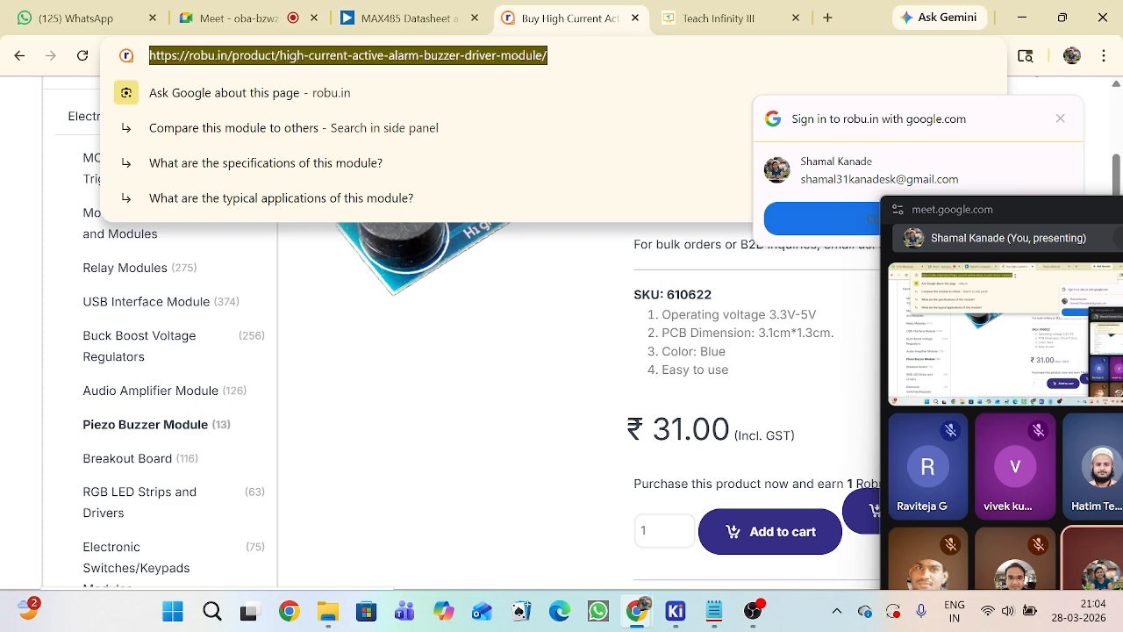
{"action": "type", "text": "oled di"}
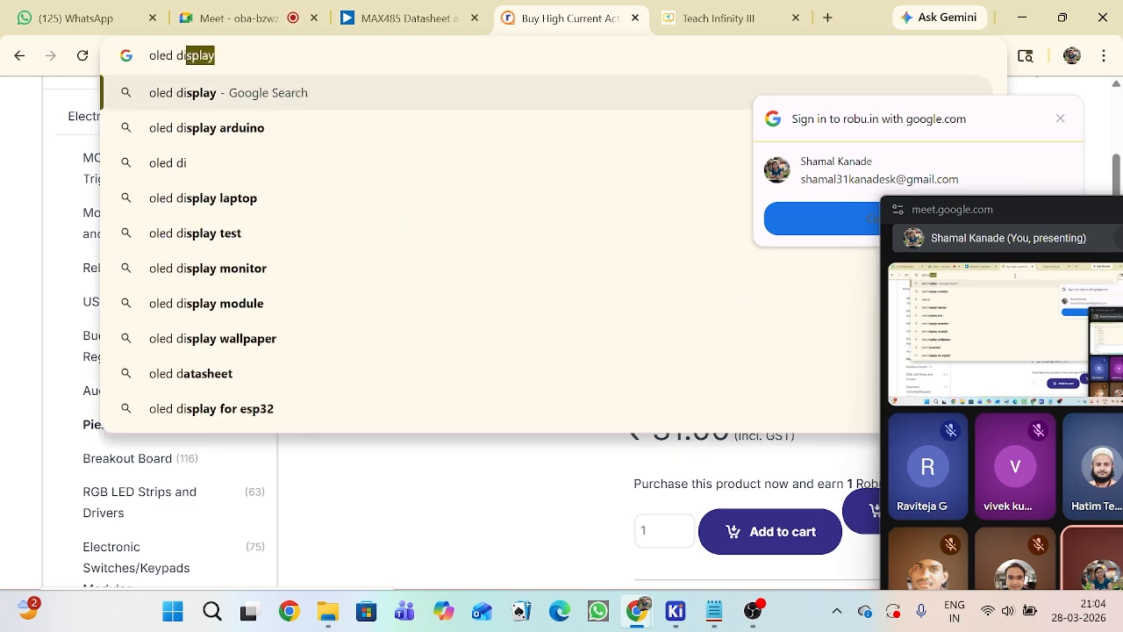
{"action": "type", "text": "splay"}
{"action": "key", "text": "Return"}
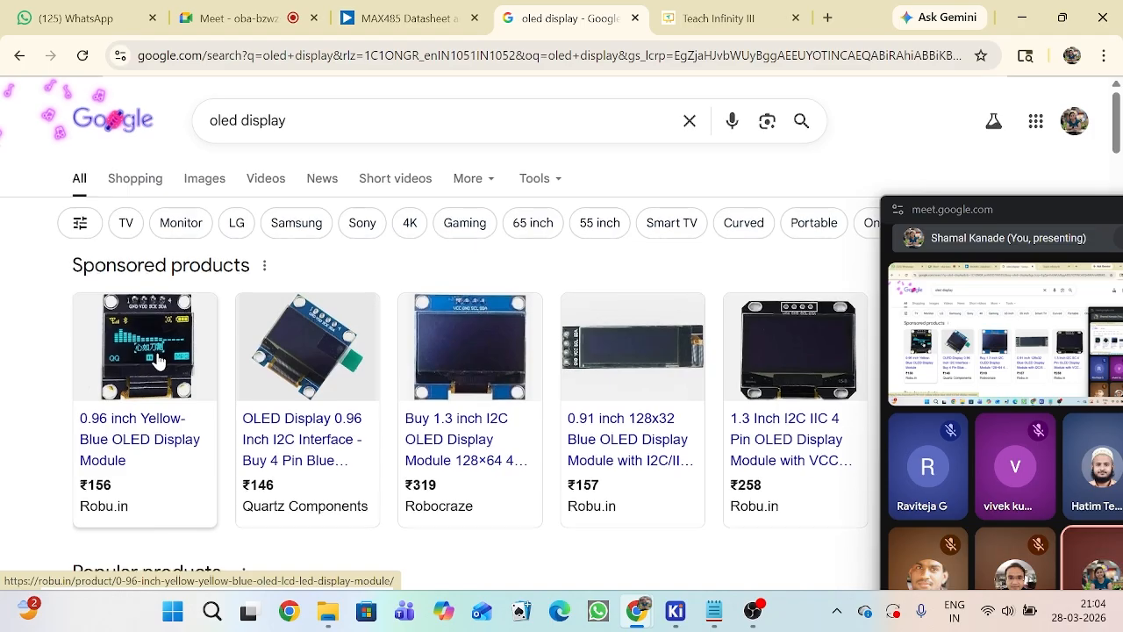
{"action": "scroll", "coordinate": [154, 360], "scroll_direction": "down", "scroll_amount": 1}
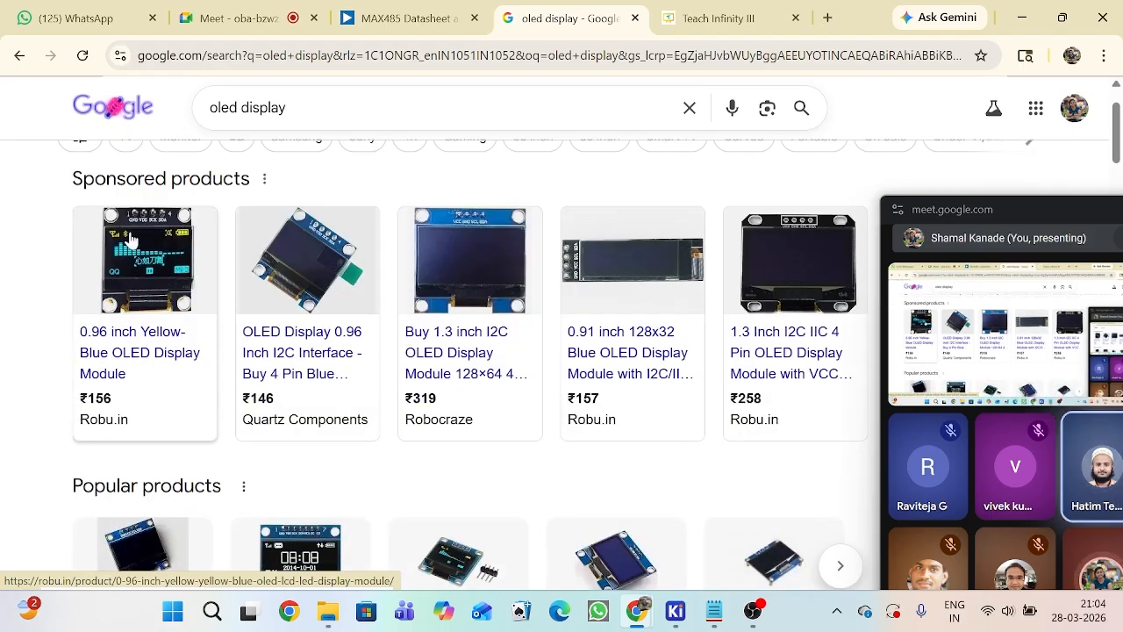
{"action": "scroll", "coordinate": [138, 312], "scroll_direction": "down", "scroll_amount": 2}
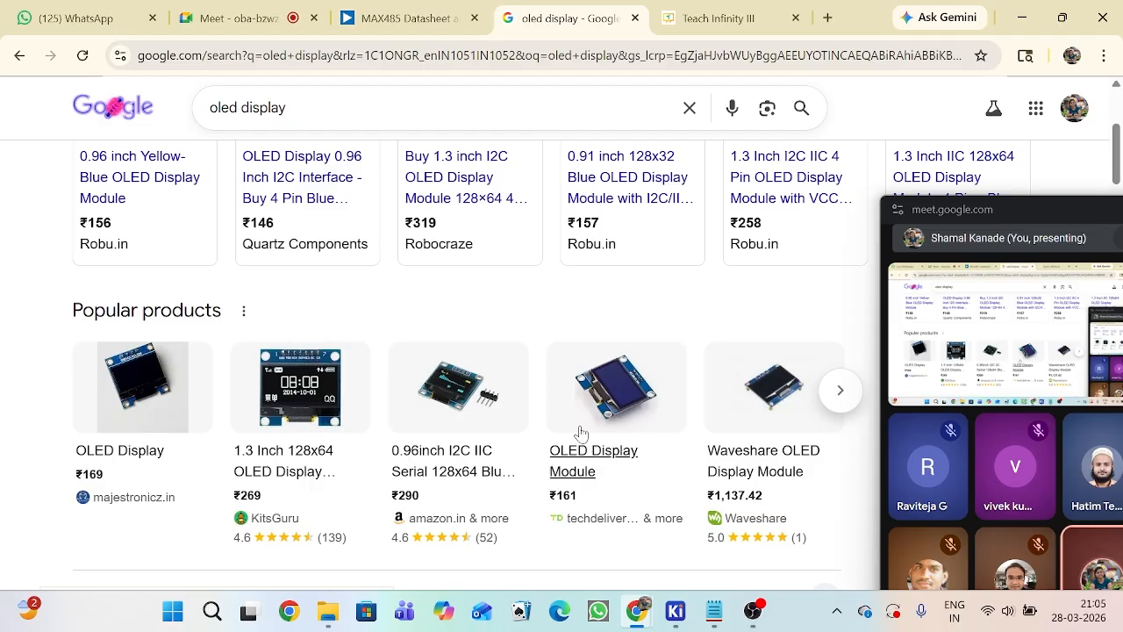
{"action": "scroll", "coordinate": [575, 433], "scroll_direction": "down", "scroll_amount": 3}
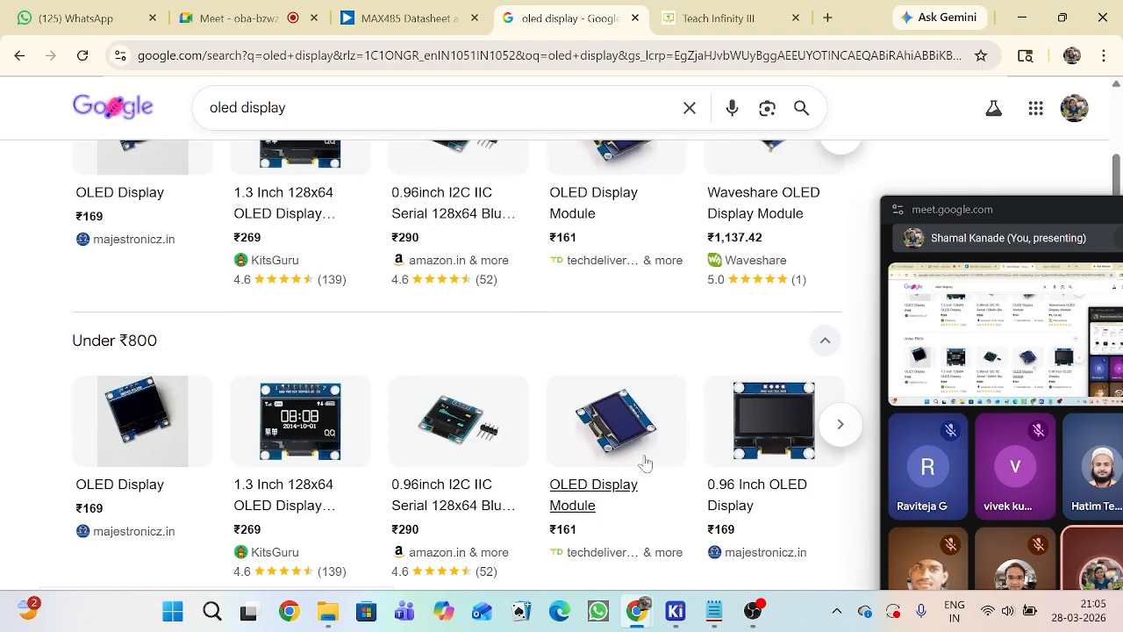
{"action": "scroll", "coordinate": [667, 451], "scroll_direction": "up", "scroll_amount": 2}
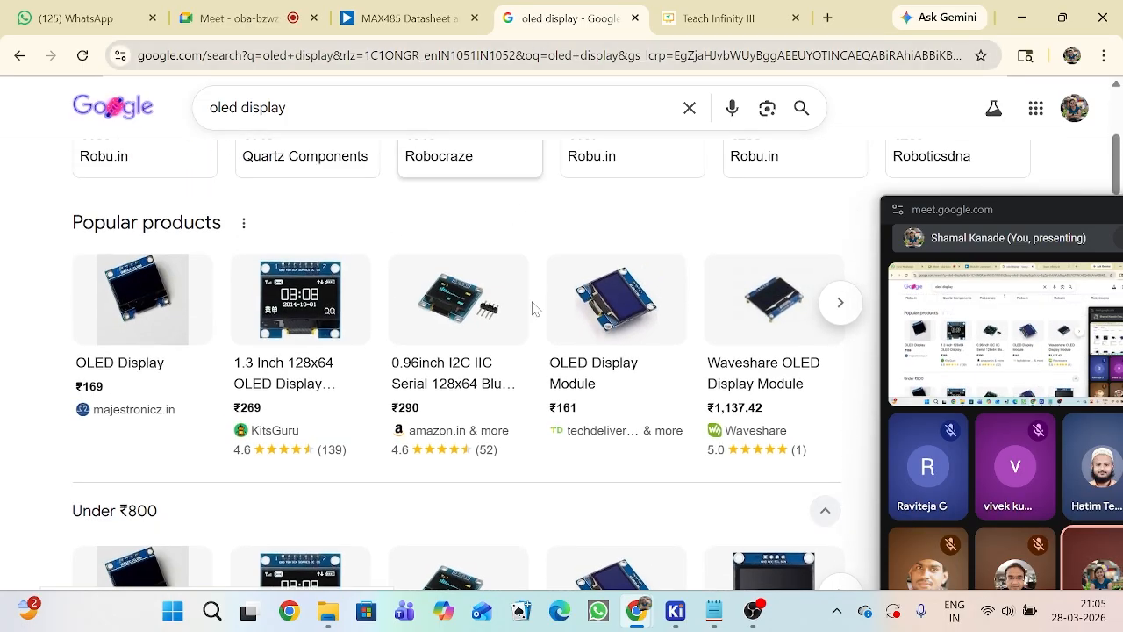
Step: Switch to the KiCad Schematic Editor, move the floating call window out of the way and open the Sensor Interface sheet
{"action": "mouse_move", "coordinate": [688, 613]}
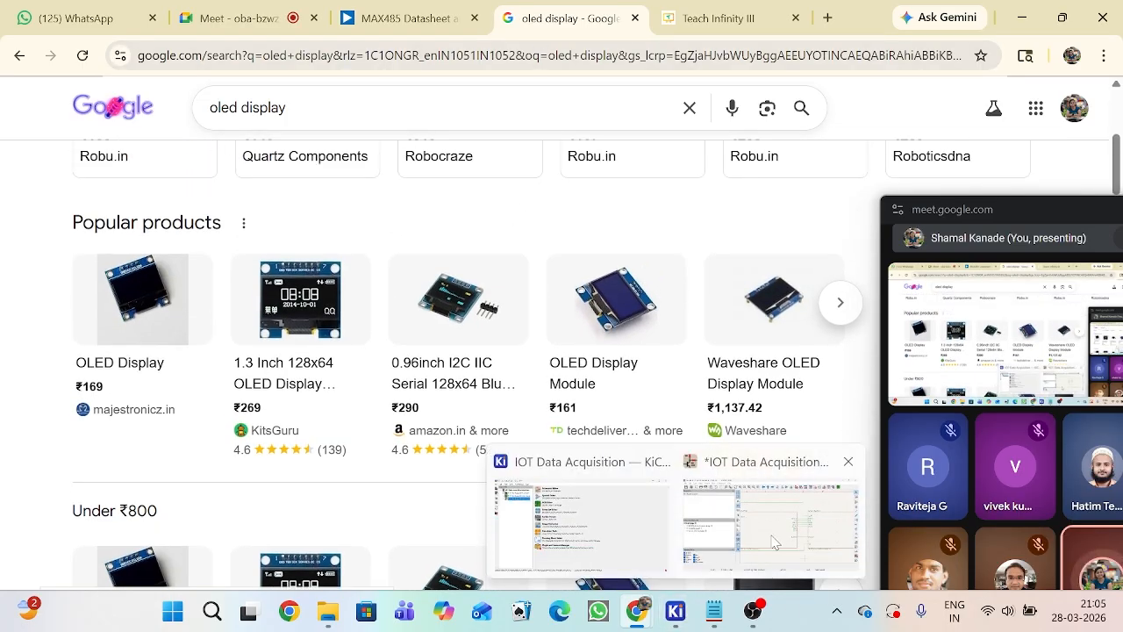
{"action": "left_click", "coordinate": [770, 553]}
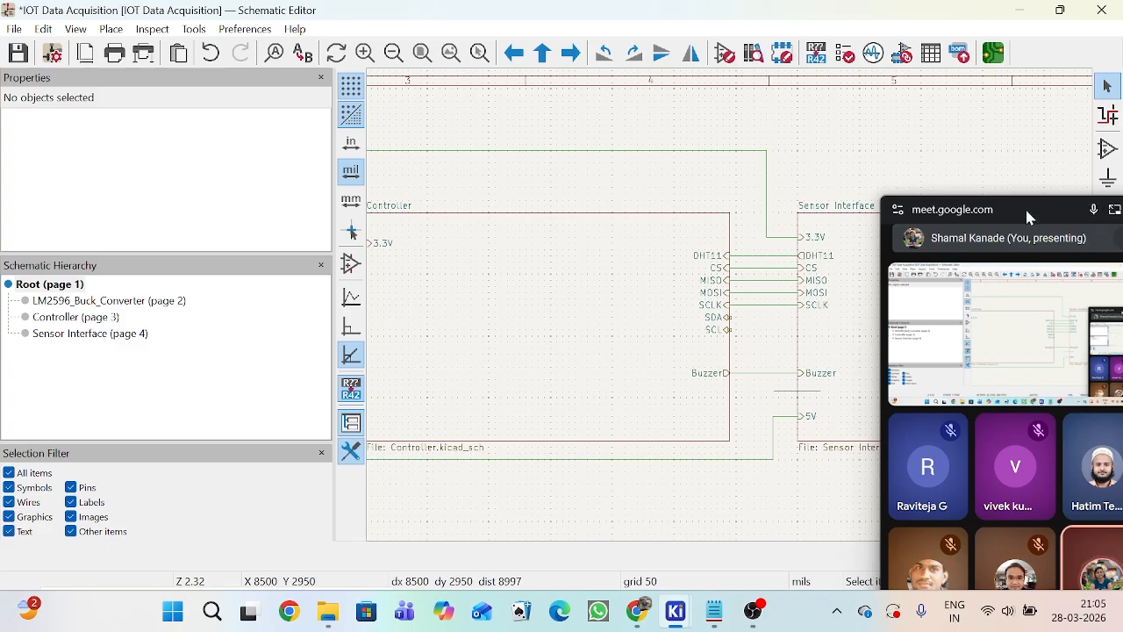
{"action": "left_click_drag", "start_coordinate": [1025, 216], "coordinate": [1047, 553]}
{"action": "scroll", "coordinate": [733, 314], "scroll_direction": "down", "scroll_amount": 5}
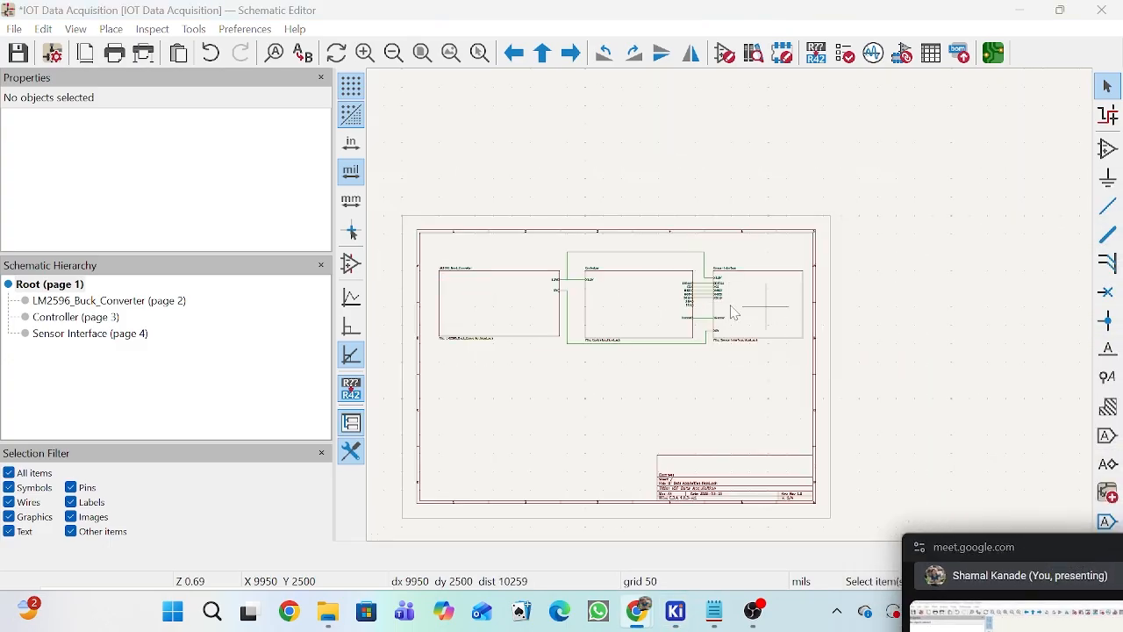
{"action": "scroll", "coordinate": [732, 313], "scroll_direction": "up", "scroll_amount": 5}
{"action": "double_click", "coordinate": [731, 310]}
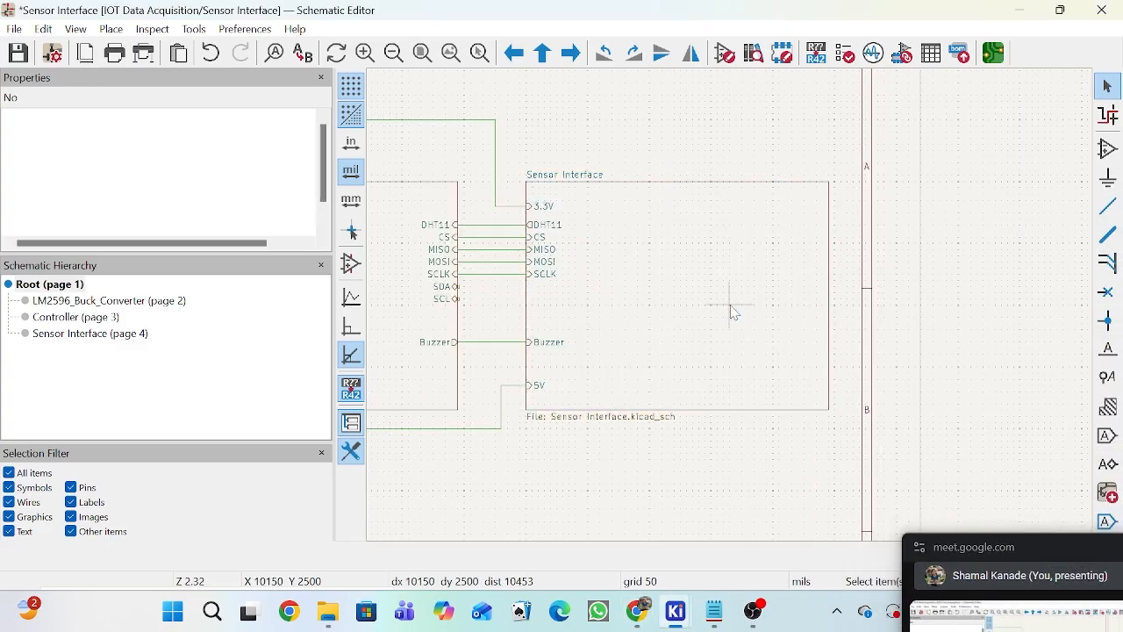
Step: Search the symbol library for "oled" and examine the OLED-128O064D symbol and footprint
{"action": "left_click", "coordinate": [1108, 149]}
{"action": "left_click", "coordinate": [739, 351]}
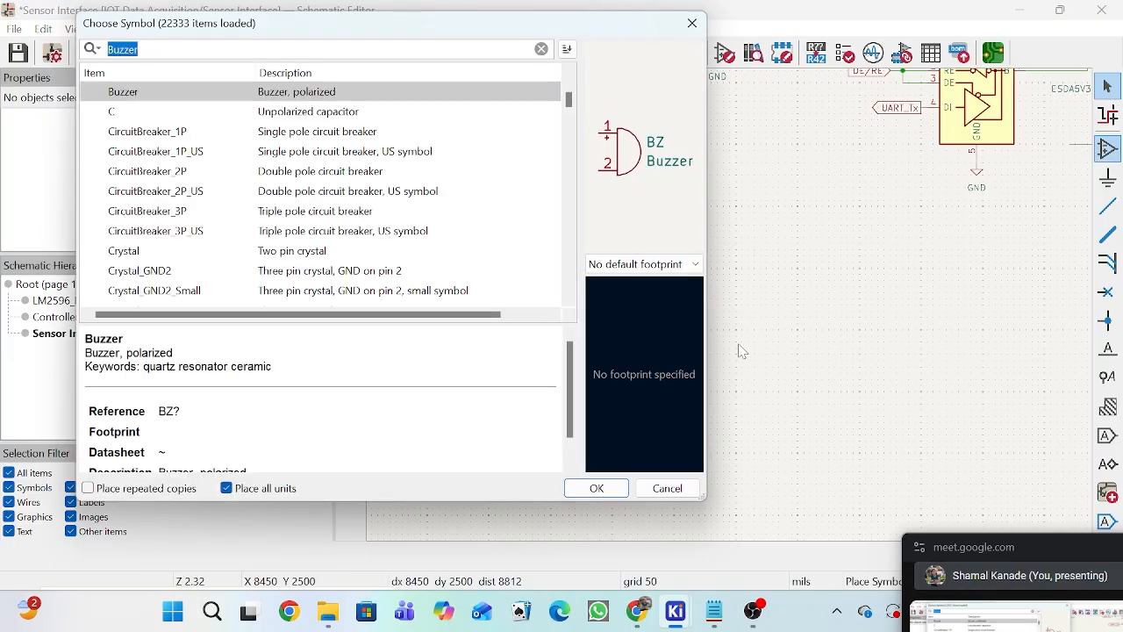
{"action": "type", "text": "oled"}
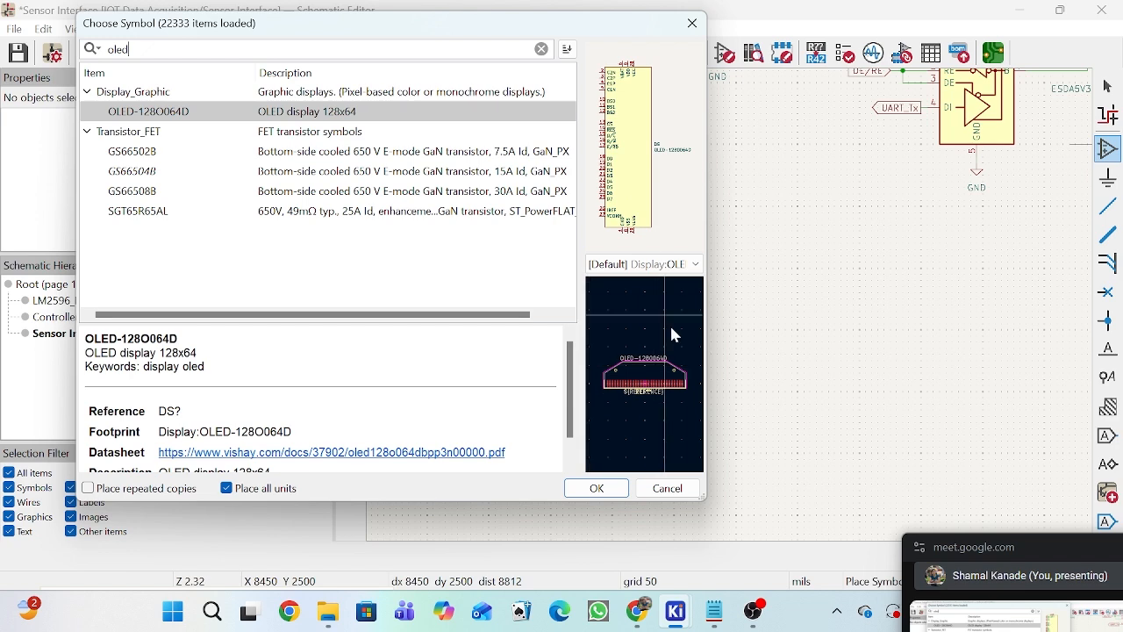
{"action": "left_click", "coordinate": [692, 22]}
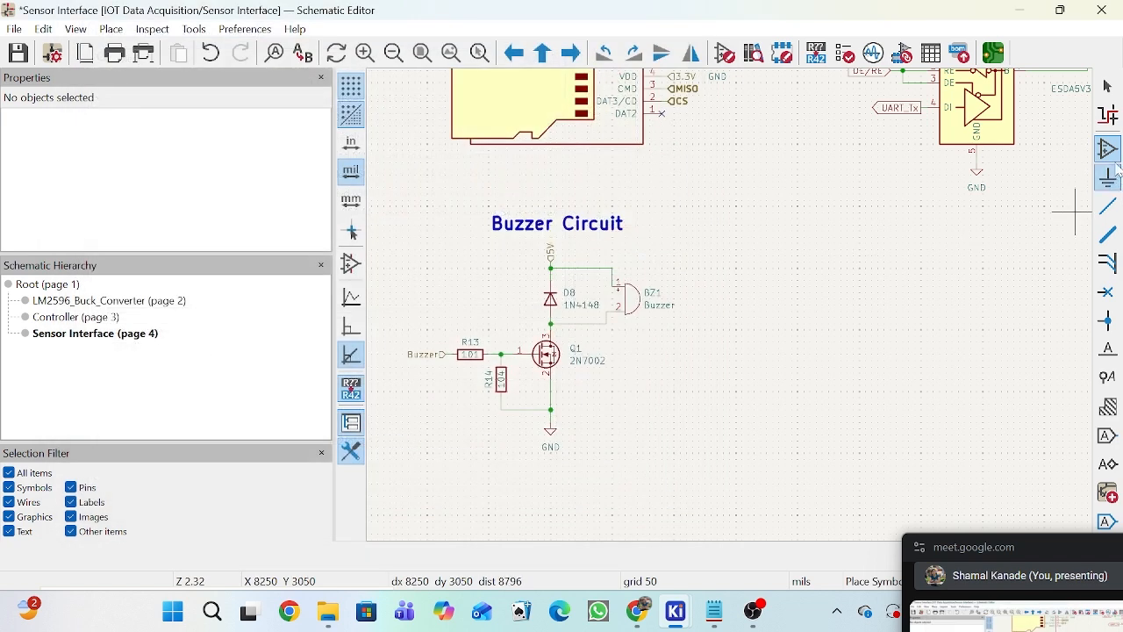
{"action": "left_click", "coordinate": [902, 244]}
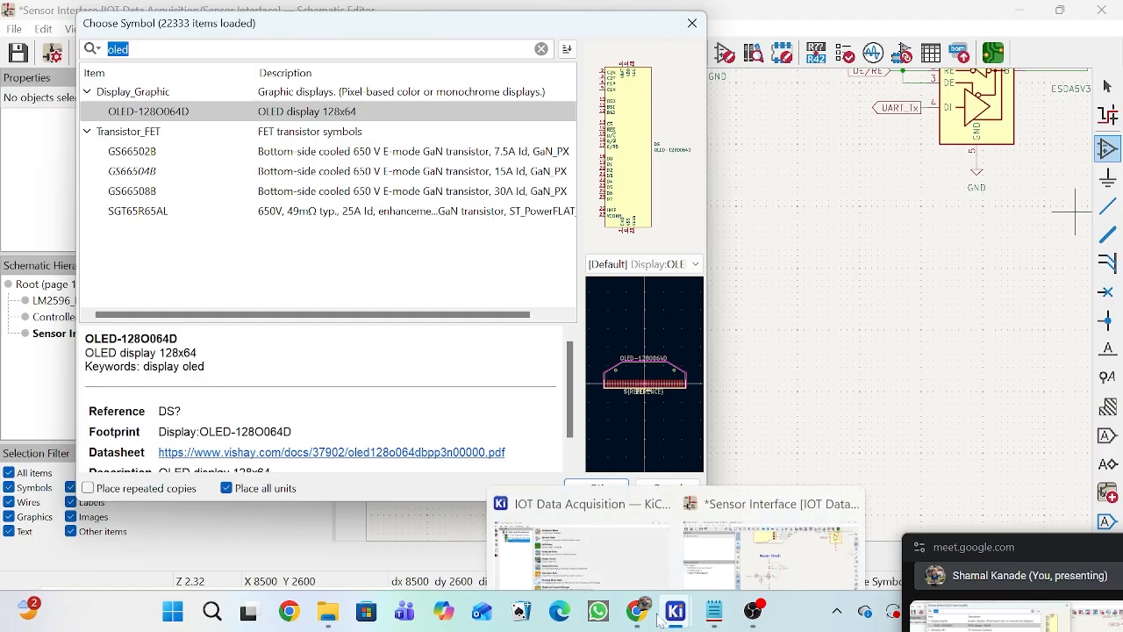
Step: Switch to Chrome and examine the pins of the majestronicz.in OLED Display in its enlarged product view
{"action": "left_click", "coordinate": [491, 526]}
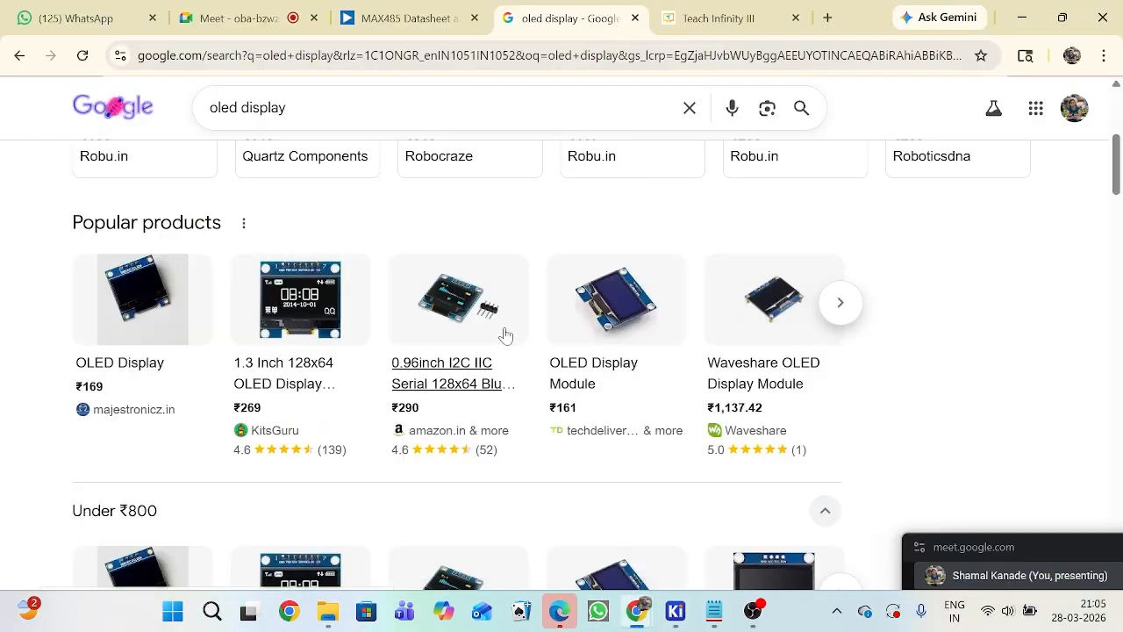
{"action": "scroll", "coordinate": [157, 307], "scroll_direction": "down", "scroll_amount": 3}
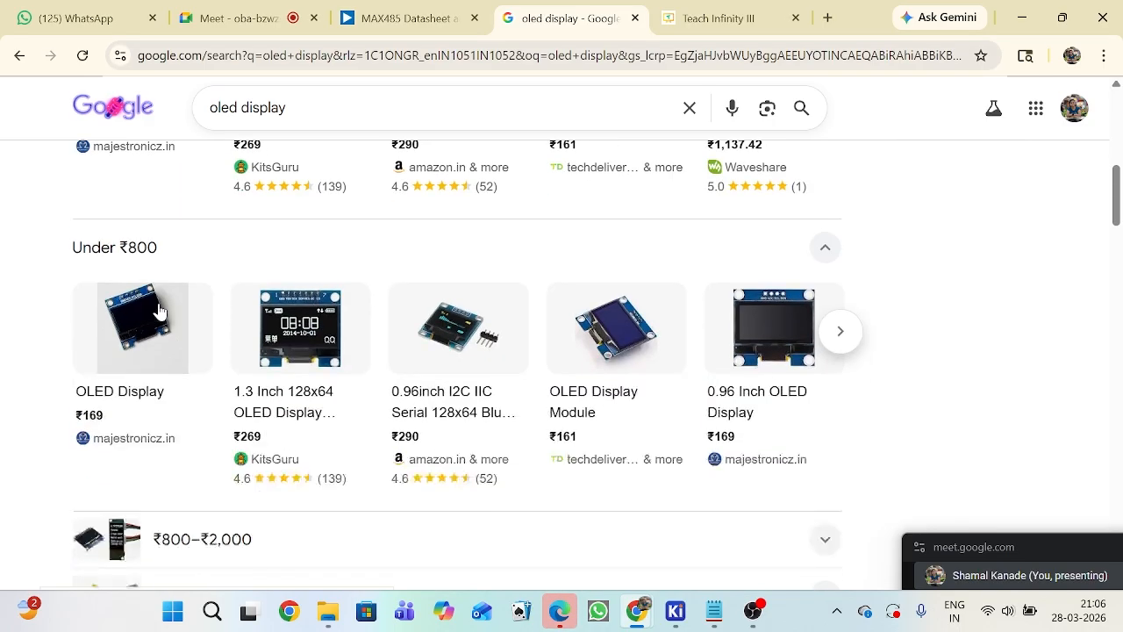
{"action": "scroll", "coordinate": [150, 304], "scroll_direction": "up", "scroll_amount": 2}
{"action": "left_click", "coordinate": [142, 222]}
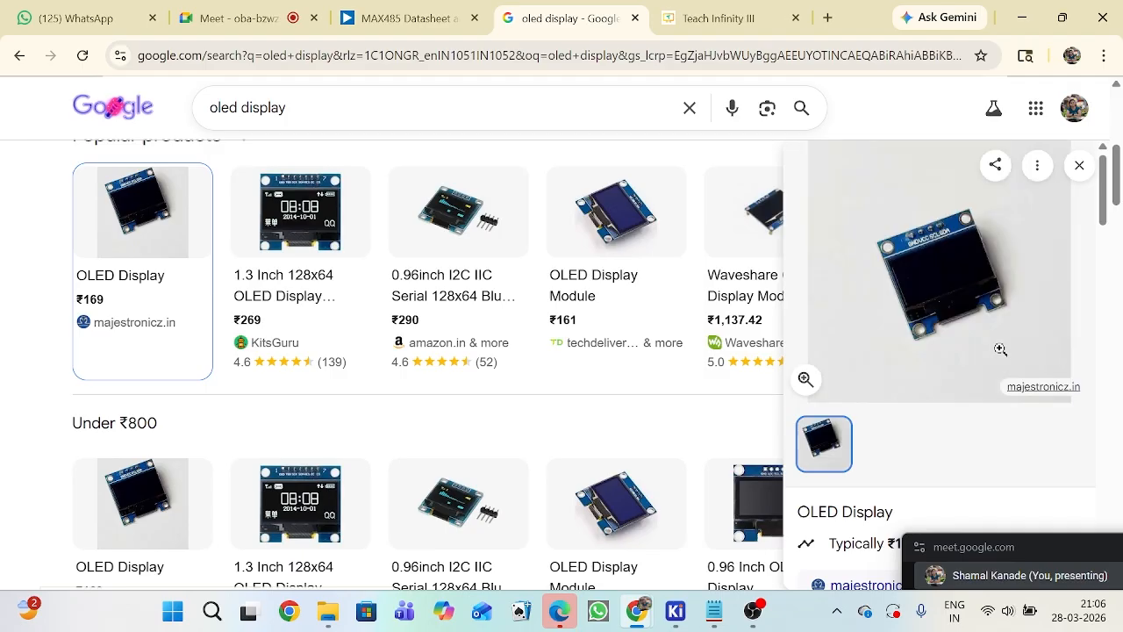
{"action": "scroll", "coordinate": [1062, 337], "scroll_direction": "down", "scroll_amount": 1}
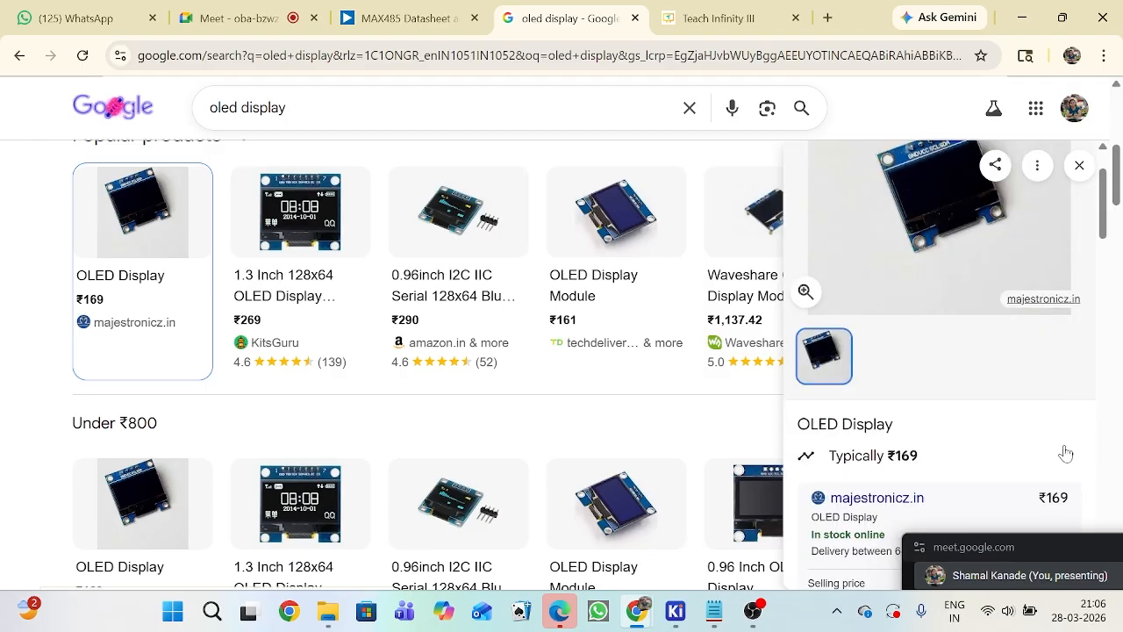
{"action": "scroll", "coordinate": [917, 298], "scroll_direction": "up", "scroll_amount": 1}
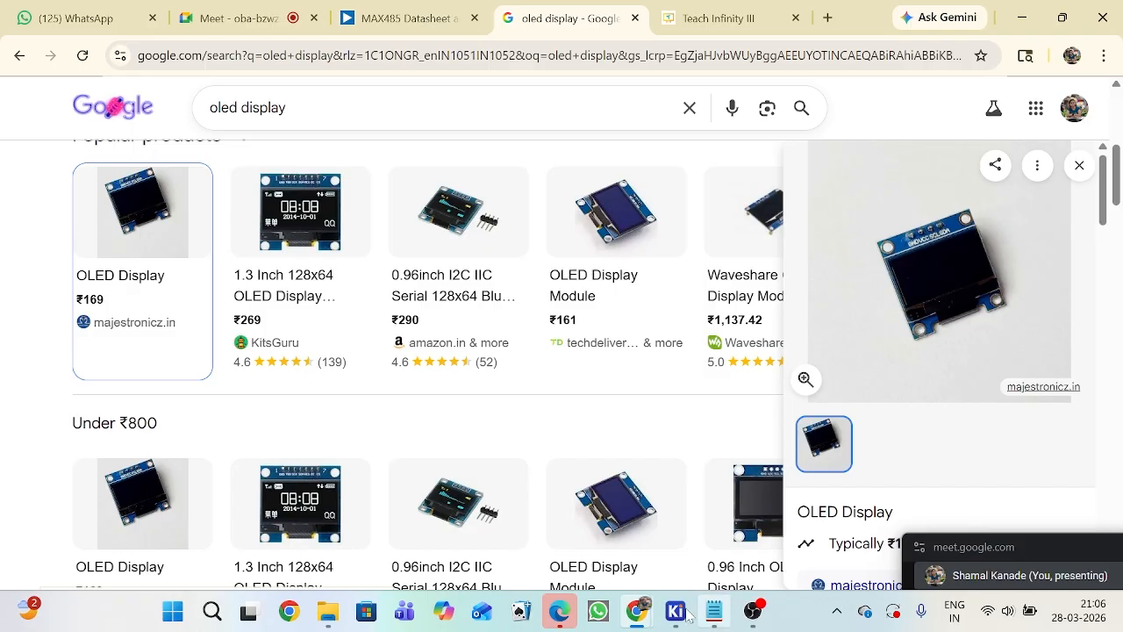
Step: Return to the KiCad Sensor Interface sheet, dismiss the symbol chooser without placing anything and view the whole sheet
{"action": "mouse_move", "coordinate": [689, 615]}
{"action": "left_click", "coordinate": [755, 460]}
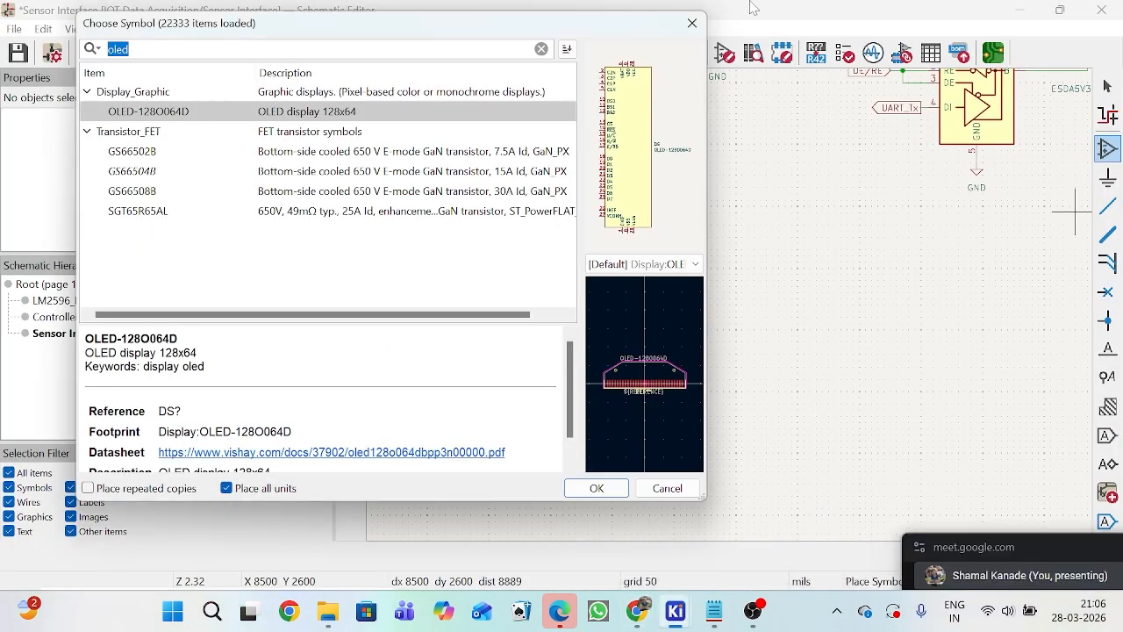
{"action": "left_click", "coordinate": [692, 23]}
{"action": "scroll", "coordinate": [737, 313], "scroll_direction": "down", "scroll_amount": 5}
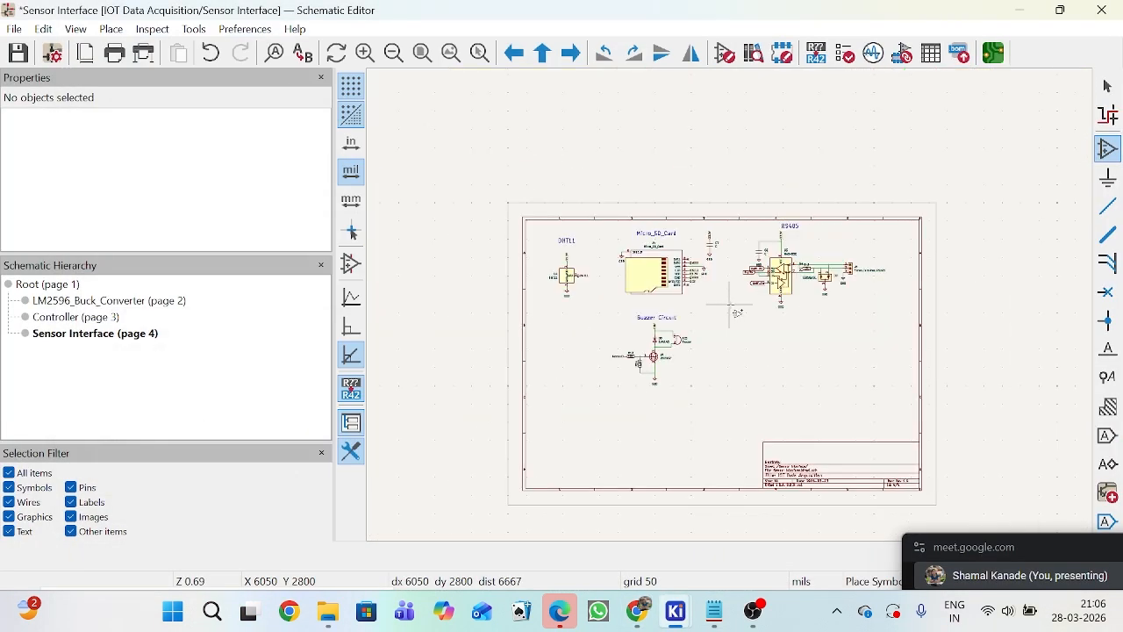
Step: Place a Conn_01x04 four-pin connector in the empty area below the RS485 circuit on the Sensor Interface sheet
{"action": "scroll", "coordinate": [737, 313], "scroll_direction": "up", "scroll_amount": 4}
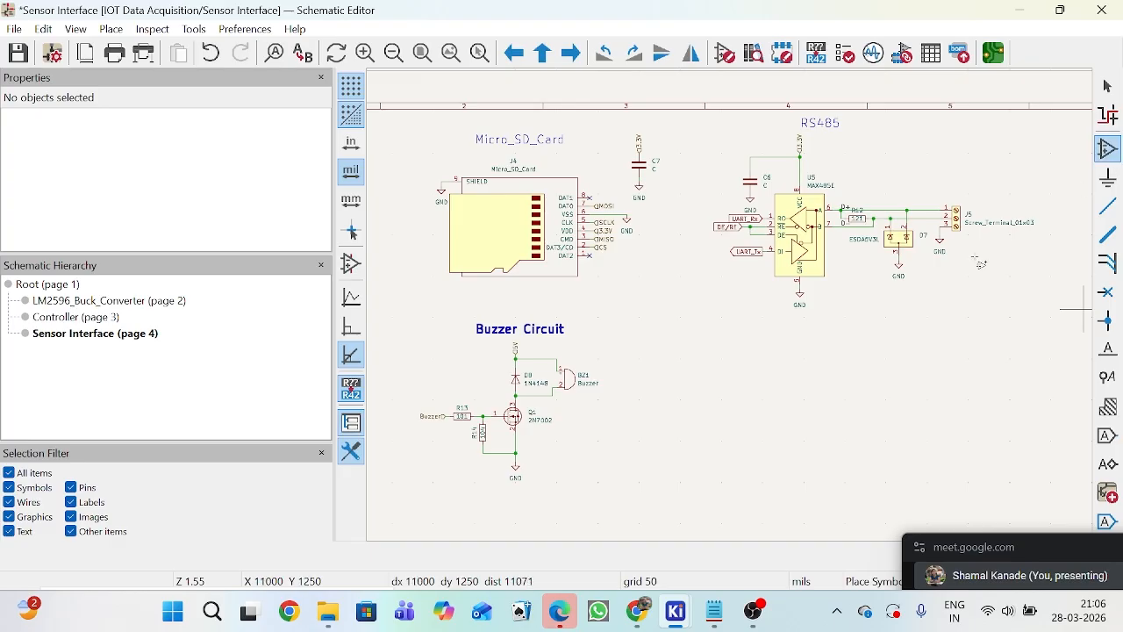
{"action": "left_click", "coordinate": [687, 377]}
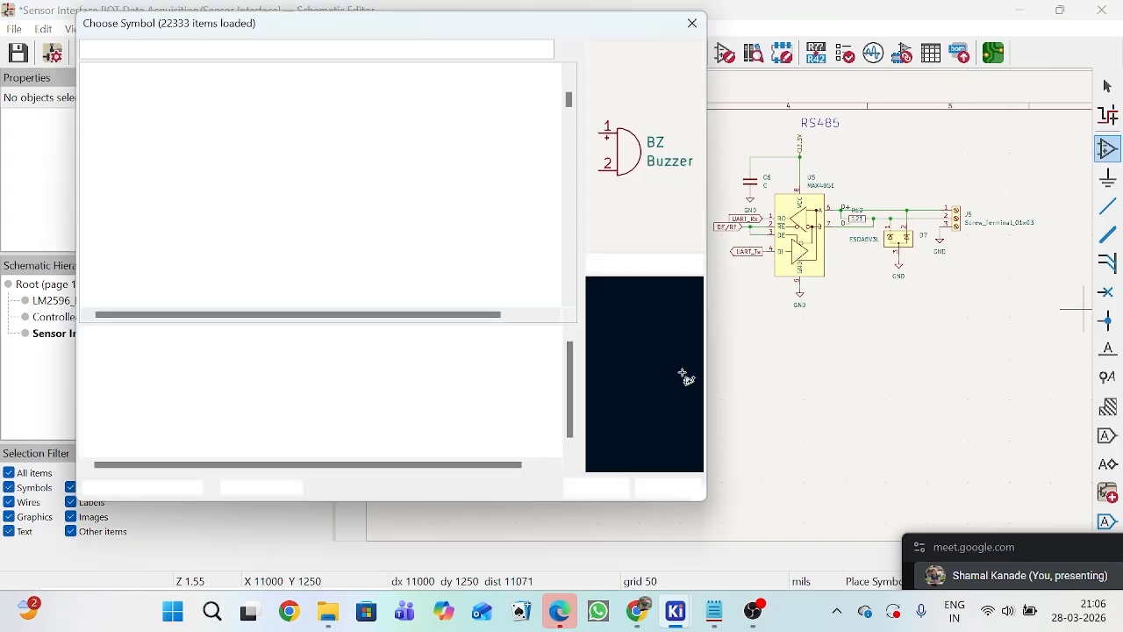
{"action": "type", "text": "co"}
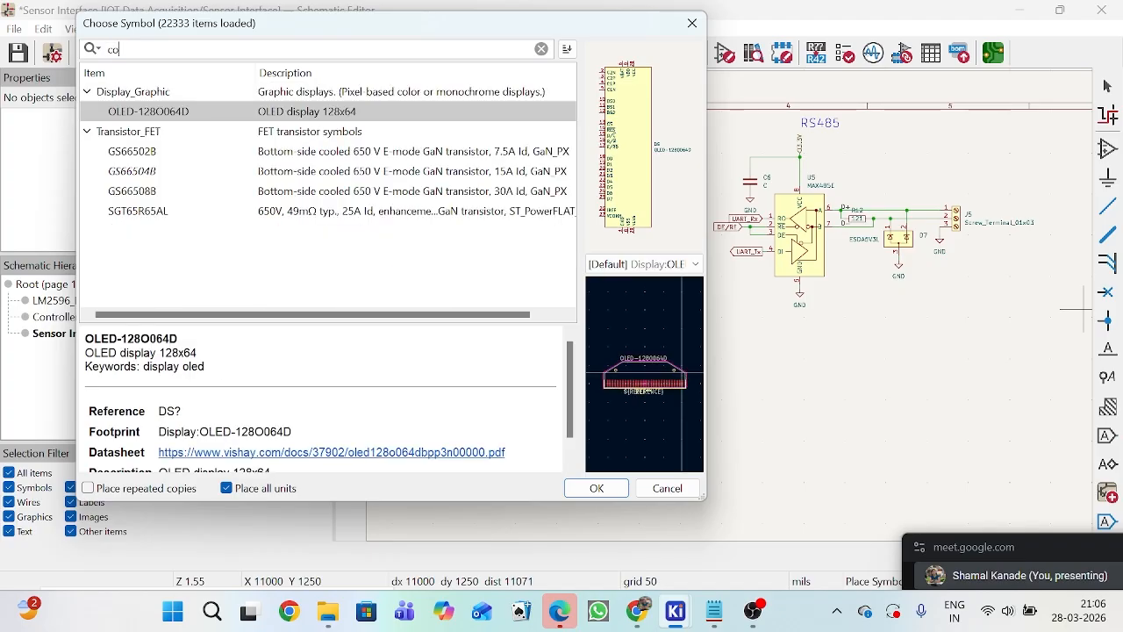
{"action": "type", "text": "nneco"}
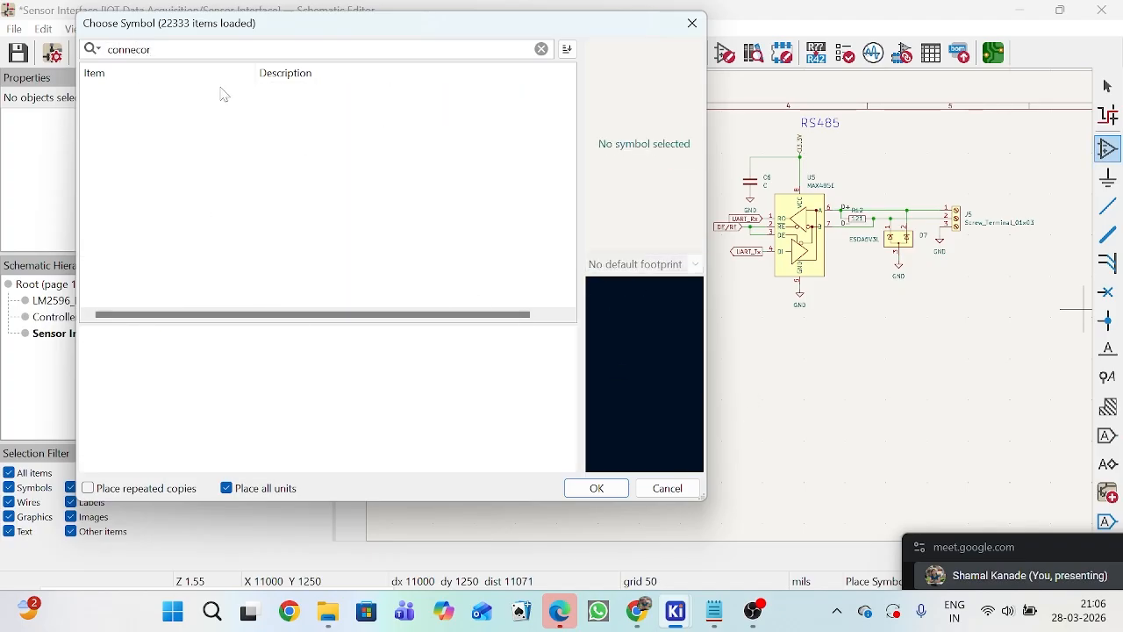
{"action": "key", "text": "BackSpace"}
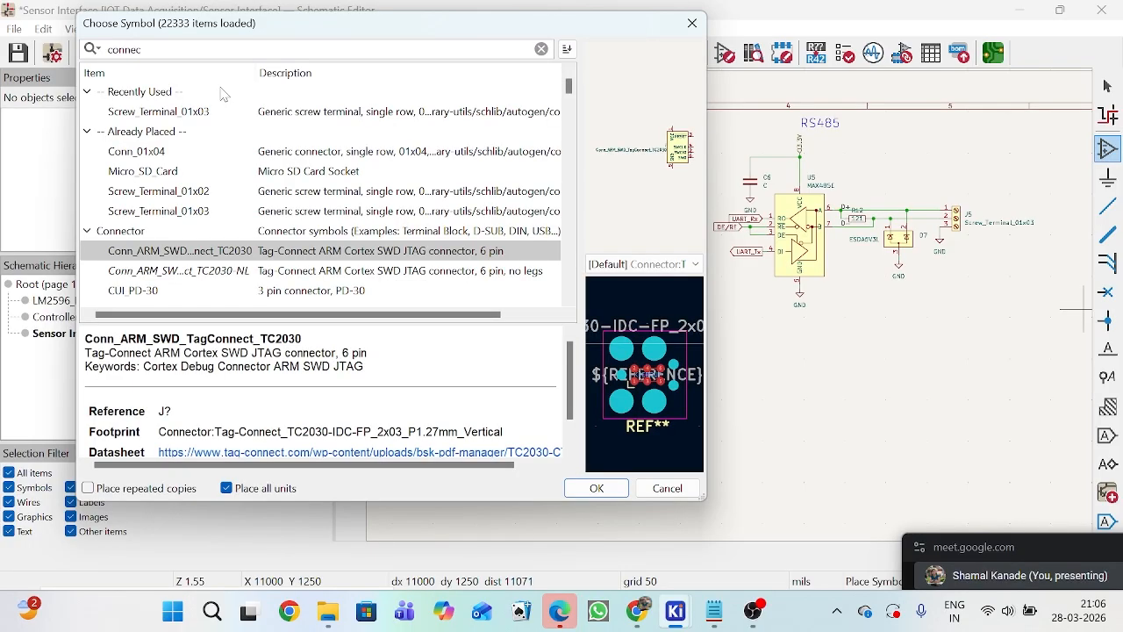
{"action": "left_click", "coordinate": [175, 156]}
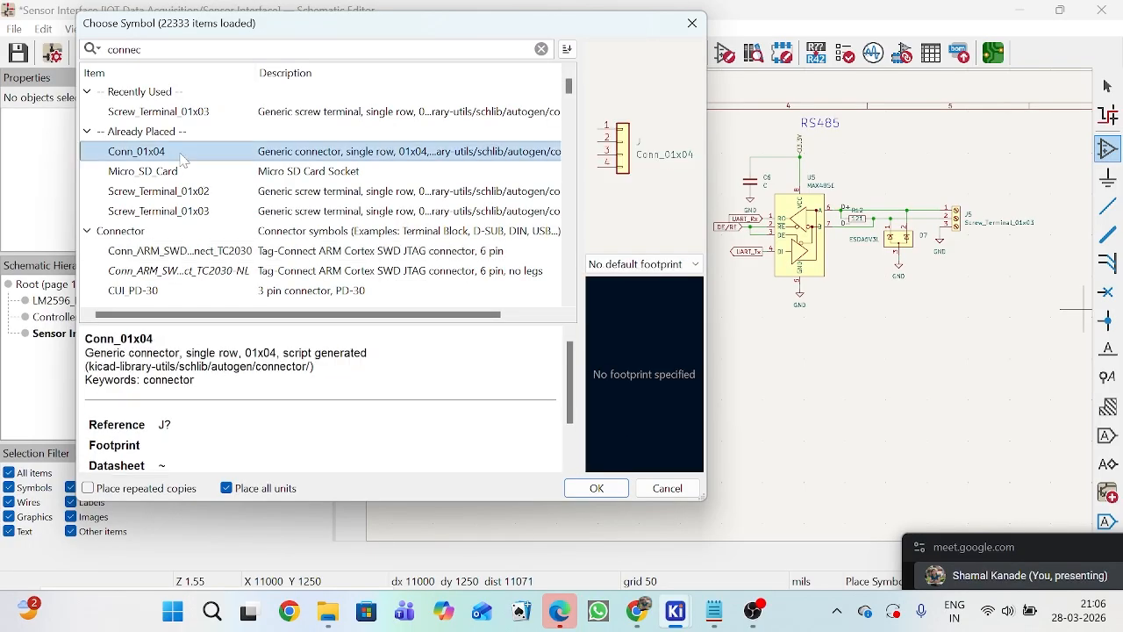
{"action": "left_click", "coordinate": [596, 488]}
{"action": "scroll", "coordinate": [818, 464], "scroll_direction": "up", "scroll_amount": 2}
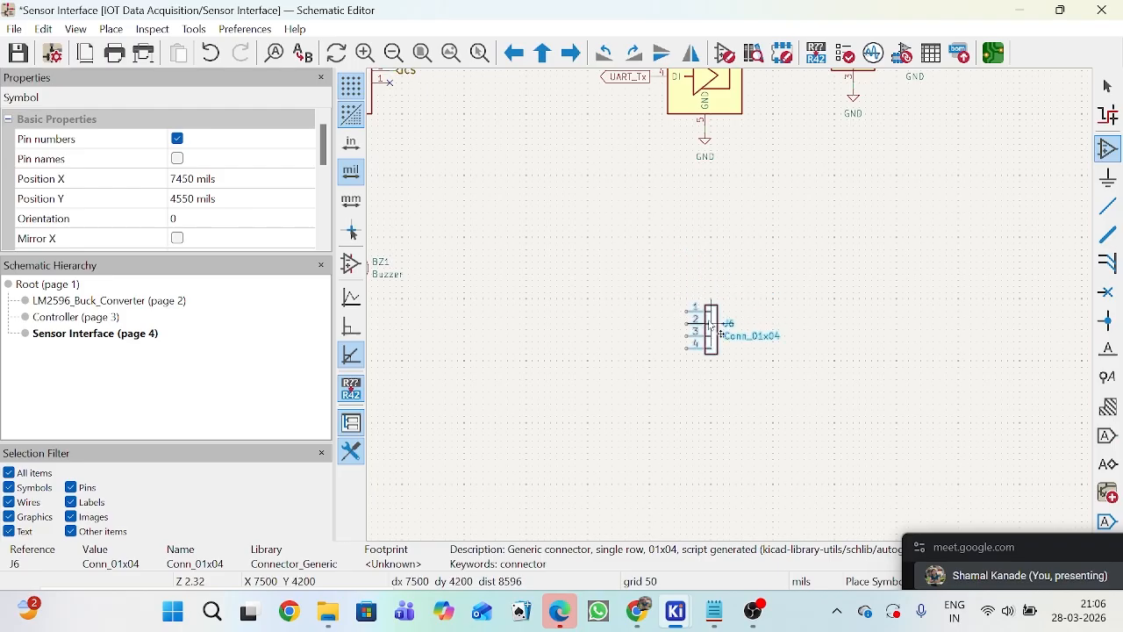
{"action": "left_click", "coordinate": [731, 340]}
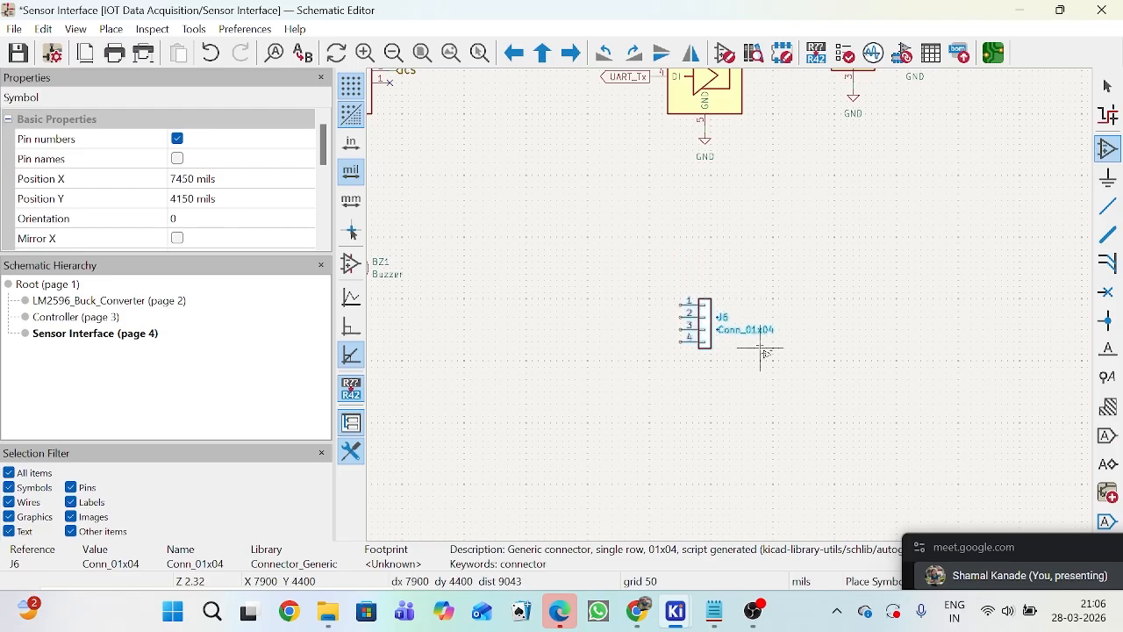
{"action": "scroll", "coordinate": [902, 301], "scroll_direction": "down", "scroll_amount": 3}
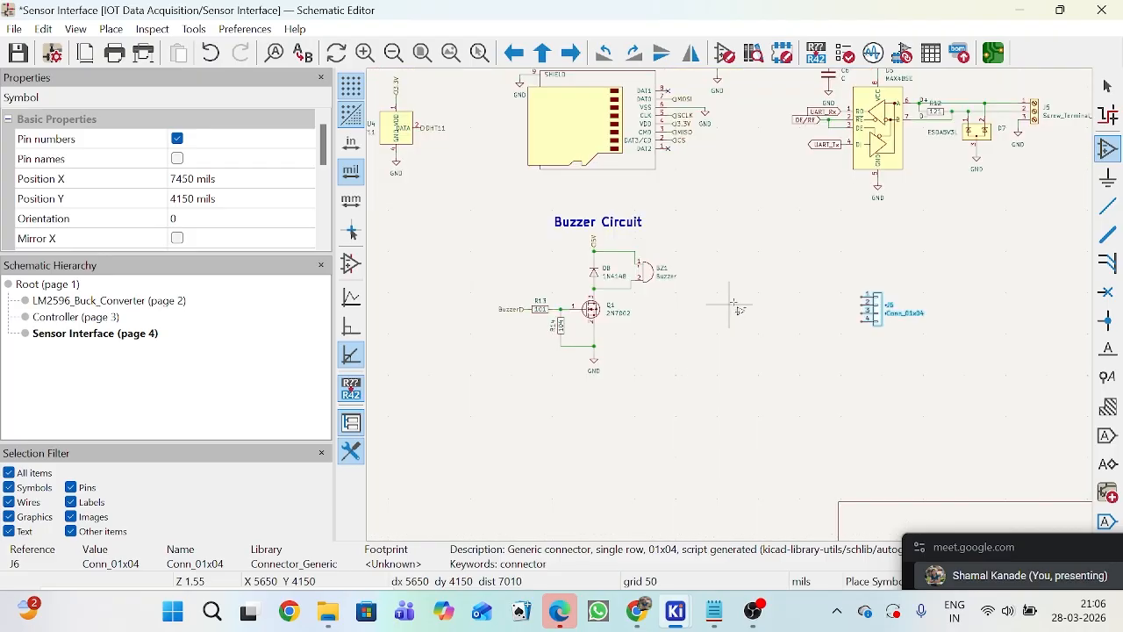
{"action": "left_click", "coordinate": [1108, 88]}
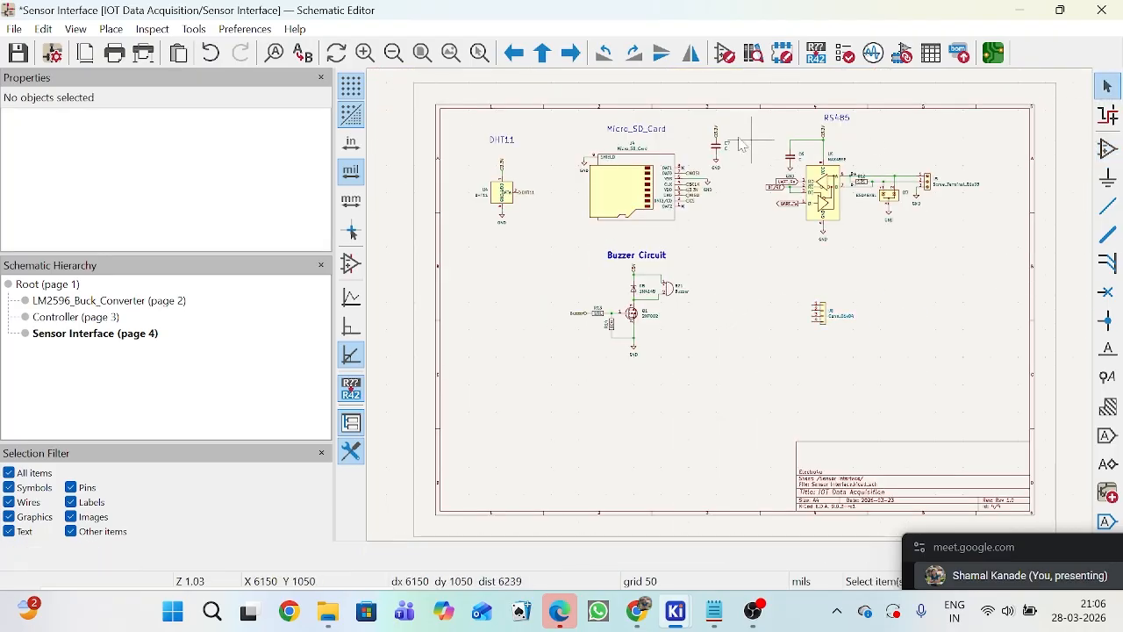
Step: Copy the 3.3V hierarchical label from capacitor C7 to above the four-pin connector and wire it to pin 1
{"action": "scroll", "coordinate": [722, 138], "scroll_direction": "up", "scroll_amount": 4}
{"action": "left_click", "coordinate": [712, 303]}
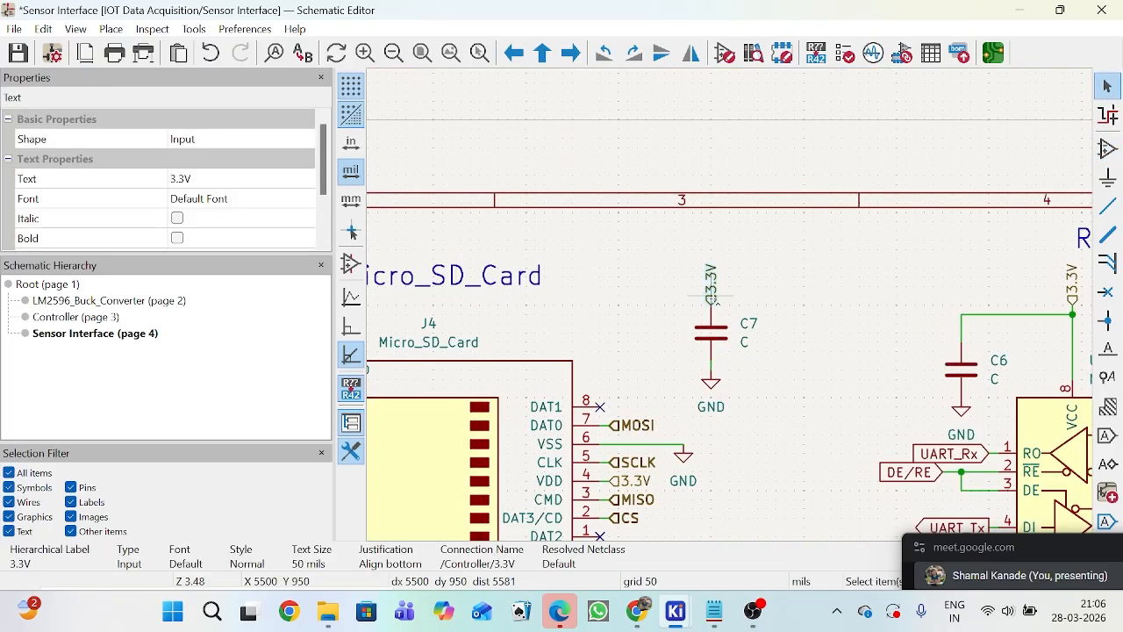
{"action": "key", "text": "m"}
{"action": "scroll", "coordinate": [713, 300], "scroll_direction": "down", "scroll_amount": 5}
{"action": "scroll", "coordinate": [731, 309], "scroll_direction": "up", "scroll_amount": 2}
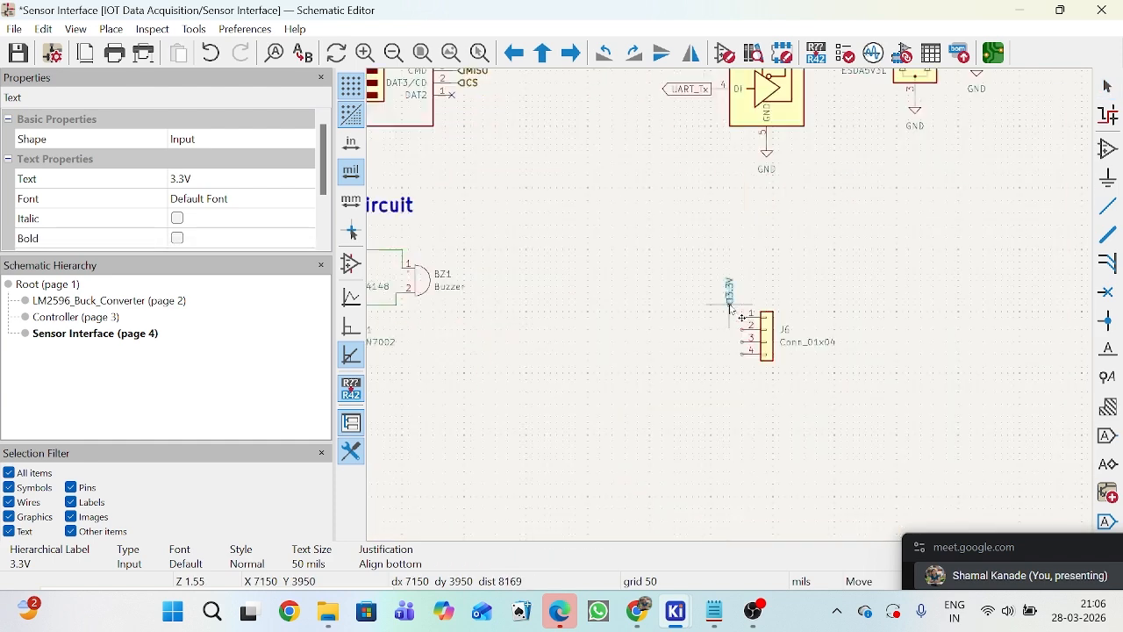
{"action": "scroll", "coordinate": [729, 307], "scroll_direction": "up", "scroll_amount": 7}
{"action": "left_click", "coordinate": [864, 293]}
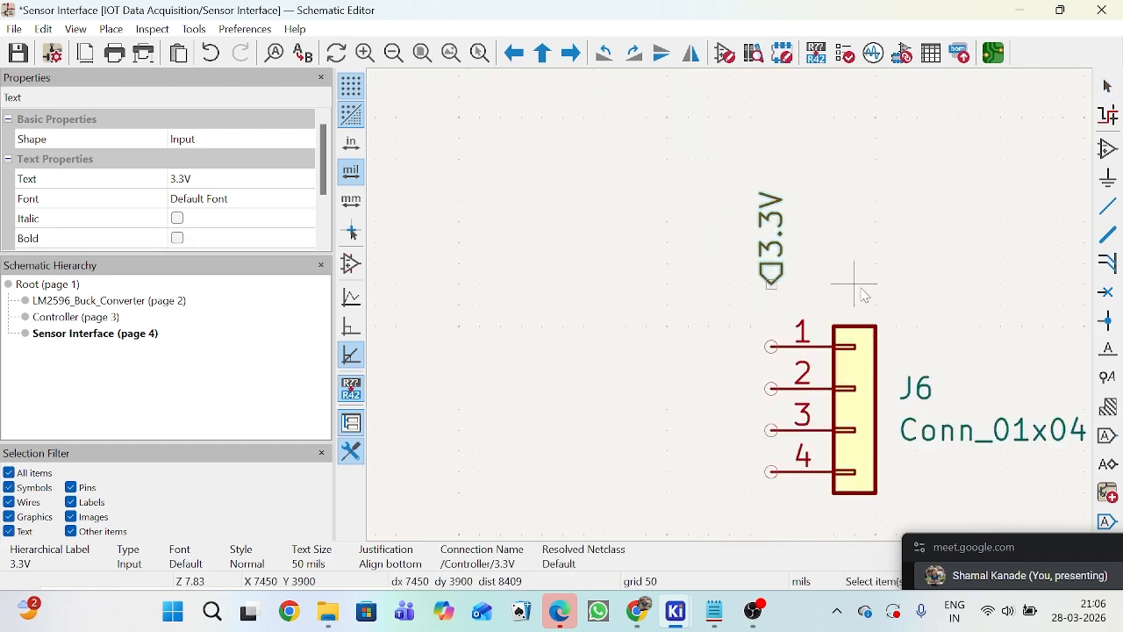
{"action": "key", "text": "w"}
{"action": "left_click", "coordinate": [771, 346]}
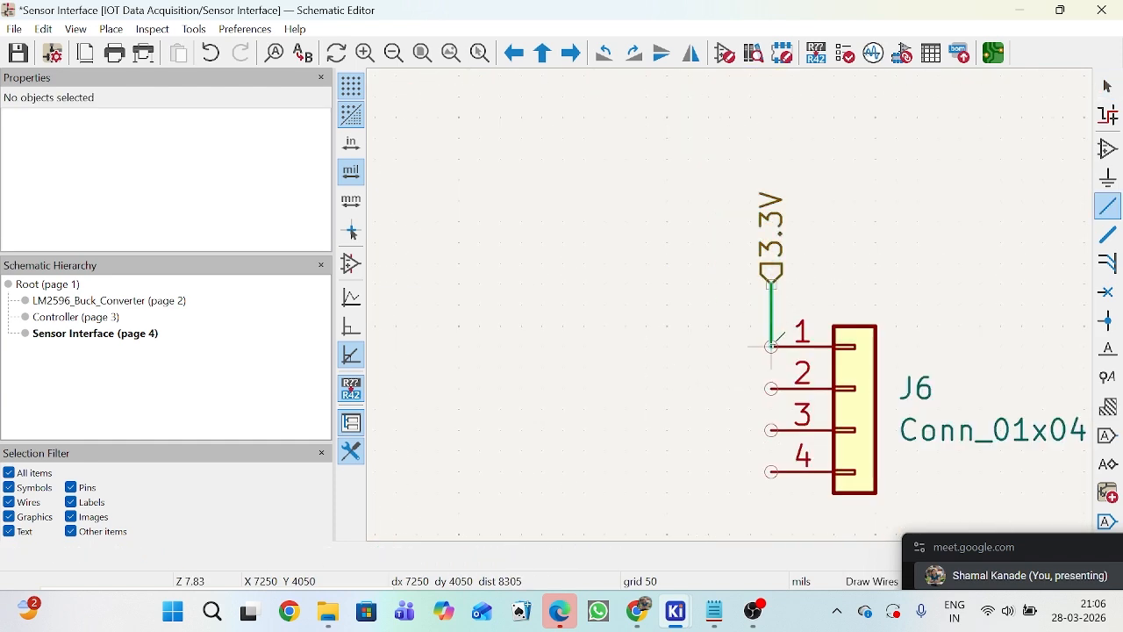
Step: Copy the buzzer circuit's GND symbol beside the four-pin connector, wire it to pin 2 and shift it farther away from the connector
{"action": "scroll", "coordinate": [730, 309], "scroll_direction": "down", "scroll_amount": 7}
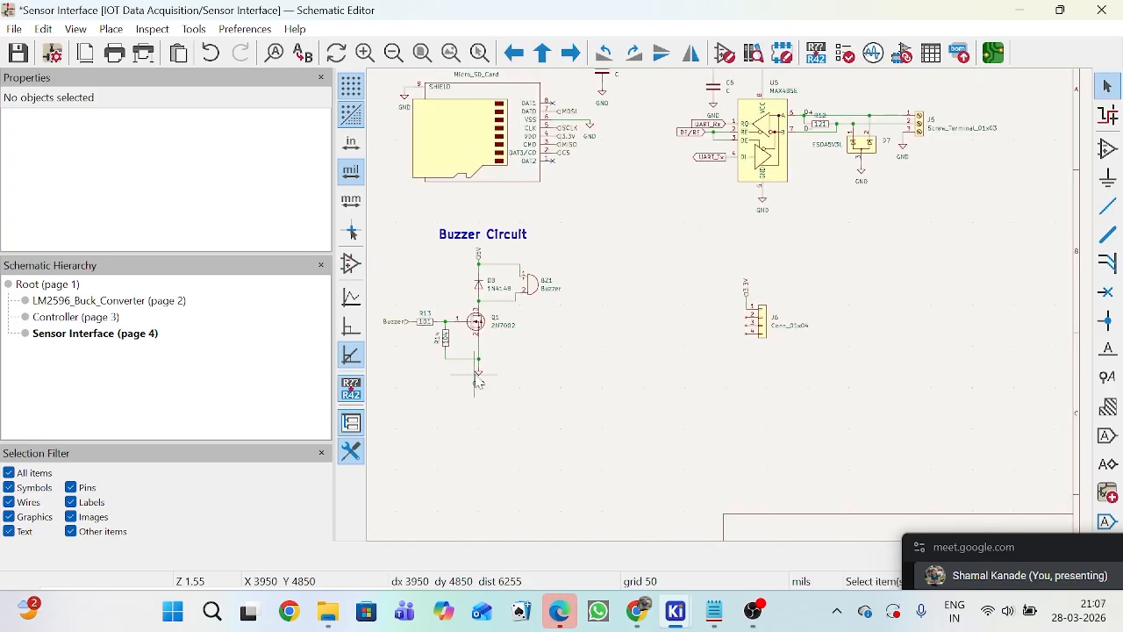
{"action": "left_click", "coordinate": [479, 379]}
{"action": "key", "text": "m"}
{"action": "scroll", "coordinate": [730, 309], "scroll_direction": "up", "scroll_amount": 7}
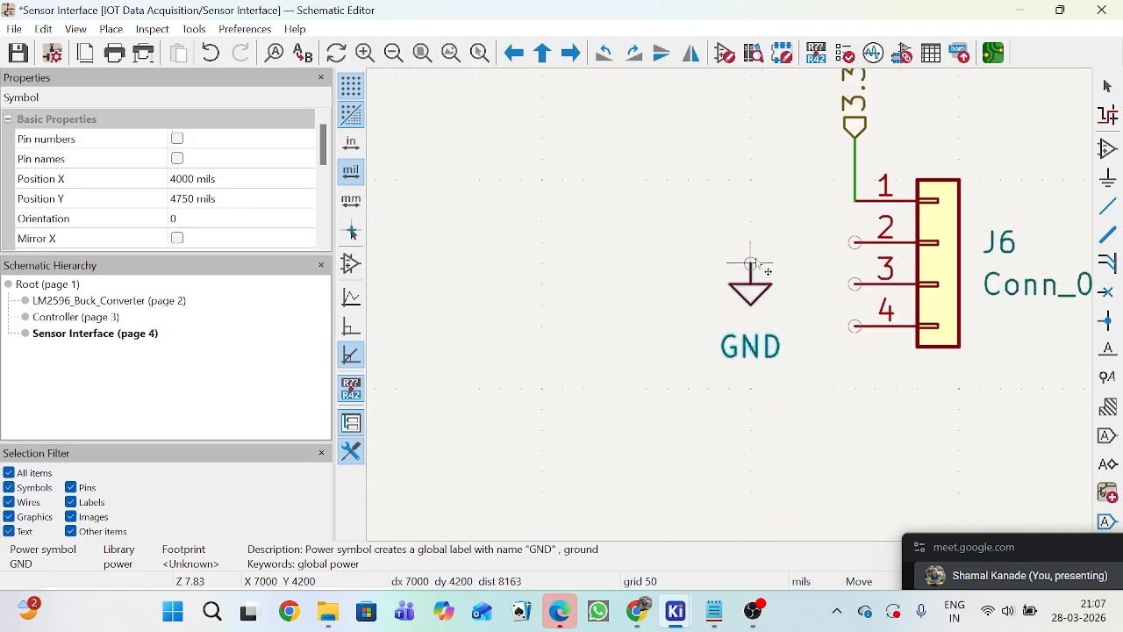
{"action": "left_click", "coordinate": [751, 242]}
{"action": "left_click", "coordinate": [855, 242]}
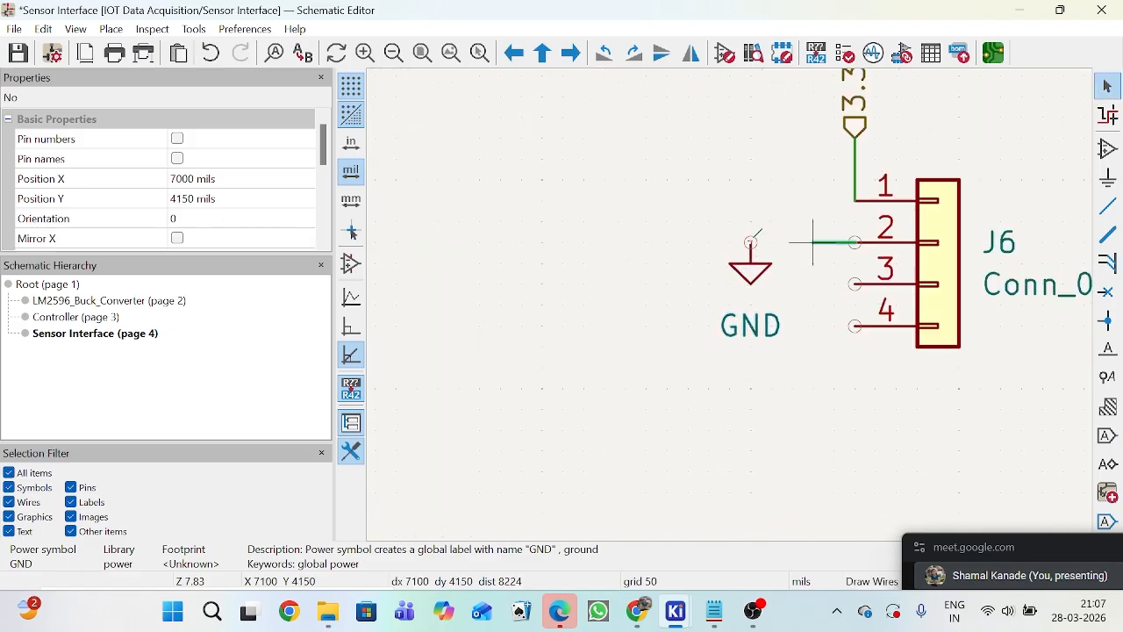
{"action": "left_click", "coordinate": [751, 242]}
{"action": "scroll", "coordinate": [731, 307], "scroll_direction": "down", "scroll_amount": 1}
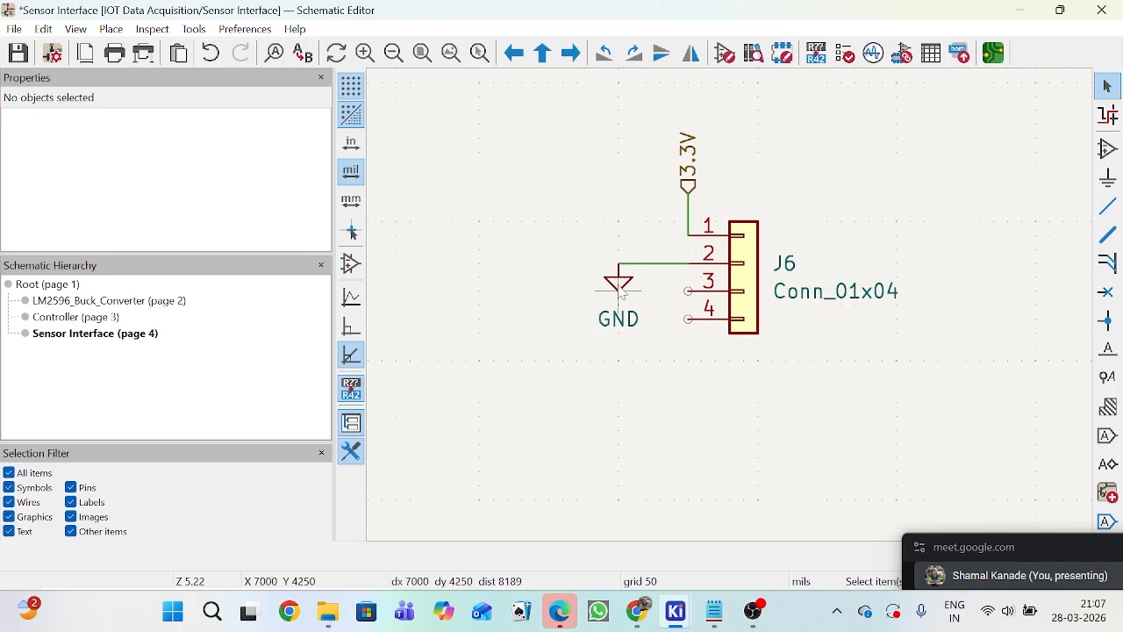
{"action": "left_click_drag", "start_coordinate": [619, 290], "coordinate": [481, 277]}
{"action": "left_click_drag", "start_coordinate": [617, 279], "coordinate": [546, 278]}
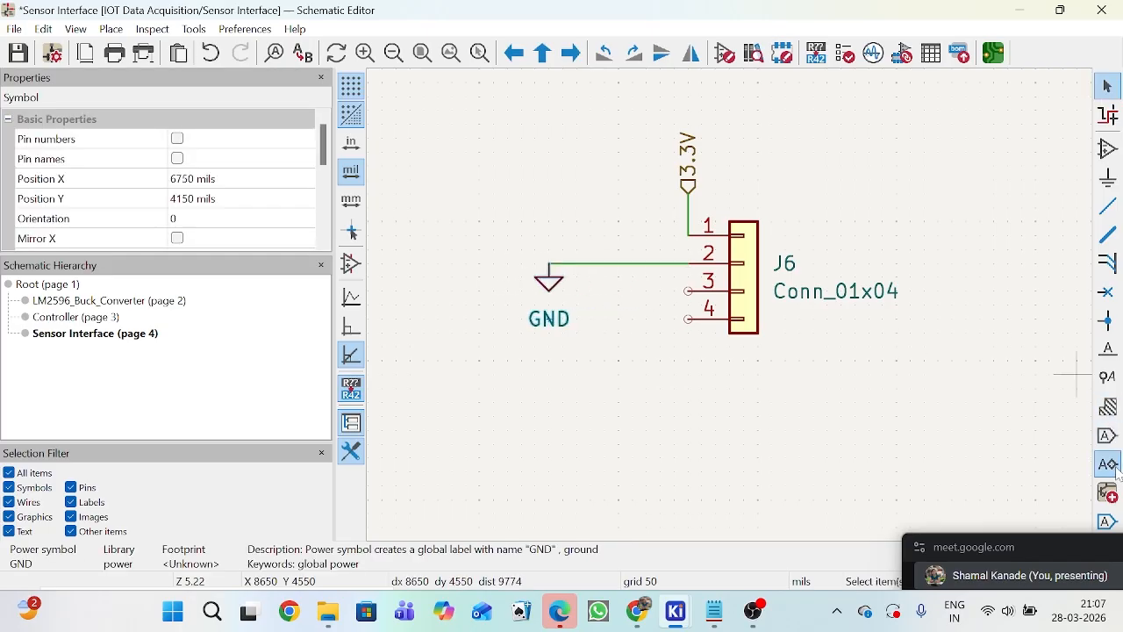
Step: Add an input hierarchical label named SCL, rotated to face the connector, on pin 3 of the four-pin connector
{"action": "left_click", "coordinate": [1107, 521]}
{"action": "left_click", "coordinate": [674, 414]}
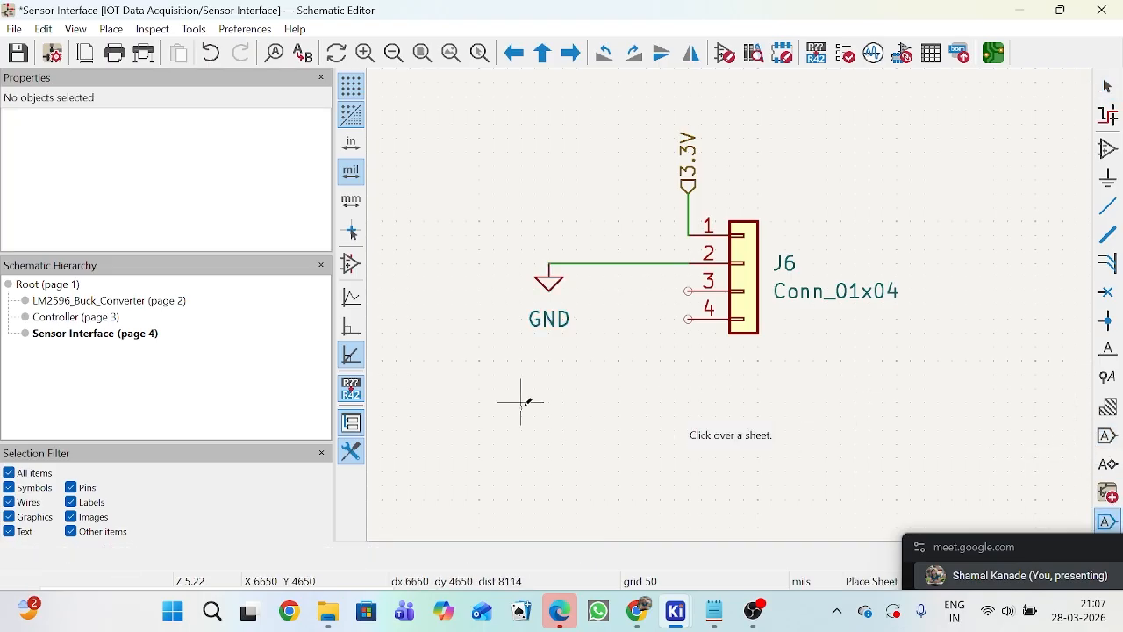
{"action": "left_click", "coordinate": [1108, 464]}
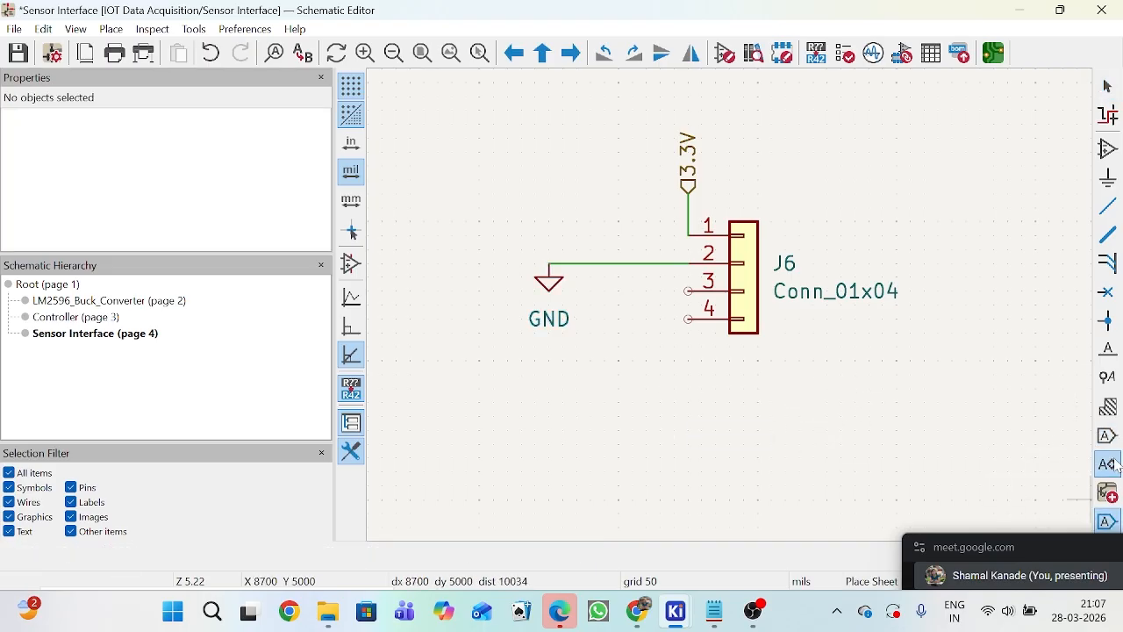
{"action": "left_click", "coordinate": [757, 427]}
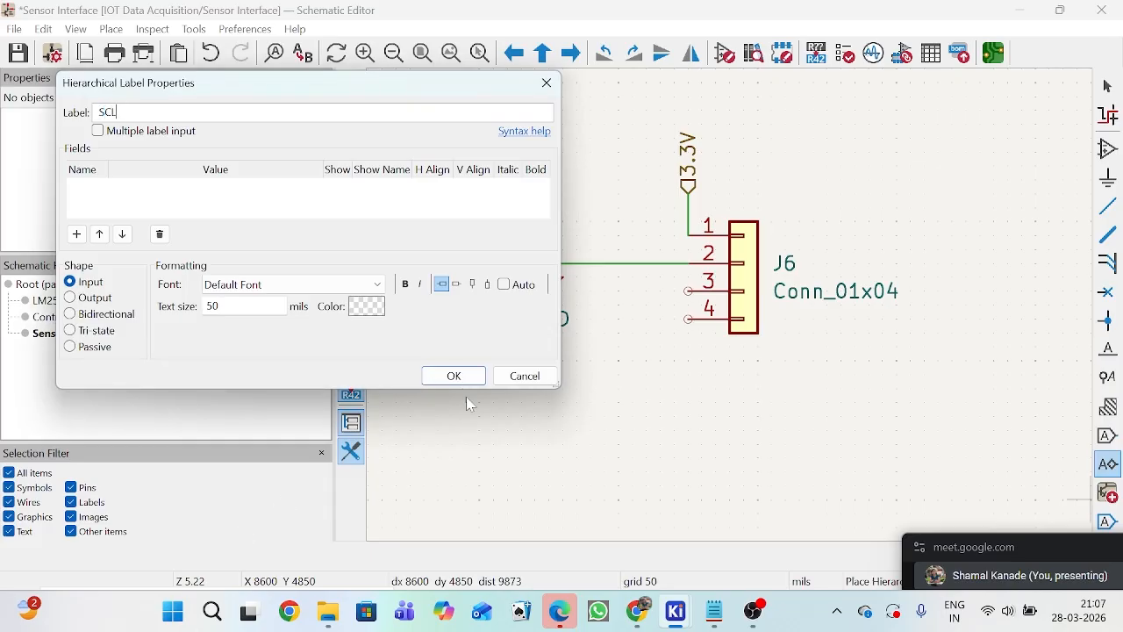
{"action": "left_click", "coordinate": [454, 377]}
{"action": "scroll", "coordinate": [579, 388], "scroll_direction": "up", "scroll_amount": 3}
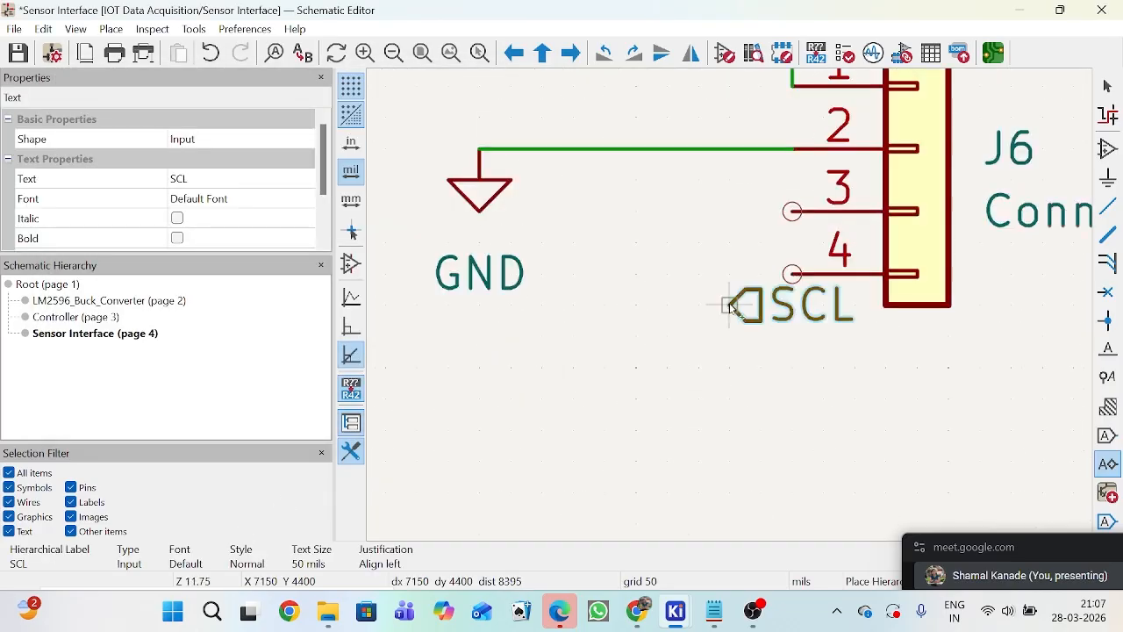
{"action": "key", "text": "r"}
{"action": "key", "text": "r"}
{"action": "left_click", "coordinate": [794, 212]}
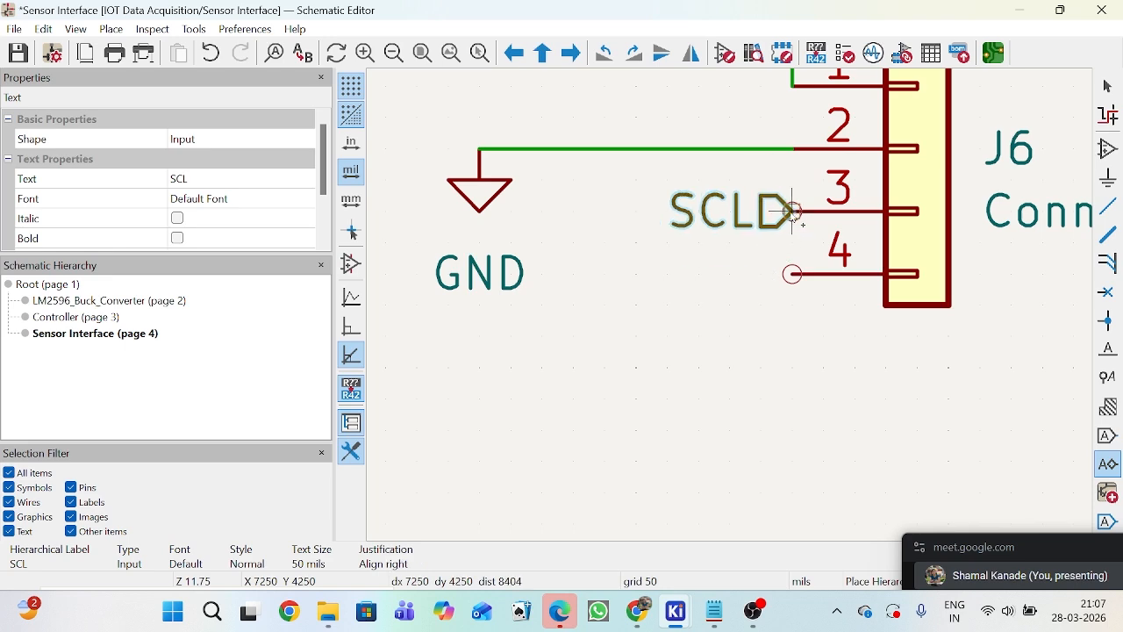
Step: Add an input hierarchical label named SDA, rotated to face the connector, on pin 4 of the four-pin connector
{"action": "left_click", "coordinate": [729, 309]}
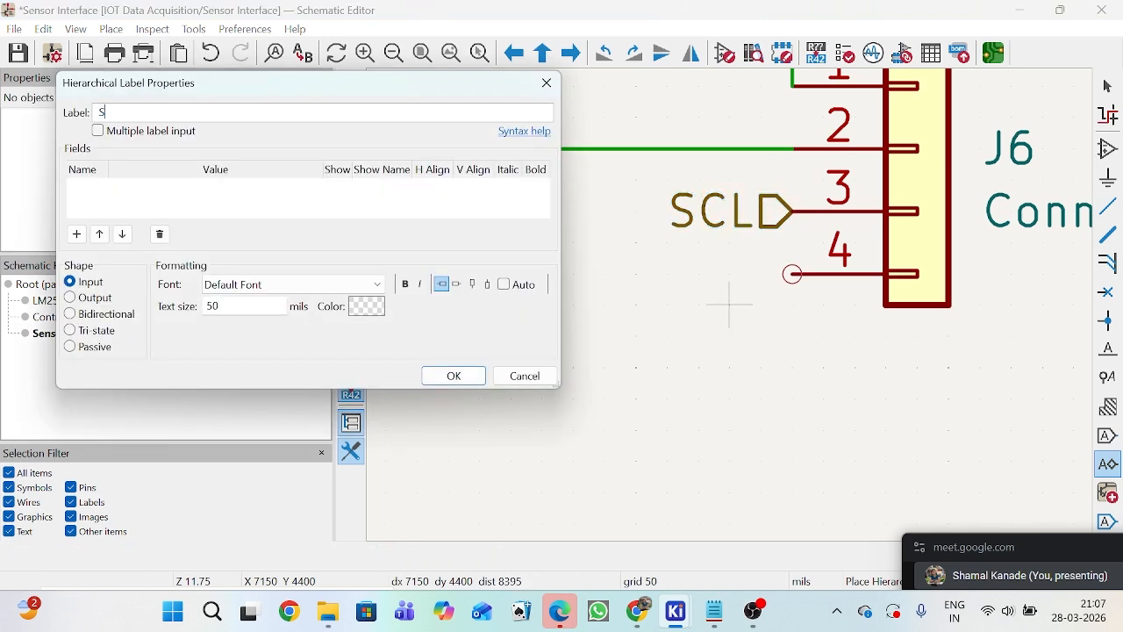
{"action": "type", "text": "SDA"}
{"action": "left_click", "coordinate": [454, 376]}
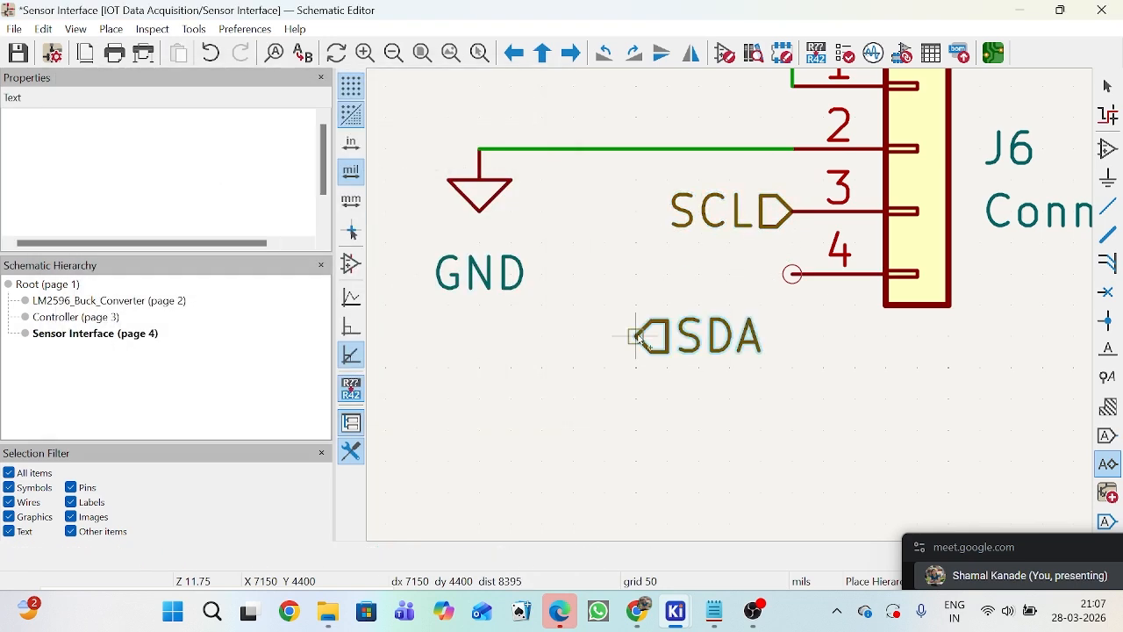
{"action": "key", "text": "r"}
{"action": "key", "text": "r"}
{"action": "left_click", "coordinate": [792, 273]}
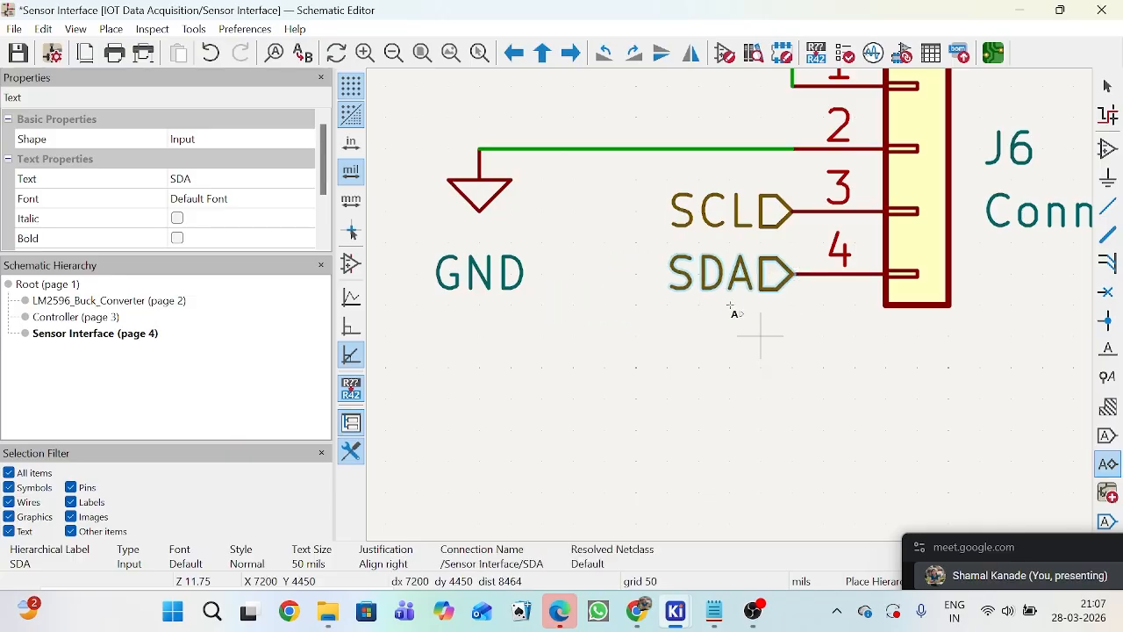
{"action": "scroll", "coordinate": [737, 316], "scroll_direction": "down", "scroll_amount": 5}
{"action": "scroll", "coordinate": [377, 386], "scroll_direction": "down", "scroll_amount": 3}
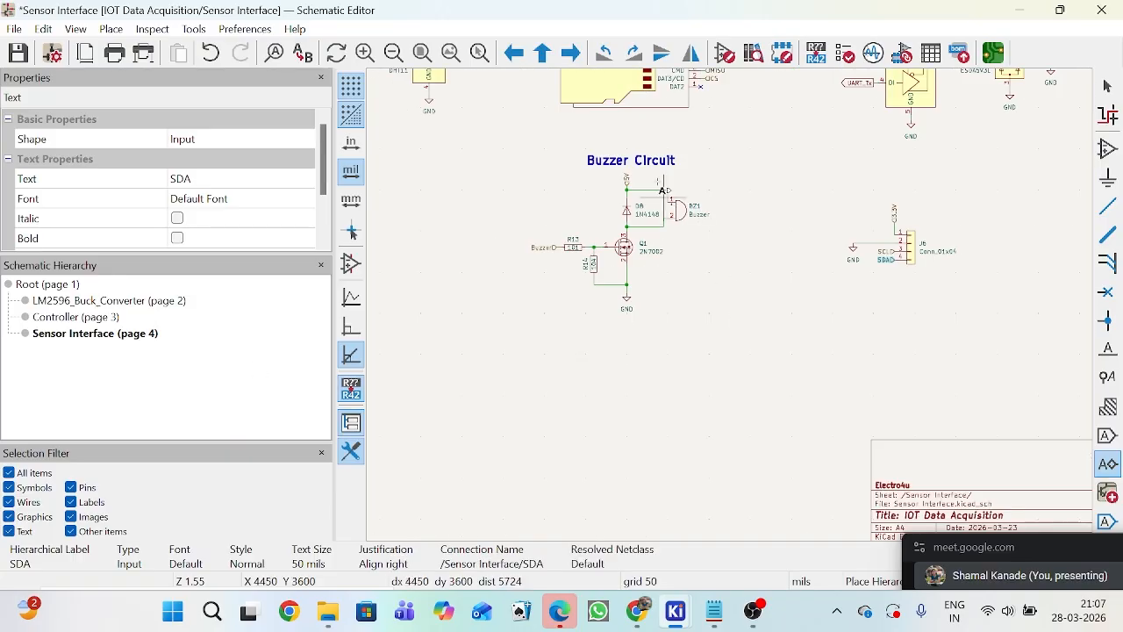
{"action": "left_click", "coordinate": [1109, 86]}
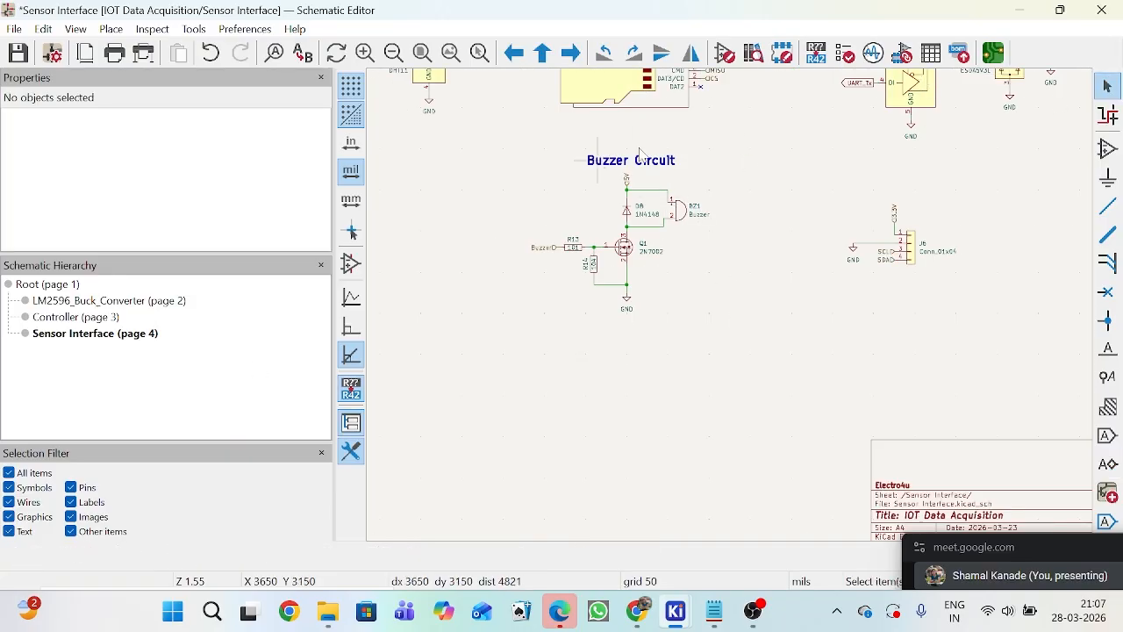
Step: Duplicate the Buzzer Circuit heading and place the copy above the four-pin connector circuit
{"action": "left_click", "coordinate": [646, 162]}
{"action": "key", "text": "ctrl+d"}
{"action": "scroll", "coordinate": [752, 156], "scroll_direction": "up", "scroll_amount": 4}
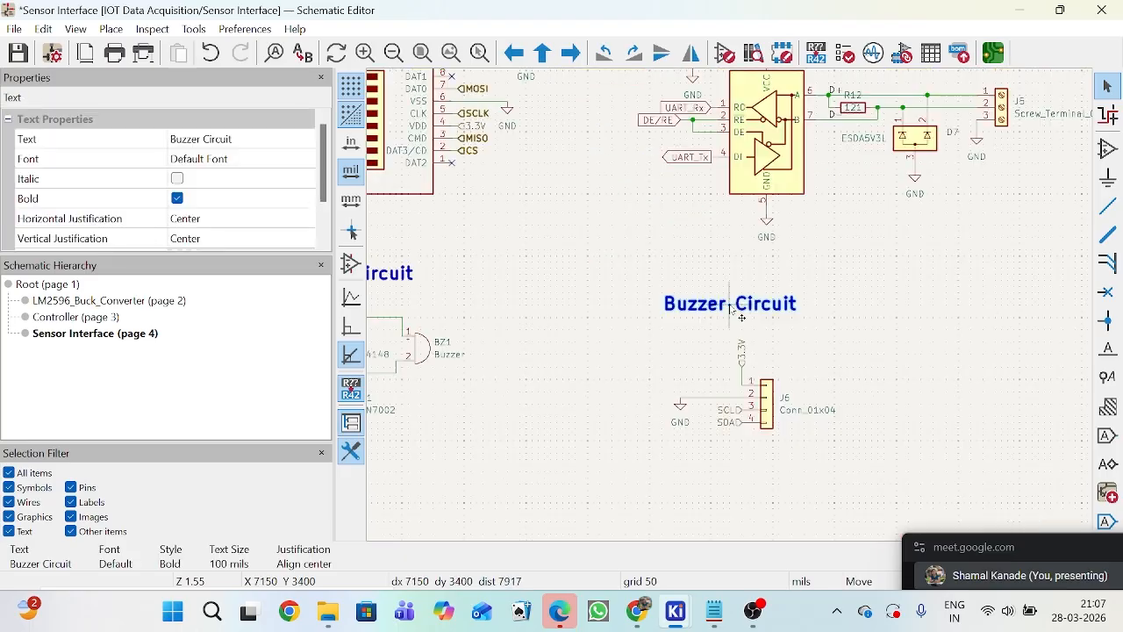
{"action": "left_click", "coordinate": [777, 303]}
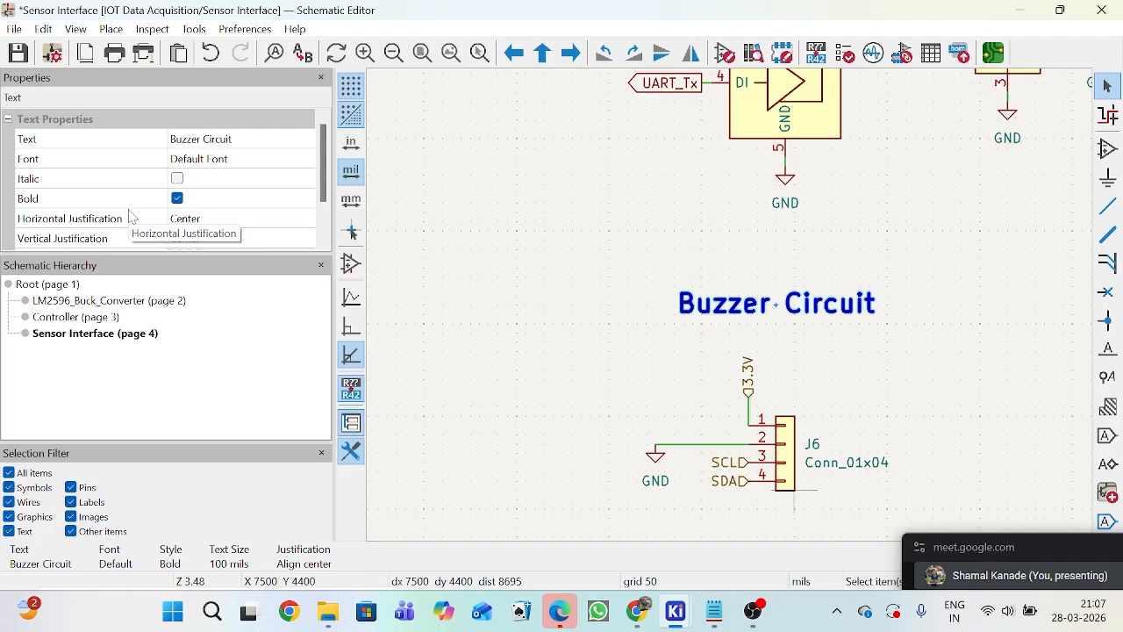
{"action": "left_click", "coordinate": [1107, 87]}
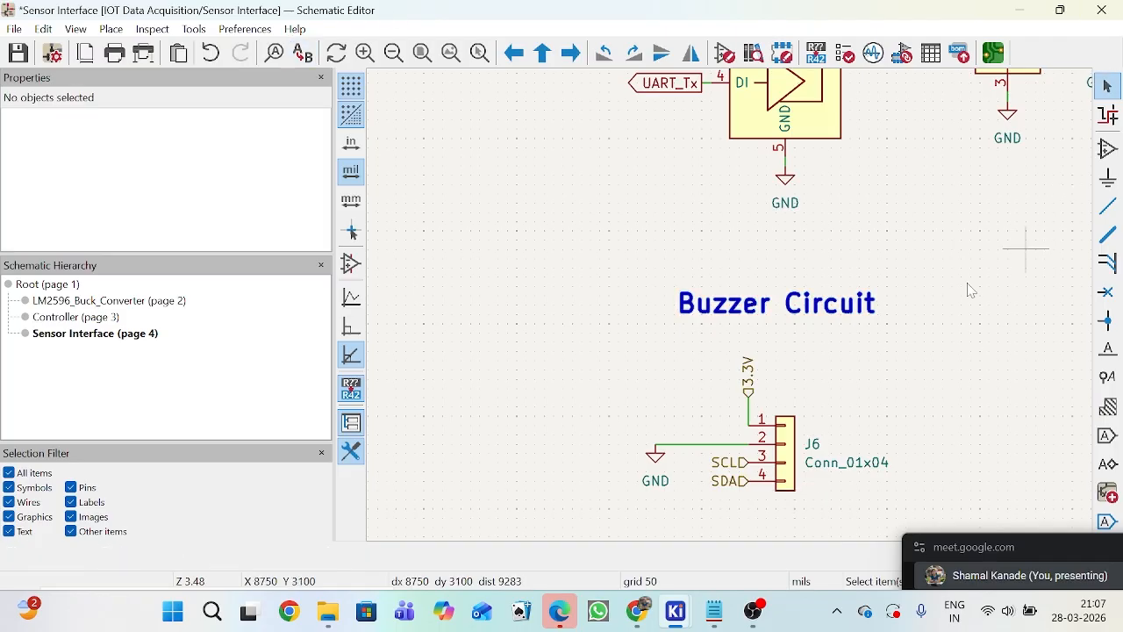
Step: Change the text of the copied heading above the four-pin connector to OLED Display
{"action": "double_click", "coordinate": [866, 305]}
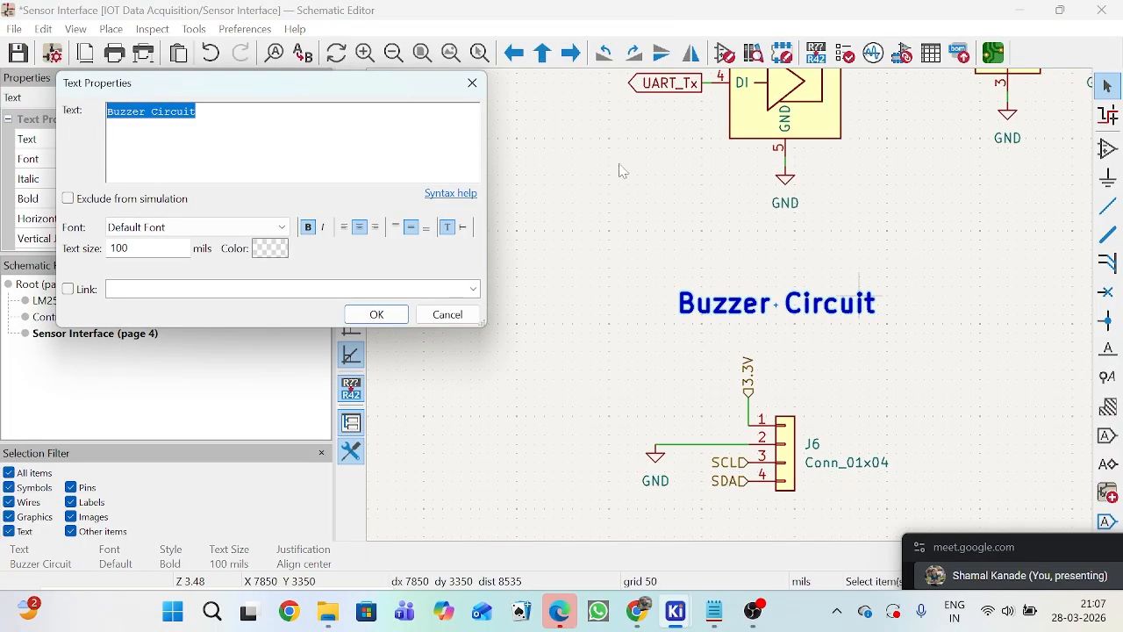
{"action": "type", "text": "ol"}
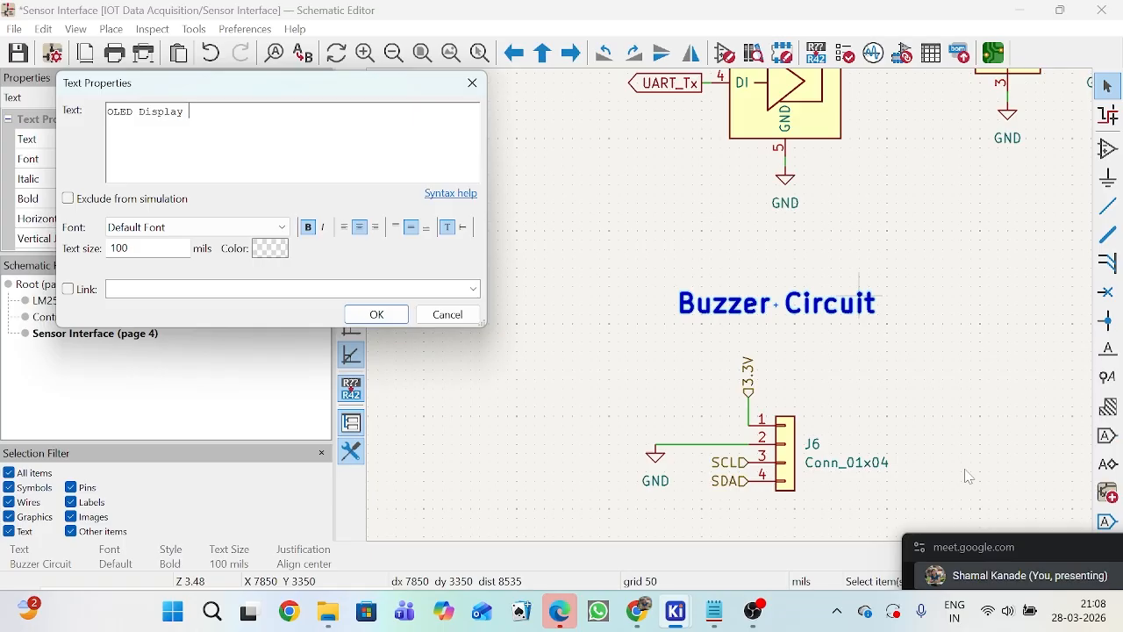
{"action": "left_click", "coordinate": [376, 315]}
{"action": "scroll", "coordinate": [772, 329], "scroll_direction": "down", "scroll_amount": 5}
{"action": "scroll", "coordinate": [736, 326], "scroll_direction": "up", "scroll_amount": 3}
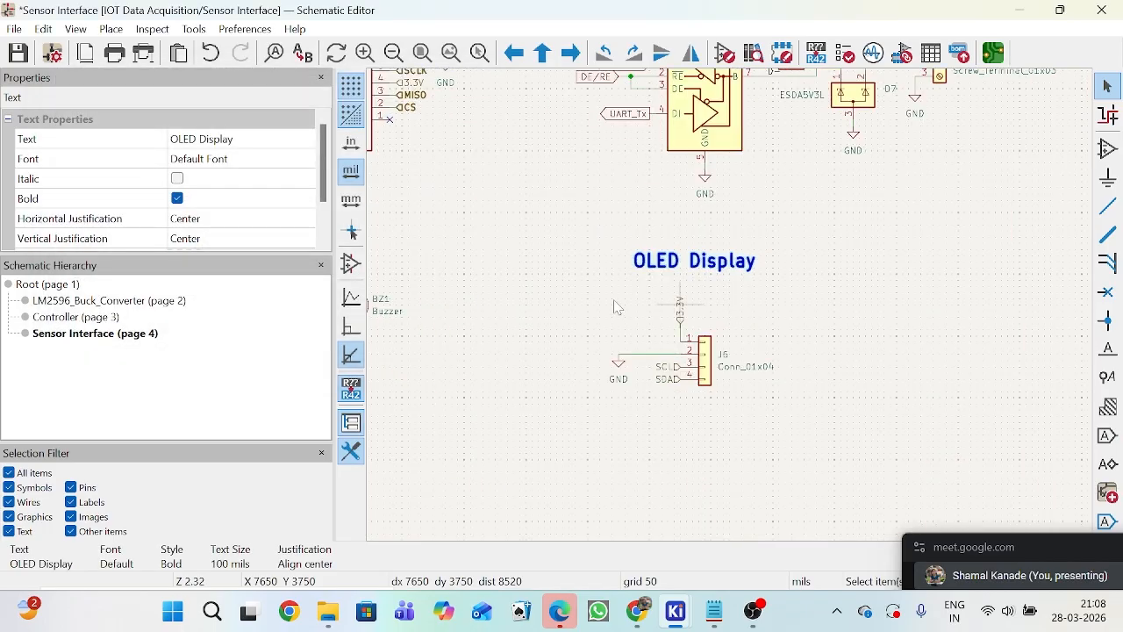
Step: Examine the SDA and SCL labels and other ESP-12F connections on the Controller sheet
{"action": "left_click", "coordinate": [87, 317]}
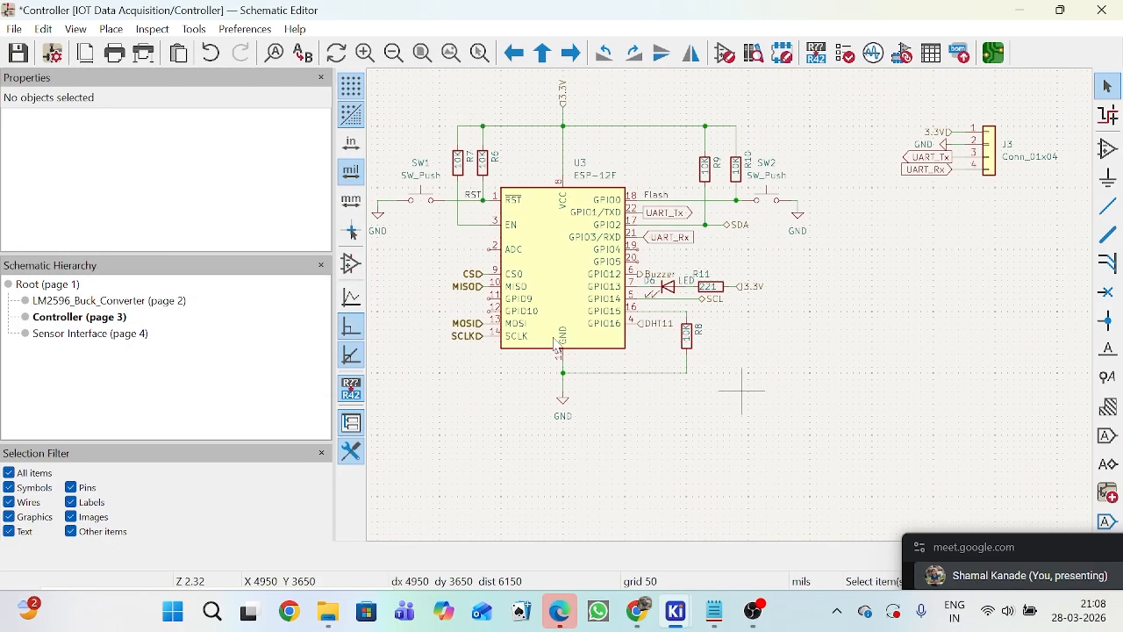
{"action": "scroll", "coordinate": [735, 312], "scroll_direction": "up", "scroll_amount": 2}
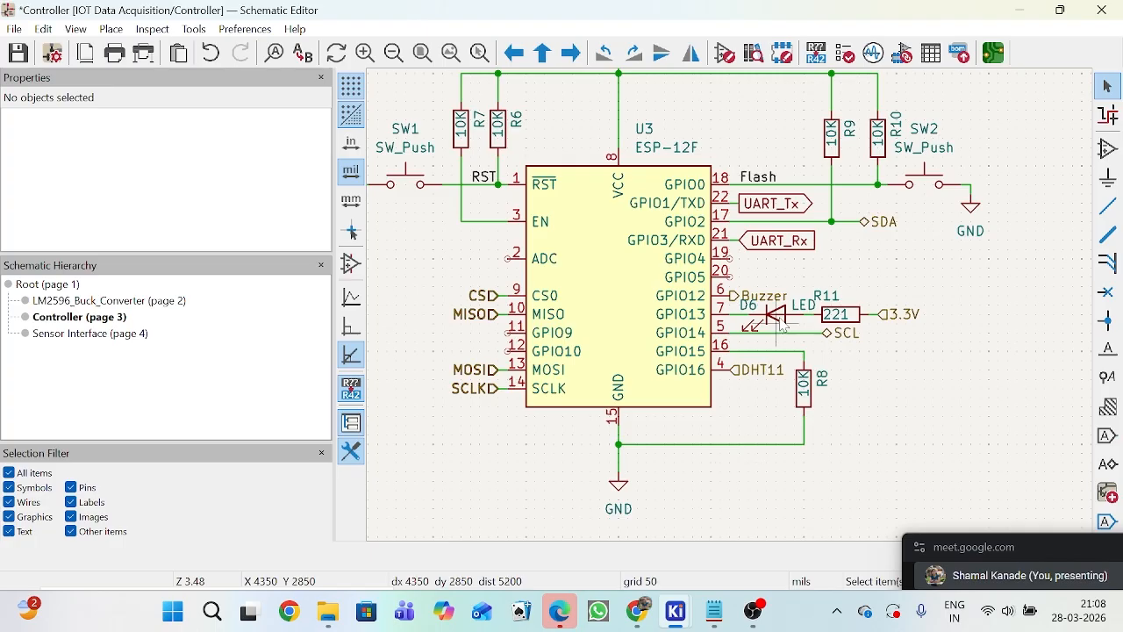
{"action": "scroll", "coordinate": [775, 316], "scroll_direction": "down", "scroll_amount": 2}
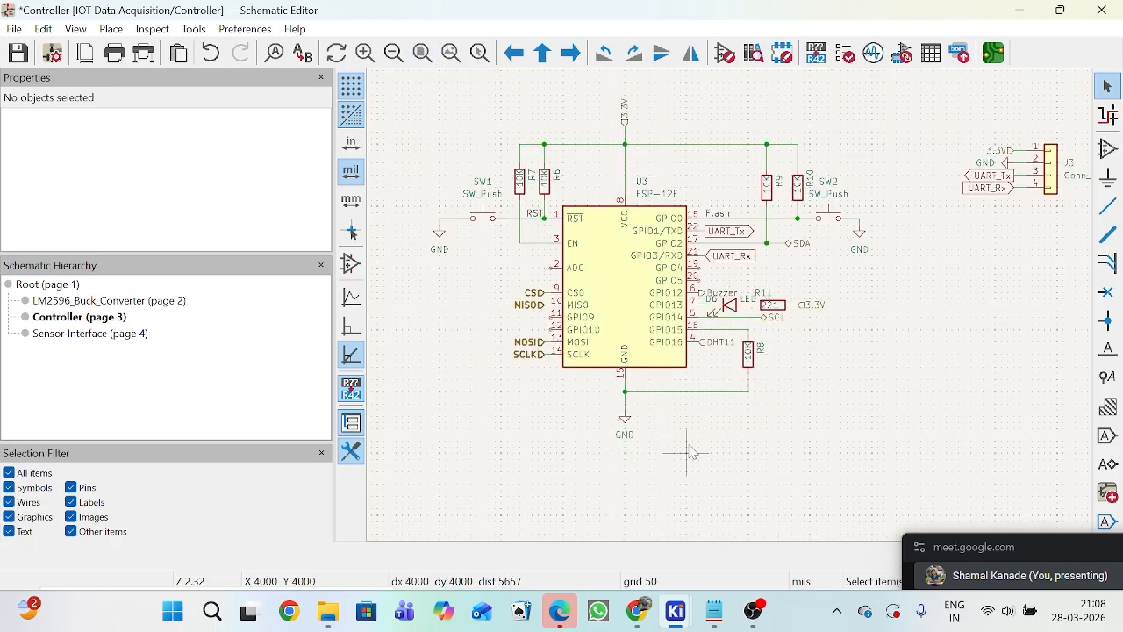
{"action": "scroll", "coordinate": [733, 314], "scroll_direction": "up", "scroll_amount": 4}
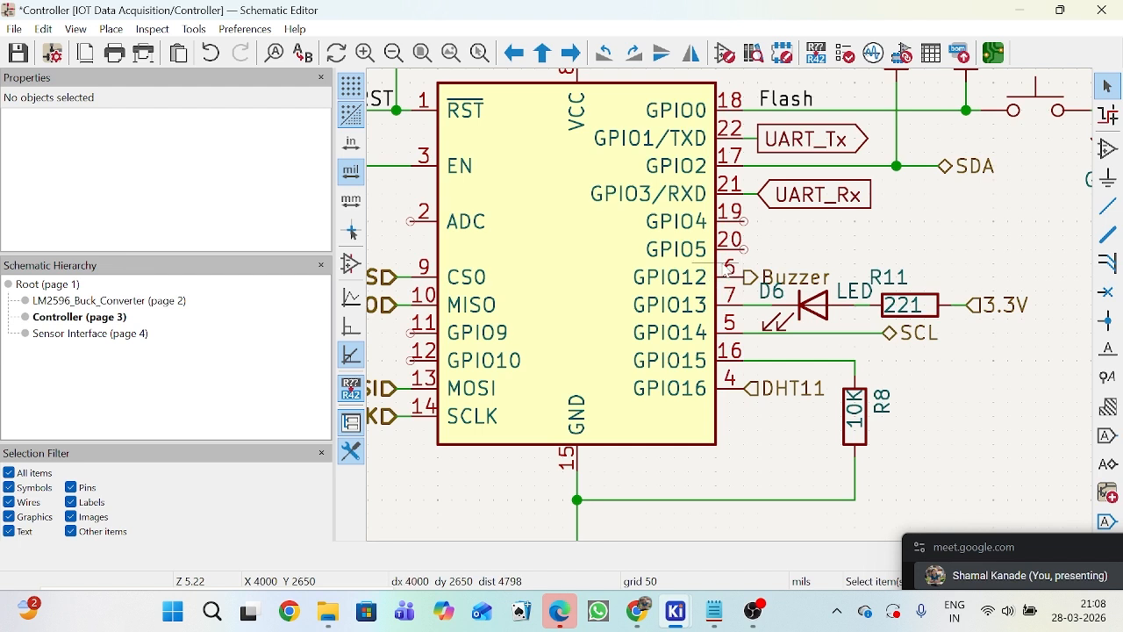
{"action": "scroll", "coordinate": [736, 314], "scroll_direction": "down", "scroll_amount": 2}
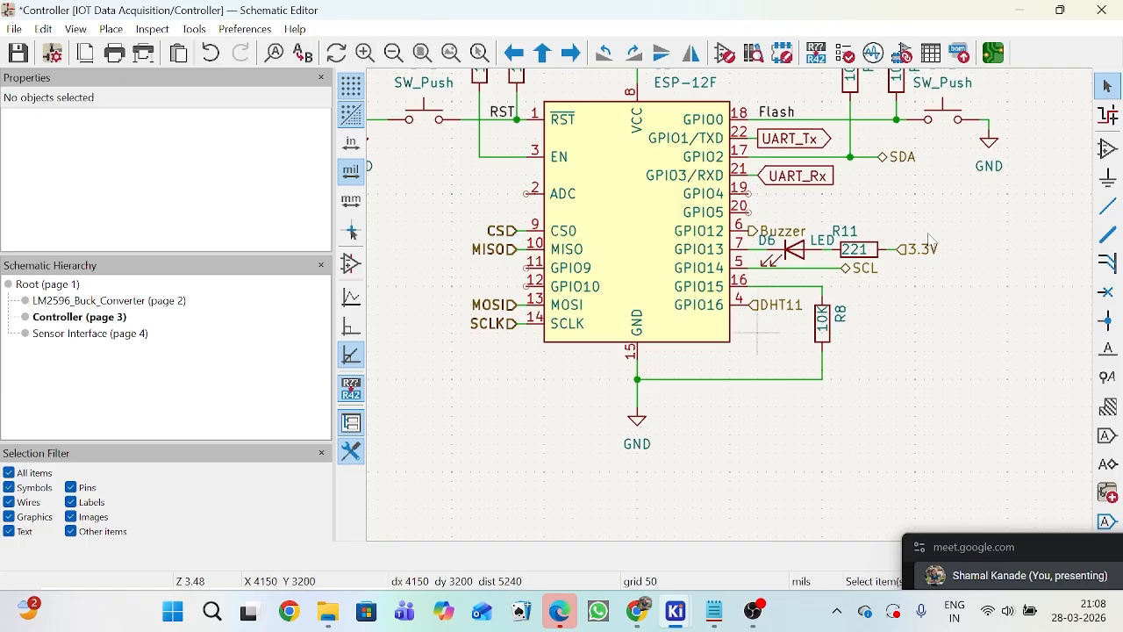
{"action": "scroll", "coordinate": [913, 184], "scroll_direction": "down", "scroll_amount": 1}
{"action": "scroll", "coordinate": [734, 313], "scroll_direction": "up", "scroll_amount": 1}
{"action": "scroll", "coordinate": [733, 314], "scroll_direction": "up", "scroll_amount": 1}
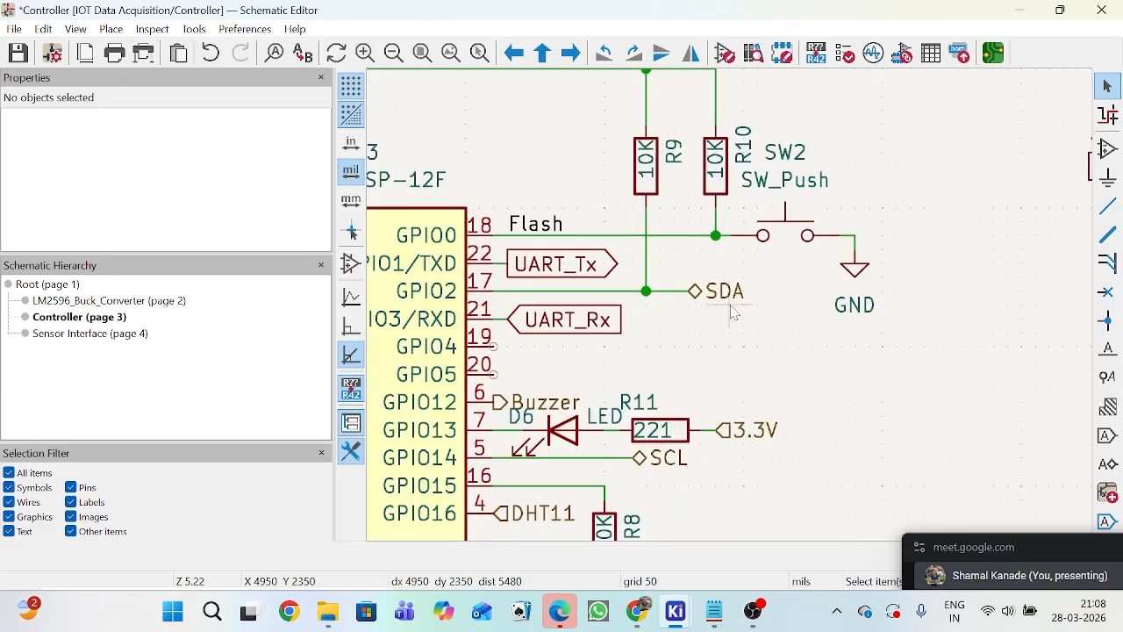
{"action": "scroll", "coordinate": [734, 313], "scroll_direction": "down", "scroll_amount": 2}
{"action": "scroll", "coordinate": [734, 314], "scroll_direction": "up", "scroll_amount": 1}
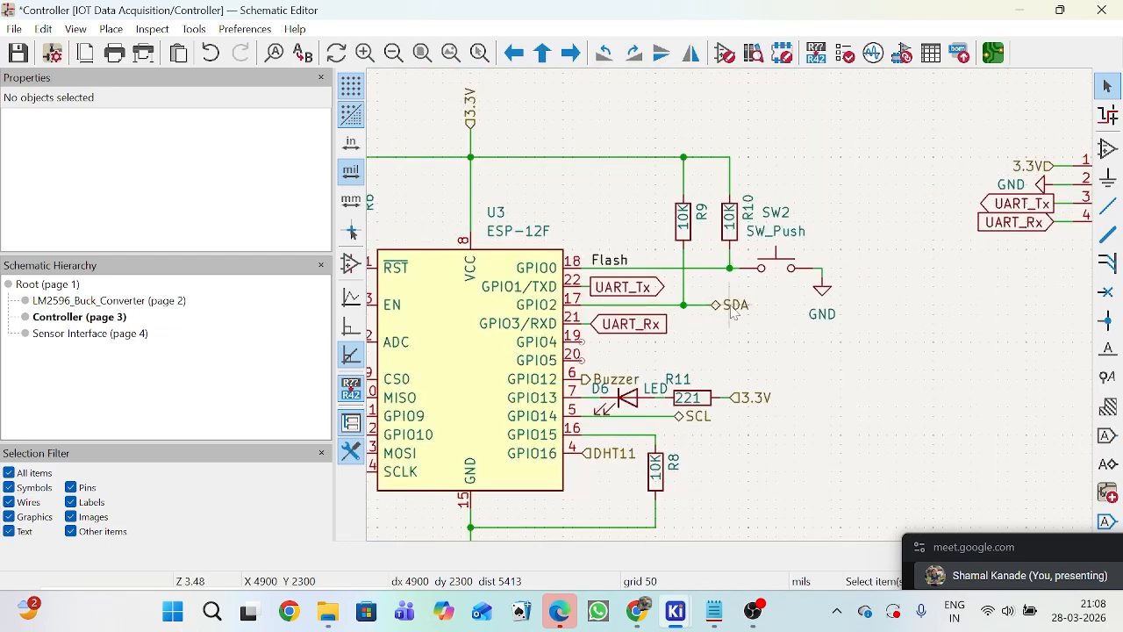
{"action": "left_click", "coordinate": [686, 427]}
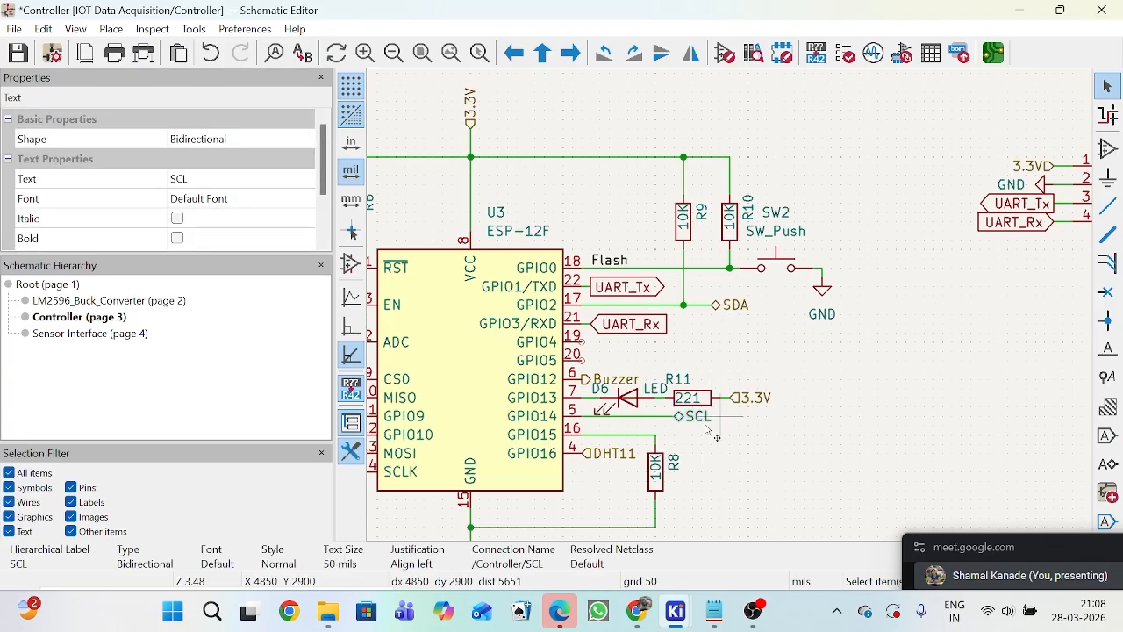
Step: Place the SCL and SDA sheet pins on the edge of the Sensor Interface block in the Root schematic
{"action": "left_click", "coordinate": [58, 335]}
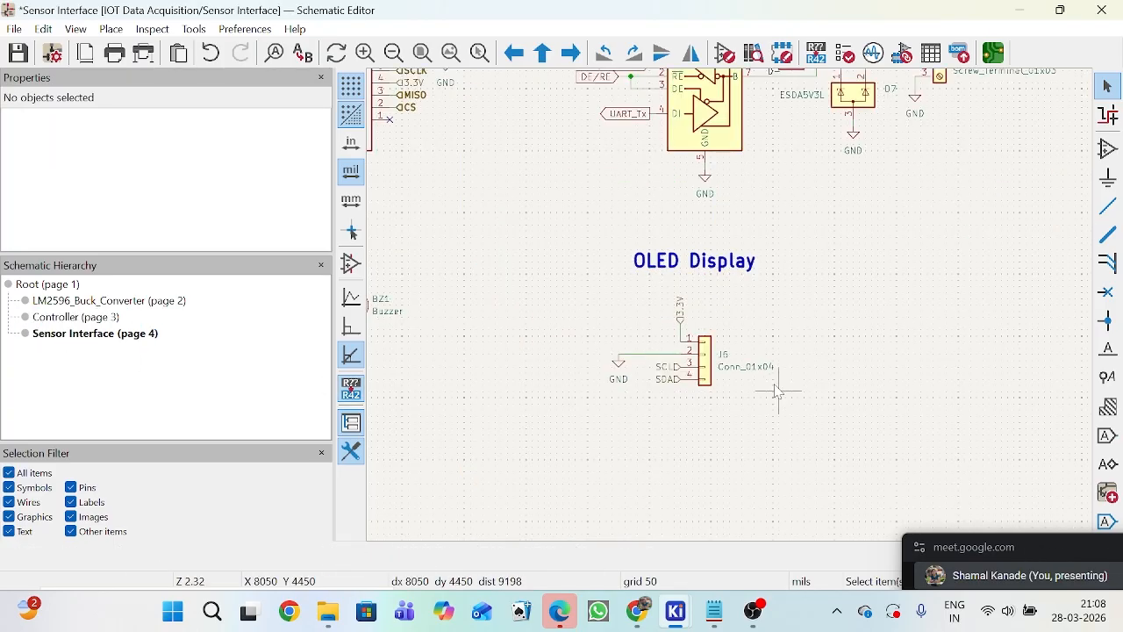
{"action": "left_click", "coordinate": [63, 291]}
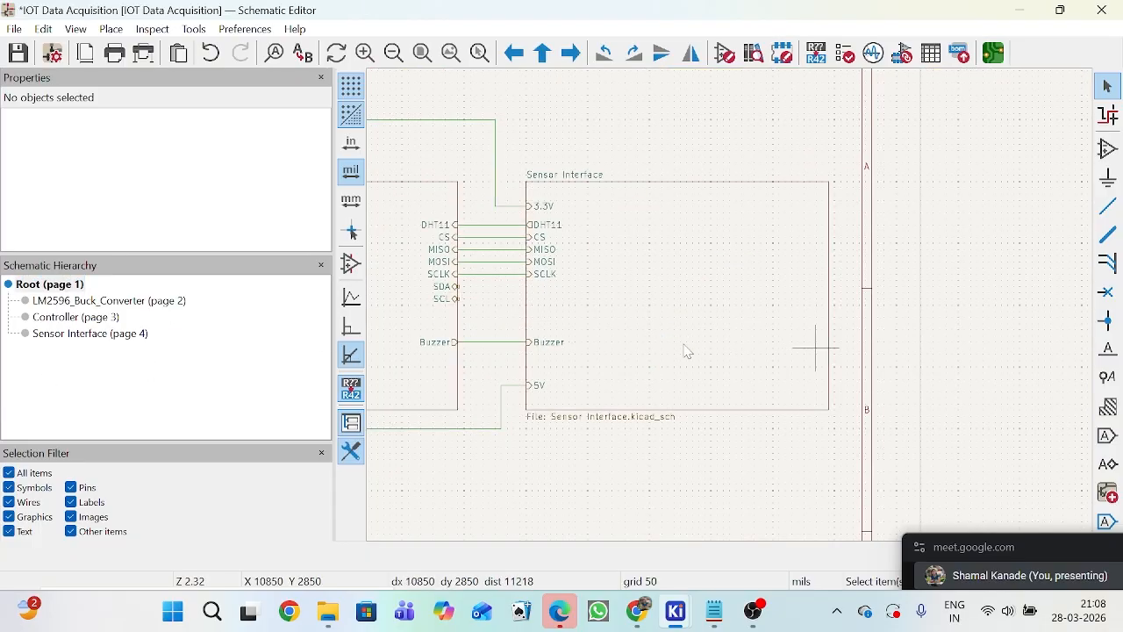
{"action": "left_click", "coordinate": [1108, 522]}
{"action": "left_click", "coordinate": [532, 303]}
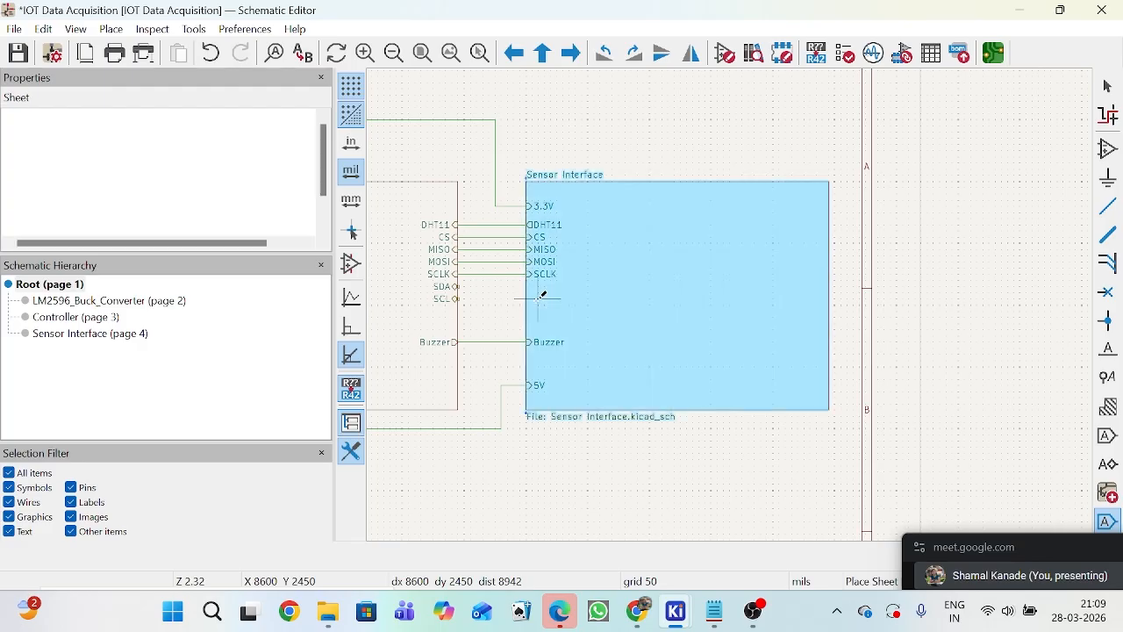
{"action": "scroll", "coordinate": [539, 300], "scroll_direction": "up", "scroll_amount": 3}
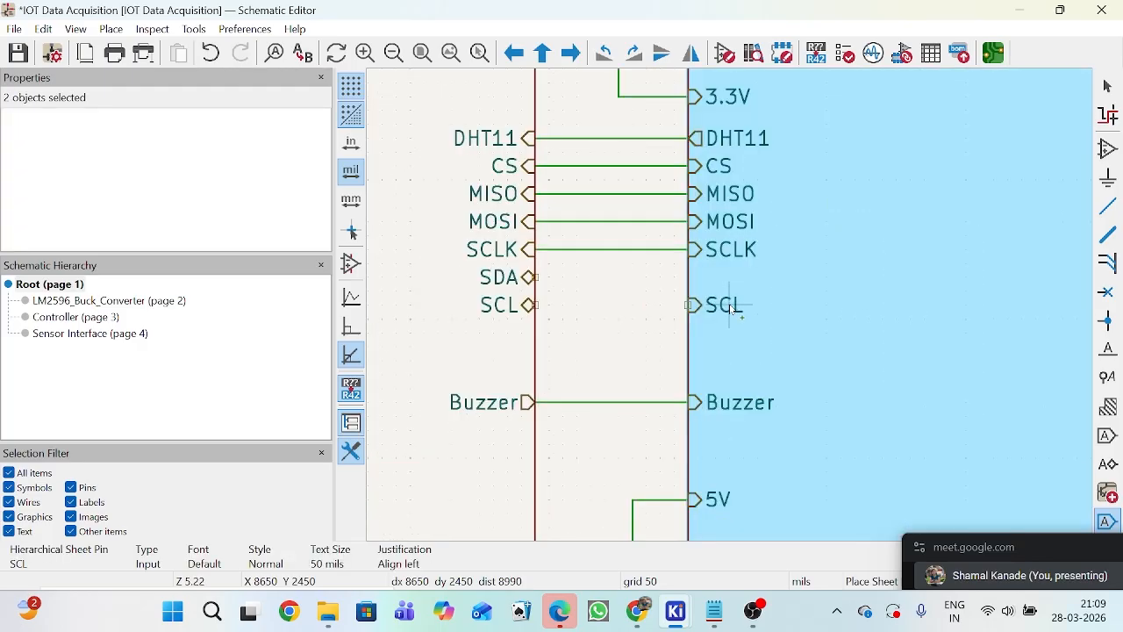
{"action": "left_click", "coordinate": [719, 281]}
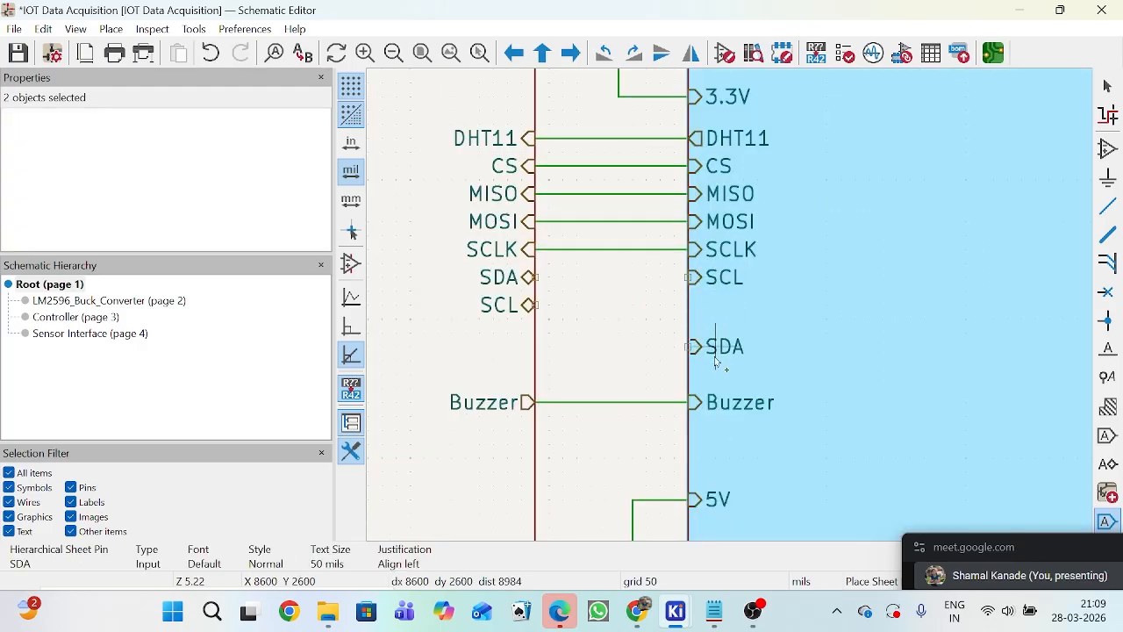
{"action": "left_click", "coordinate": [716, 362]}
{"action": "key", "text": "Escape"}
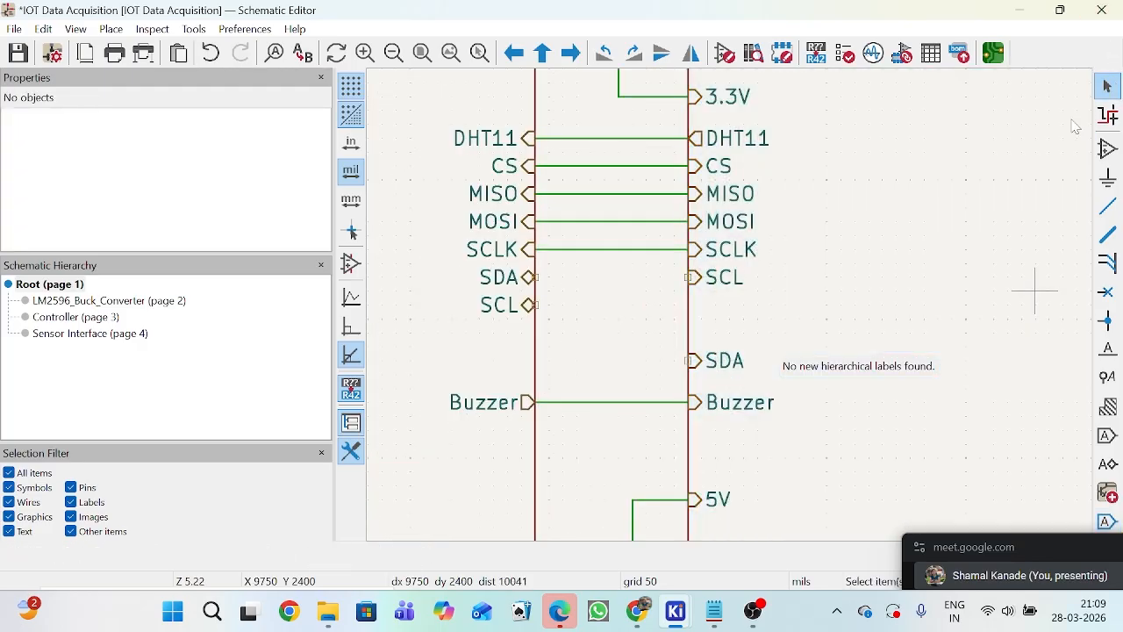
Step: Move the SCL and SDA pins of the Sensor Interface block level with the matching Controller pins
{"action": "left_click", "coordinate": [714, 281]}
{"action": "left_click_drag", "start_coordinate": [715, 288], "coordinate": [713, 308]}
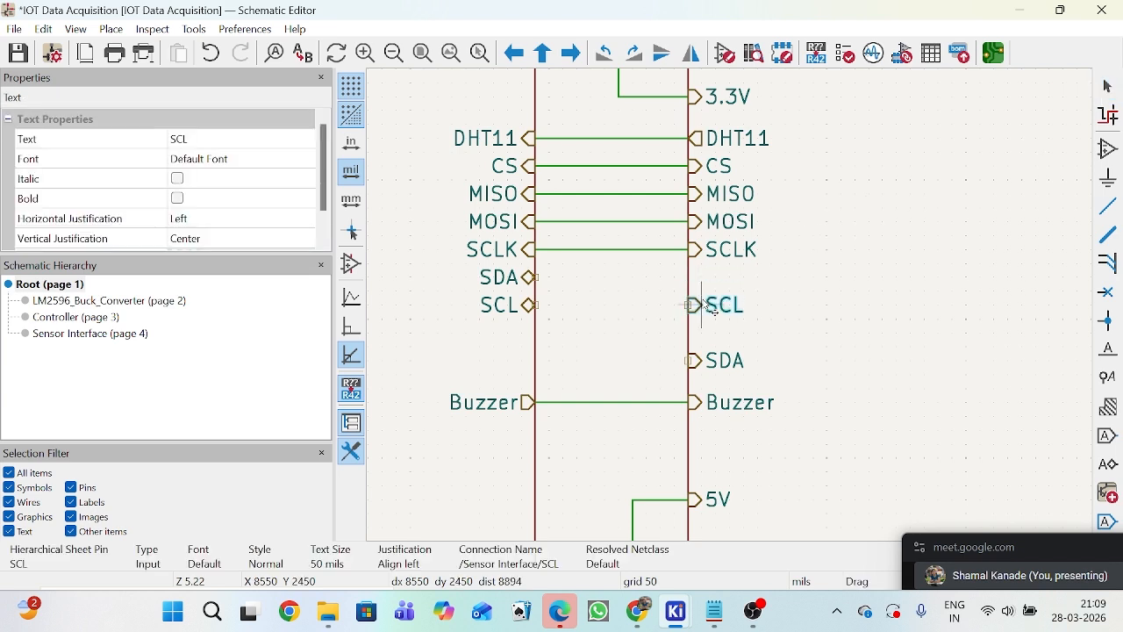
{"action": "left_click", "coordinate": [693, 360]}
{"action": "left_click_drag", "start_coordinate": [707, 360], "coordinate": [715, 279]}
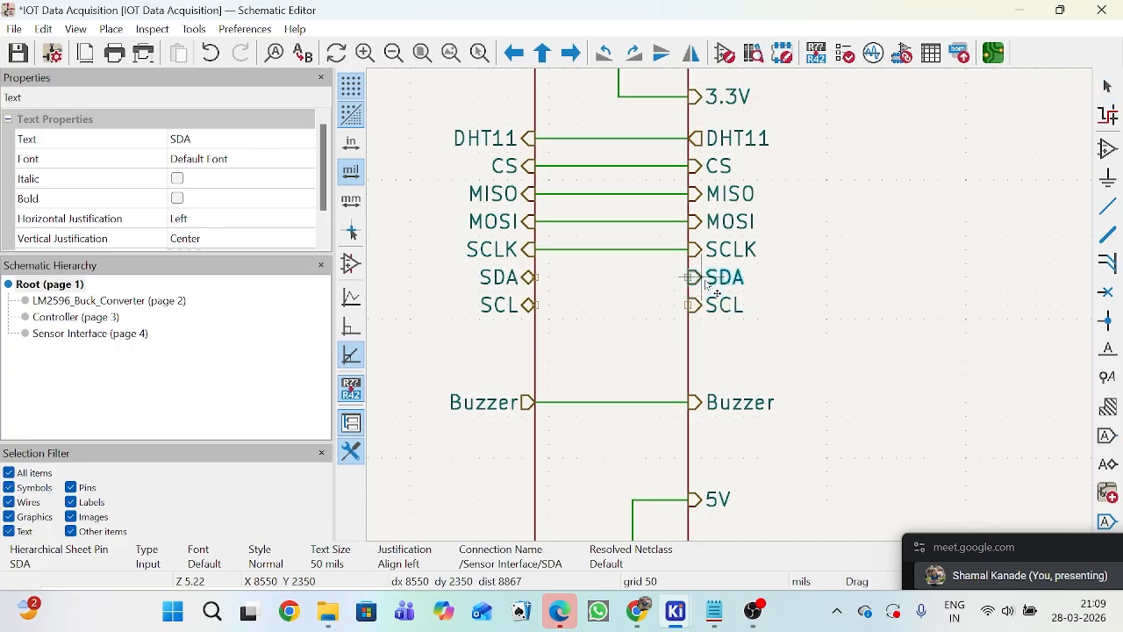
Step: Wire the Controller block's SDA and SCL pins to the matching pins on the Sensor Interface block
{"action": "key", "text": "w"}
{"action": "left_click", "coordinate": [533, 278]}
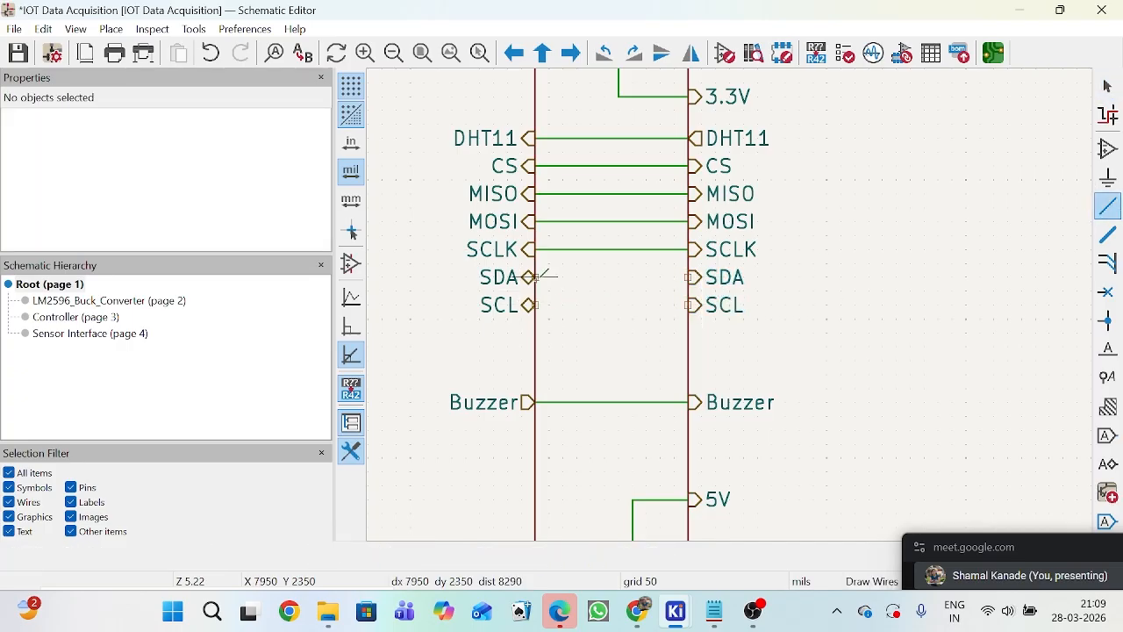
{"action": "left_click", "coordinate": [687, 279]}
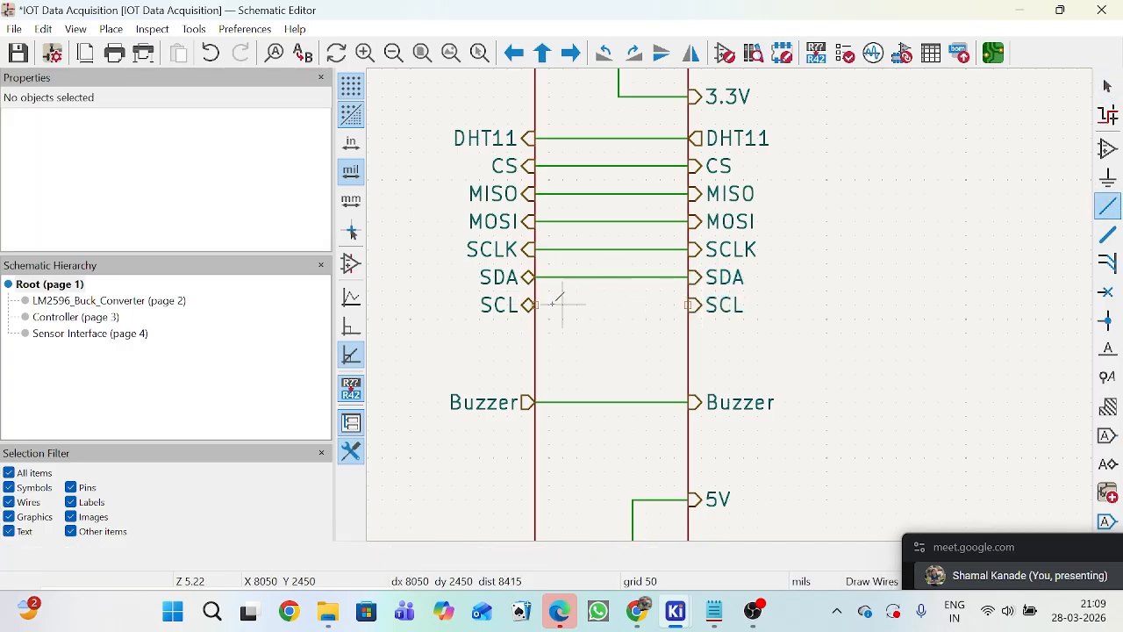
{"action": "left_click", "coordinate": [534, 305]}
{"action": "left_click", "coordinate": [688, 305]}
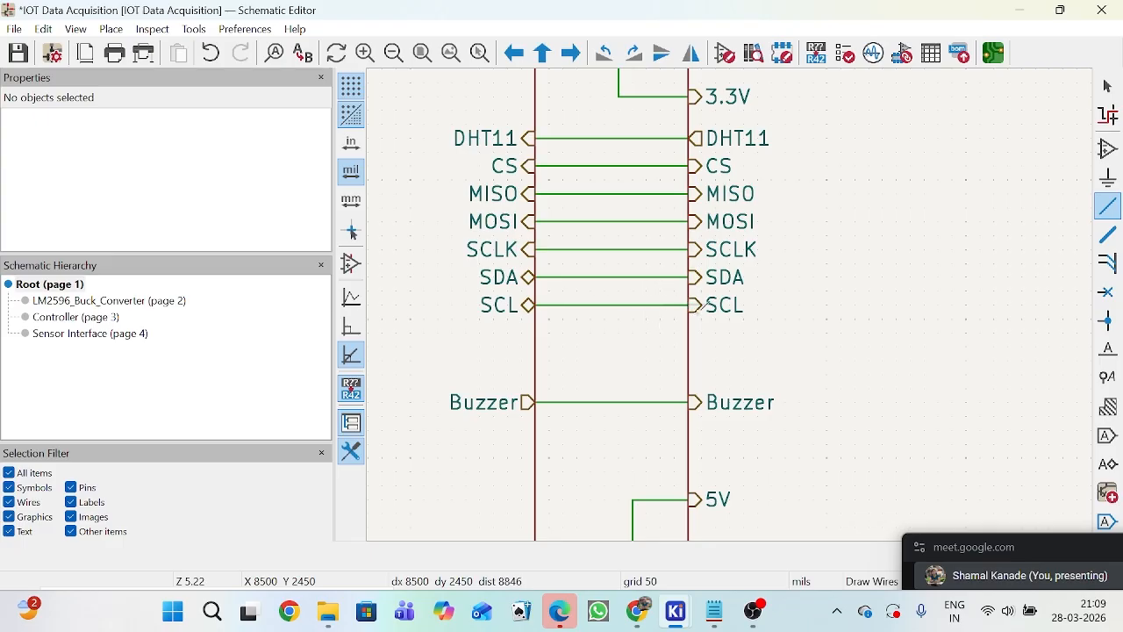
{"action": "scroll", "coordinate": [736, 303], "scroll_direction": "down", "scroll_amount": 4}
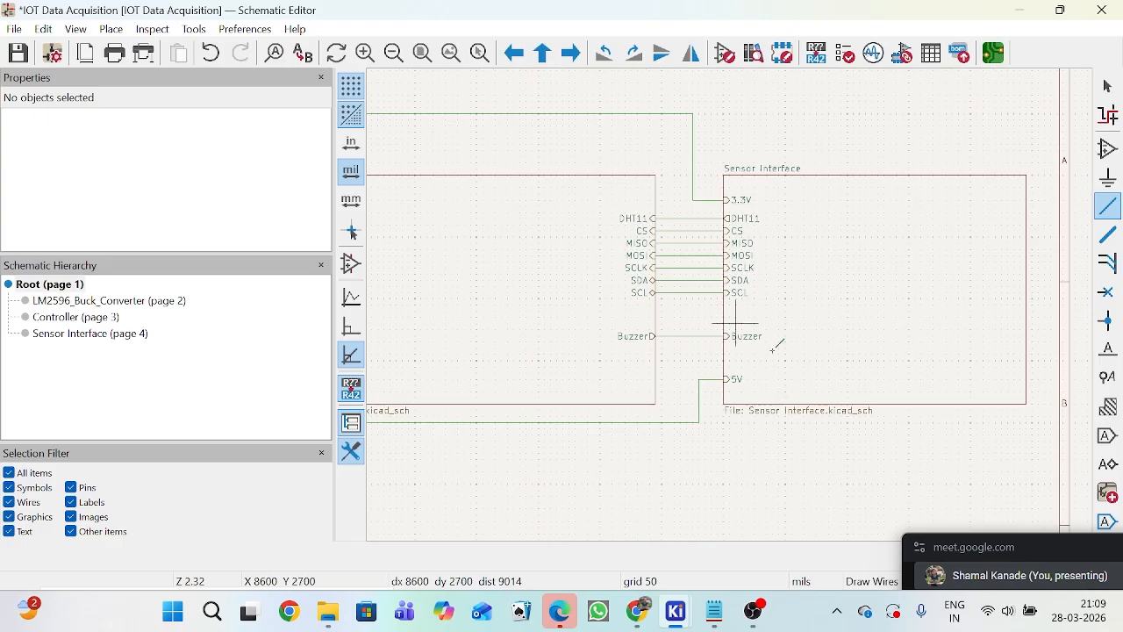
{"action": "left_click", "coordinate": [1109, 86]}
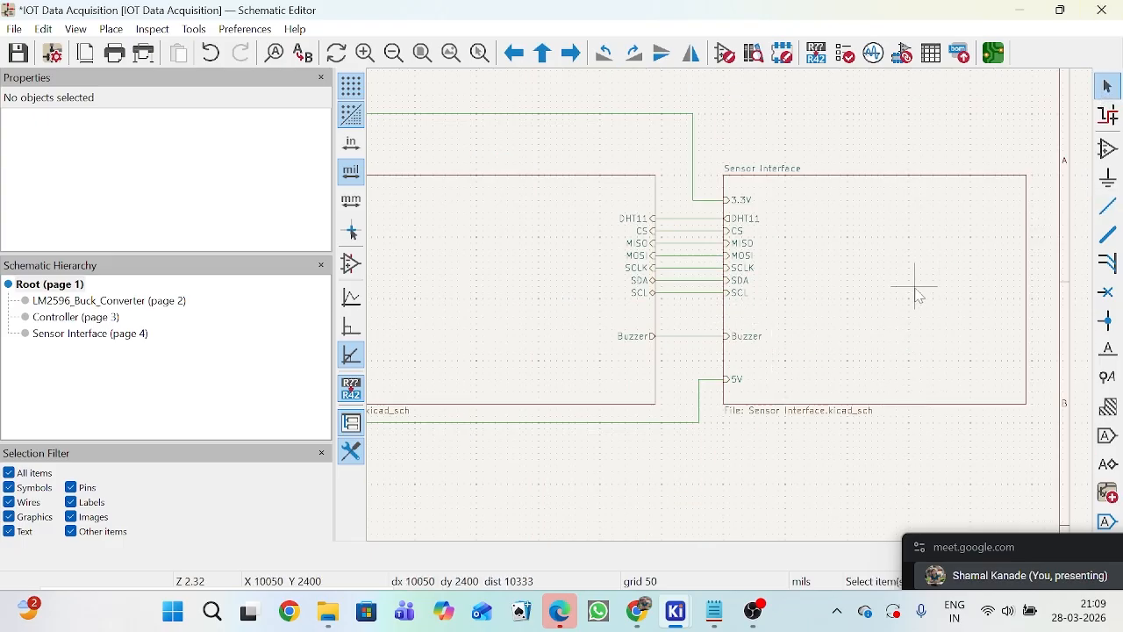
Step: Set the value of the four-pin connector on the Sensor Interface sheet to "oled Display"
{"action": "double_click", "coordinate": [990, 280]}
{"action": "scroll", "coordinate": [734, 313], "scroll_direction": "up", "scroll_amount": 3}
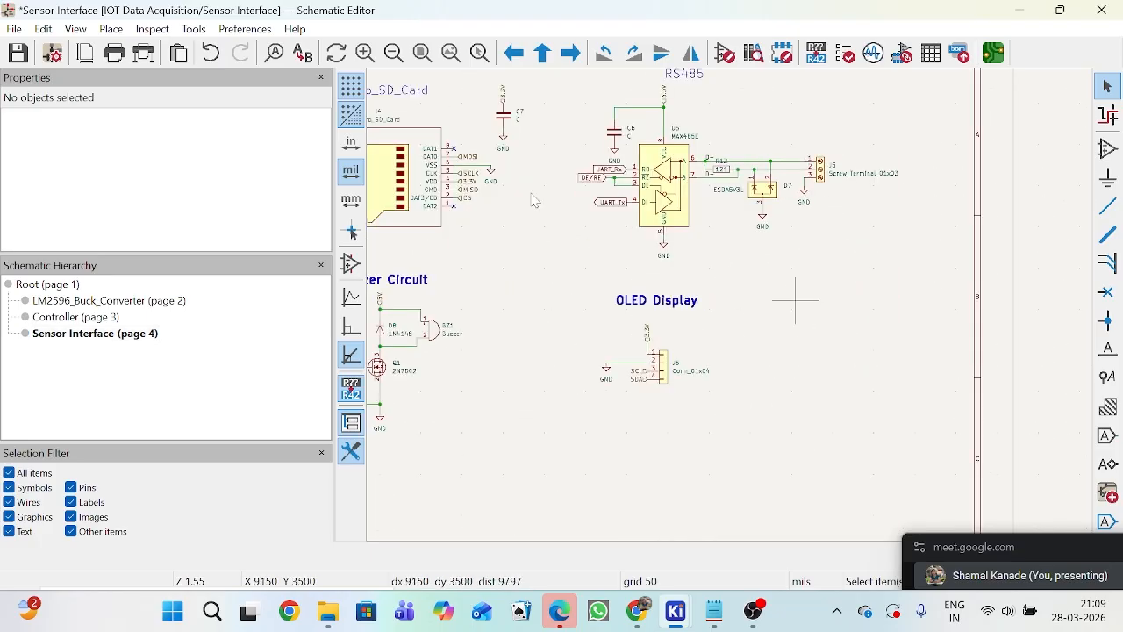
{"action": "left_click", "coordinate": [708, 384]}
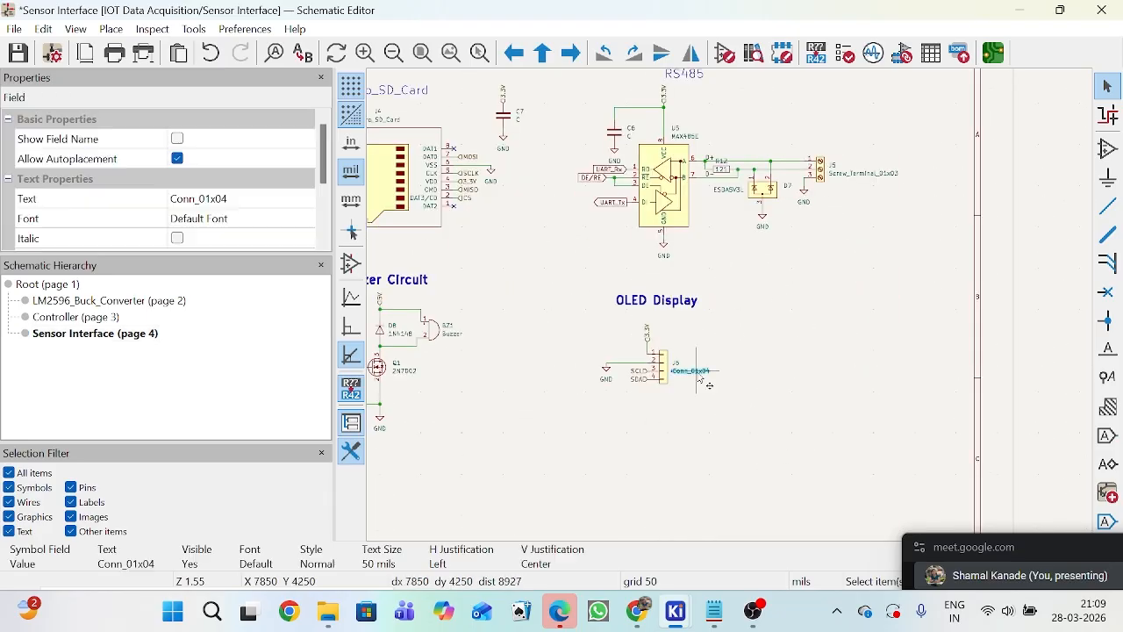
{"action": "double_click", "coordinate": [708, 383]}
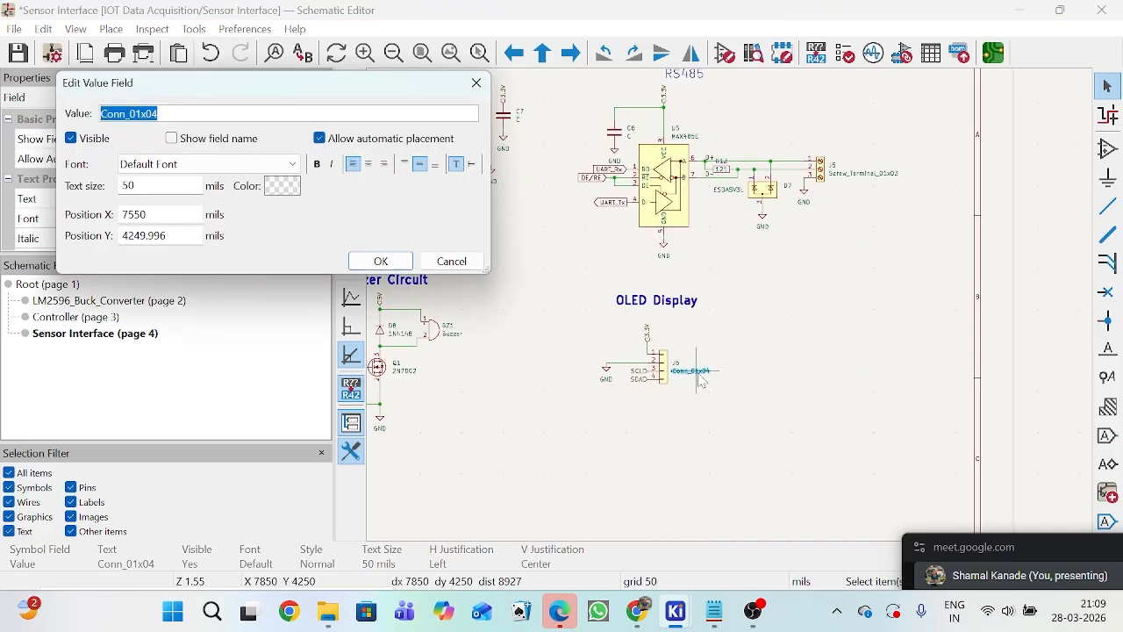
{"action": "type", "text": "oled Display"}
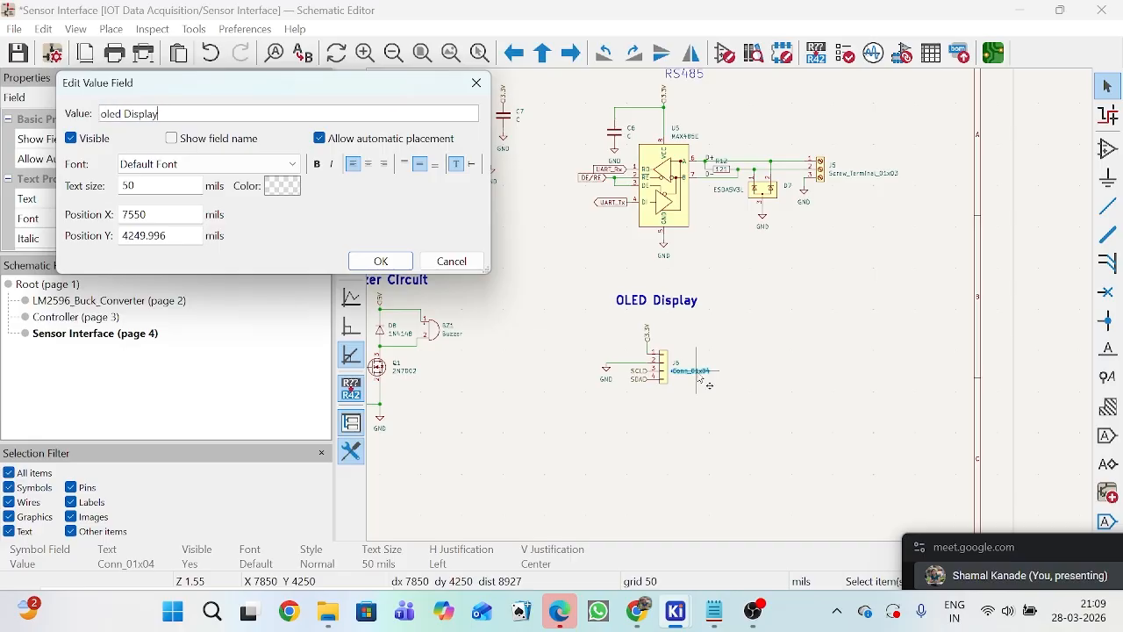
{"action": "key", "text": "Return"}
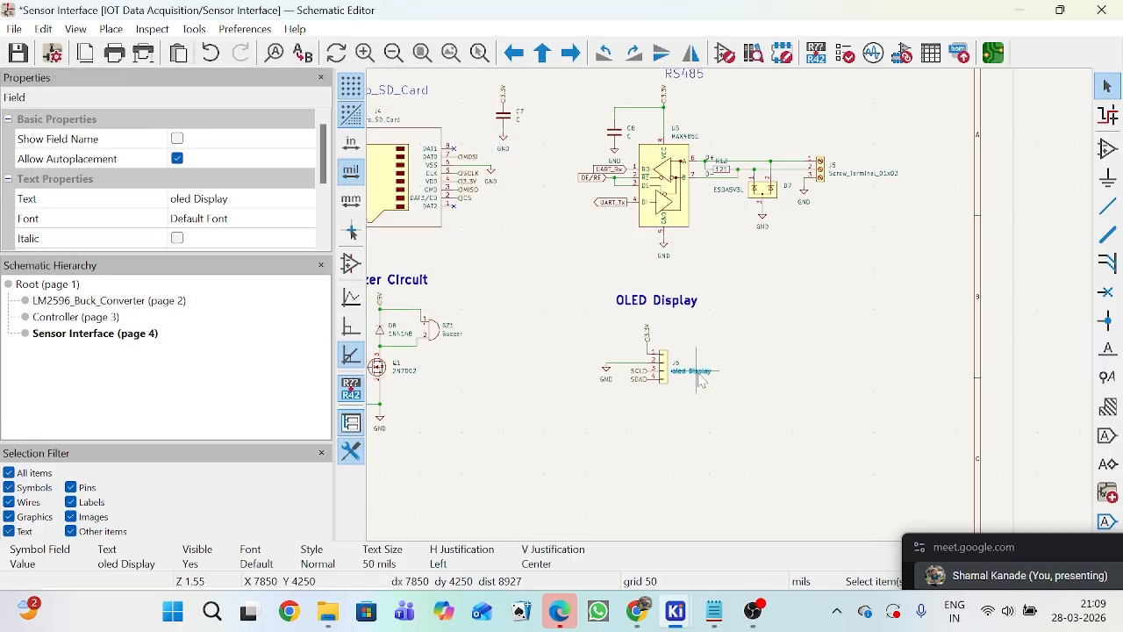
{"action": "left_click", "coordinate": [1107, 85]}
{"action": "scroll", "coordinate": [790, 360], "scroll_direction": "down", "scroll_amount": 2}
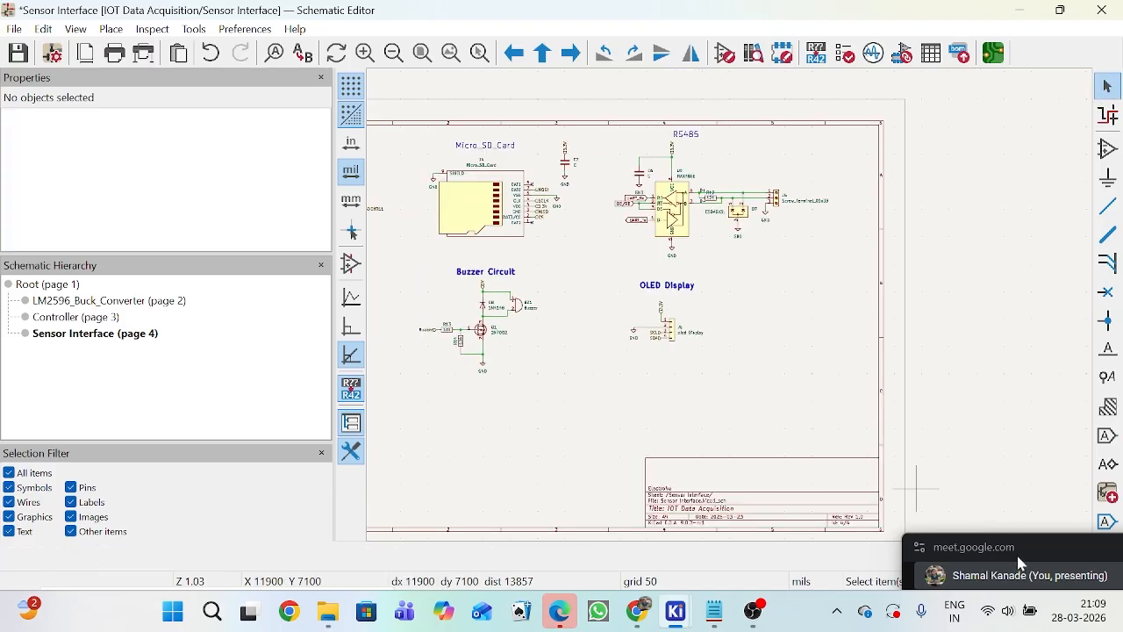
{"action": "left_click_drag", "start_coordinate": [1049, 539], "coordinate": [1049, 249]}
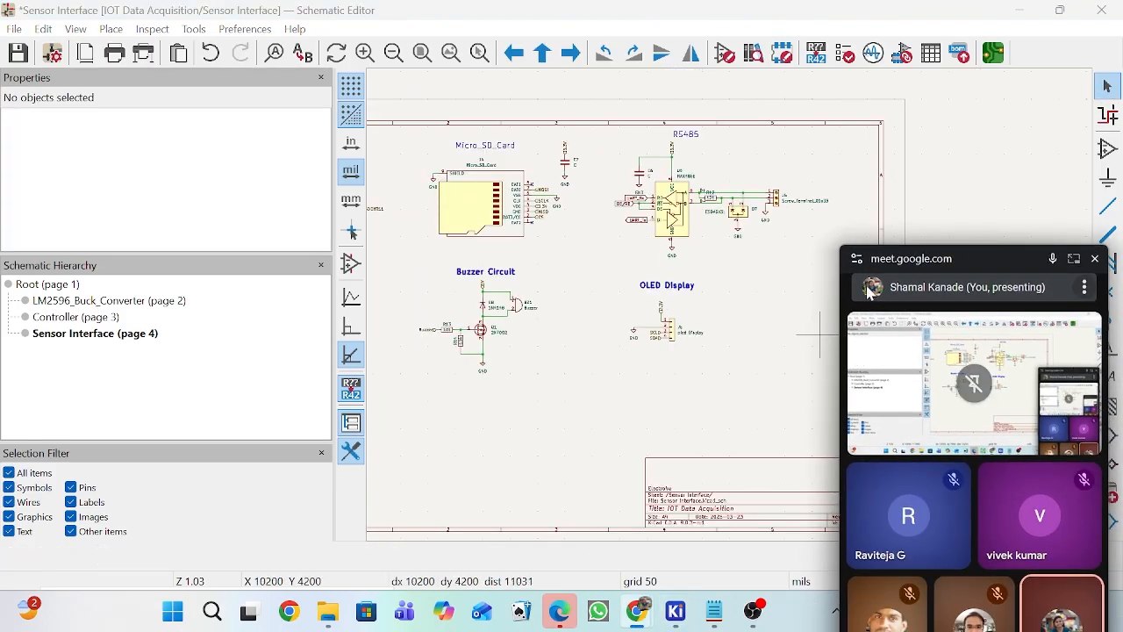
{"action": "left_click_drag", "start_coordinate": [939, 242], "coordinate": [945, 147]}
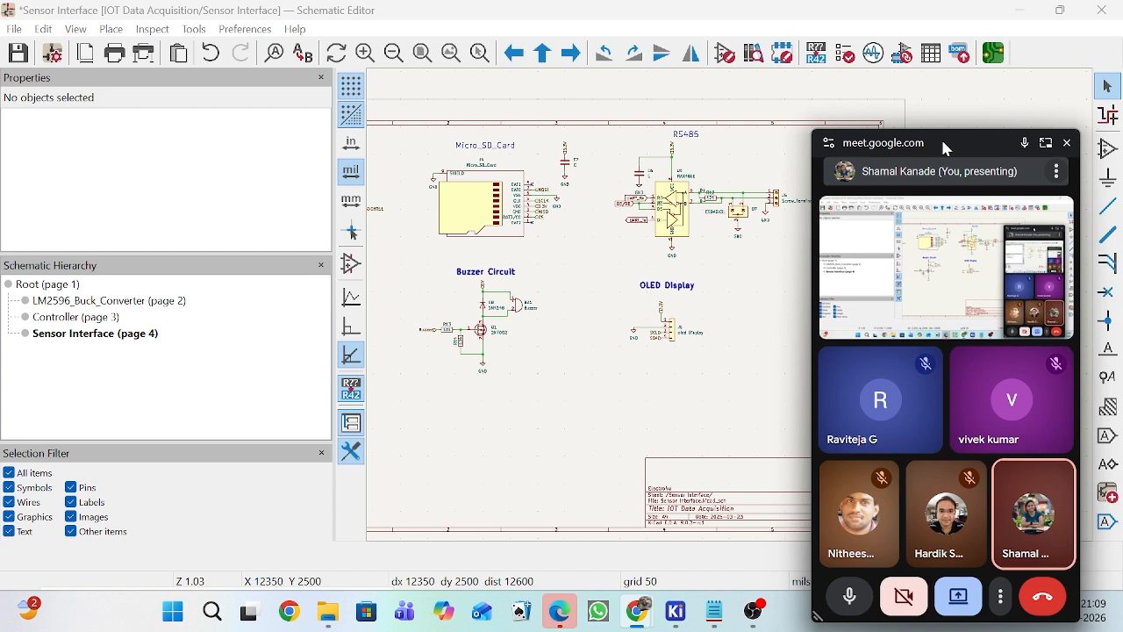